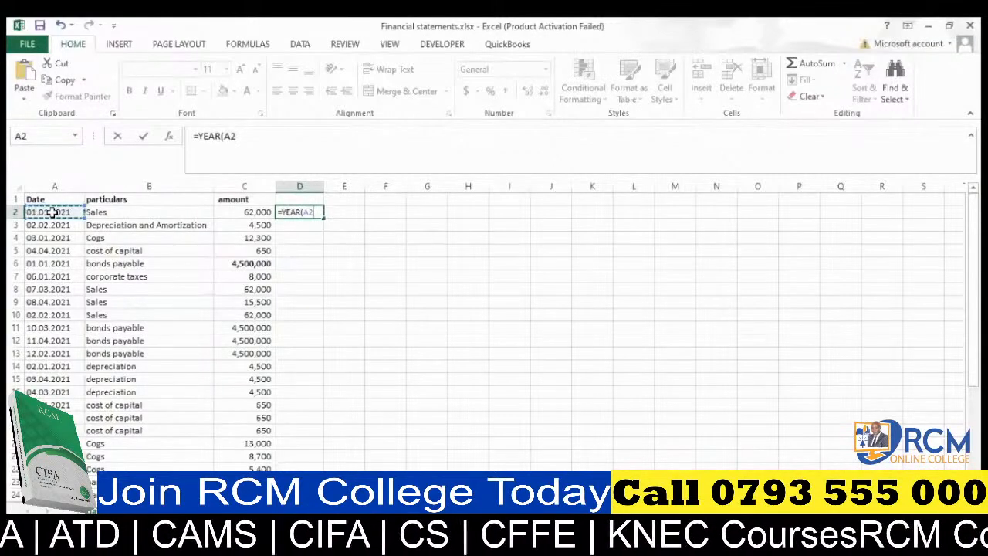
Try the formula =YEAR(A2) in cell D2 and clear that cell
key(Return)
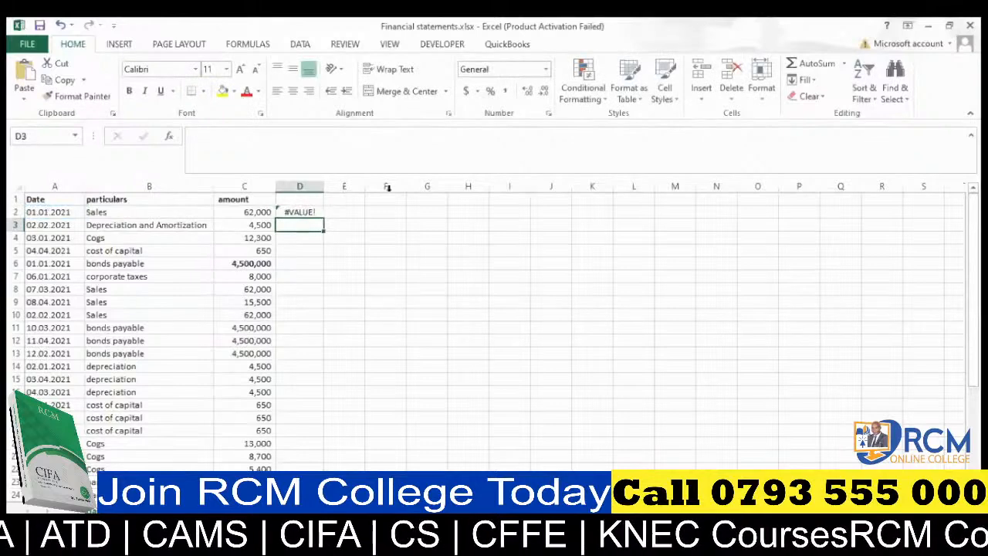
click(309, 210)
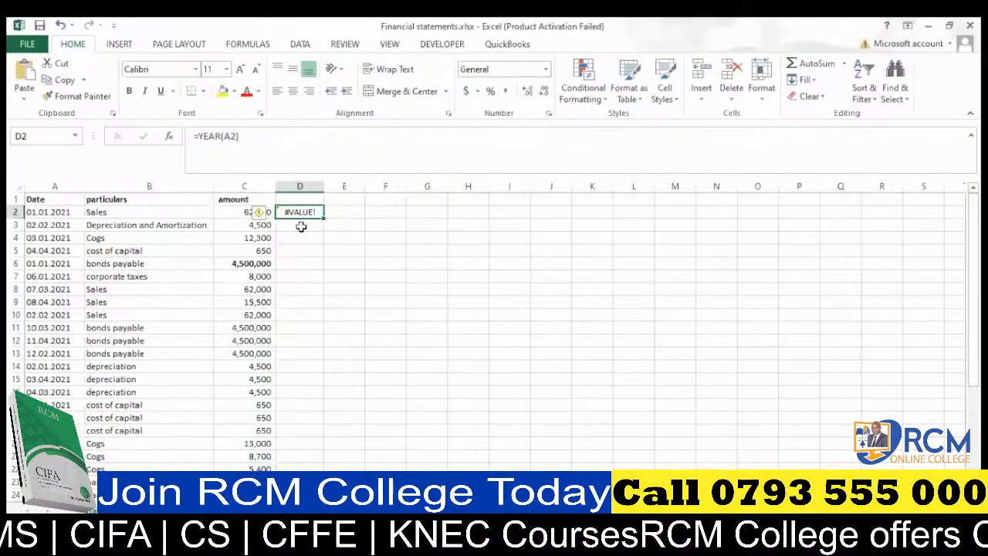
key(Delete)
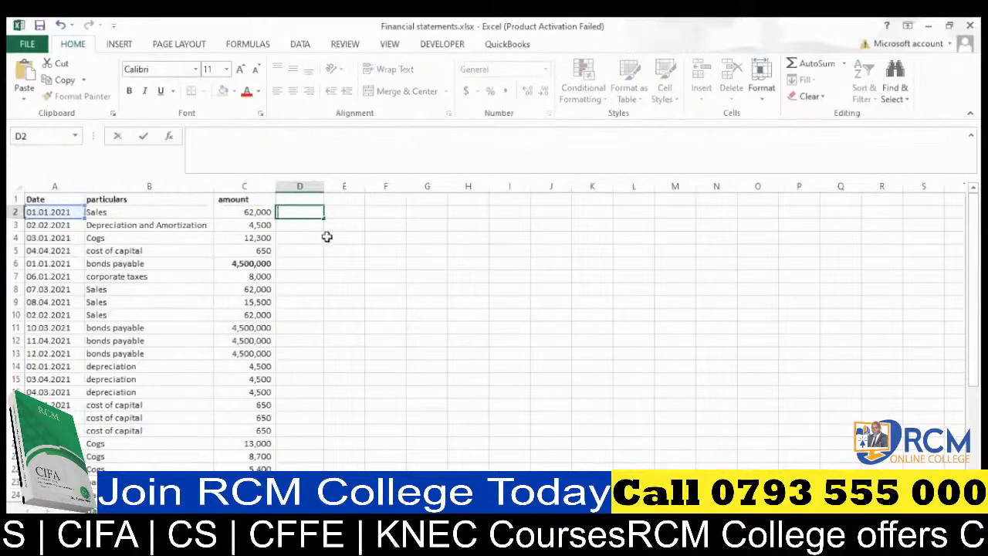
click(323, 236)
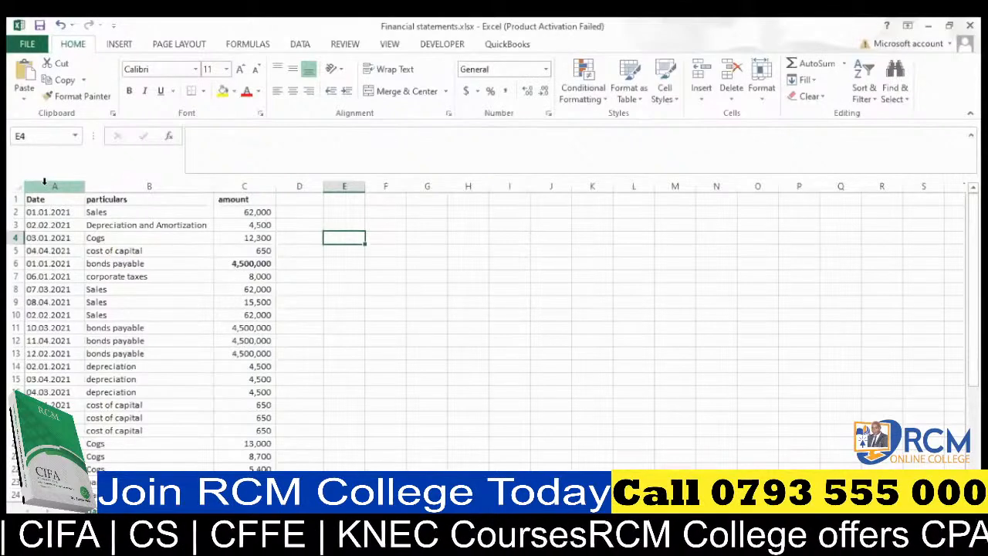
Convert the dot-separated text entries in the Date column into real dates shown as dd-mm-yy
click(43, 182)
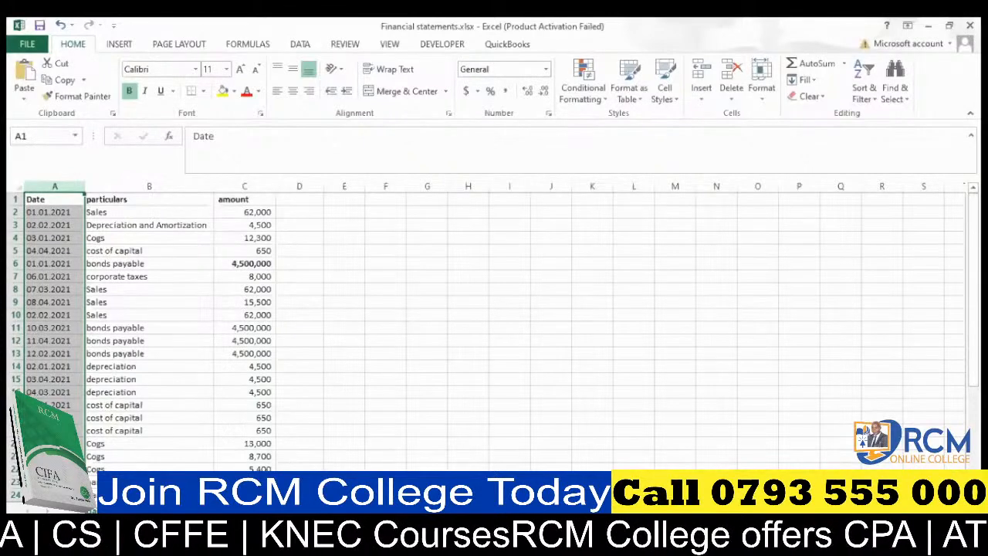
click(257, 536)
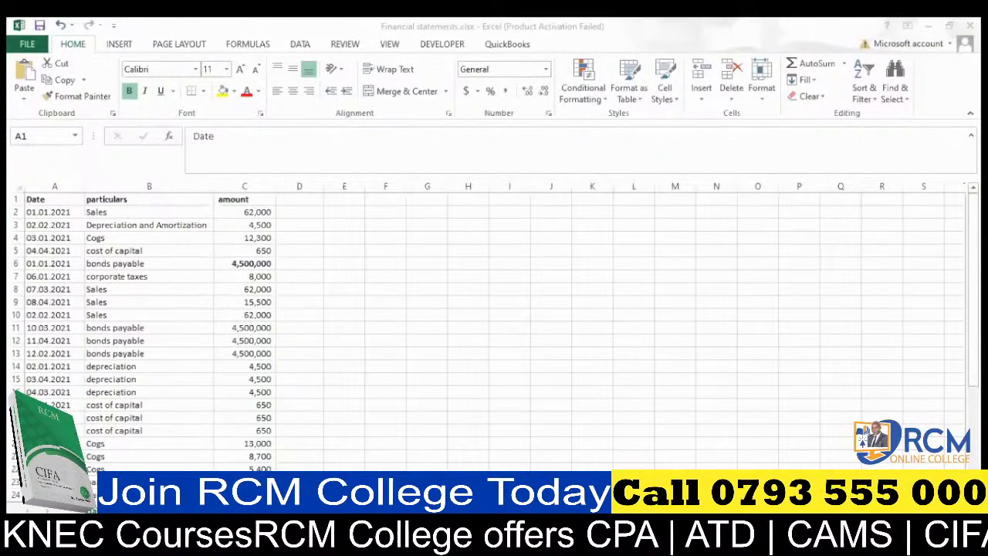
click(386, 282)
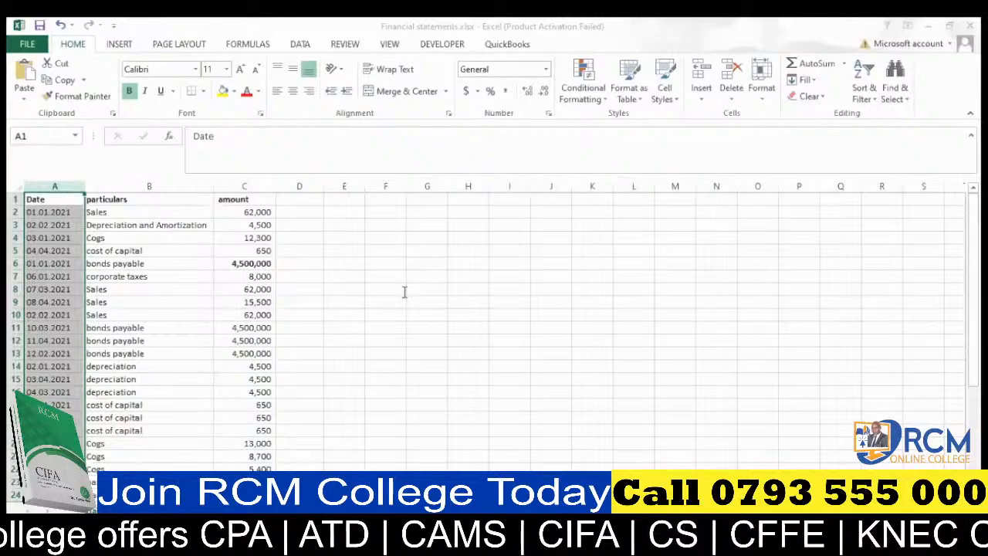
click(356, 340)
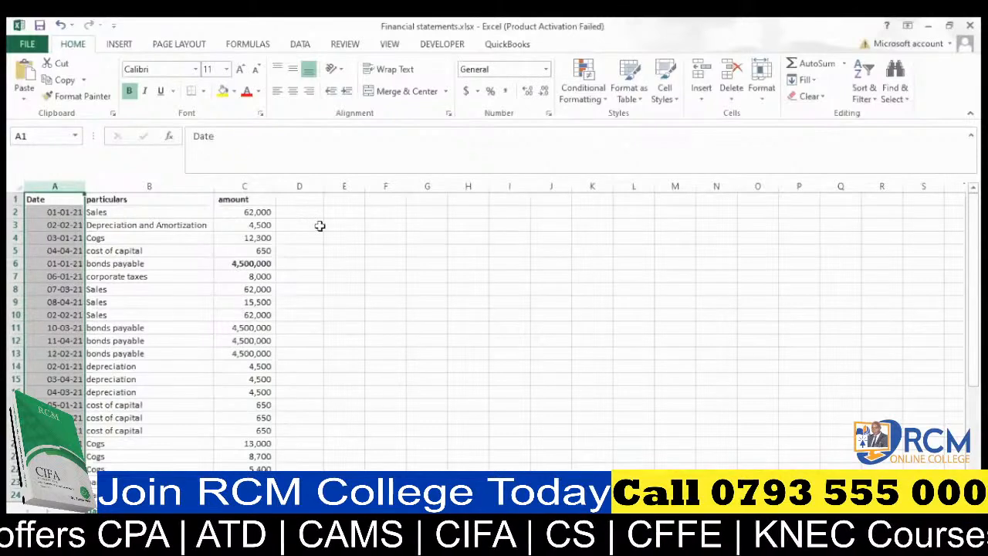
Test the converted dates with =YEAR(A3) in cell E3, slightly widen column E, and clear the test formula
click(345, 225)
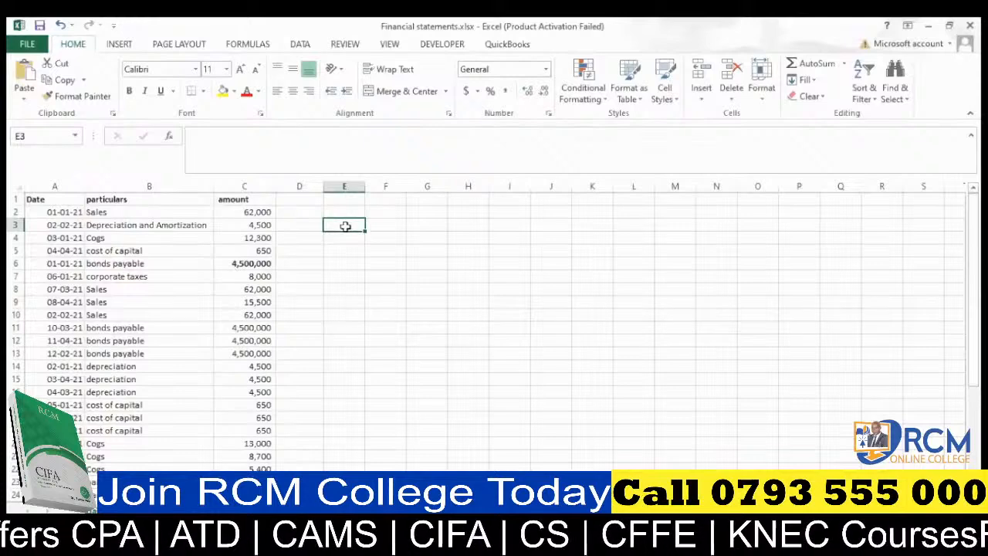
text(=Y)
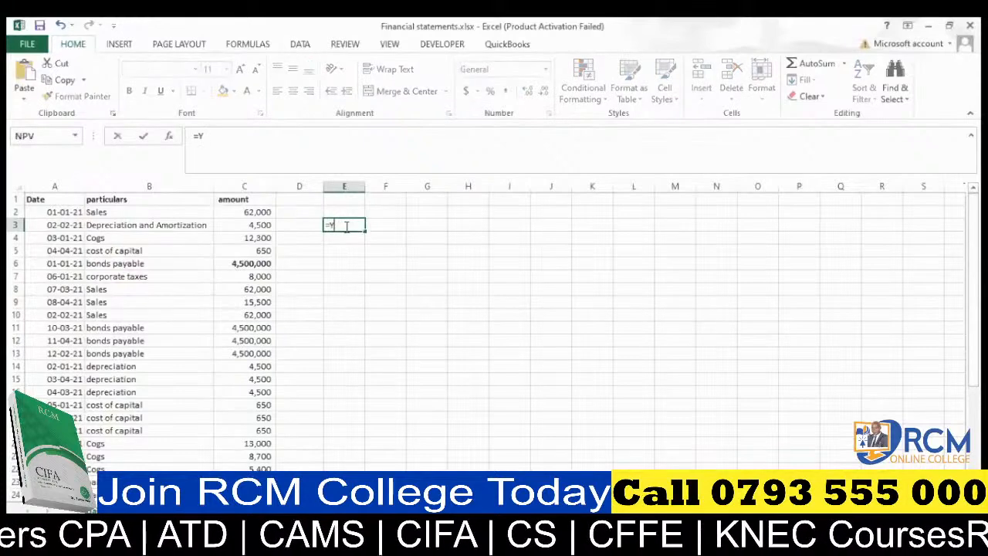
text(EAR()
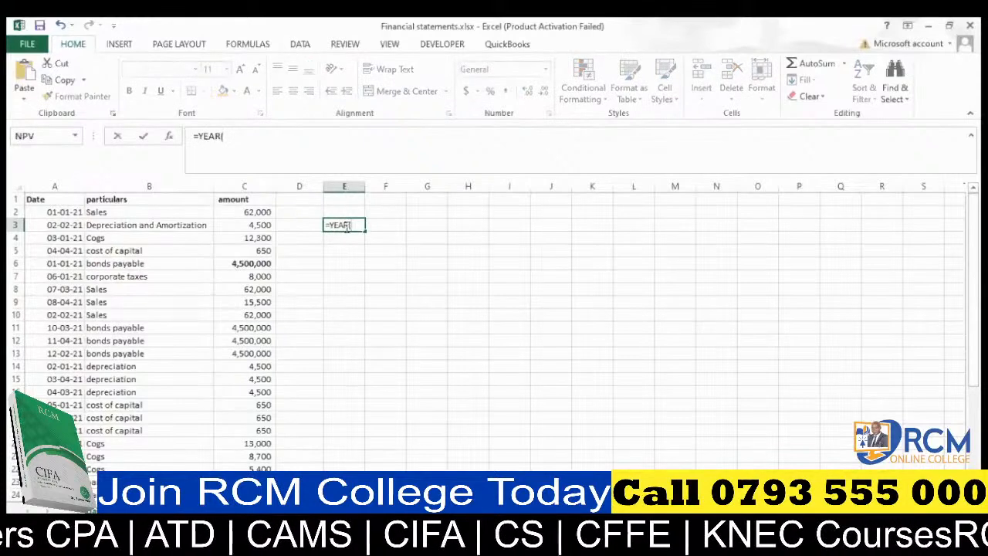
click(48, 225)
key(Return)
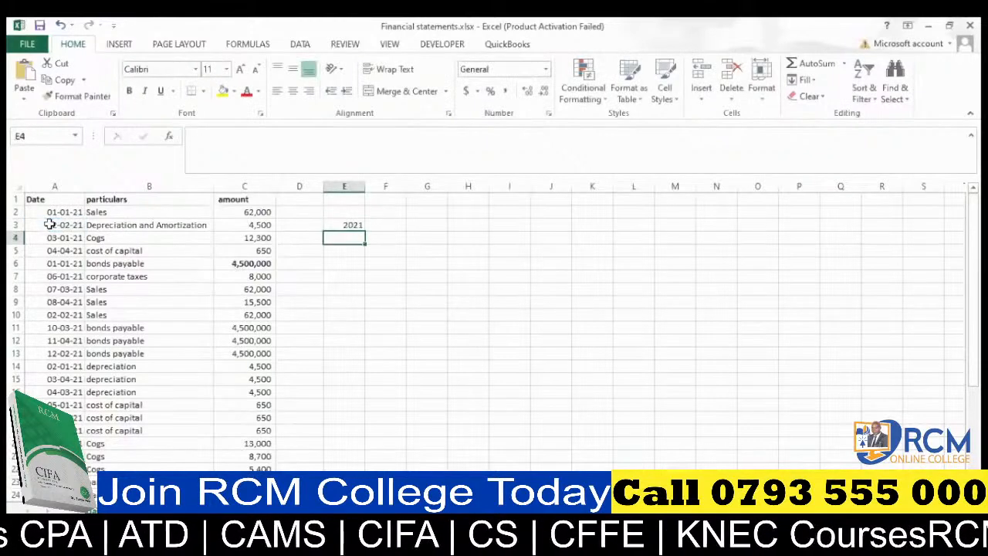
drag(364, 186, 372, 186)
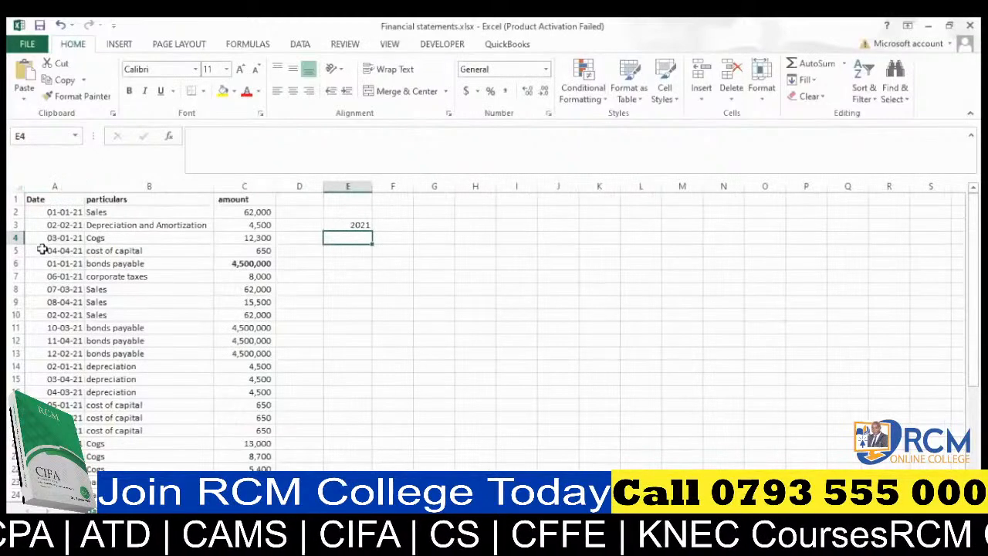
click(362, 225)
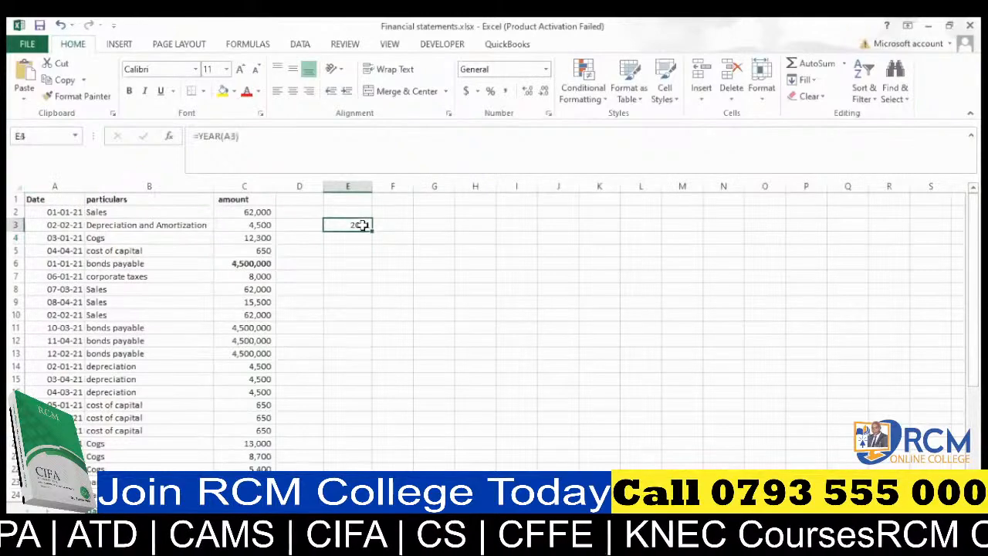
key(Delete)
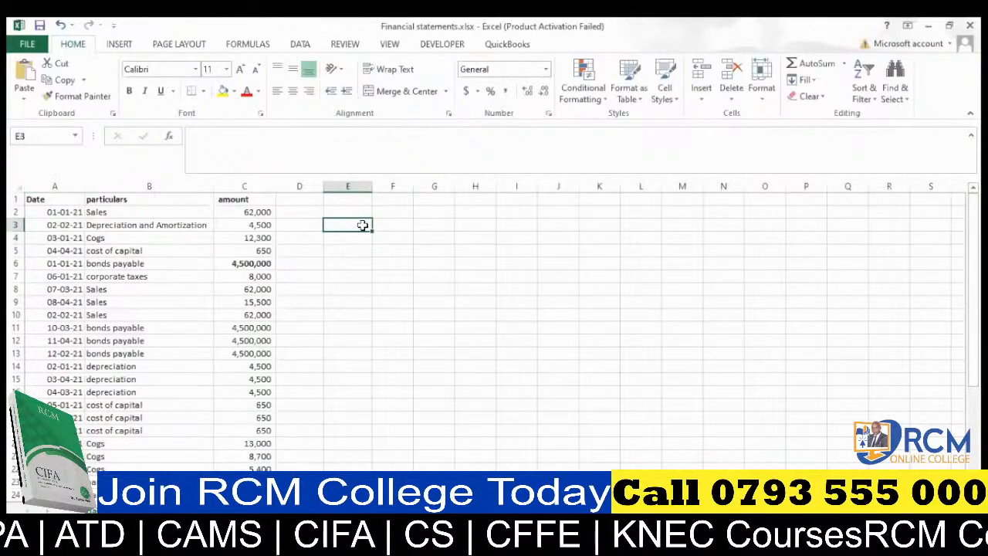
click(390, 289)
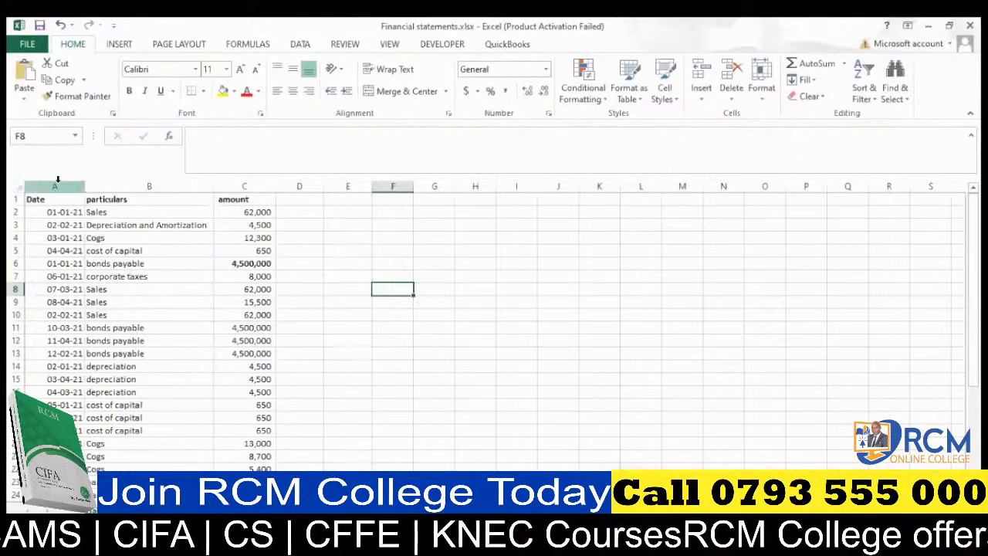
Insert a blank column before the particulars column and enter the header Month in B1
click(152, 185)
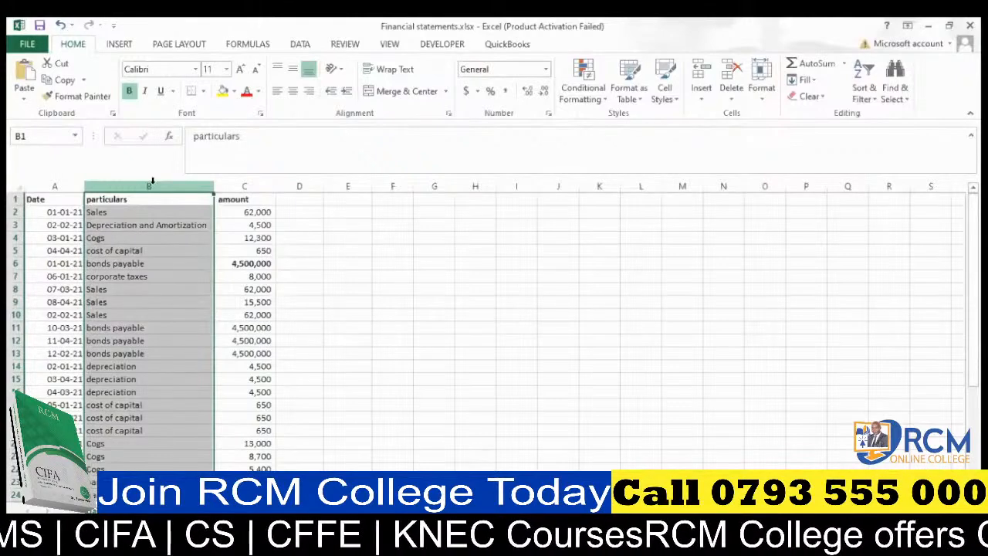
key(ctrl+shift+plus)
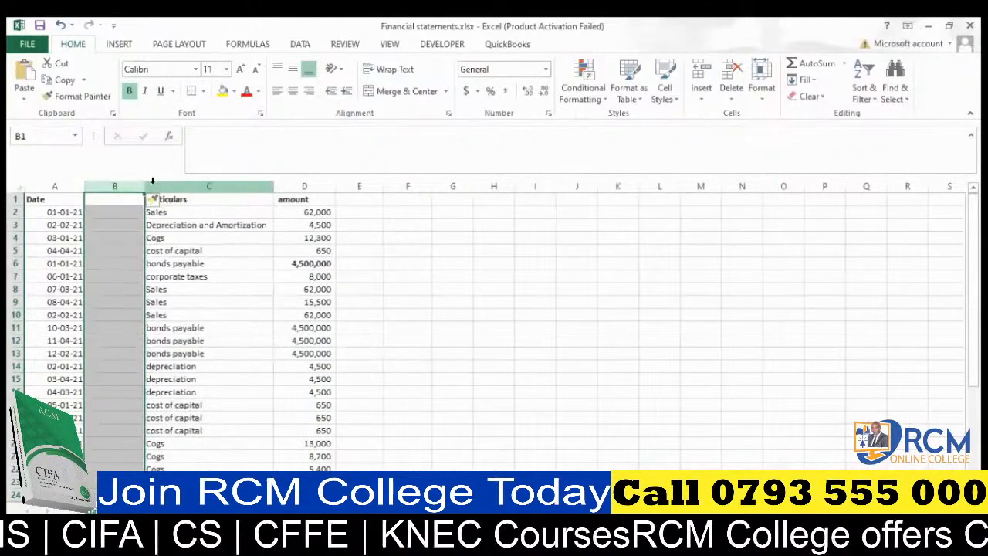
click(357, 199)
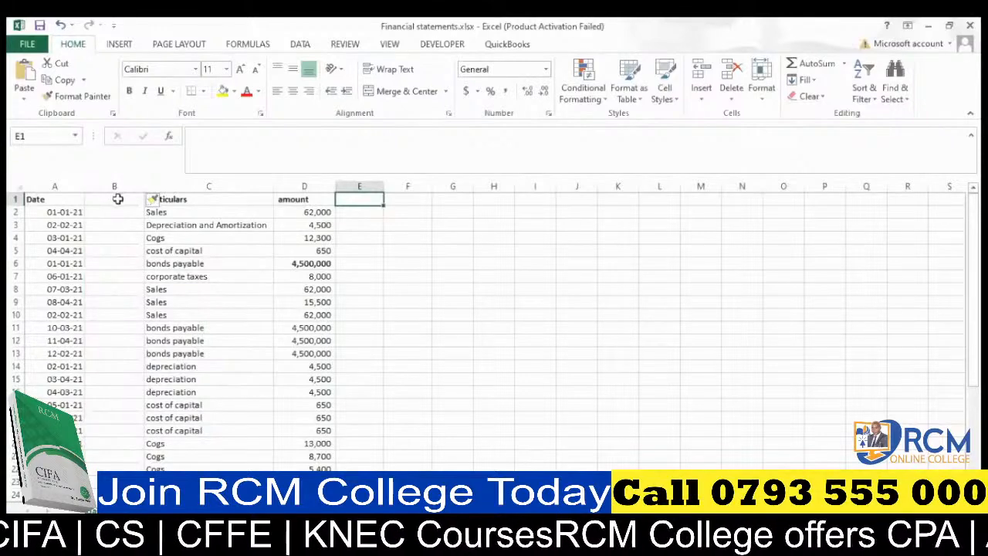
click(124, 199)
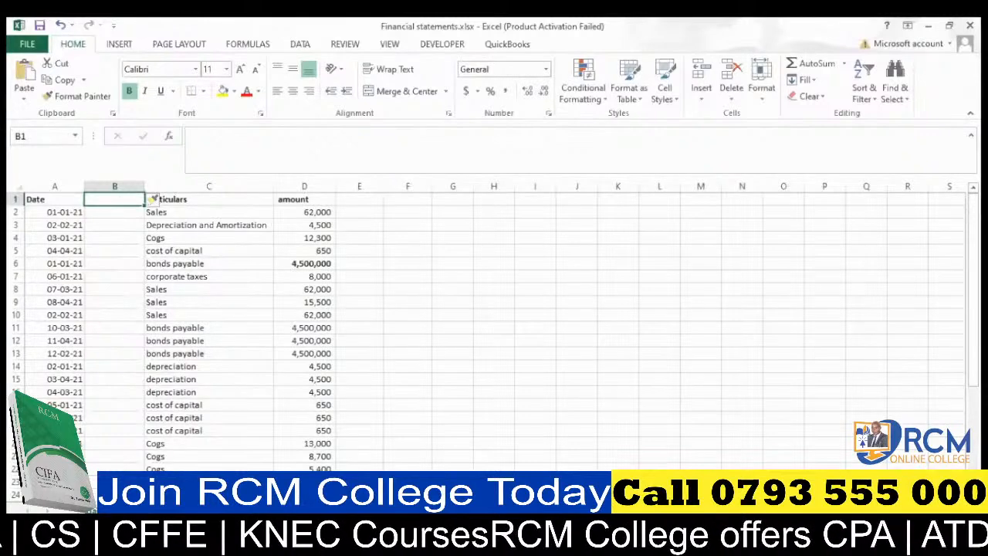
click(303, 536)
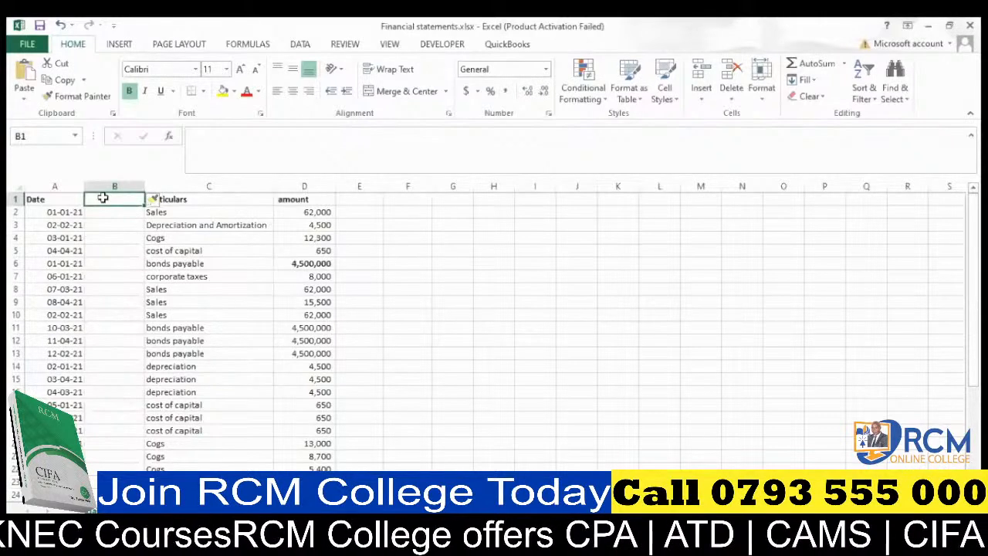
text(Mo)
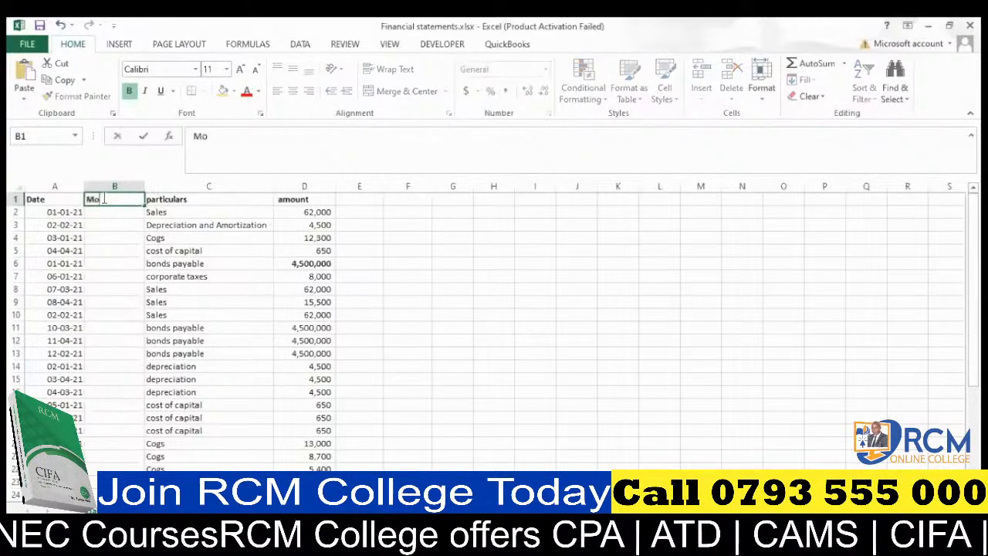
text(nth)
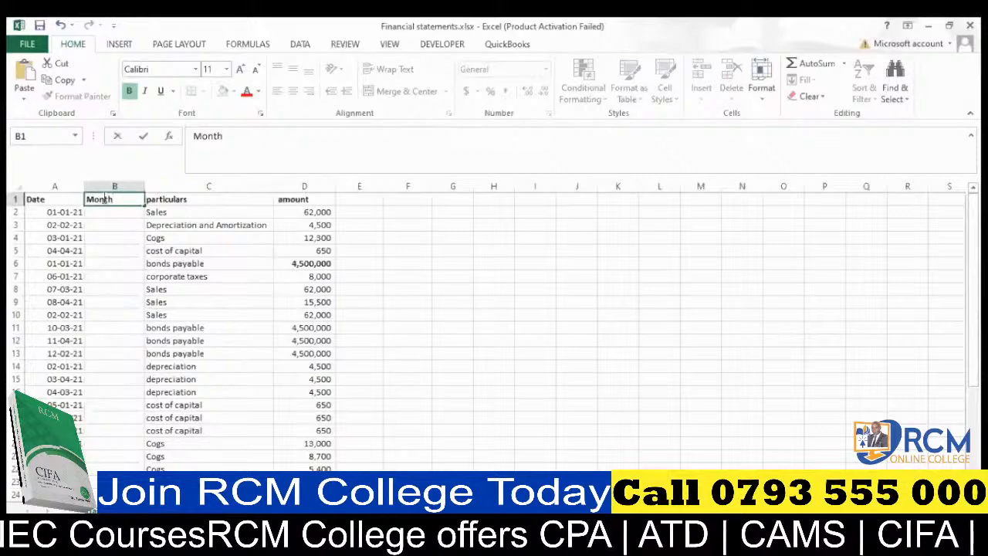
Add the header Mapping in E1, next to the amount header
click(362, 198)
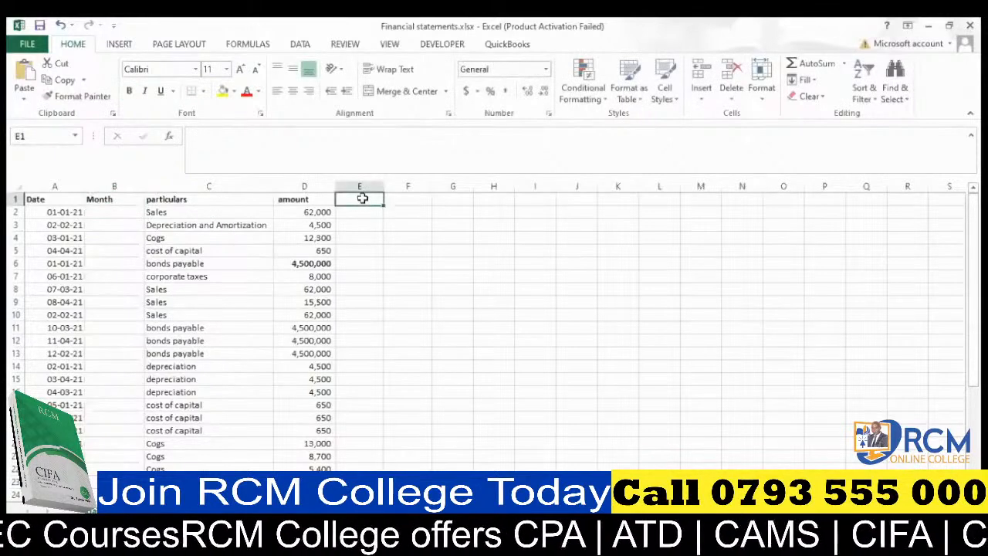
text(m)
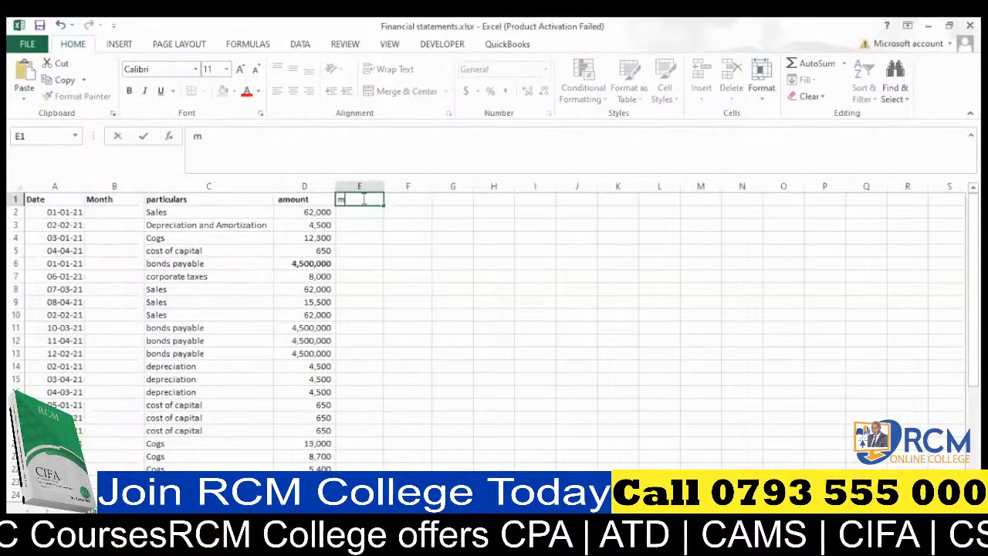
text(apping)
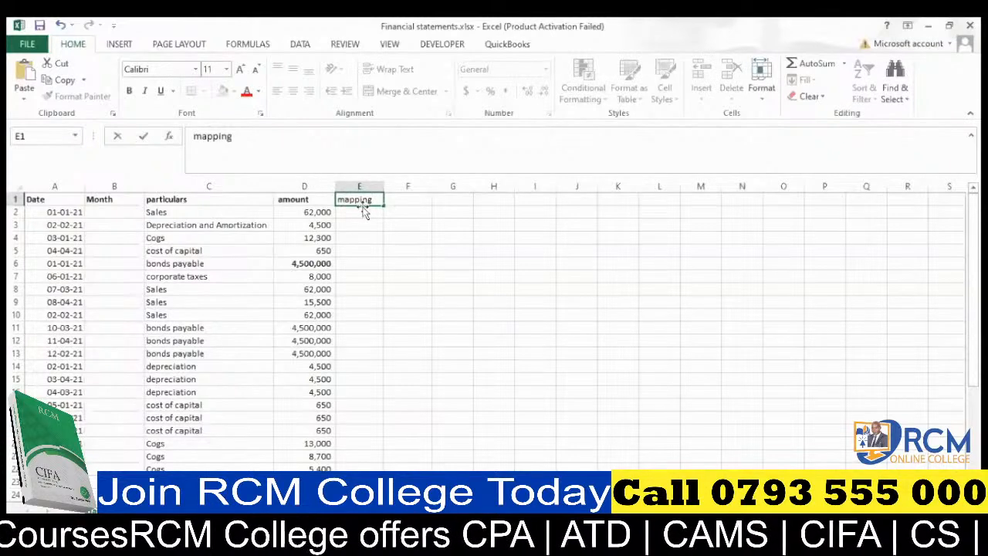
click(345, 199)
key(BackSpace)
text(M)
click(372, 232)
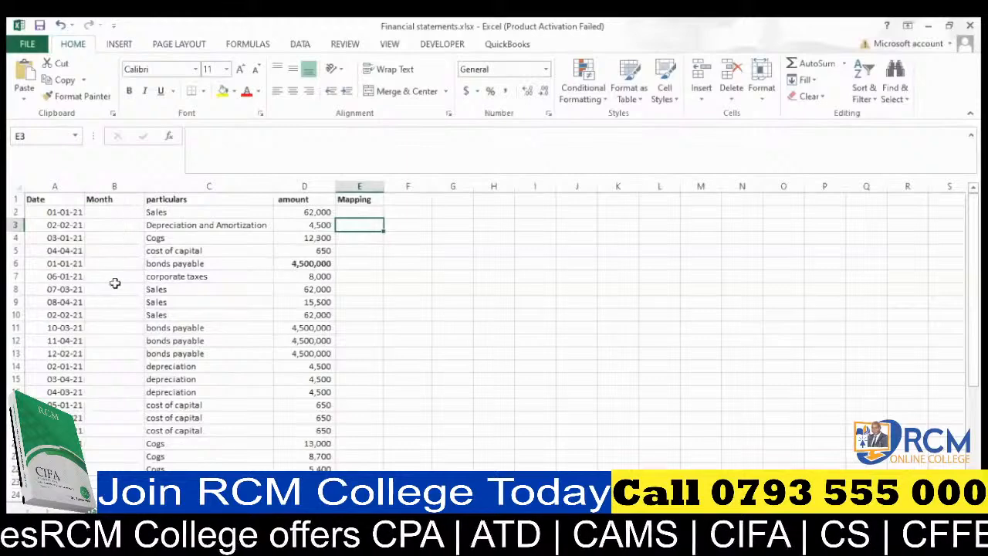
scroll(115, 285, down, 1)
scroll(115, 287, up, 1)
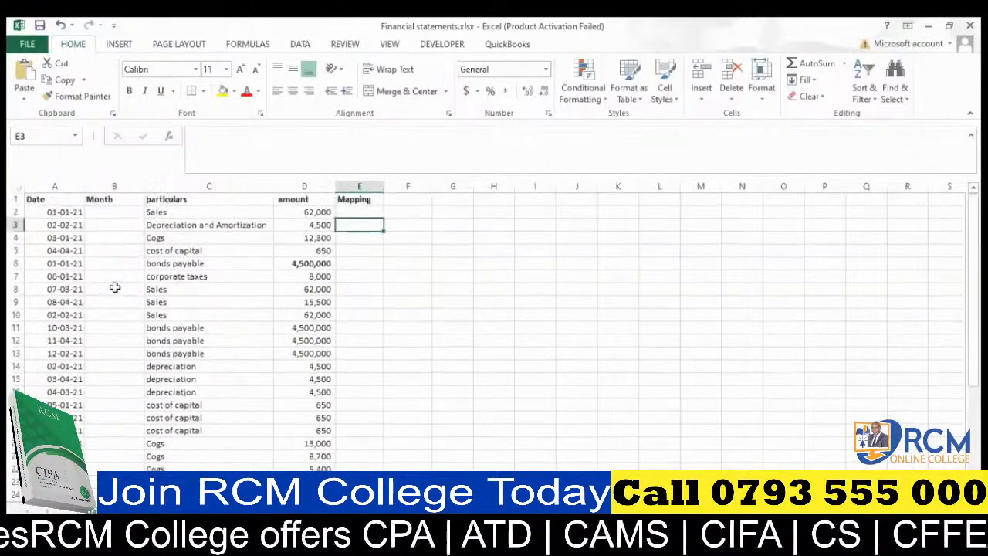
click(111, 212)
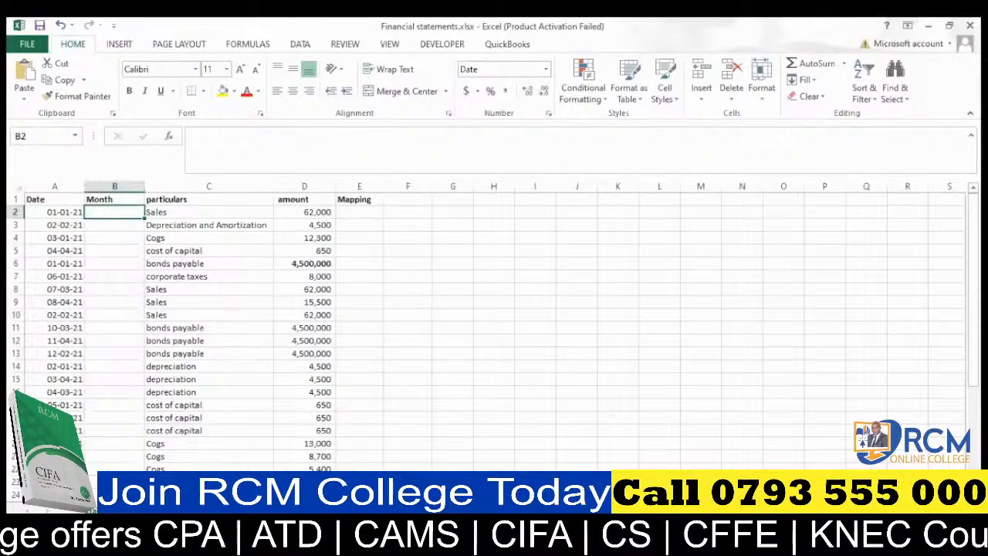
key(alt+Tab)
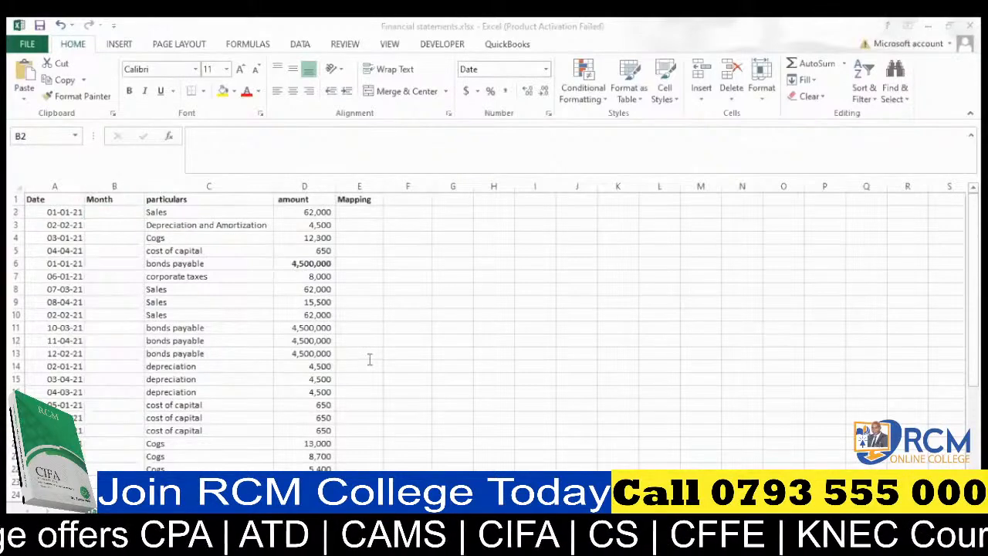
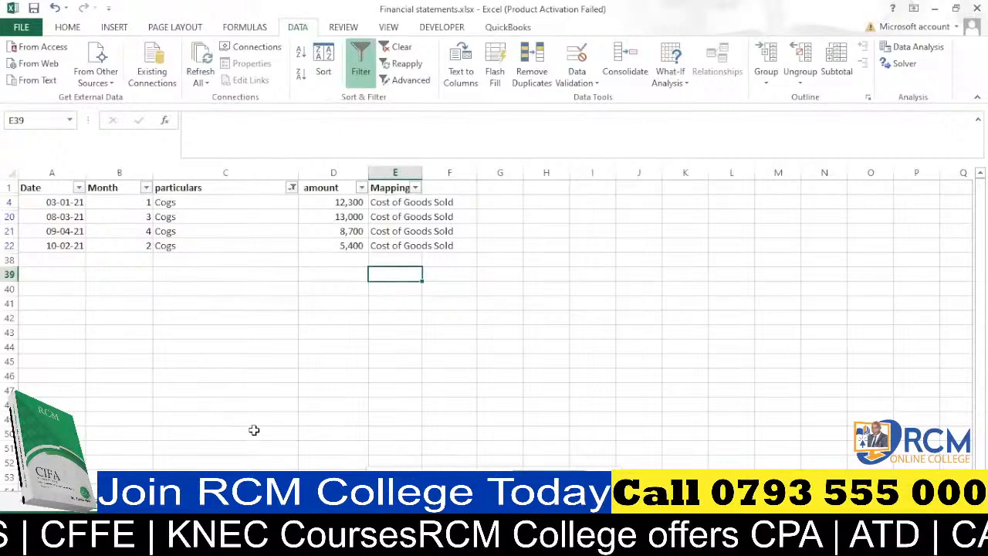
Switch to the browser, close the first EXCEL LESSON tab, and return to the Financial statements workbook in Excel
mouse_move(372, 543)
mouse_move(293, 493)
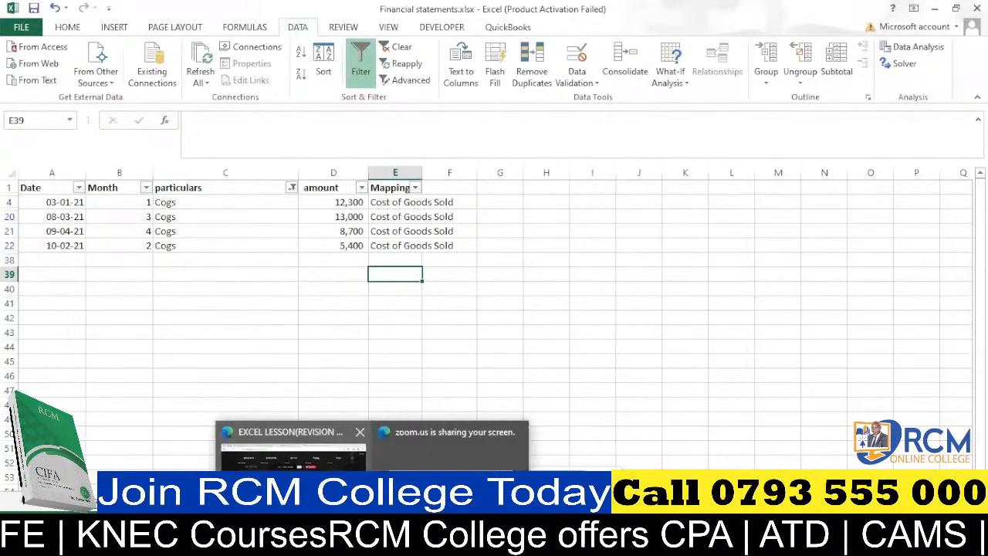
click(293, 447)
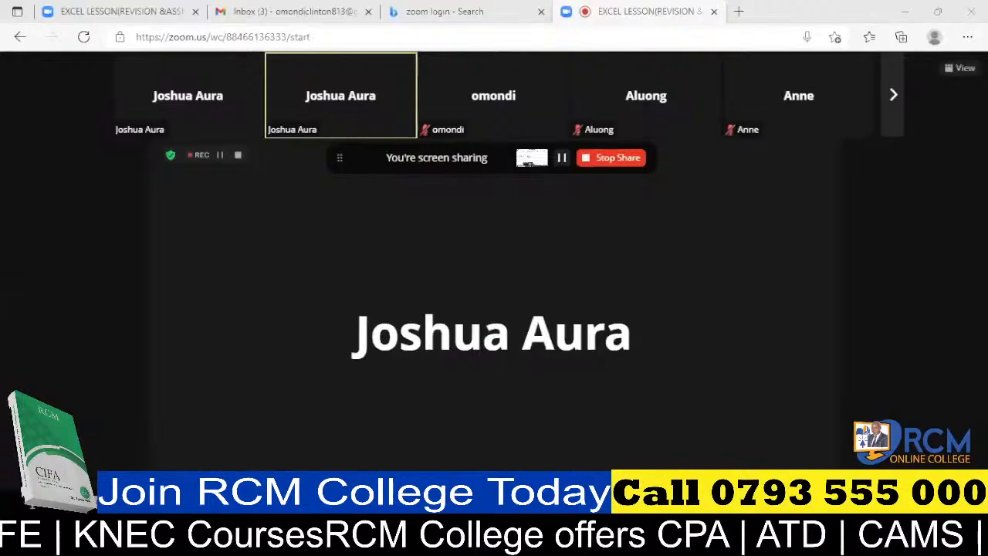
click(196, 12)
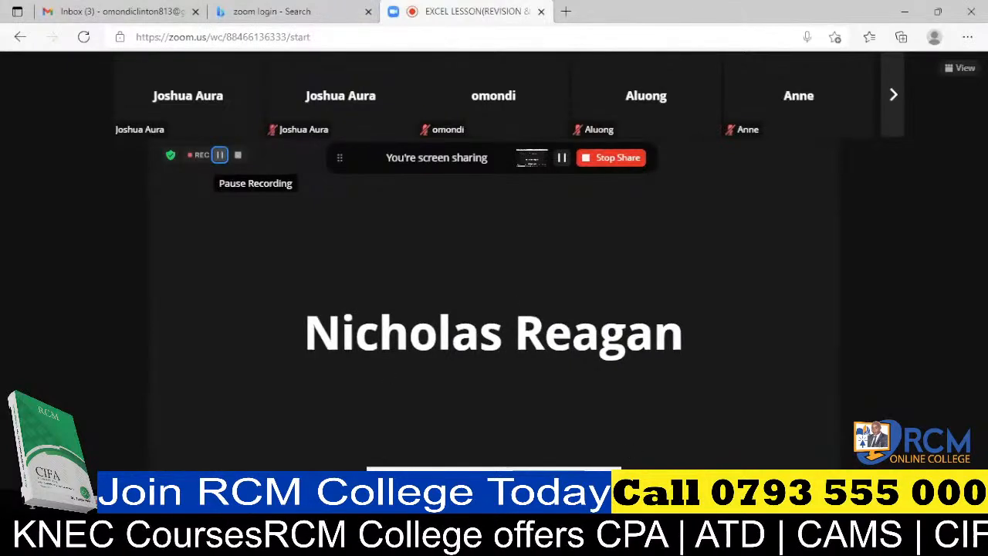
mouse_move(655, 541)
click(803, 447)
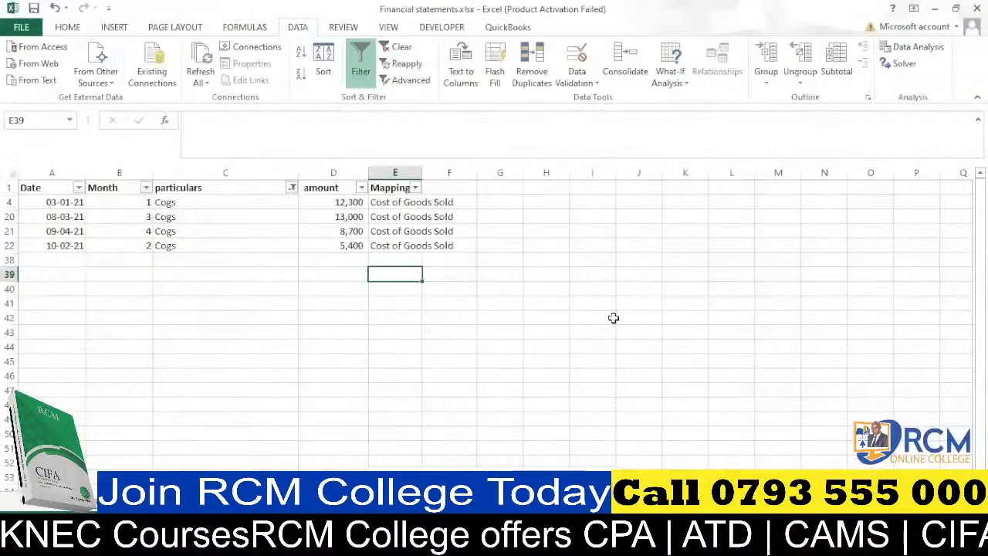
Filter the particulars column by the search term depr, keeping only the depreciation and Depreciation and Amortization rows
click(245, 260)
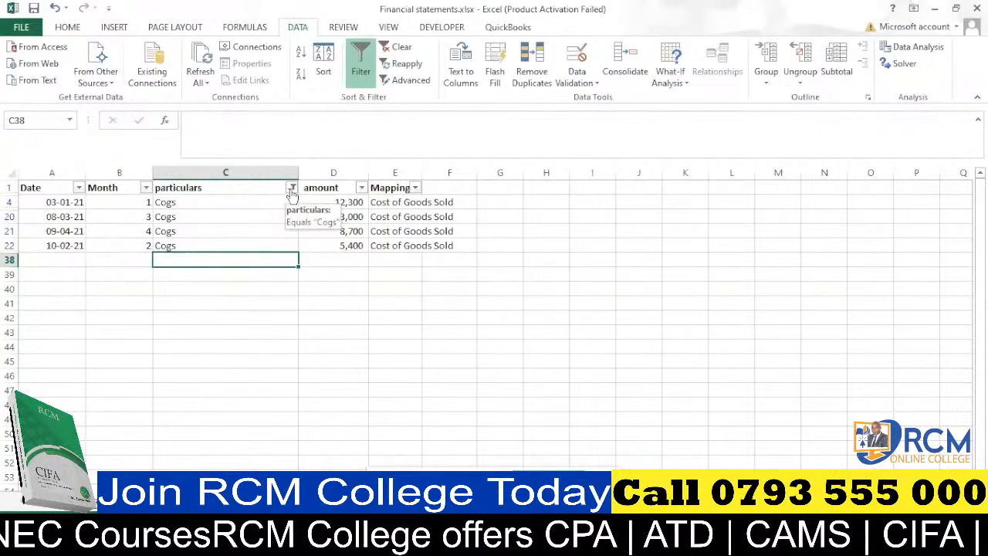
click(292, 189)
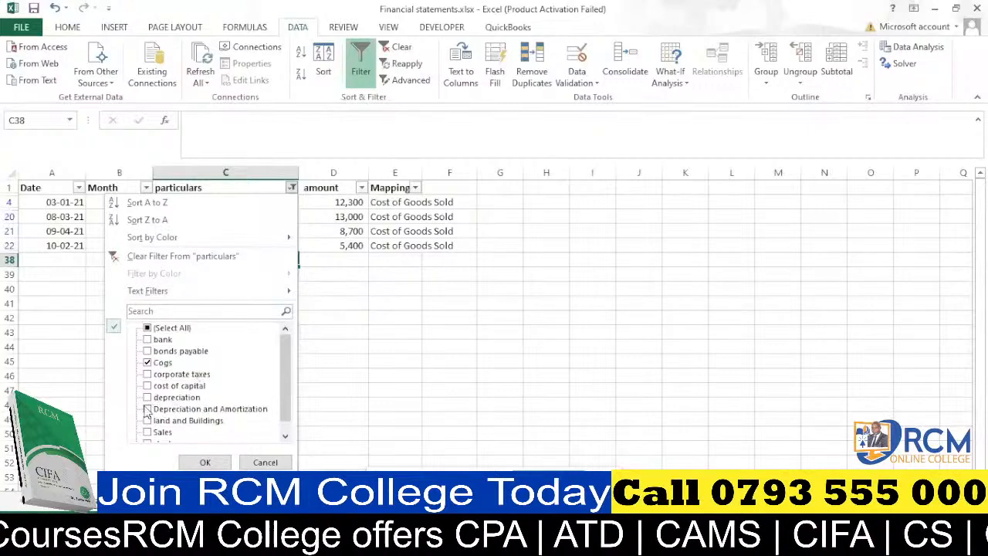
text(de)
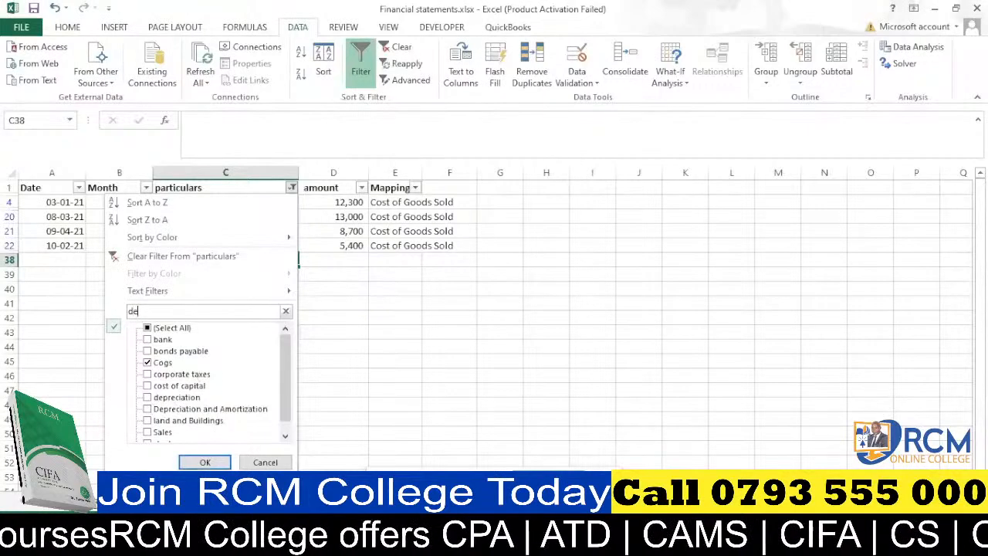
text(pr)
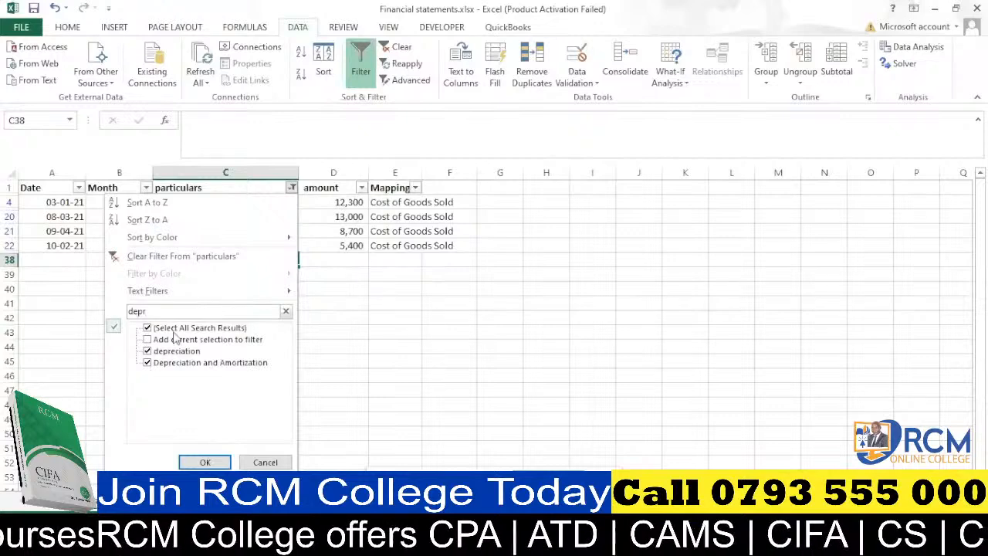
click(204, 461)
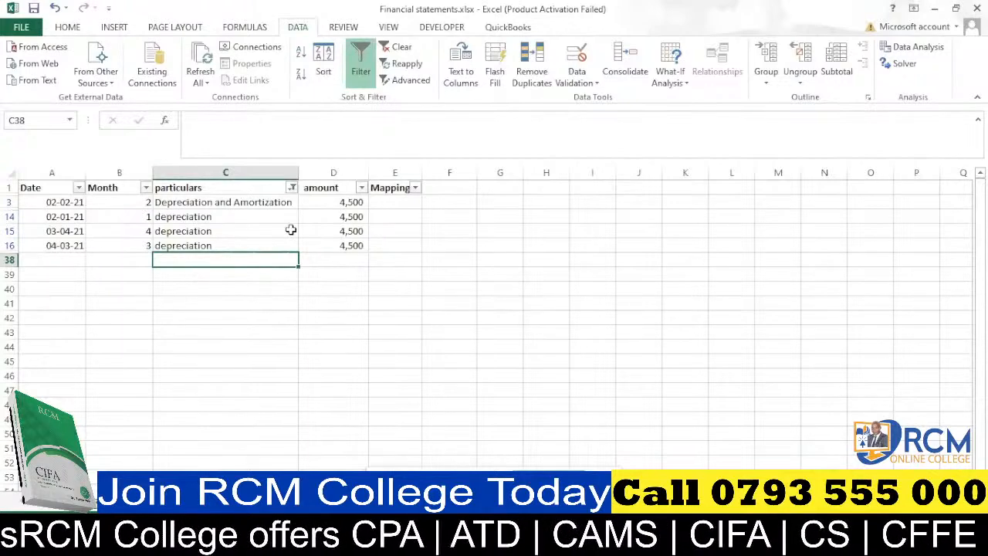
Enter the mapping Depreciation in E3, widen column E to fit, and fill the value down to the last filtered row
click(392, 203)
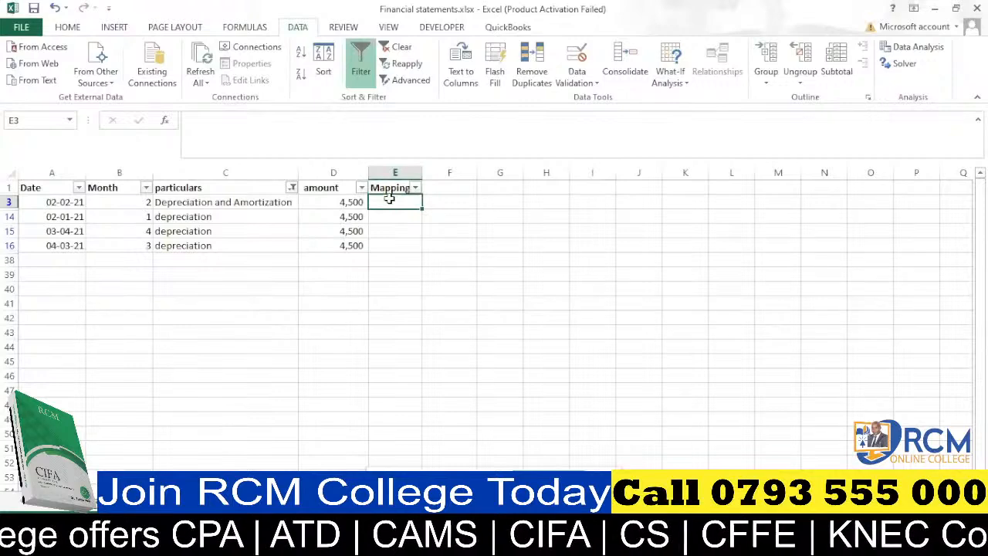
mouse_move(407, 543)
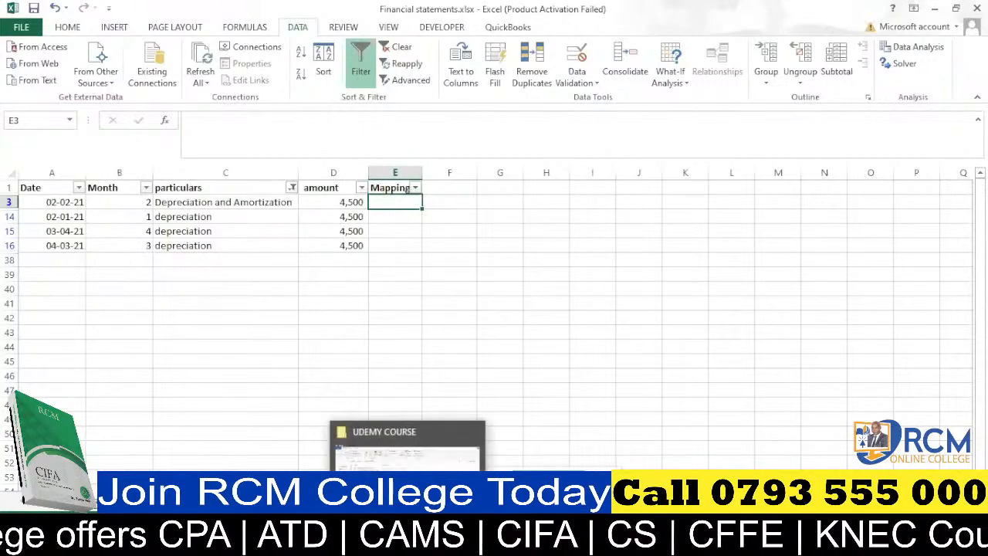
text(Dep)
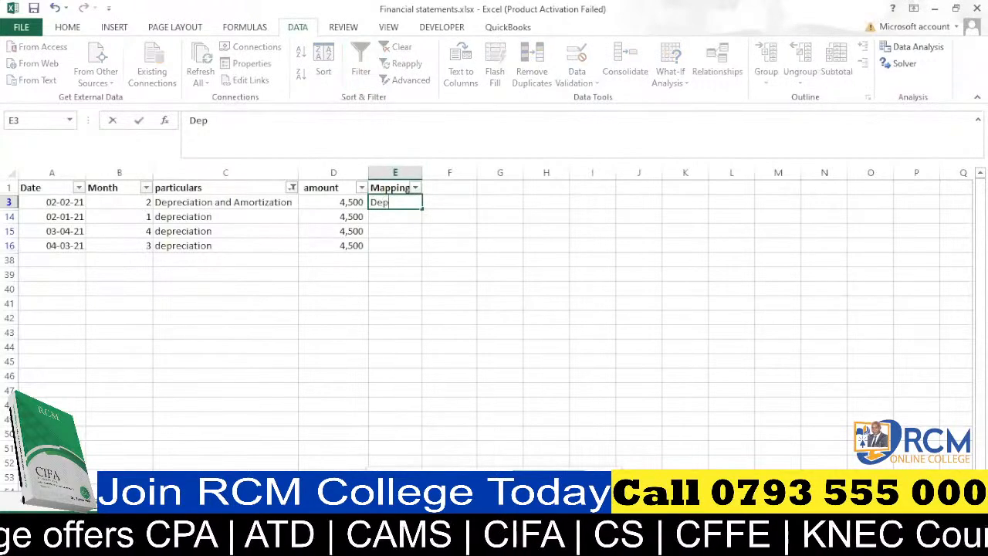
text(reciat)
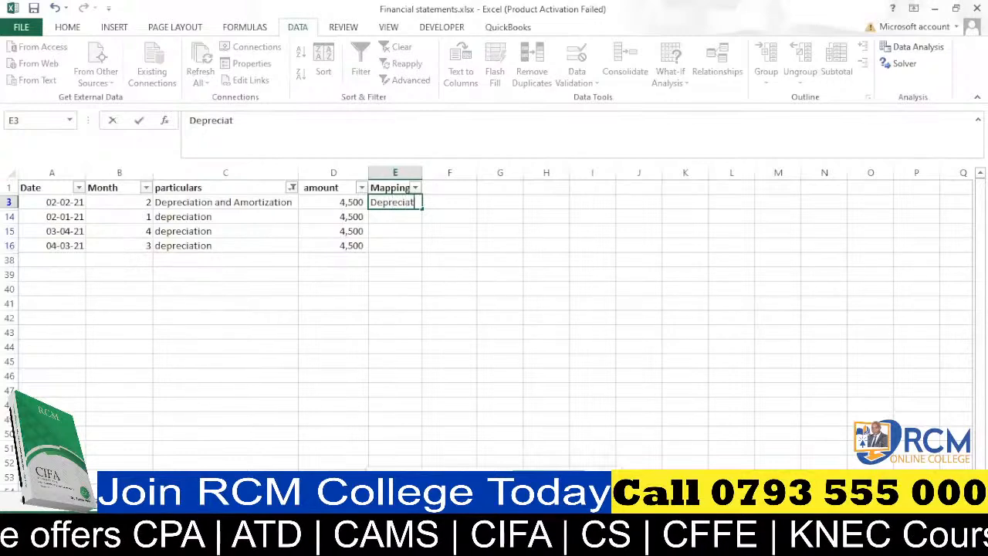
text(ion)
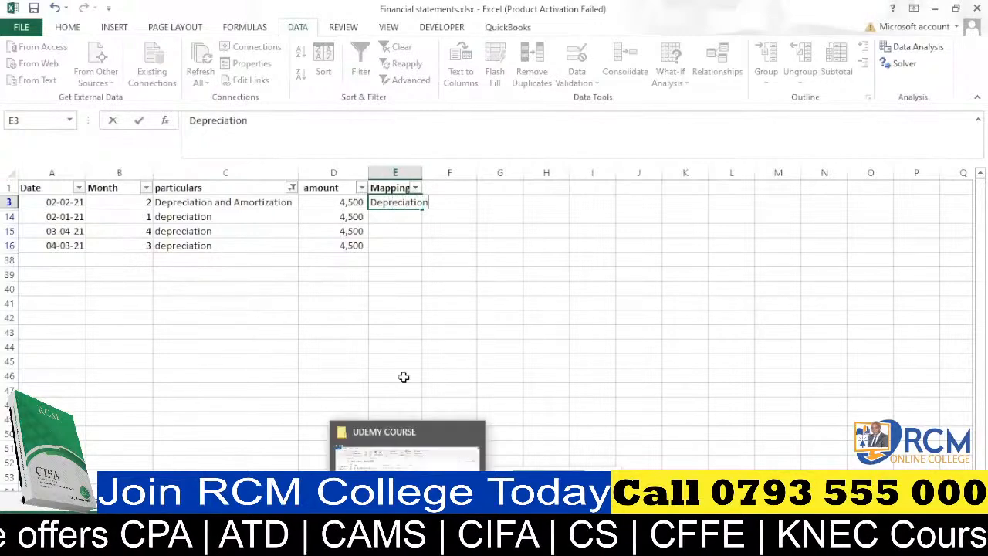
drag(392, 263, 394, 245)
drag(422, 174, 458, 174)
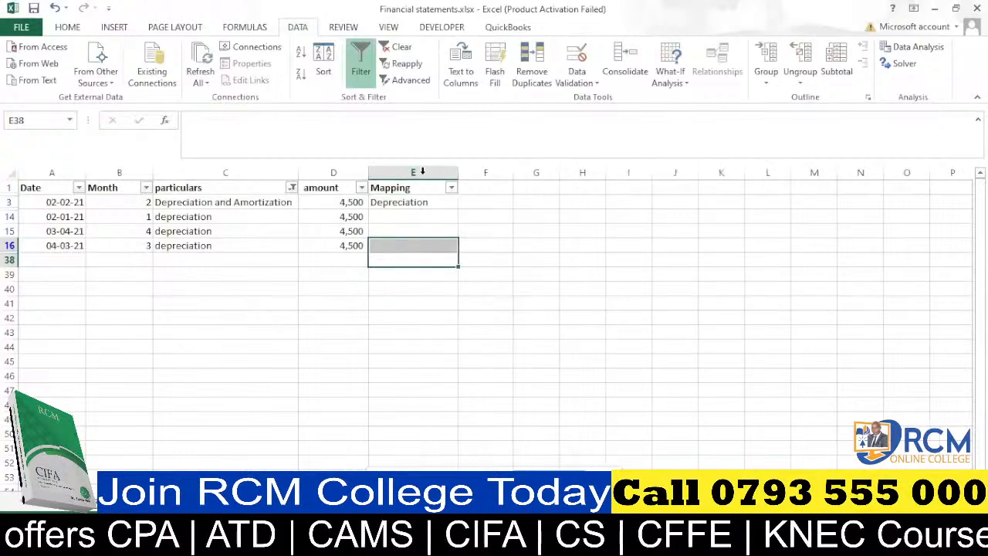
click(433, 203)
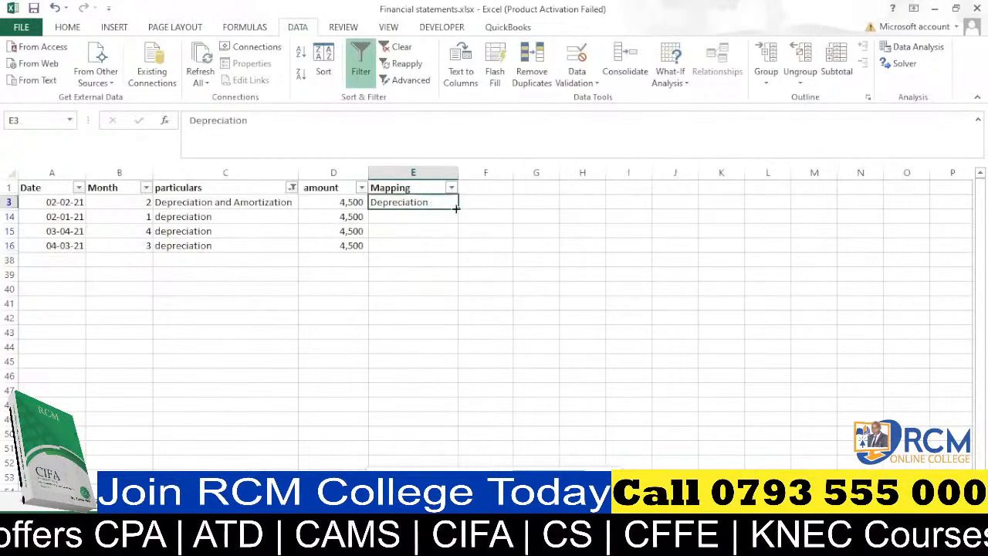
drag(457, 209, 459, 253)
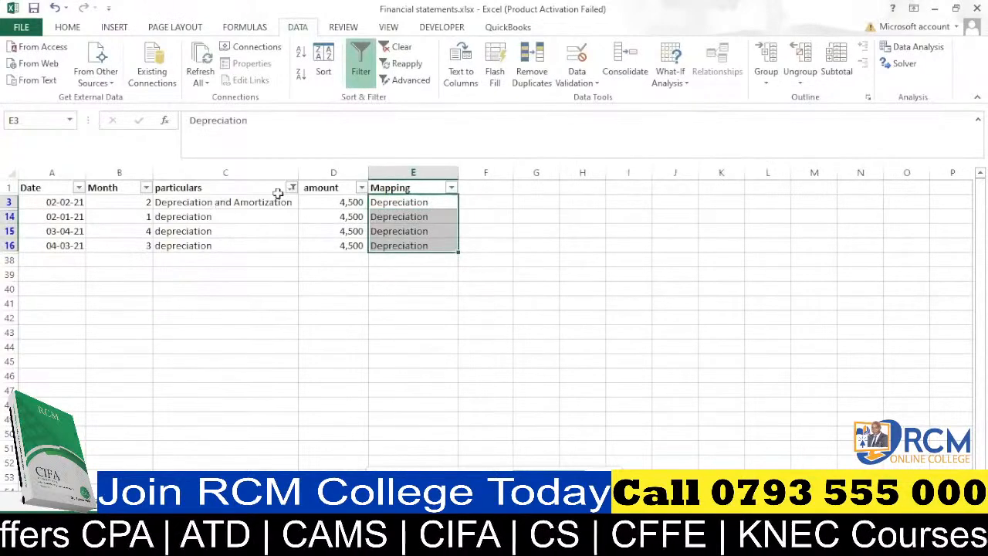
Change the particulars filter to show only the cost of capital rows
click(292, 188)
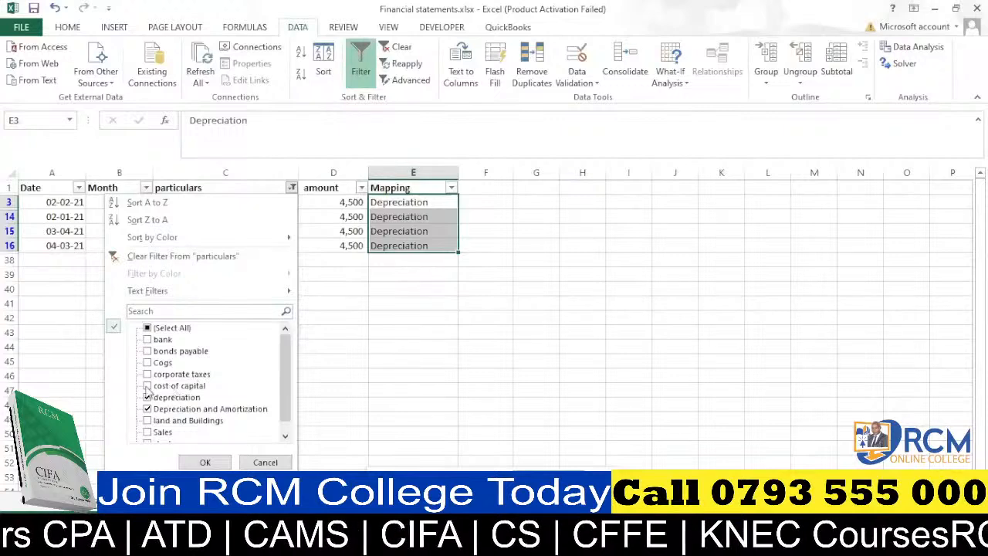
click(131, 310)
text(cost)
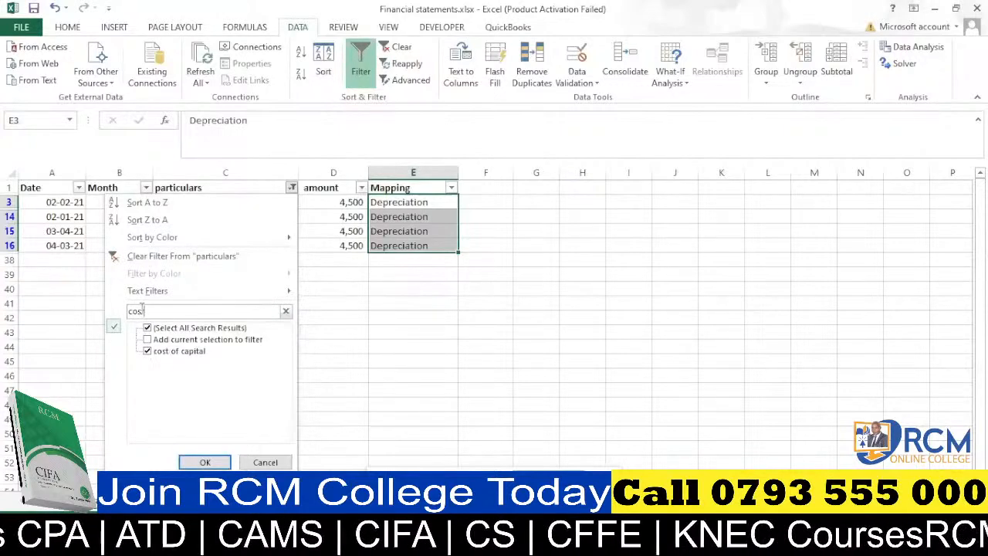
click(204, 461)
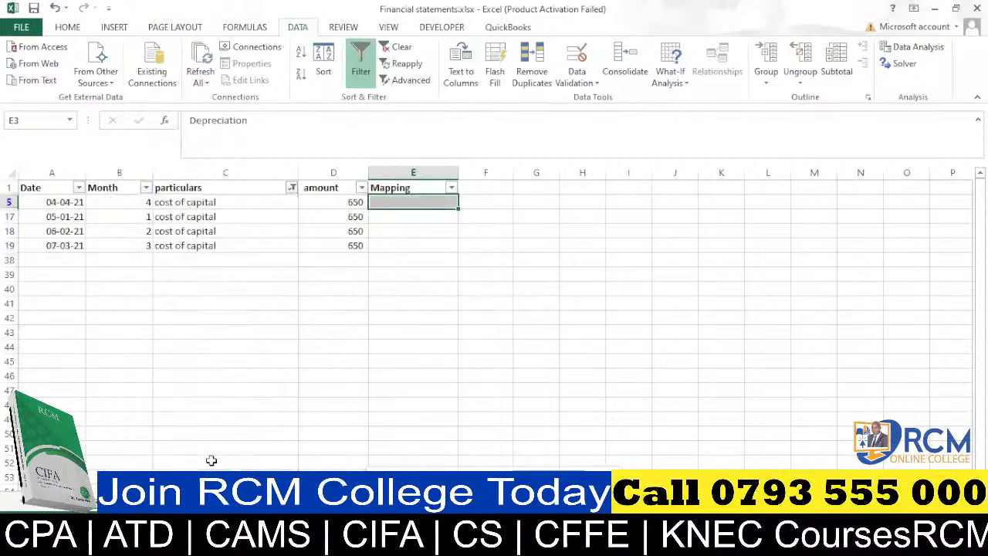
Enter the mapping Interest in E5 and fill it down through the filtered cost of capital rows
click(395, 199)
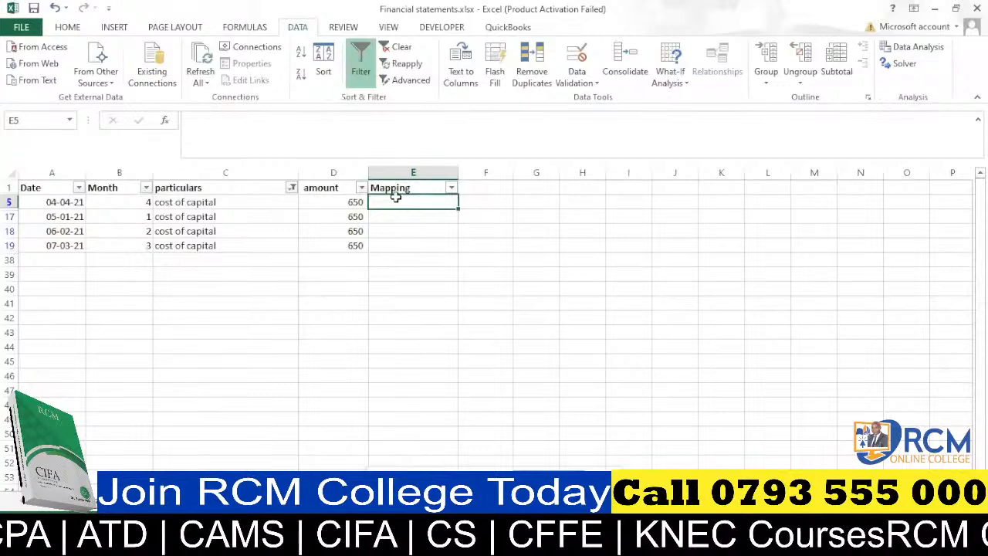
text(Interest)
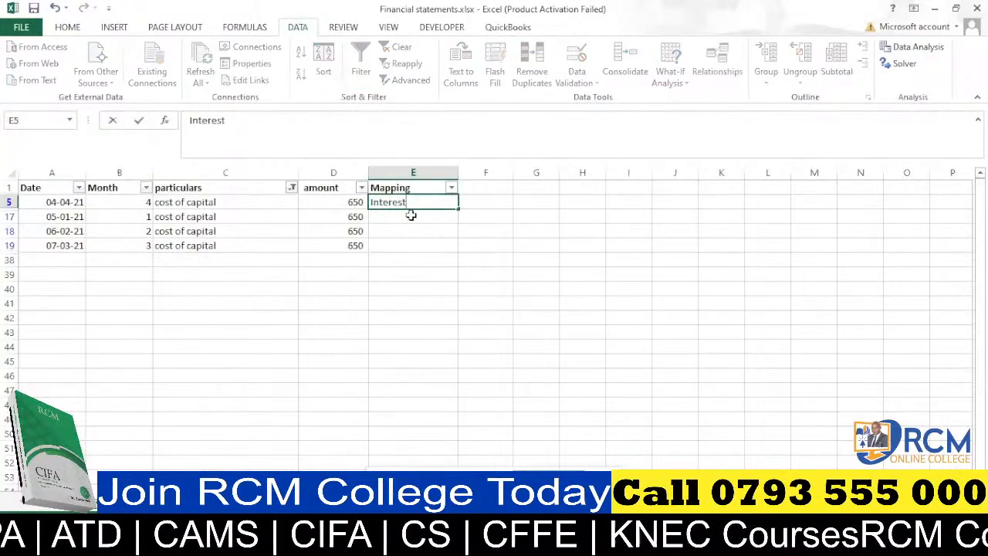
drag(458, 207, 456, 251)
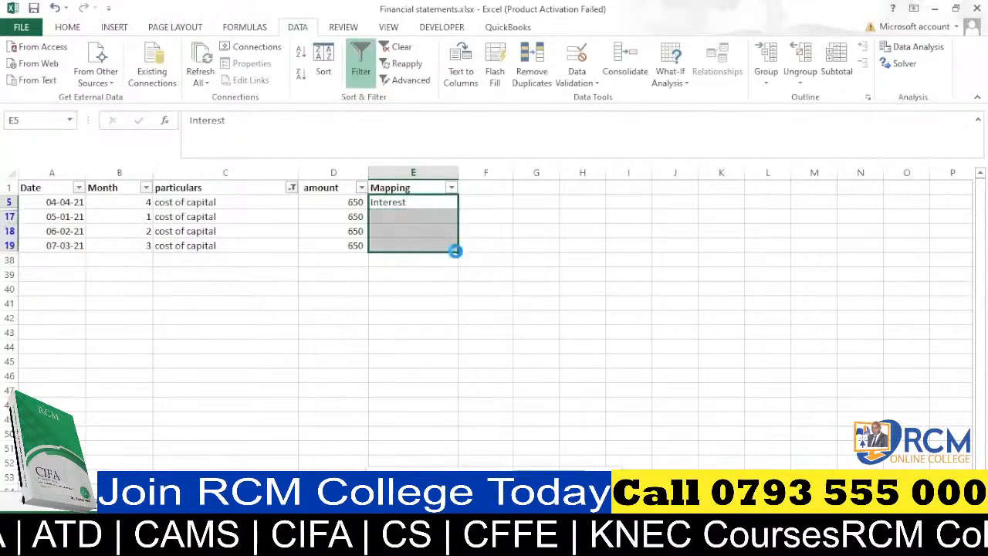
Change the particulars filter to show only the corporate taxes rows
click(291, 187)
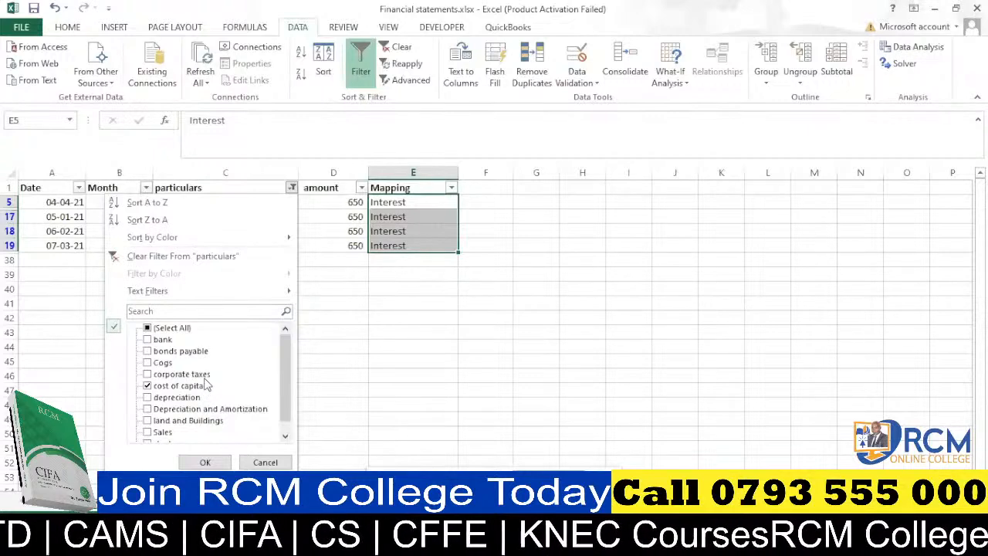
click(156, 312)
text(t)
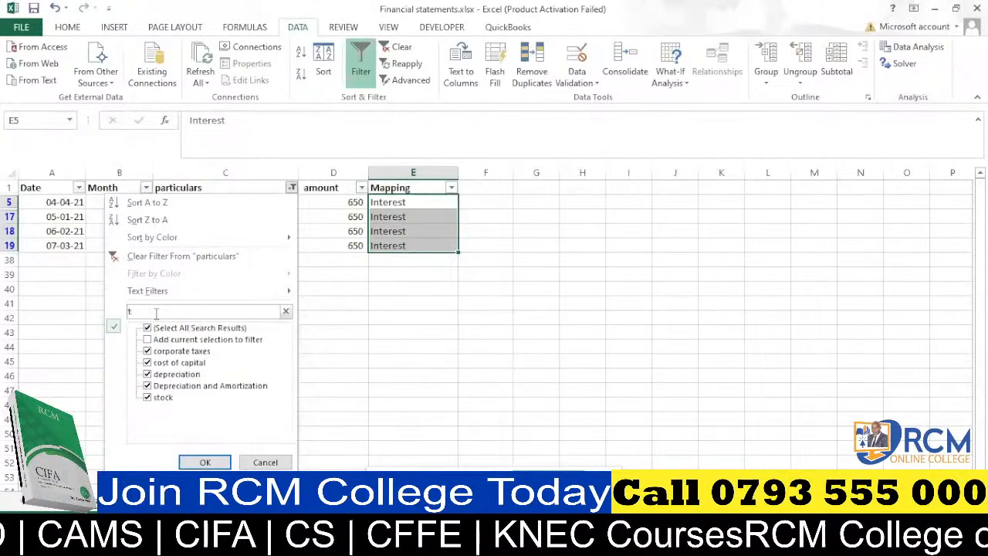
text(axe)
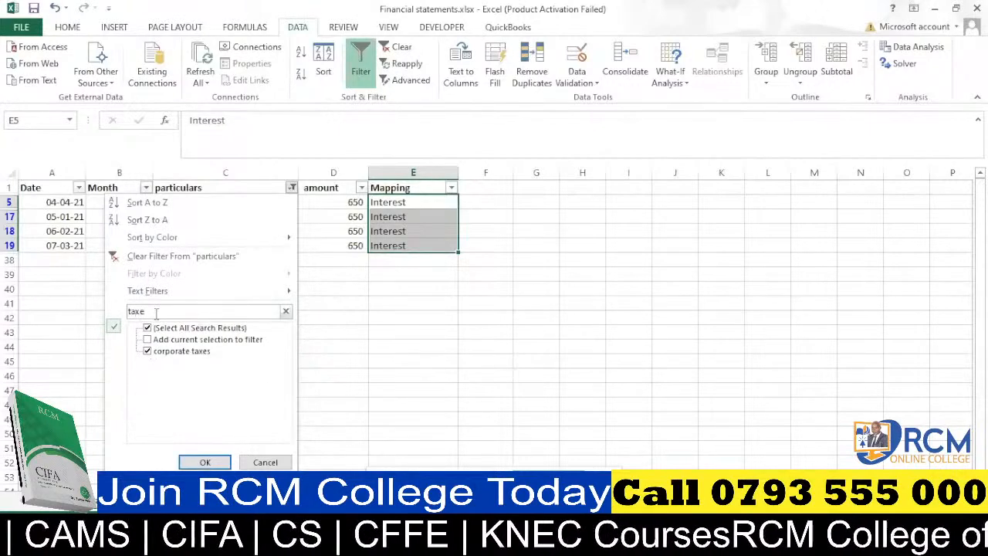
click(204, 463)
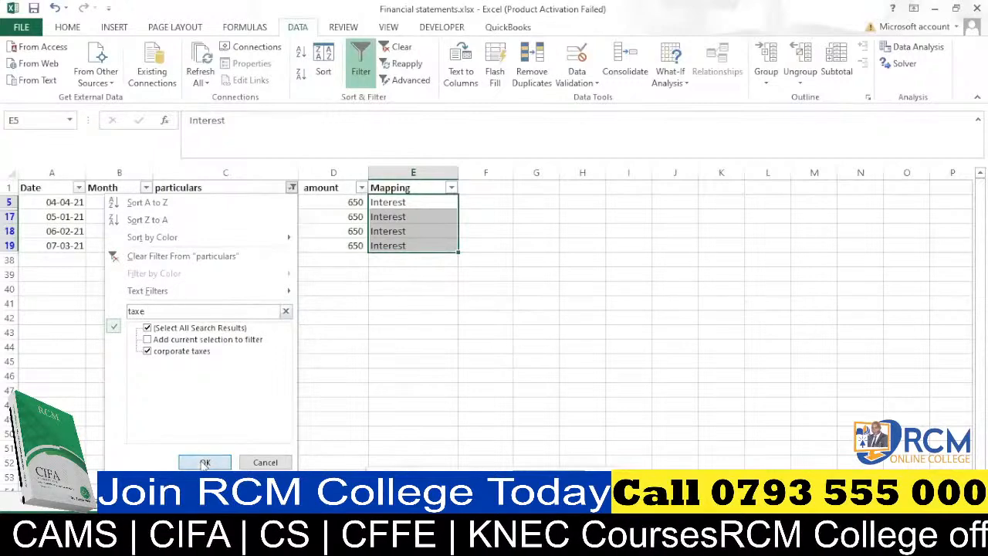
Enter the mapping Taxes in E7 and fill it down through the filtered corporate taxes rows
click(397, 203)
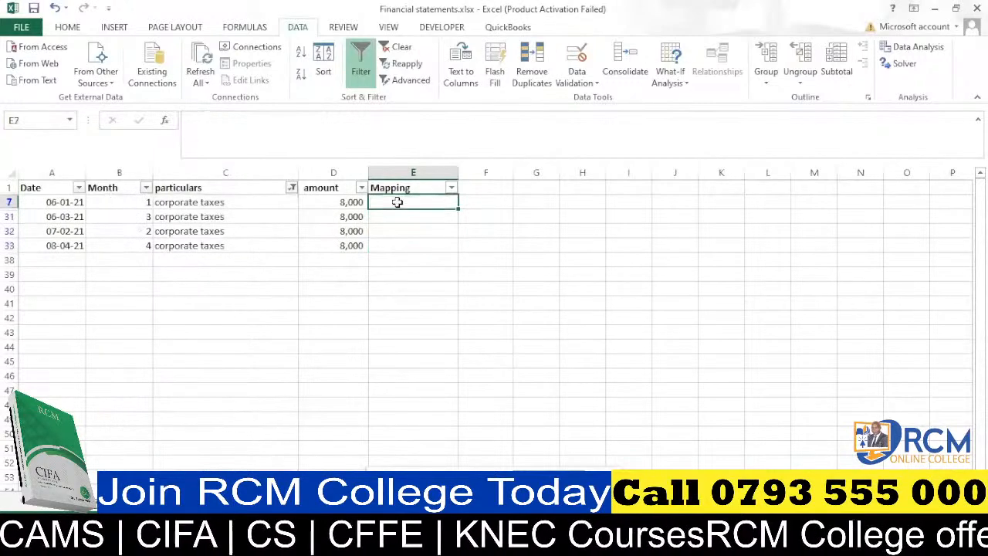
text(Taxes)
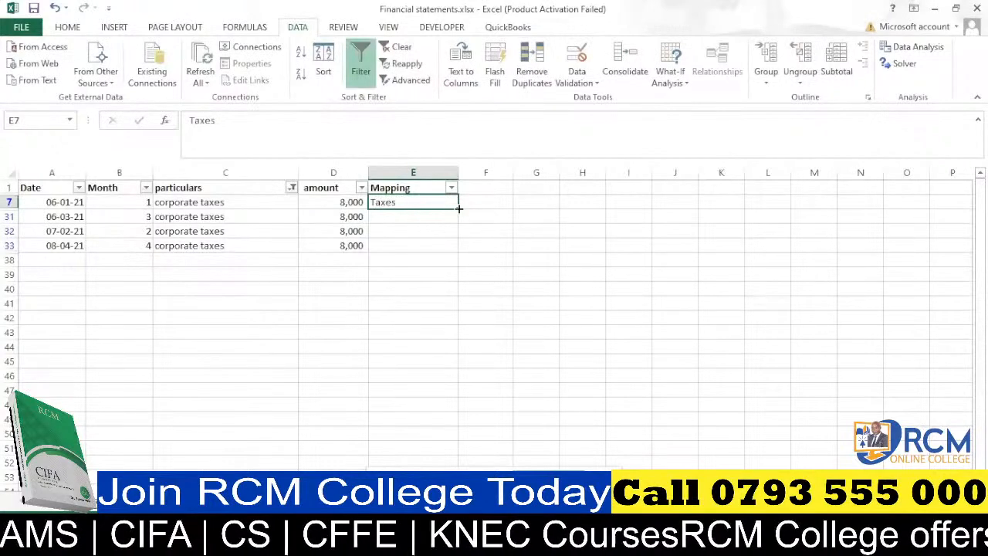
drag(458, 208, 453, 247)
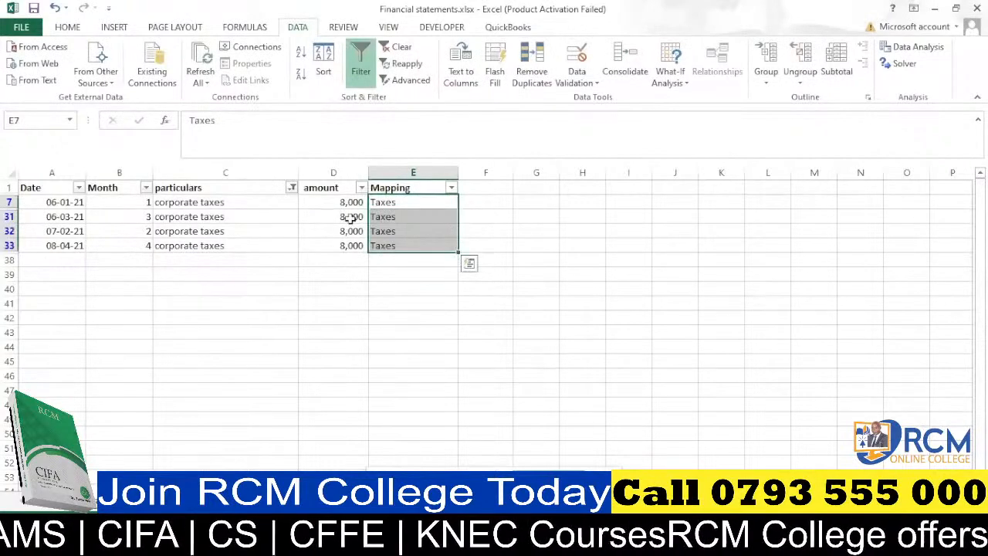
Change the particulars filter to show only the land and Buildings rows
click(292, 187)
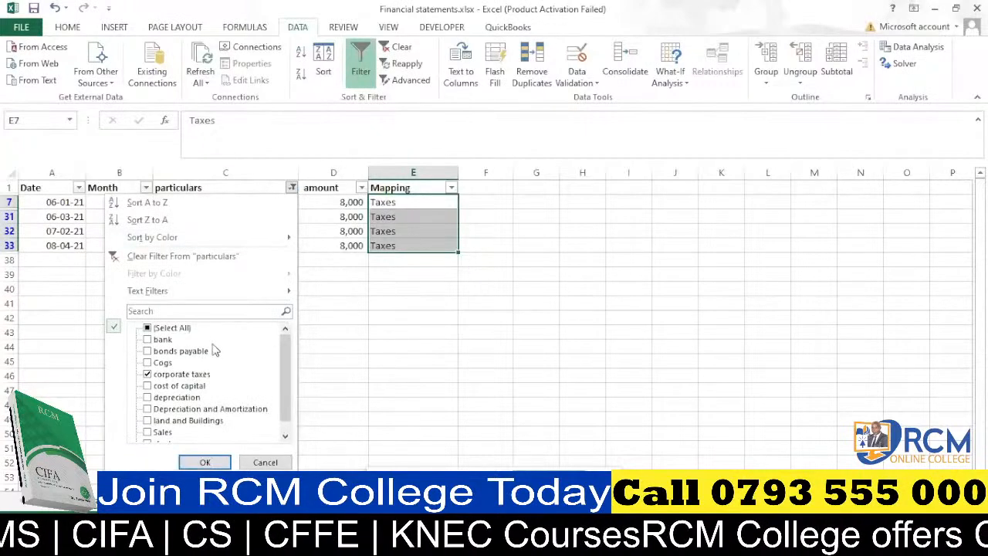
click(286, 437)
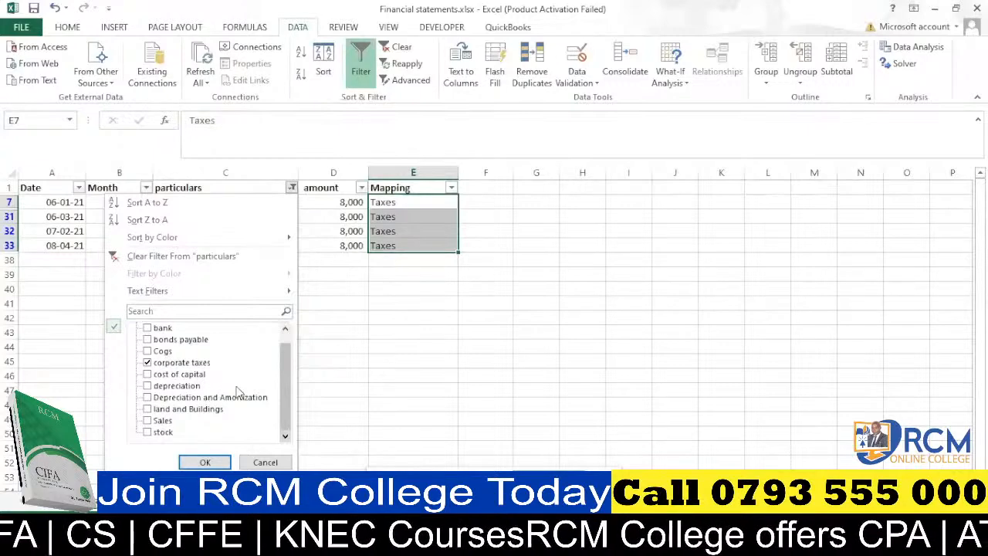
scroll(290, 390, up, 1)
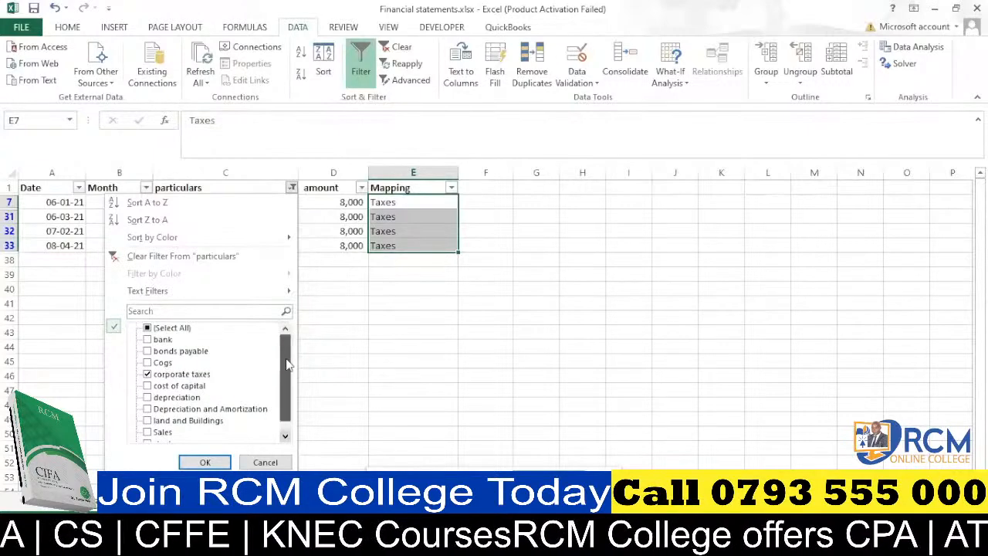
scroll(287, 379, down, 1)
click(178, 312)
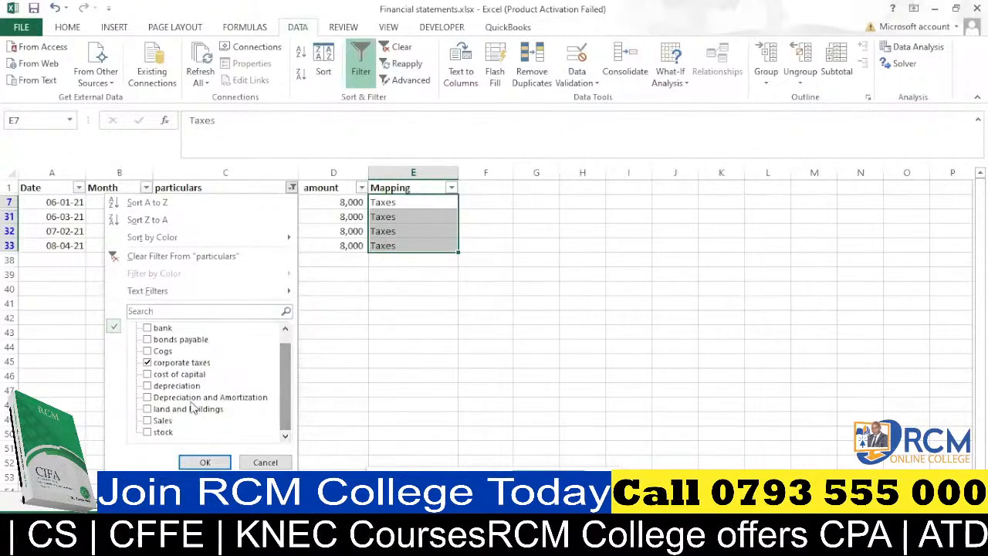
click(139, 312)
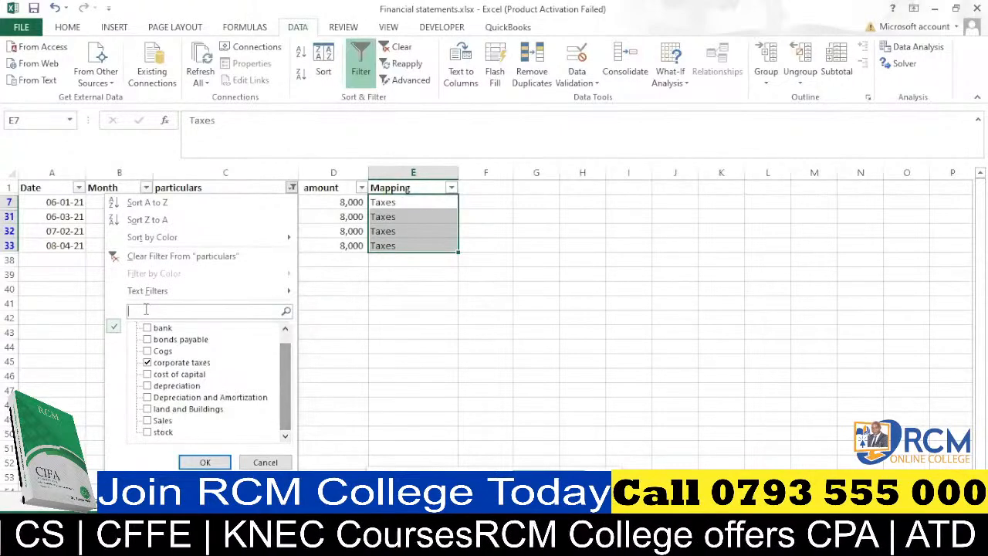
text(land)
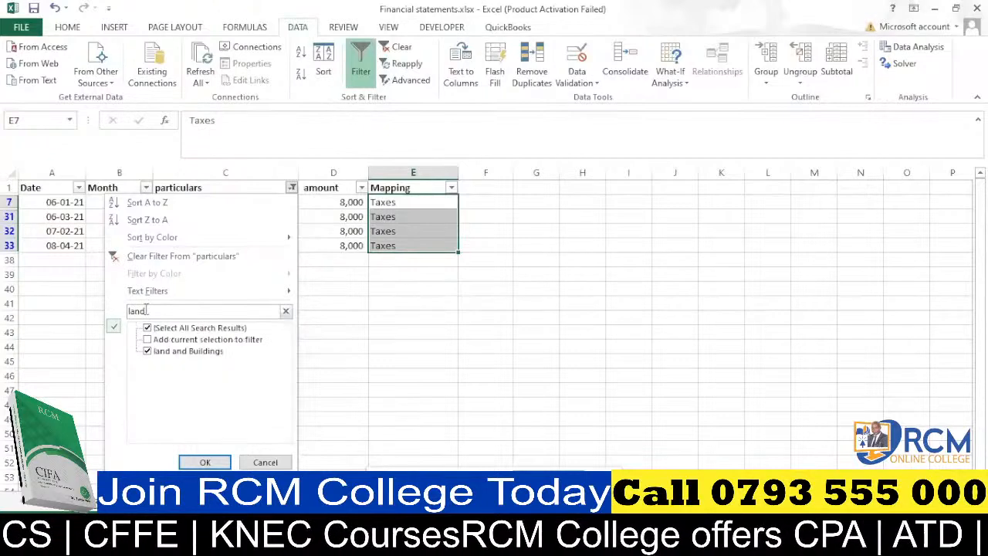
click(205, 462)
Enter the mapping Buildings in E27 and fill it down through the filtered land and Buildings rows
click(385, 204)
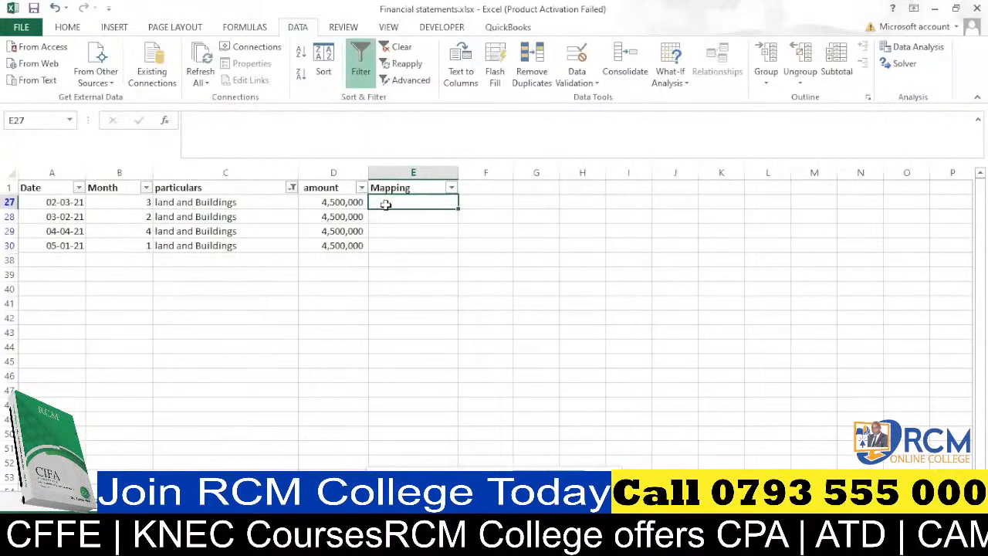
text(Buil)
text(dings)
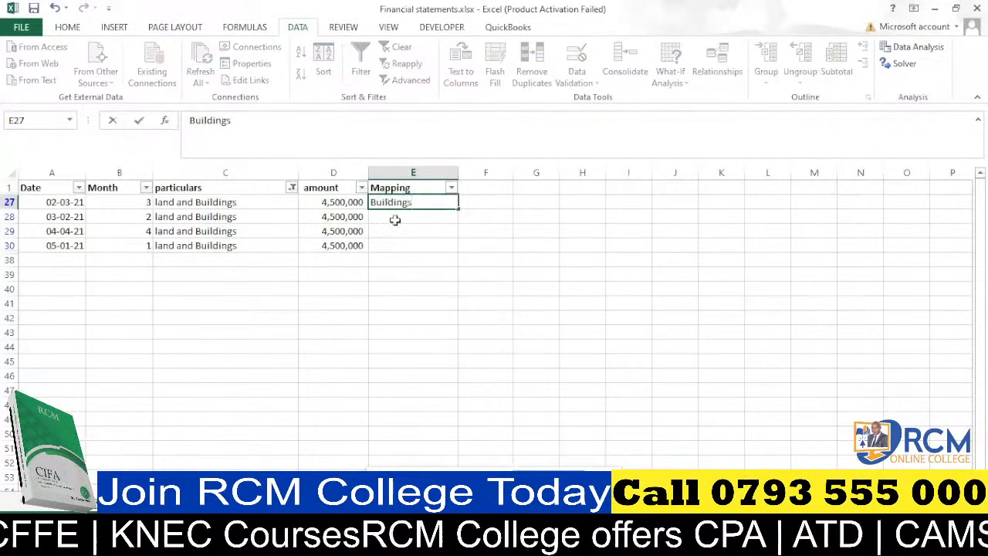
key(Return)
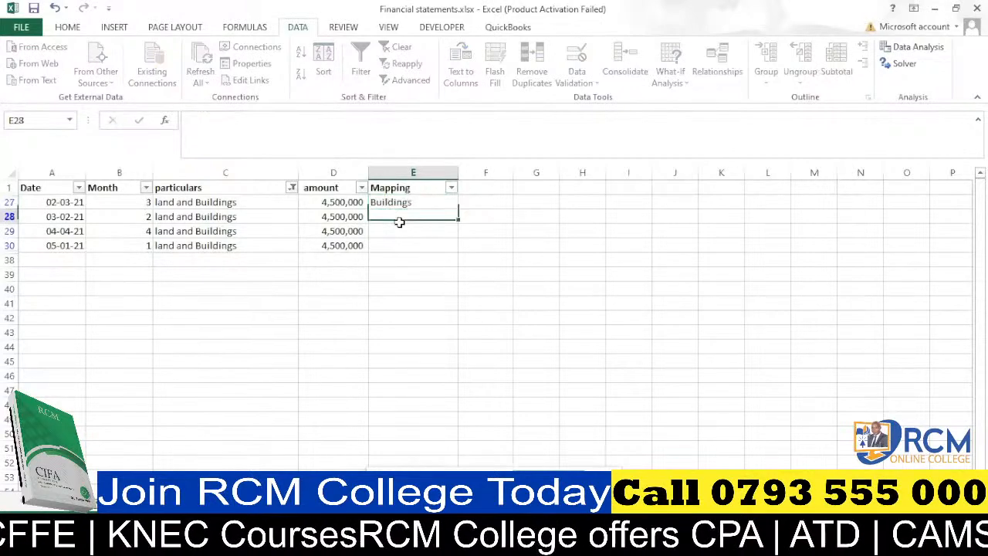
click(412, 199)
drag(459, 208, 458, 250)
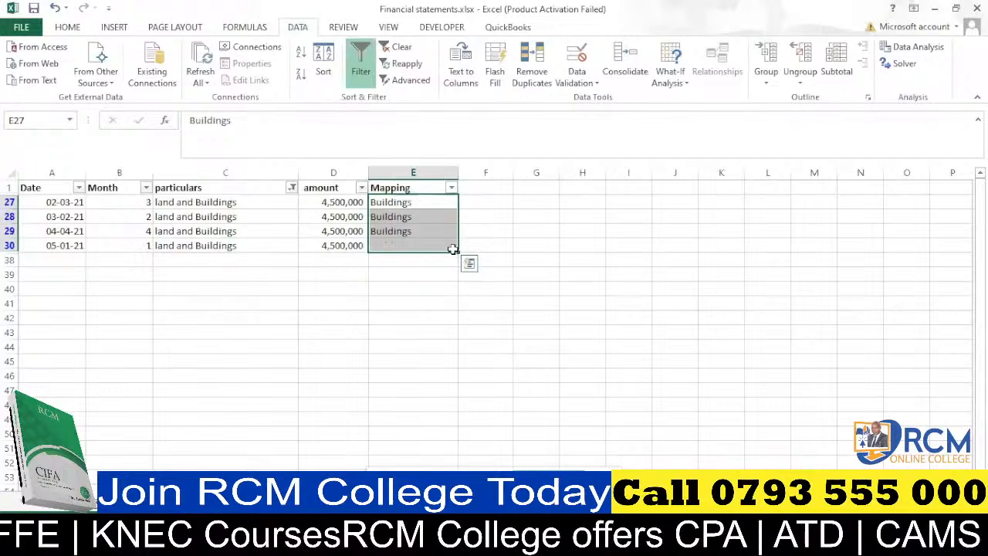
Change the particulars filter to show only the bank rows
click(291, 187)
click(210, 311)
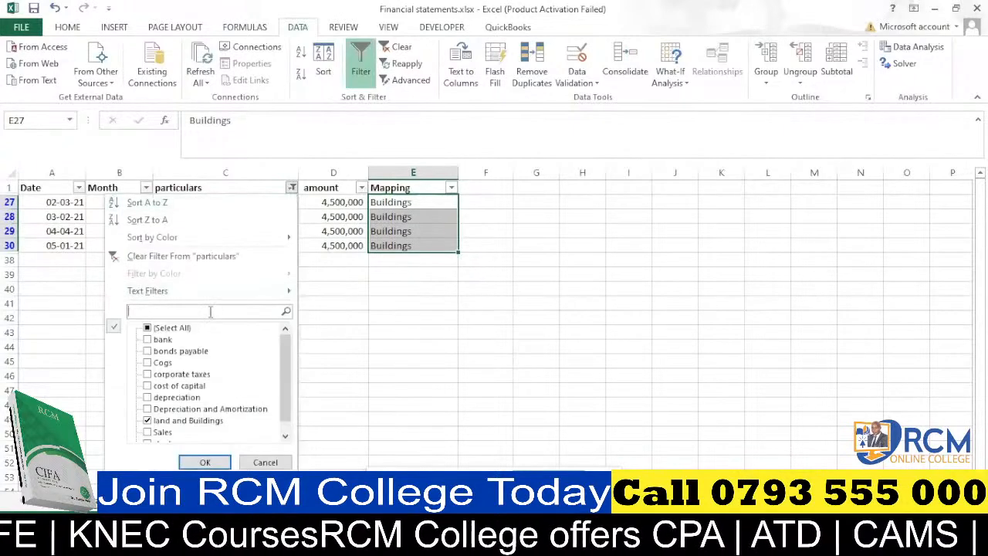
text(ban)
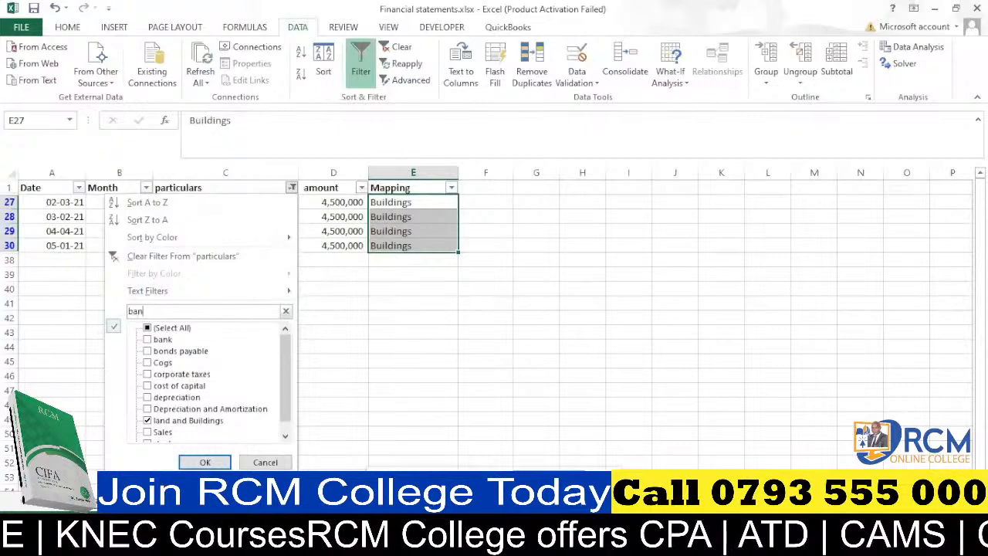
text(k)
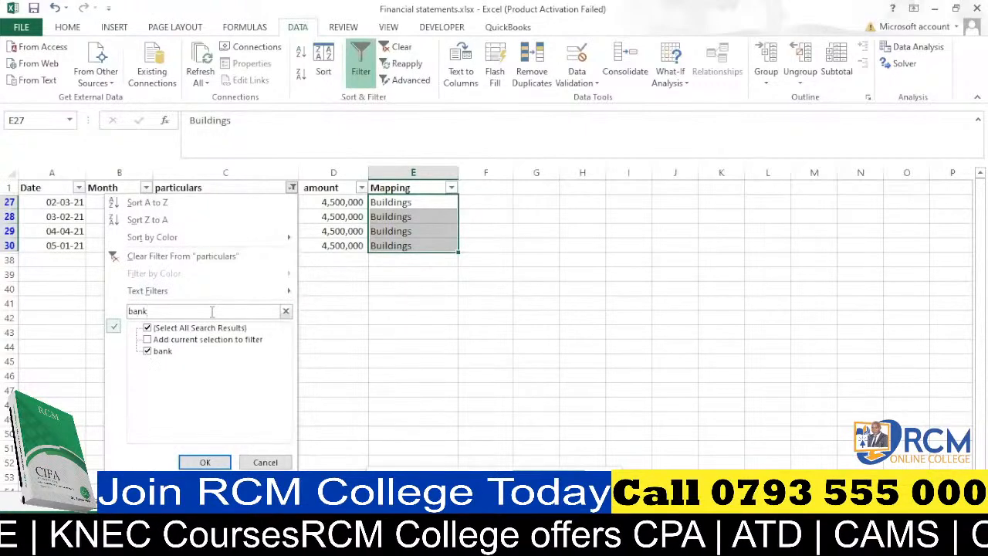
click(198, 461)
Enter the mapping Bank in E23 and fill it down through the filtered bank rows
click(391, 201)
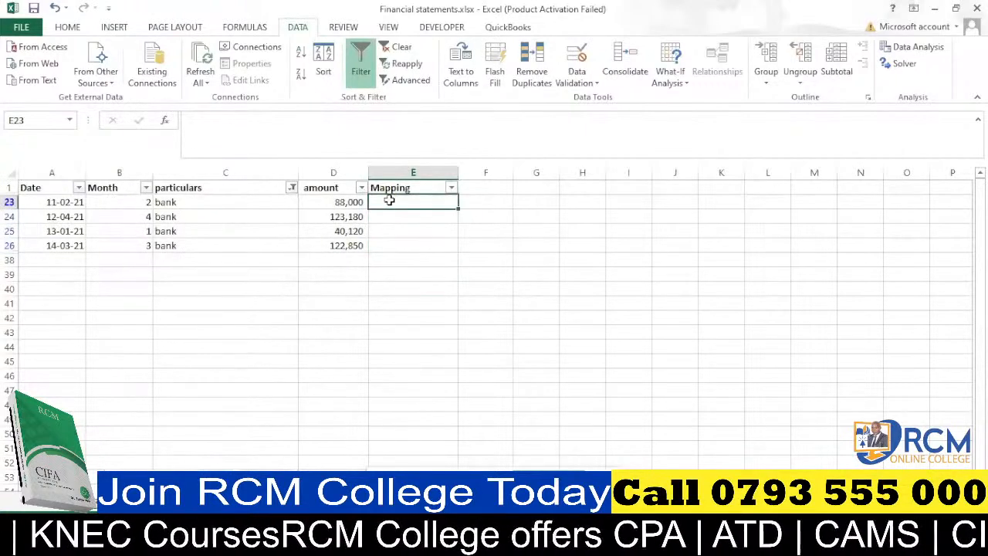
text(Bank)
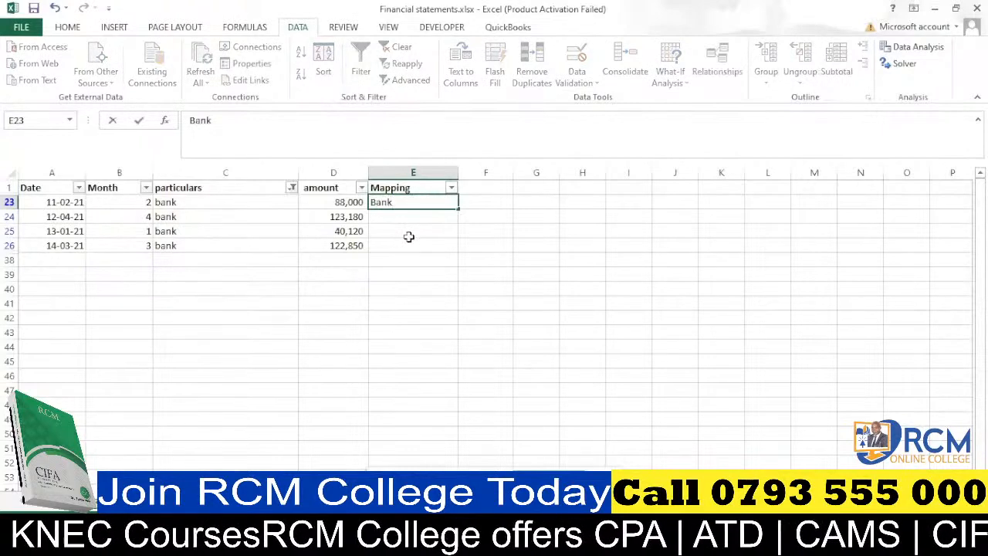
key(Return)
click(381, 201)
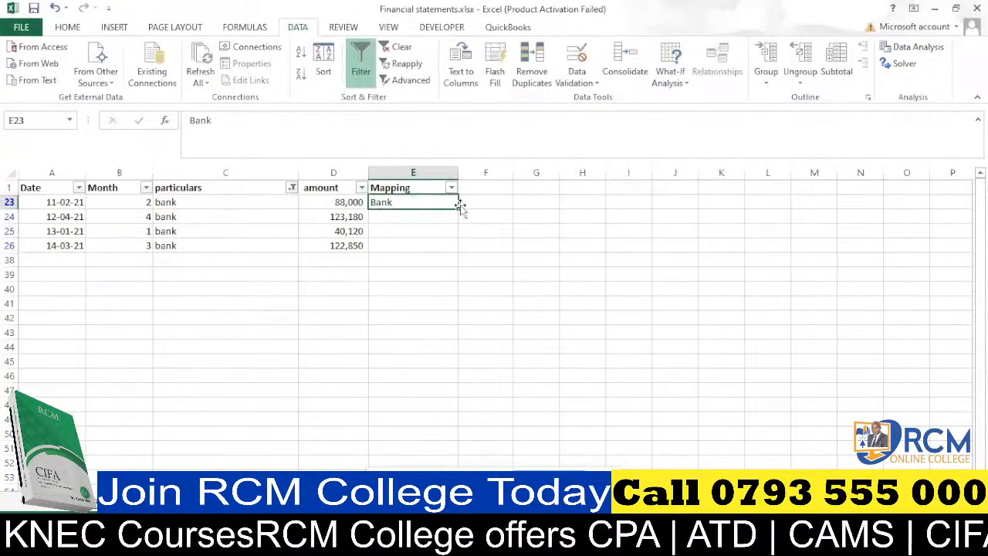
drag(456, 218, 456, 253)
Change the particulars filter to show only the stock rows
click(292, 187)
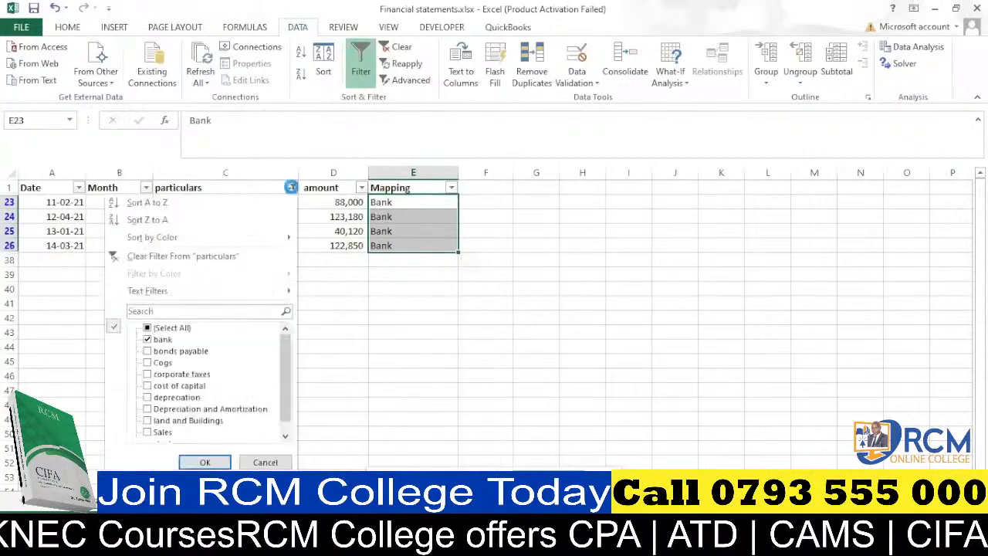
click(171, 311)
text(sto)
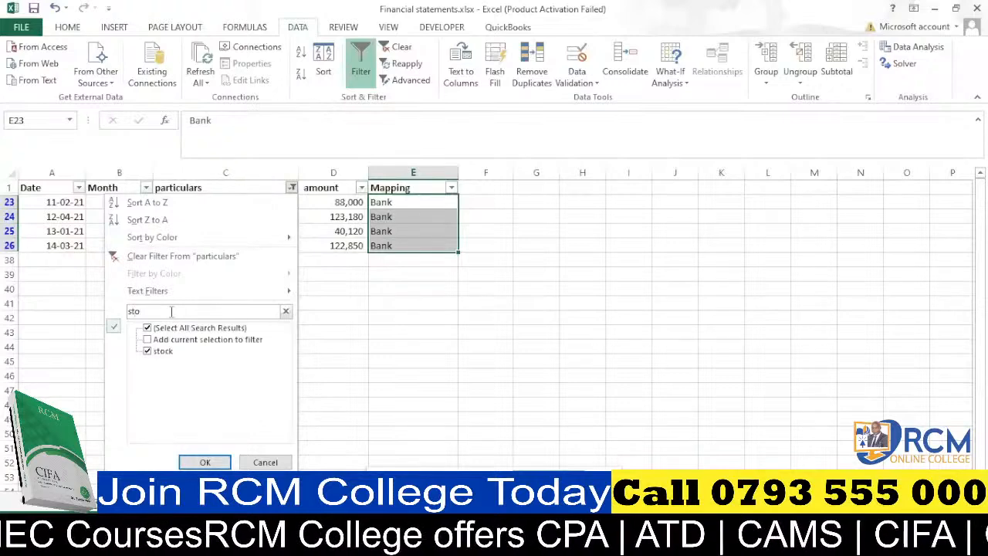
click(204, 461)
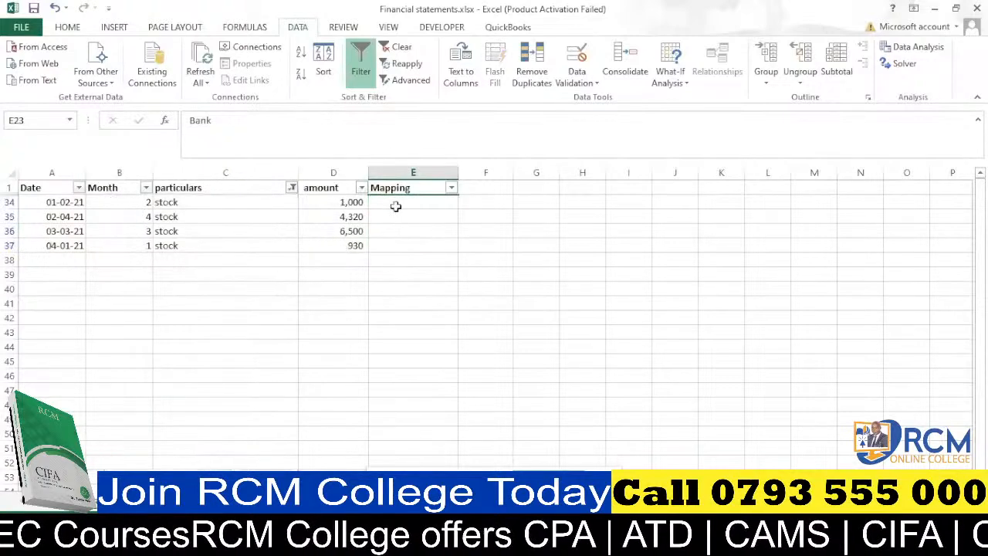
click(395, 201)
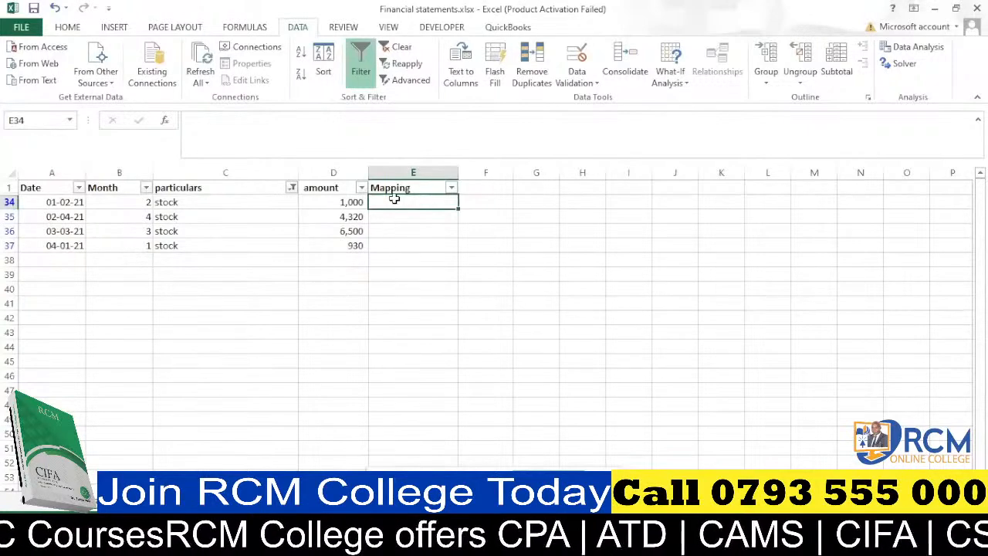
text(Invent)
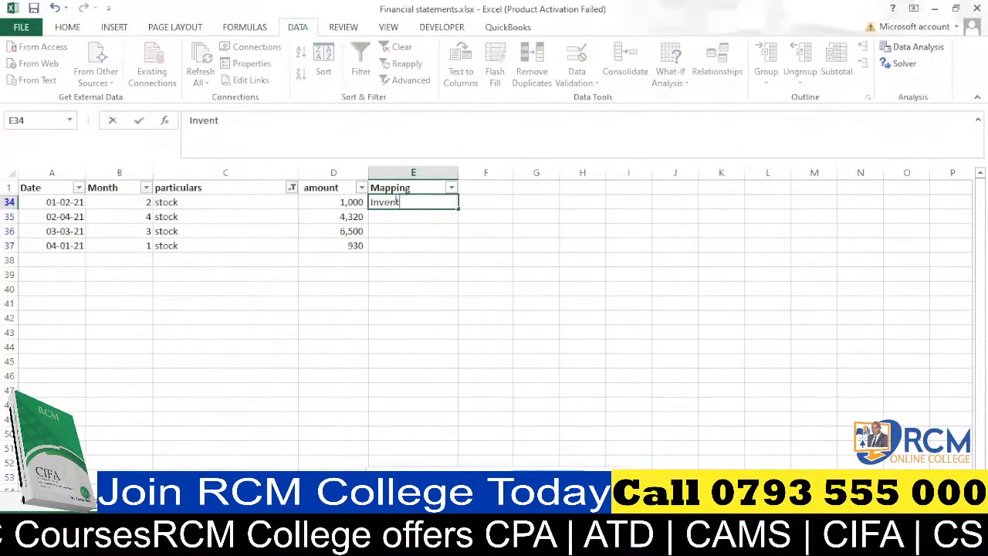
text(ory)
key(BackSpace)
key(BackSpace)
key(BackSpace)
key(BackSpace)
key(BackSpace)
key(BackSpace)
key(BackSpace)
key(BackSpace)
key(BackSpace)
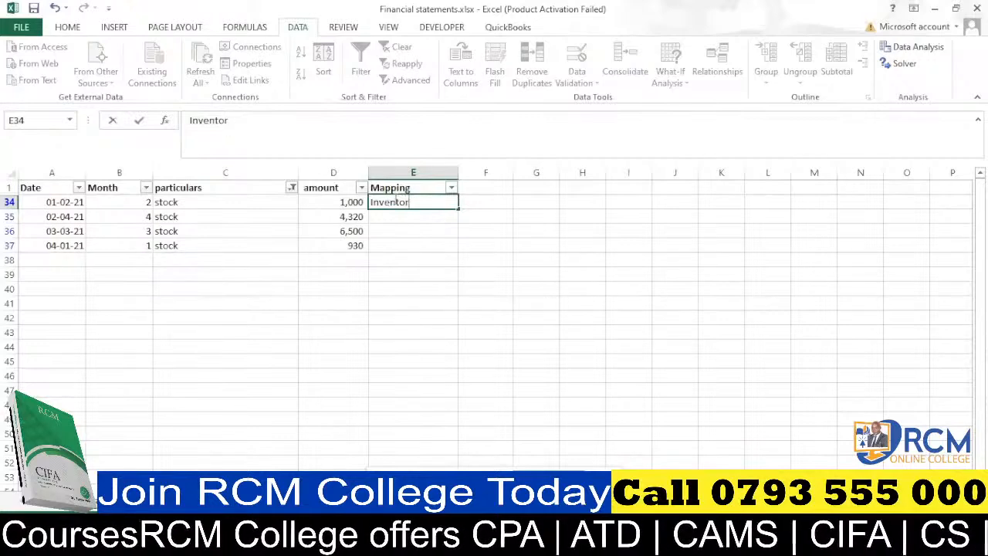
Enter the mapping Stock in E34 and fill it down through the filtered stock rows
text(S)
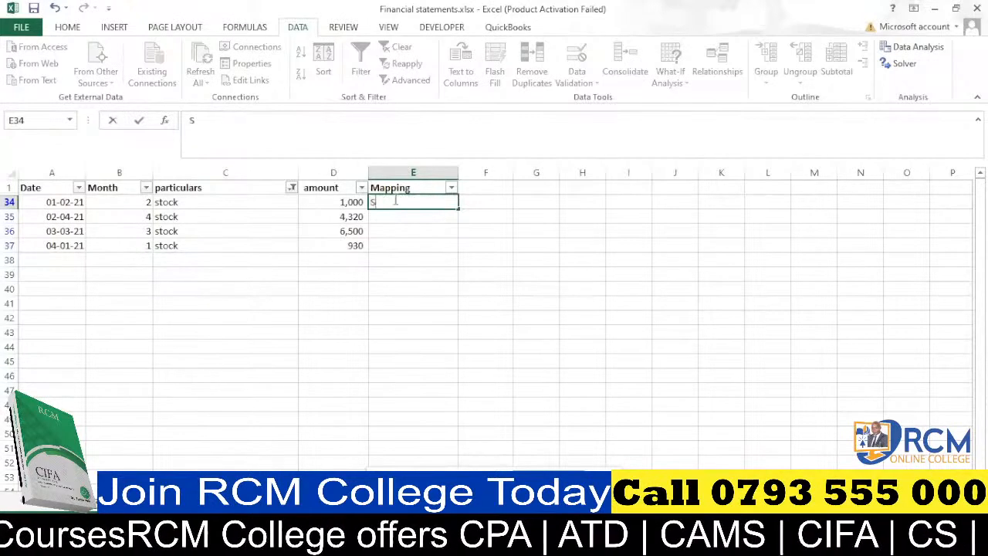
text(tock)
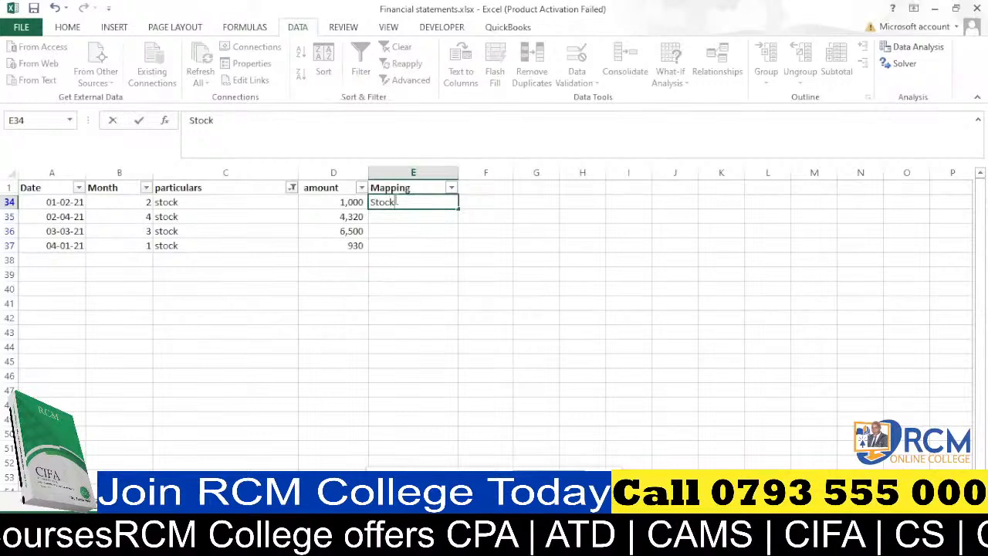
click(405, 221)
click(452, 204)
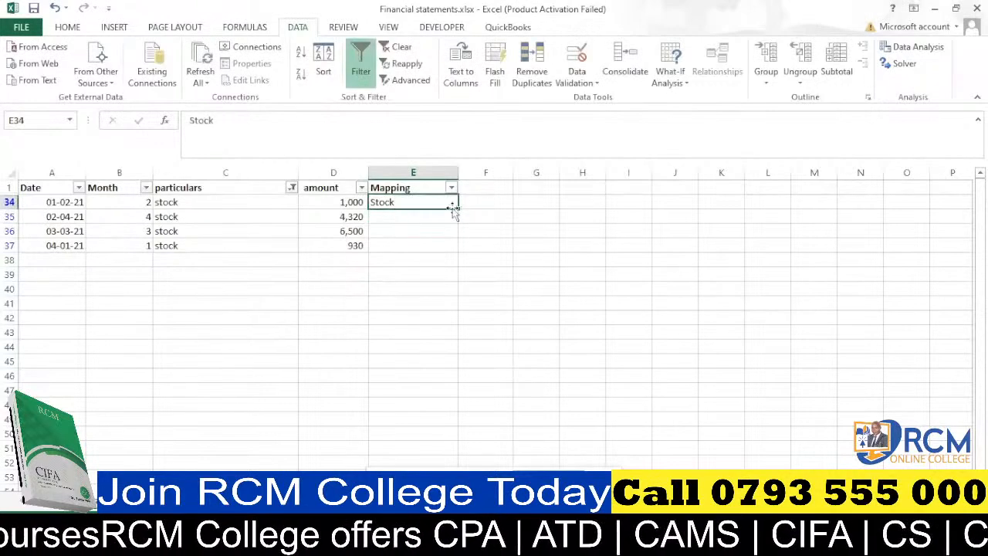
drag(457, 209, 458, 255)
Change the particulars filter to show only the bonds payable rows
click(291, 189)
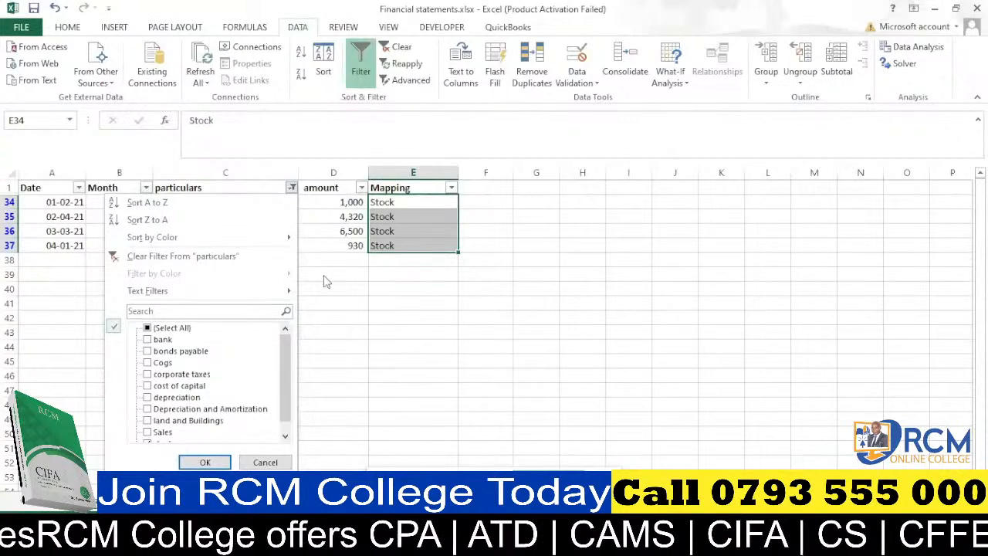
click(227, 311)
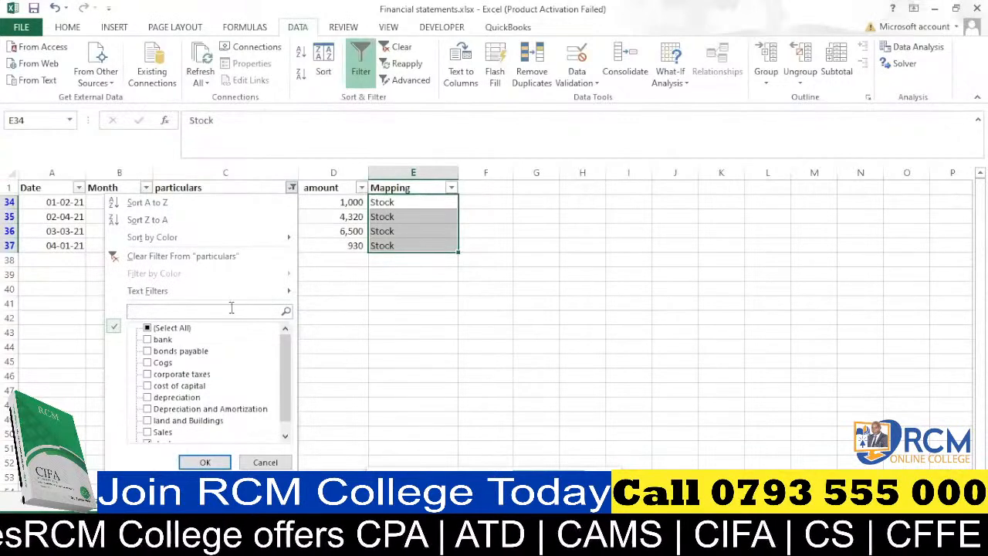
text(bo)
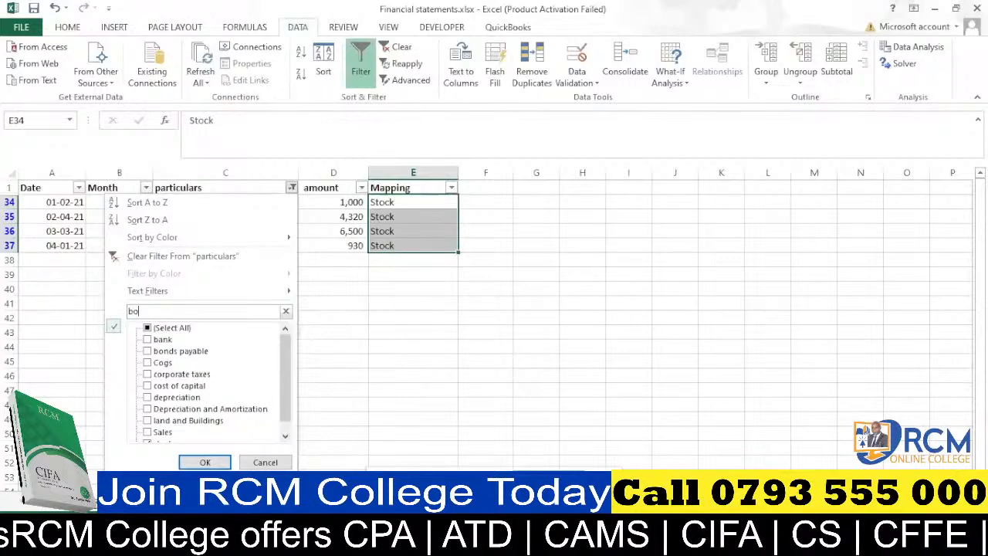
text(nds)
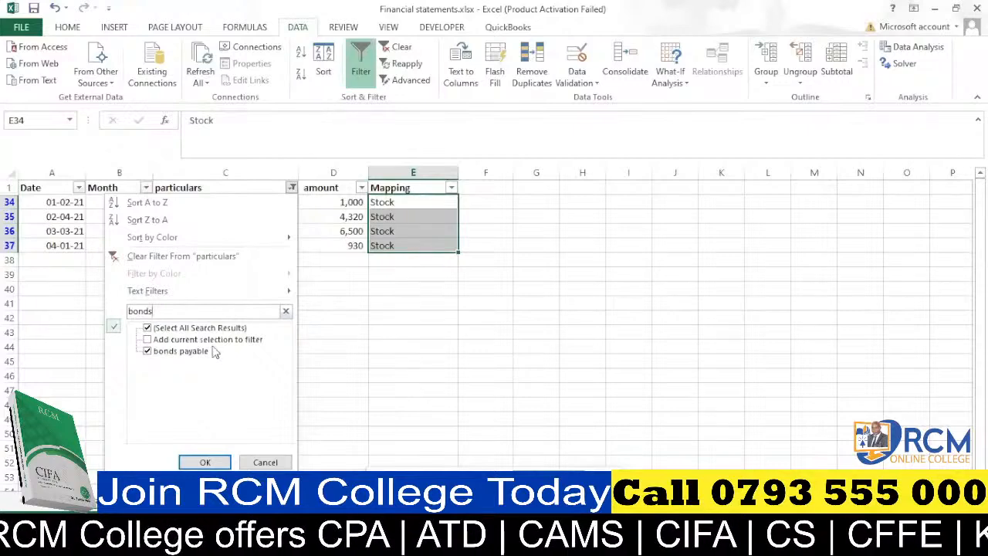
click(204, 462)
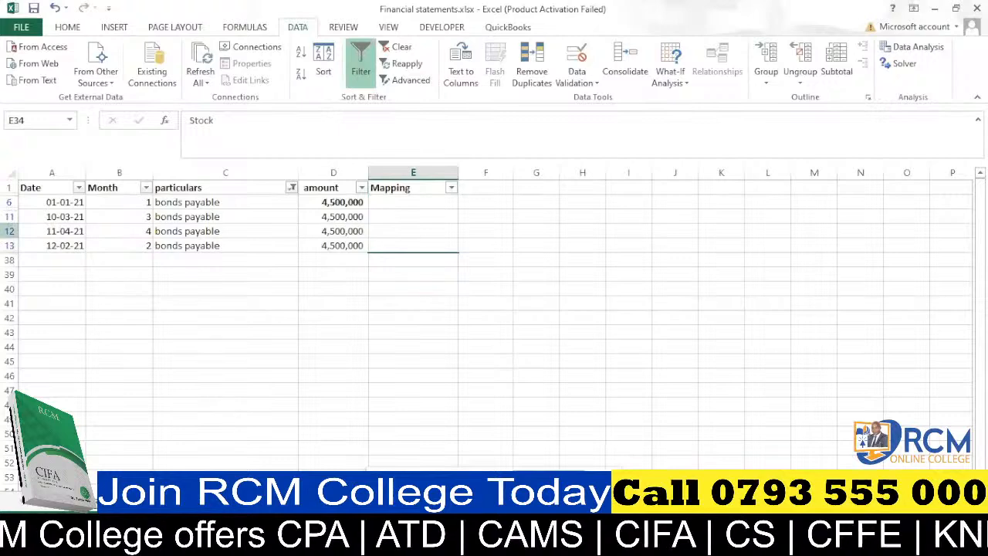
Enter the mapping Loan in E6 and fill it down through the filtered bonds payable rows
click(403, 202)
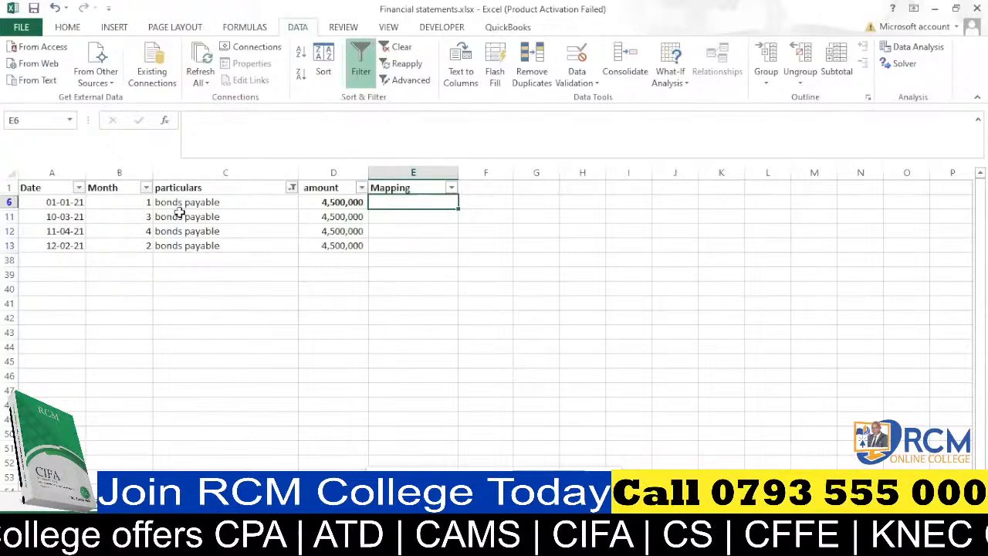
text(Loan)
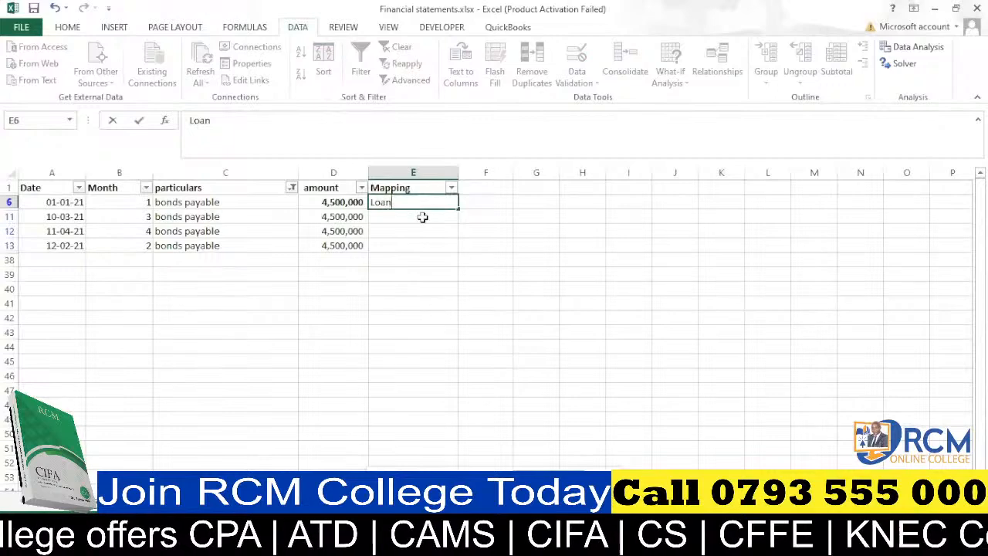
key(ctrl+Return)
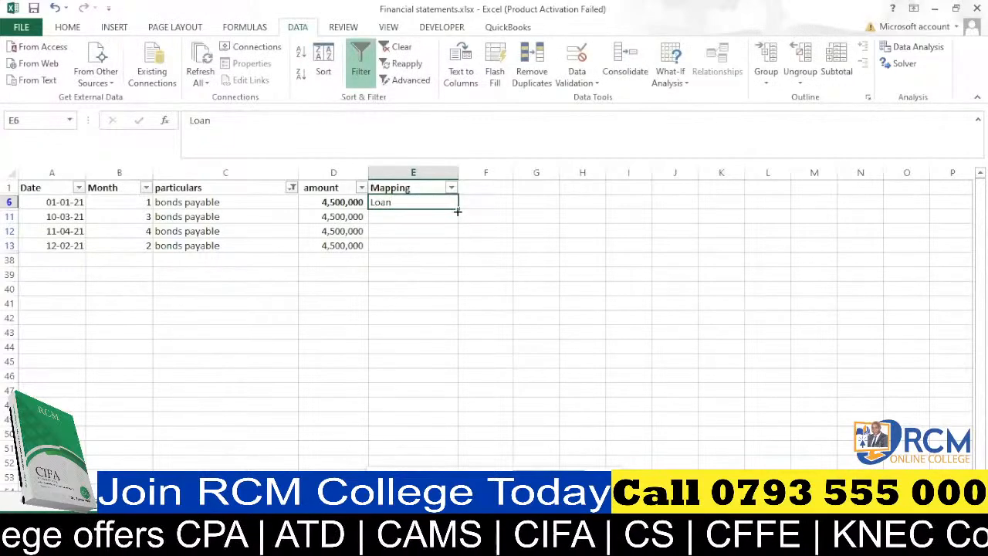
drag(456, 209, 459, 247)
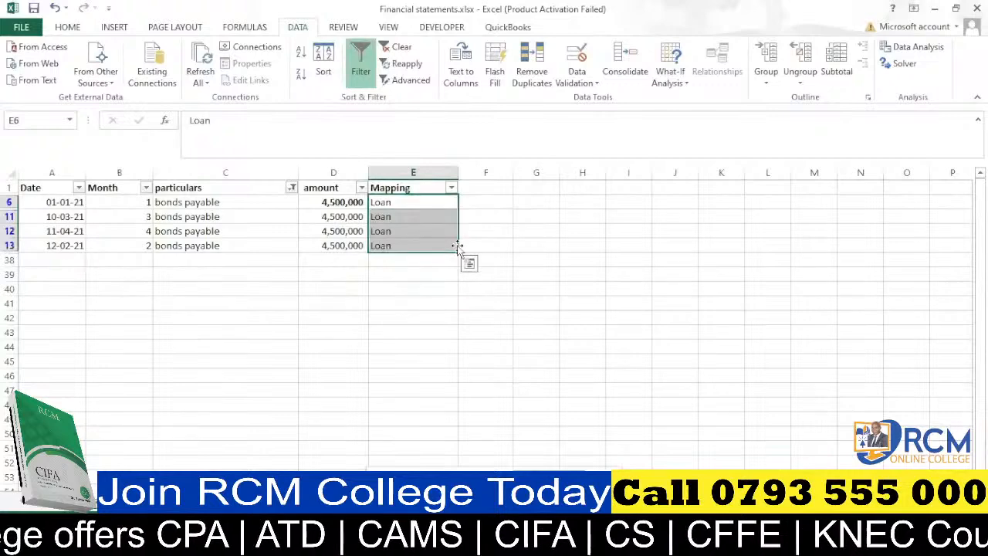
Reset the particulars filter to include every entry so that all transaction rows are shown
click(291, 189)
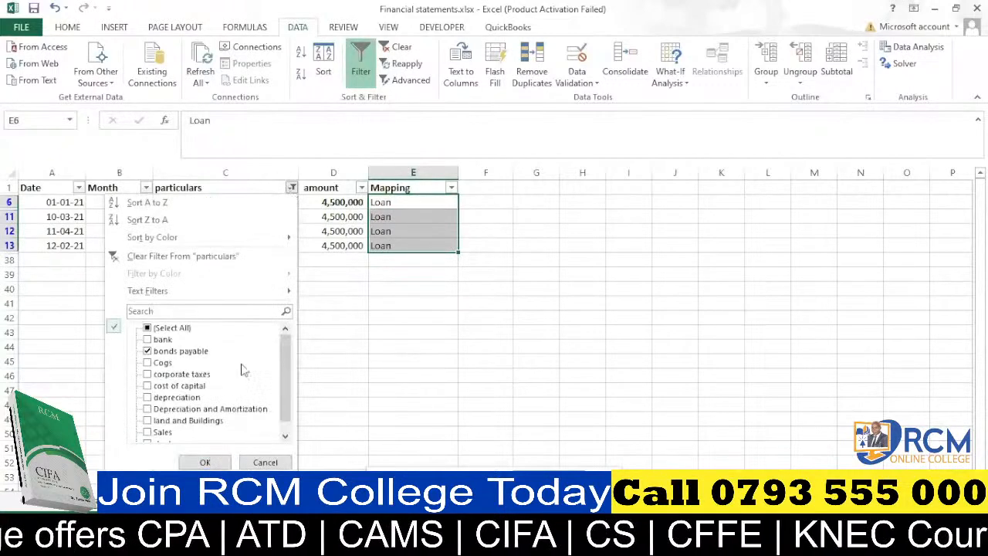
click(285, 437)
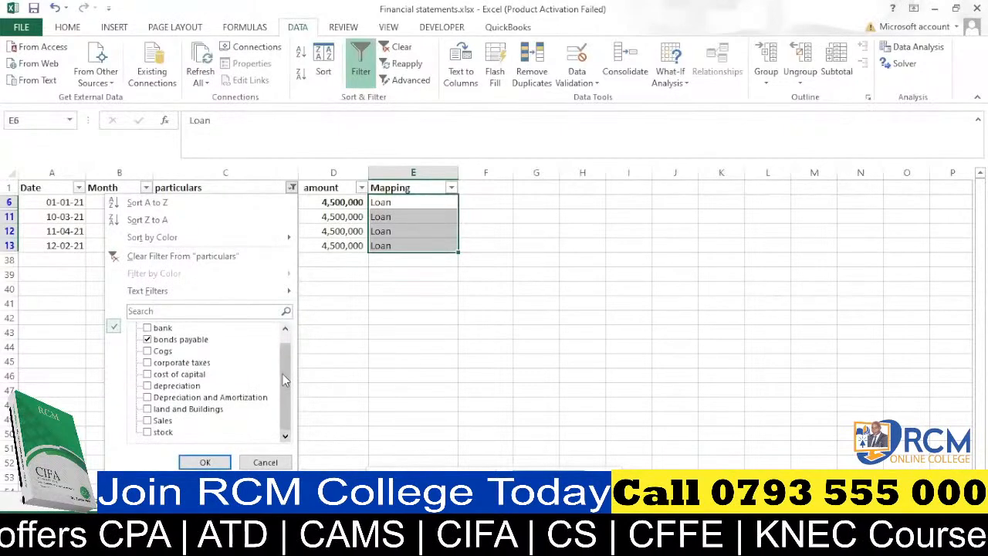
click(286, 331)
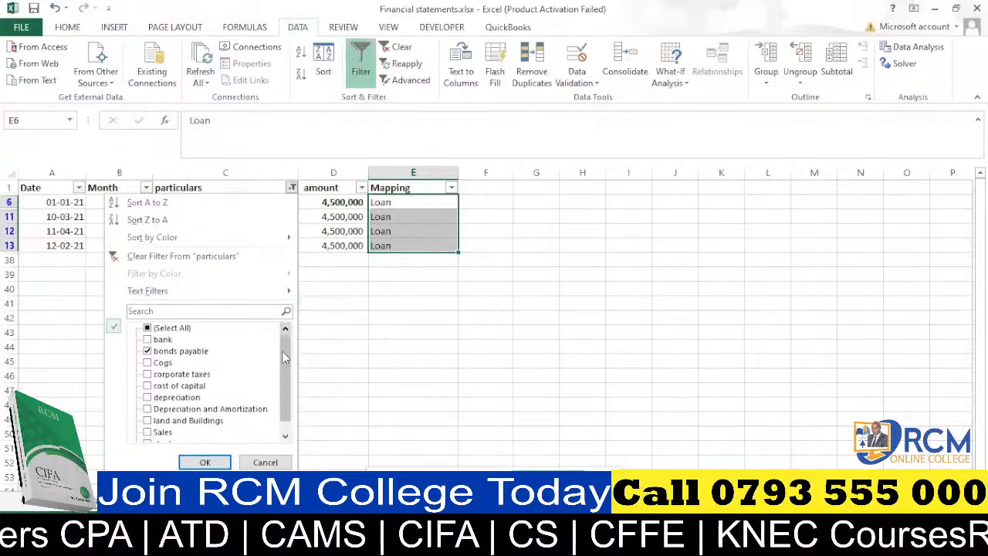
click(285, 437)
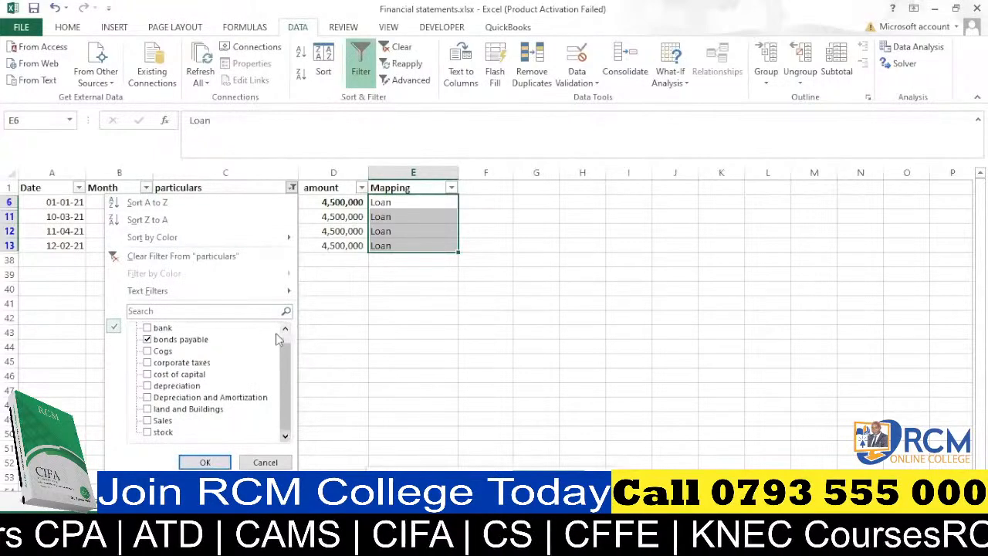
drag(287, 368, 287, 351)
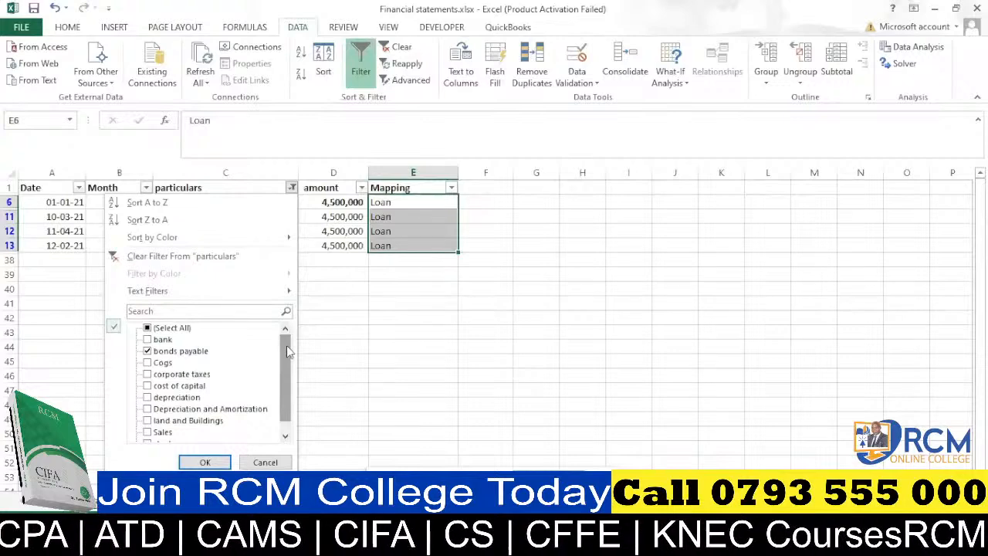
mouse_move(286, 345)
mouse_down()
mouse_move(294, 404)
mouse_move(288, 349)
mouse_up()
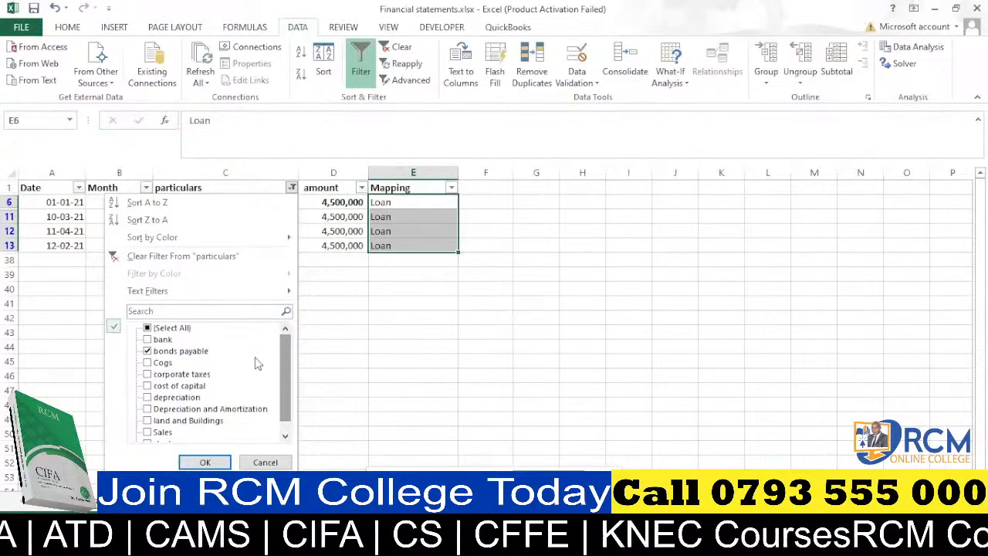
mouse_move(282, 345)
mouse_down()
mouse_move(283, 366)
mouse_move(285, 337)
mouse_up()
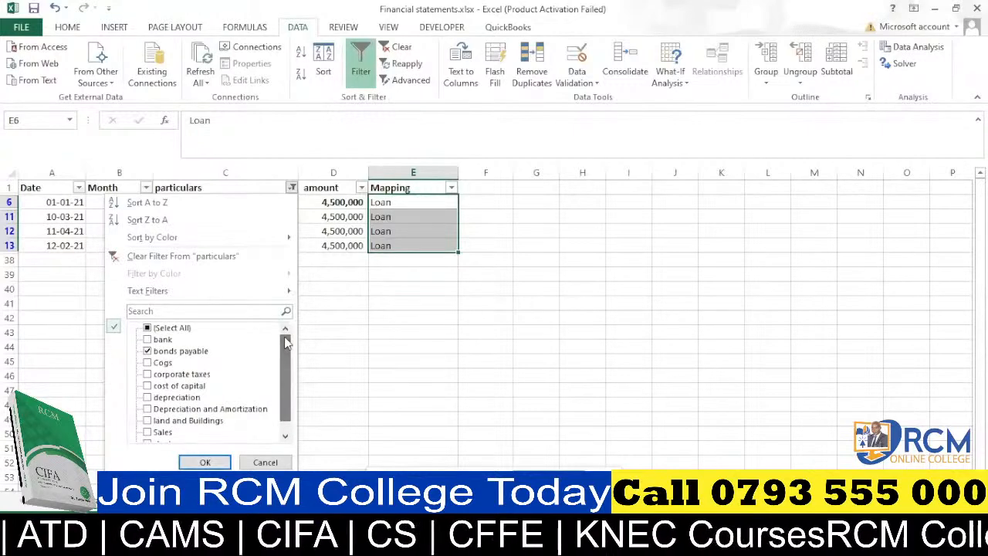
click(148, 329)
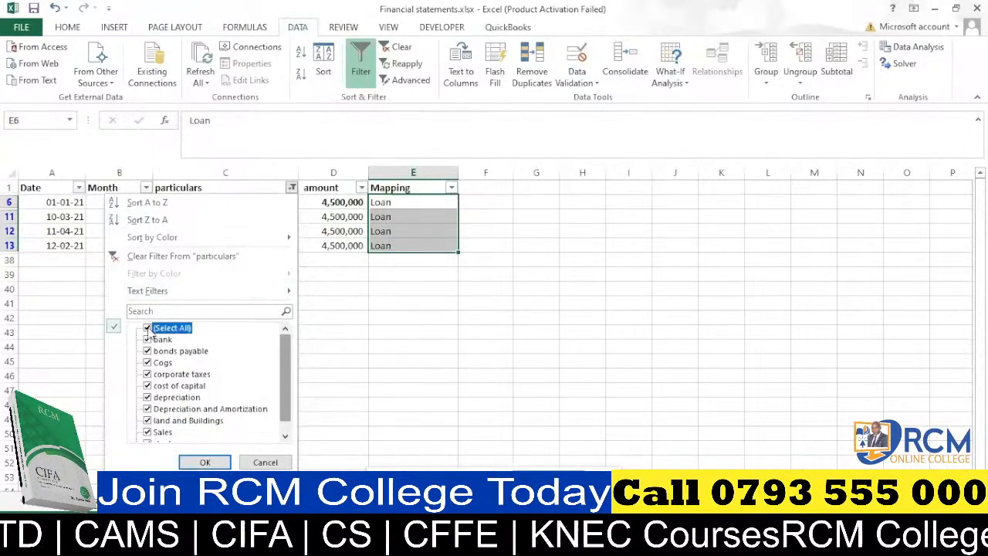
click(205, 462)
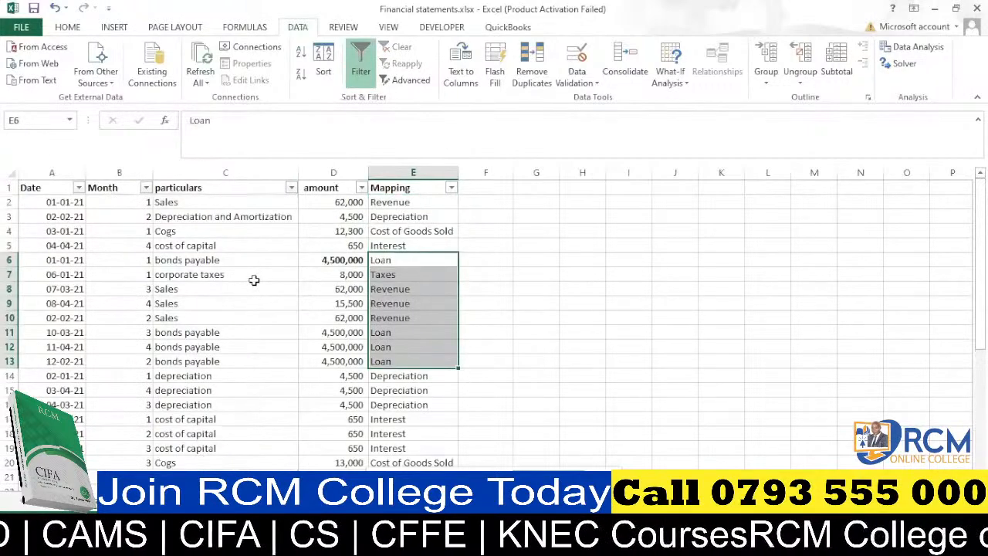
Review the full transaction list, comparing each particulars entry with its assigned Mapping category
click(506, 274)
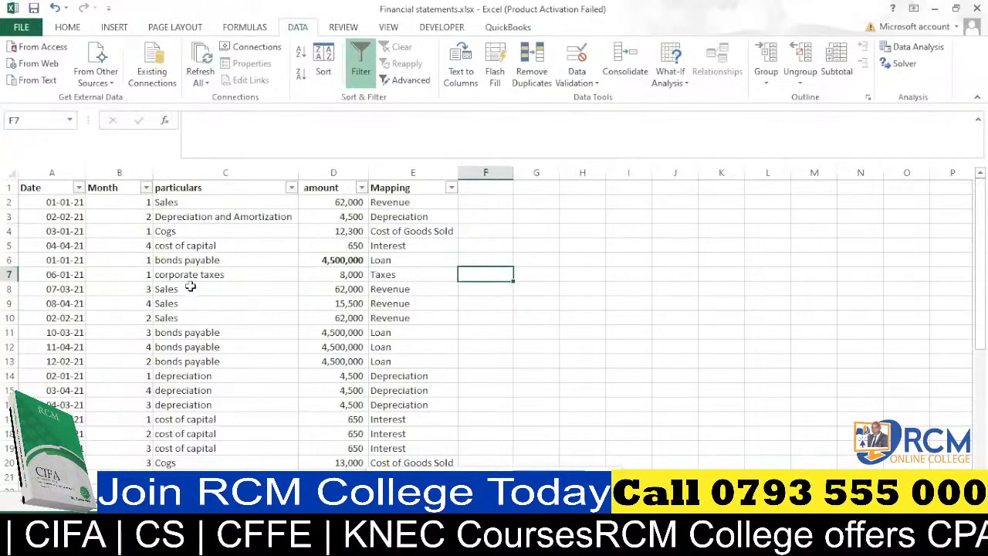
scroll(188, 290, down, 1)
scroll(188, 290, down, 2)
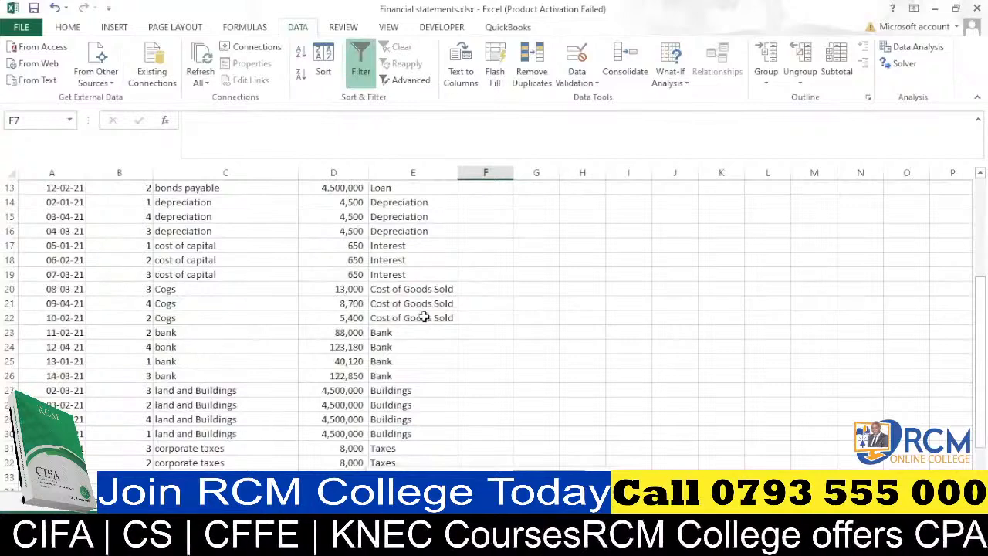
scroll(405, 316, up, 3)
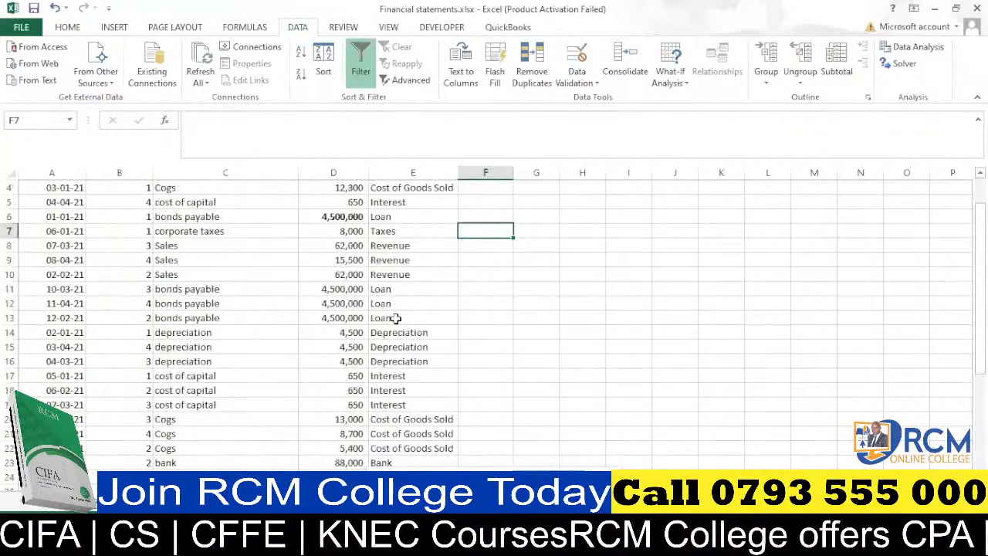
scroll(309, 320, down, 4)
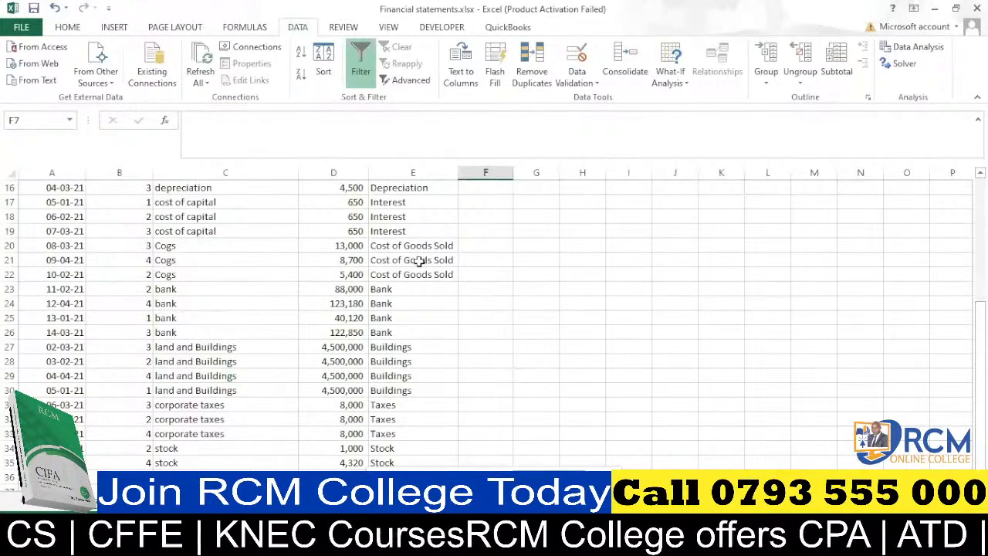
scroll(192, 332, down, 2)
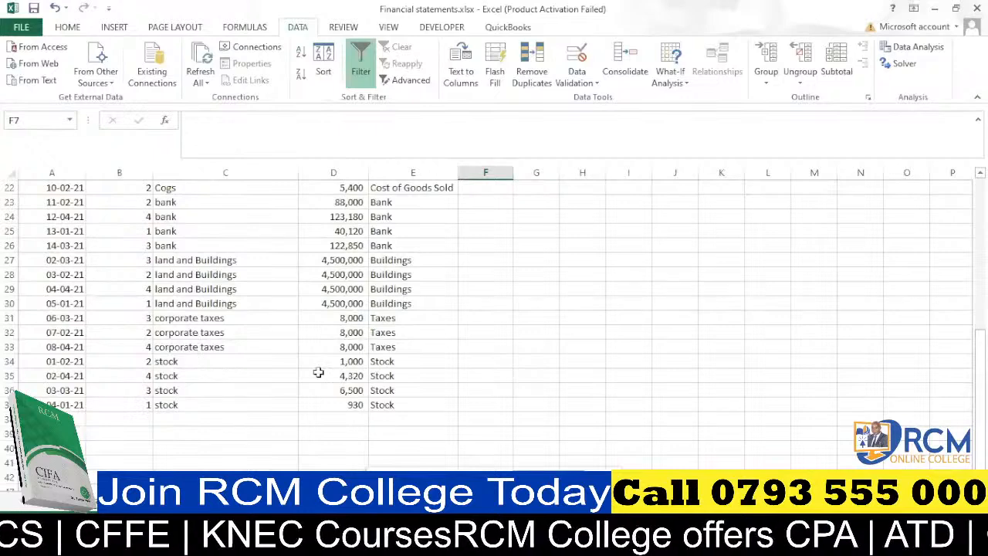
scroll(272, 364, up, 7)
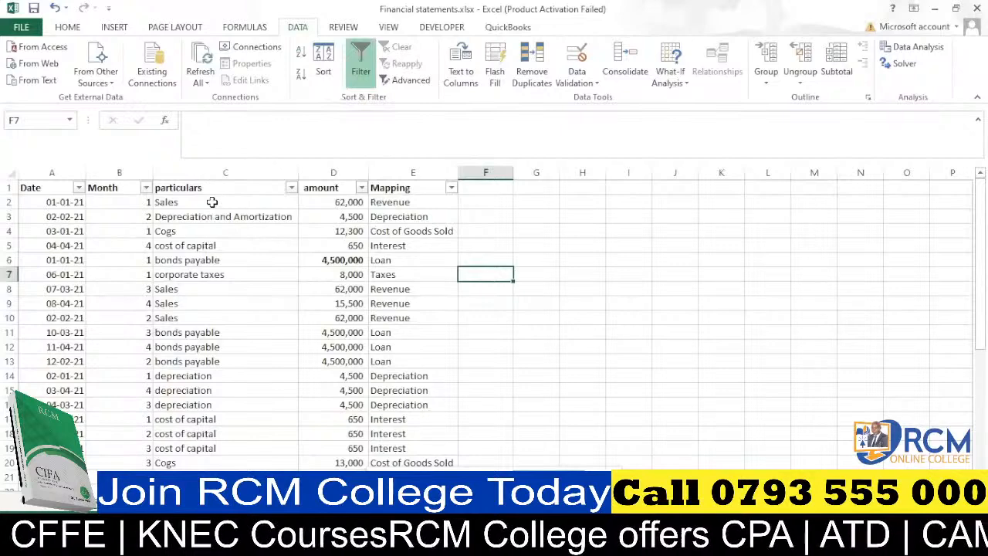
scroll(211, 228, down, 2)
scroll(210, 227, up, 2)
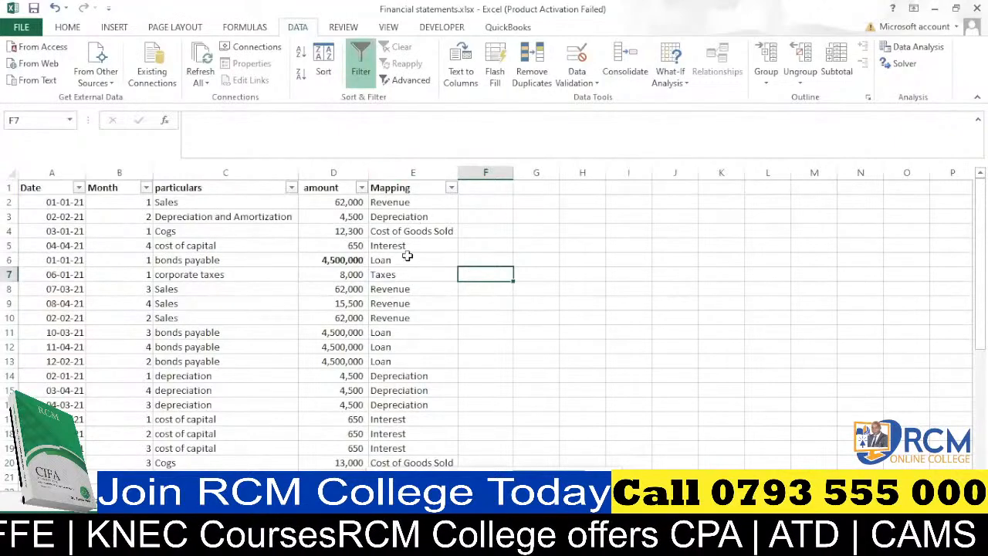
scroll(397, 257, down, 1)
scroll(405, 260, down, 4)
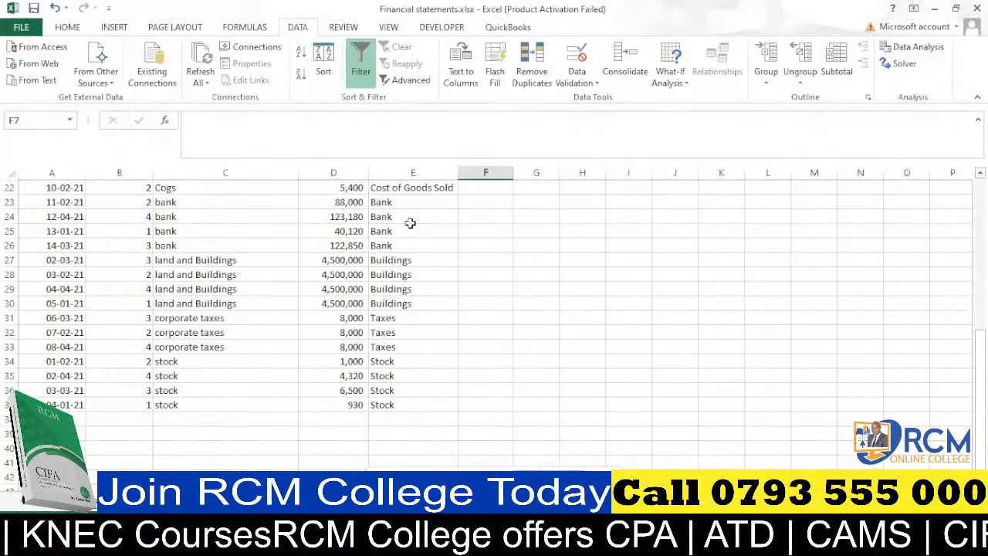
scroll(410, 223, up, 7)
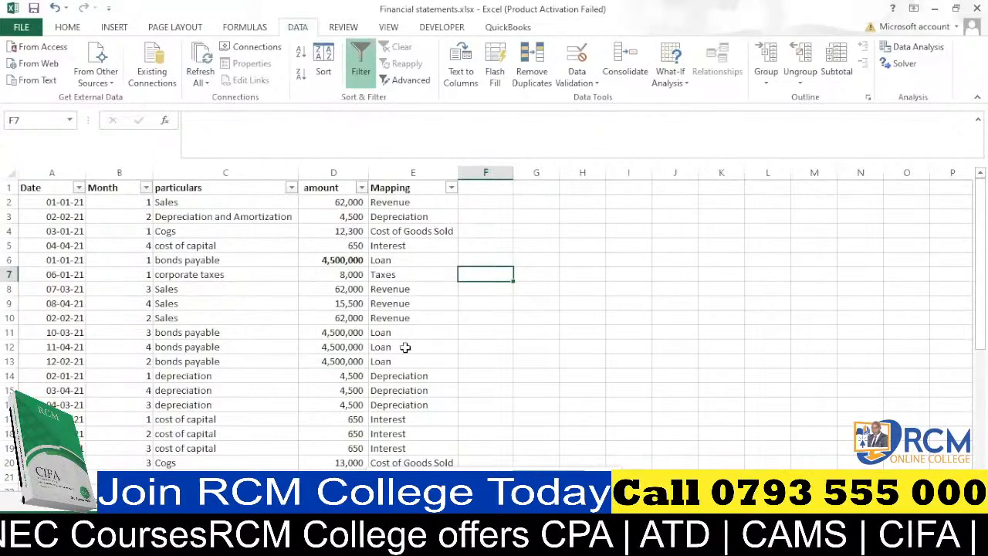
scroll(401, 330, down, 3)
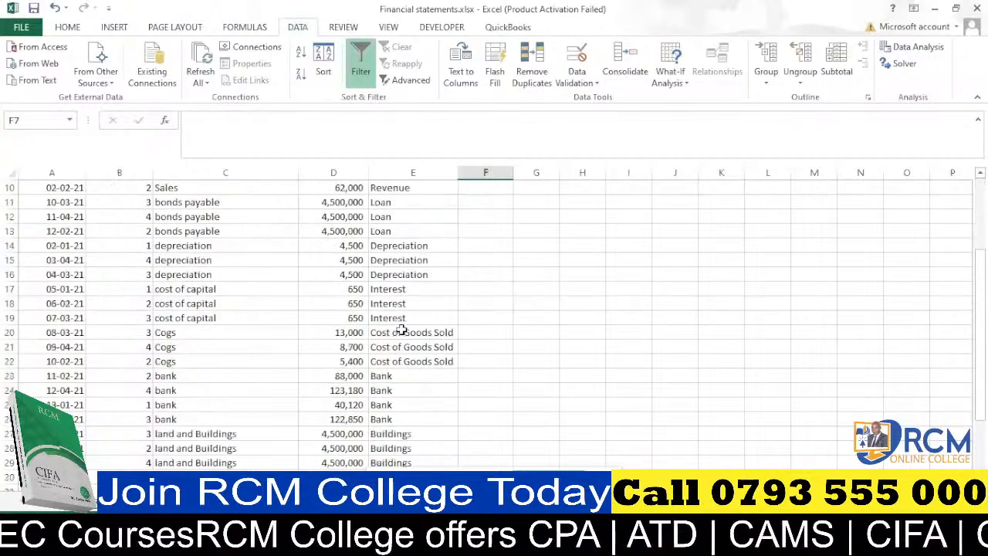
scroll(402, 329, up, 3)
scroll(301, 329, down, 3)
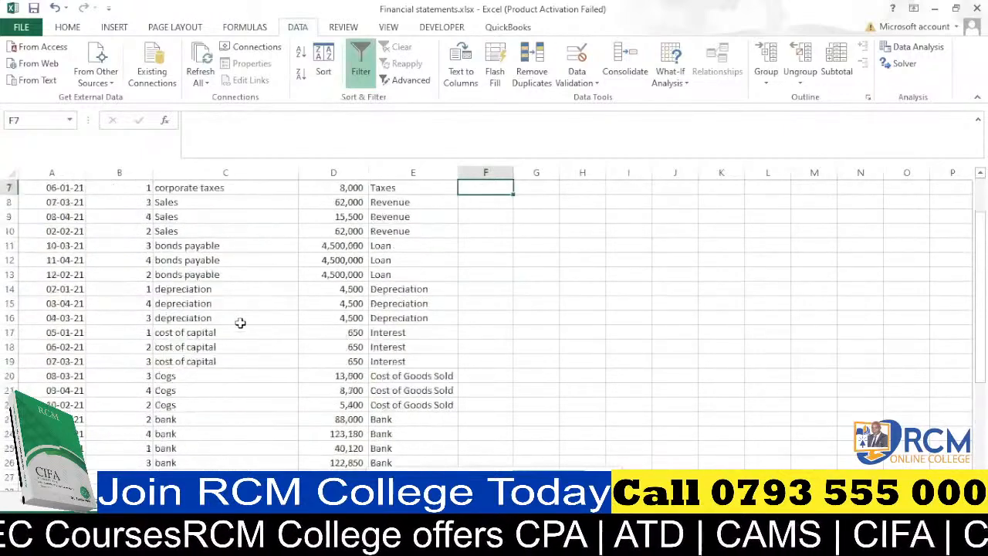
scroll(436, 340, down, 4)
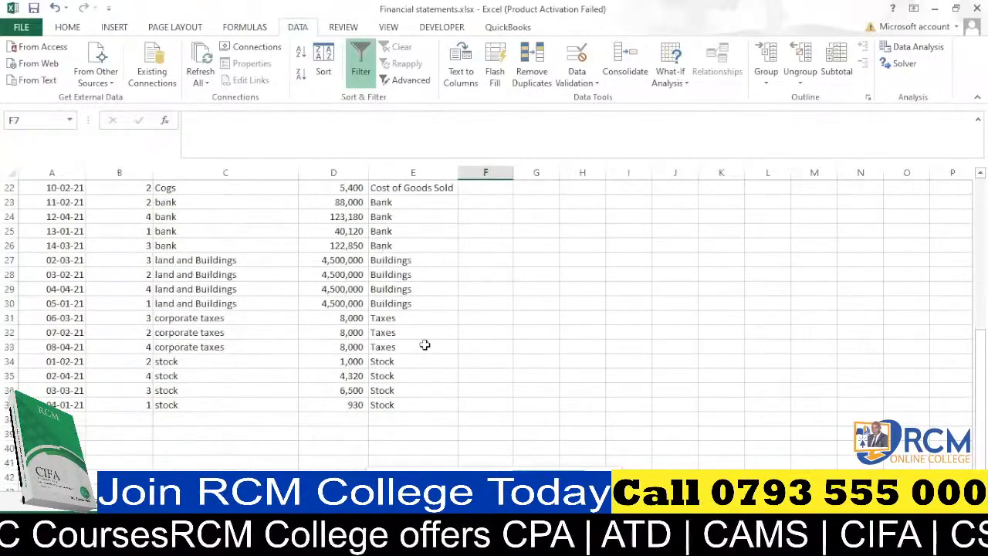
scroll(394, 304, up, 6)
scroll(393, 304, up, 1)
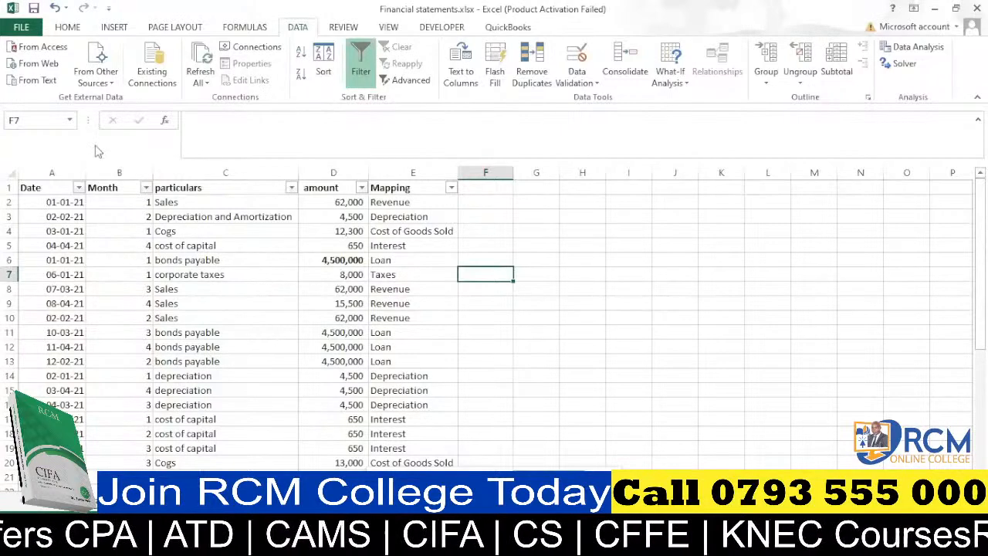
scroll(259, 216, down, 2)
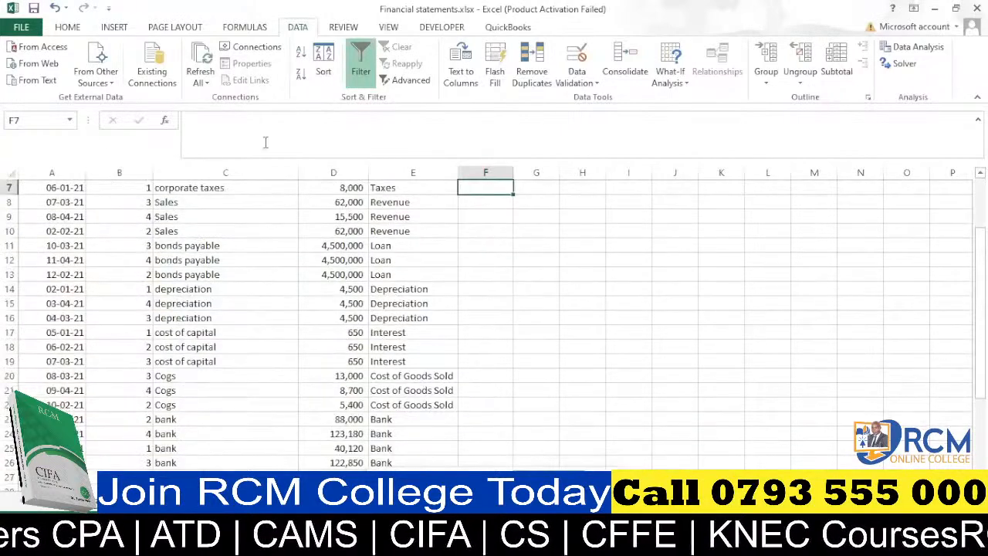
scroll(259, 259, up, 2)
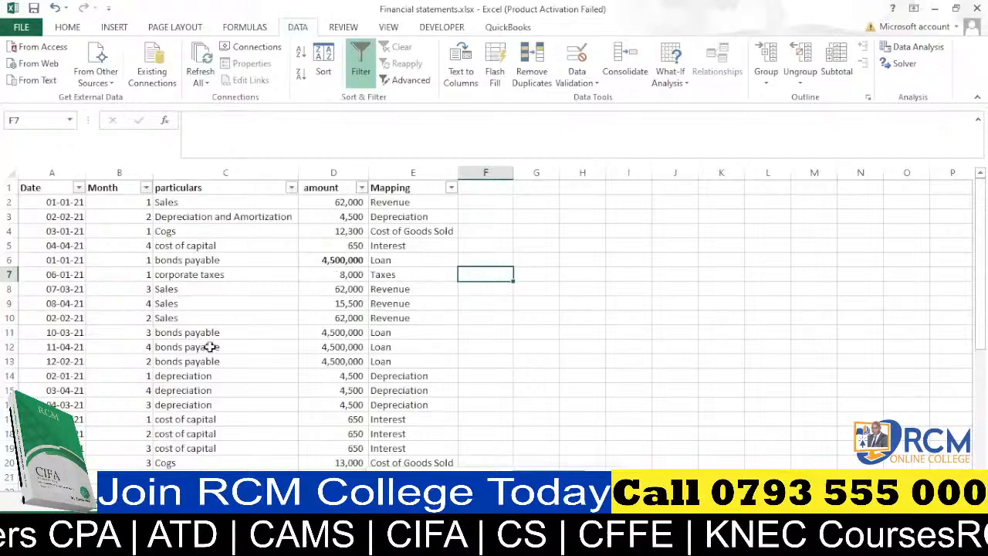
Examine the distinct particulars in the column's filter list and recheck the mapped rows through the stock entries
click(290, 187)
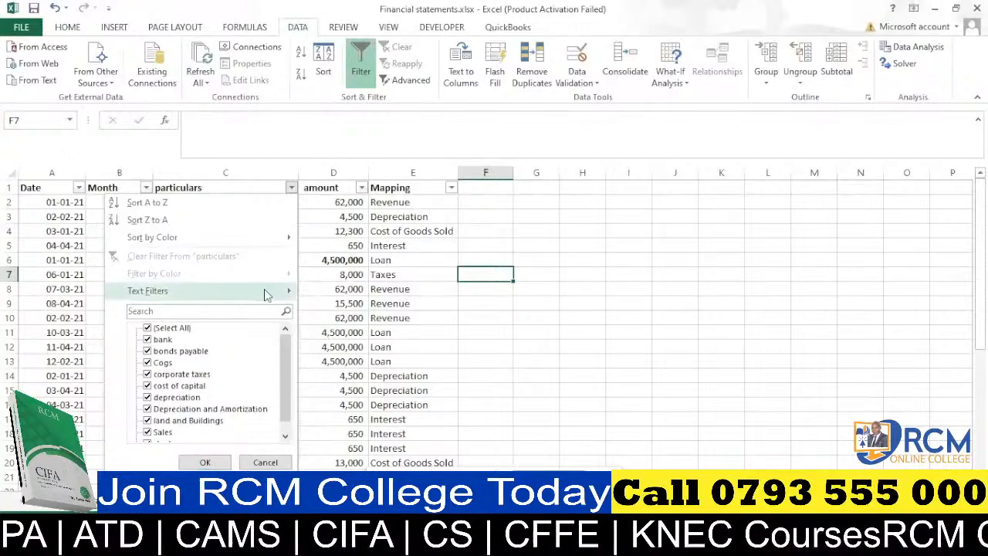
mouse_move(286, 287)
click(500, 292)
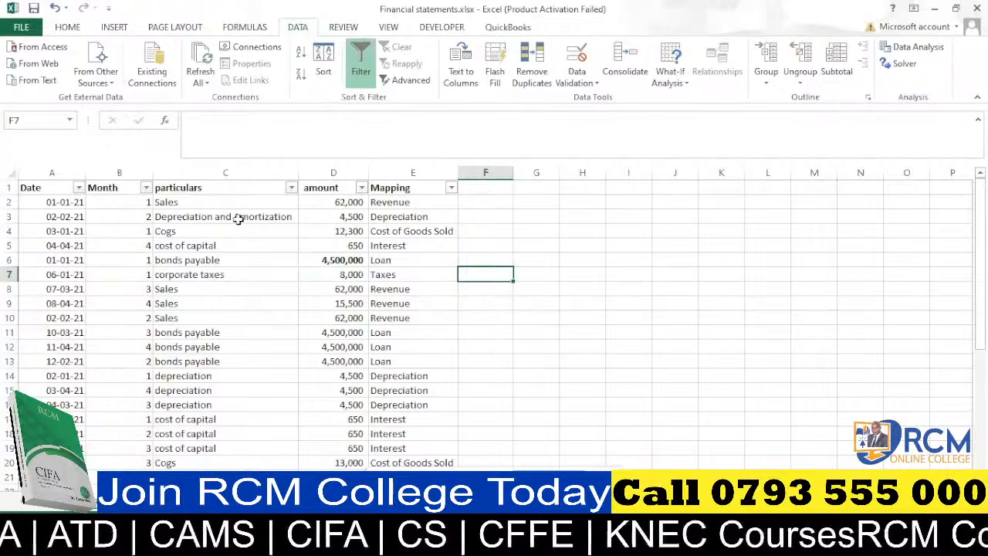
scroll(240, 230, down, 10)
scroll(417, 253, up, 6)
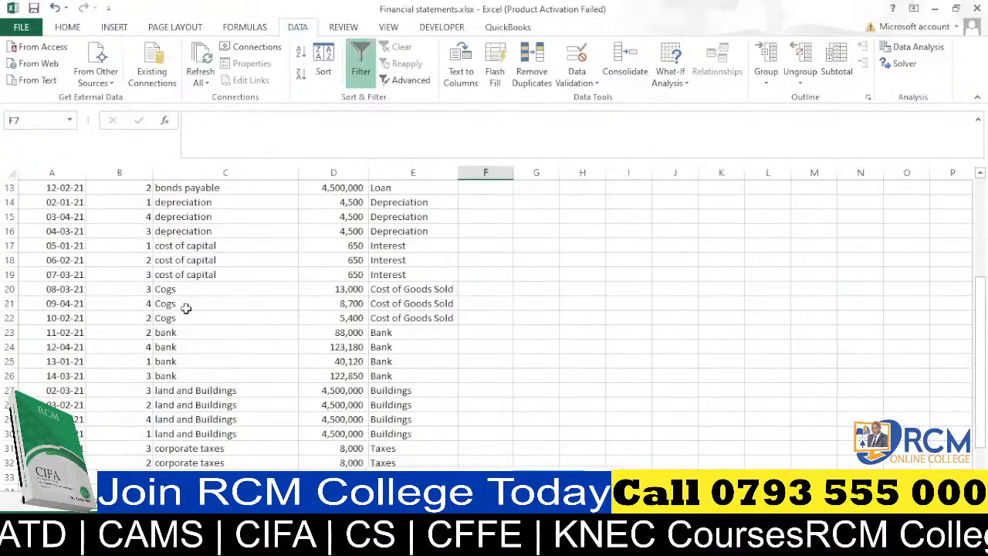
scroll(189, 309, up, 4)
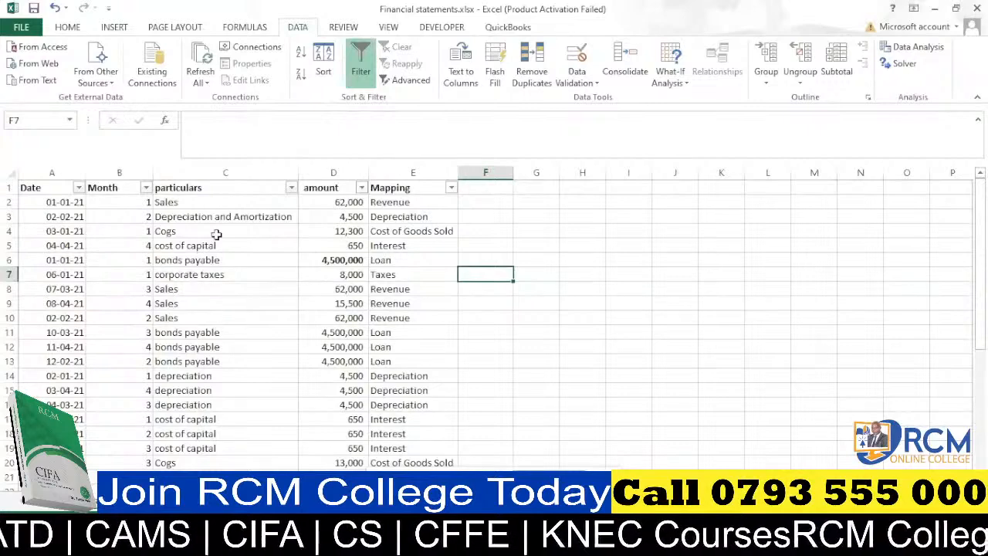
scroll(428, 335, down, 1)
scroll(428, 335, down, 8)
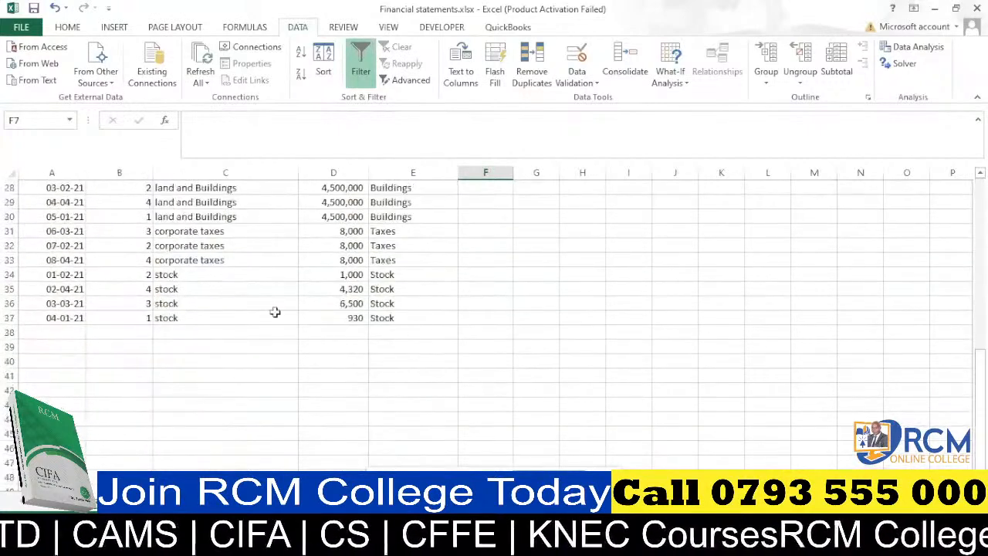
scroll(255, 307, up, 5)
scroll(245, 303, down, 3)
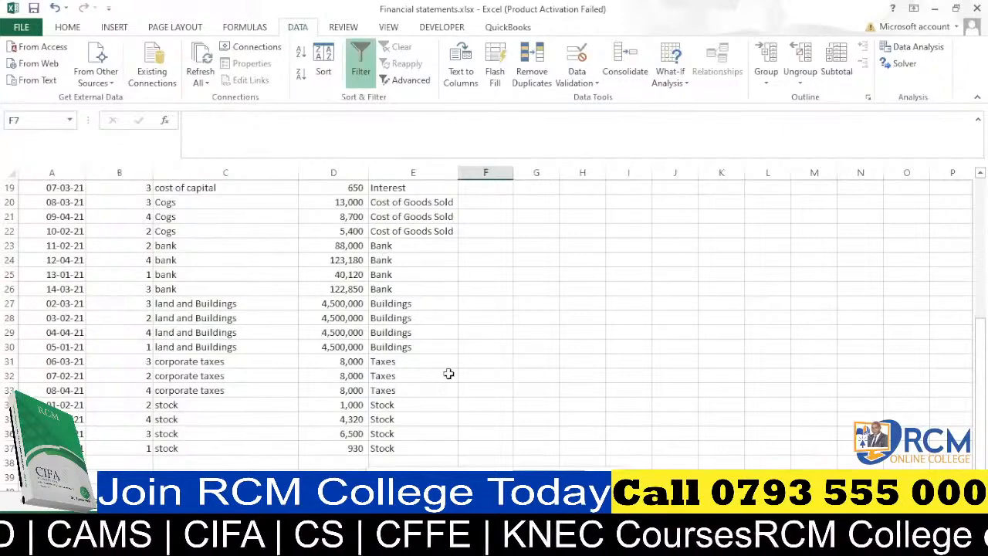
scroll(395, 304, up, 5)
scroll(404, 394, up, 1)
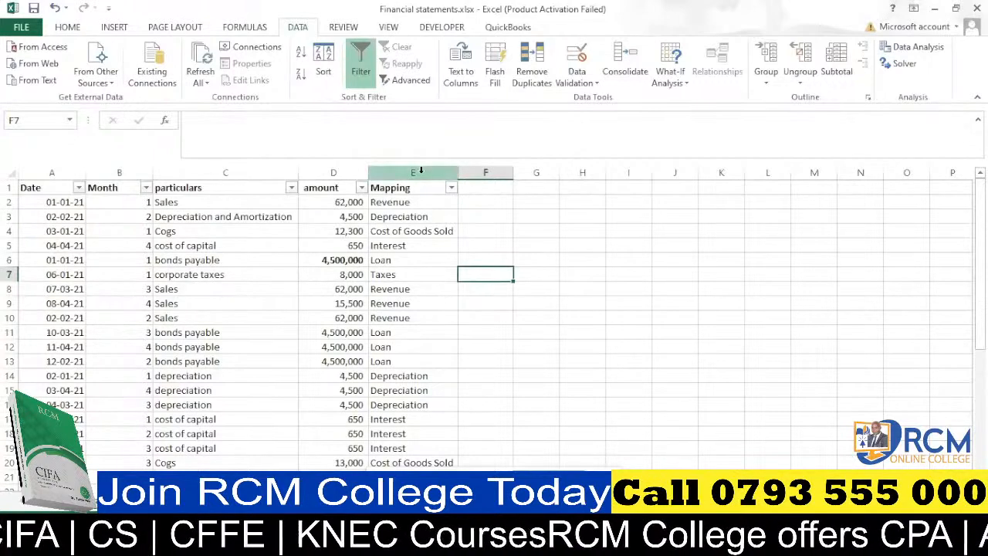
Copy the entire Mapping column E and paste it into column B of the blank sheet
click(421, 171)
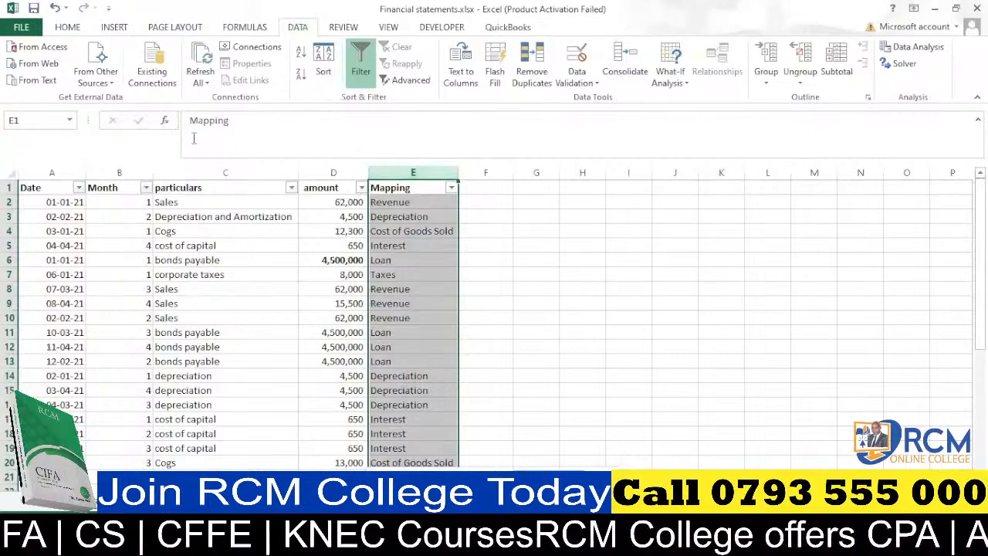
click(71, 27)
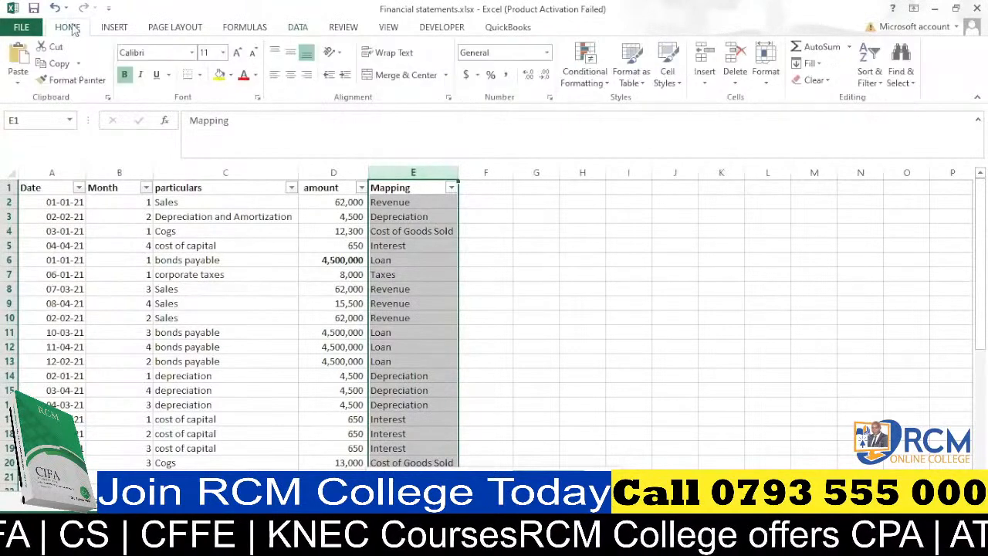
click(60, 64)
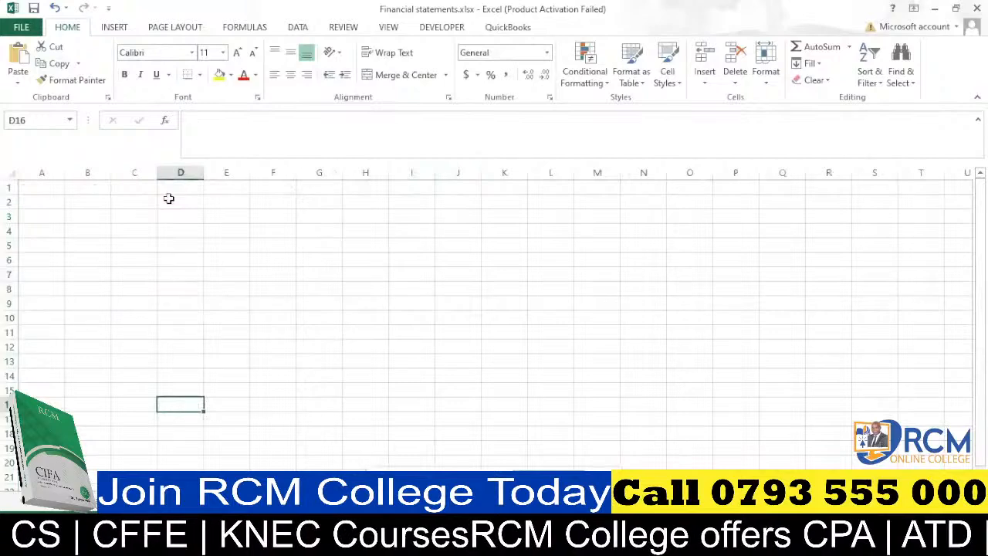
click(87, 171)
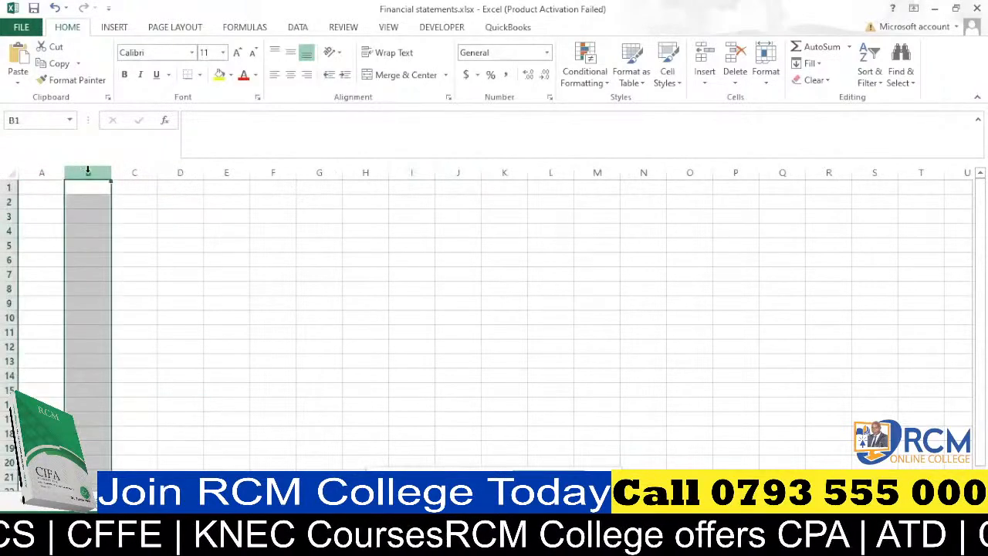
click(18, 57)
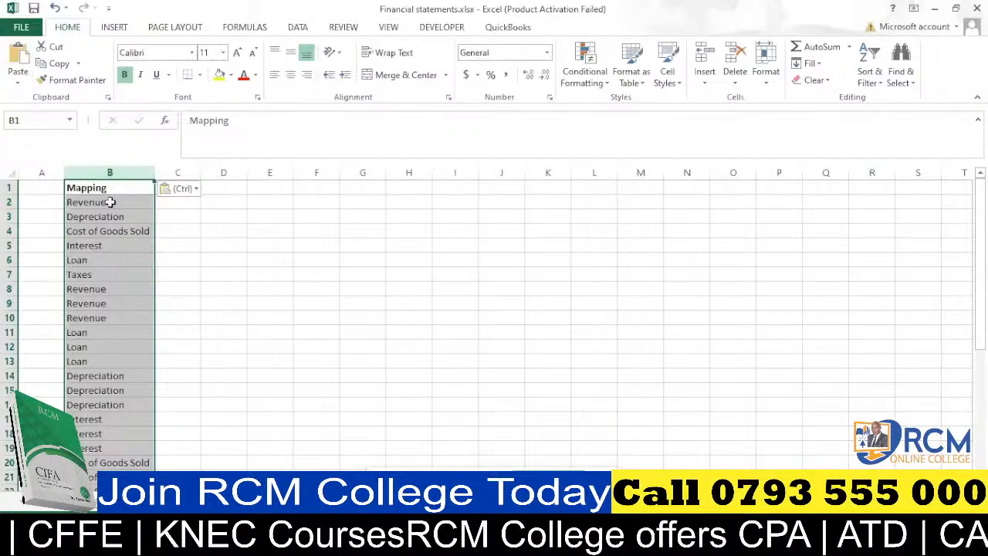
Review the pasted Mapping list in column B from the header down to the last stock entry
scroll(110, 202, down, 2)
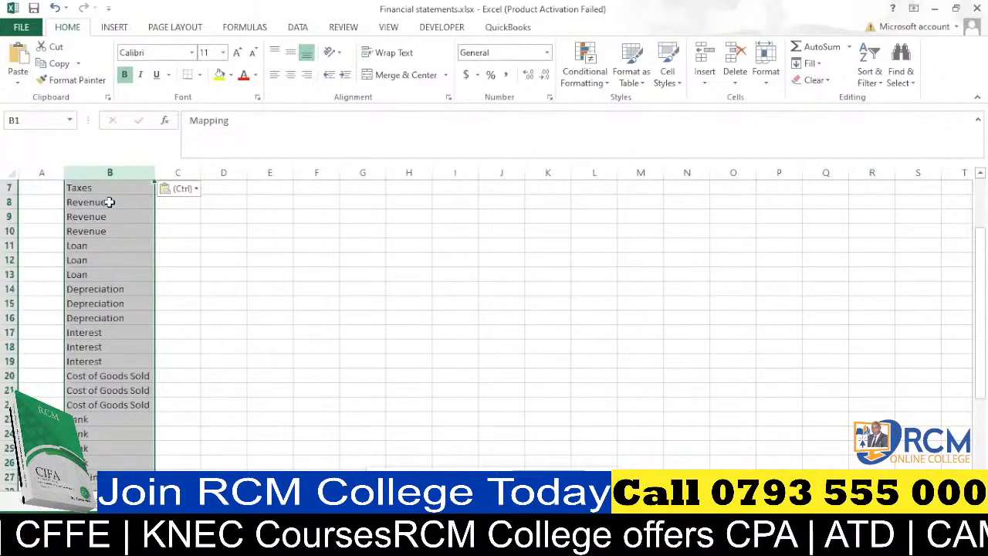
scroll(110, 202, down, 7)
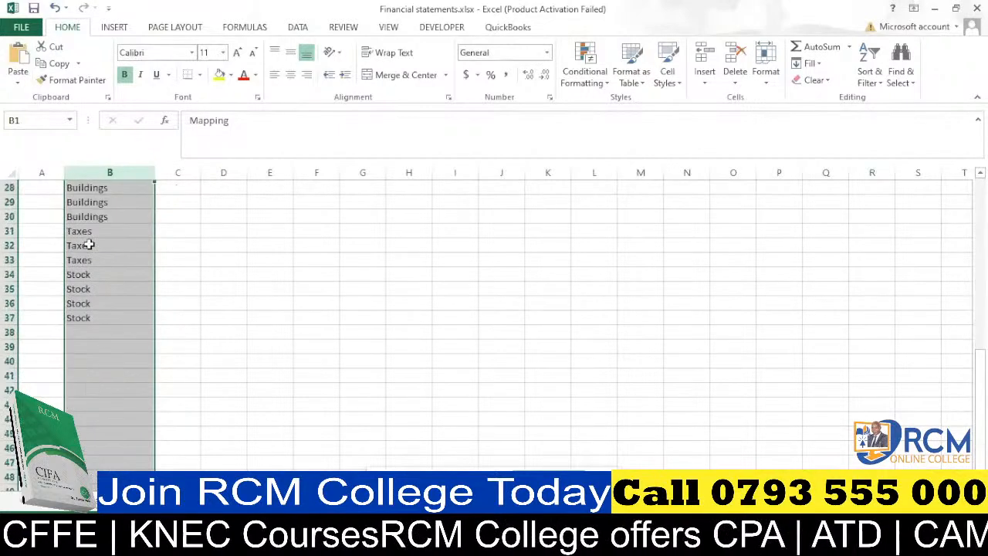
scroll(90, 244, up, 6)
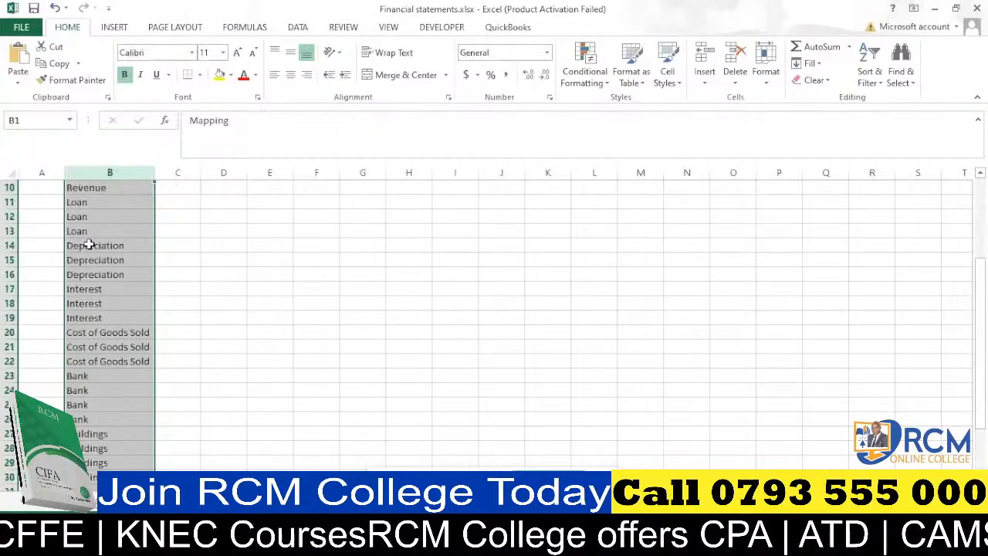
key(ctrl+v)
scroll(93, 259, up, 3)
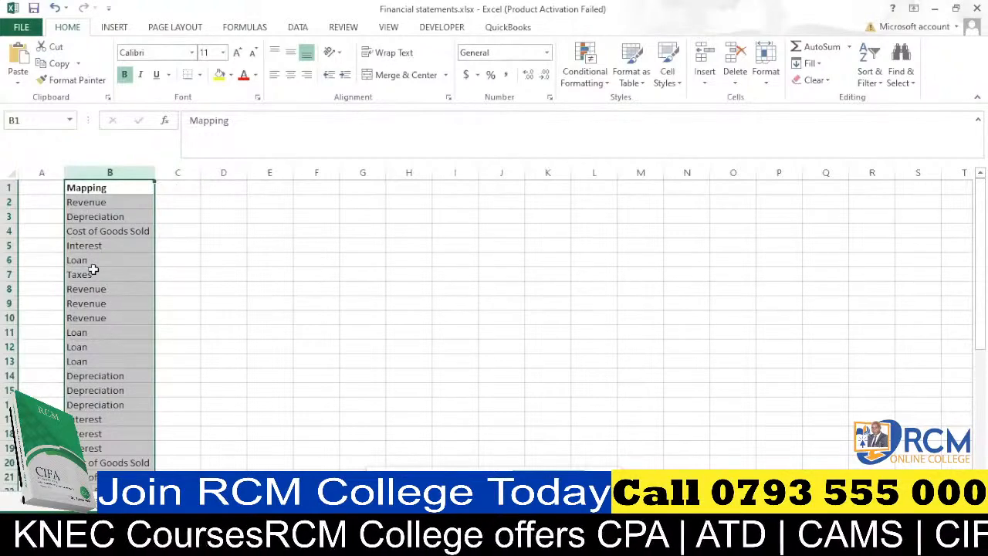
scroll(92, 269, down, 2)
scroll(93, 265, up, 2)
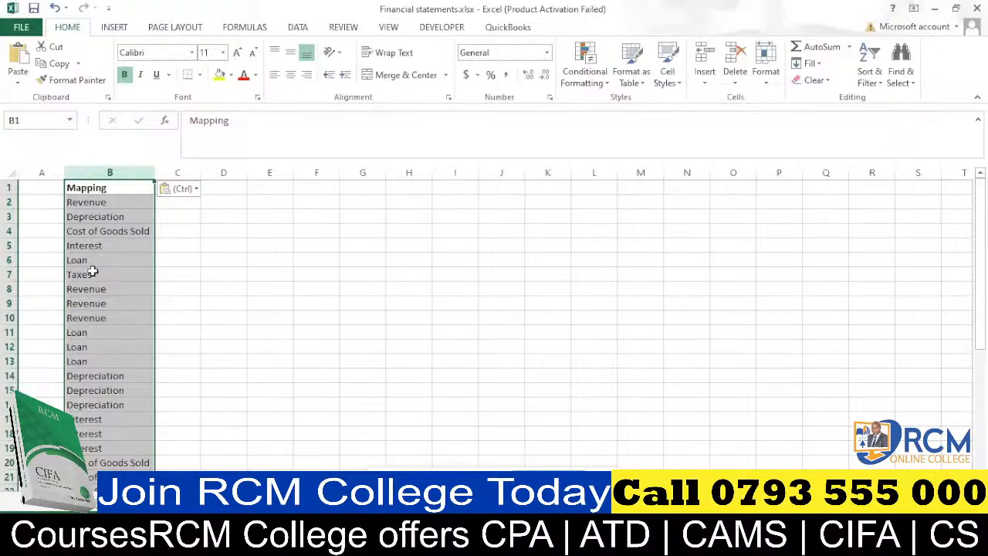
Switch to the Zoom meeting in the browser to check the participants' chat and return to the Financial statements.xlsx workbook
mouse_move(376, 544)
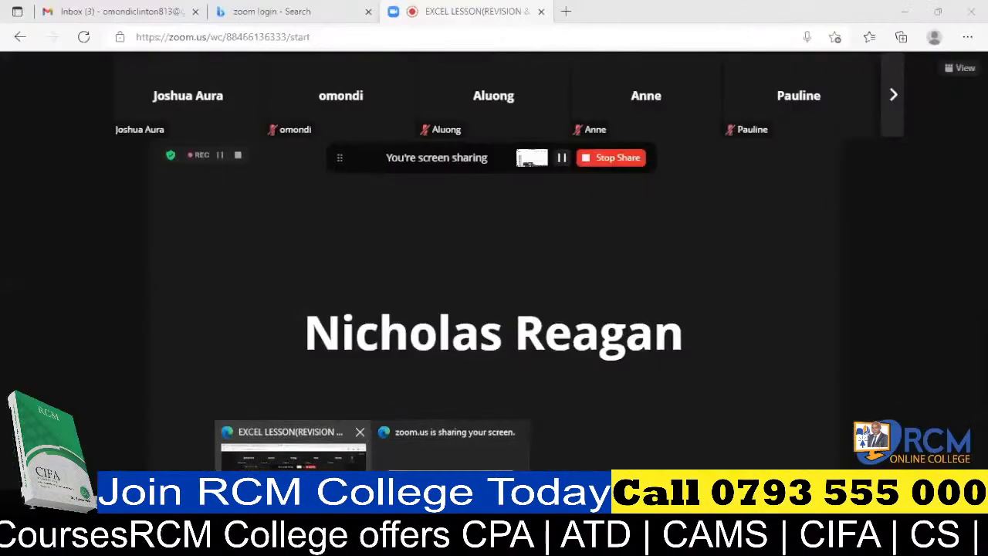
click(292, 455)
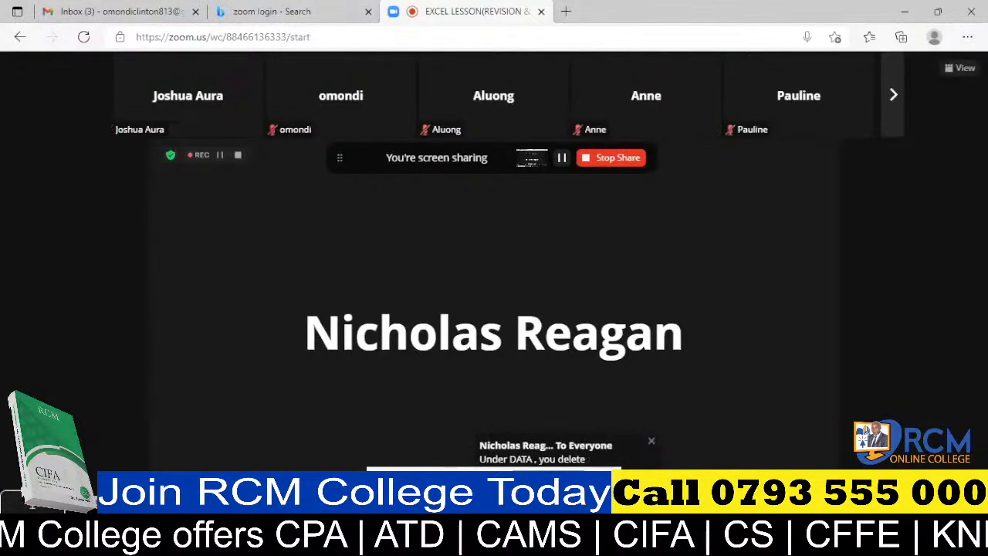
mouse_move(654, 541)
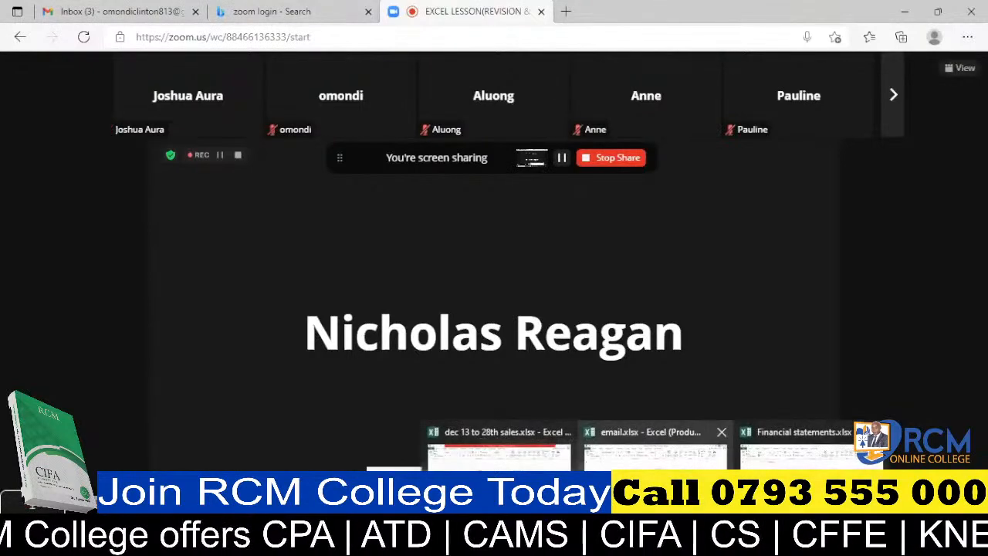
click(802, 448)
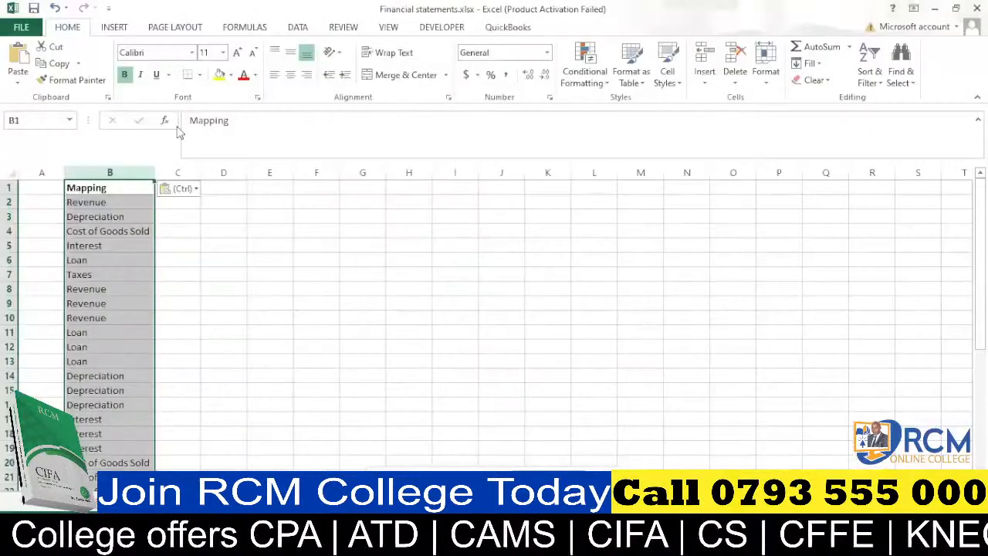
Remove the duplicate values from the Mapping list in column B, treating the first row as a header
click(303, 29)
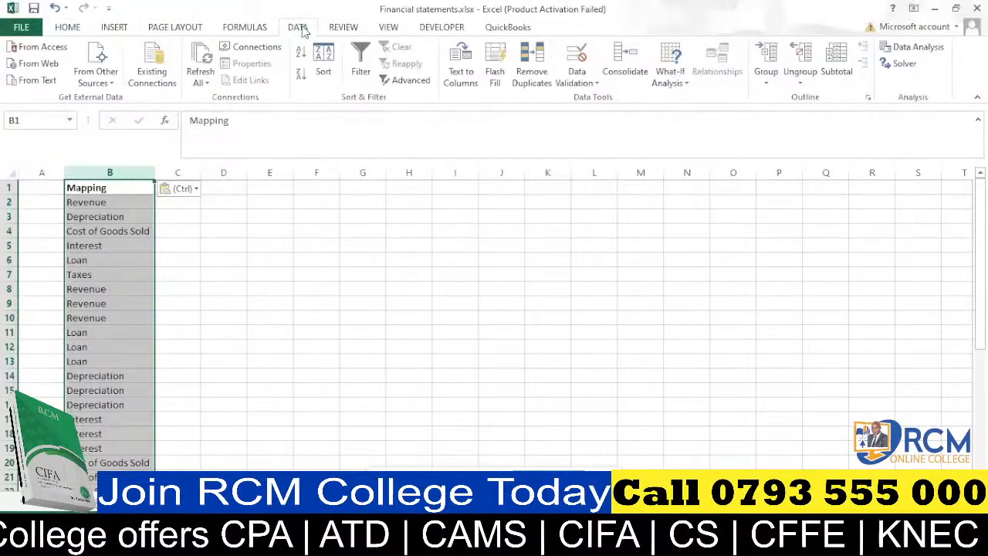
click(536, 67)
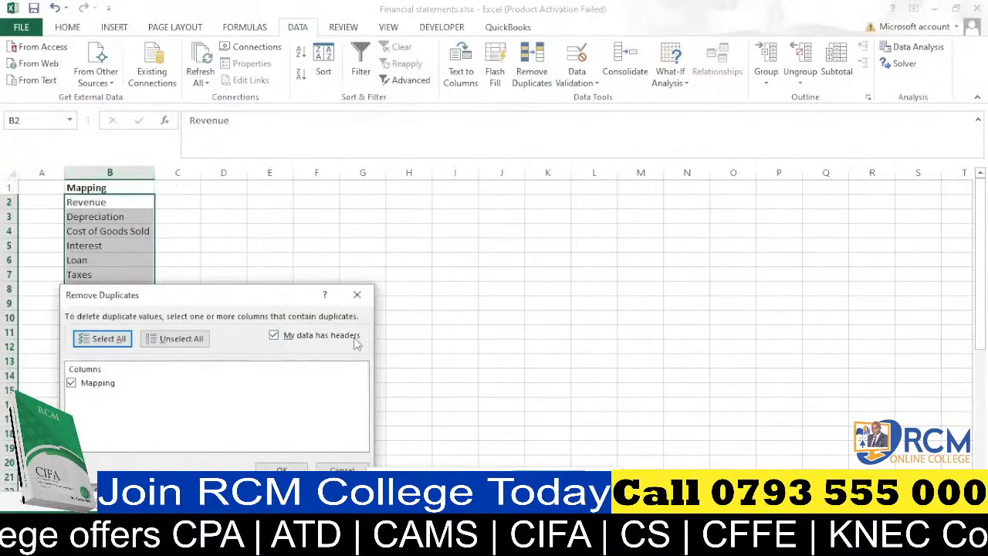
click(291, 467)
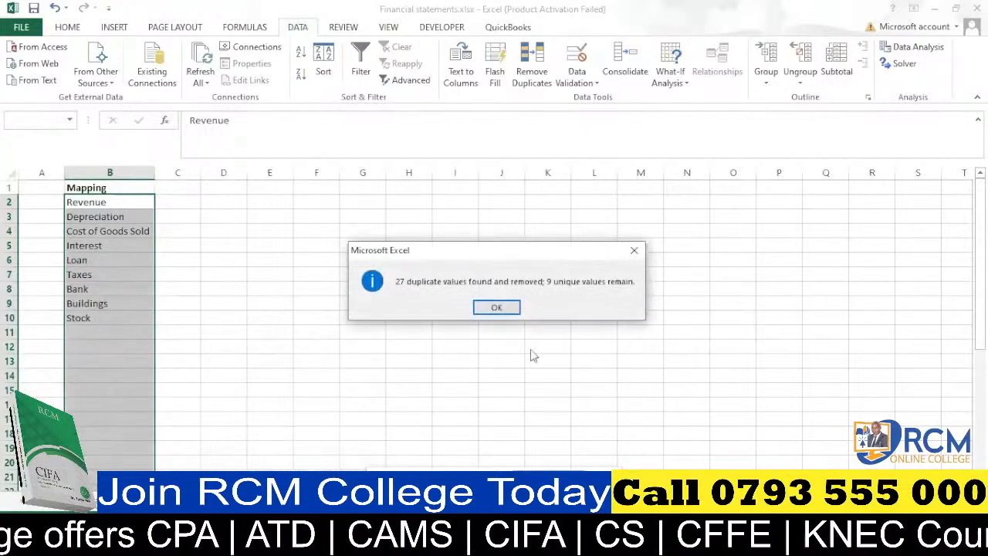
click(497, 307)
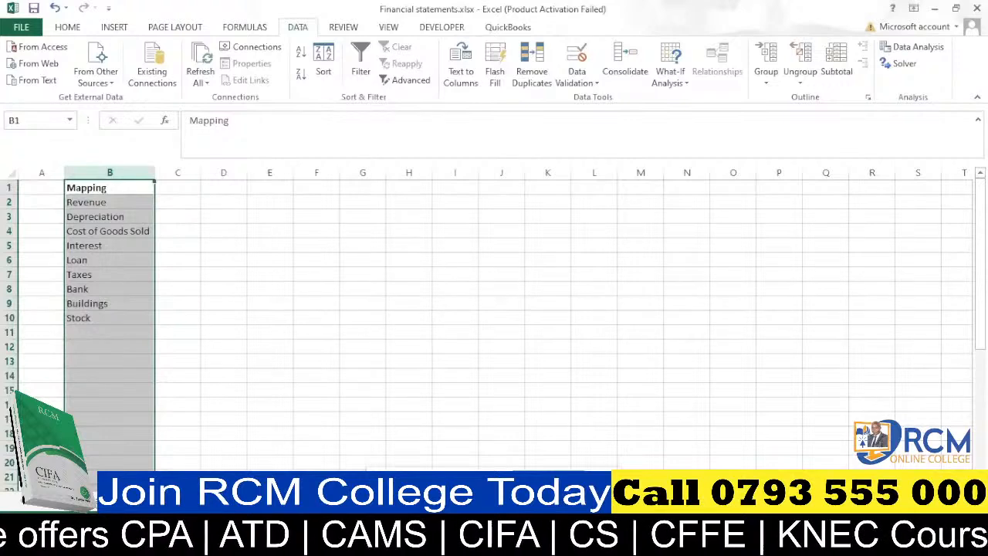
Look in on the Zoom meeting in the browser again and go back to the Financial statements.xlsx workbook
mouse_move(372, 542)
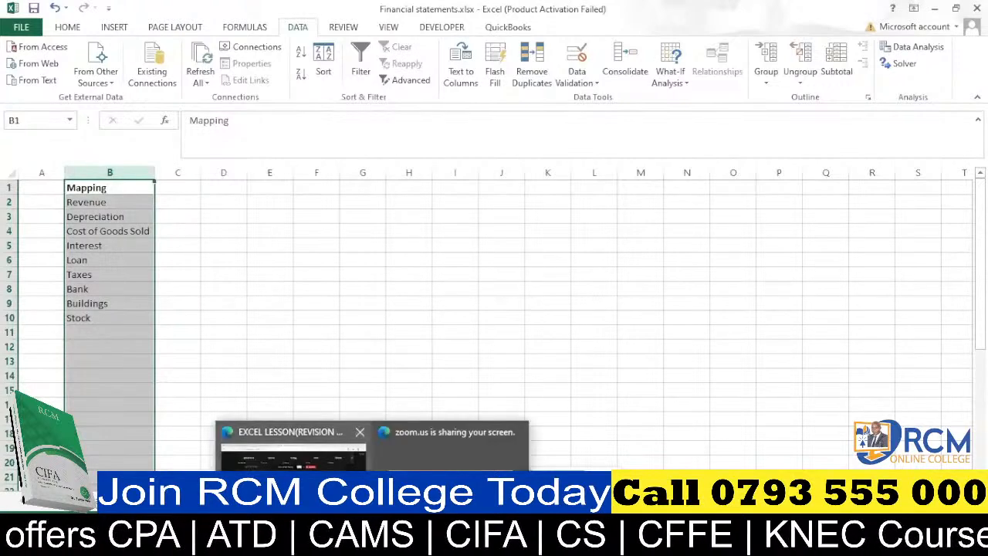
click(295, 488)
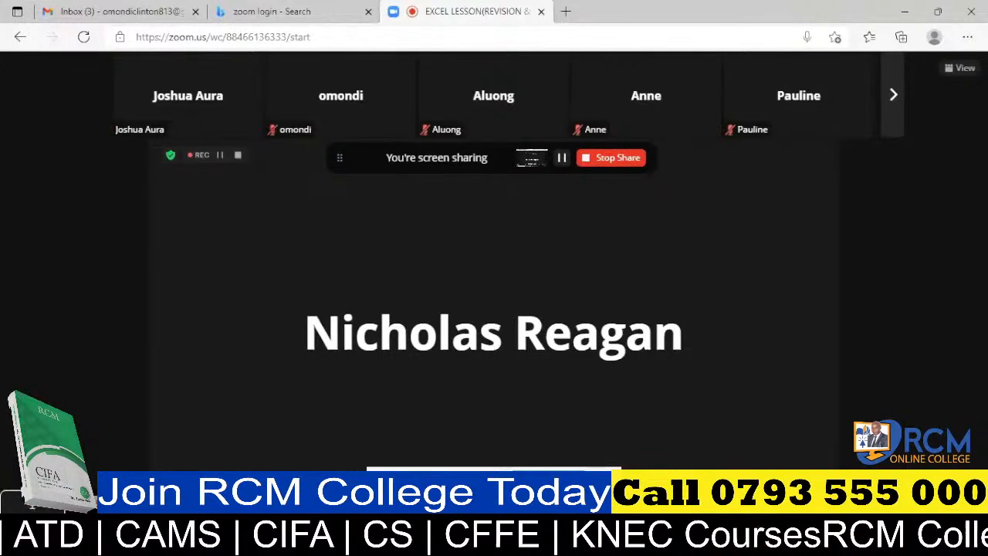
mouse_move(655, 542)
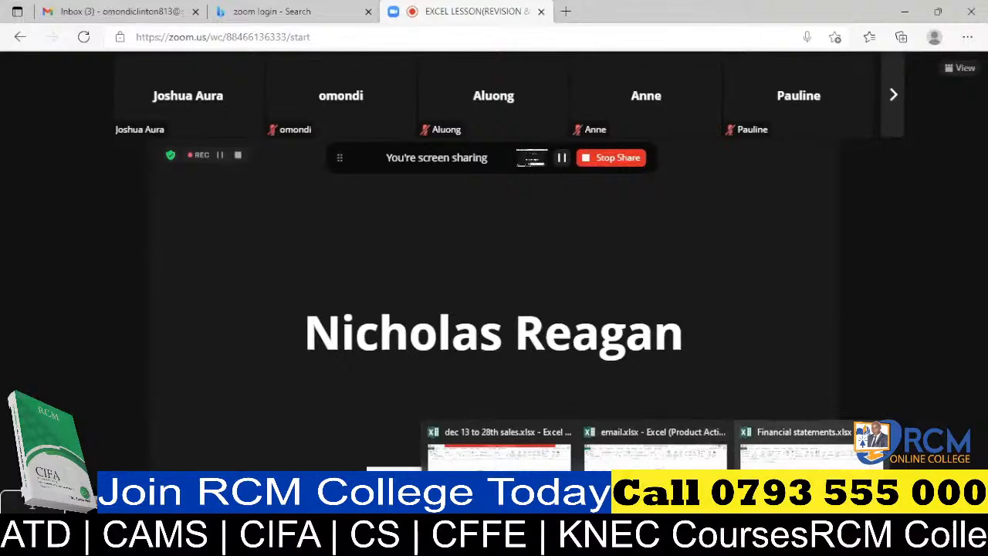
click(803, 448)
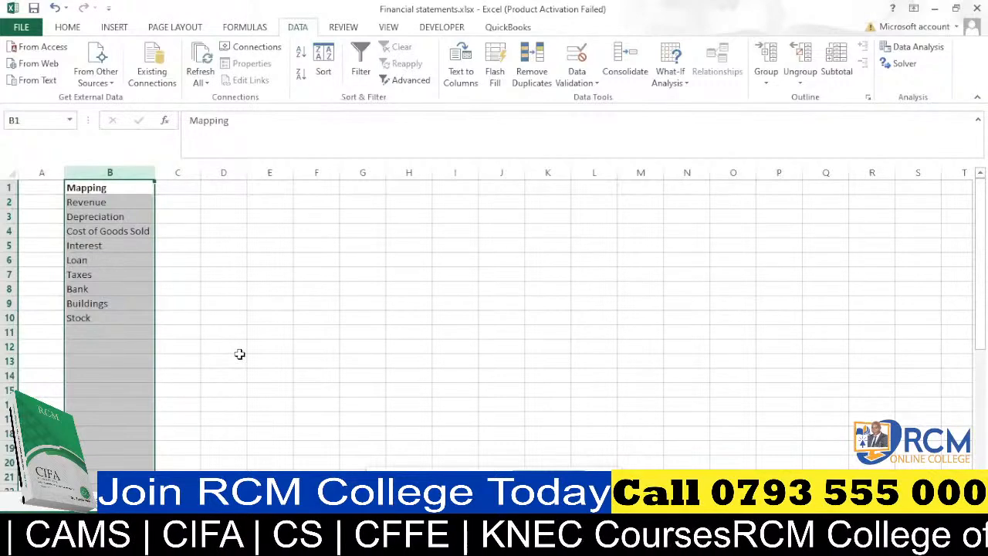
Replace the header in B1 with Details
click(96, 189)
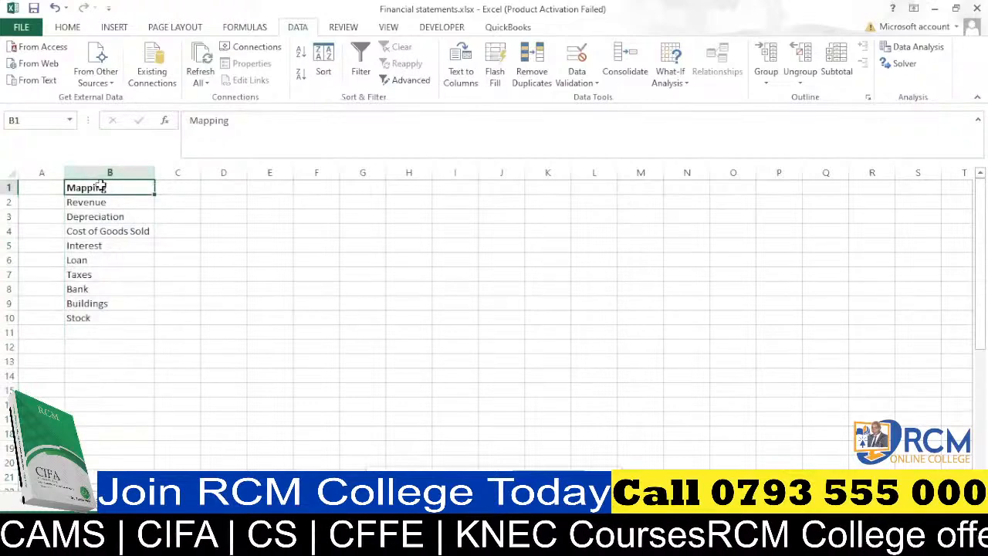
text(Details)
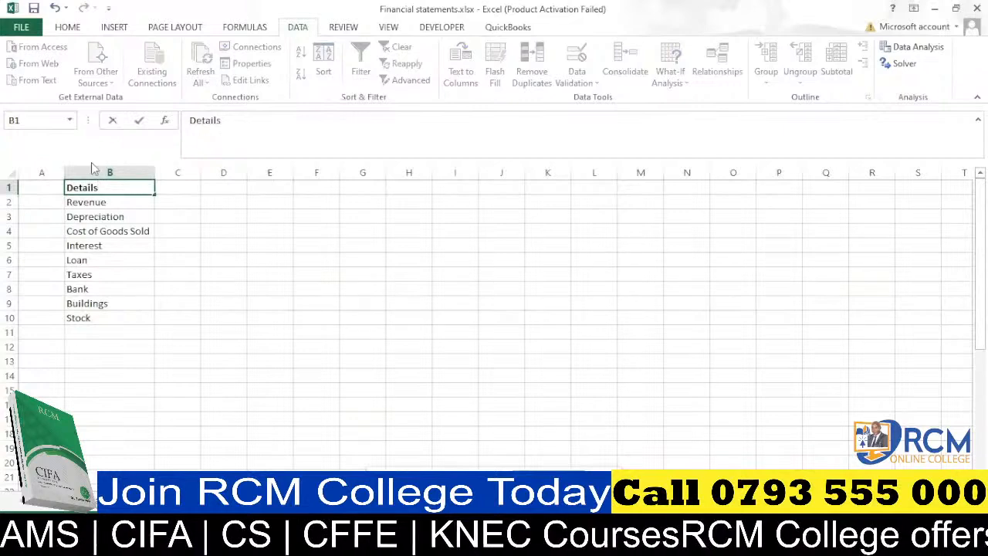
click(202, 270)
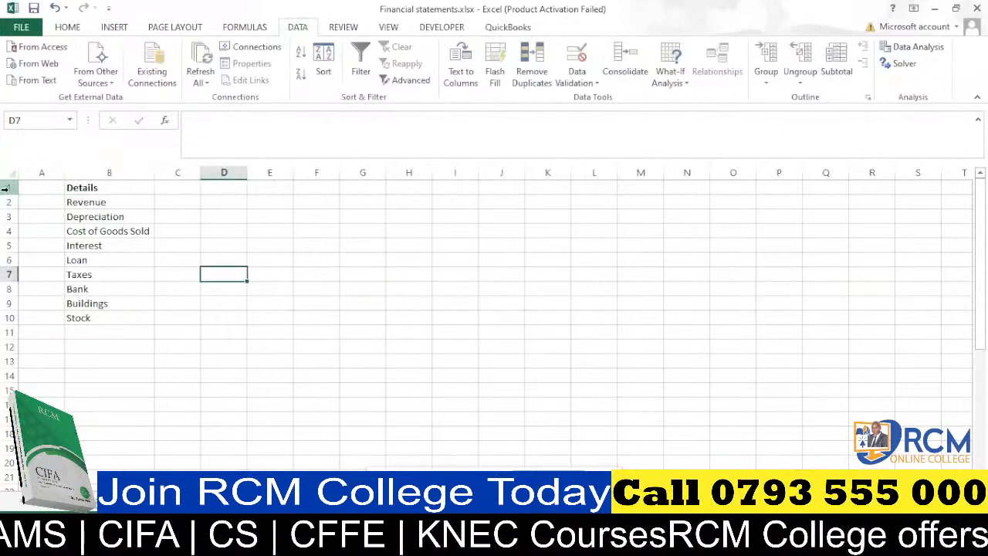
Enter the month numbers 1, 2, 3 and 4 as column headings in C1 to F1
click(188, 188)
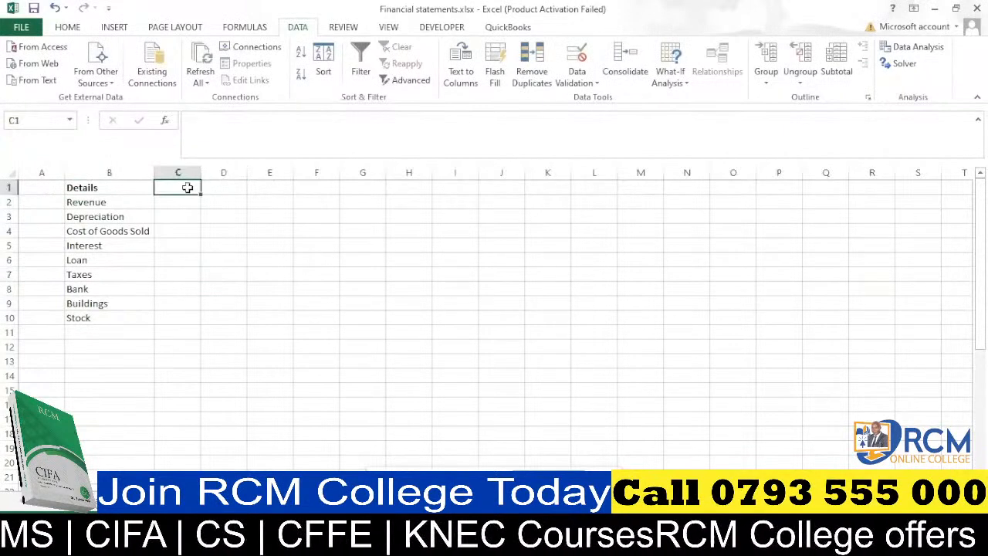
text(1)
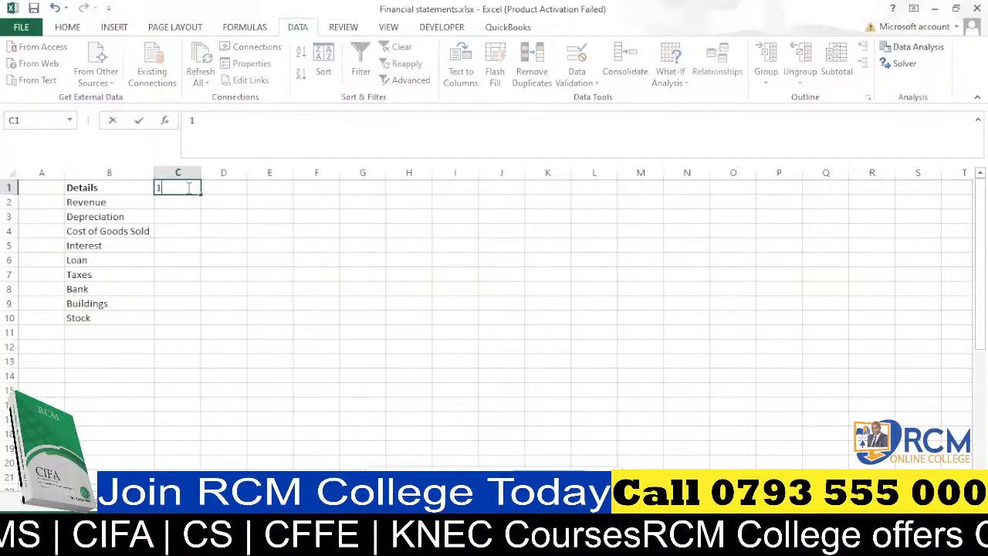
key(Tab)
text(2)
key(Tab)
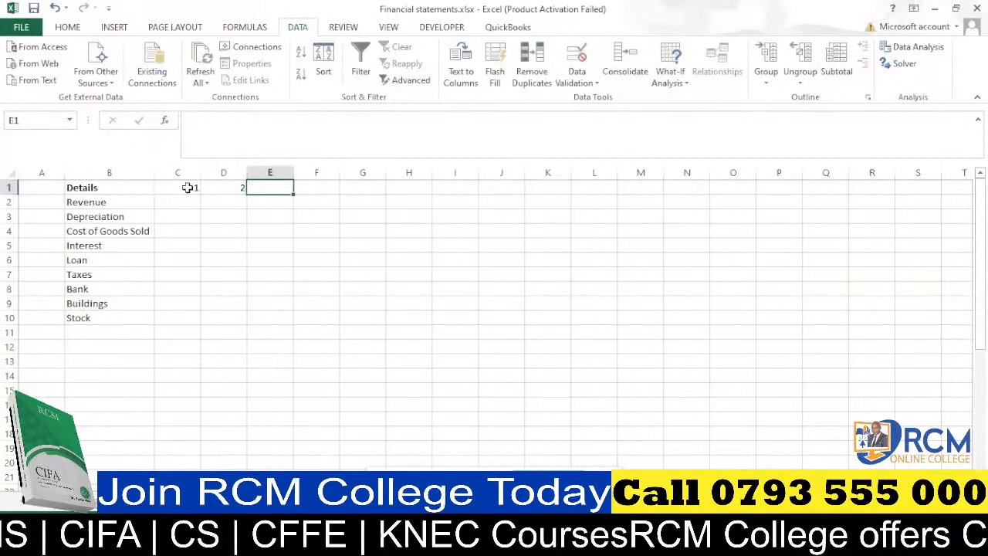
text(3)
key(Tab)
text(4)
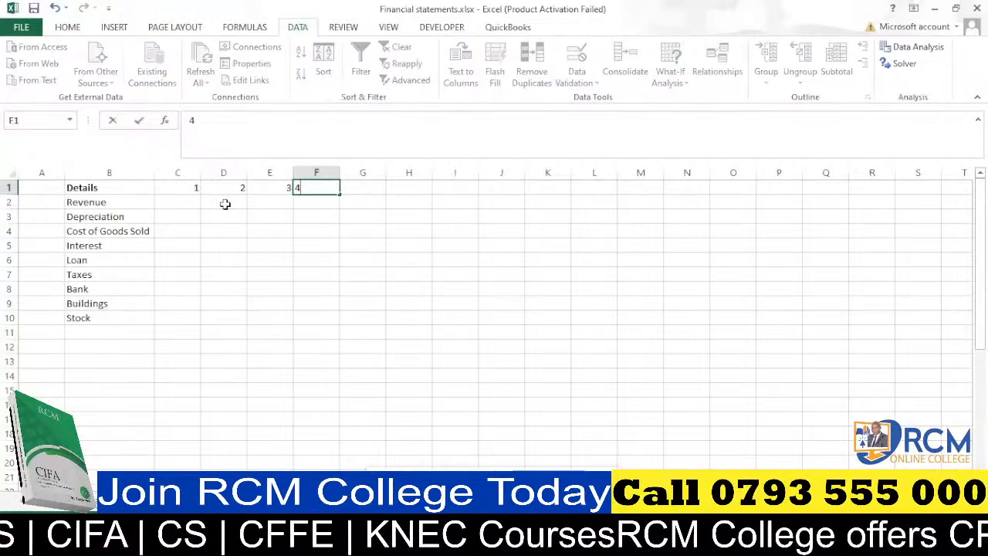
click(213, 226)
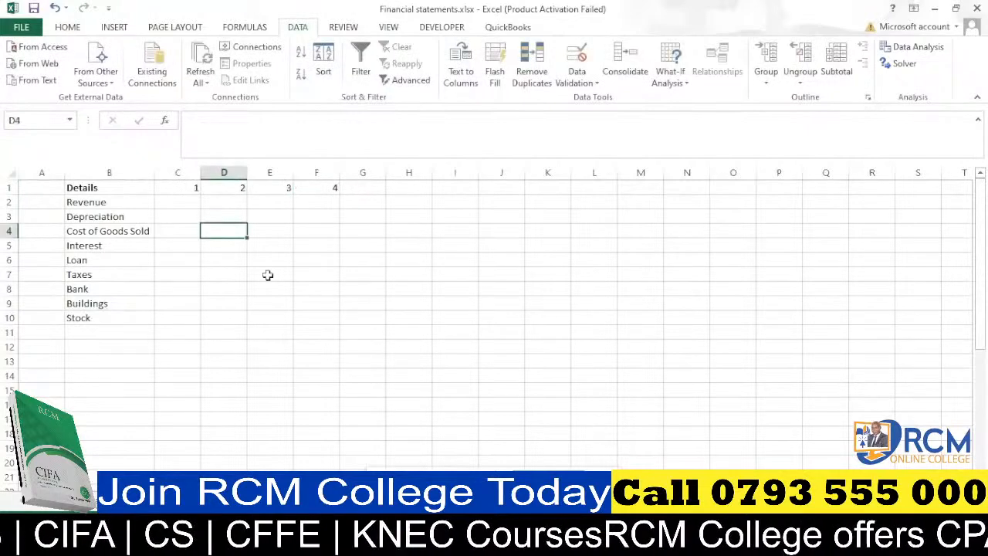
Start a SUMIFS formula in C2, the Revenue cell for month 1, with the data sheet's amount column locked as sum range data!$D:$D
click(191, 185)
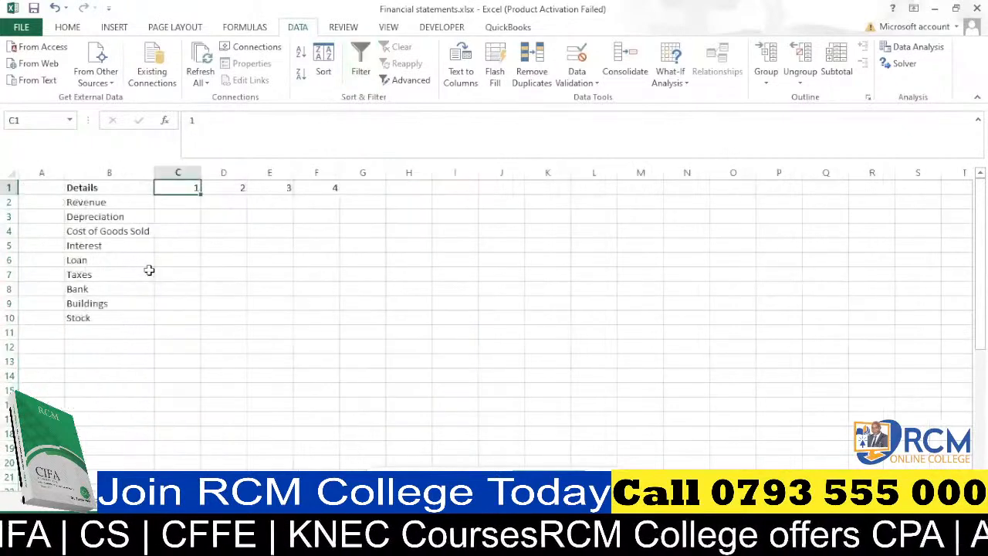
click(190, 201)
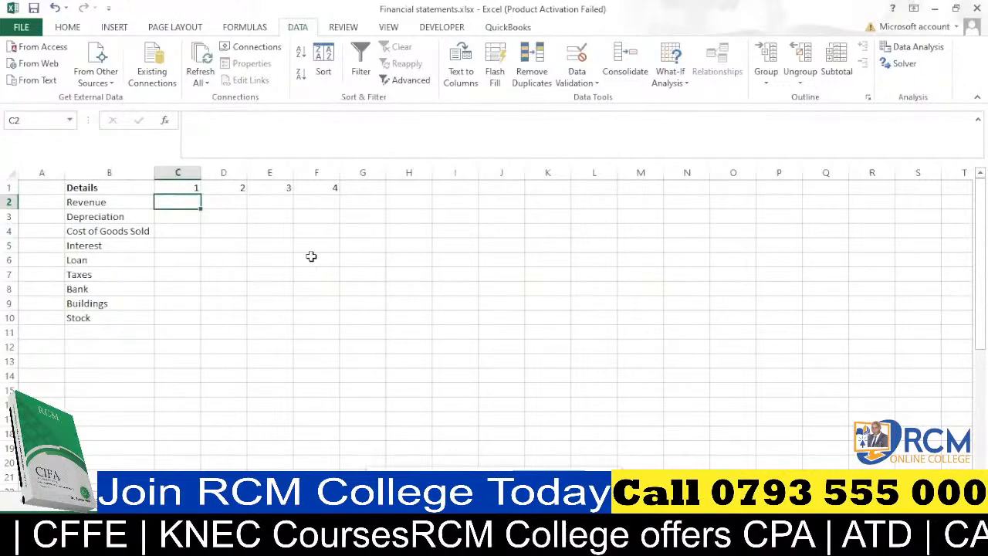
text(=)
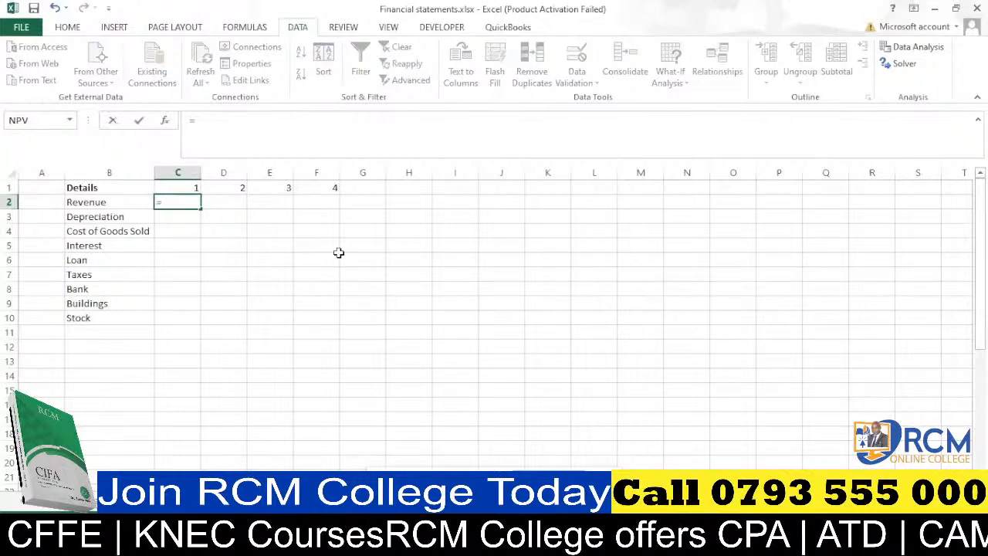
text(sum)
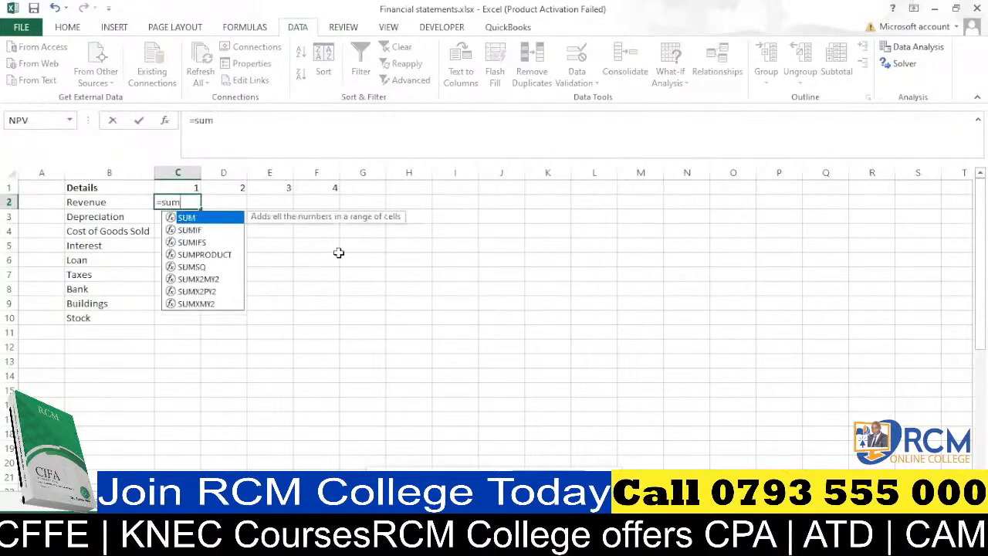
text(if)
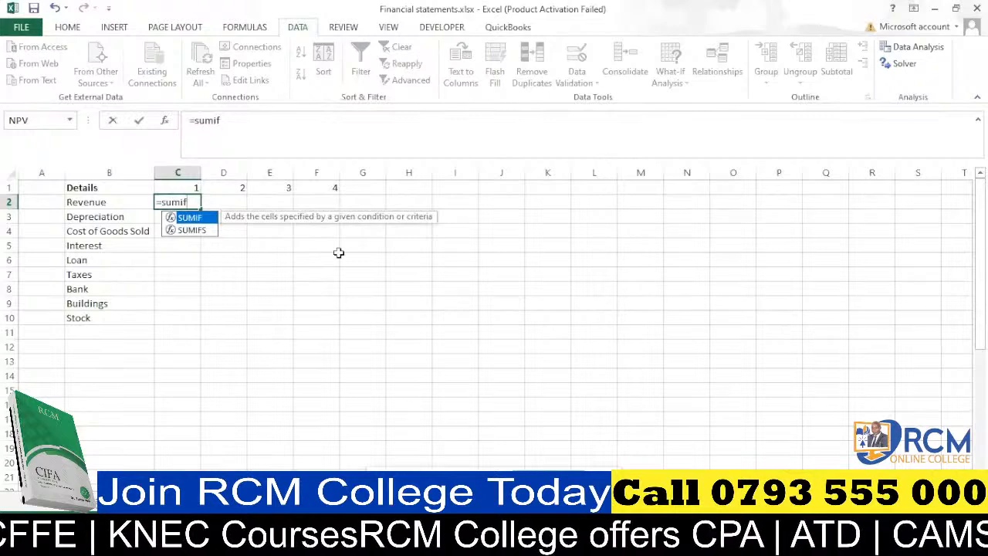
key(Down)
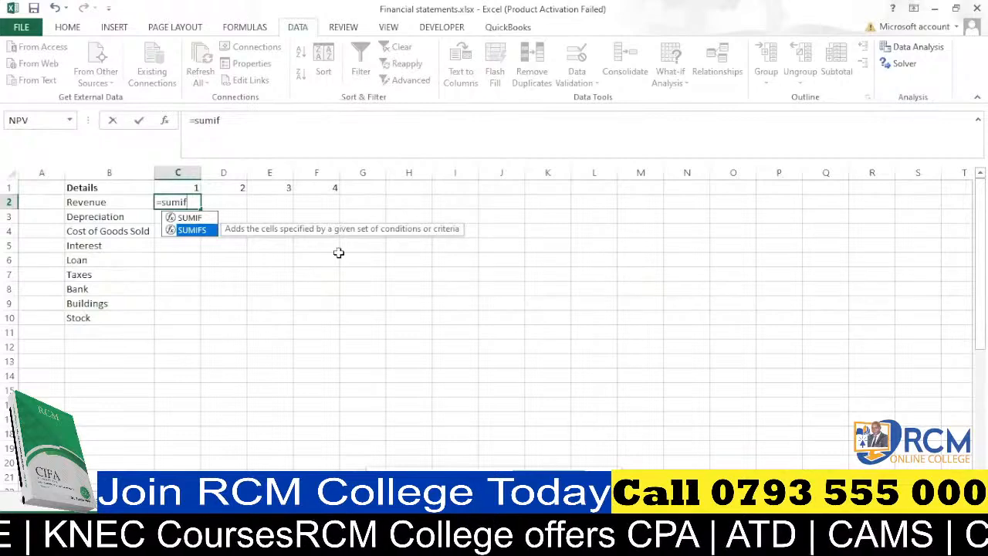
key(Tab)
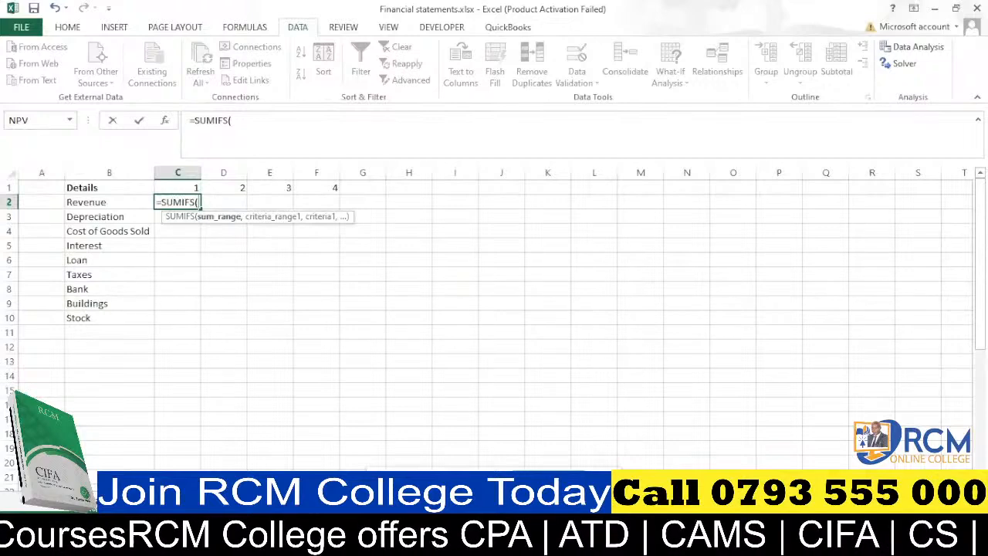
click(166, 505)
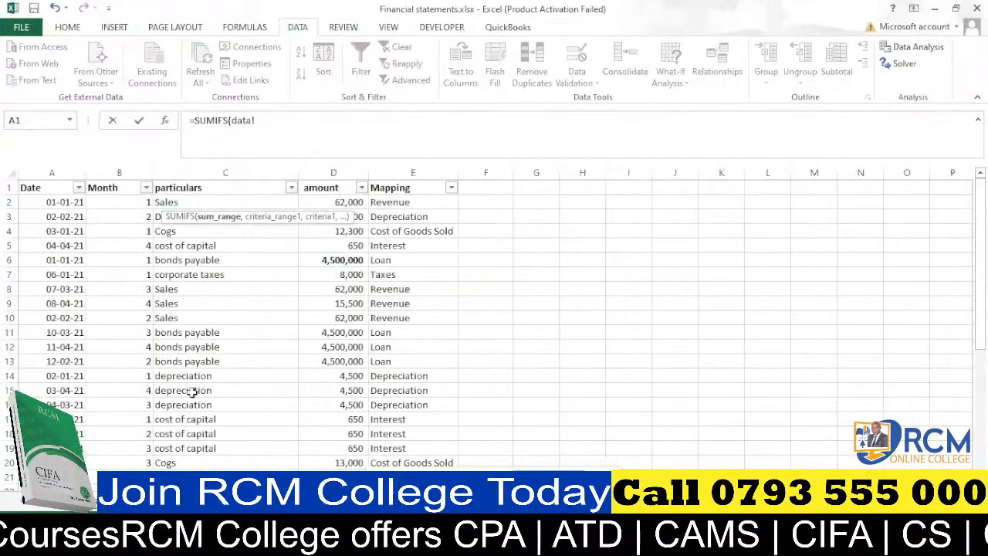
click(334, 171)
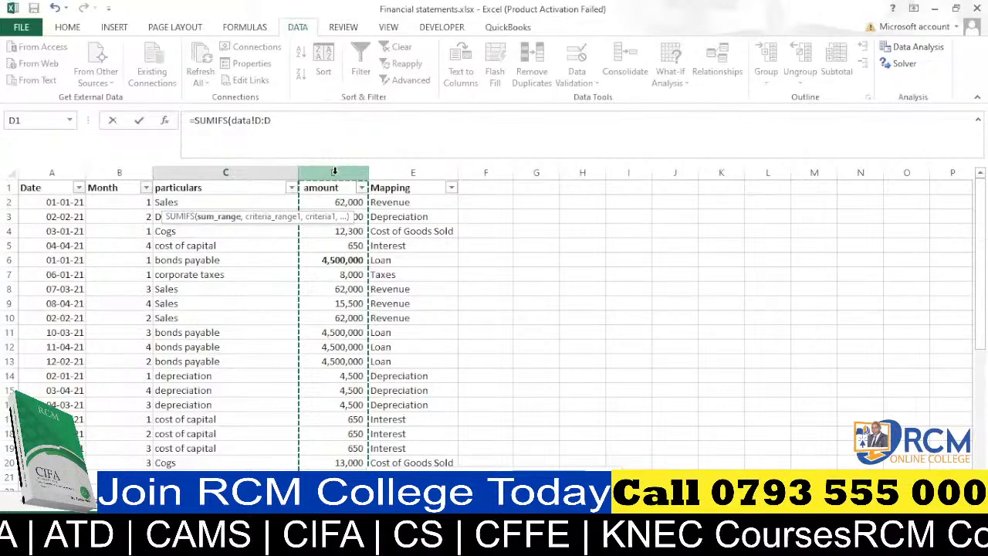
key(F4)
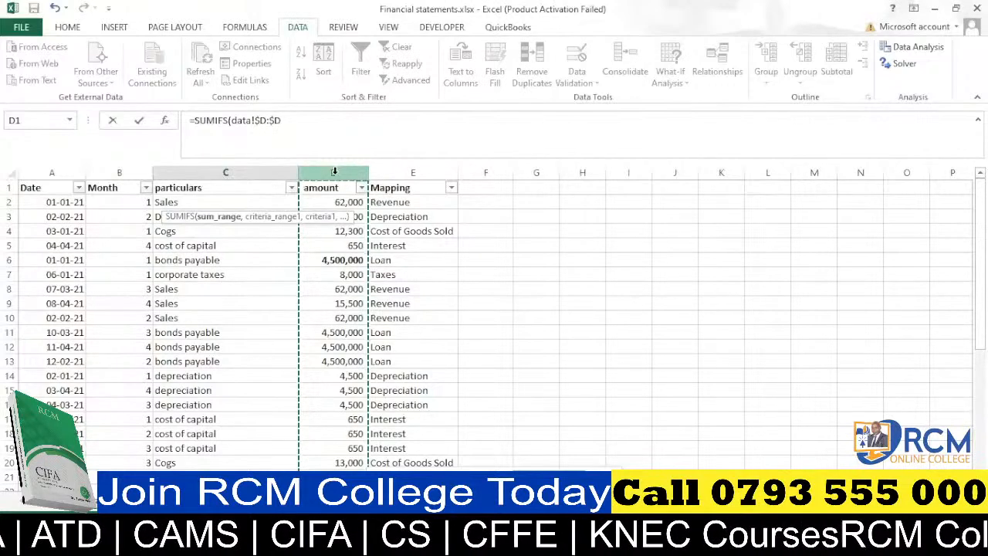
text(,)
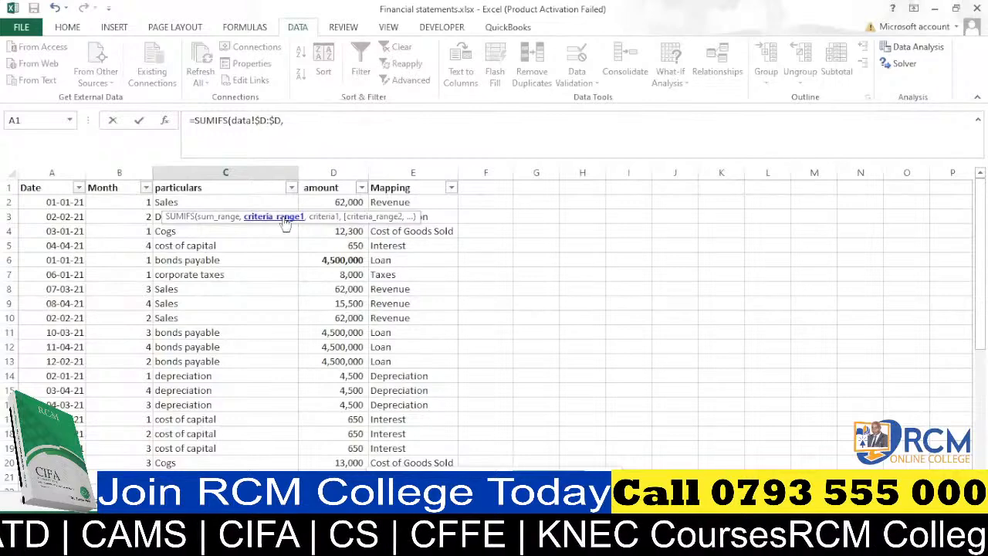
Add the first SUMIFS criterion, matching the Month column data!$B:$B to the month heading FS!C$1 with its row locked
click(121, 171)
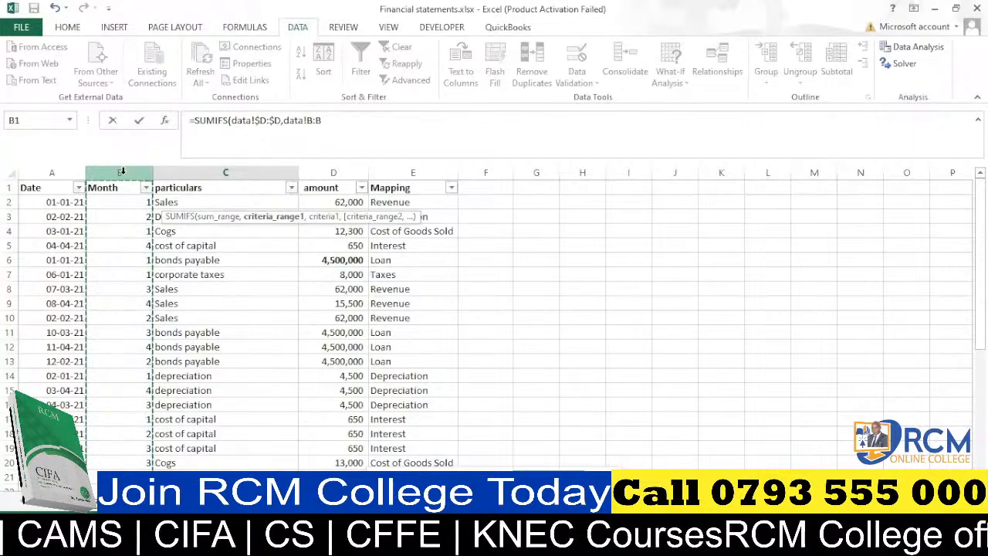
key(F4)
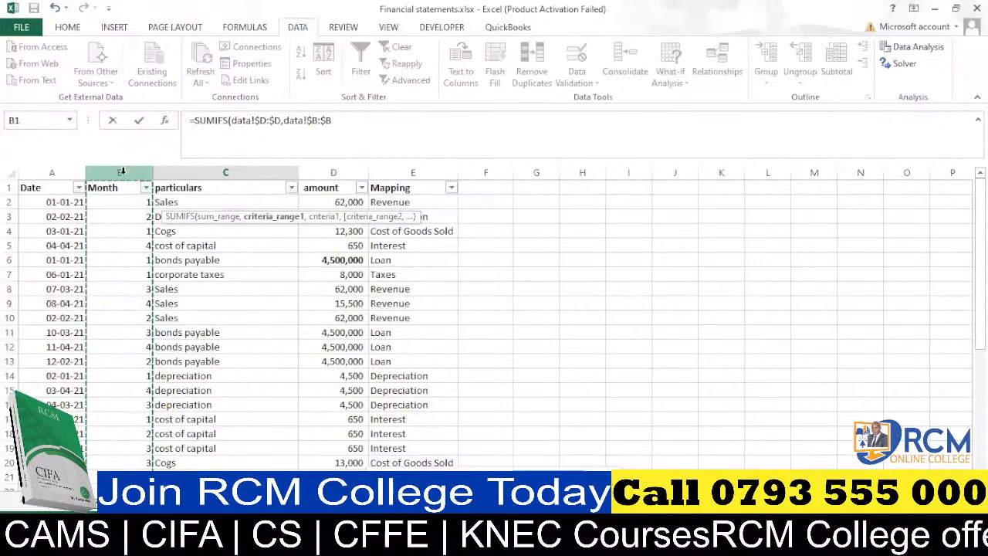
text(,)
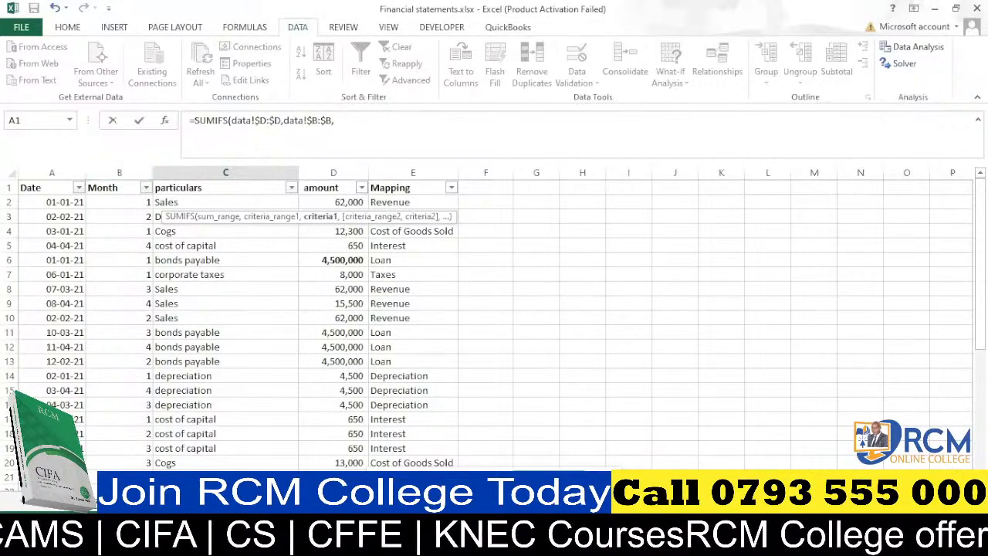
click(81, 500)
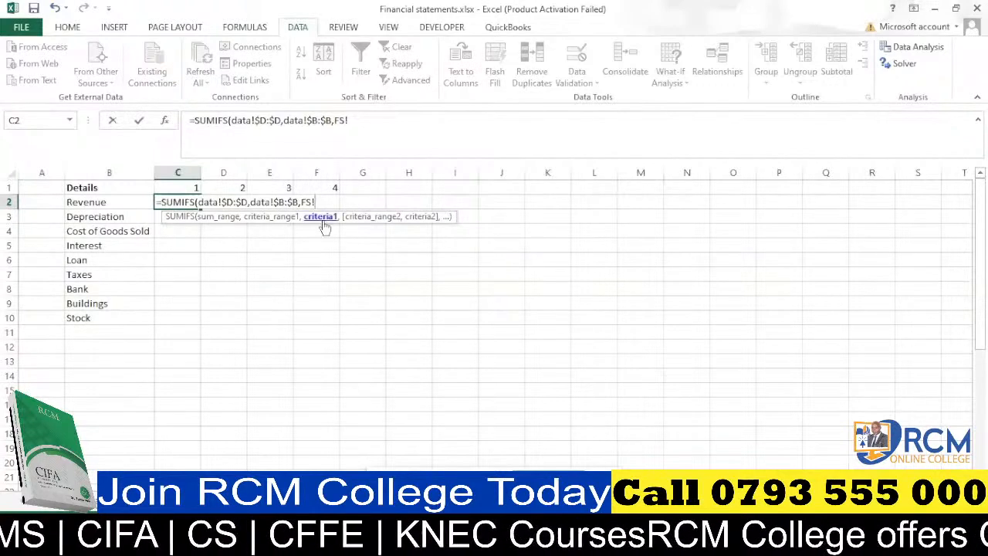
click(184, 187)
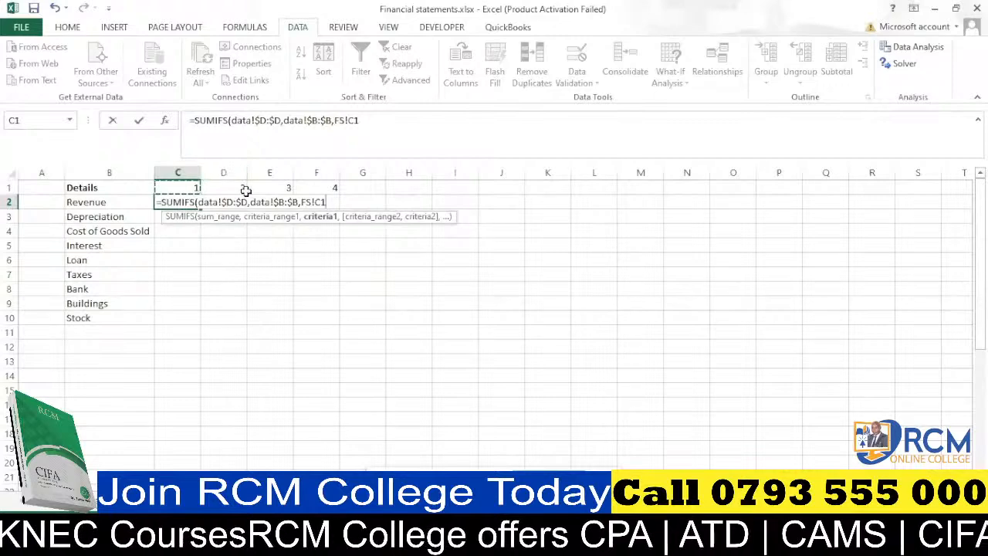
key(F4)
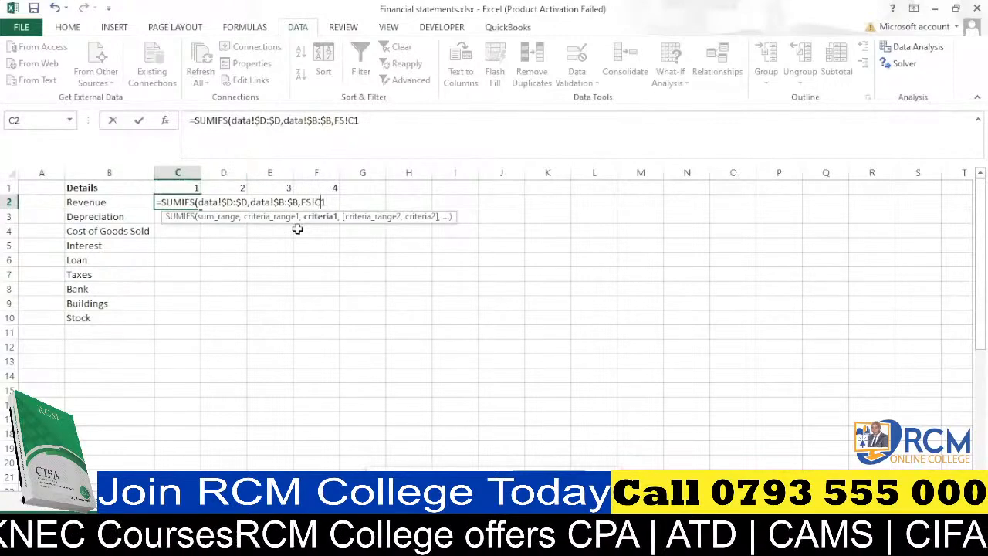
key(Left)
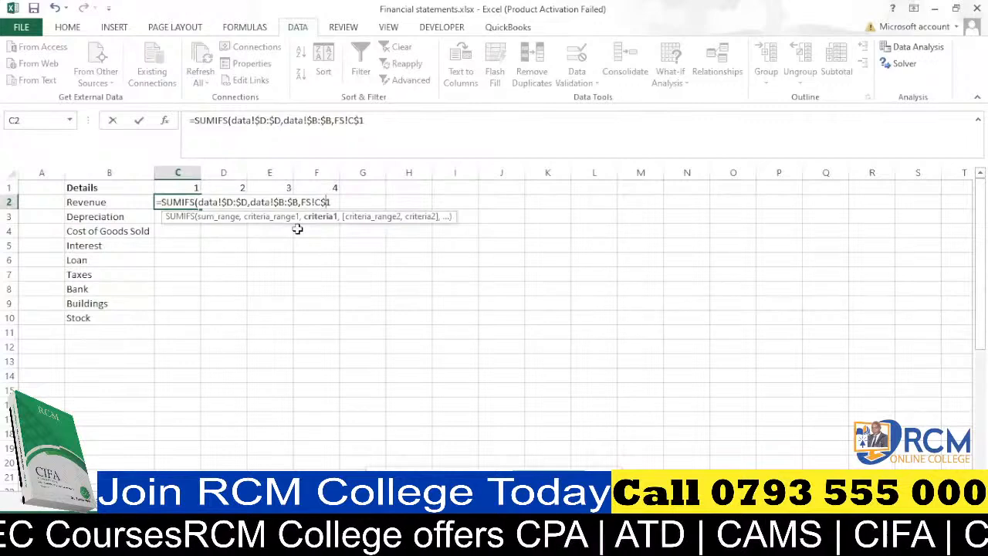
Add the second criterion, matching the Mapping column data!$E:$E to the category FS!$B2 with its column locked, and complete the formula
text(,data!)
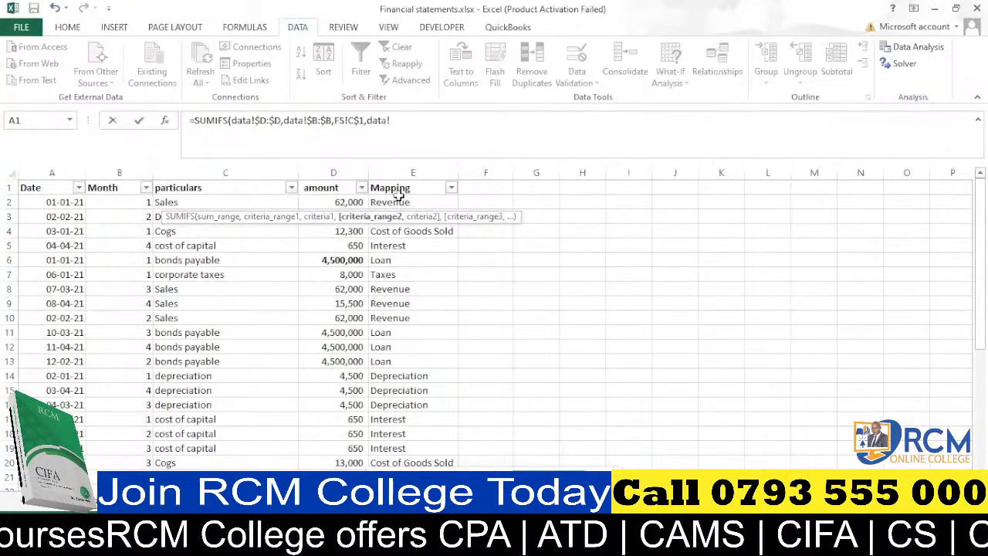
click(412, 171)
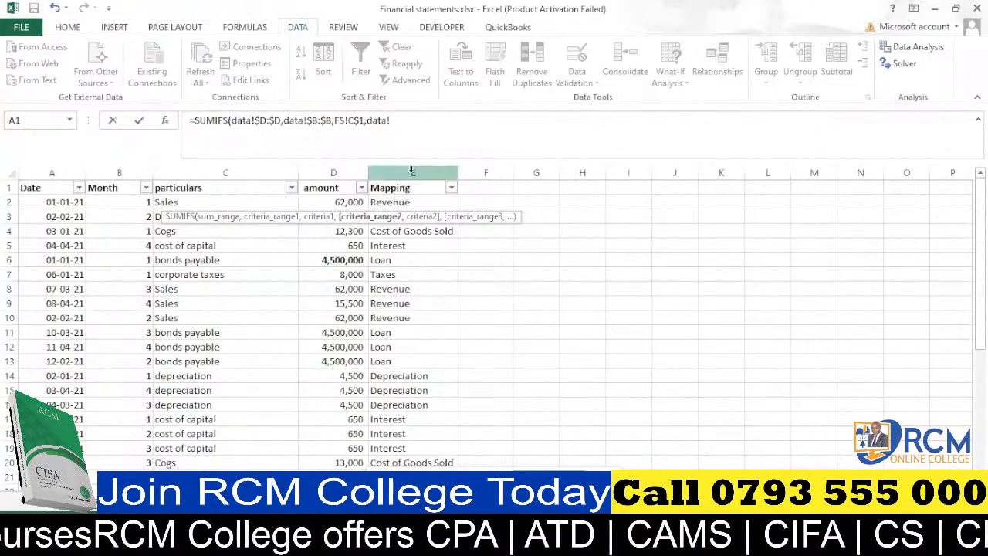
click(412, 170)
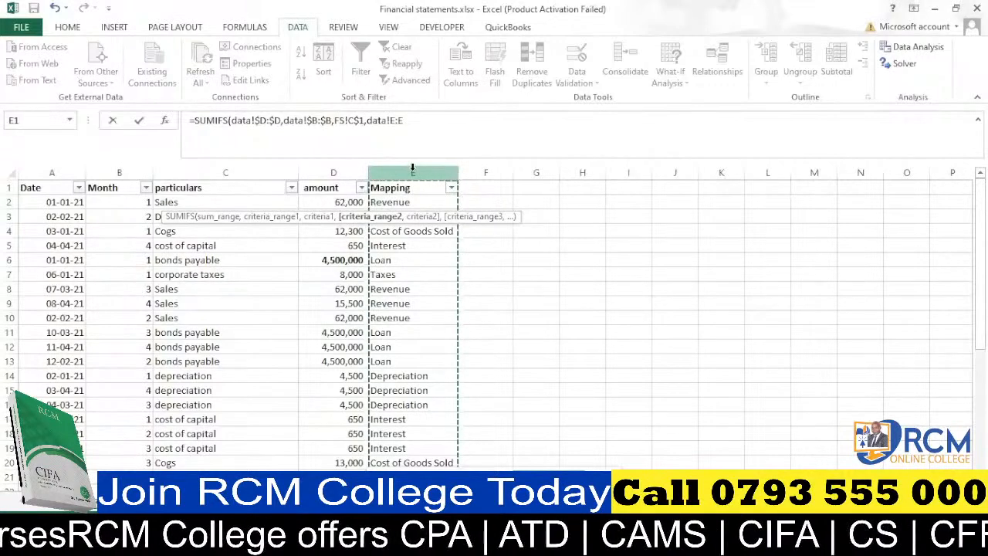
key(F4)
text(,FS!)
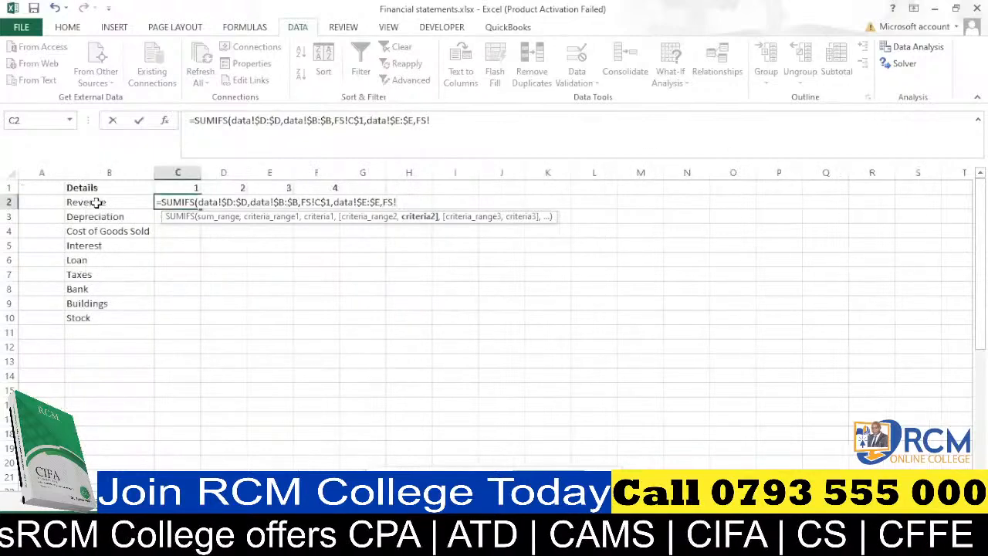
click(96, 202)
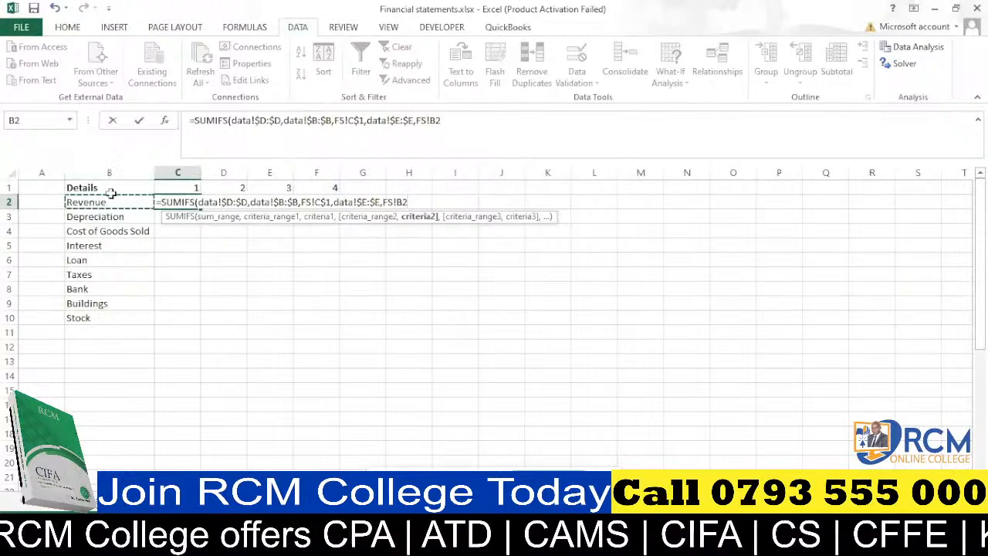
click(398, 202)
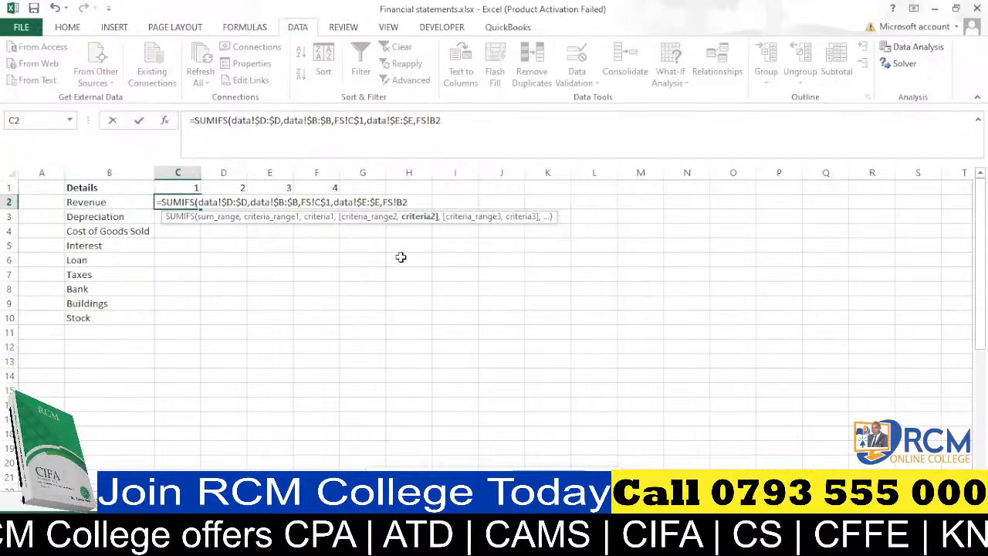
text($)
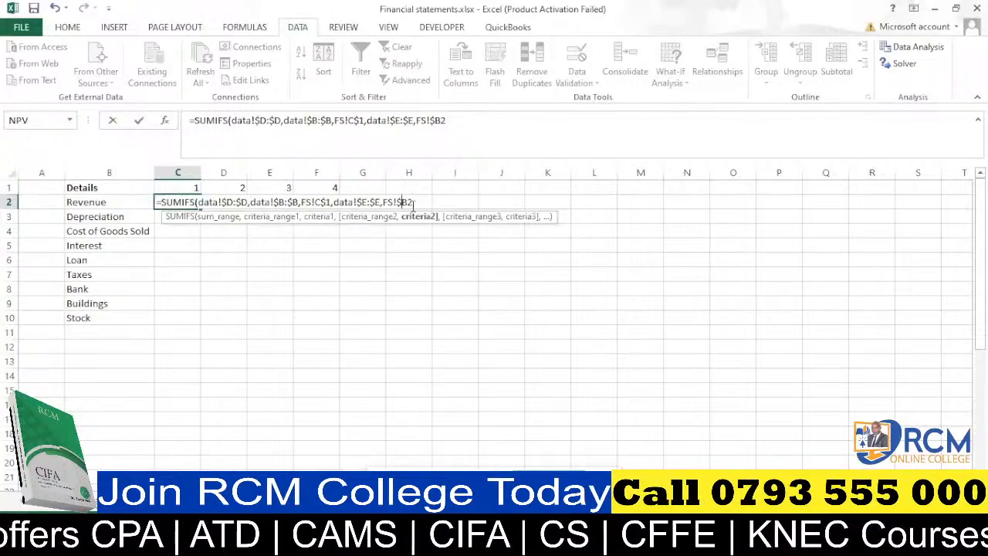
text())
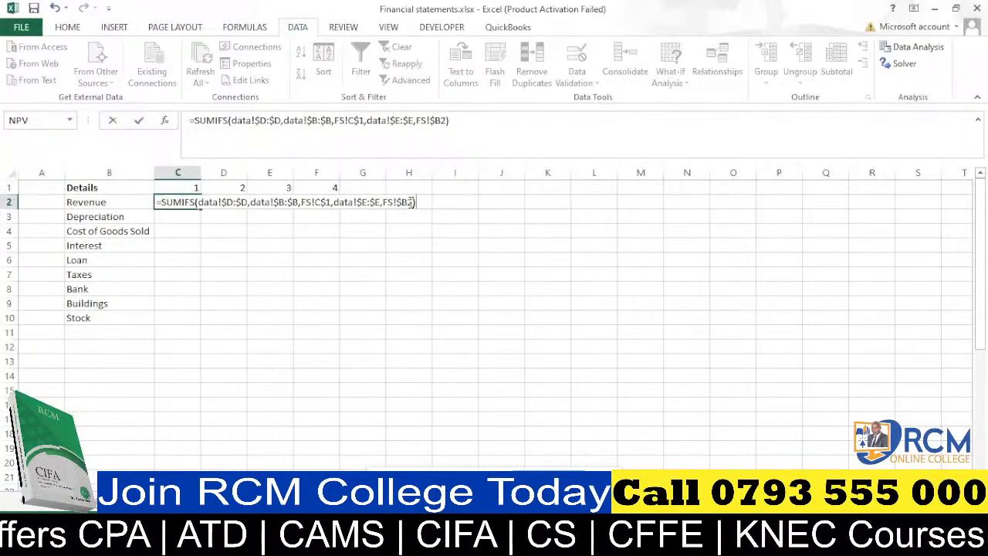
key(Return)
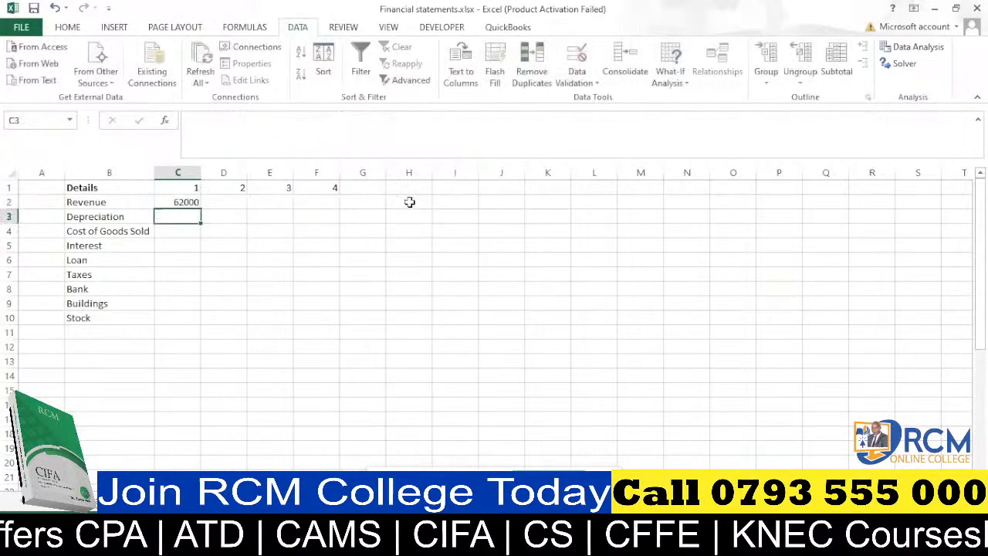
Fill the SUMIFS formula from C2 across all four months and down to the Stock row, covering C2:F10
click(189, 202)
drag(202, 210, 339, 325)
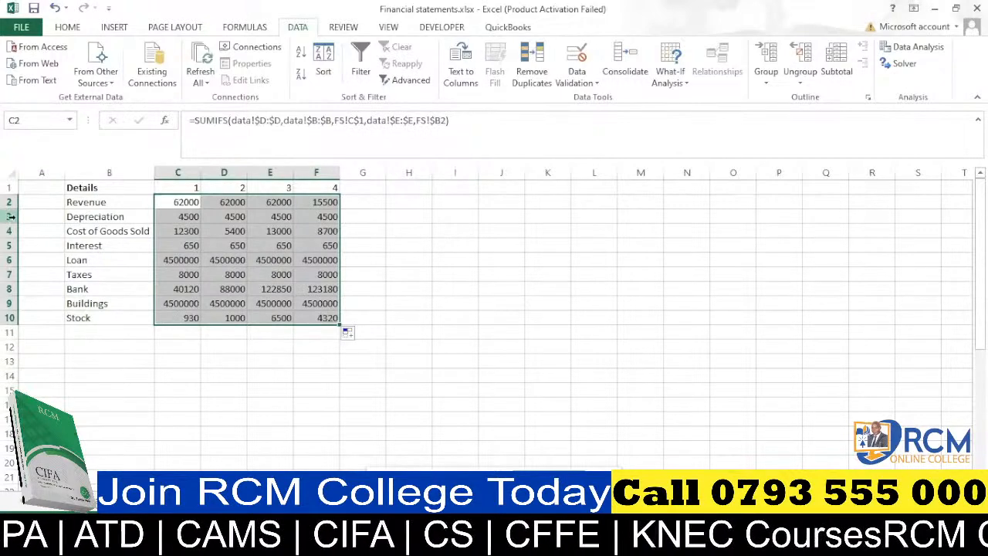
click(91, 219)
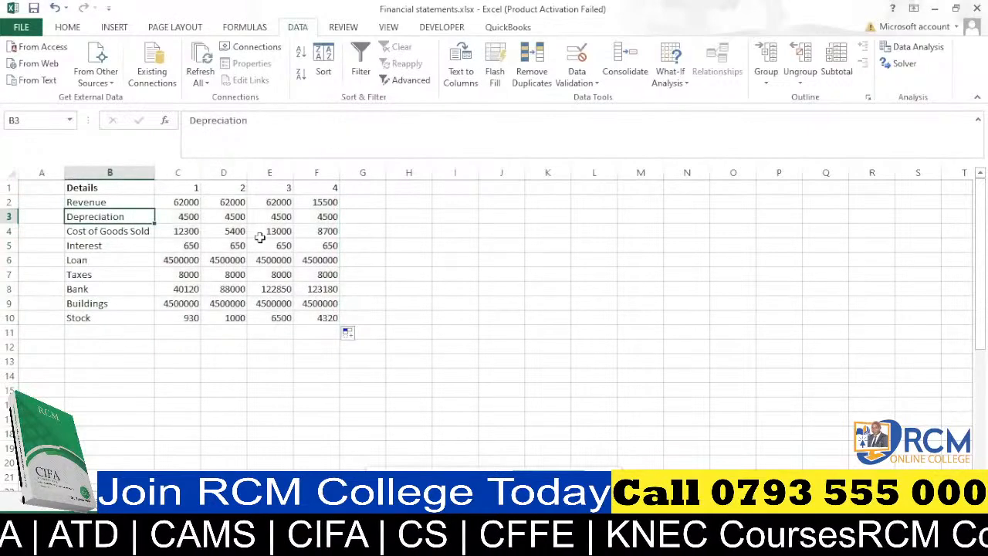
Copy the Cost of Goods Sold label from B4 over the Depreciation label in B3
click(128, 231)
key(ctrl+c)
click(130, 216)
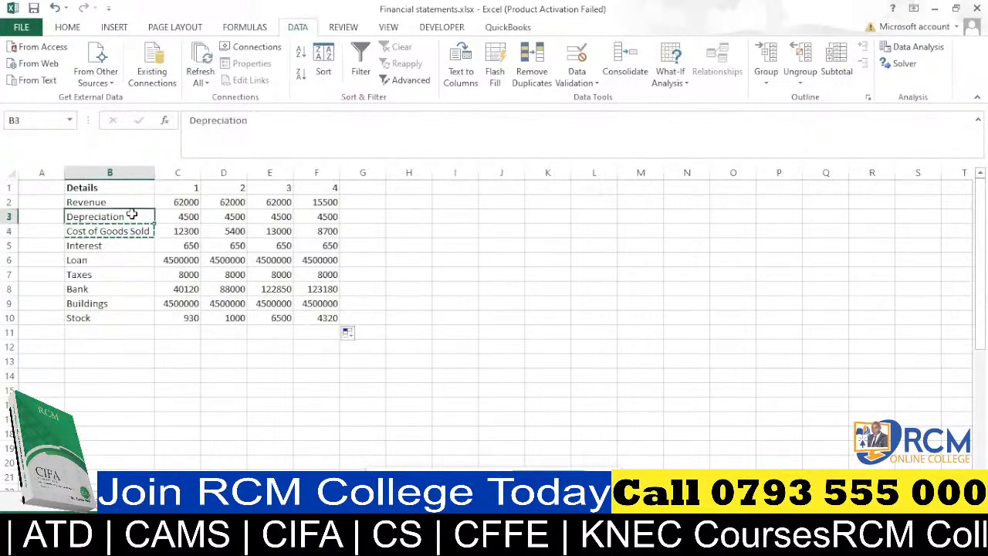
key(ctrl+v)
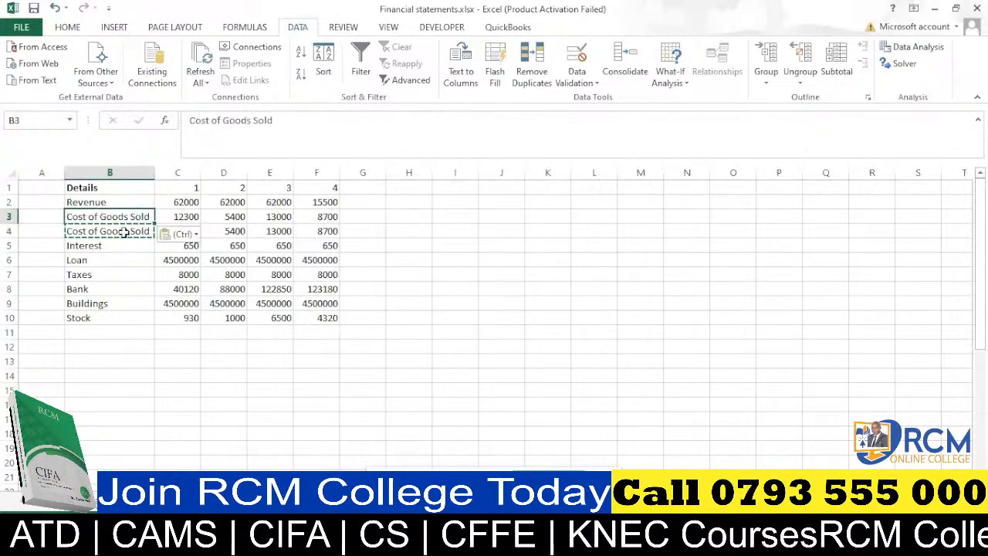
Replace the label in B4 with GROSS PROFIT
click(123, 232)
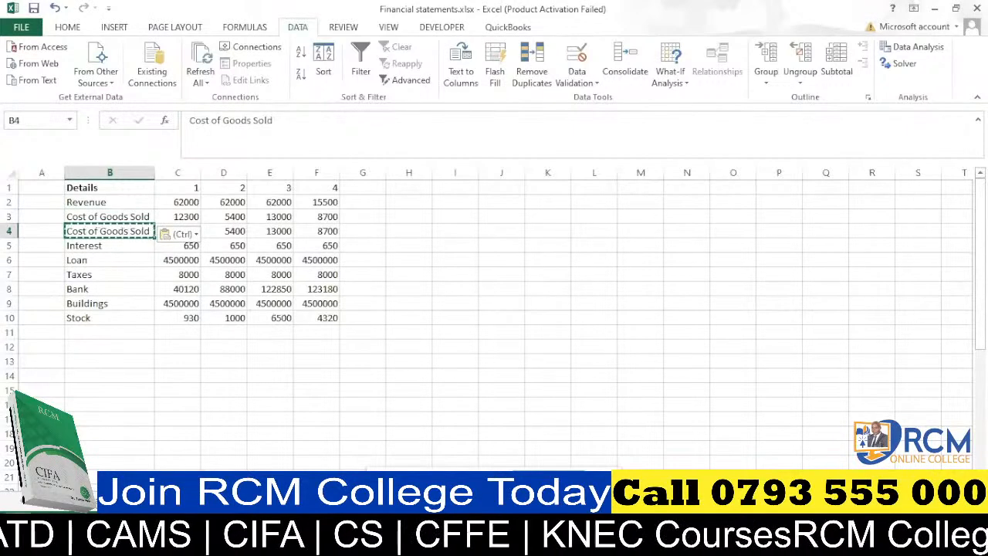
text(GR)
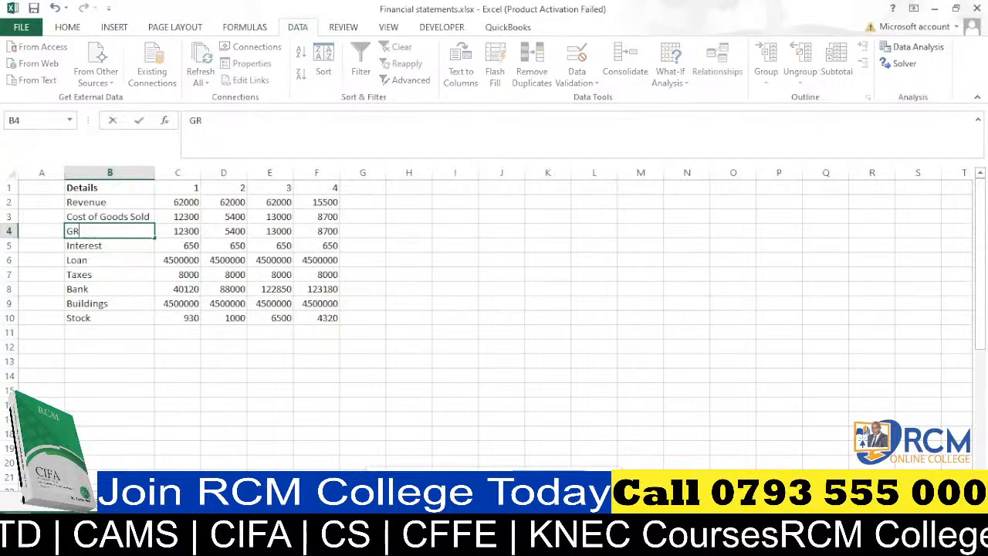
text(OSS PROFIT)
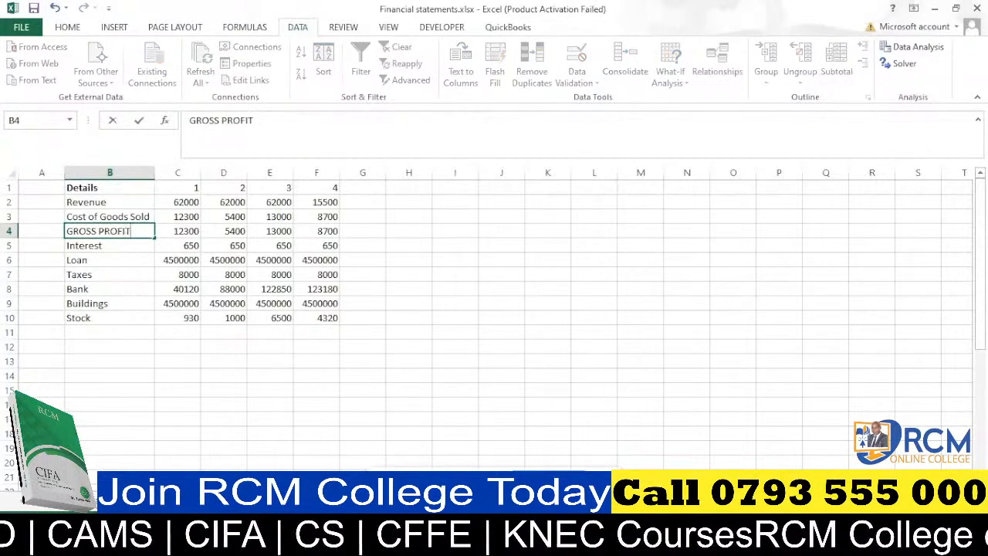
click(143, 288)
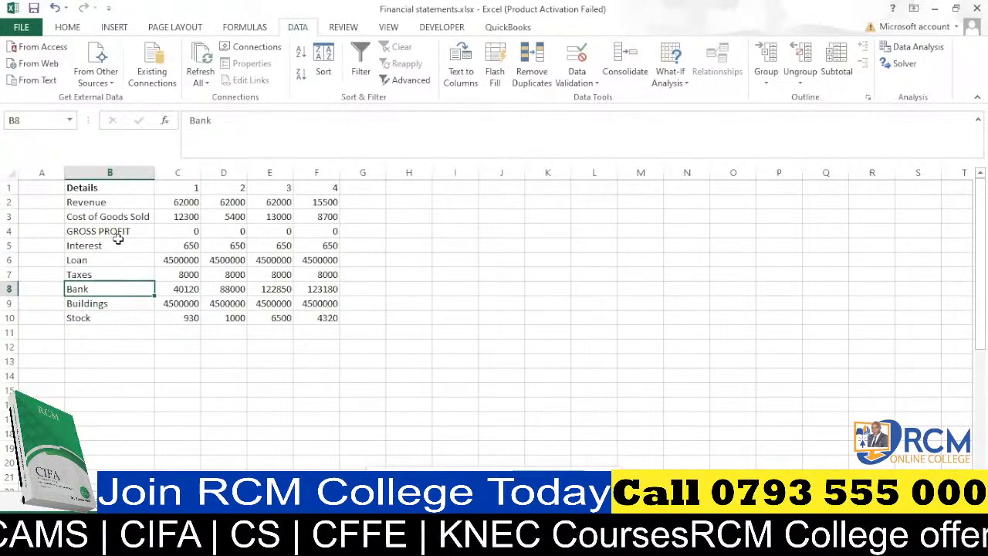
Replace the Interest label in B5 with Depreciation
click(93, 246)
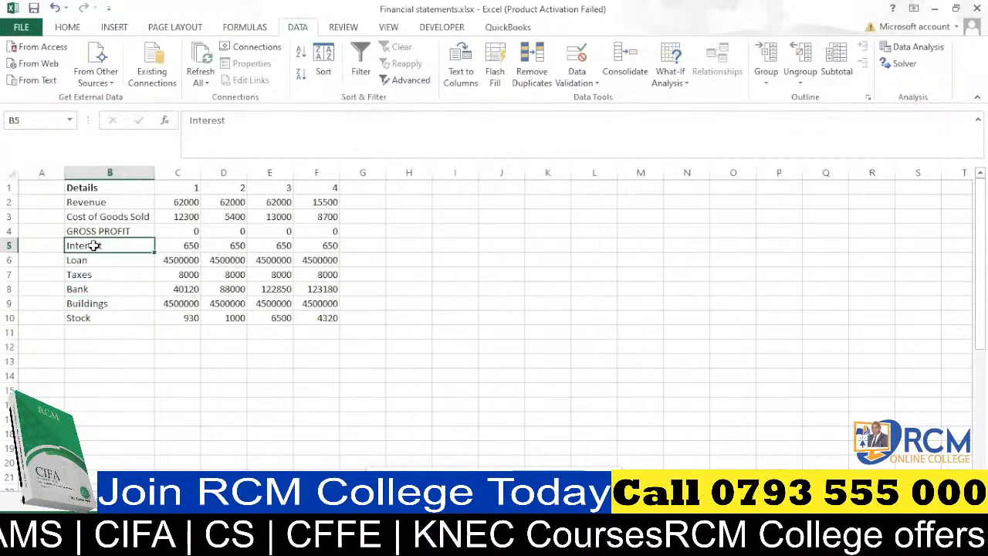
click(95, 259)
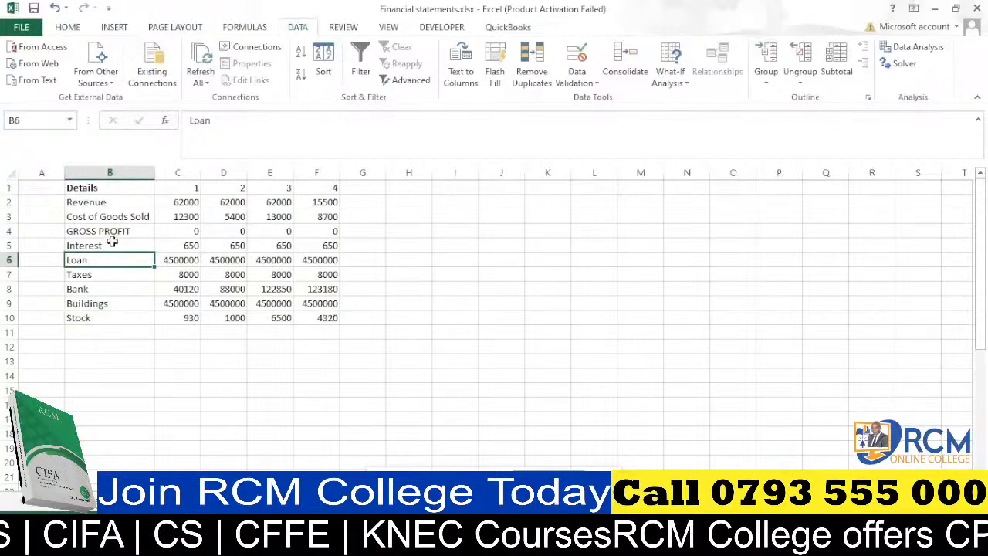
click(4, 246)
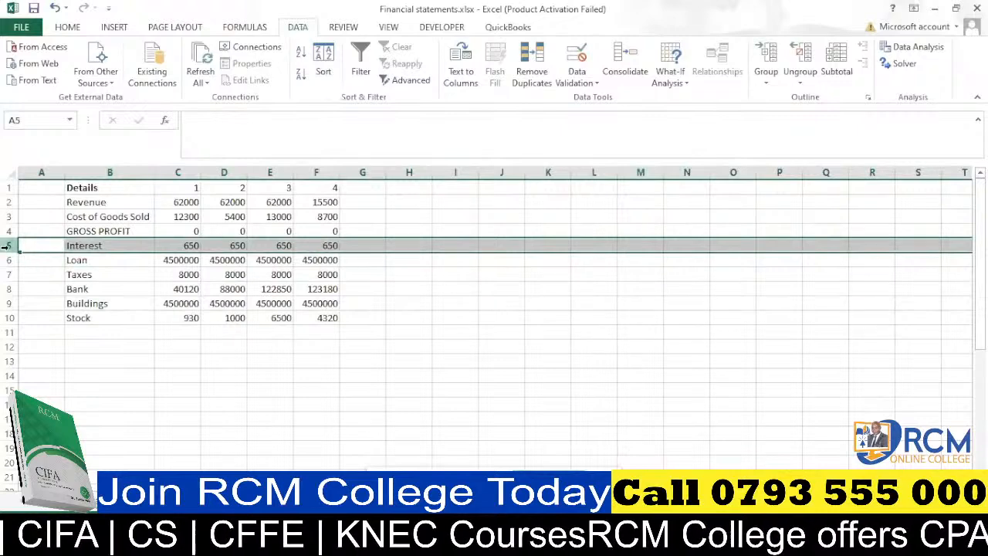
click(95, 244)
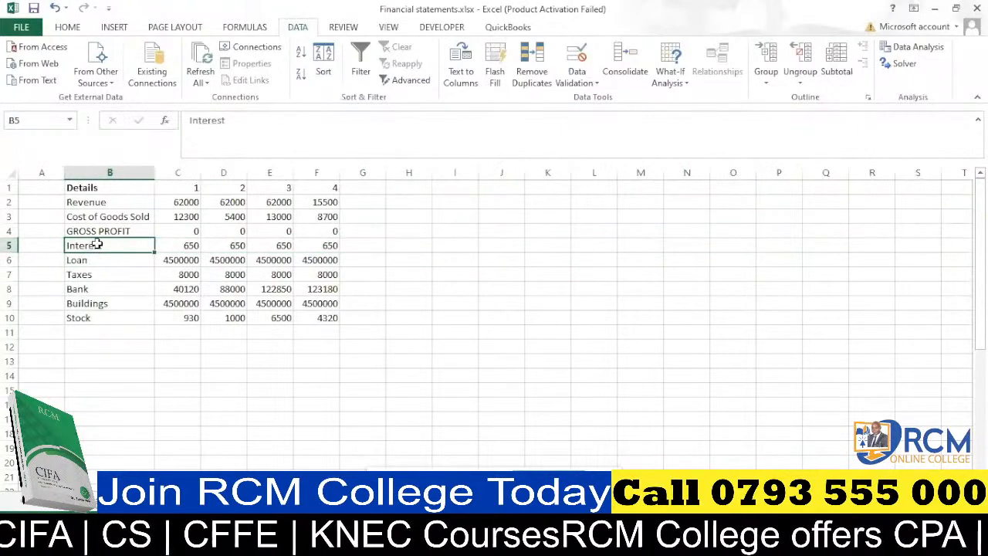
text(Deprecia)
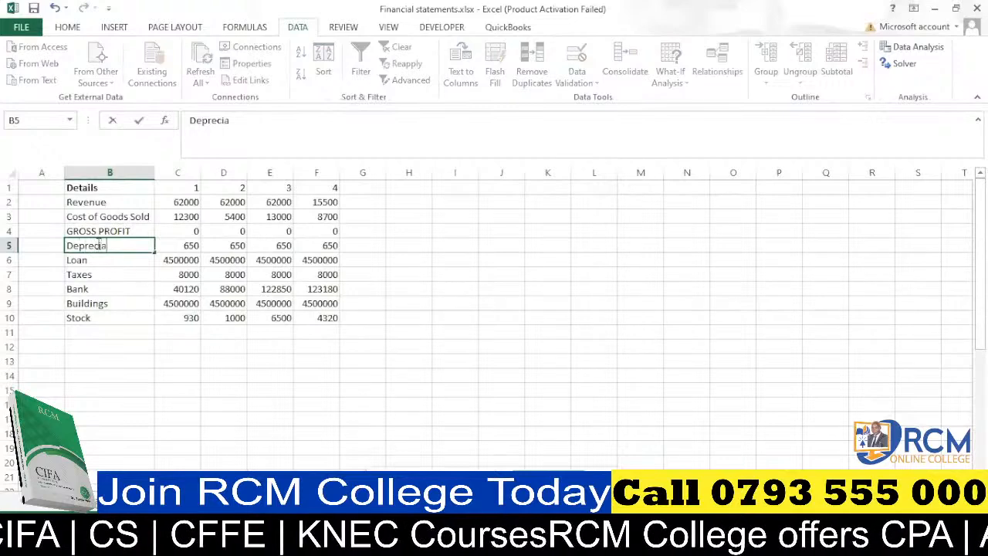
text(tio)
key(BackSpace)
key(BackSpace)
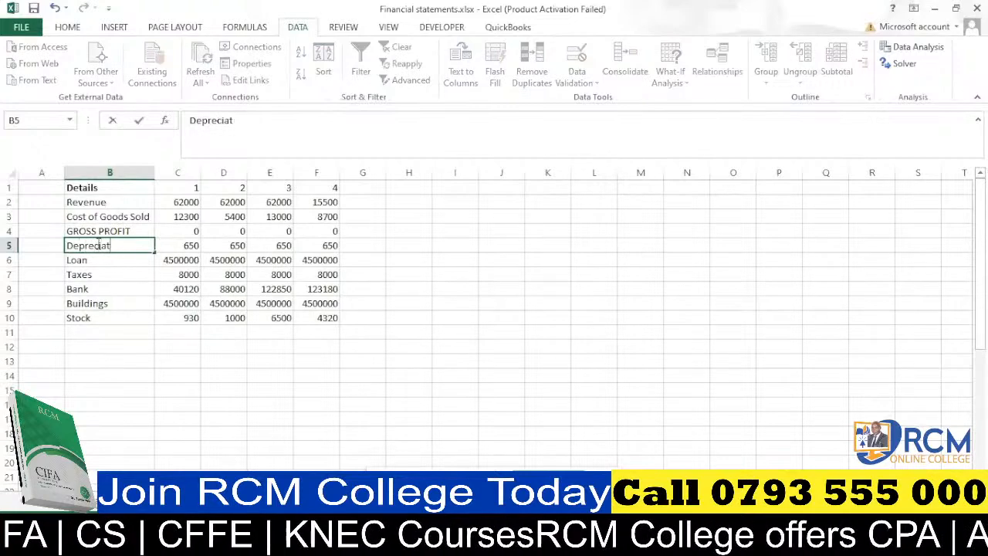
text(ion)
click(103, 270)
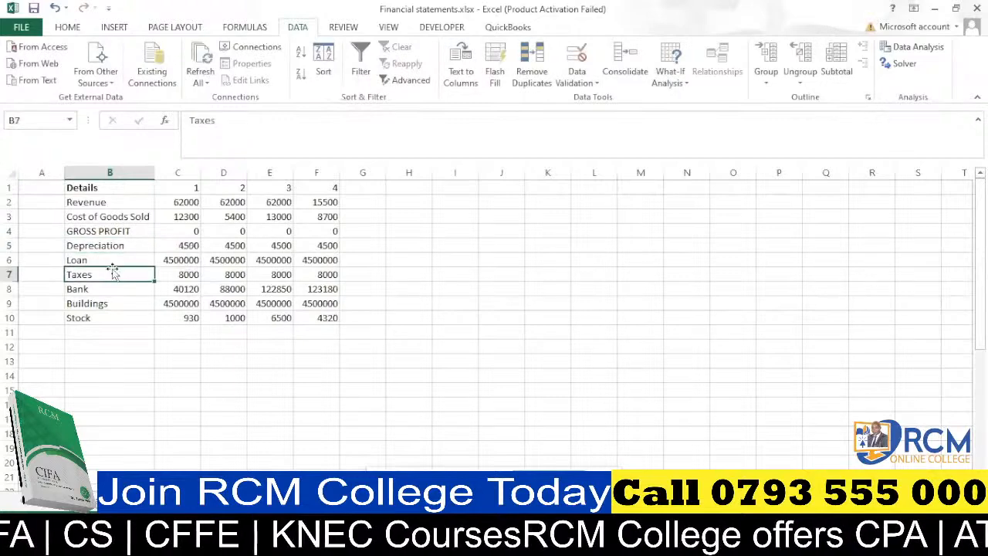
Insert two blank rows above the Loan row and enter the label EBIT in B6
click(102, 260)
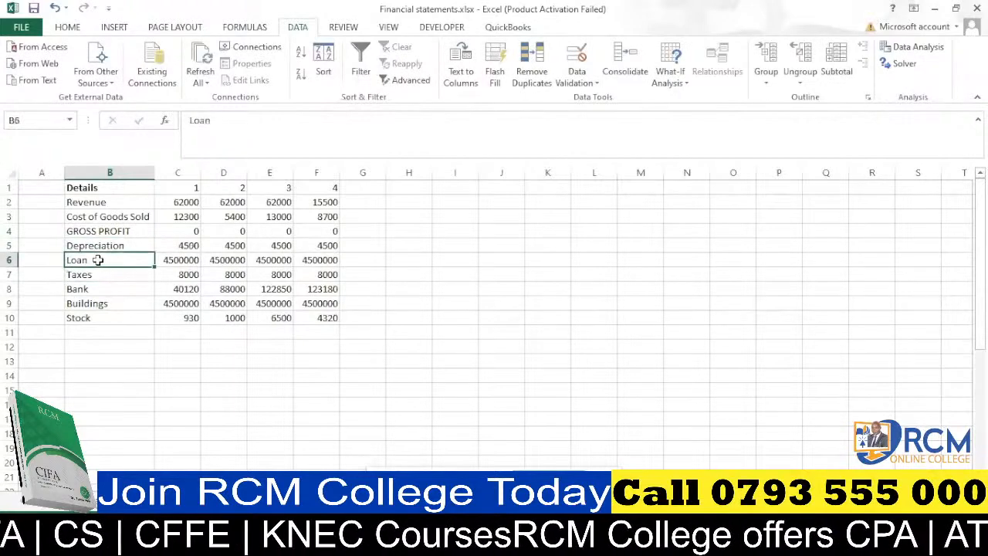
click(11, 260)
key(ctrl+shift+plus)
key(ctrl+shift+plus)
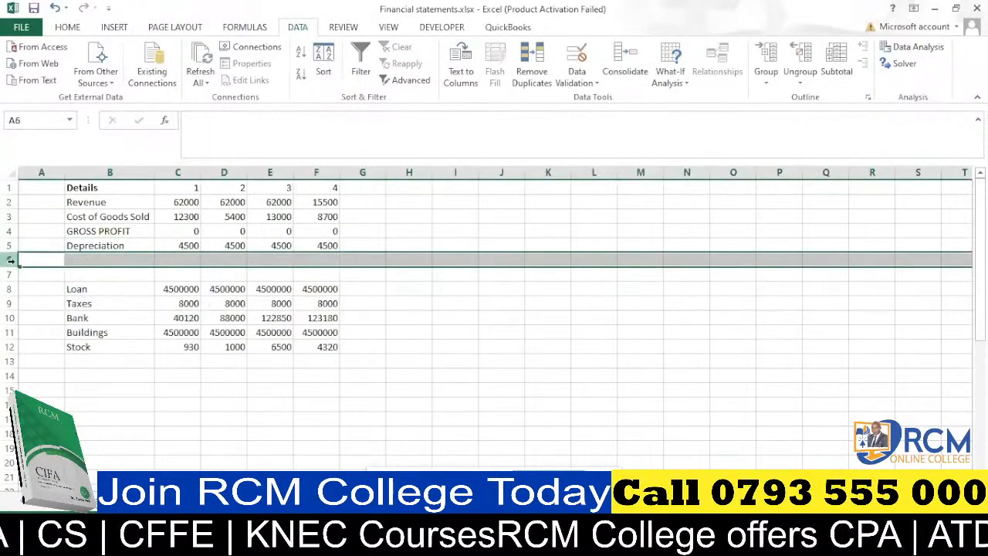
click(85, 259)
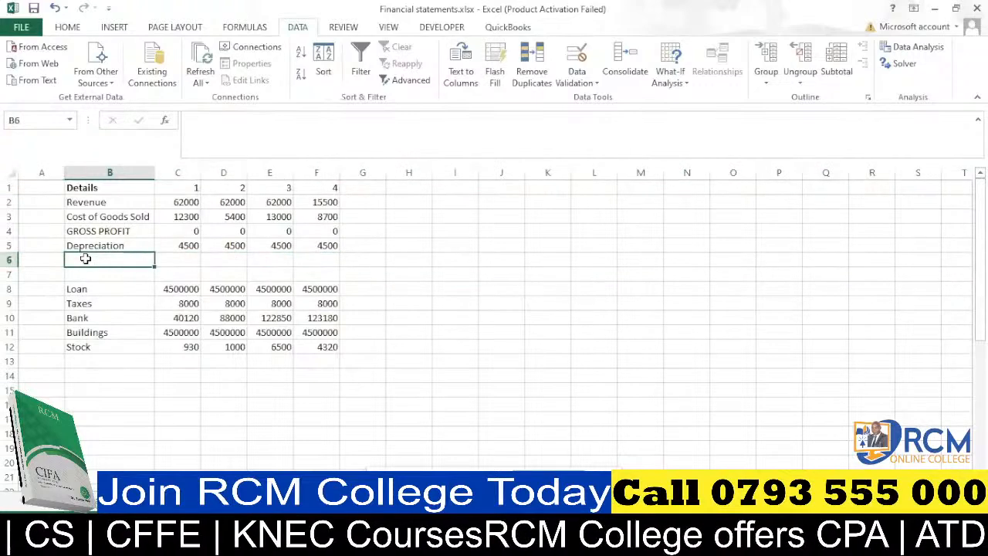
text(E)
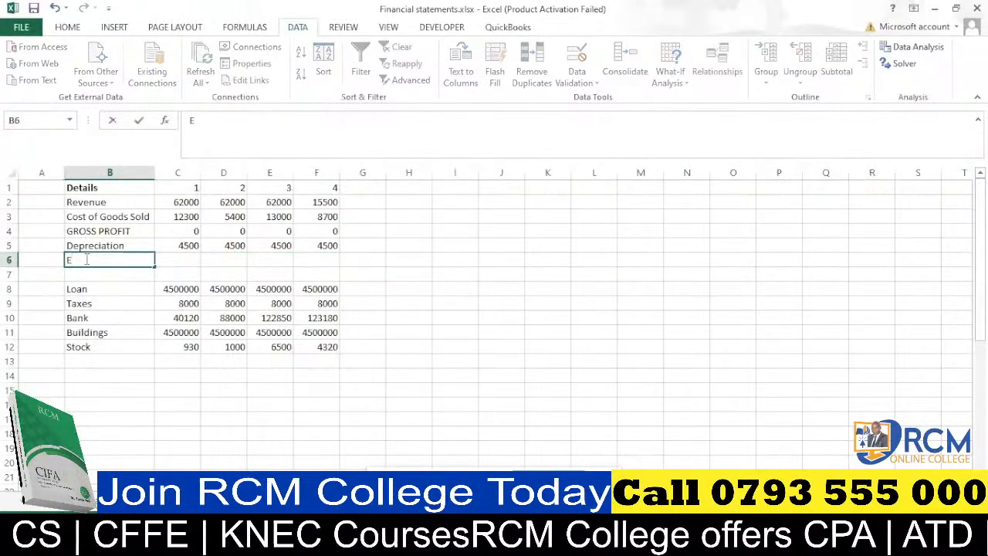
text(B)
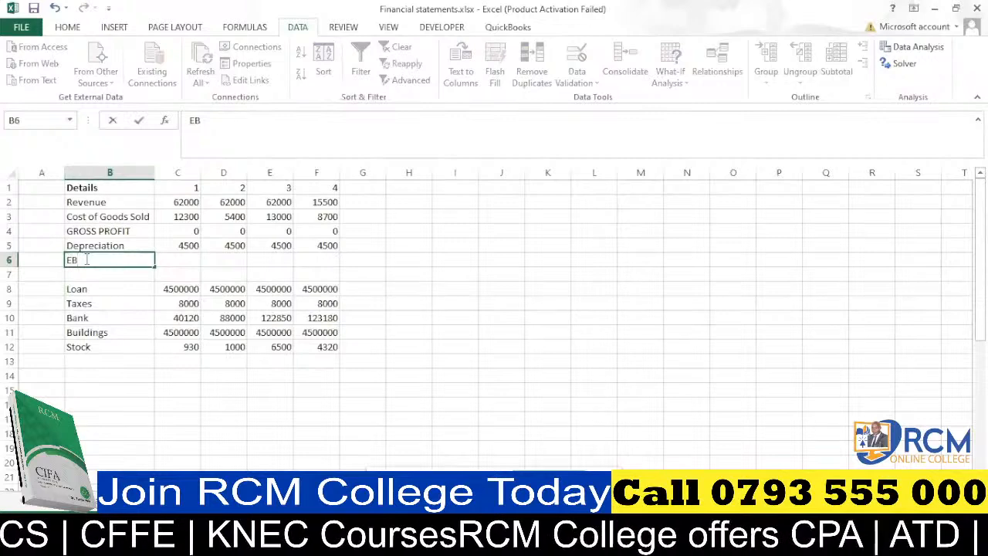
text(IT)
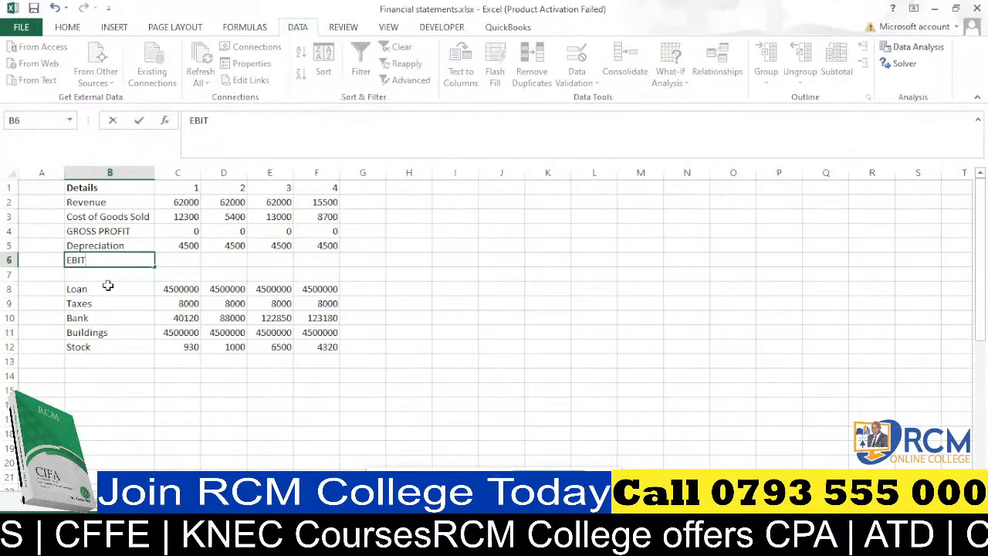
Enter the label Interest in B7 and fill C7:F7 with the SUMIFS formula copied from C8
click(96, 272)
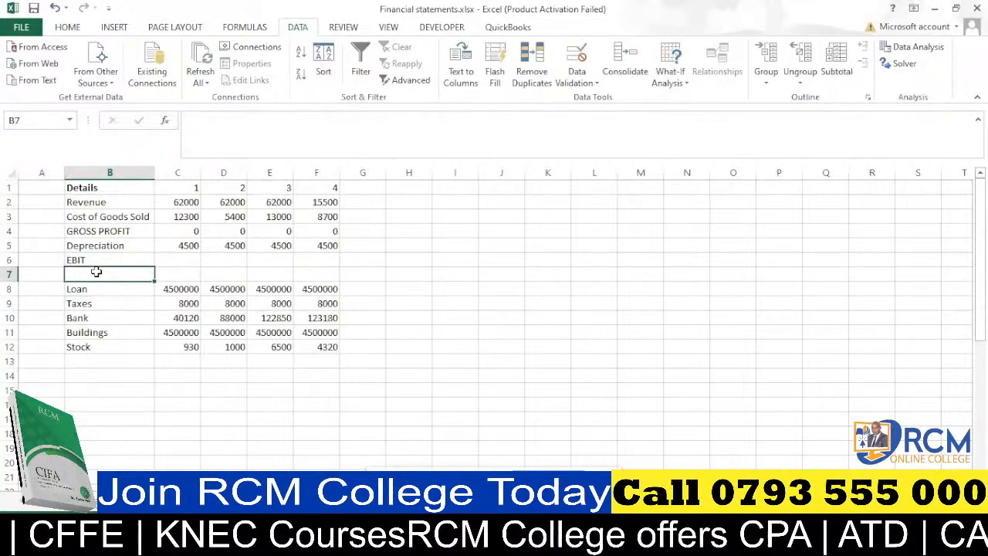
text(Interest)
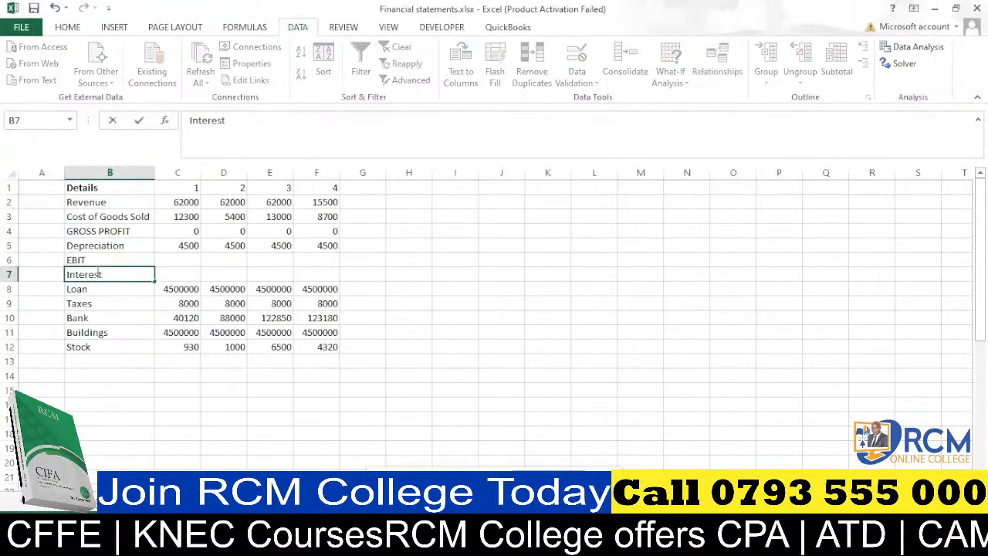
click(137, 302)
click(187, 288)
key(ctrl+c)
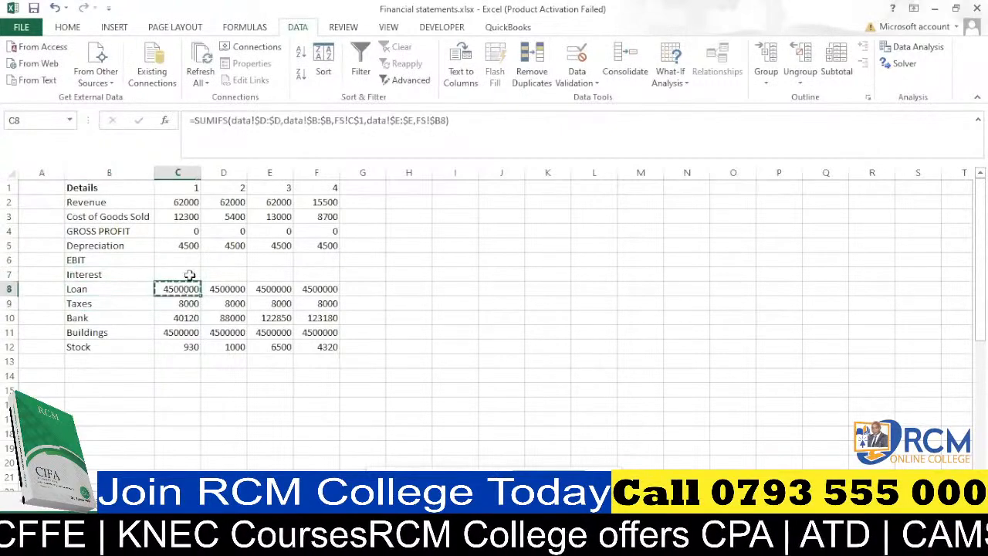
click(189, 274)
key(ctrl+v)
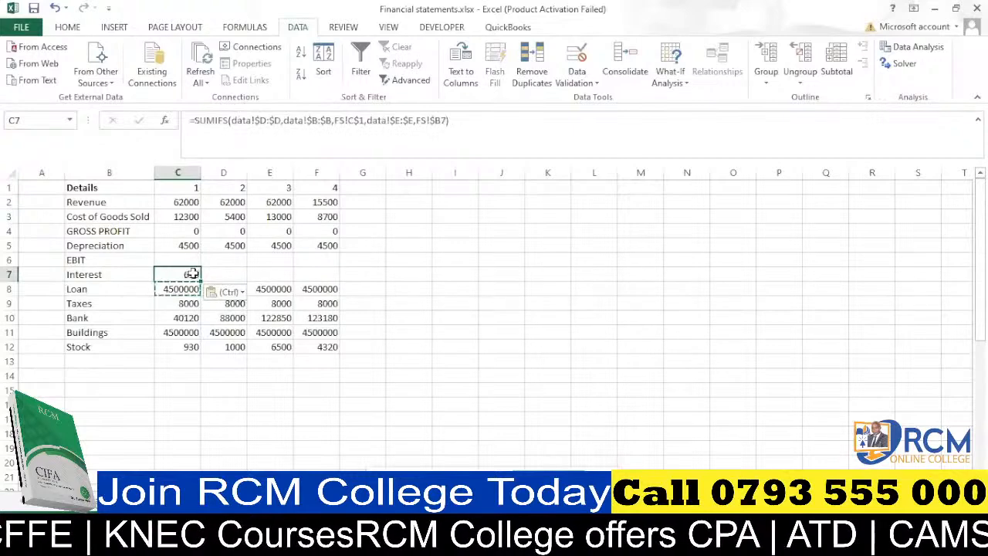
drag(190, 273, 316, 281)
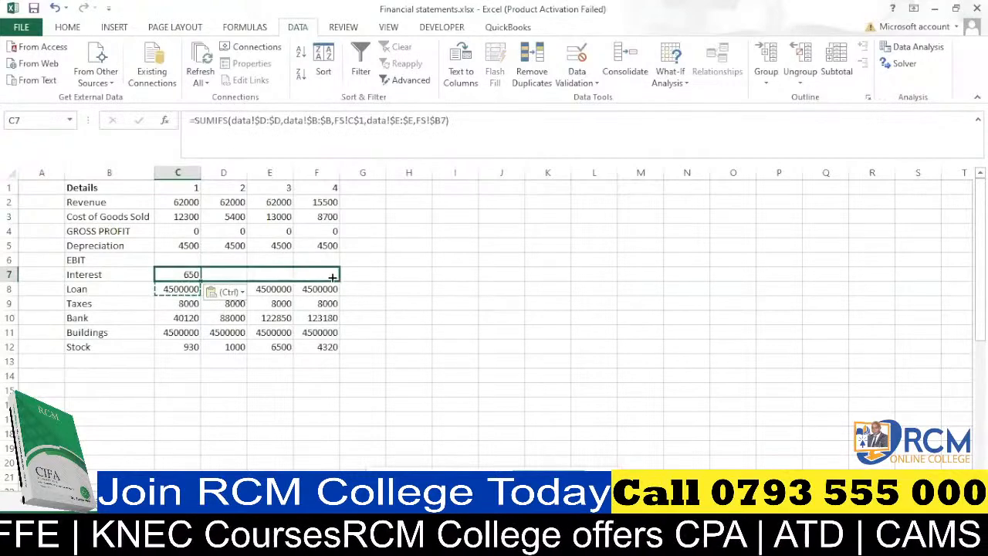
key(Return)
Replace the Loan label in B8 with EBT
click(81, 288)
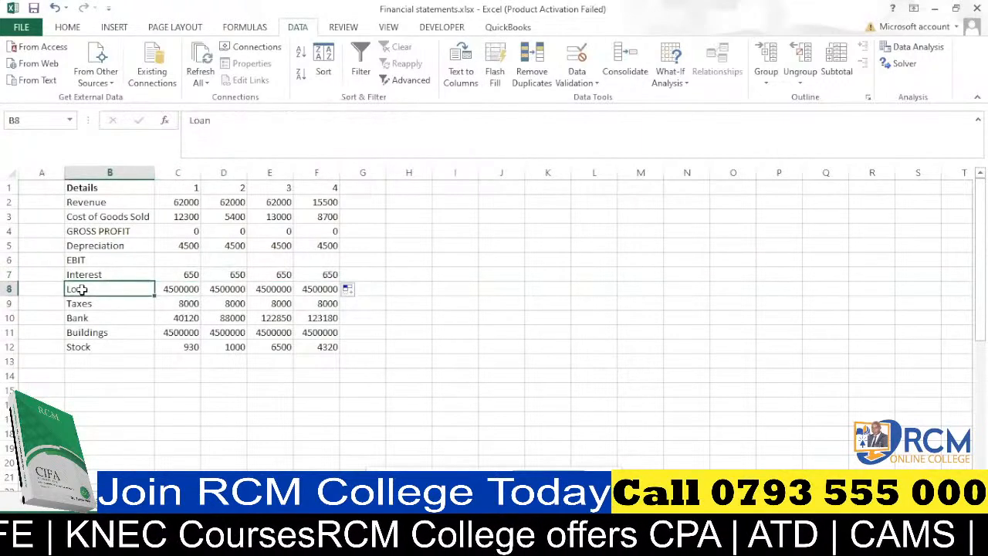
text(EBT)
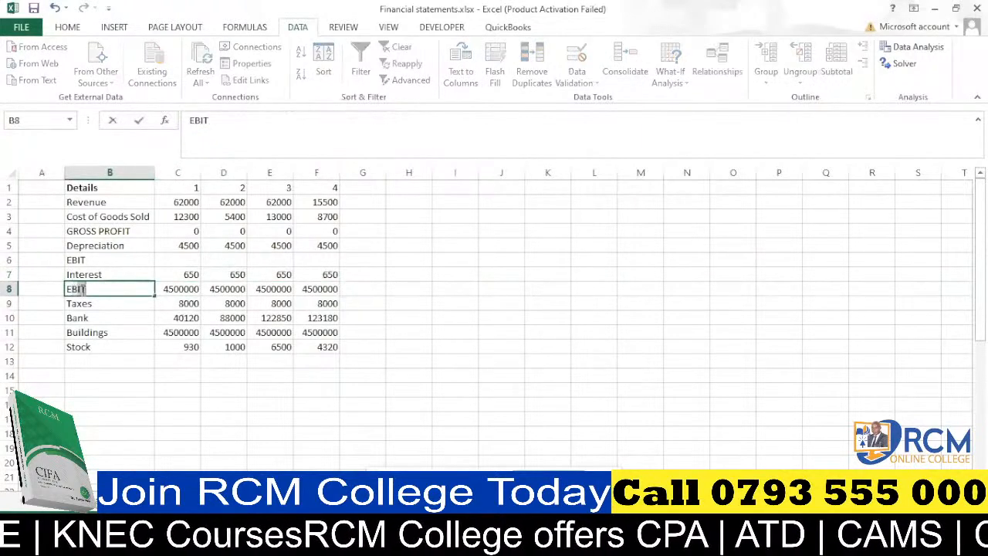
click(126, 313)
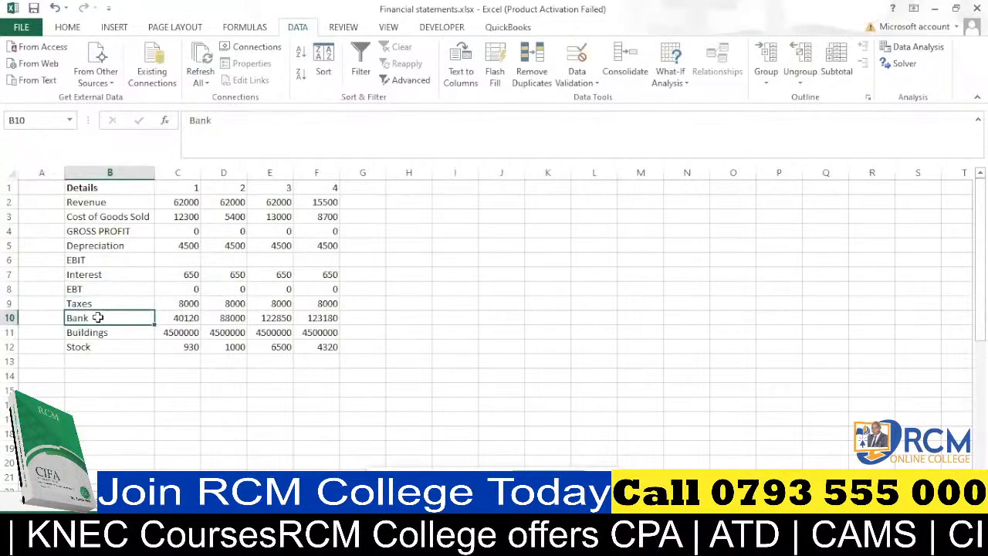
Insert four blank rows above the Bank row and enter the label EAT in B10
click(9, 317)
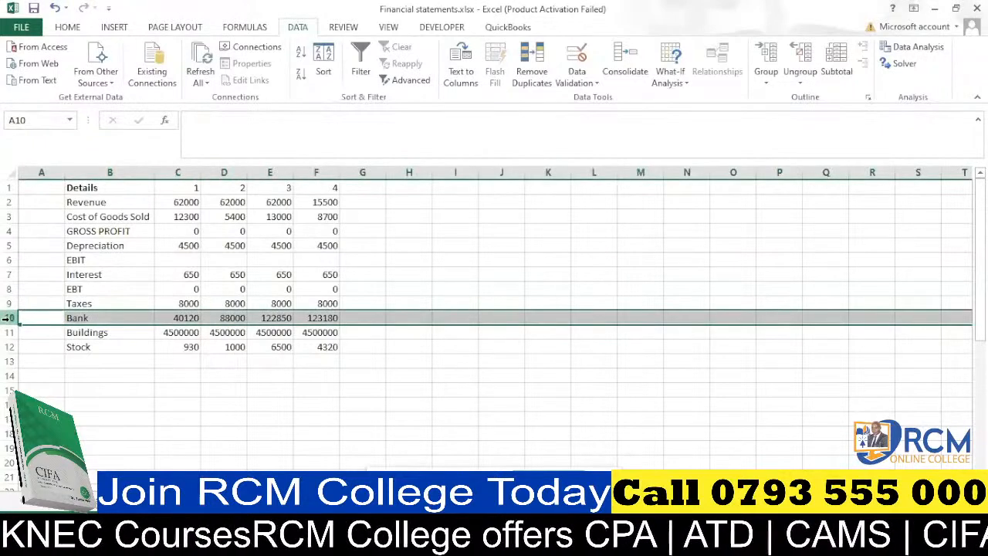
key(ctrl+shift+plus)
key(ctrl+shift+plus)
key(ctrl+shift+plus)
key(ctrl+shift+plus)
click(81, 313)
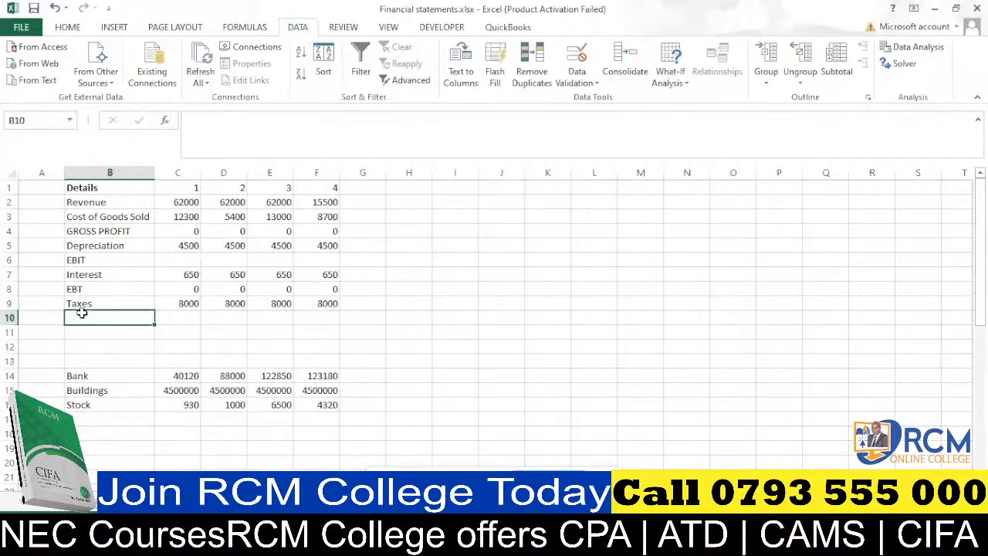
text(EAT)
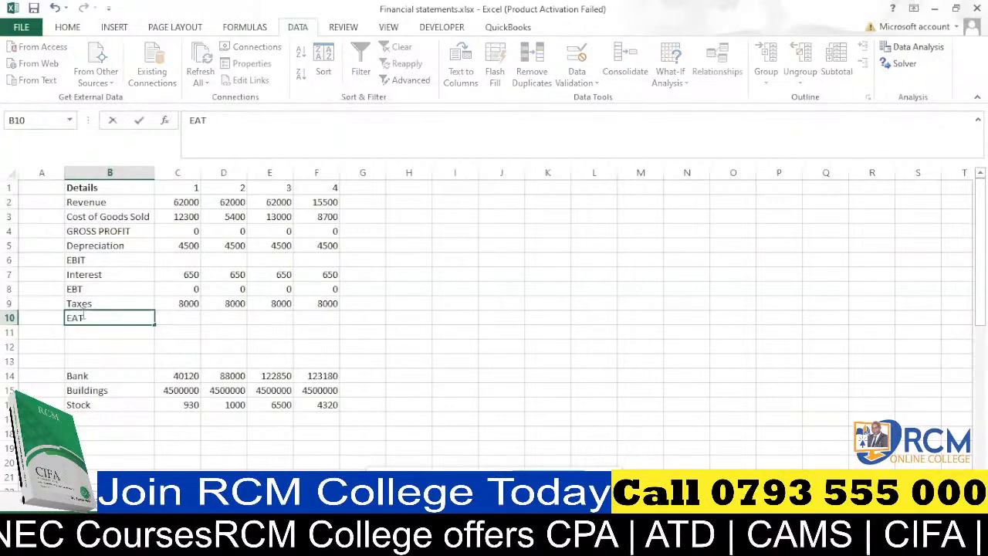
click(116, 334)
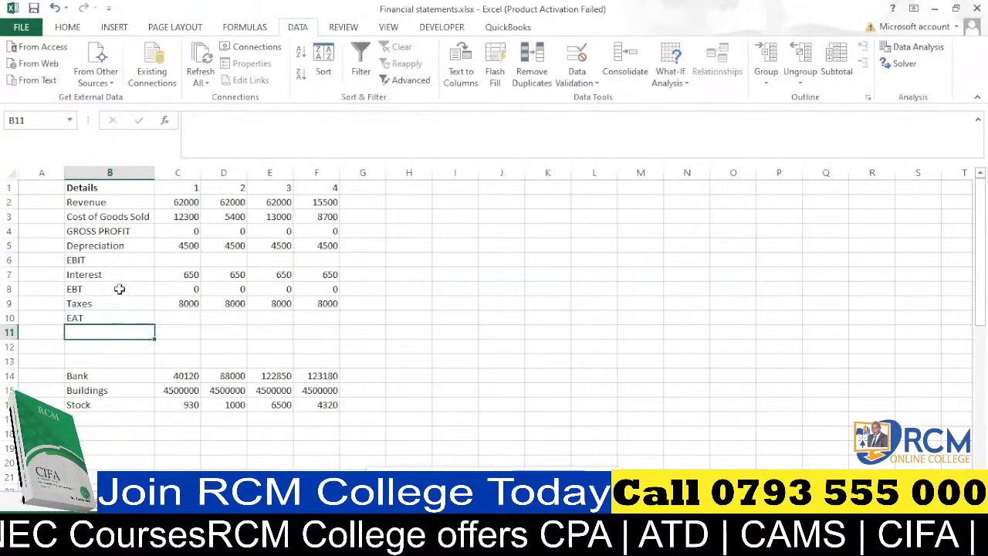
Calculate gross profit in C4 as revenue minus cost of goods sold, =C2-C3, and fill it across to F4
click(191, 232)
text(=)
click(179, 203)
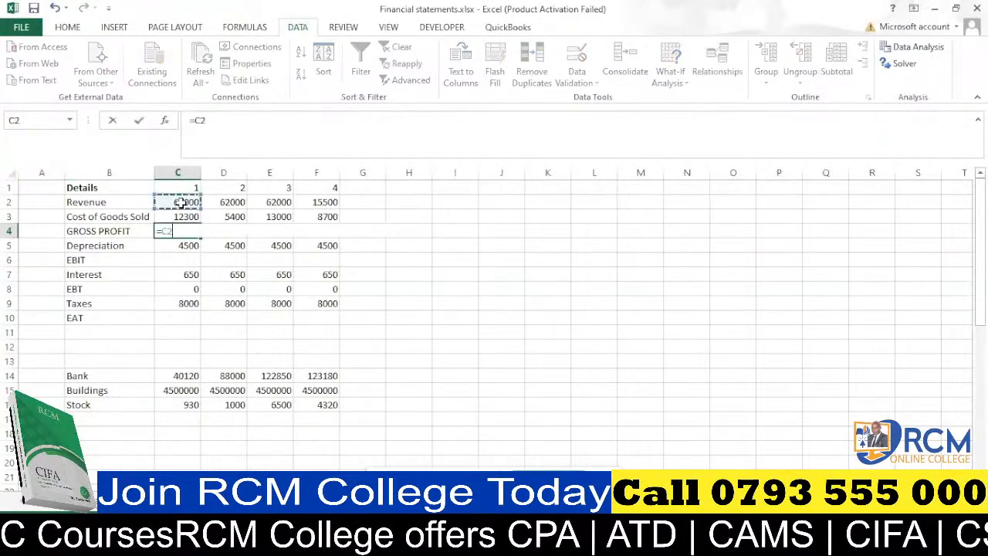
text(-)
click(182, 216)
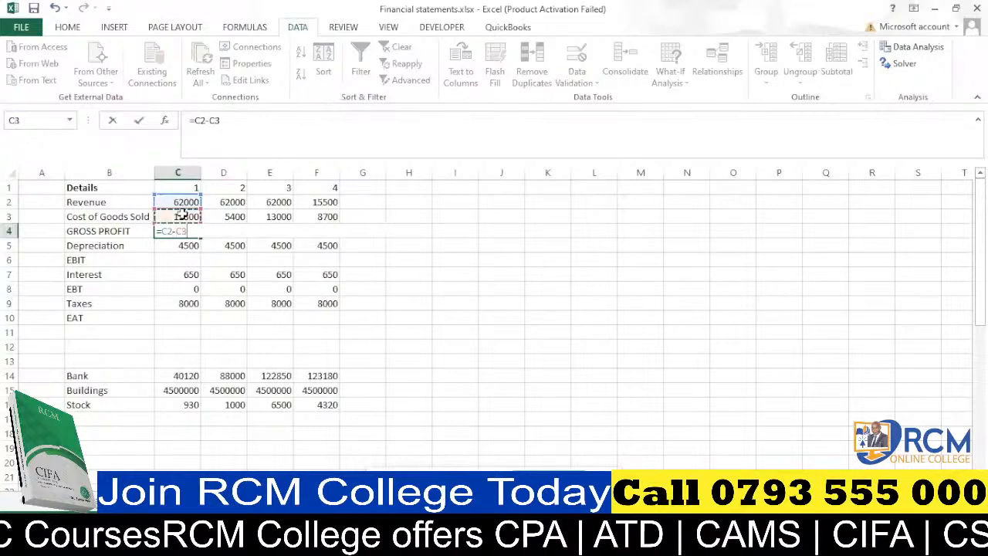
key(Return)
click(189, 232)
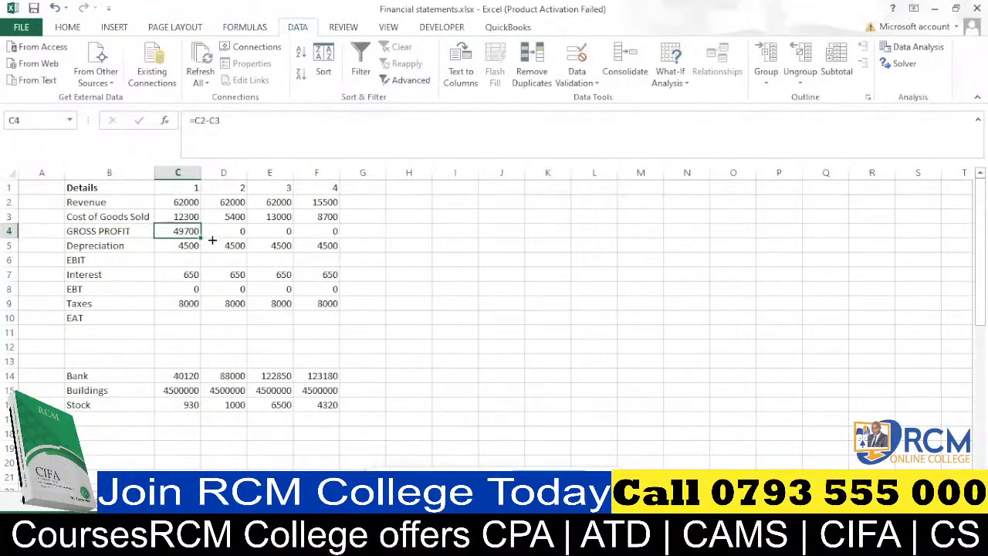
drag(201, 237, 327, 239)
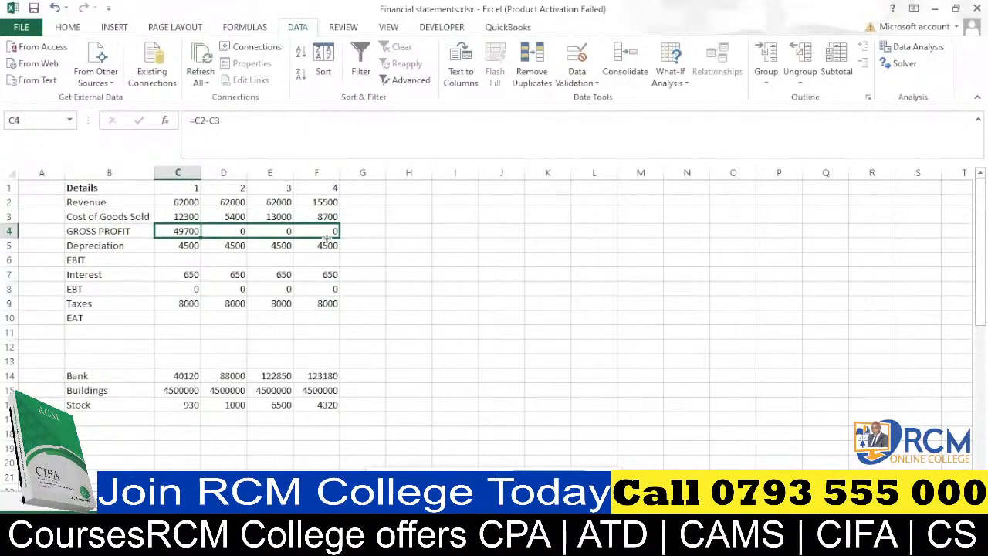
Calculate EBIT in C6 as gross profit minus depreciation, =C4-C5, and fill it across to F6
click(176, 258)
text(=)
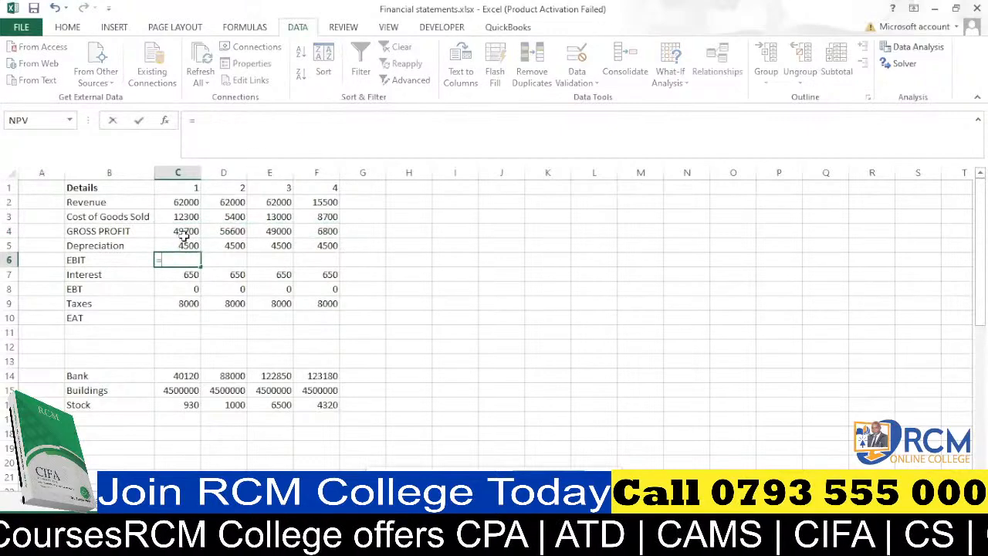
click(179, 231)
text(-)
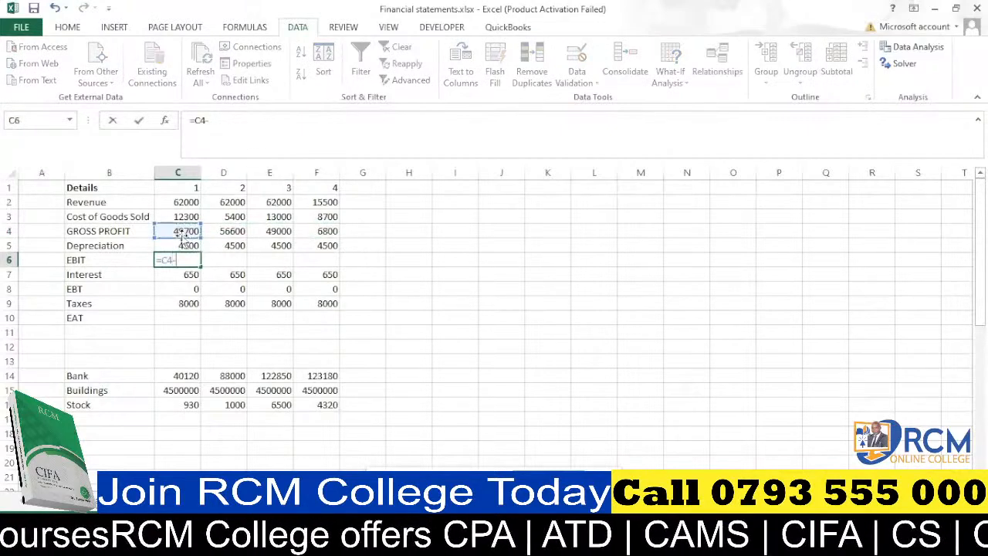
click(182, 245)
key(Return)
click(182, 258)
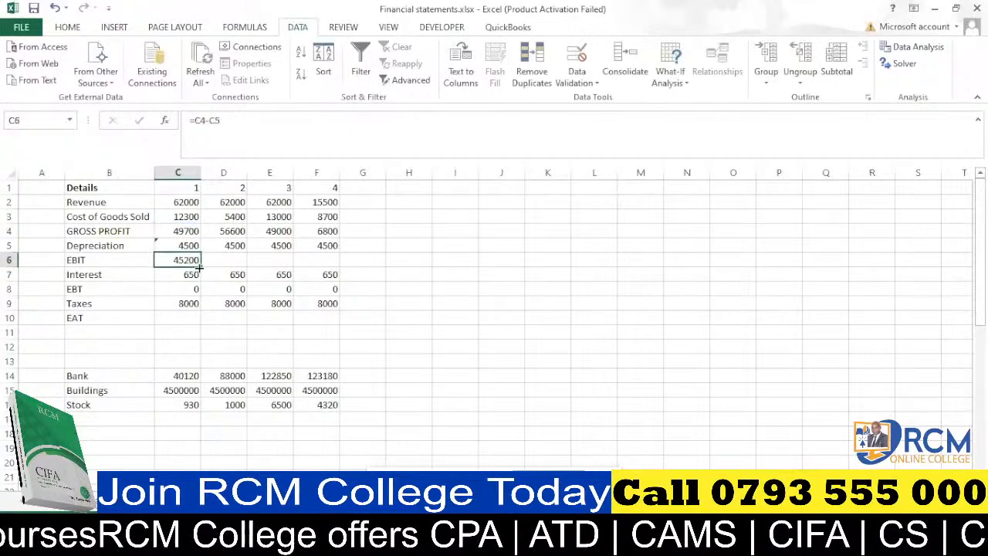
drag(200, 266, 335, 263)
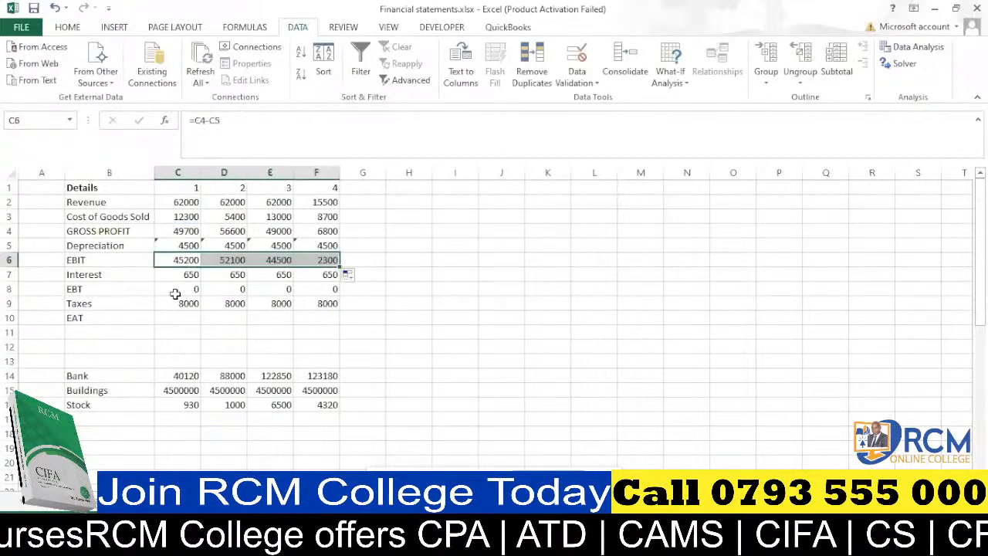
Calculate EBT in C8 as EBIT minus interest, =C6-C7, and fill it across to F8
click(183, 289)
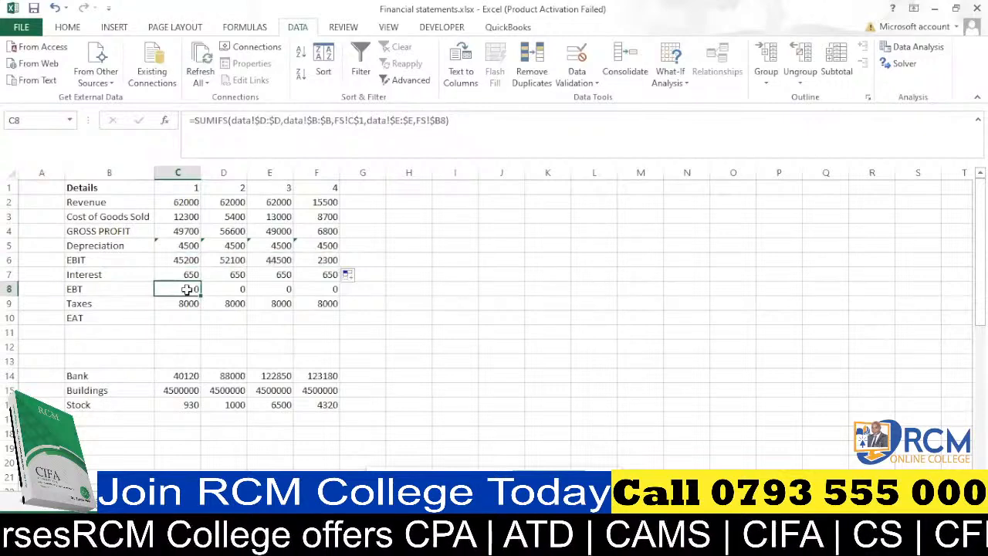
text(=)
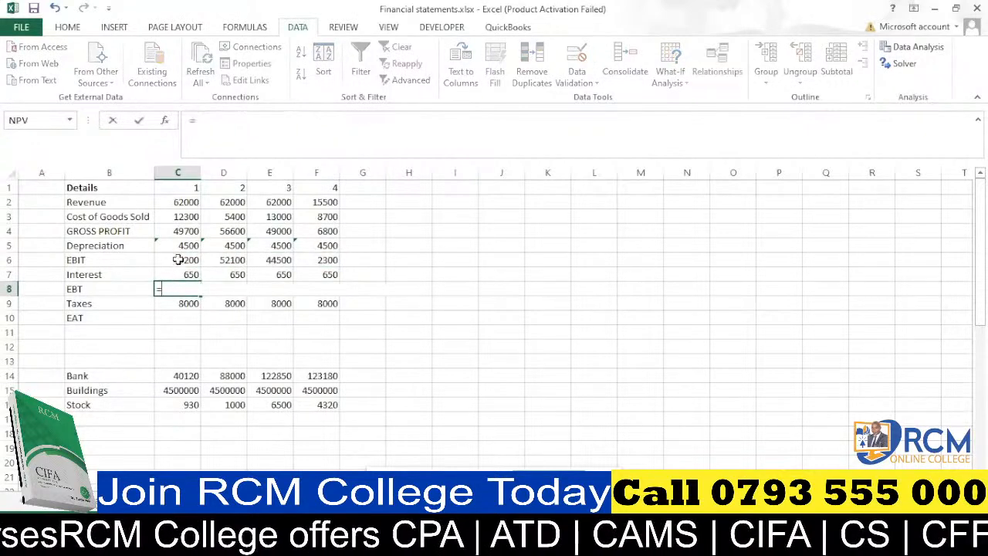
click(177, 259)
text(-)
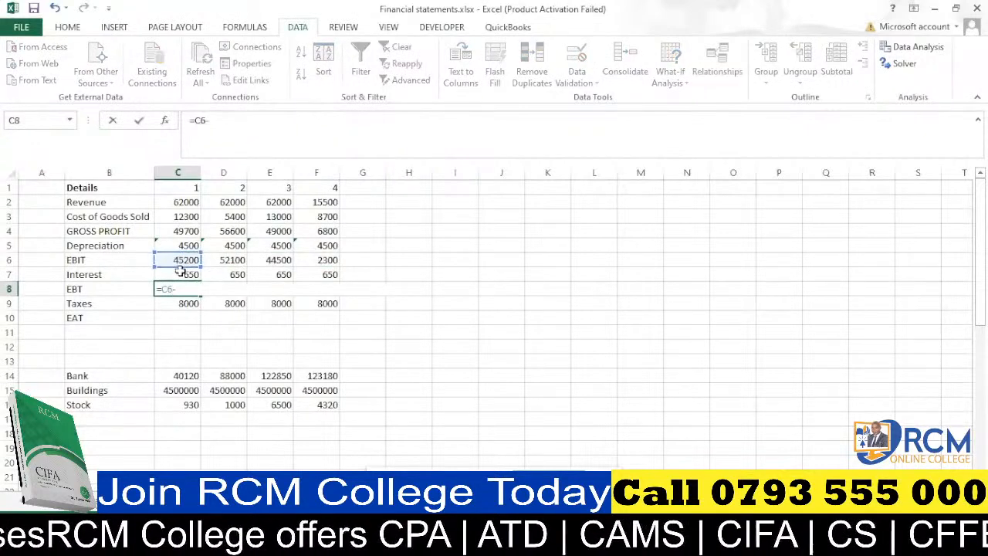
click(180, 274)
key(Return)
click(192, 287)
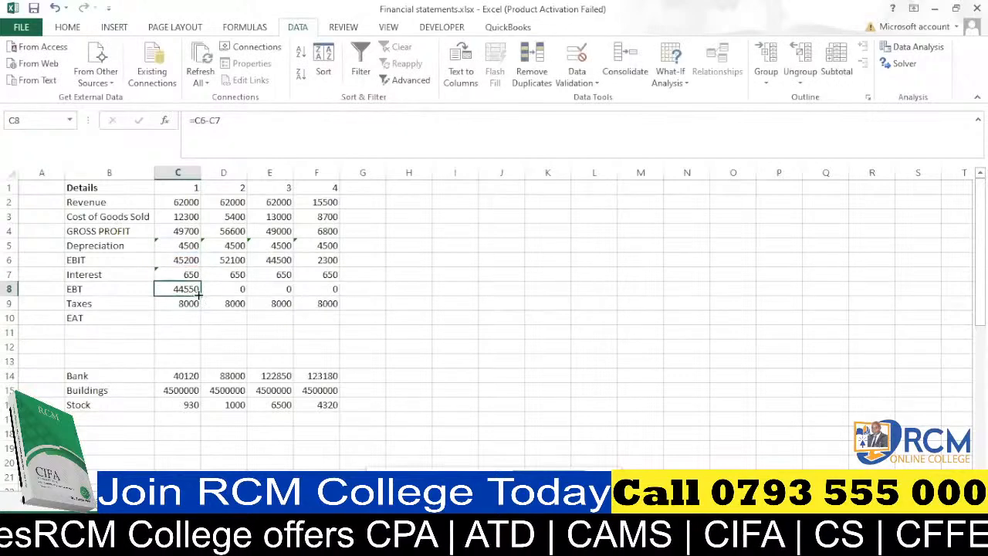
drag(200, 296, 329, 298)
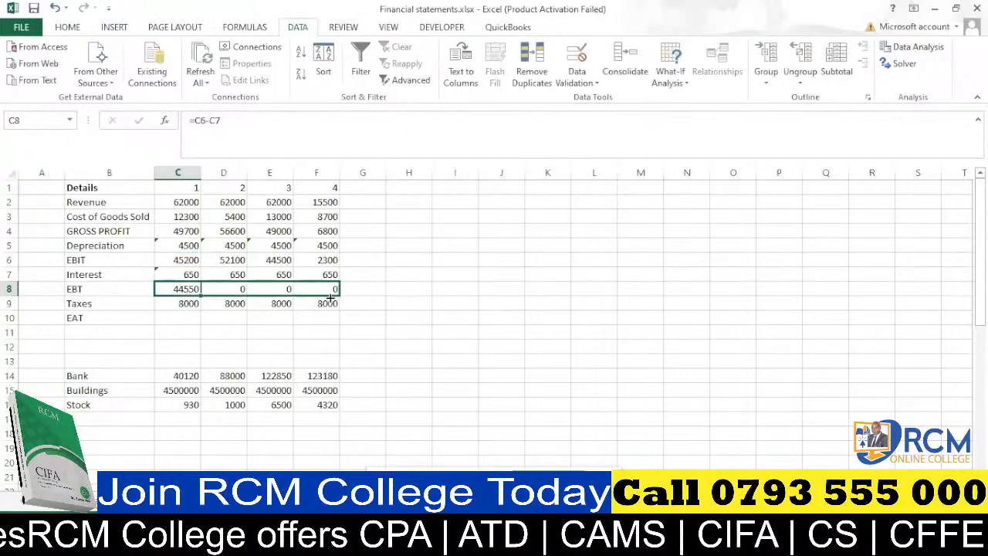
Calculate EAT in C10 as EBT minus taxes, =C8-C9, and fill it across to F10
click(185, 315)
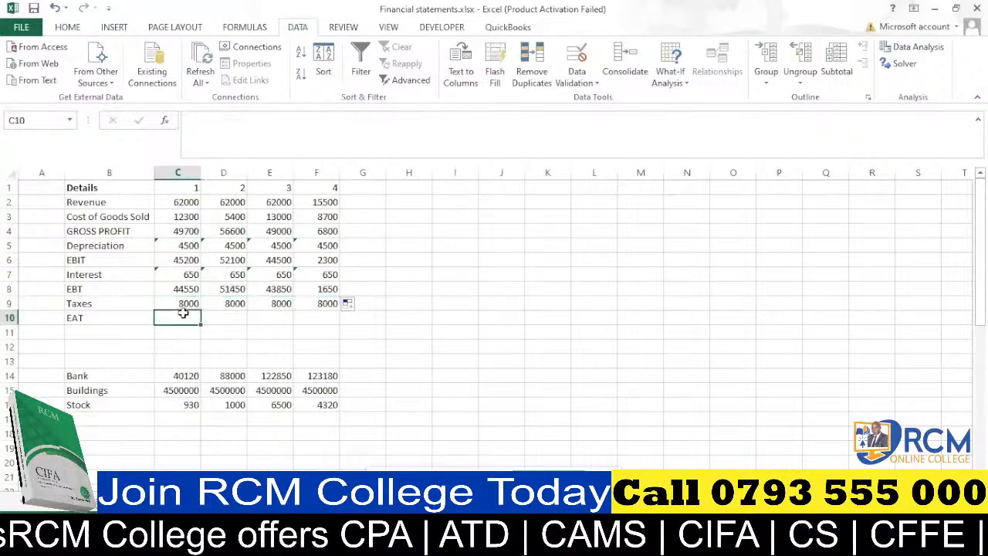
text(=)
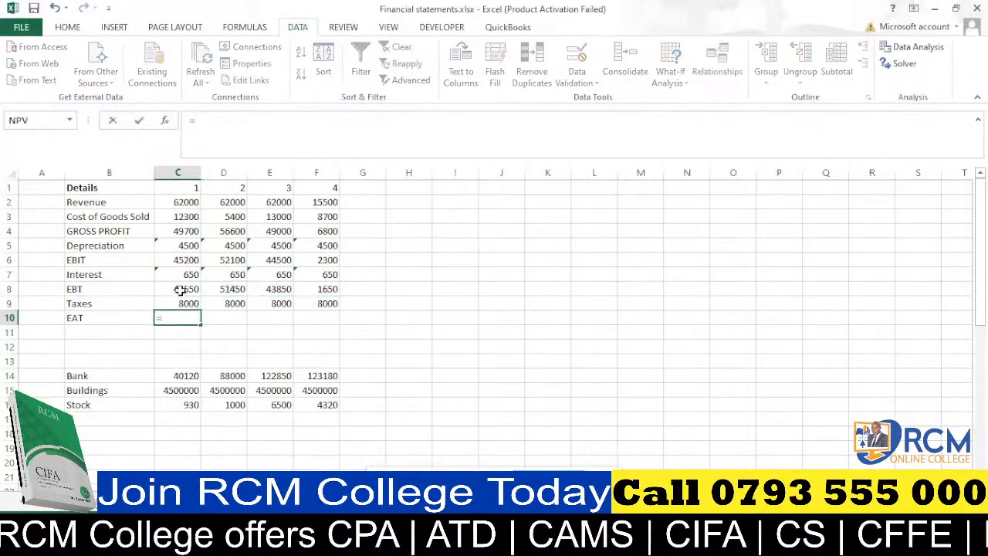
click(179, 288)
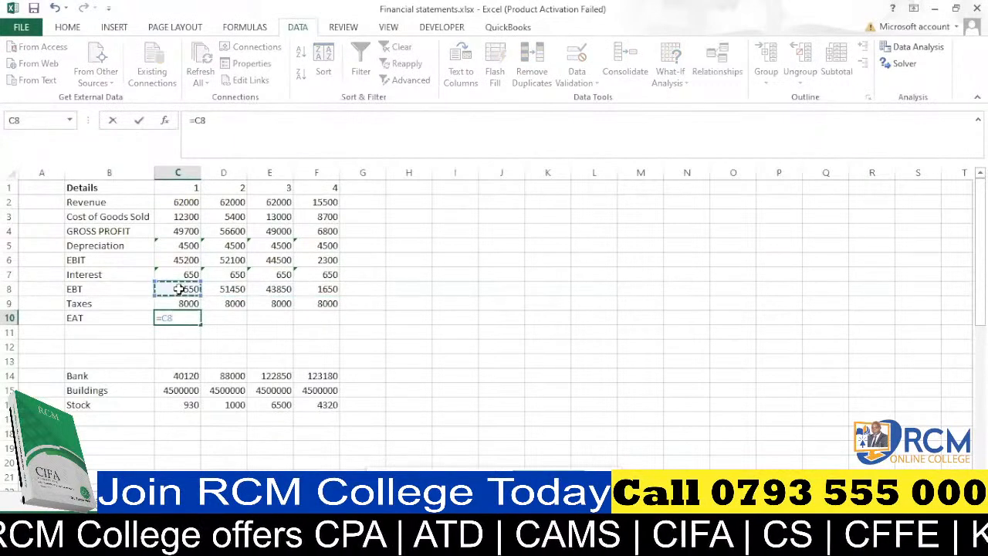
text(-)
click(186, 302)
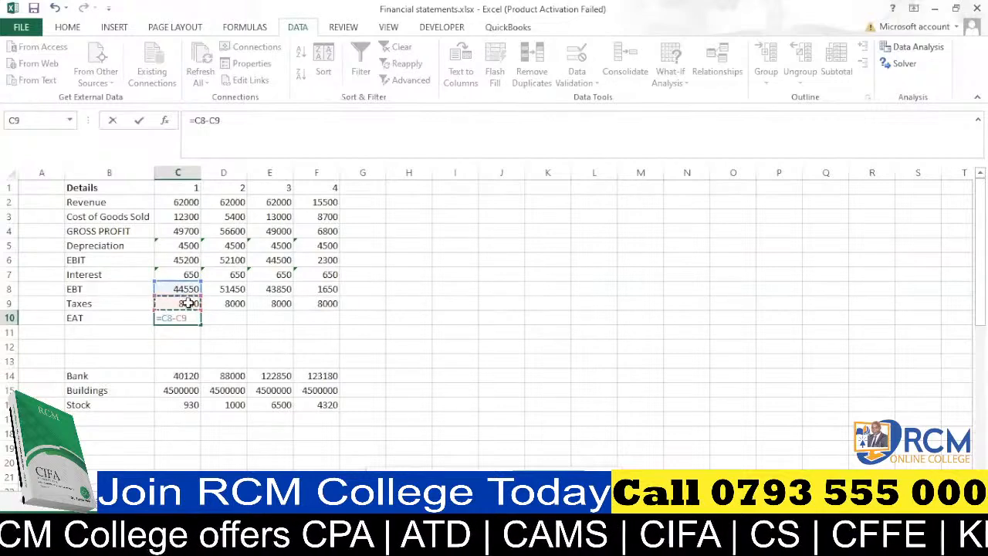
key(Return)
click(197, 321)
drag(200, 325, 326, 325)
Replace the EAT label in B10 with "profit for the year"
scroll(193, 320, down, 1)
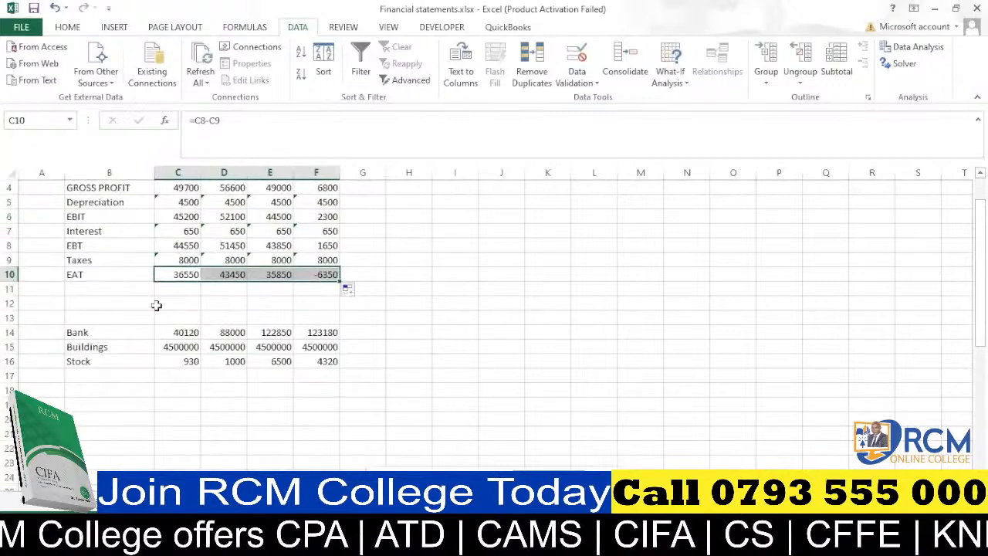
click(82, 276)
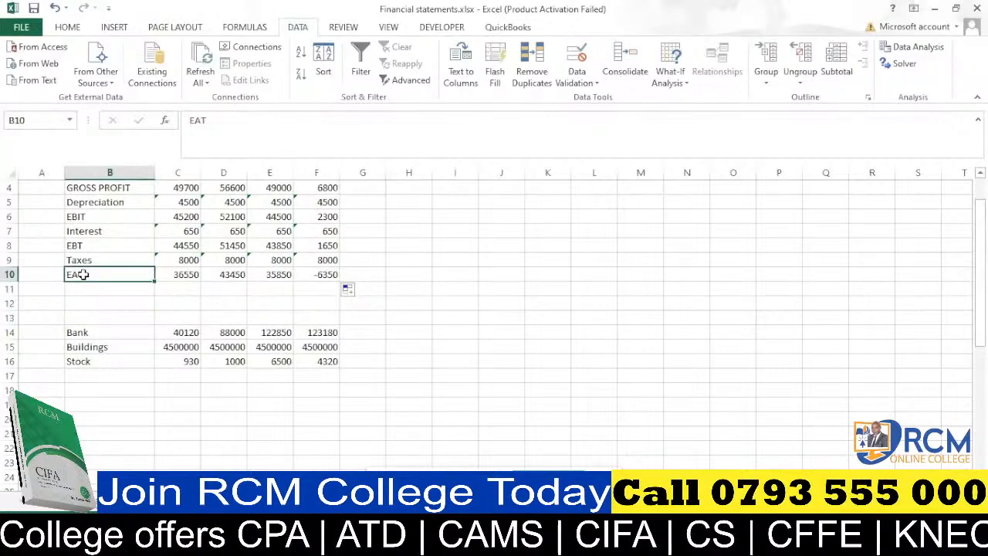
text(pr)
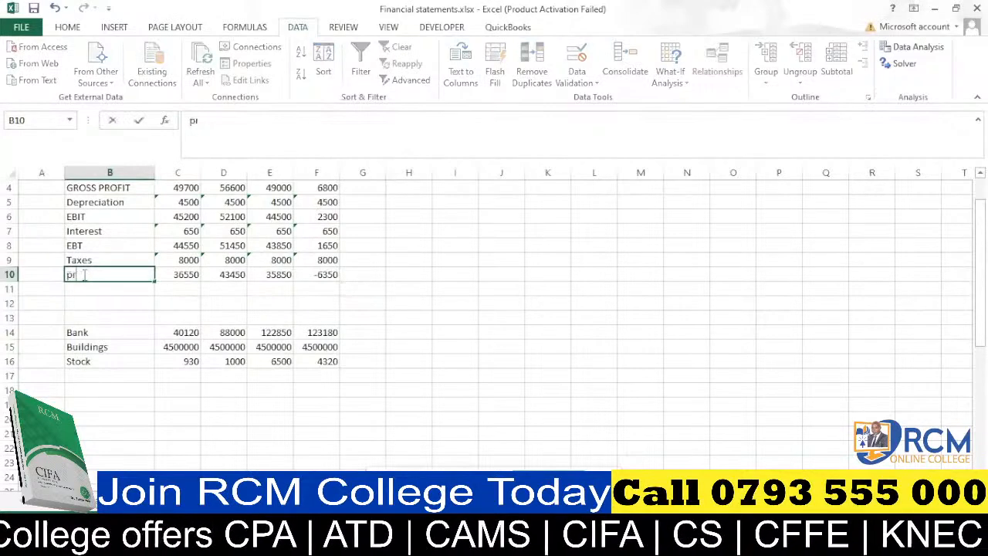
text(ofit for)
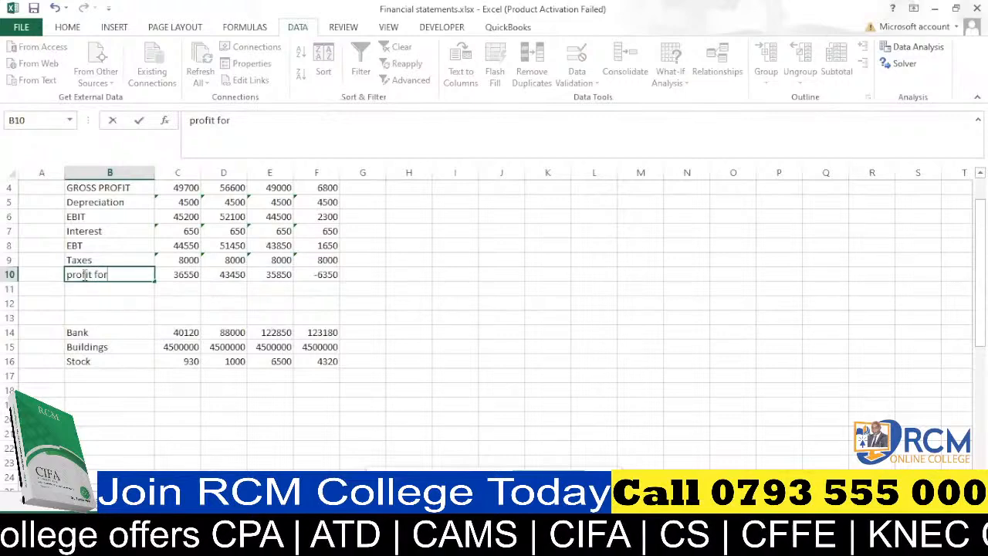
text( the year)
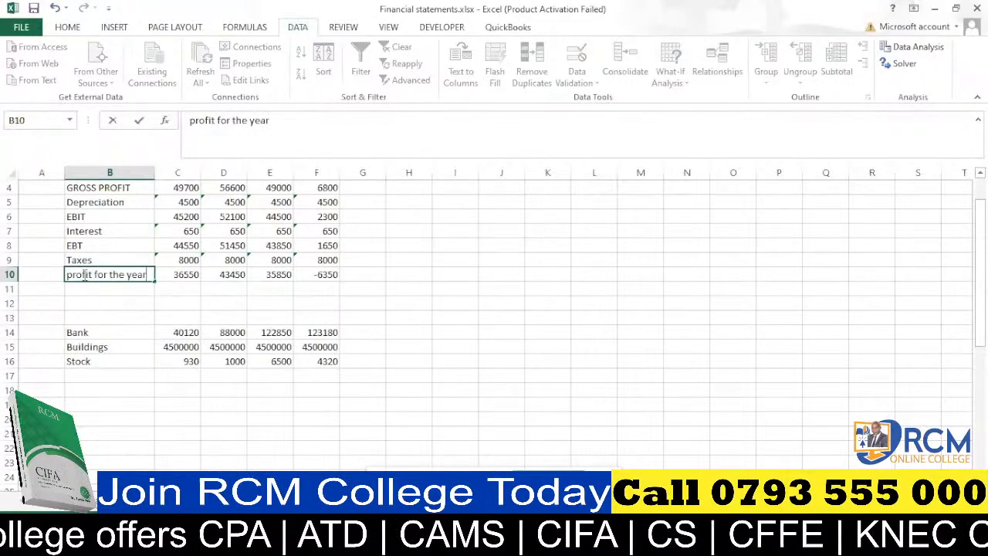
click(108, 303)
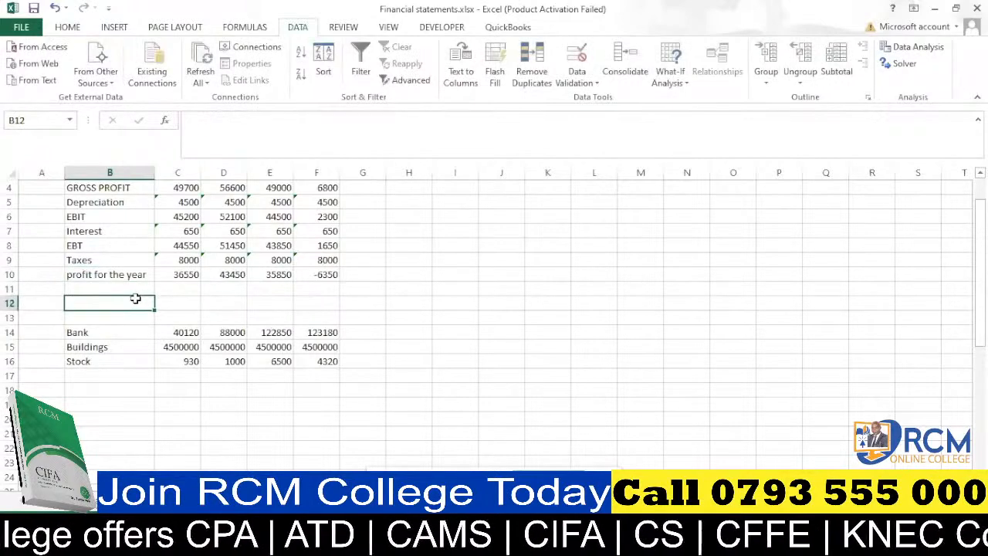
Enter the label "Retained earnings" in B11 and the opening value 0 in C11
click(118, 290)
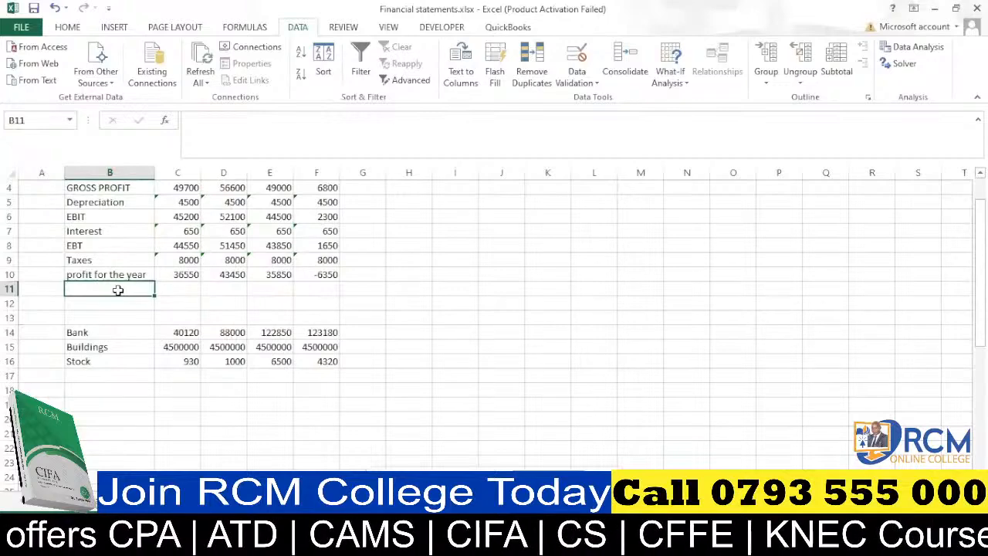
text(Reta)
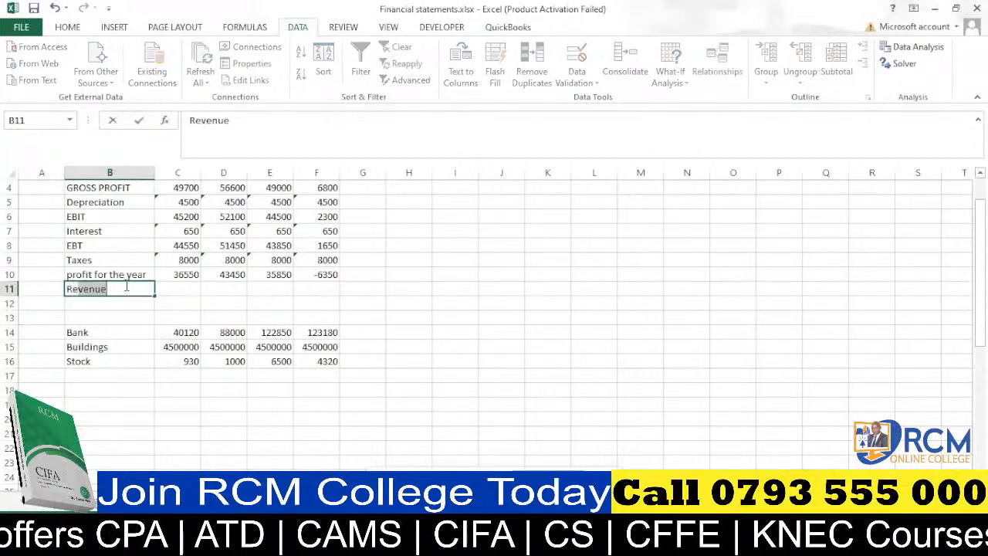
text(ined)
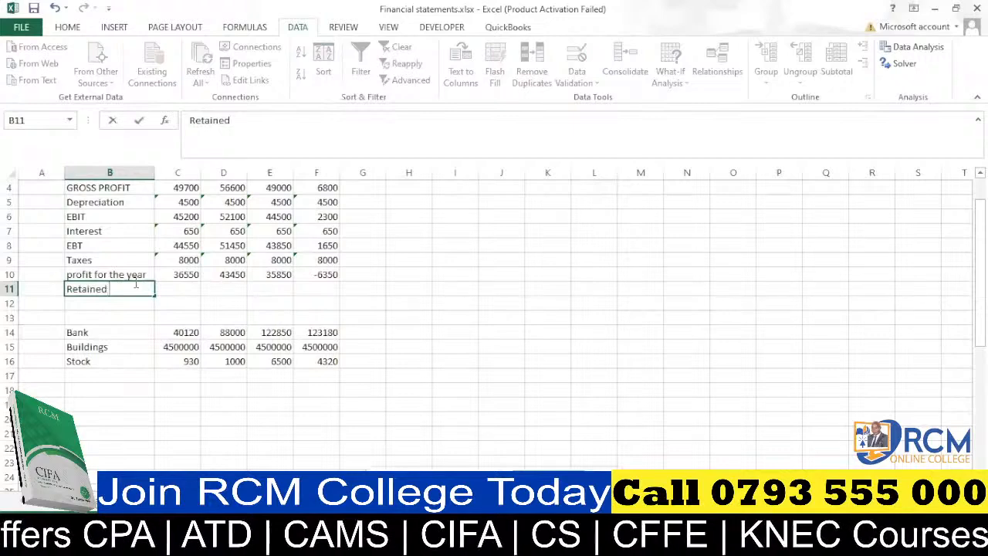
text( earnings)
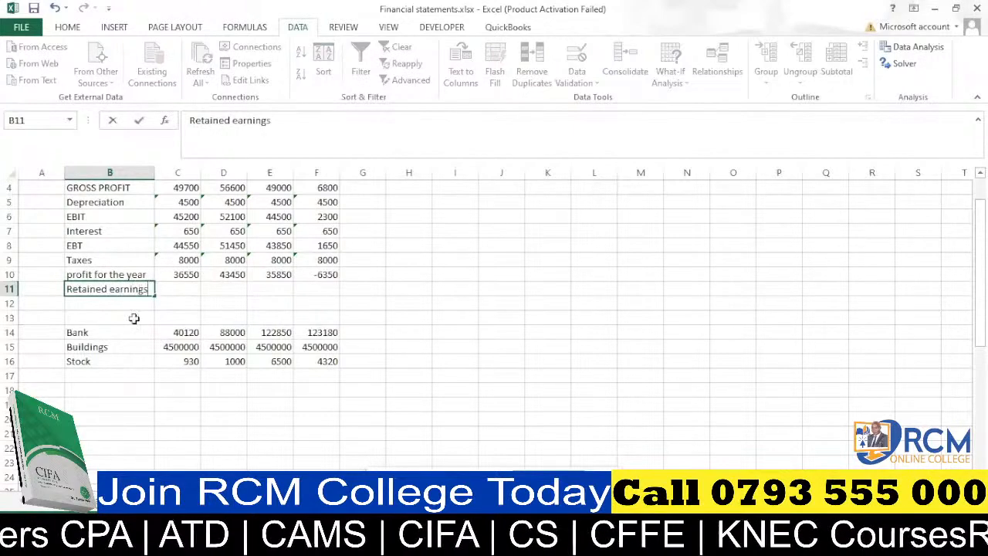
key(Return)
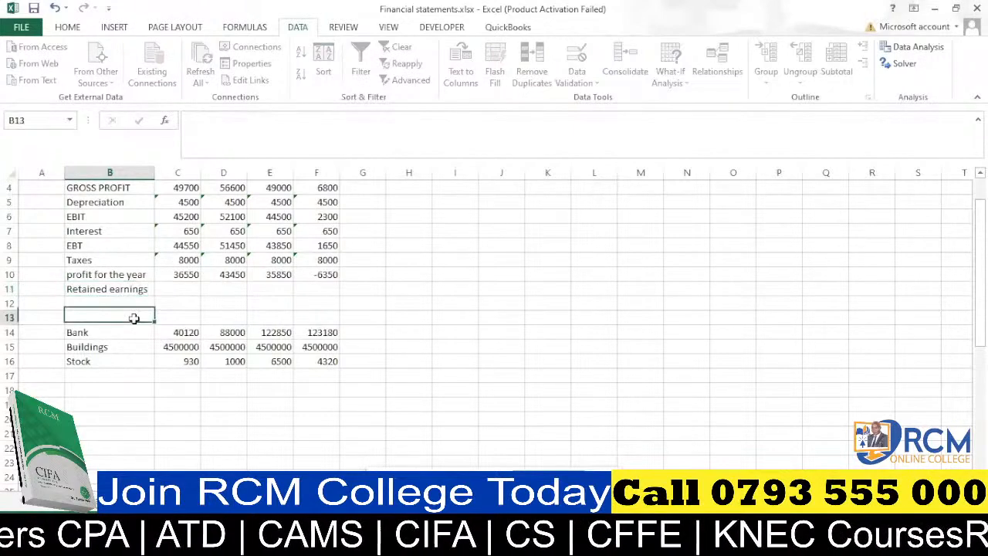
click(176, 289)
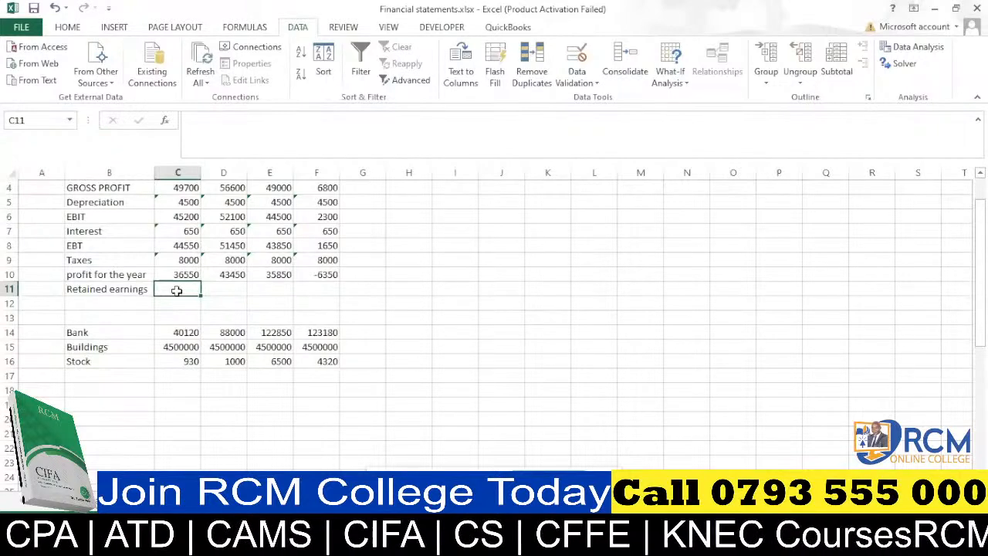
text(0)
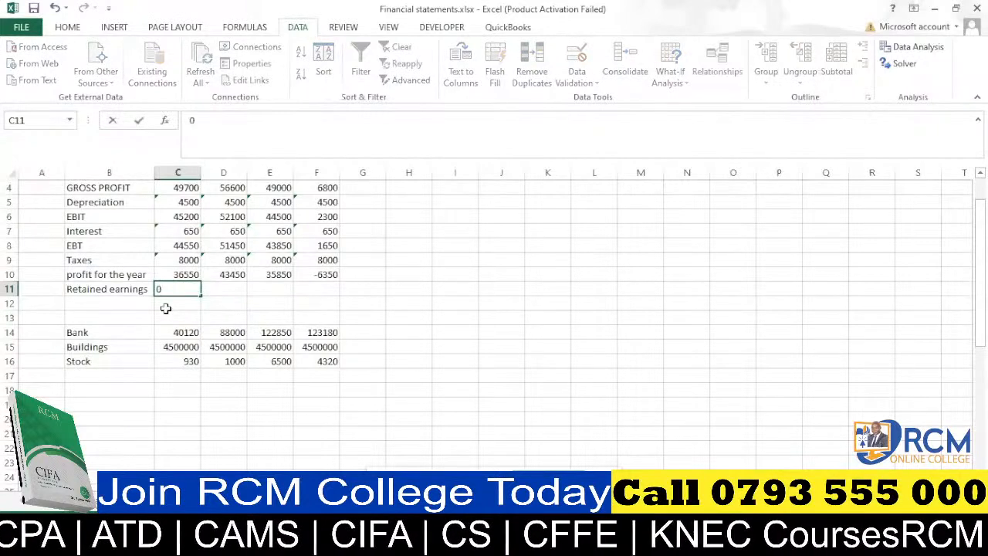
key(Return)
Extend the B11 label to "Retained earnings b/d" and autofit the width of column B
click(144, 290)
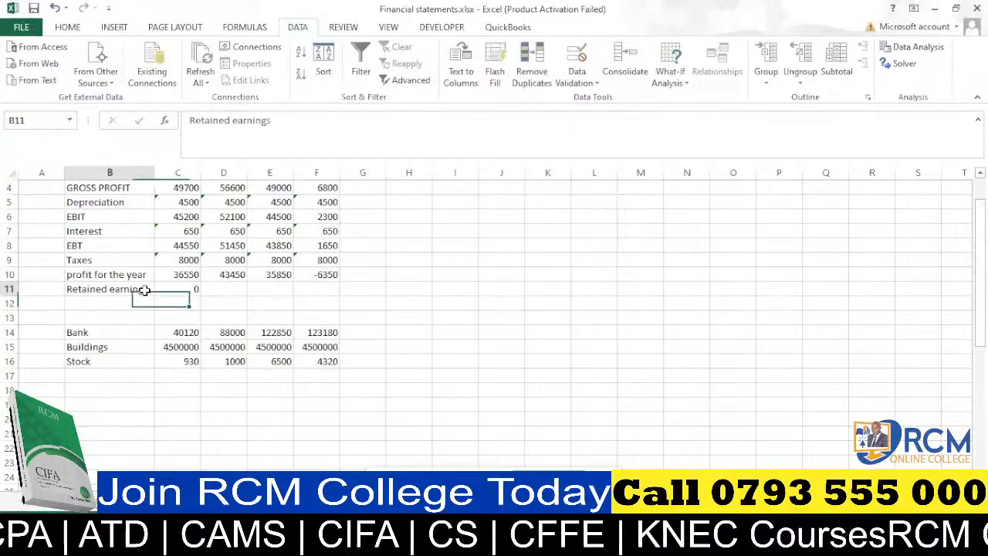
click(281, 126)
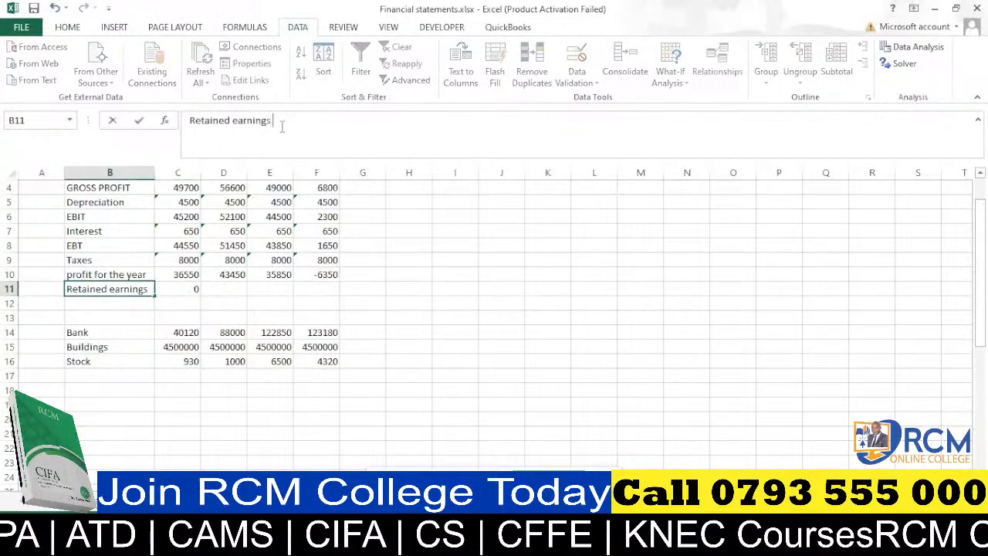
text(b/d)
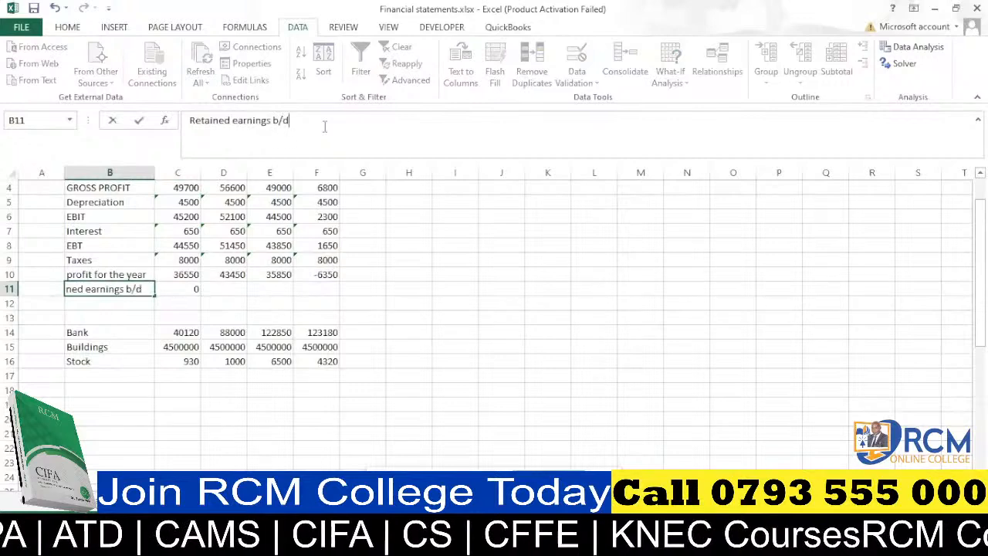
click(177, 301)
double_click(154, 171)
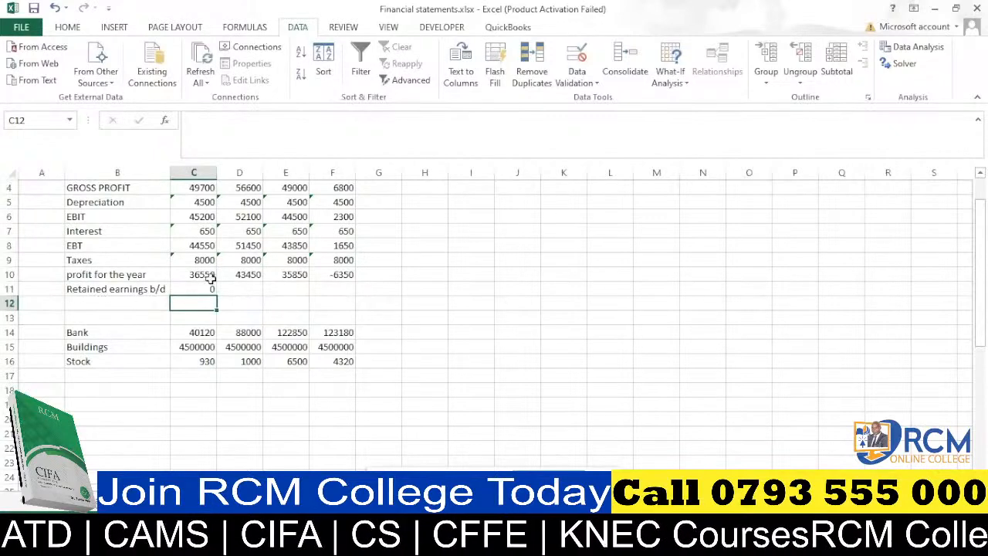
Enter the label "Retained earnings c/d" in B12
scroll(247, 215, up, 1)
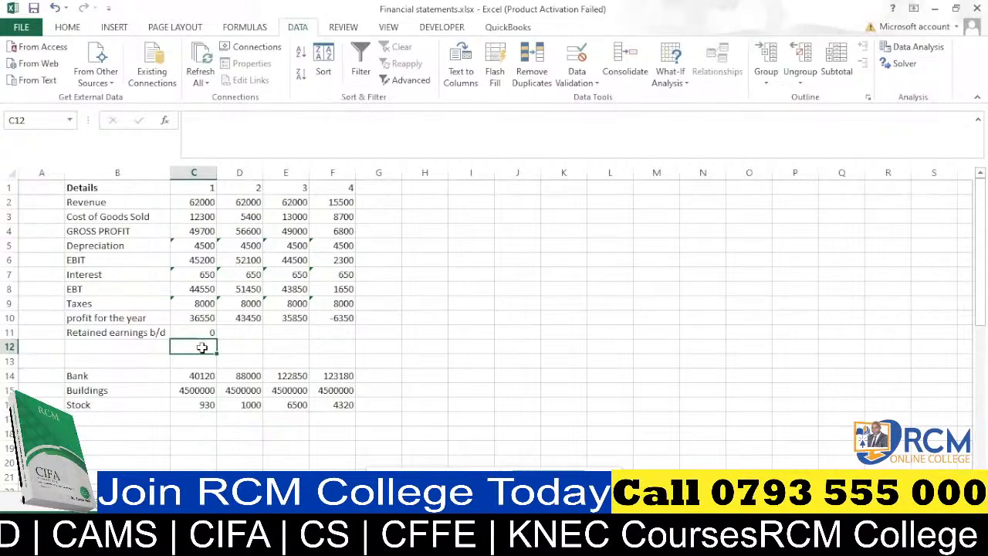
click(108, 346)
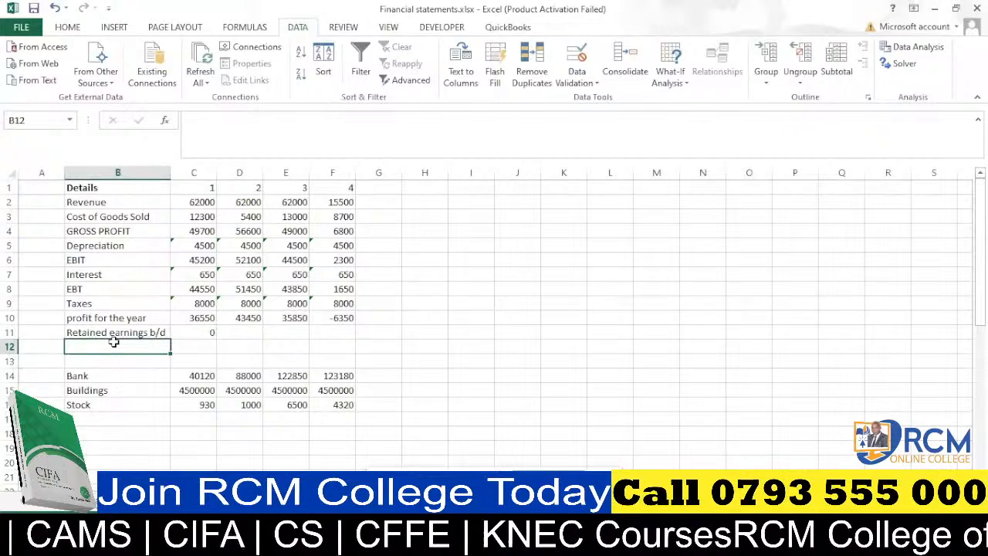
text(Re)
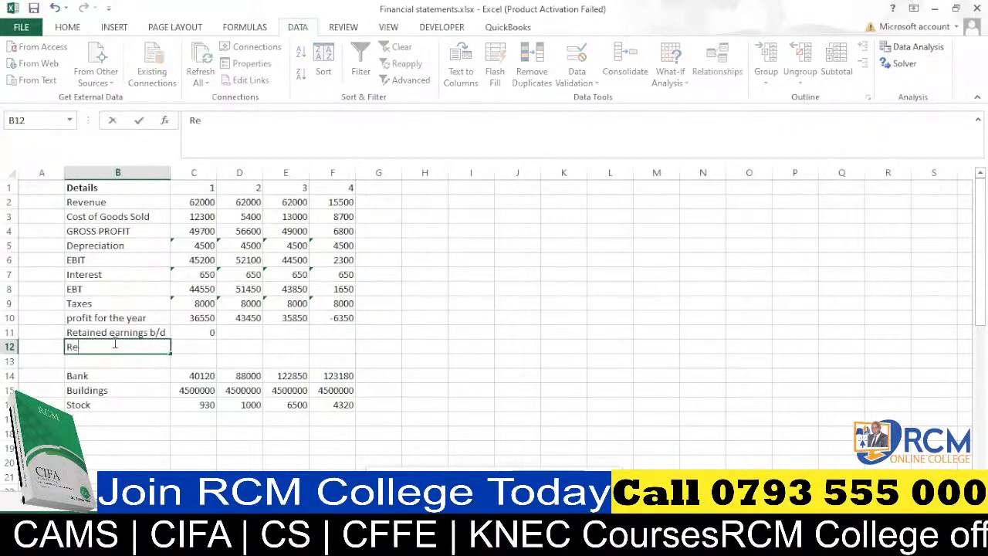
text(tained earnings b/d)
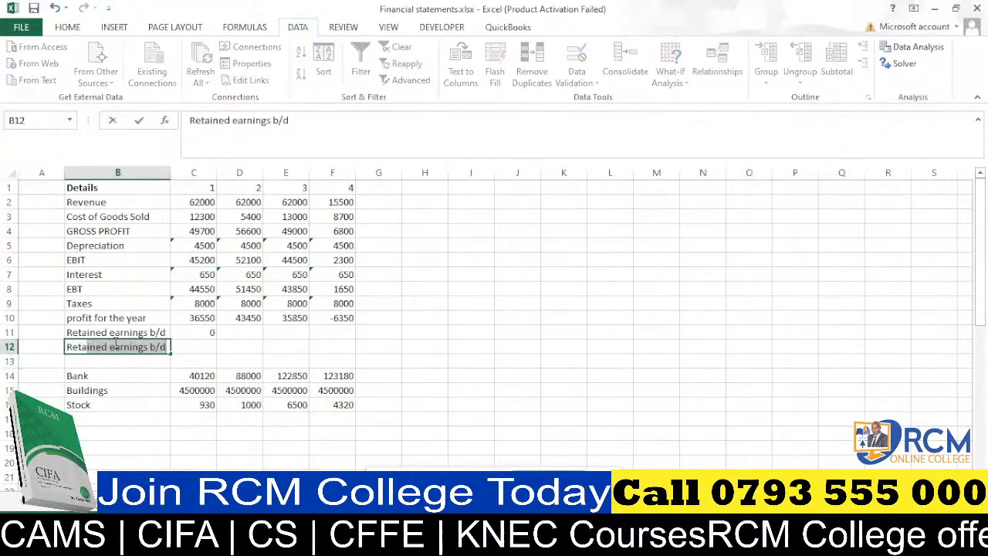
click(154, 347)
key(BackSpace)
text(c)
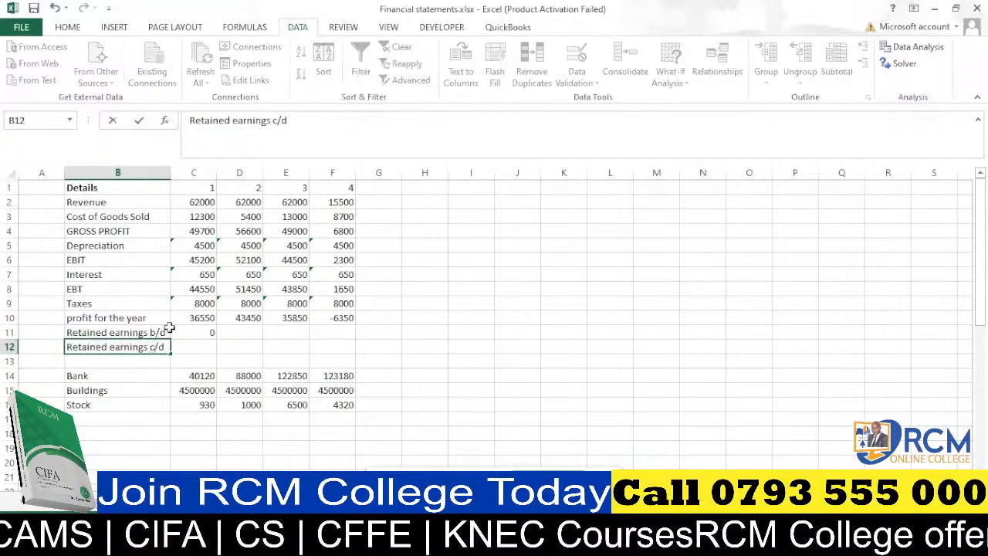
key(Return)
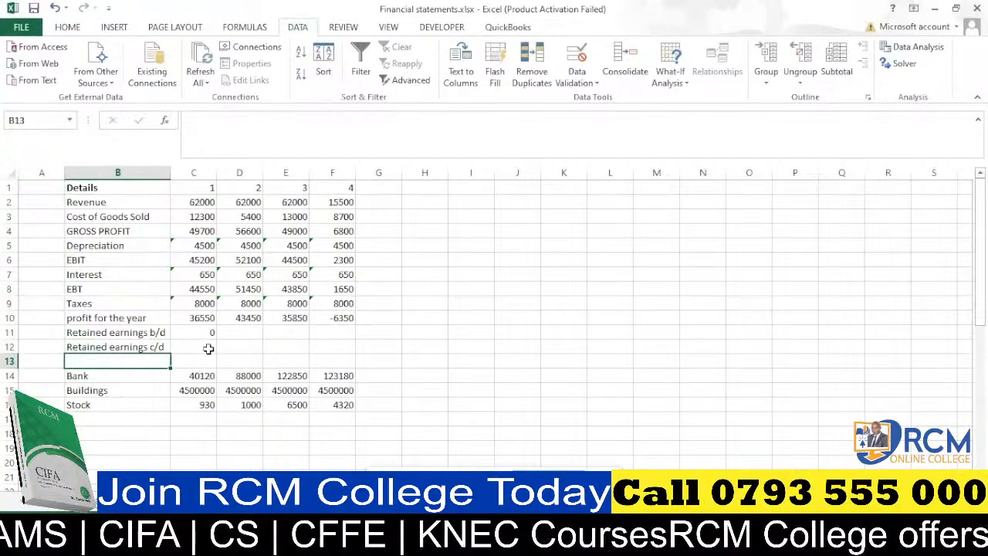
click(206, 347)
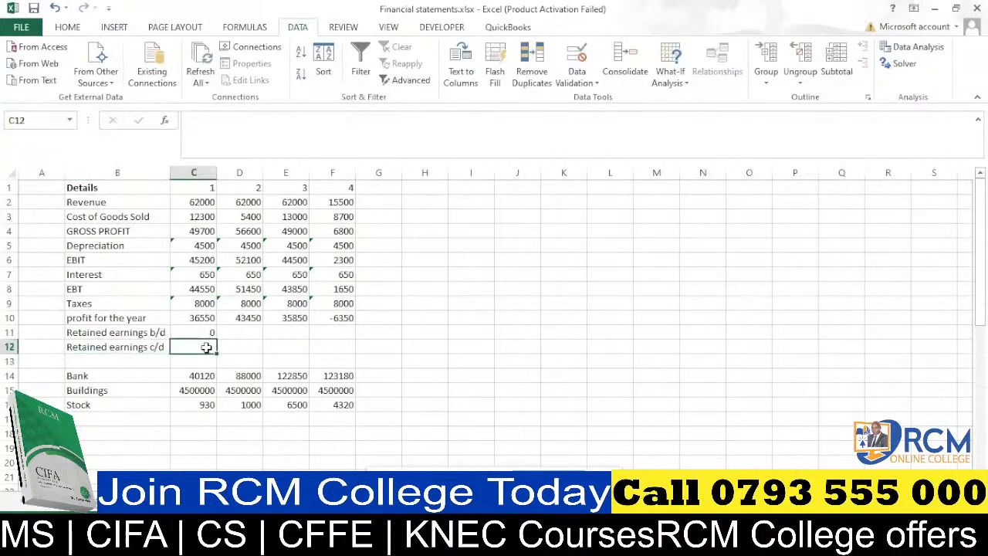
text(=)
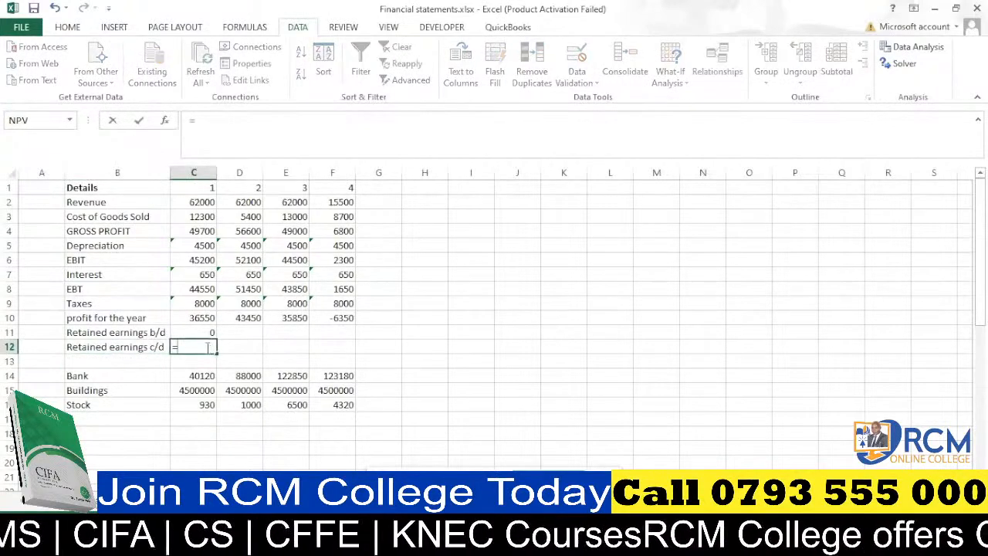
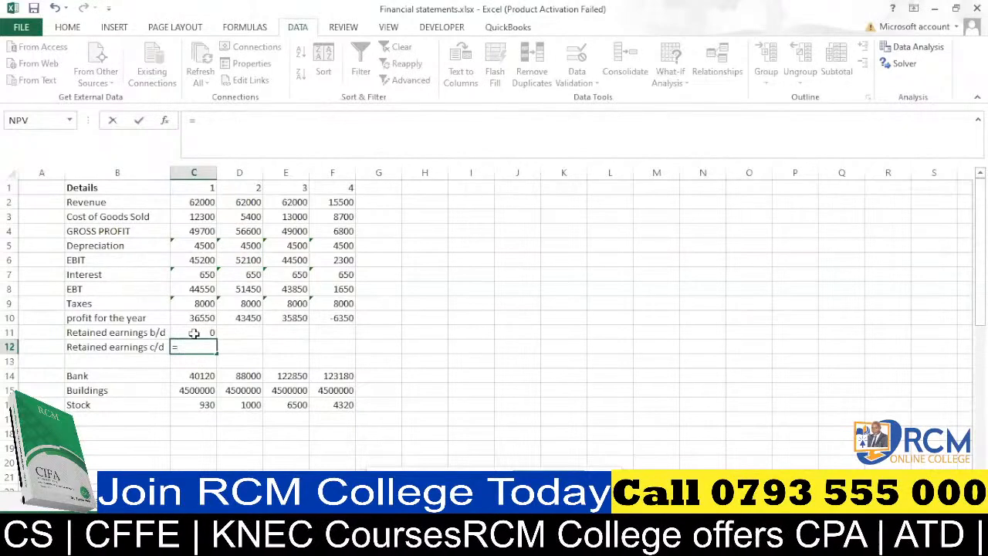
key(BackSpace)
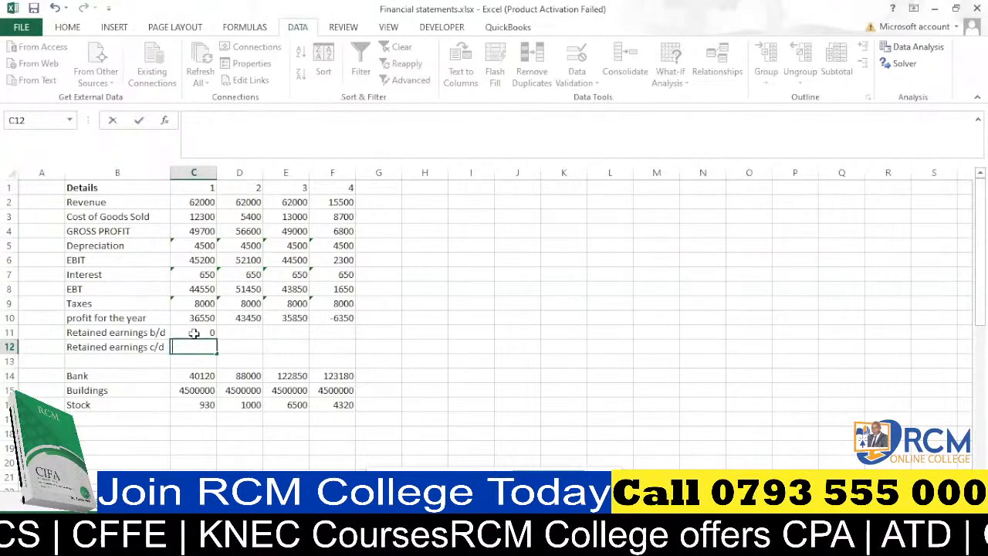
key(Escape)
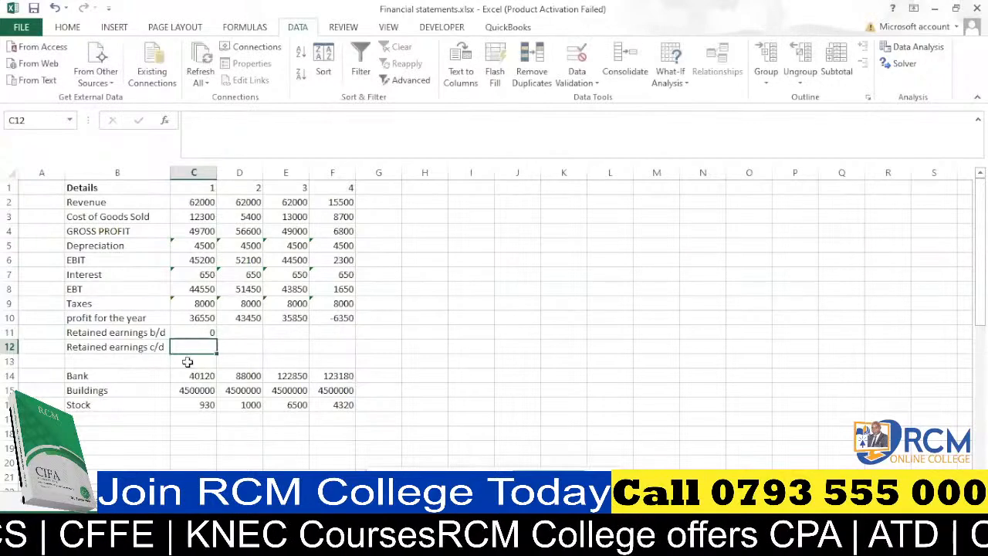
click(194, 361)
Total C10:C11 in C12 with a SUM formula and fill it across the Retained earnings c/d row to F12
click(195, 347)
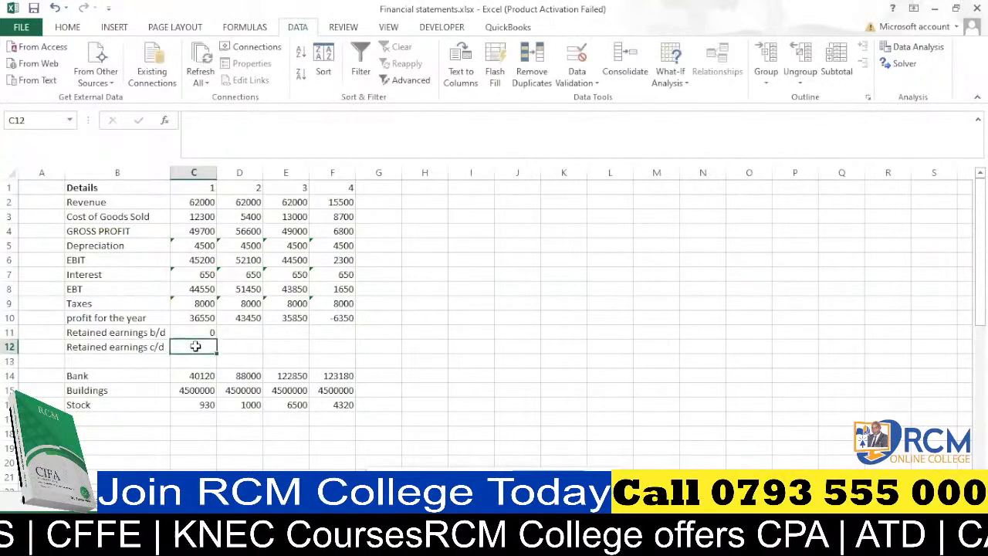
key(alt+equal)
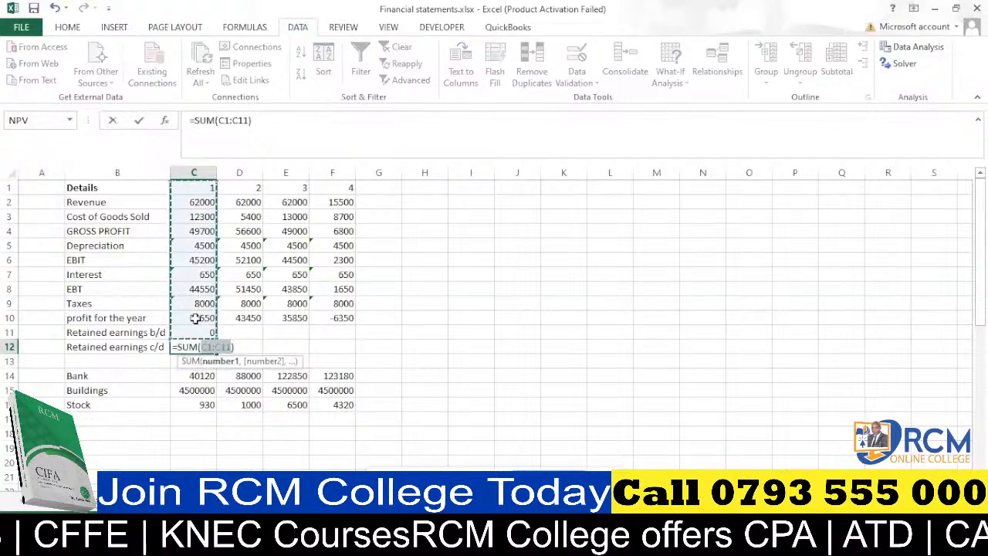
drag(195, 318, 199, 331)
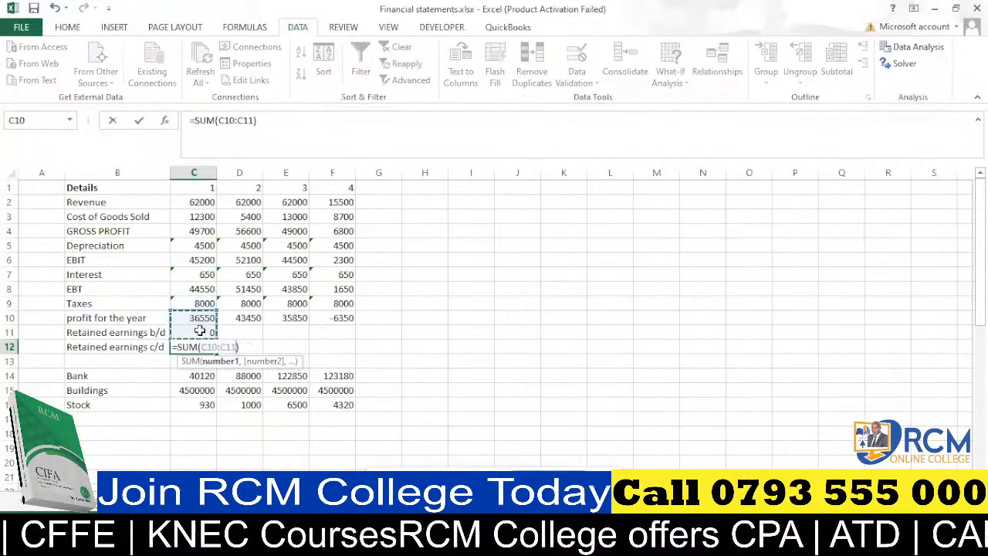
key(Return)
click(202, 347)
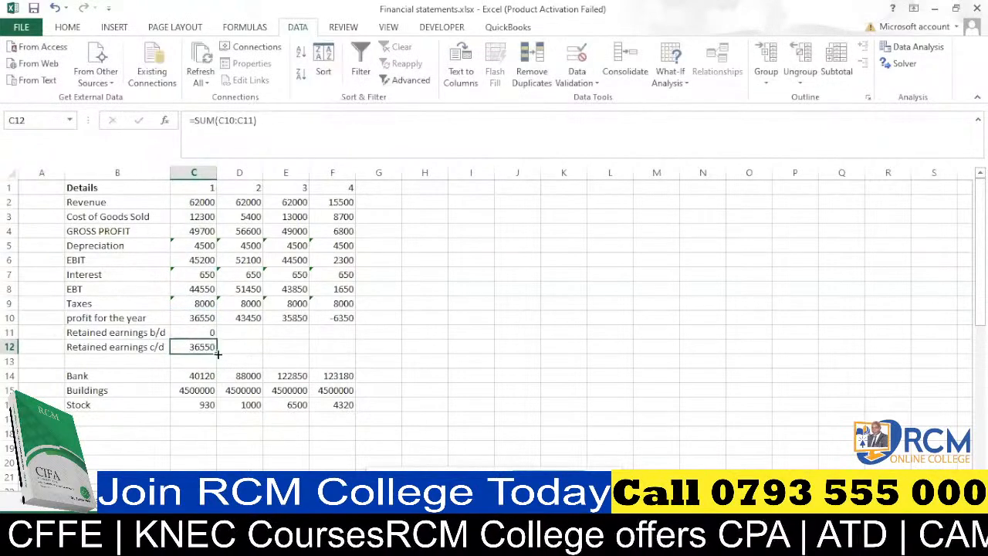
drag(217, 353, 350, 348)
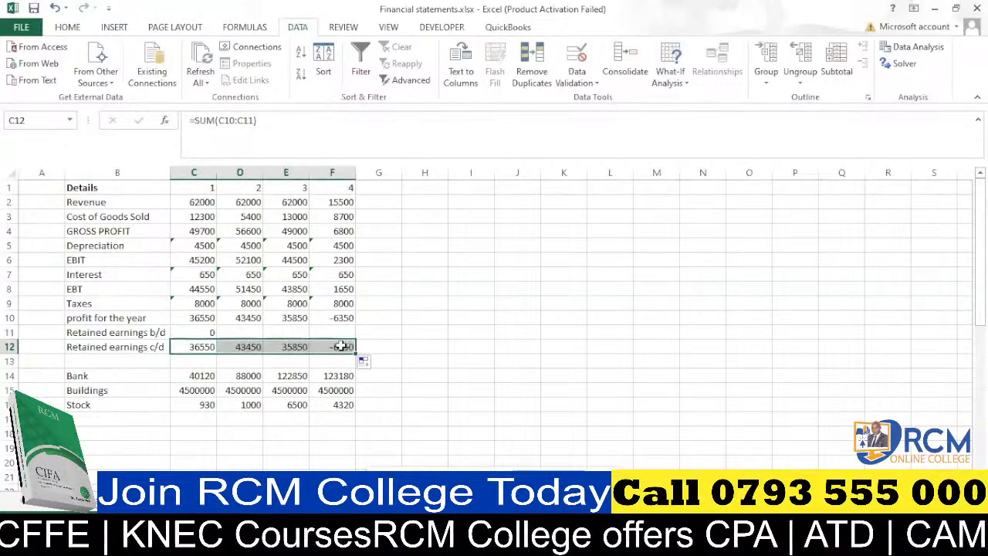
Link D11 to the prior month's retained earnings c/d with =C12 and fill the formula across to F11
click(248, 332)
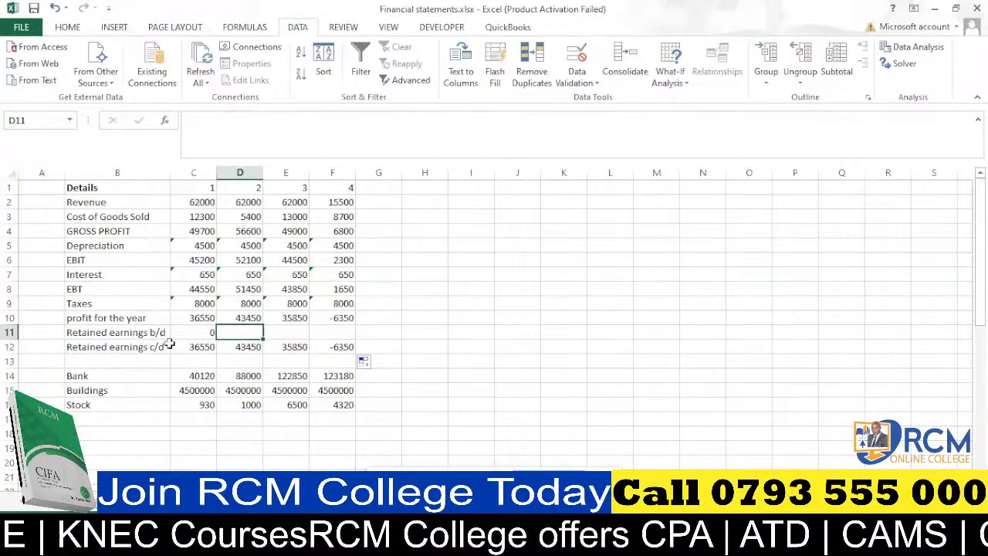
text(=)
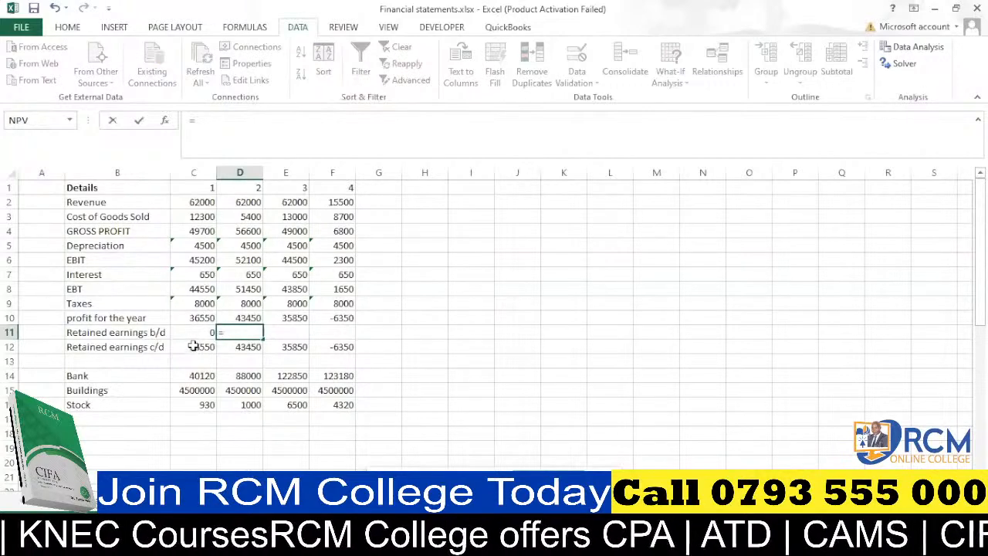
click(191, 347)
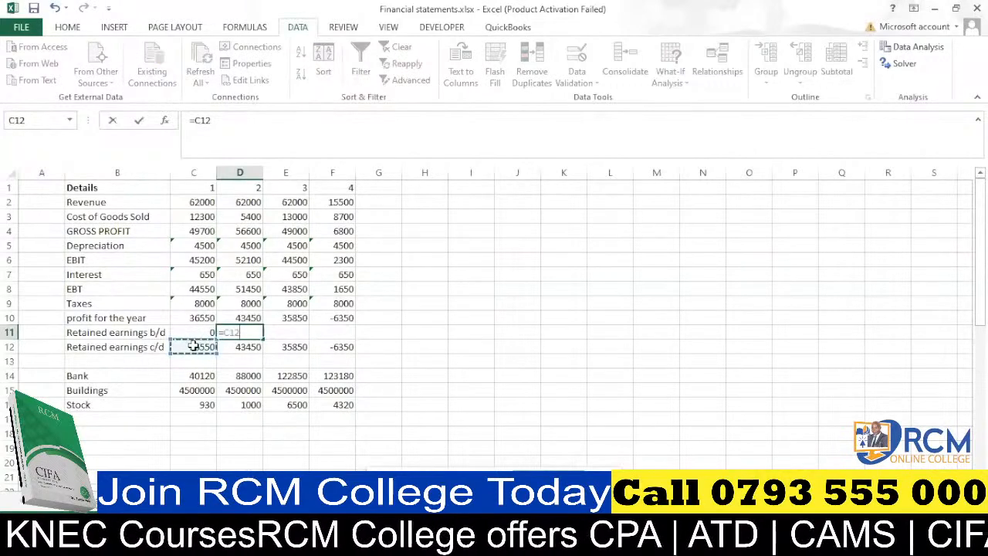
key(Return)
click(247, 332)
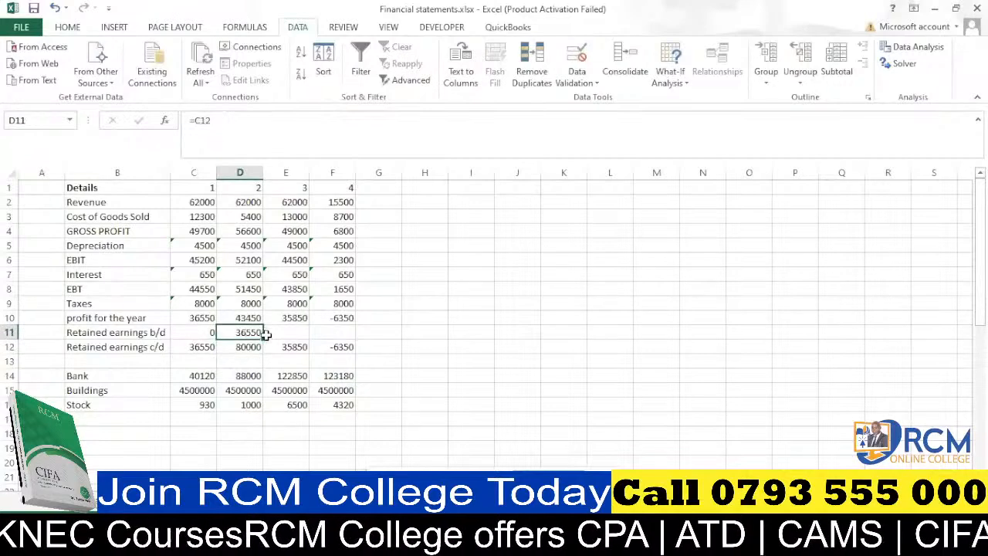
drag(263, 339, 339, 335)
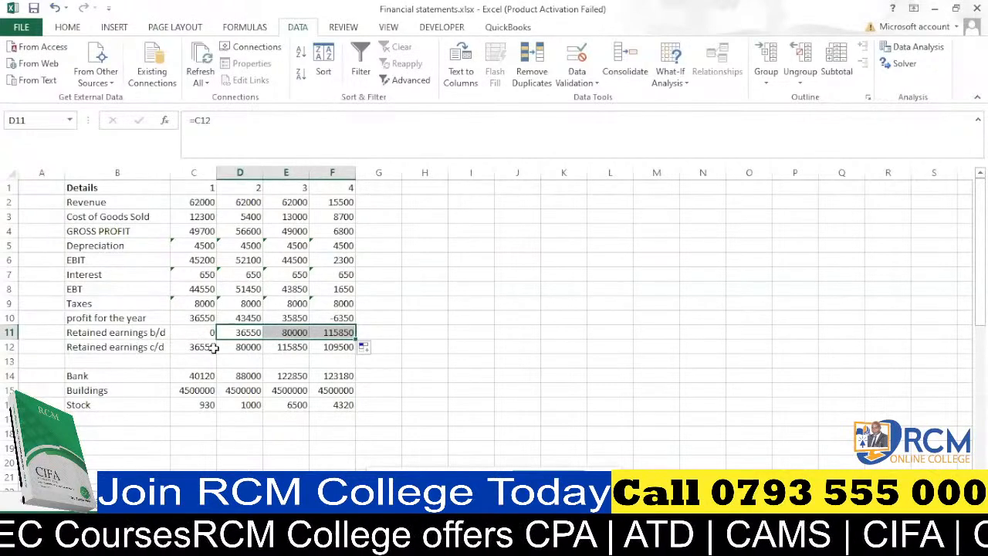
Insert four blank rows at row 13, between Retained earnings c/d and the Bank row
scroll(89, 332, down, 1)
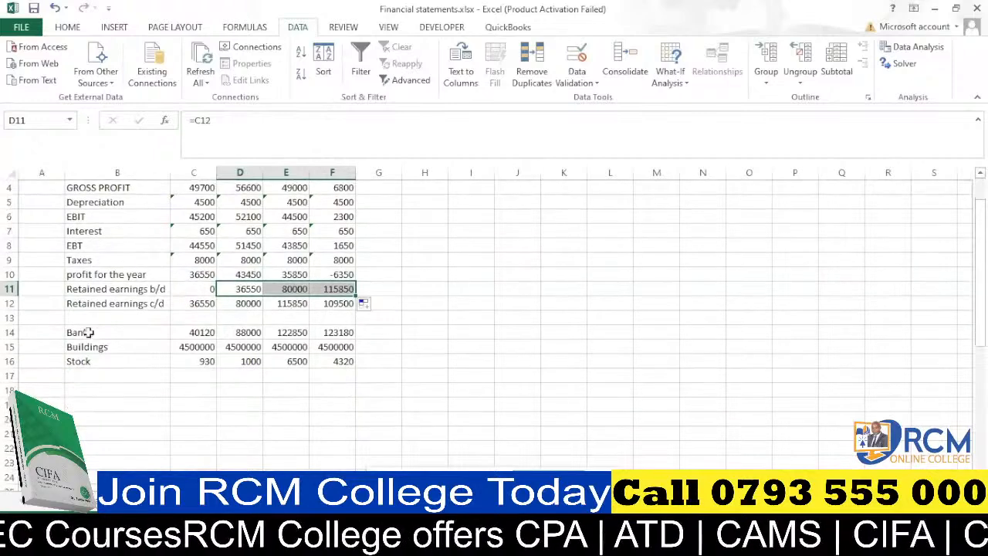
click(8, 318)
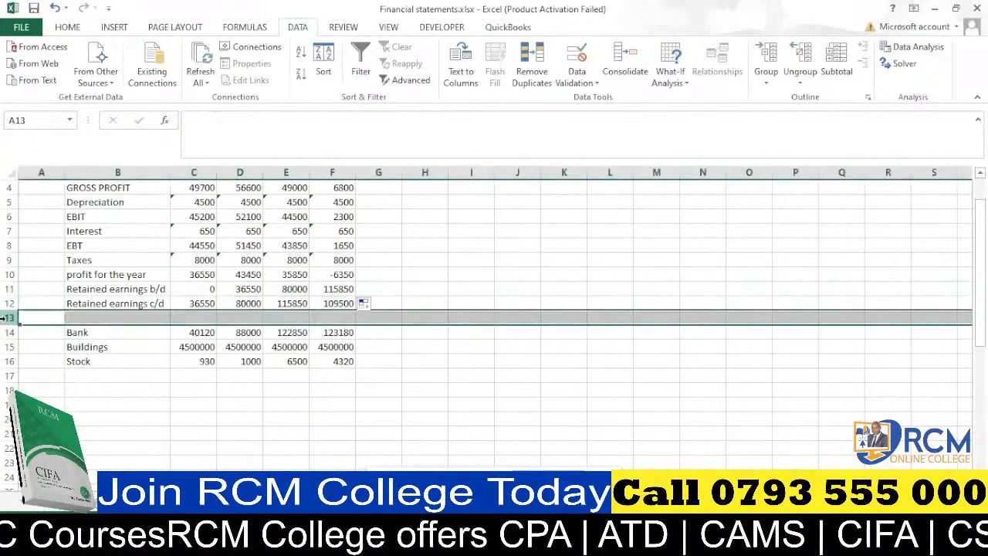
key(ctrl+plus)
key(ctrl+plus)
key(ctrl+plus)
key(ctrl+plus)
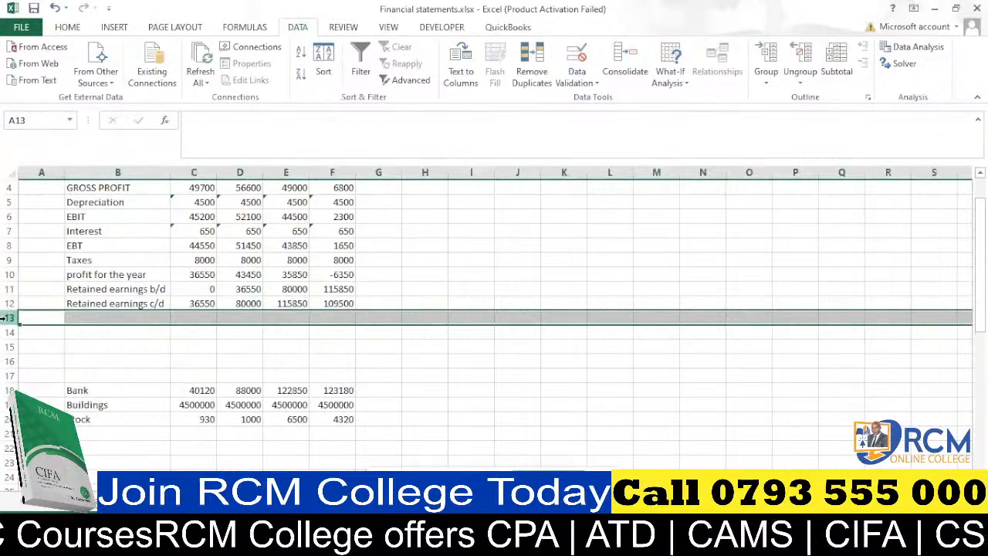
Apply a Top and Double Bottom Border to the Retained earnings c/d row, B12:F12
drag(81, 303, 320, 306)
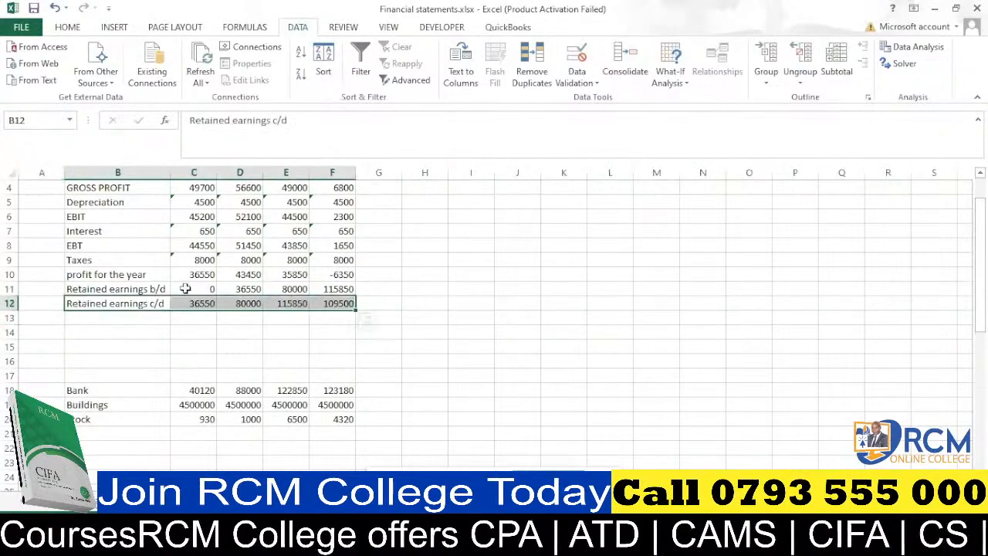
click(67, 30)
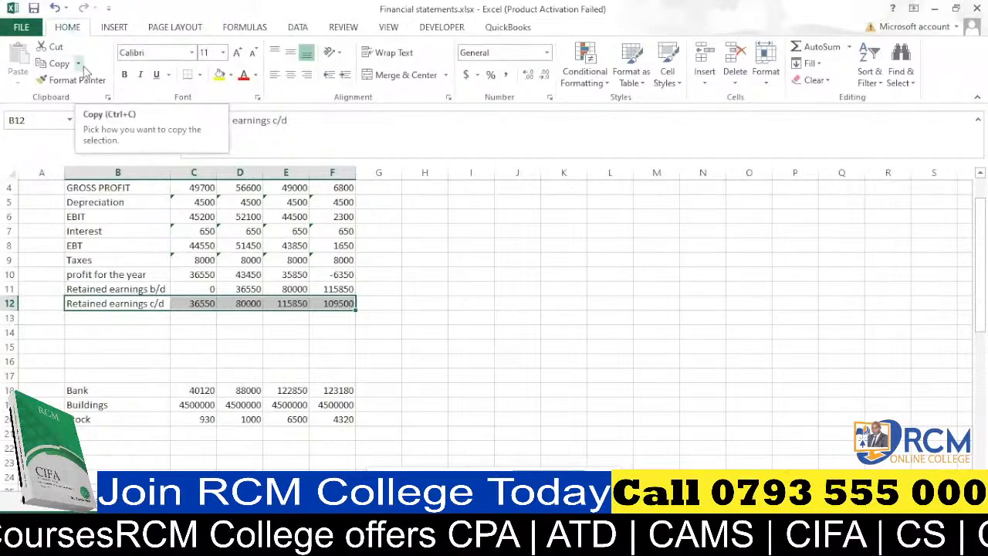
click(199, 75)
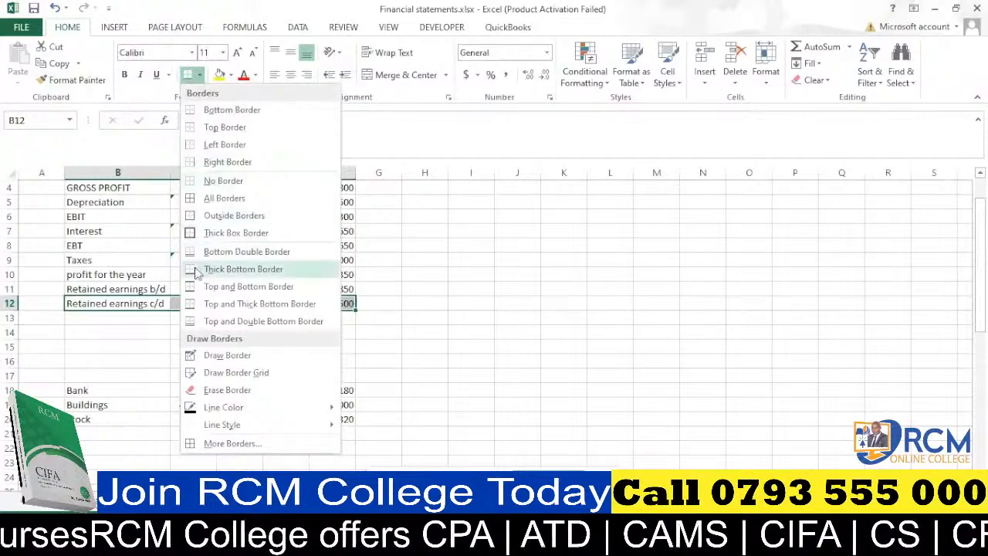
click(209, 322)
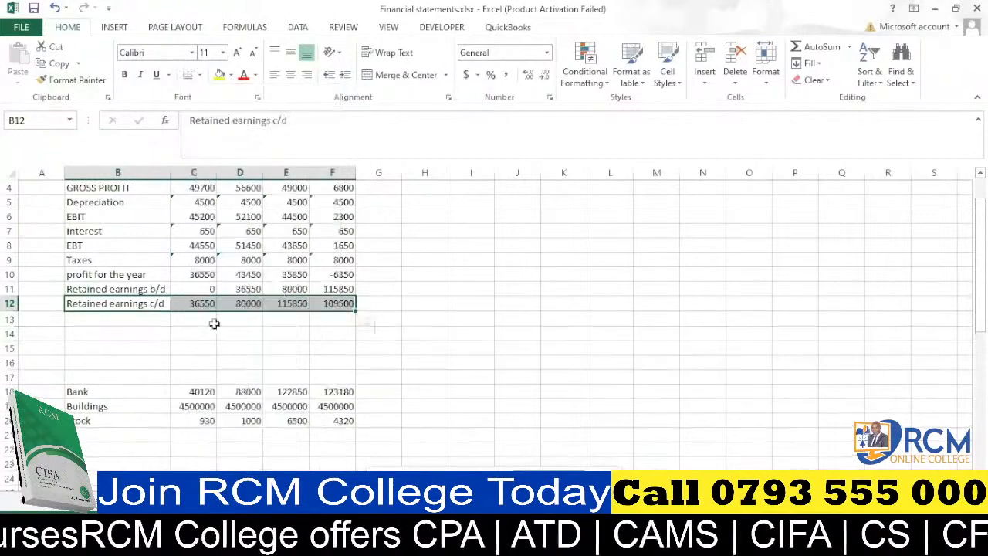
click(423, 330)
Enter the heading "Balance Sheet" in B15
scroll(347, 314, down, 2)
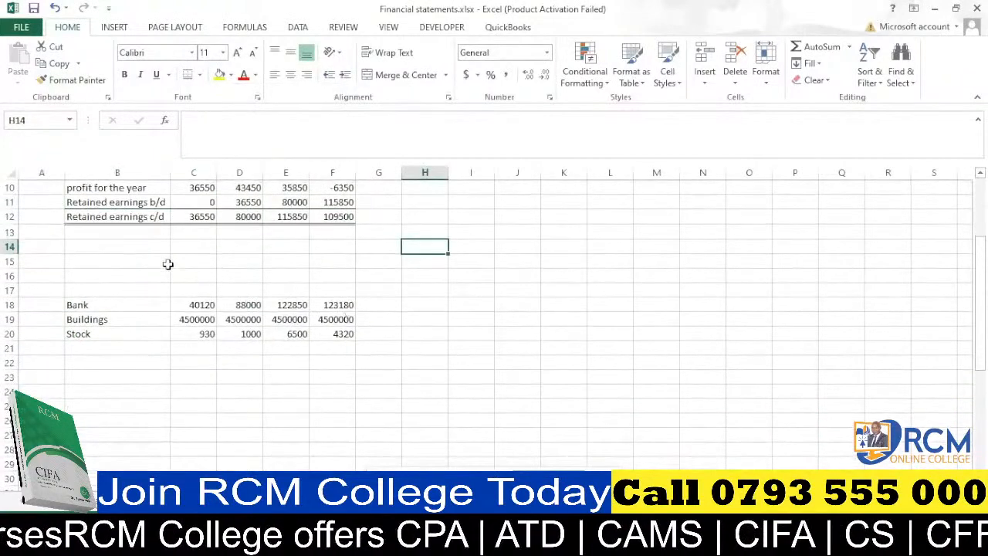
click(157, 261)
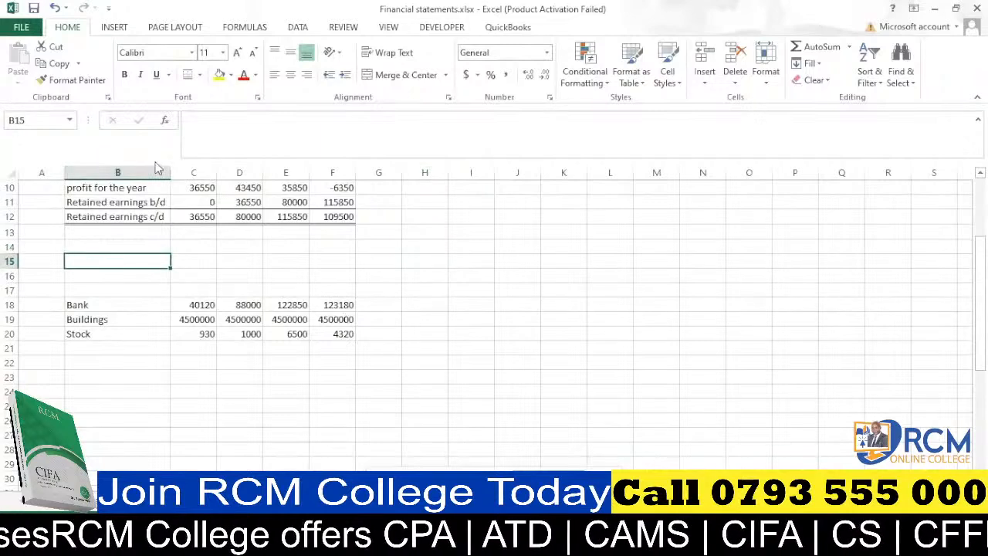
text(Balanc)
key(BackSpace)
key(BackSpace)
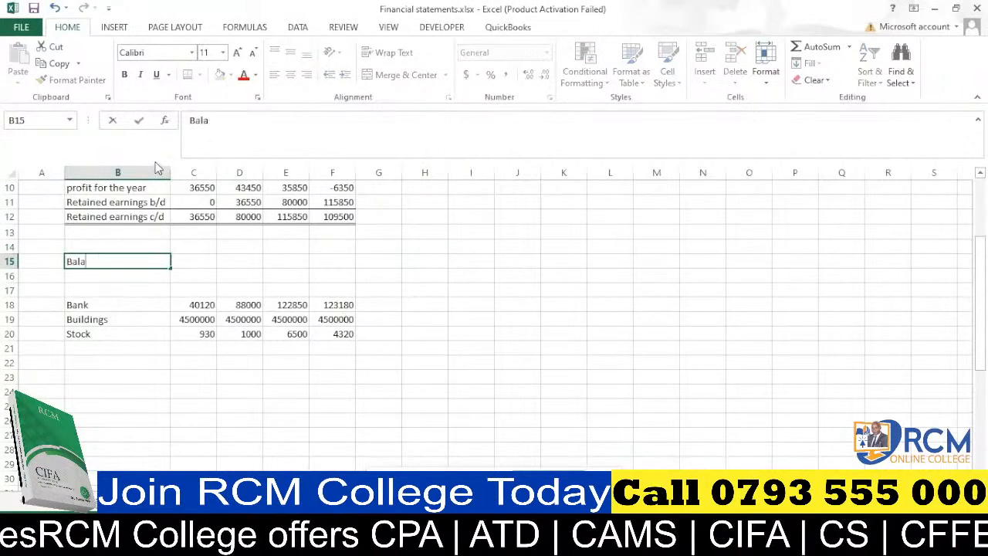
text(nce S)
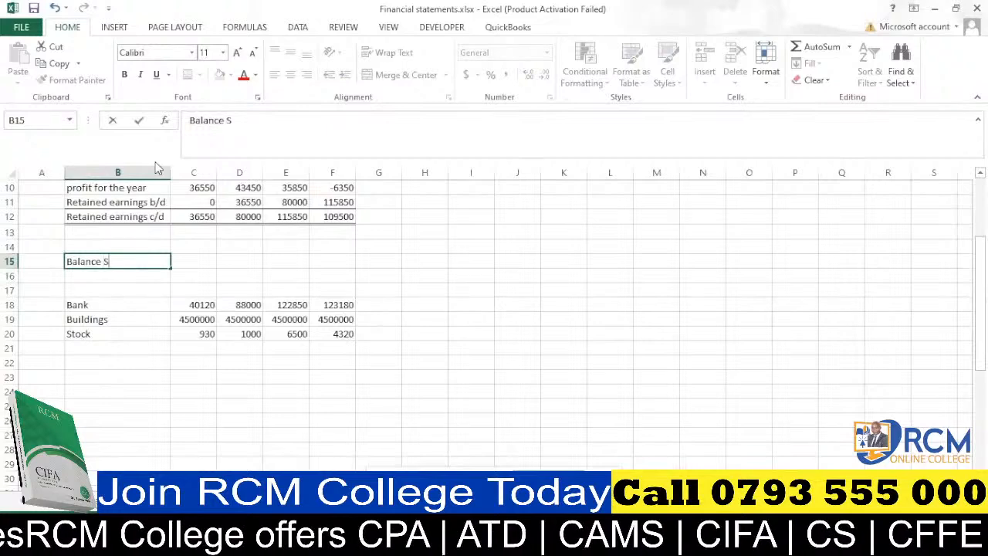
text(heet)
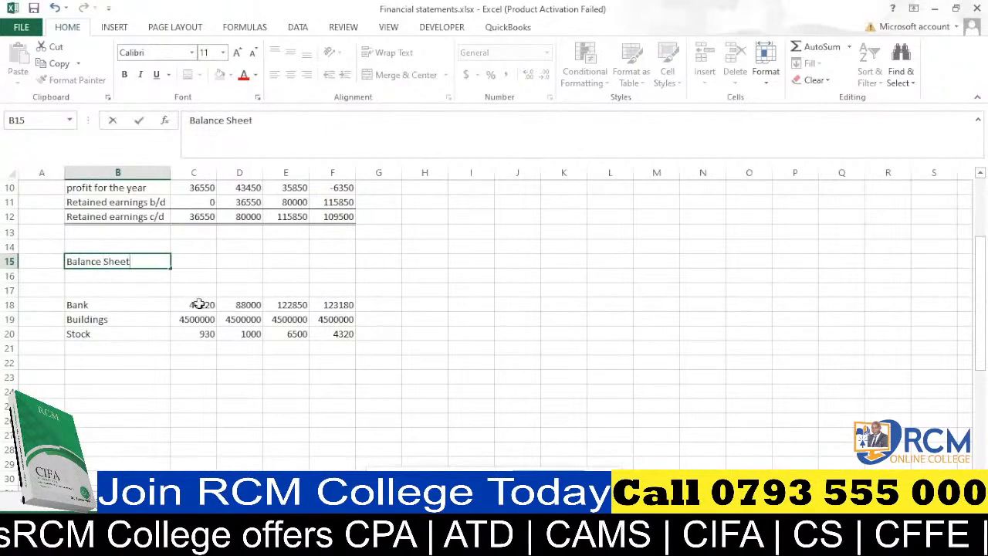
click(178, 357)
Enter the label "NCA" in B17, directly above the Bank row
click(103, 291)
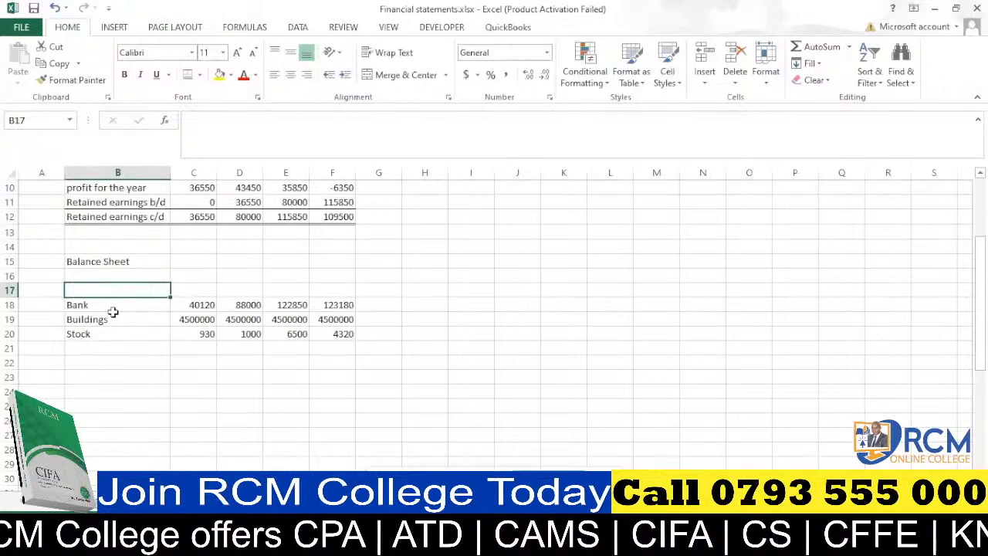
text(NCA)
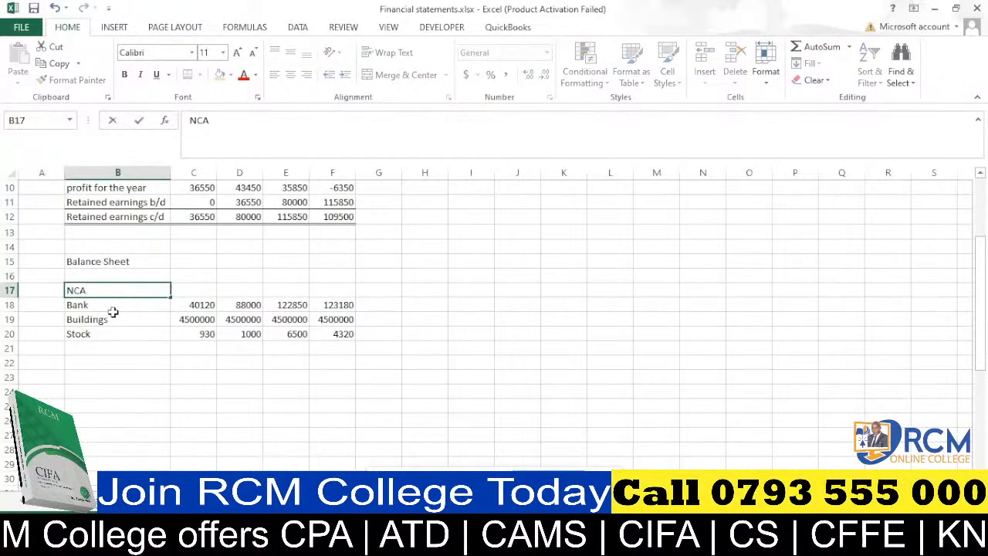
click(126, 330)
Insert three blank rows at row 18, between NCA and the Bank row
click(7, 305)
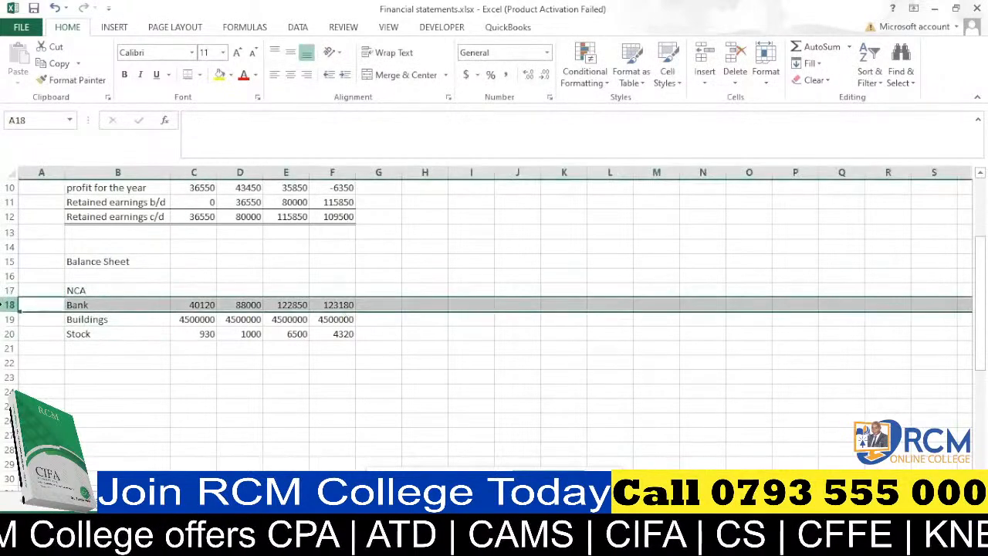
key(ctrl+plus)
key(ctrl+plus)
key(ctrl+plus)
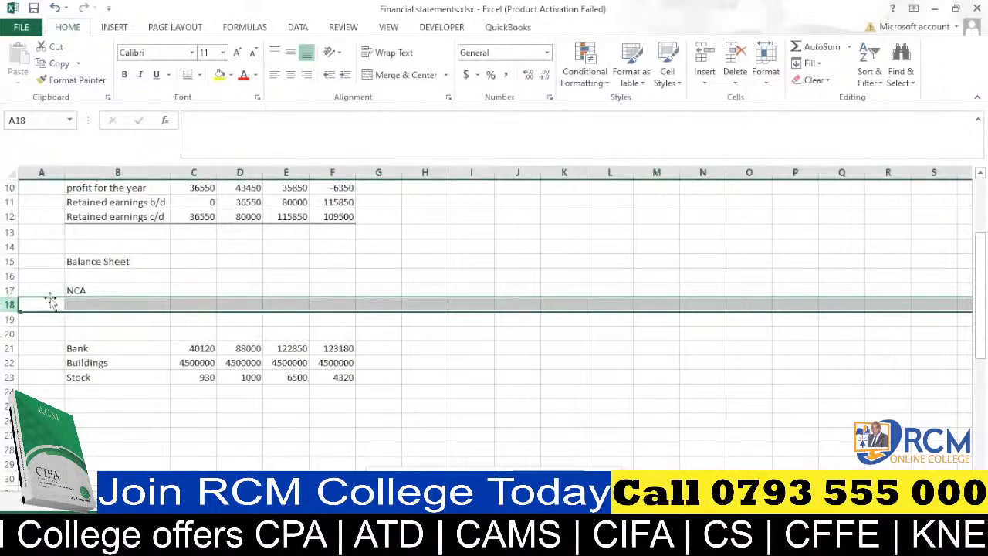
click(90, 303)
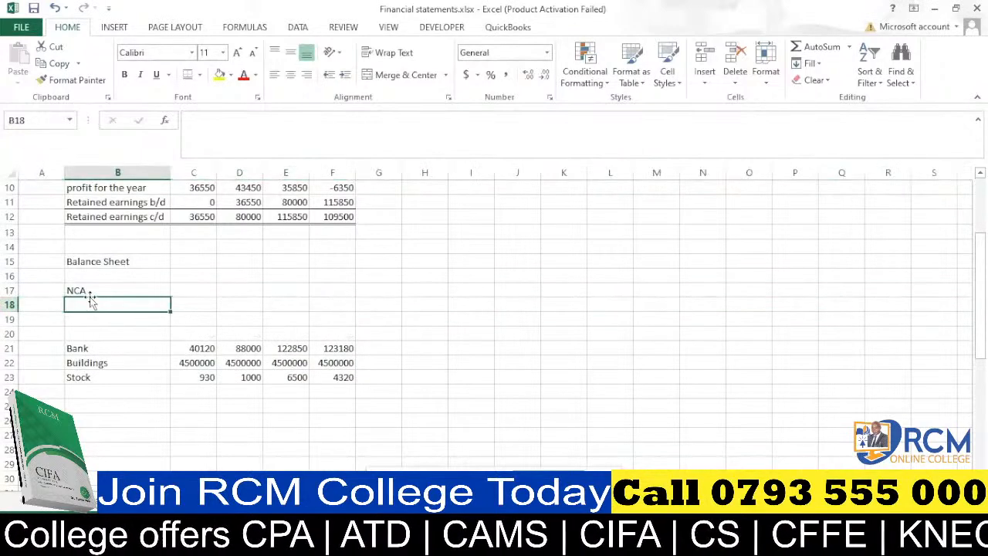
text(bank)
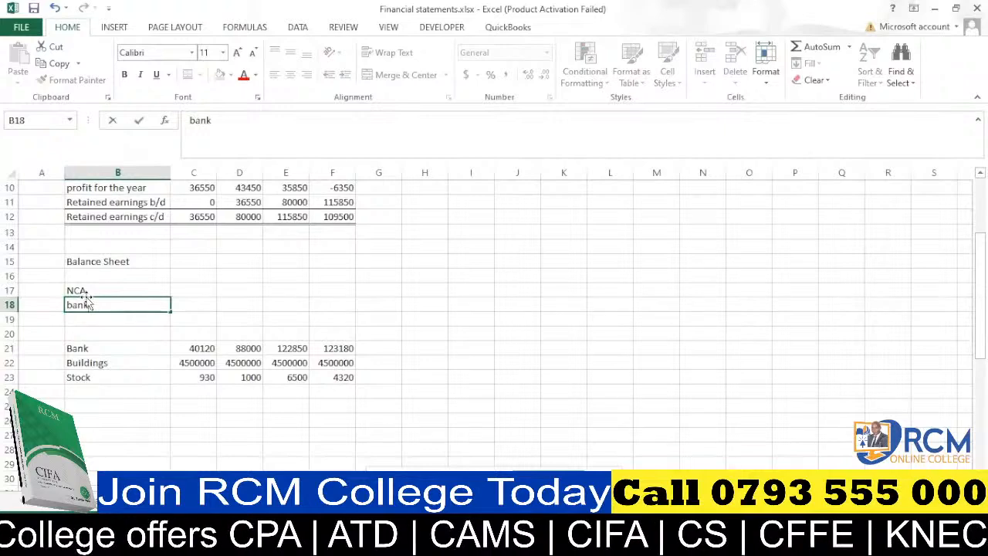
key(BackSpace)
key(BackSpace)
key(BackSpace)
key(BackSpace)
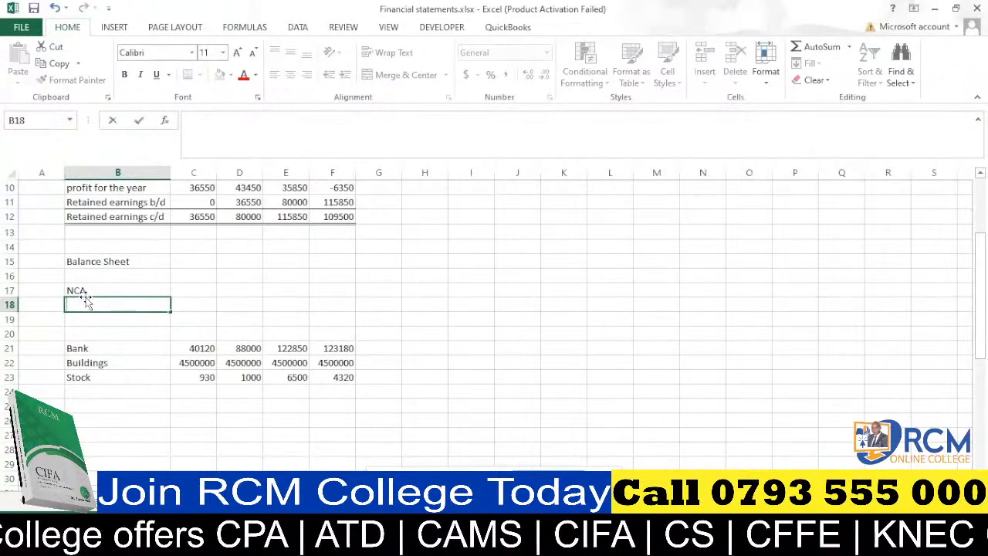
Enter the label "Buildings" in B18, directly under NCA
text(Build)
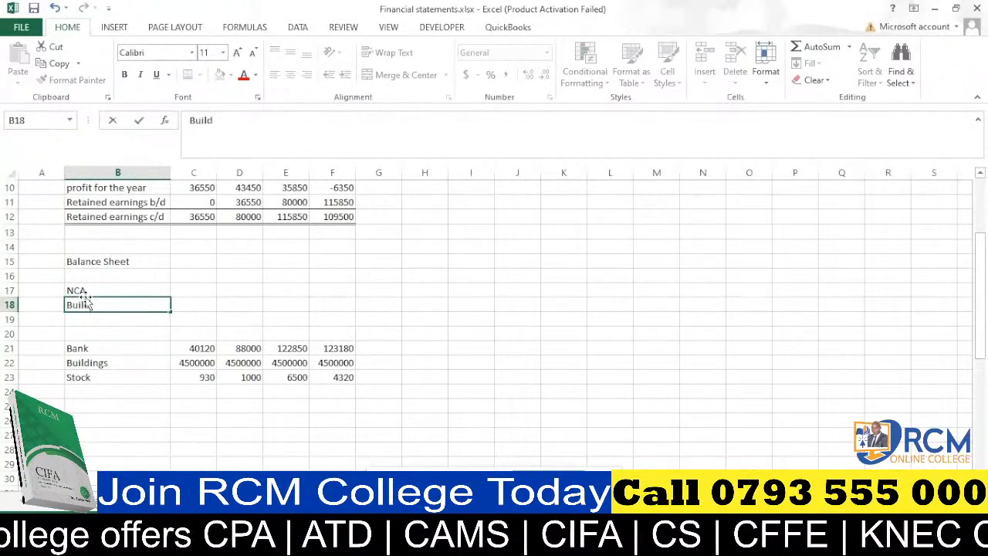
text(ings)
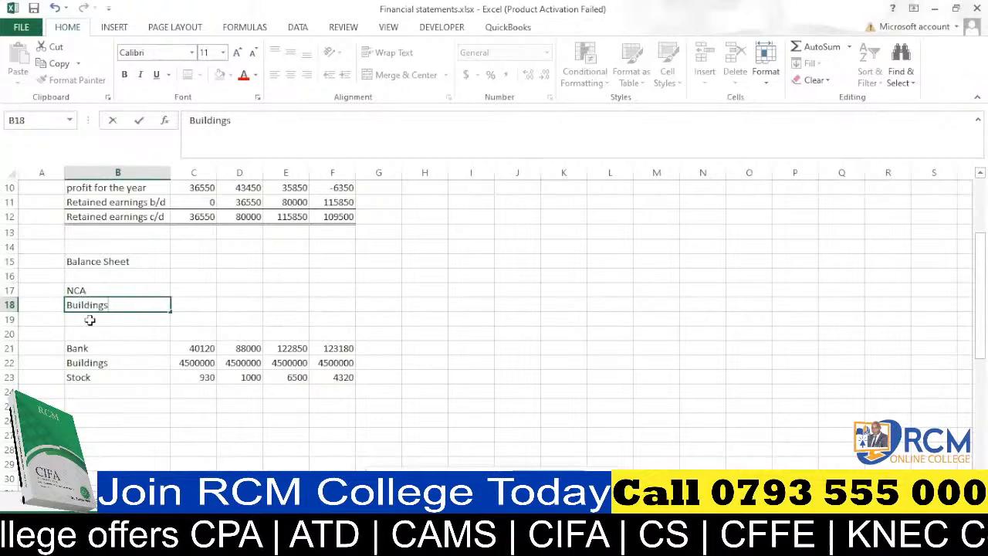
click(90, 320)
click(102, 306)
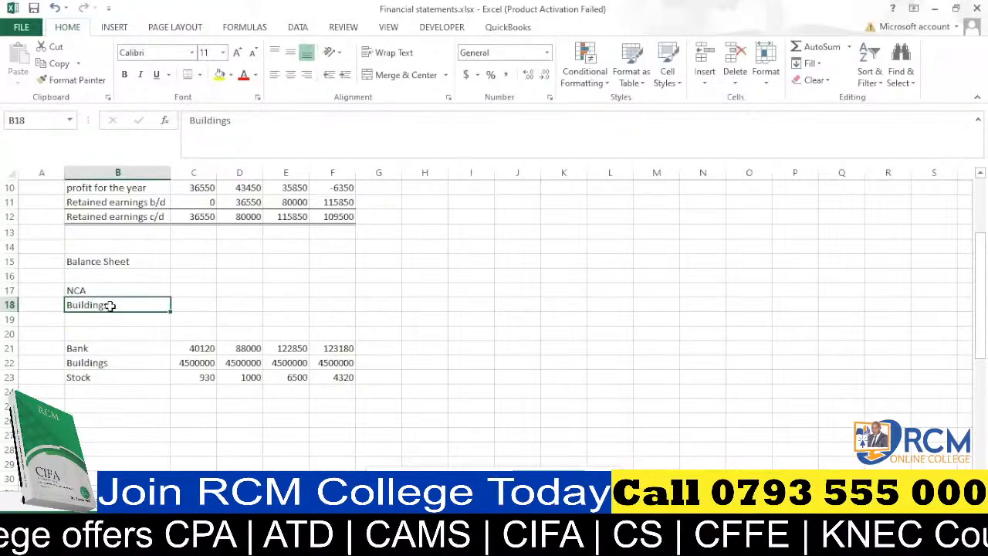
Enter the labels "Acc dep" in B19 and "NBV" in B20, below Buildings
click(108, 317)
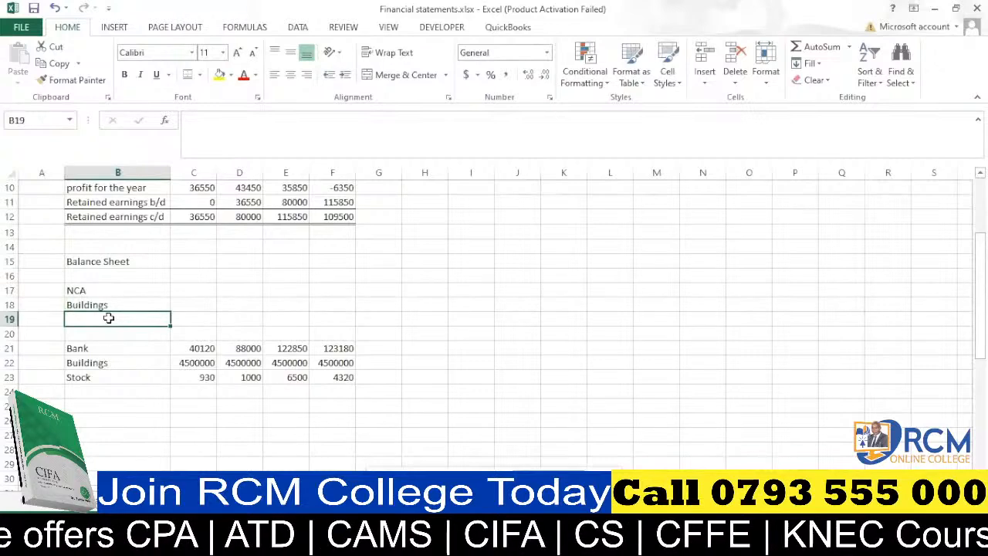
text(Acc)
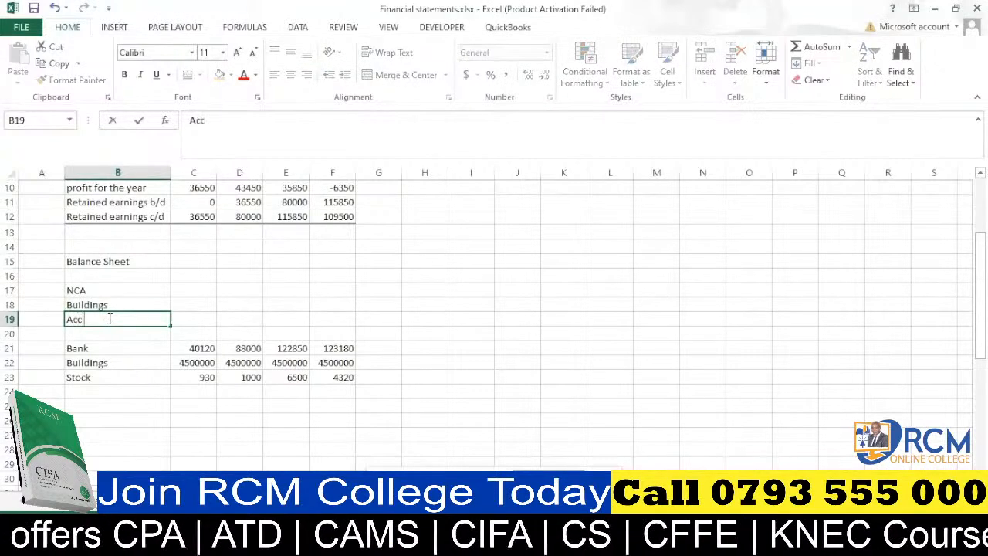
text( dep)
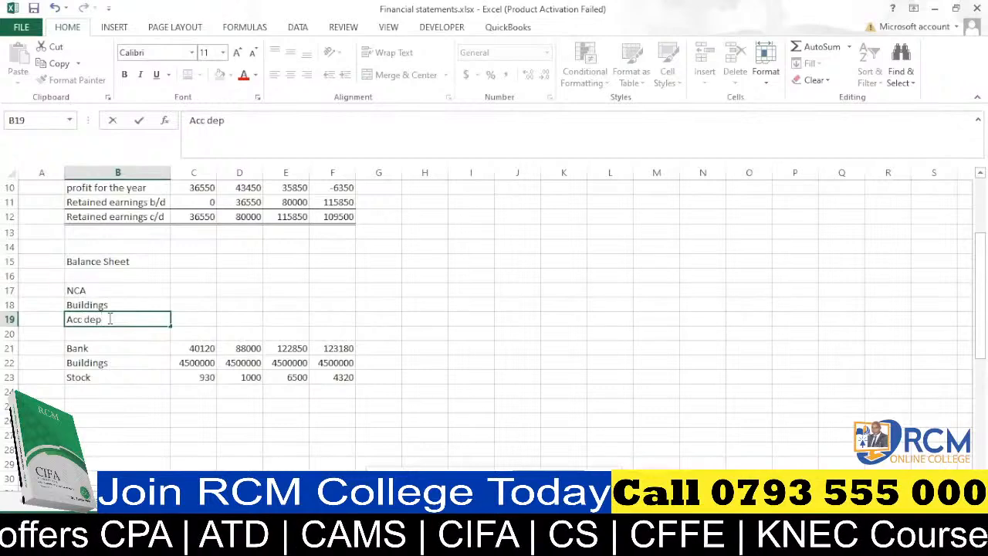
click(131, 334)
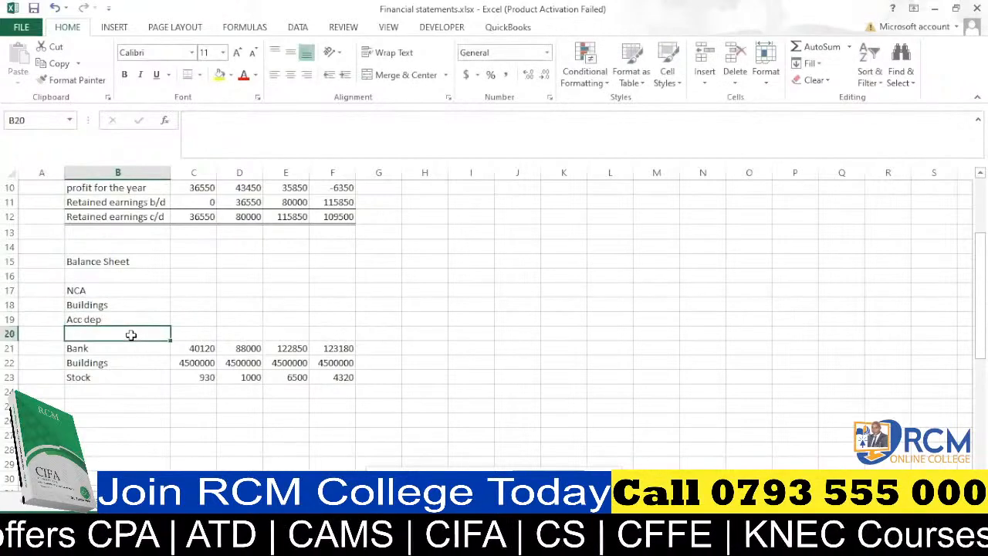
text(NB)
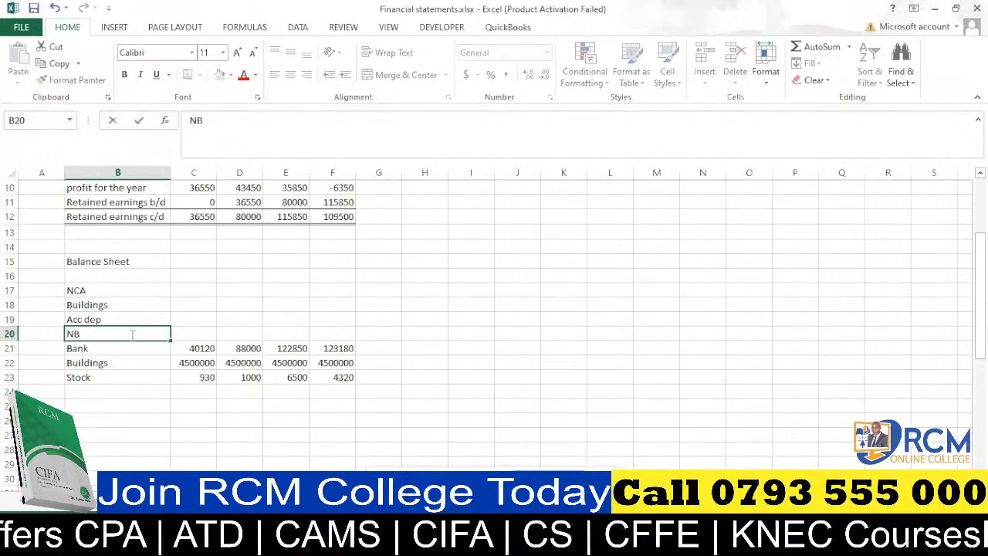
text(V)
key(ctrl+Return)
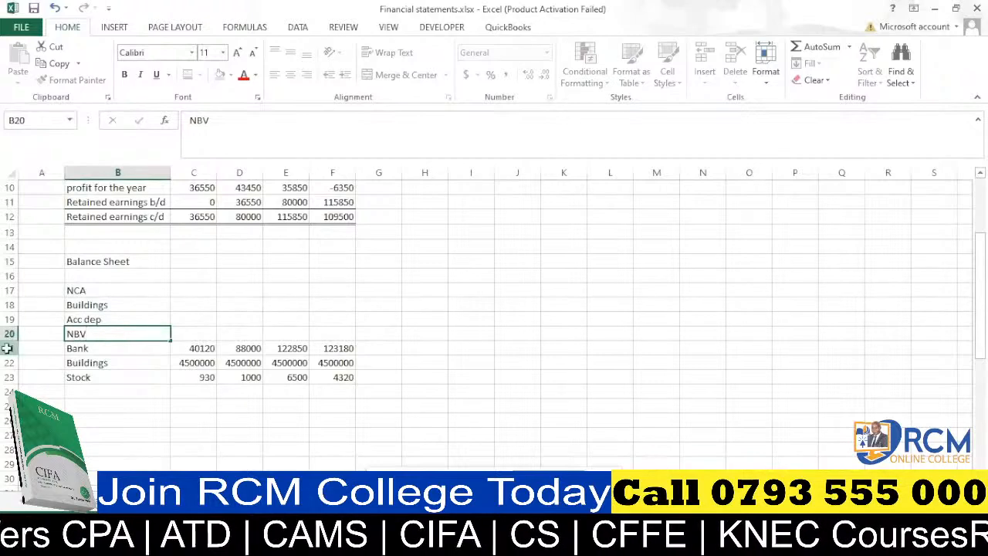
Insert five blank rows at row 21, between NBV and the Bank row
click(6, 348)
key(ctrl+plus)
key(ctrl+plus)
key(ctrl+plus)
key(ctrl+plus)
key(ctrl+plus)
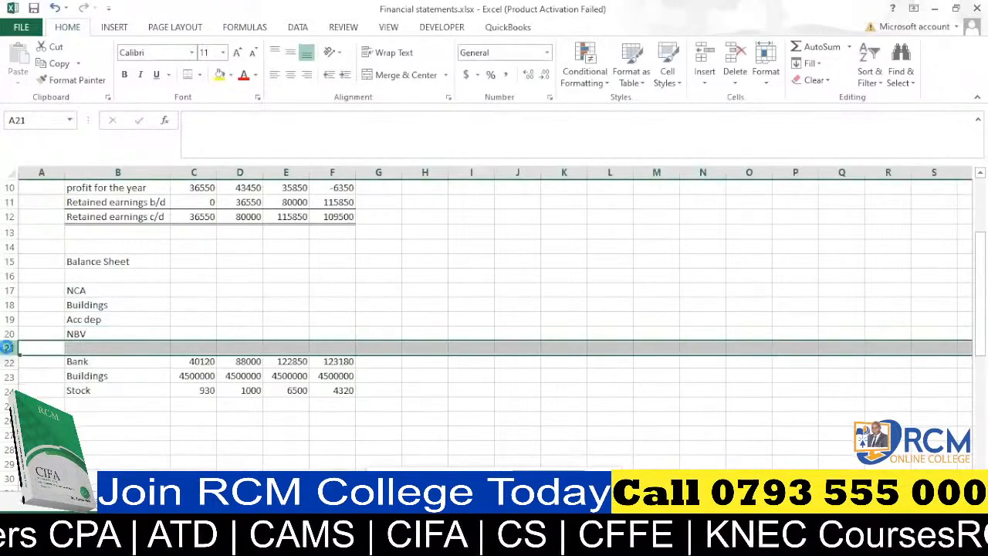
scroll(116, 348, down, 2)
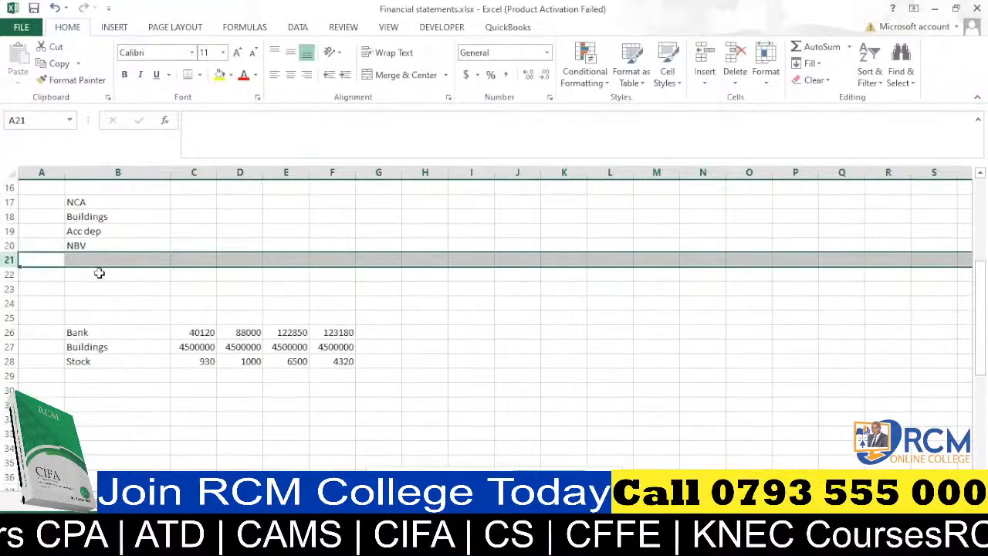
scroll(96, 263, up, 1)
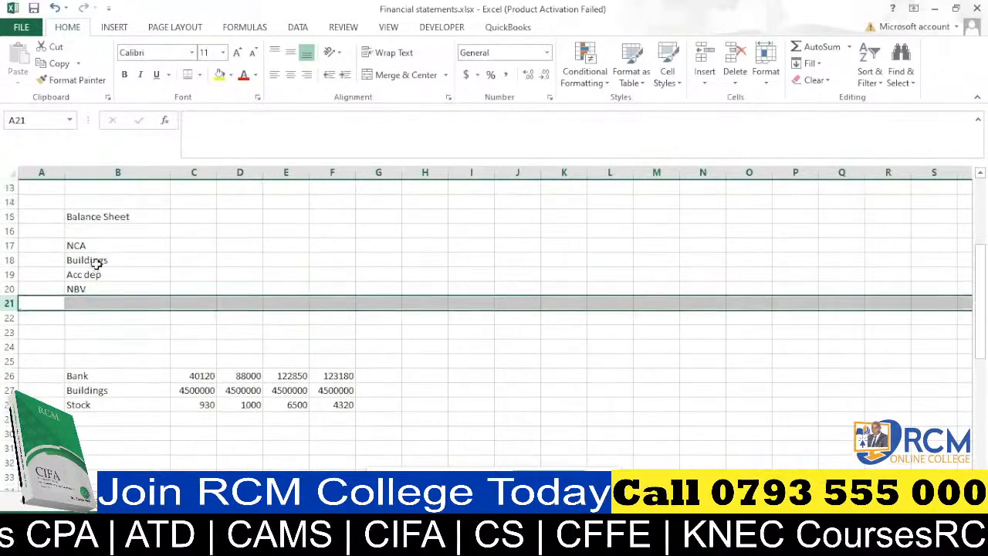
click(98, 304)
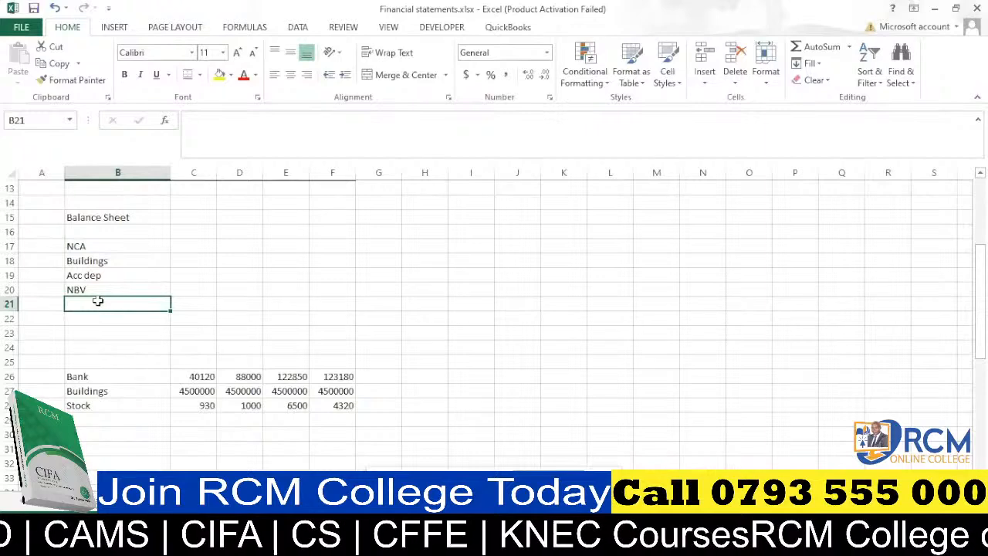
text(total )
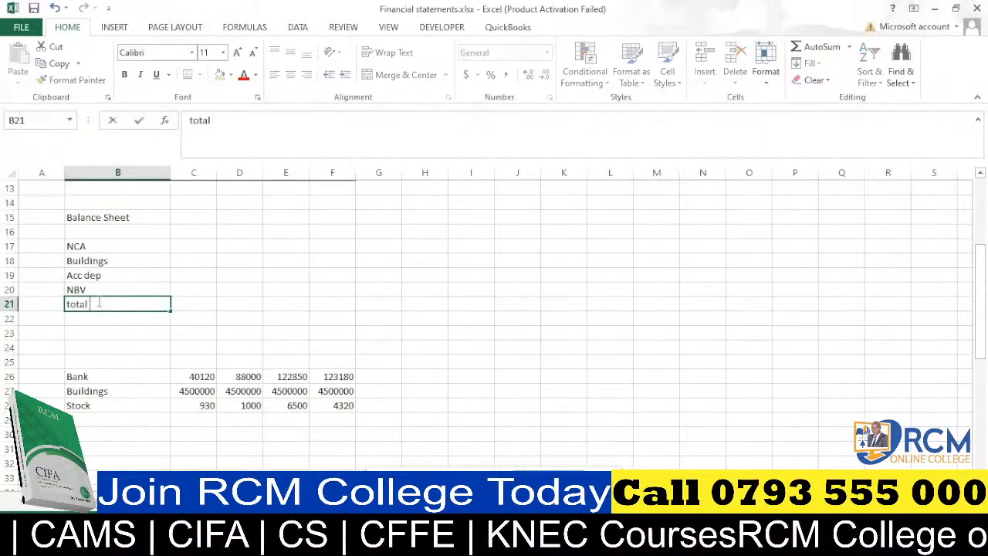
text(n)
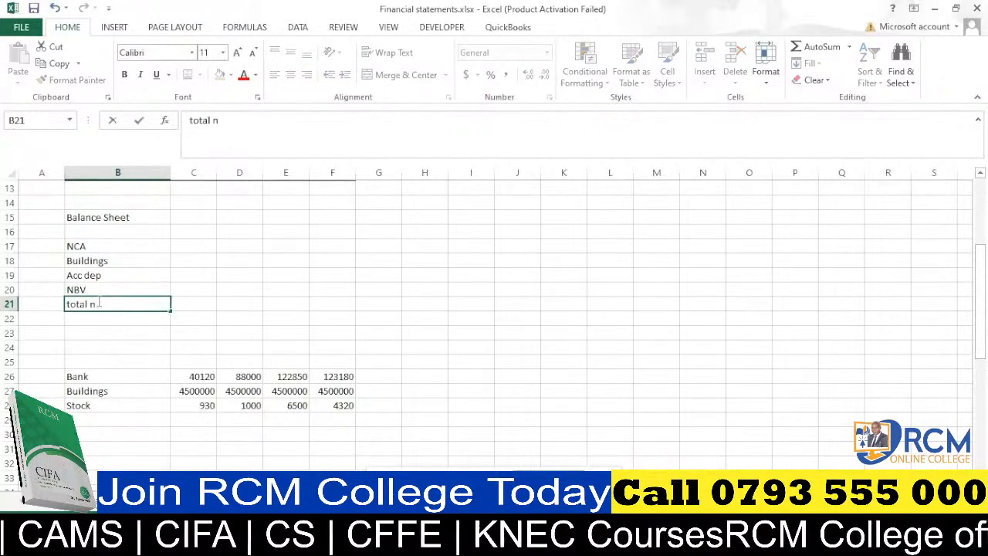
key(BackSpace)
key(BackSpace)
key(BackSpace)
key(BackSpace)
key(BackSpace)
key(BackSpace)
key(BackSpace)
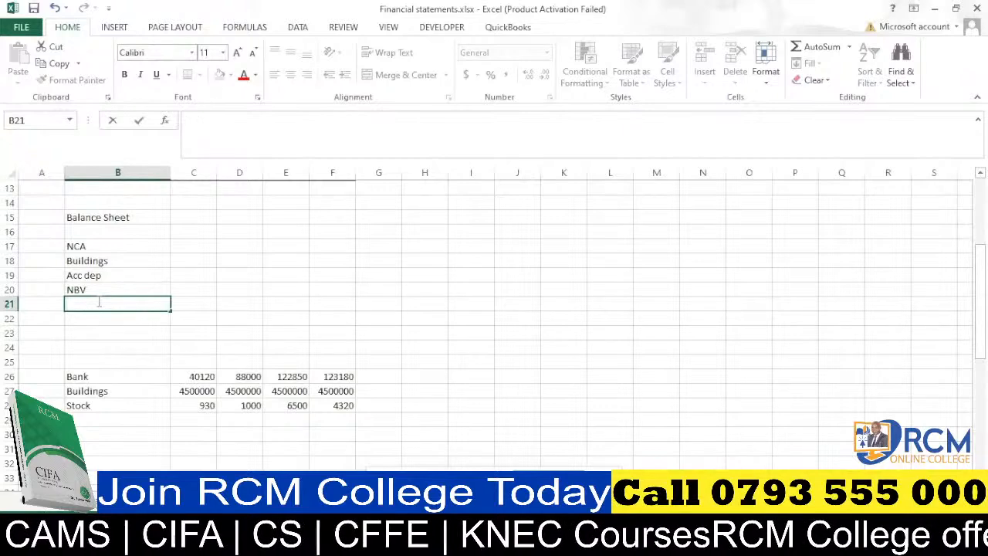
Enter the label "TOTAL NONCURRENT ASSETS" in B21 and autofit column B to its contents
text(TO)
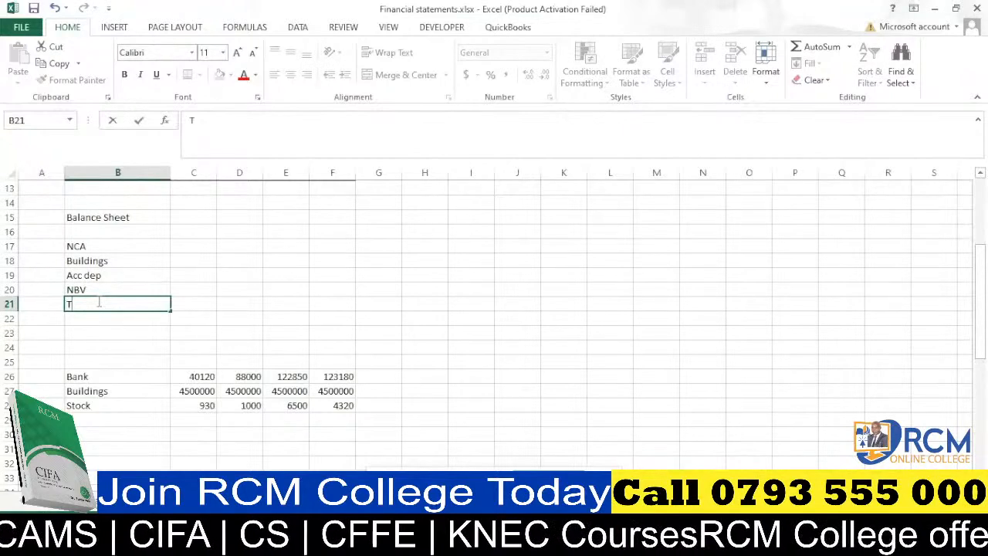
key(BackSpace)
text(OT)
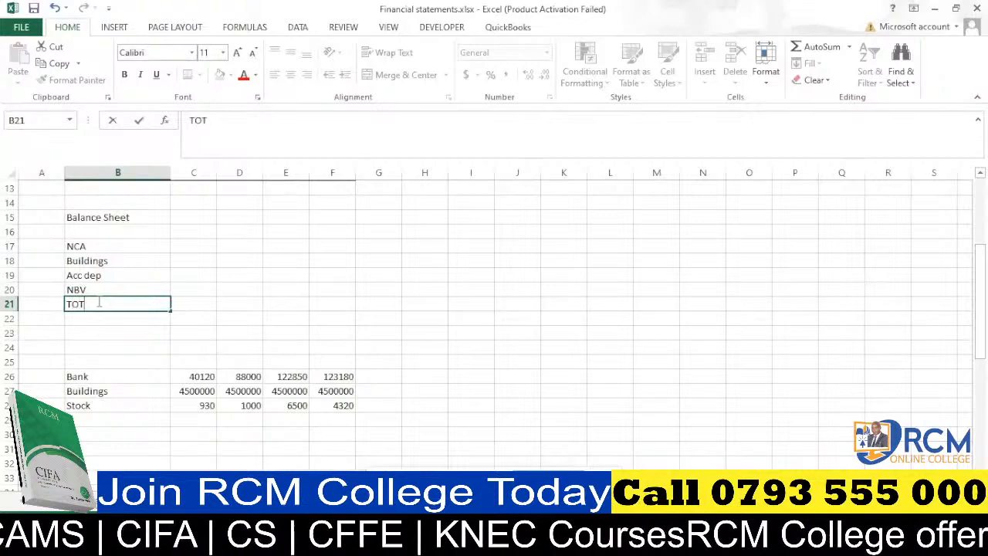
text(AL NON)
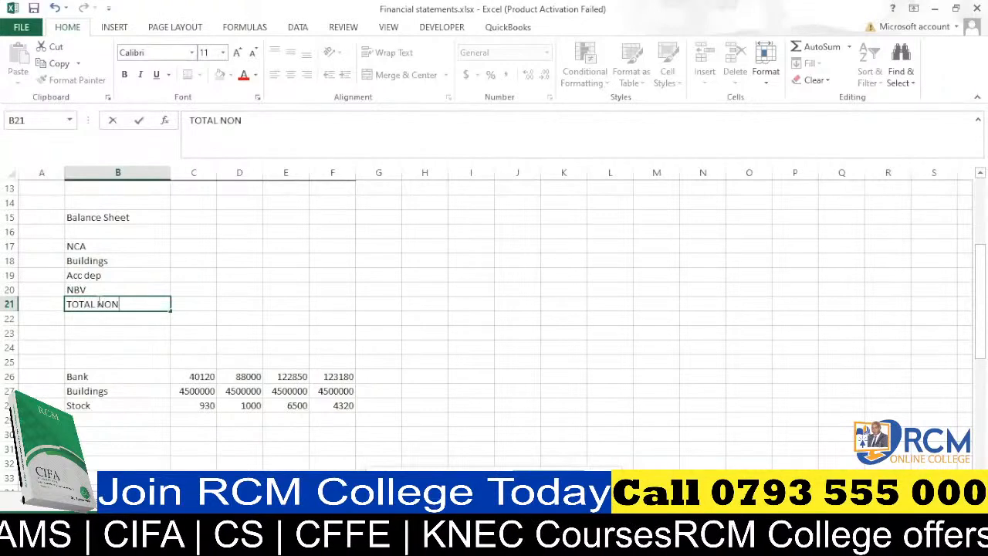
text(CURREN)
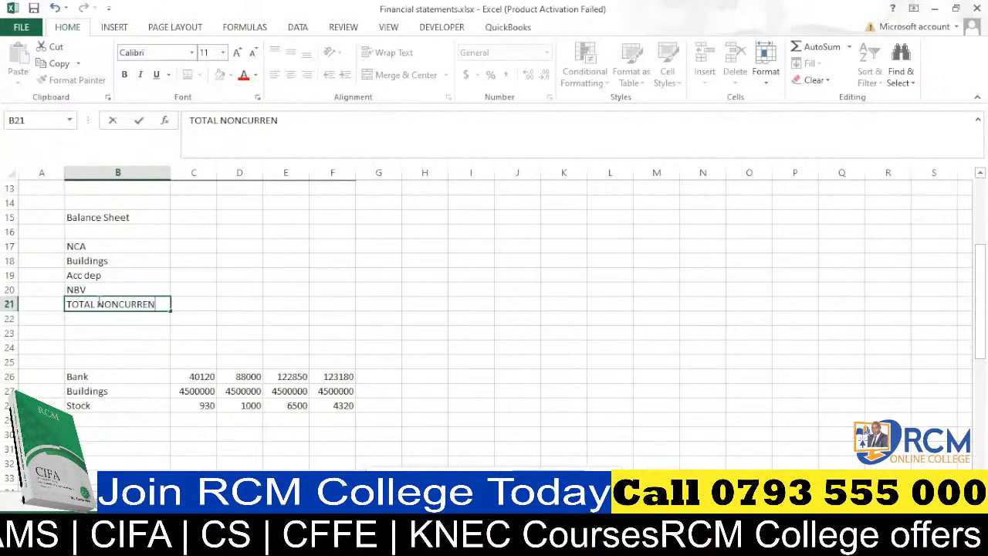
text(T A)
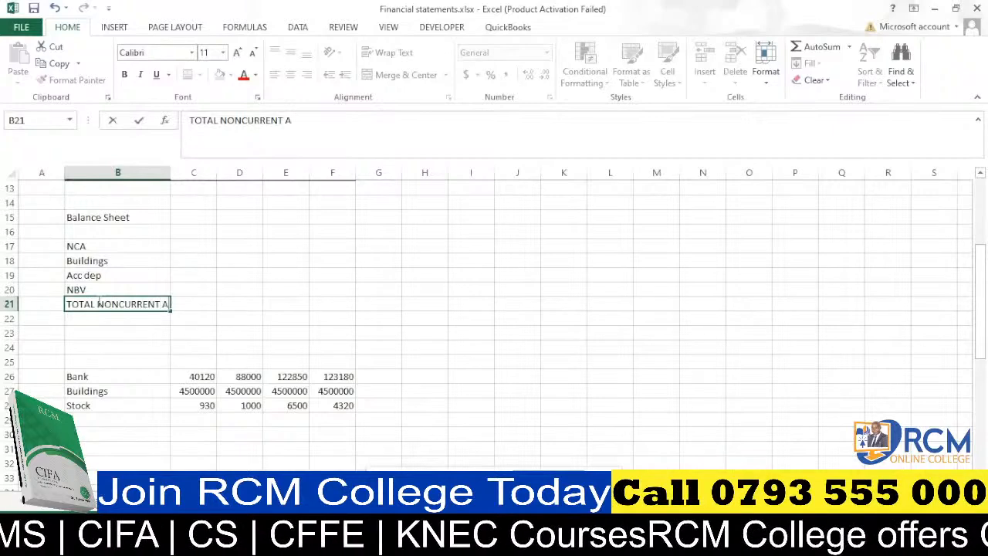
text(SSETS)
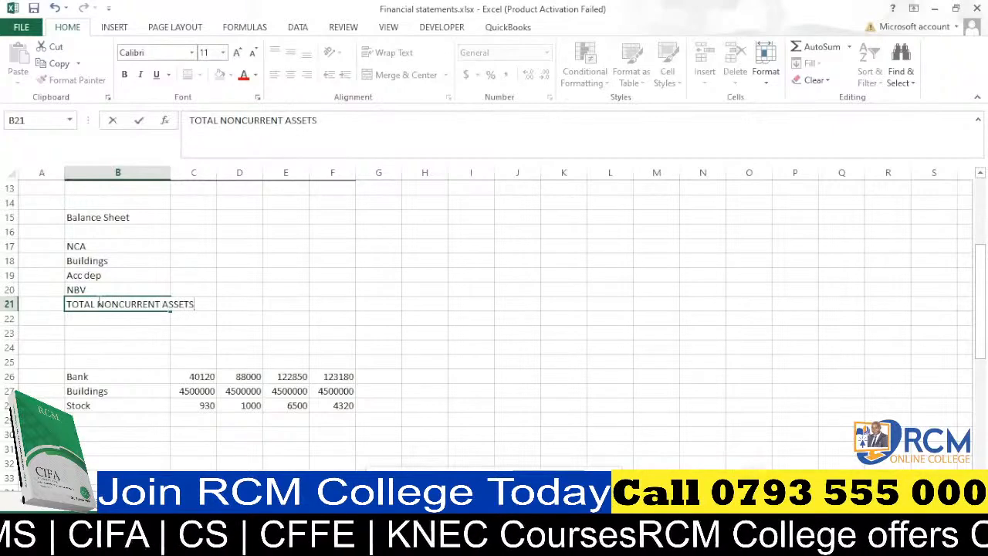
double_click(171, 172)
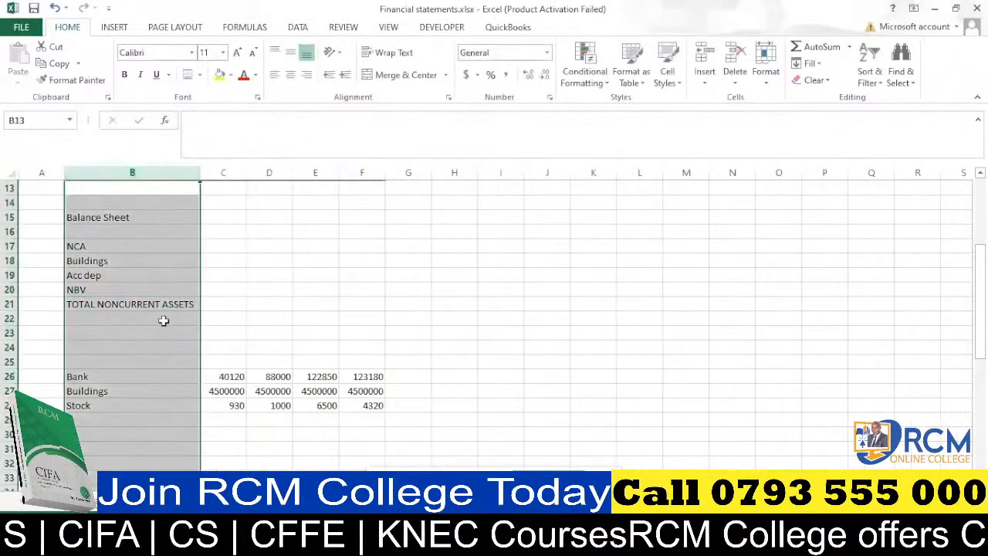
click(222, 306)
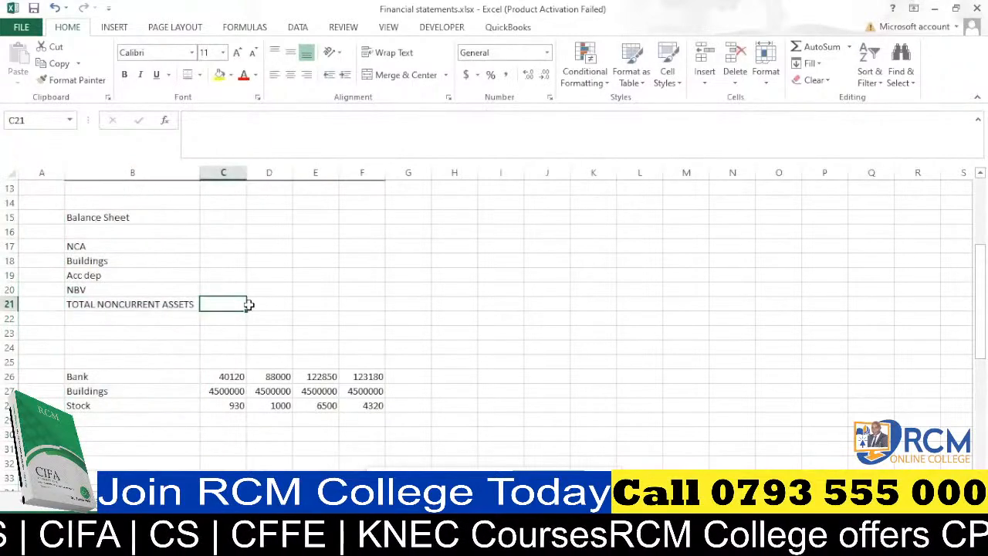
Enter the section heading "current assets" in cell B23 below the noncurrent assets block
text(=)
key(BackSpace)
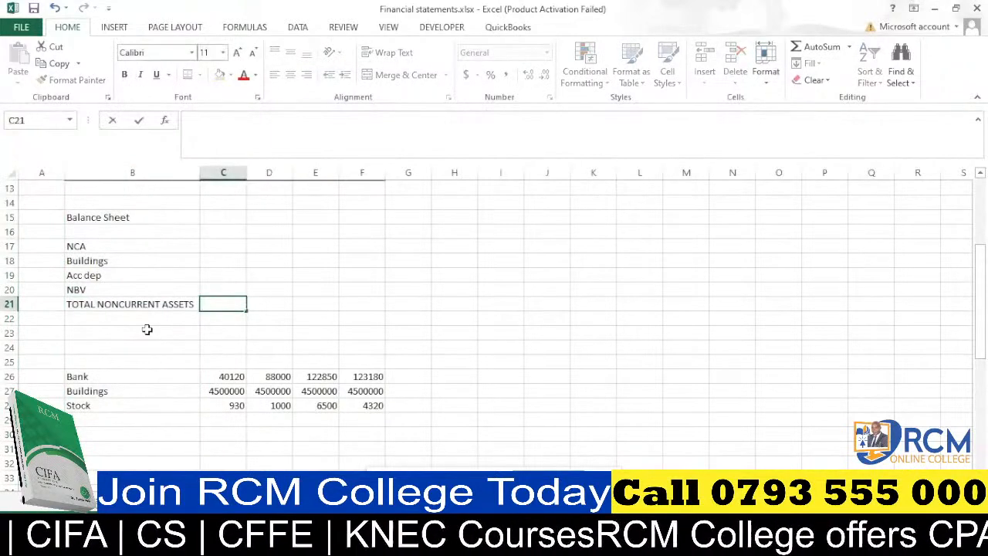
click(105, 330)
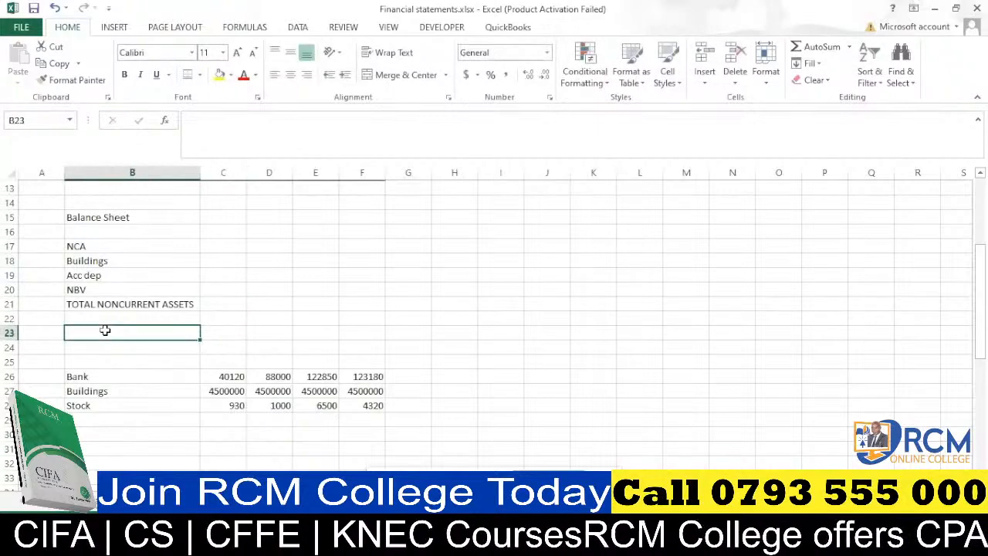
text(curre)
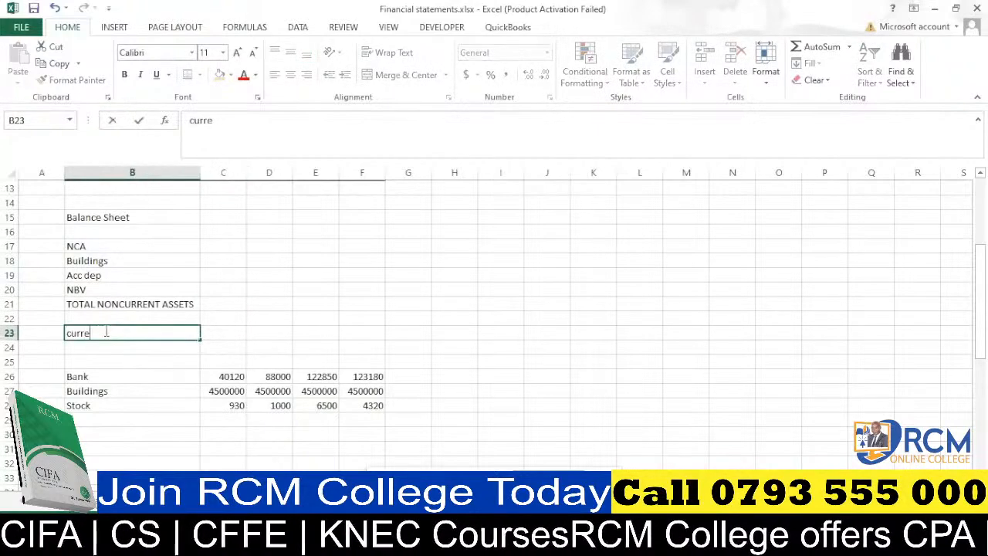
text(nt ass)
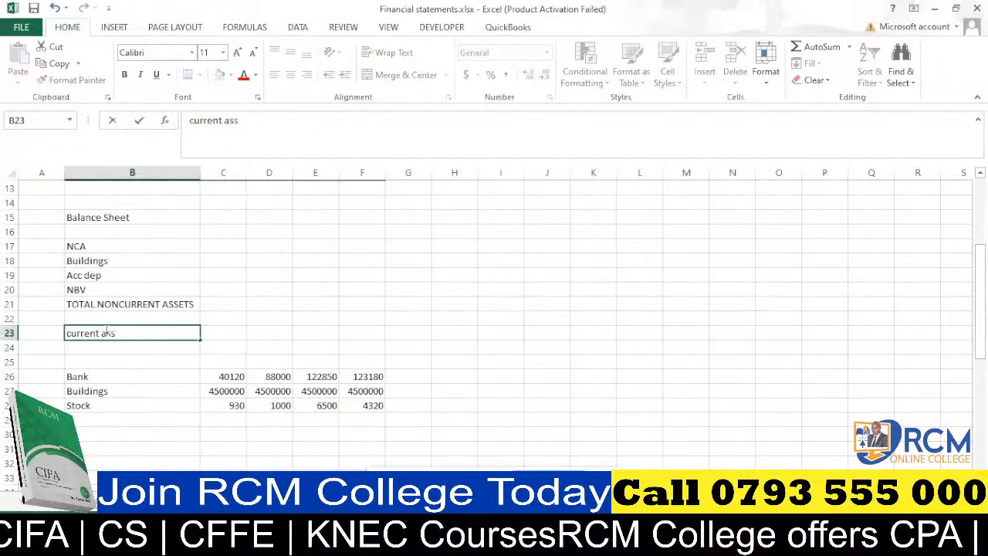
text(ets)
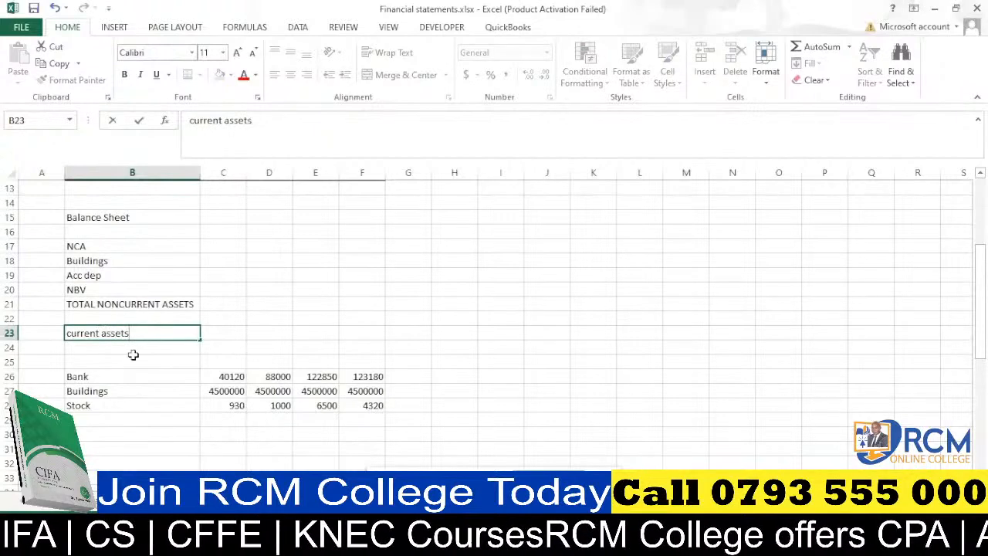
key(Return)
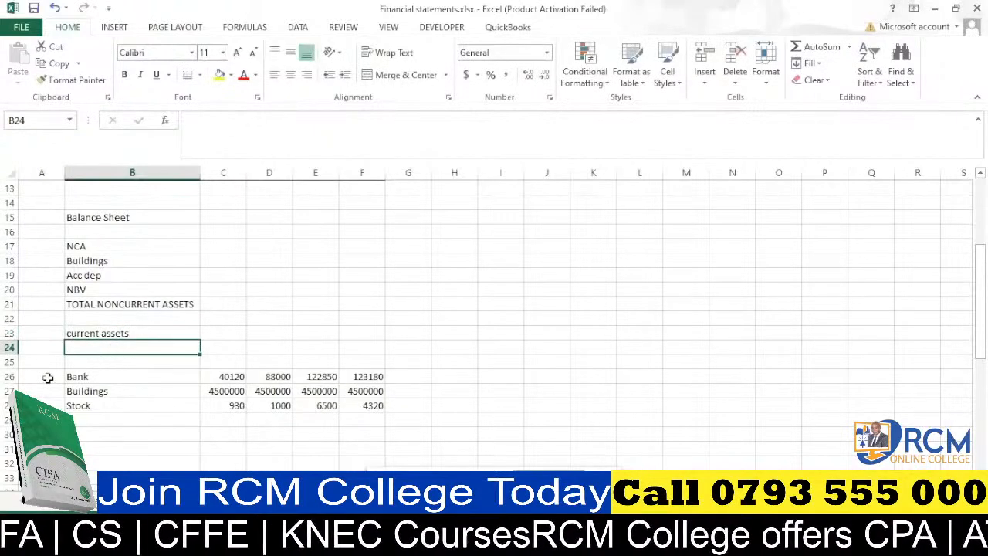
Delete the two empty rows between the "current assets" heading and the Bank row
click(8, 361)
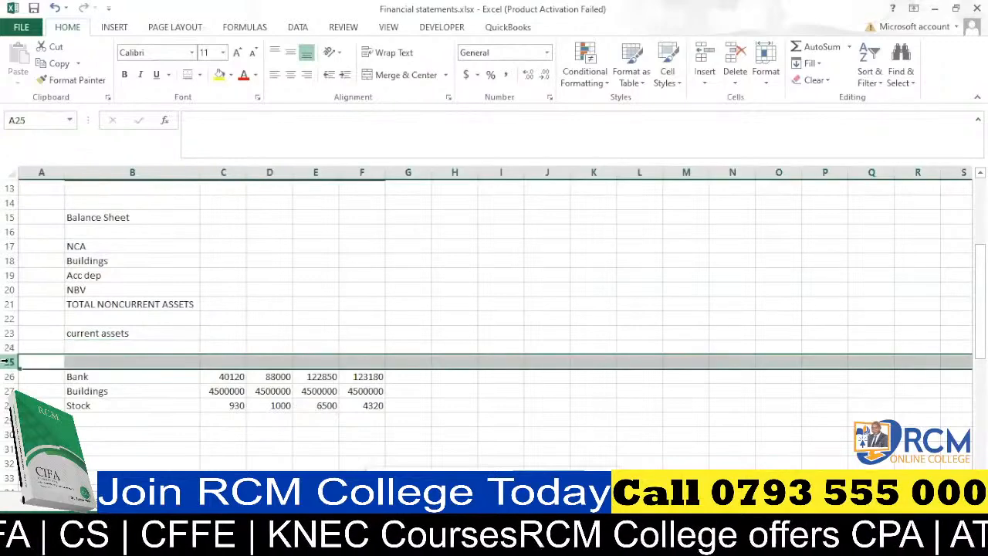
key(ctrl+minus)
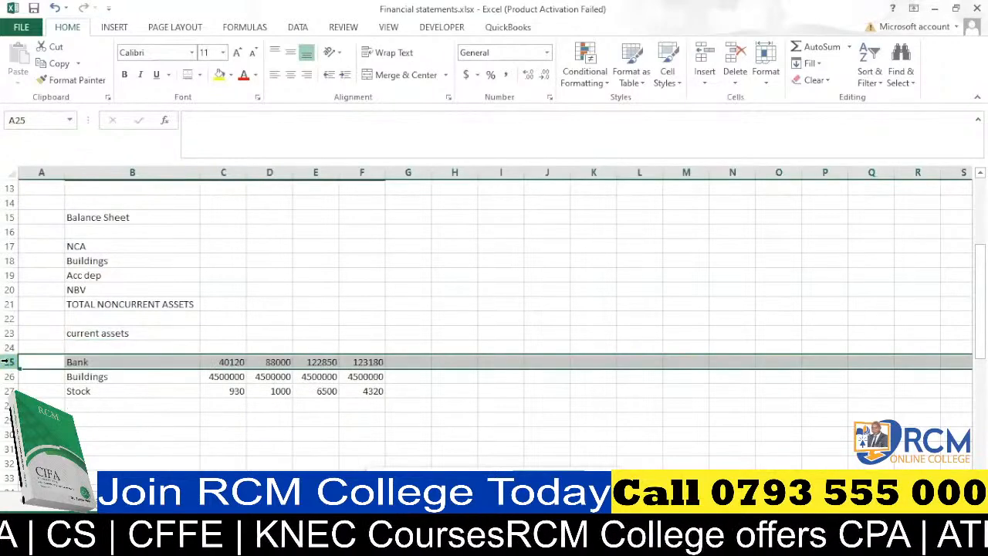
key(Up)
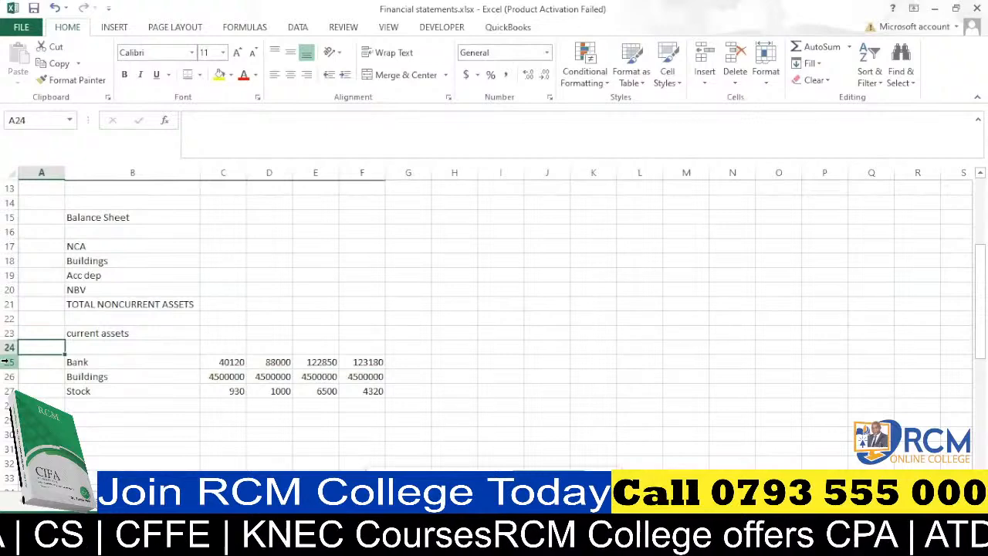
click(8, 346)
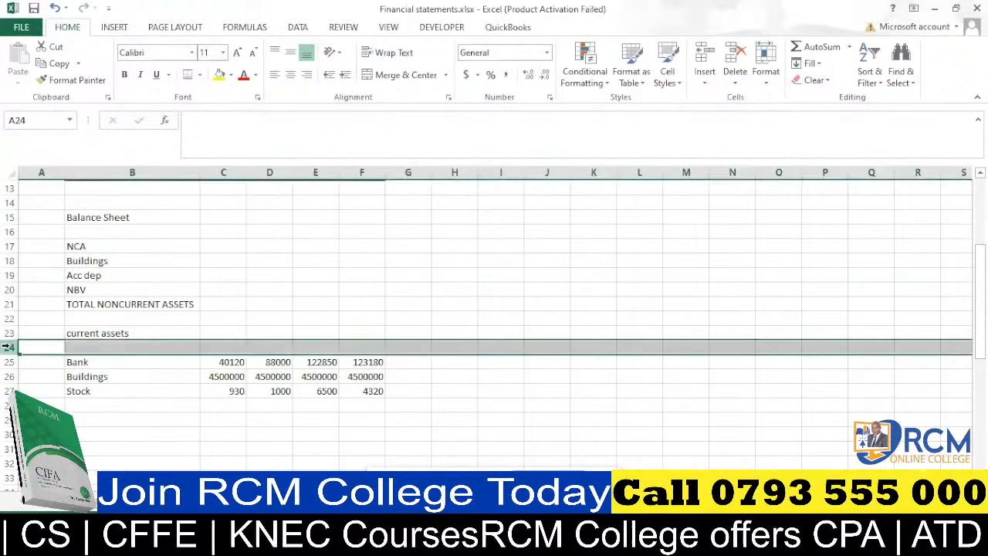
key(ctrl+minus)
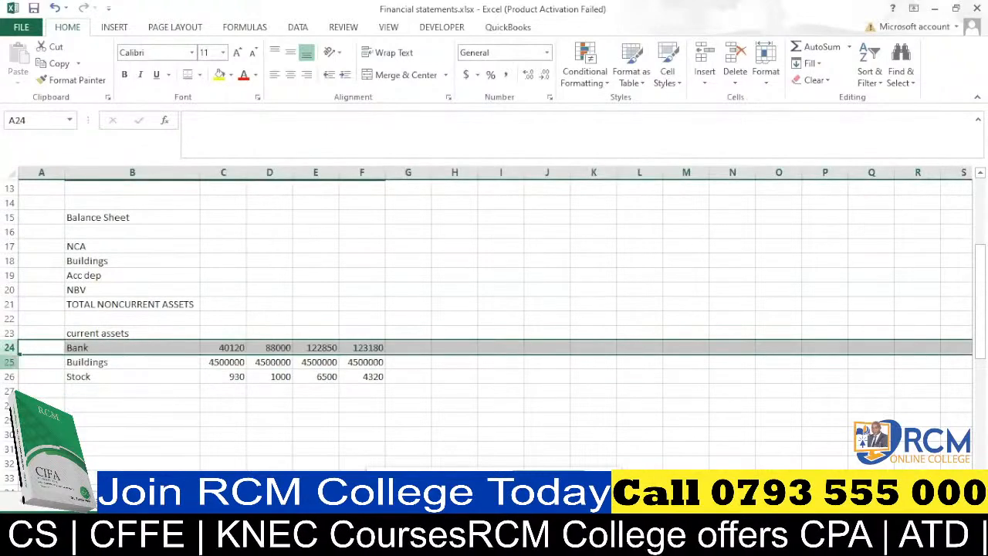
Delete the Buildings row between Bank and Stock in the current assets section
click(7, 362)
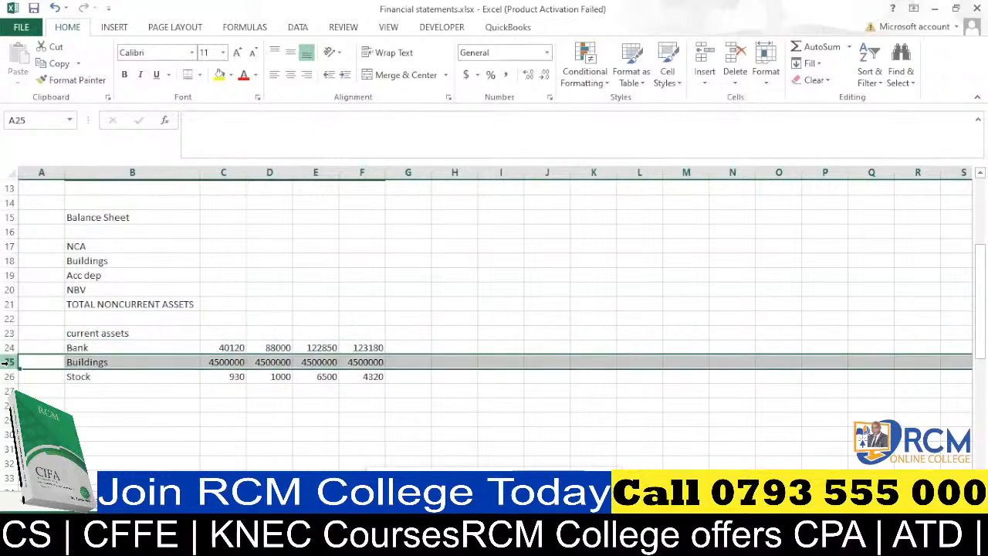
click(85, 360)
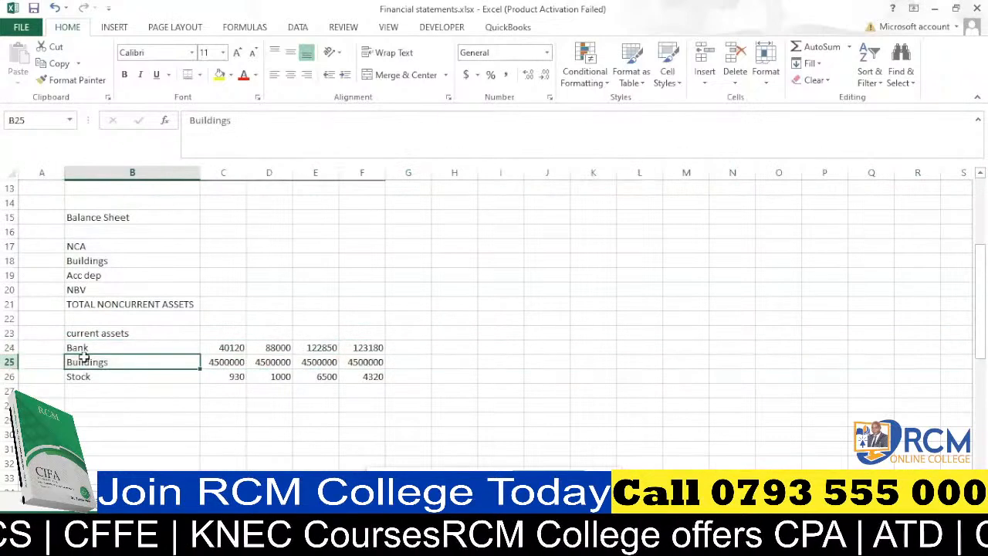
click(8, 362)
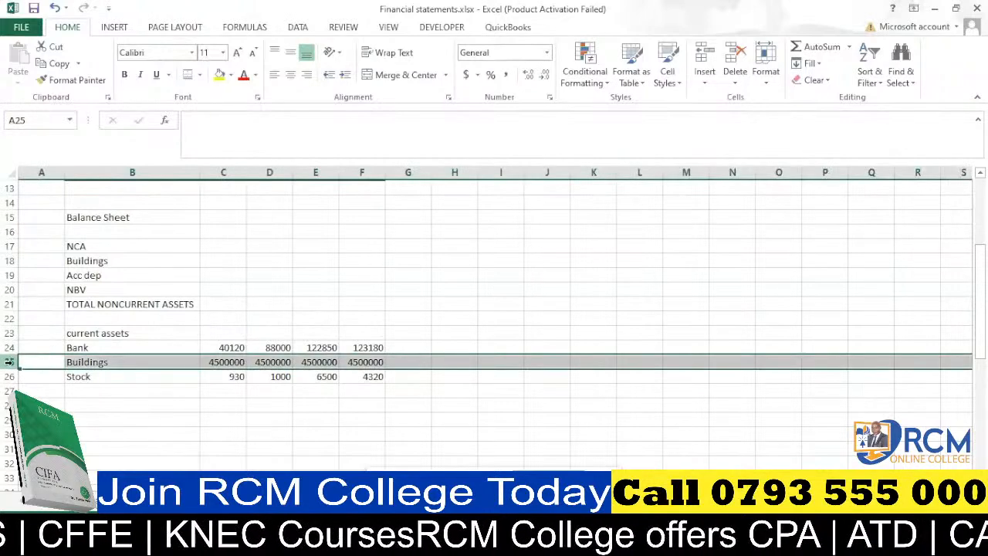
key(ctrl+minus)
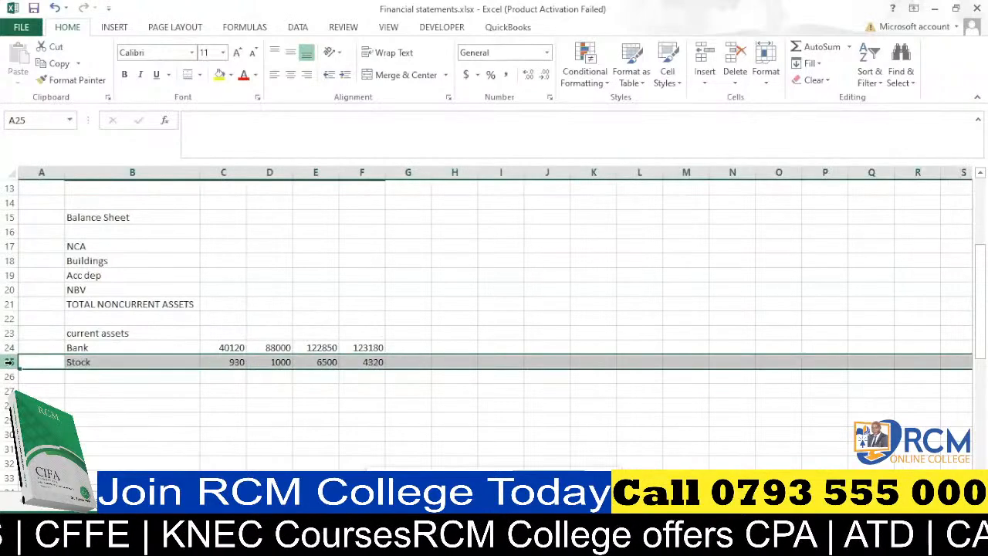
Enter the labels "TOTAL CURRENT ASSETS" in B26 and "TOTAL ASSETS" in B27 below the Stock row
click(126, 376)
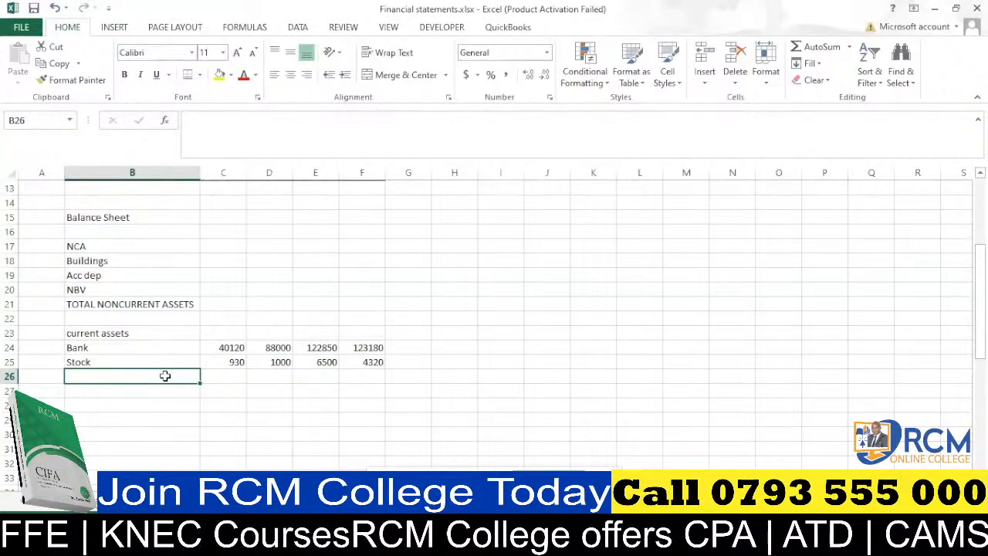
text(TOTAL)
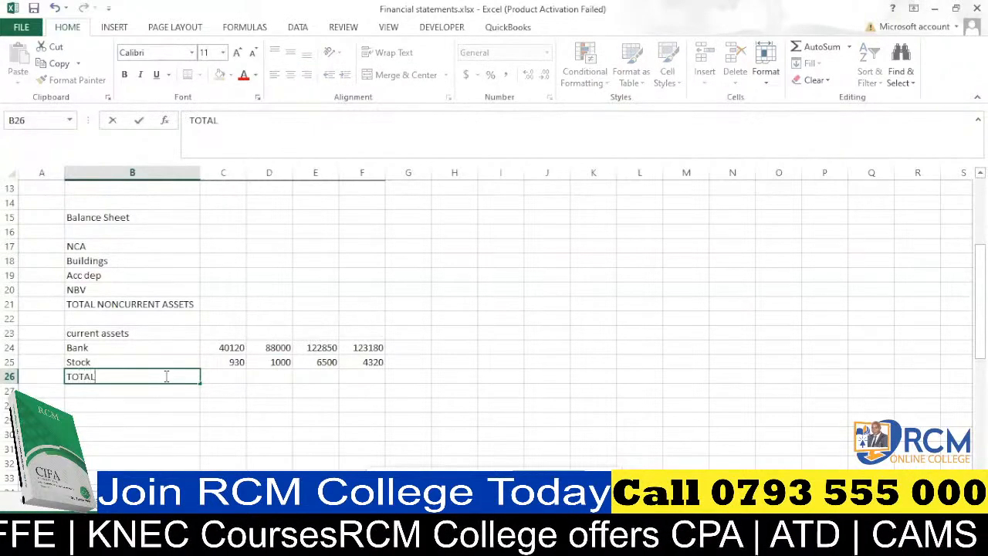
text( CURRENT)
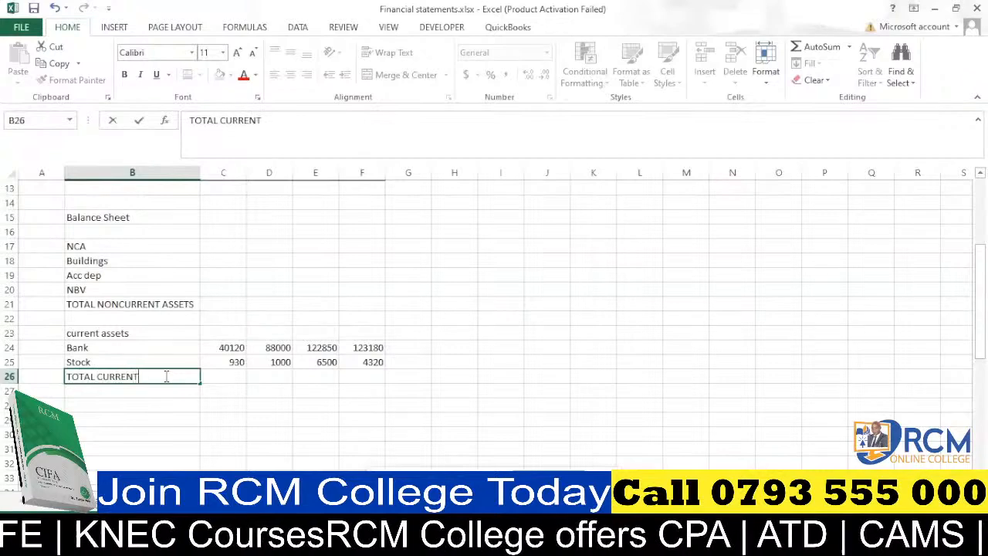
text( ASSETS)
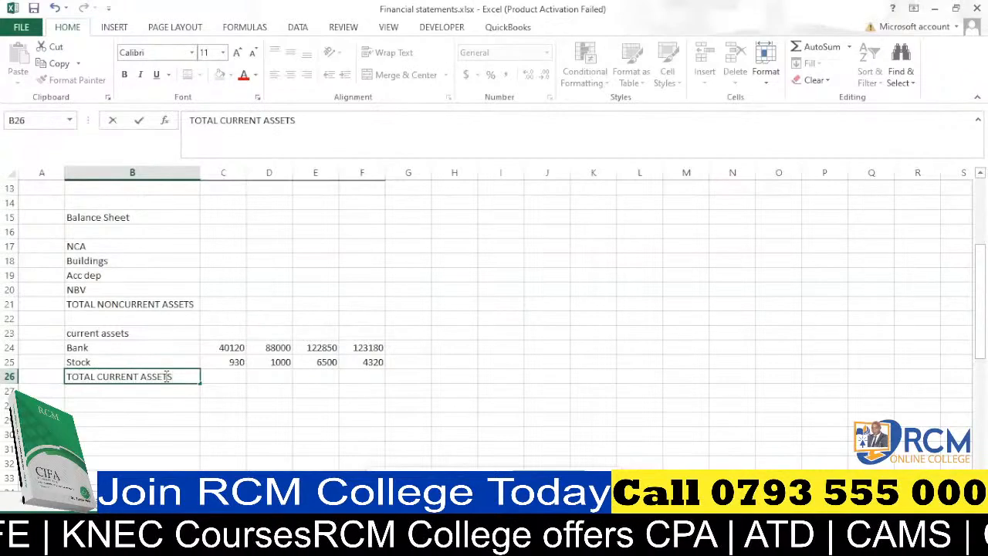
click(182, 408)
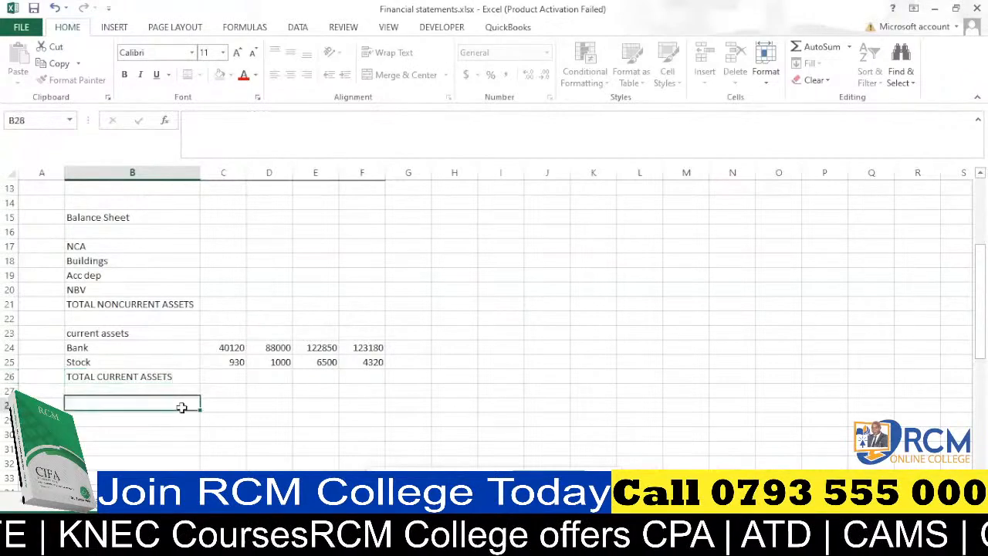
click(102, 390)
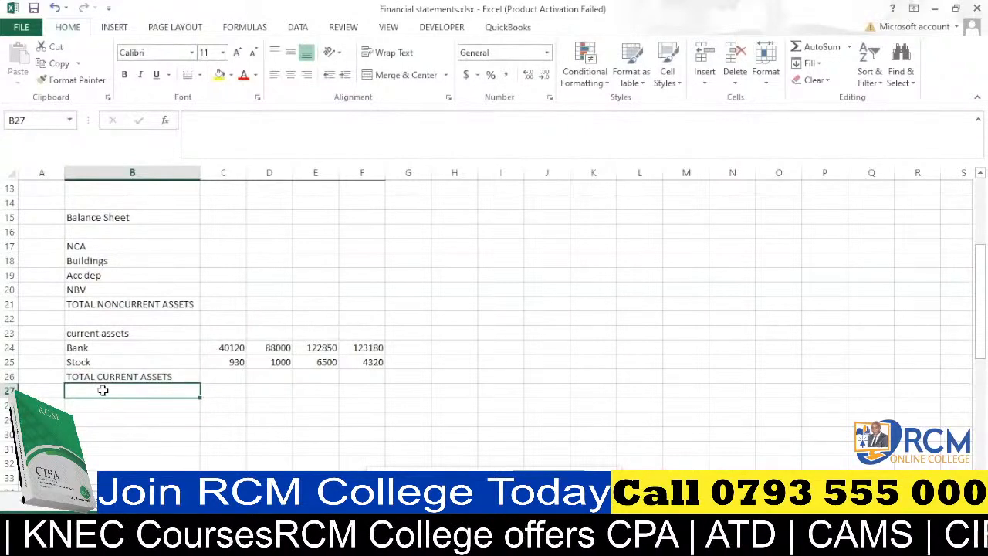
text(TOTAL)
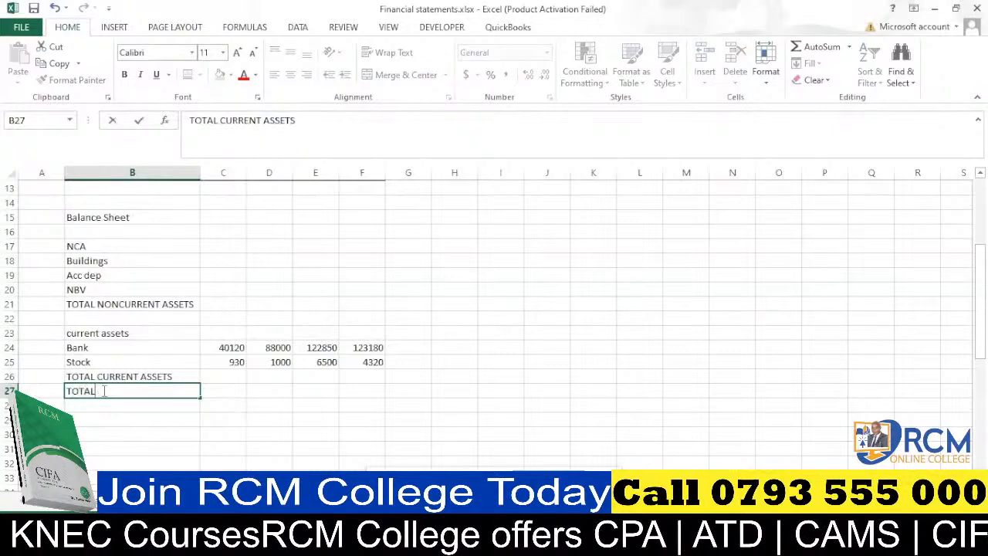
text( ASSETS)
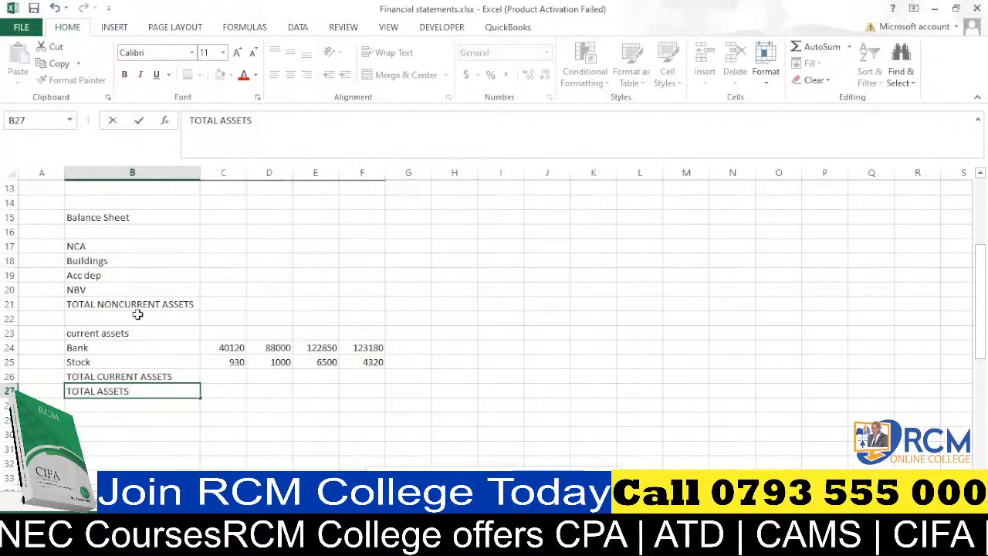
Enter the heading "FINANCED BY" in B29 and the label "Capital" in B30
click(164, 422)
text(FINANCED bY)
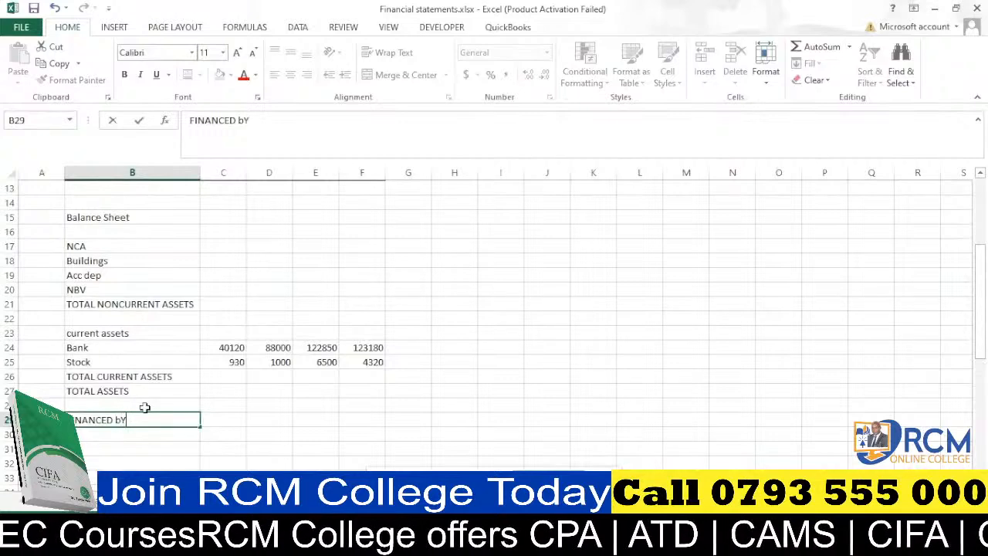
key(BackSpace)
key(BackSpace)
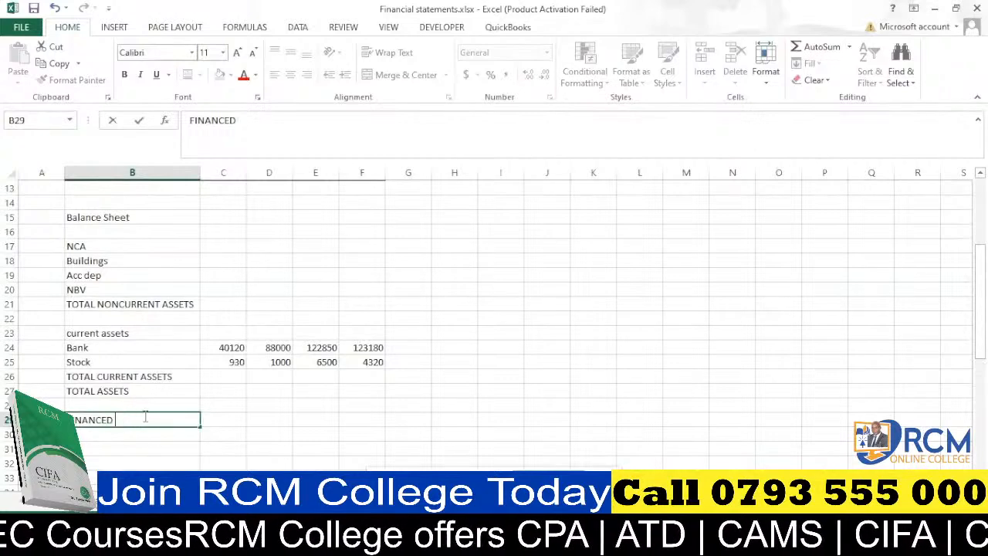
text(BY)
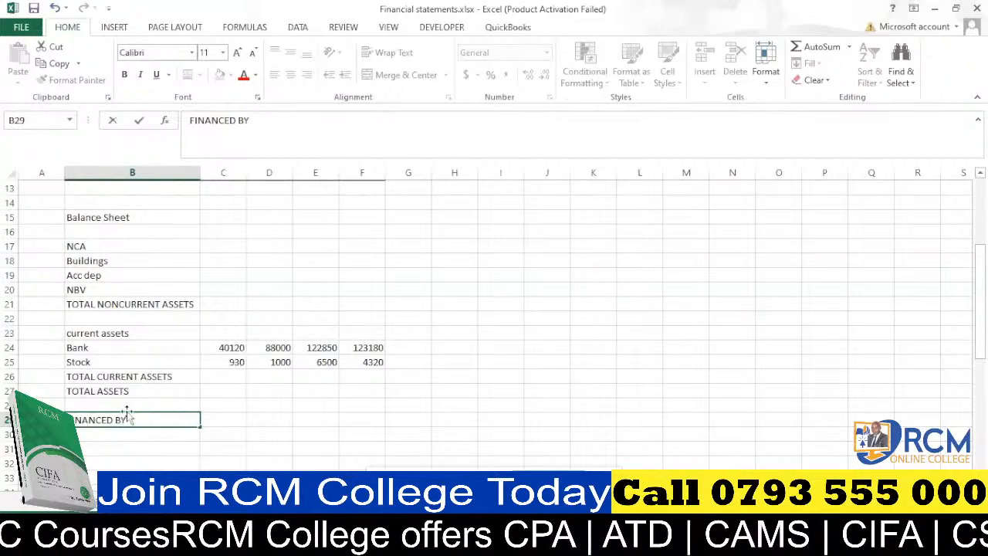
click(138, 441)
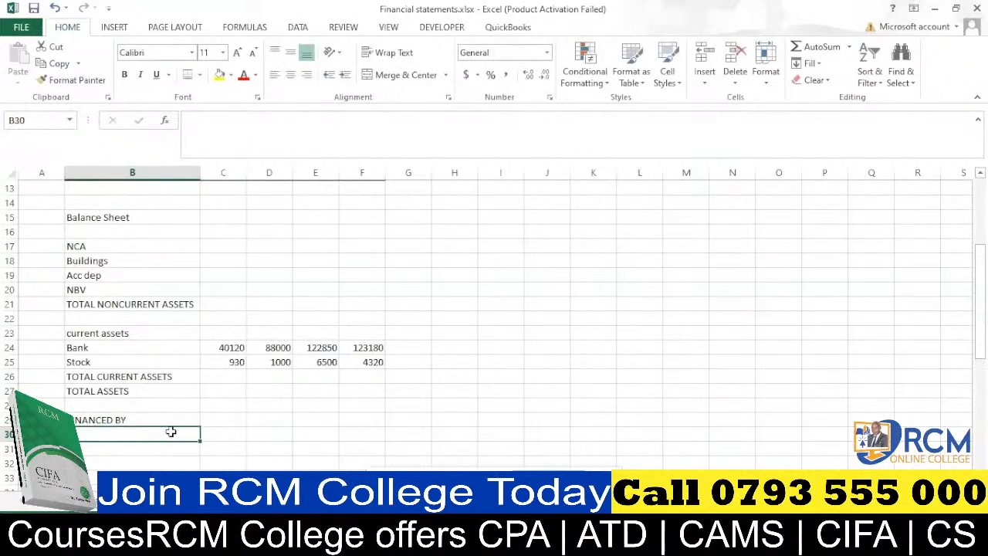
text(C)
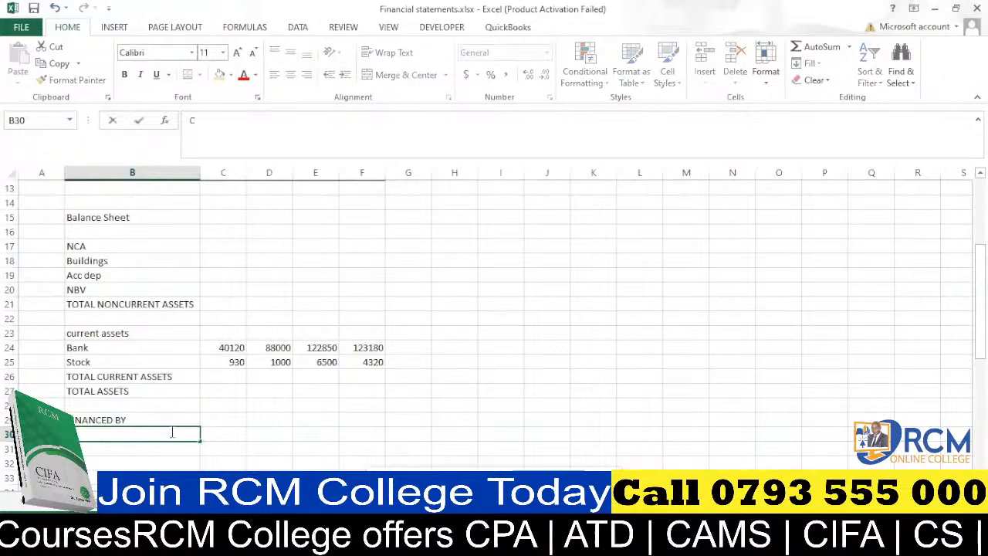
text(apital)
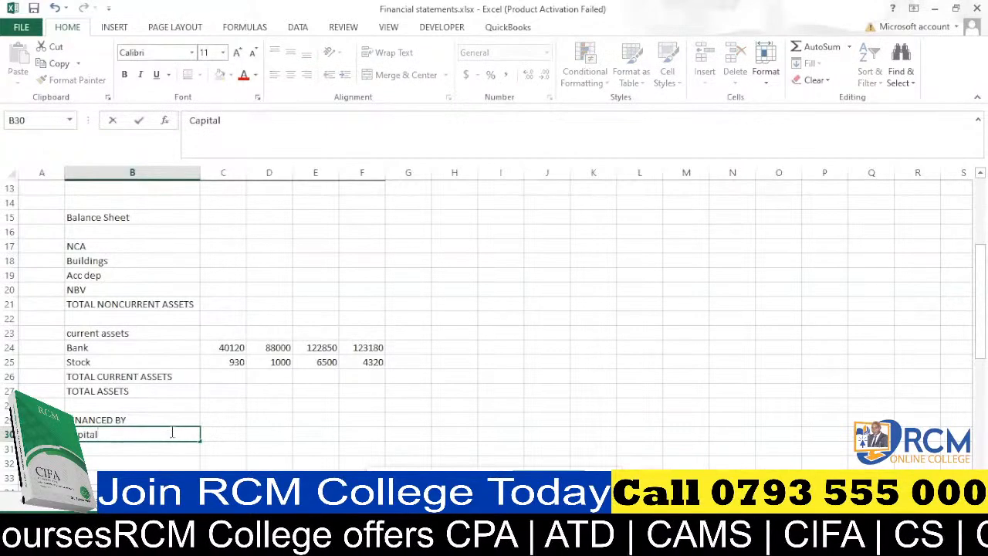
key(Return)
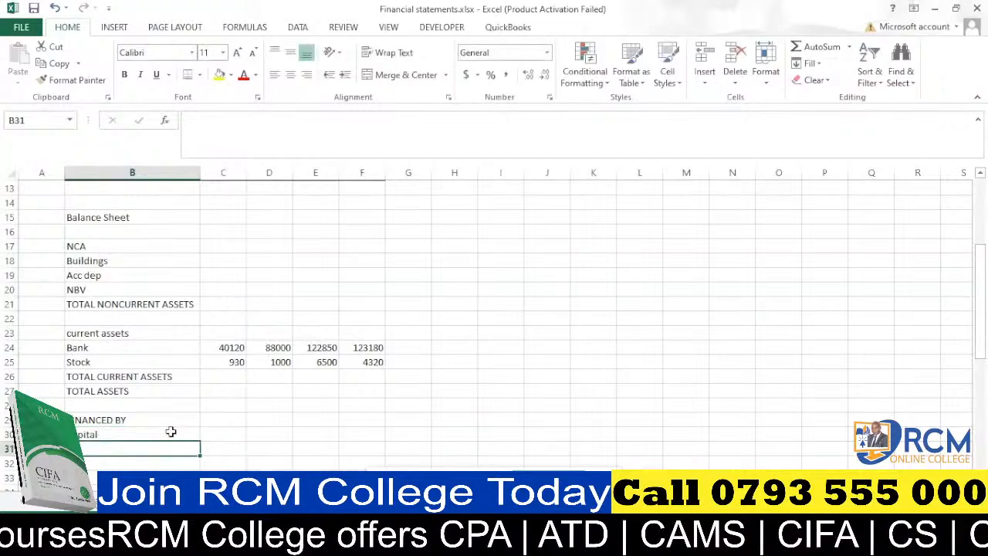
Enter the label "Retained earnings c/d" in B31 below Capital
text(reta)
key(BackSpace)
key(BackSpace)
key(BackSpace)
key(BackSpace)
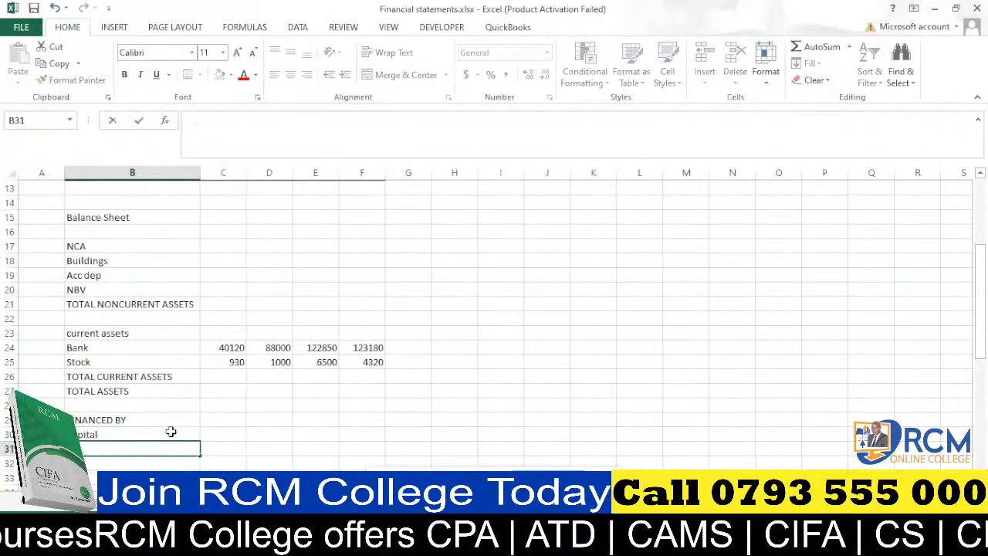
text(Re)
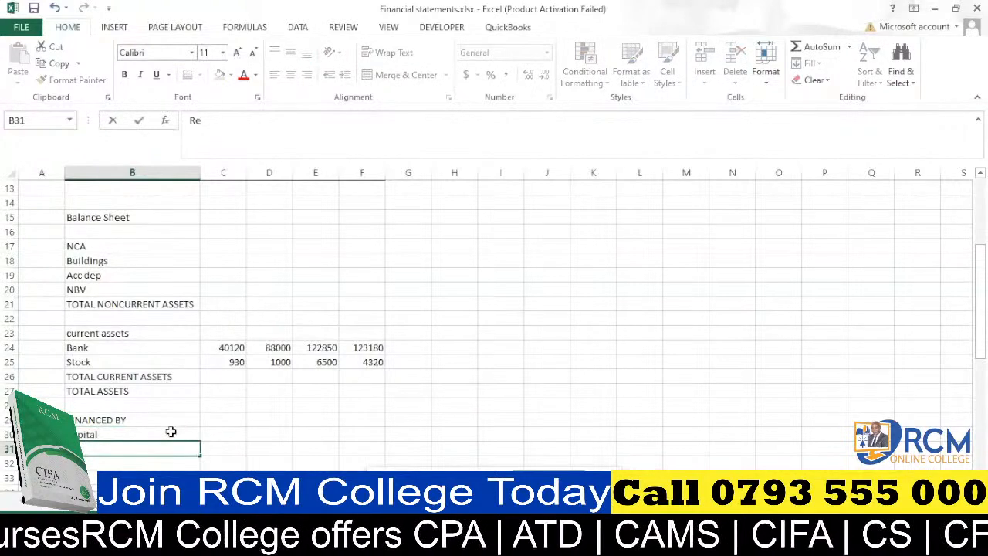
text(tained)
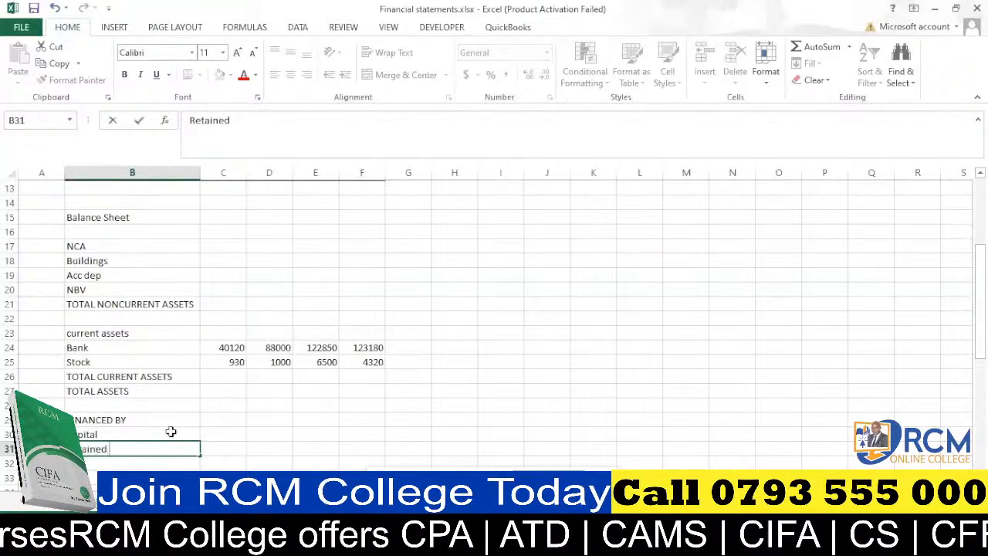
text( eranim)
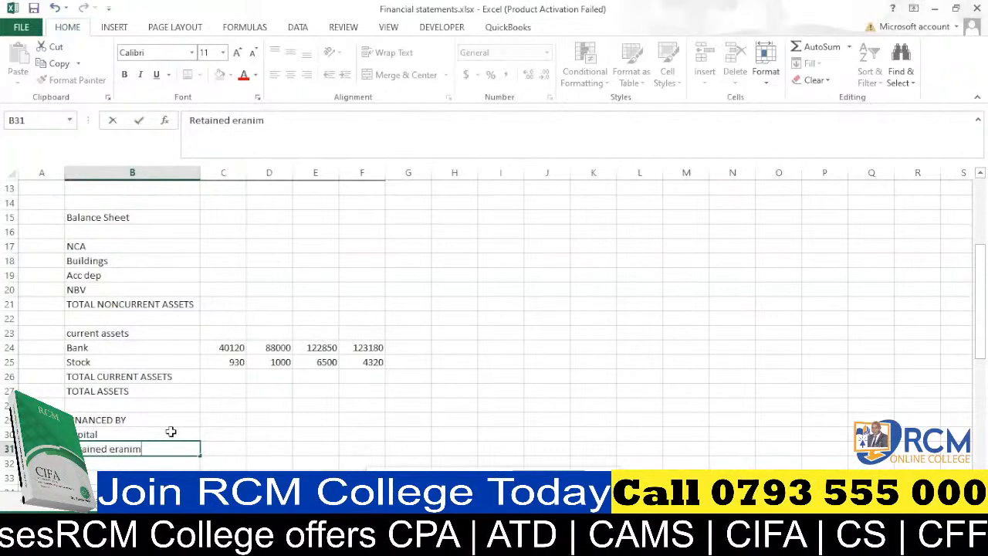
key(BackSpace)
text(ng)
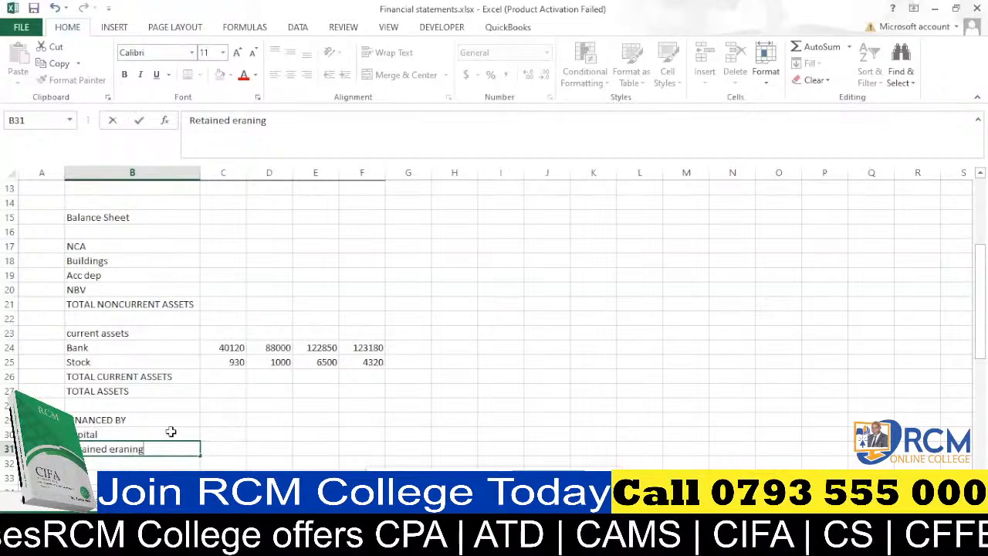
text(s)
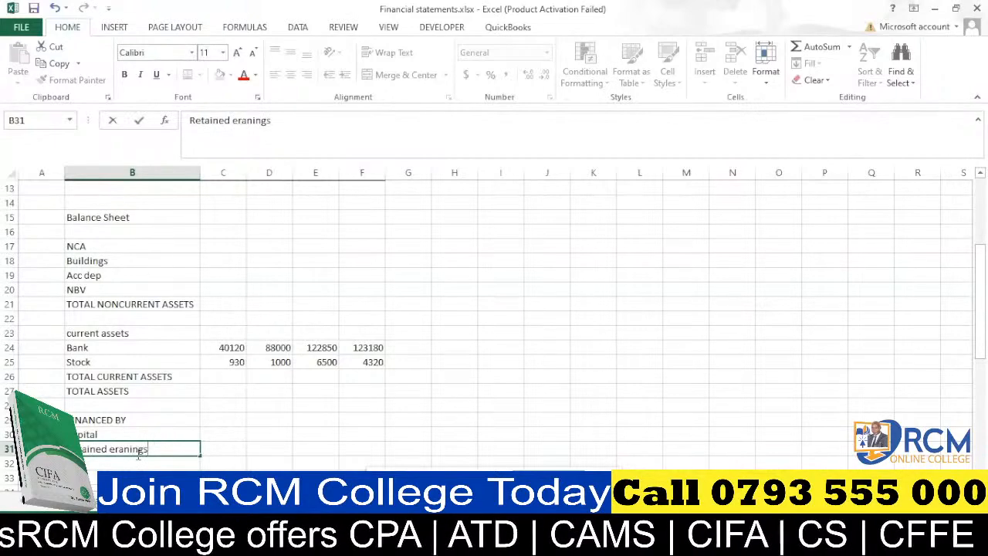
click(116, 450)
text(e)
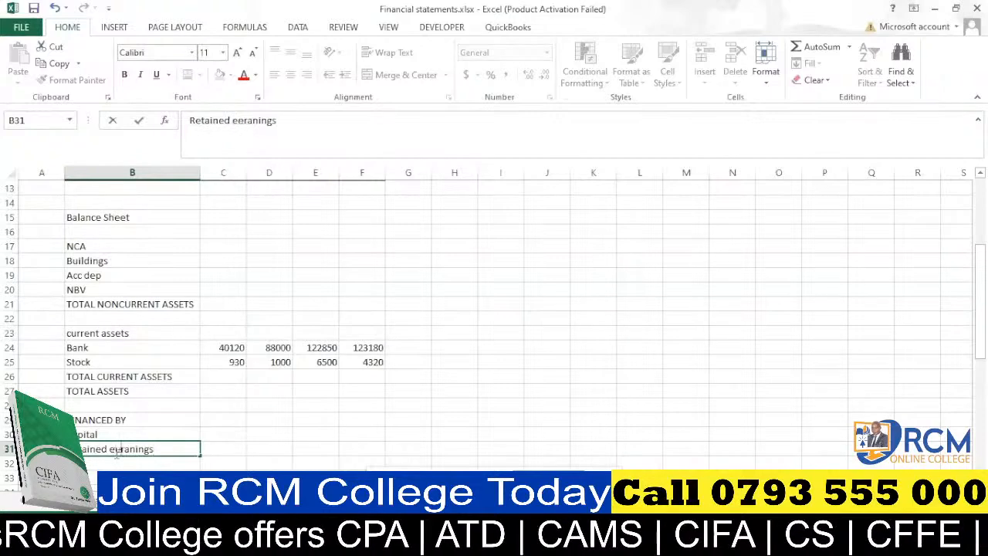
key(BackSpace)
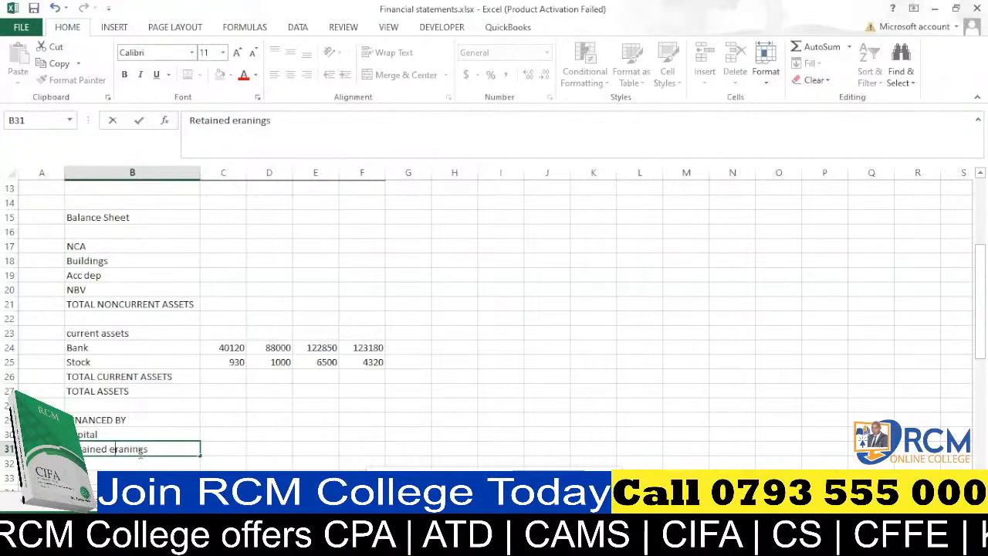
text(a)
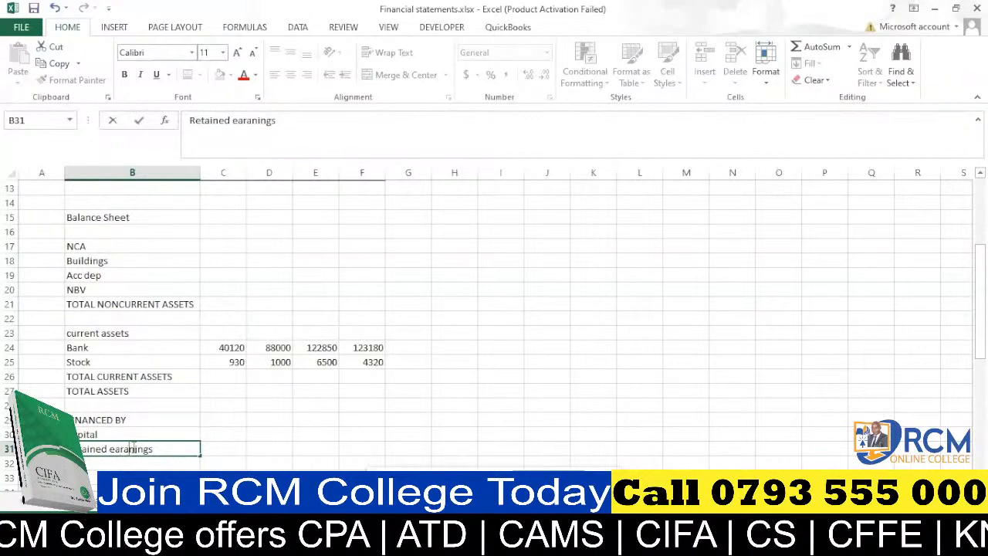
key(BackSpace)
key(End)
text(c)
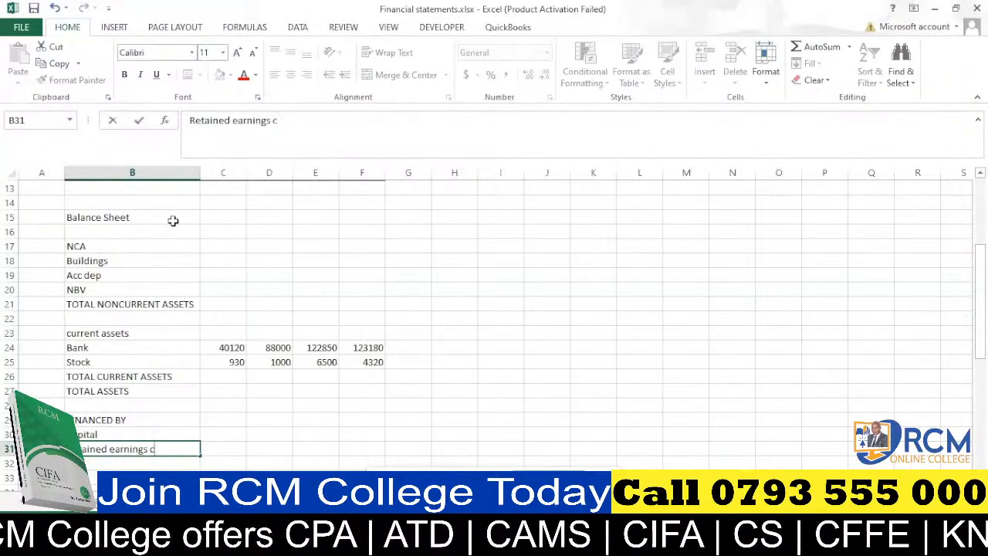
text(/d)
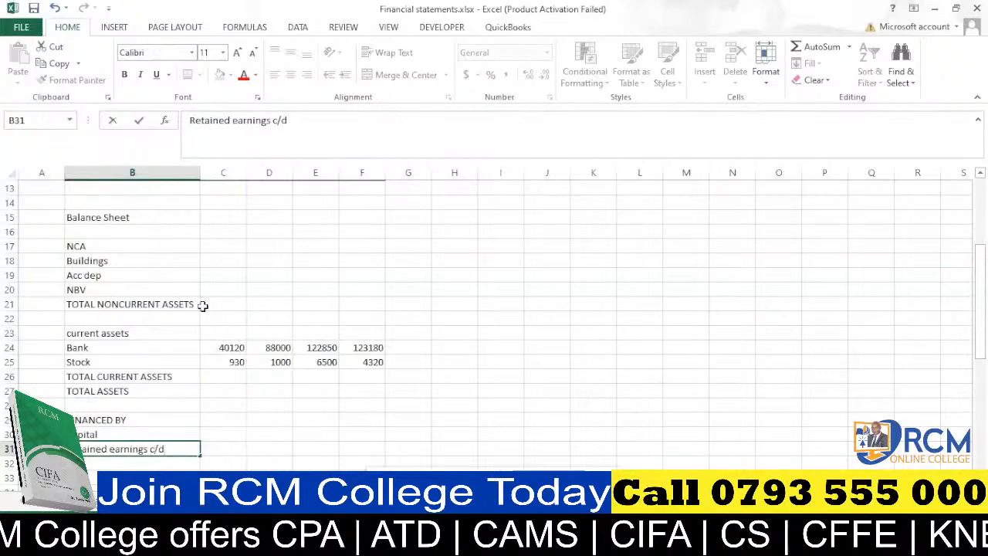
click(185, 409)
Clear the Capital label from B30 under the "FINANCED BY" heading
scroll(185, 415, down, 2)
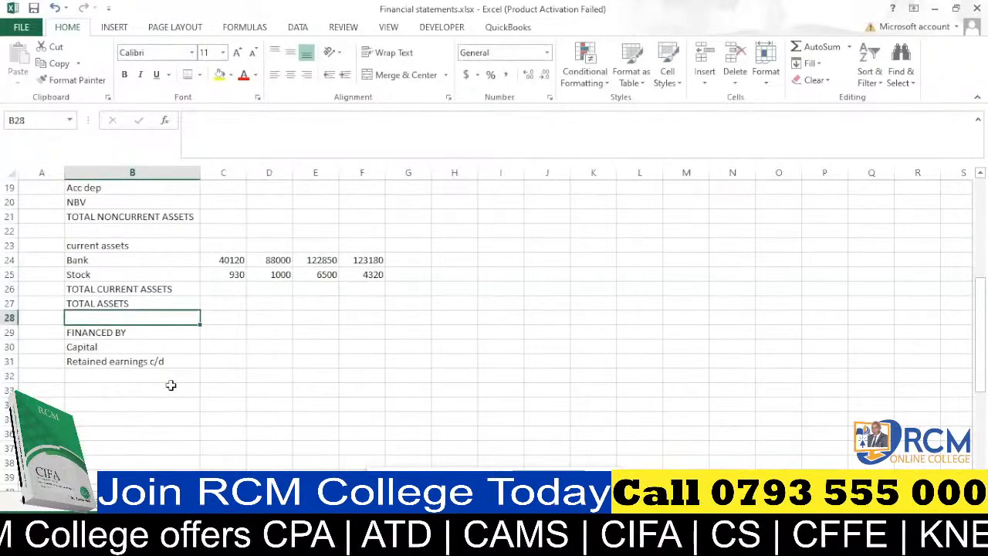
click(109, 348)
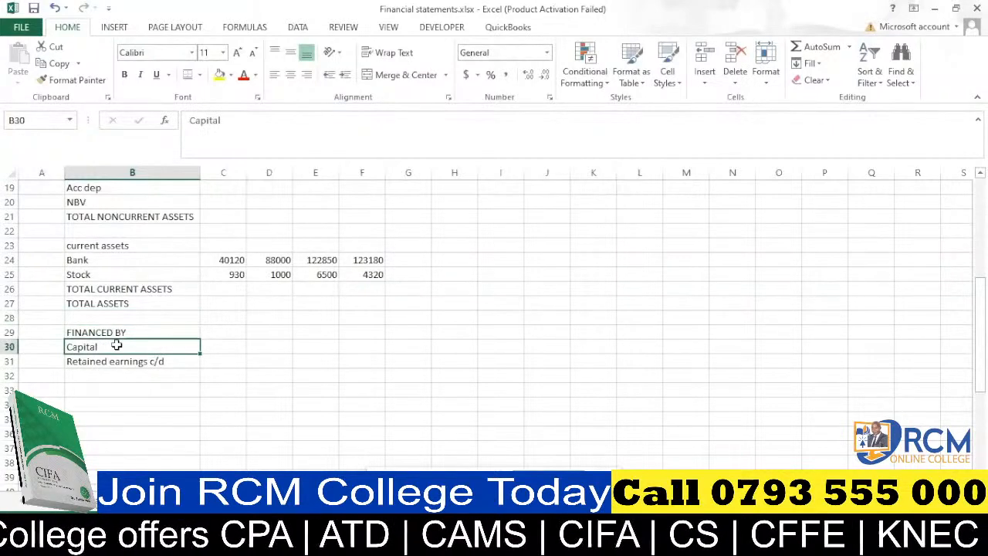
key(Delete)
Enter the label "TOTAL CAPITAL" in B32 below the retained earnings row
click(129, 376)
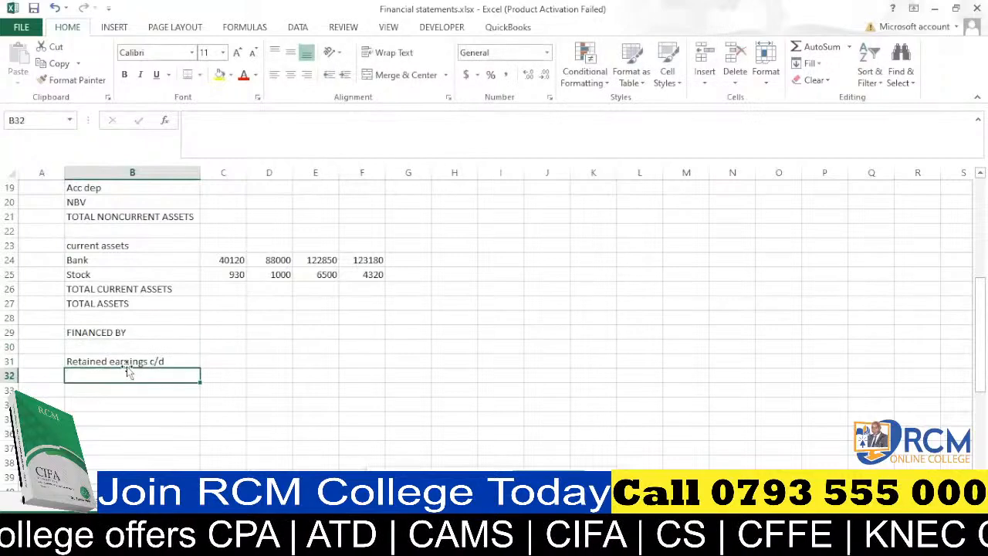
text(total )
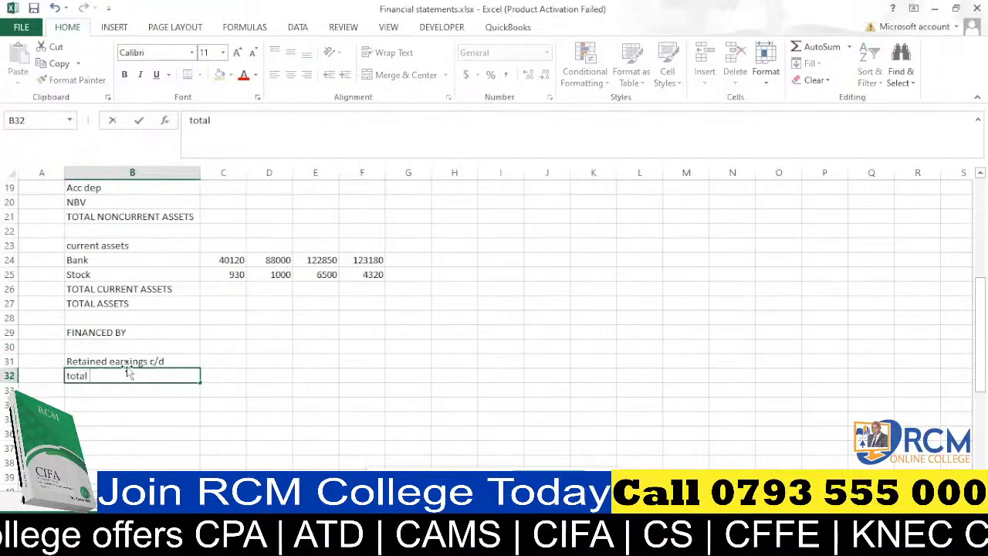
text(capita)
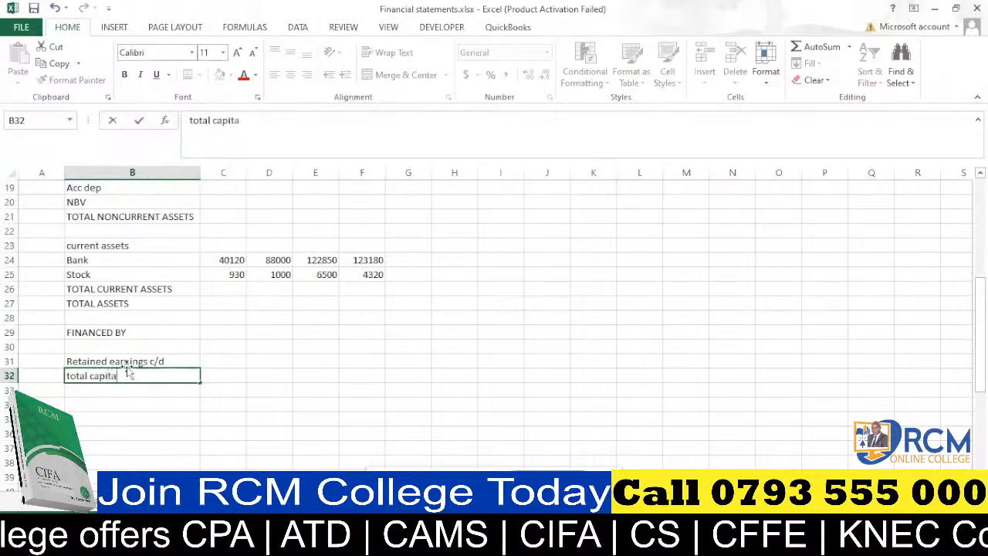
text(l)
click(128, 389)
click(116, 375)
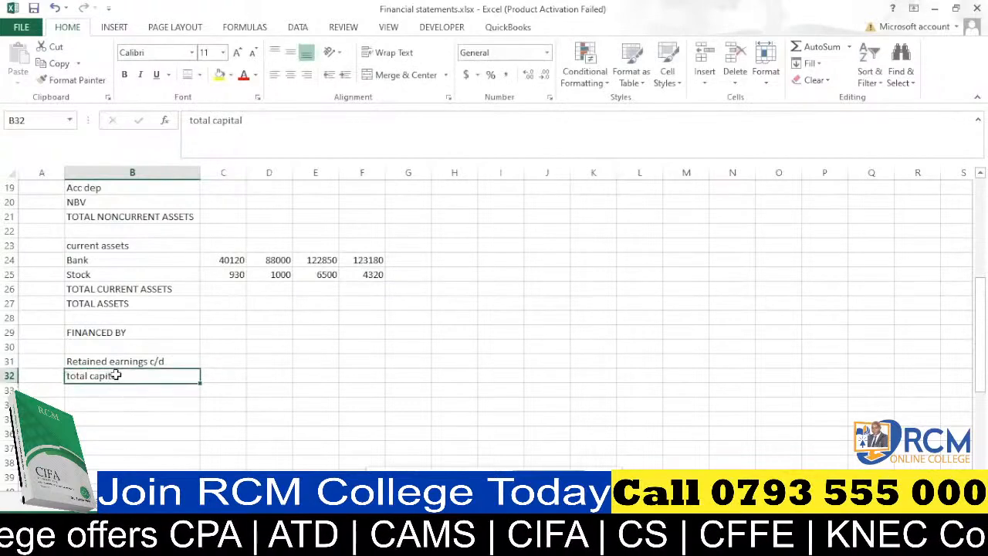
text(TOTA)
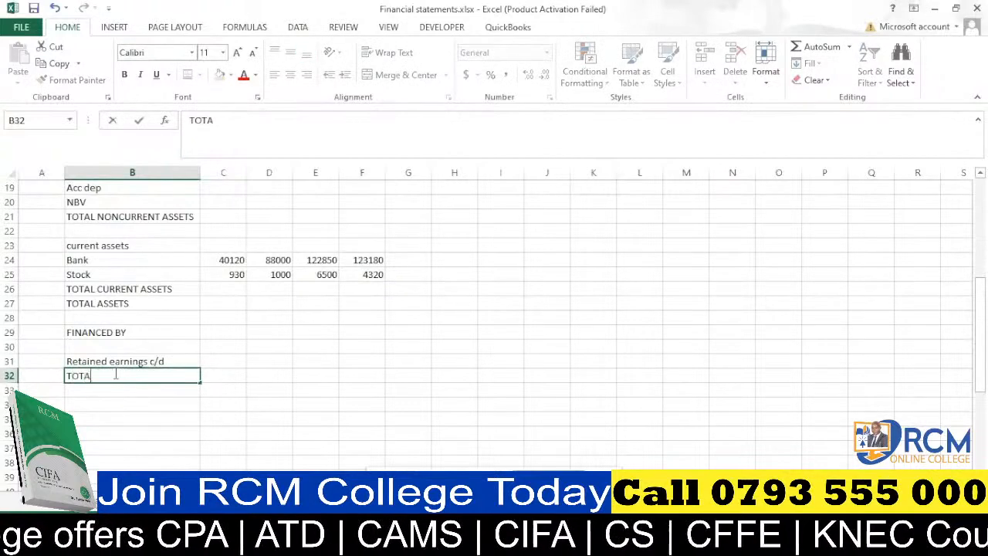
text(L CA)
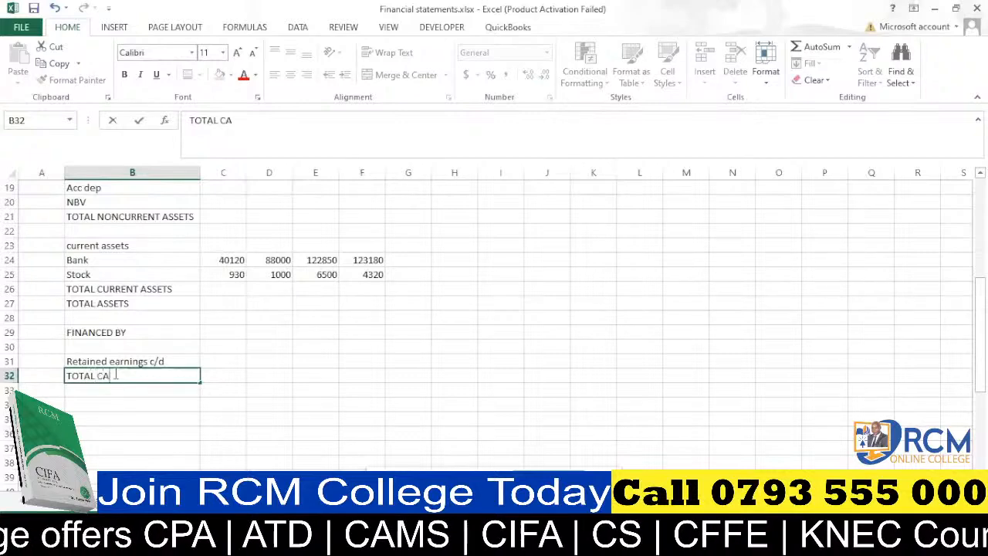
text(PITAL)
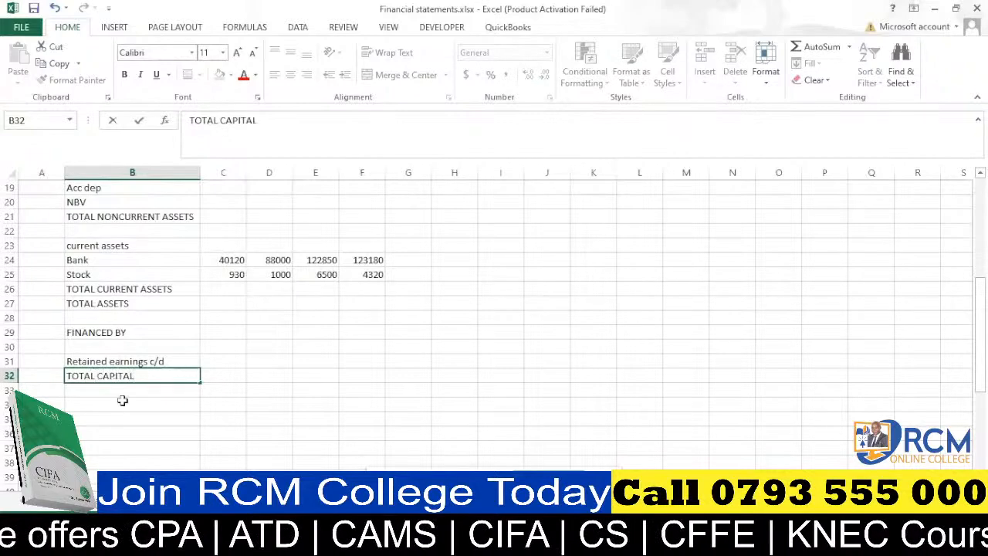
Enter the heading "Long term liabilities" in B34 and the label "Loan" in B35
click(122, 400)
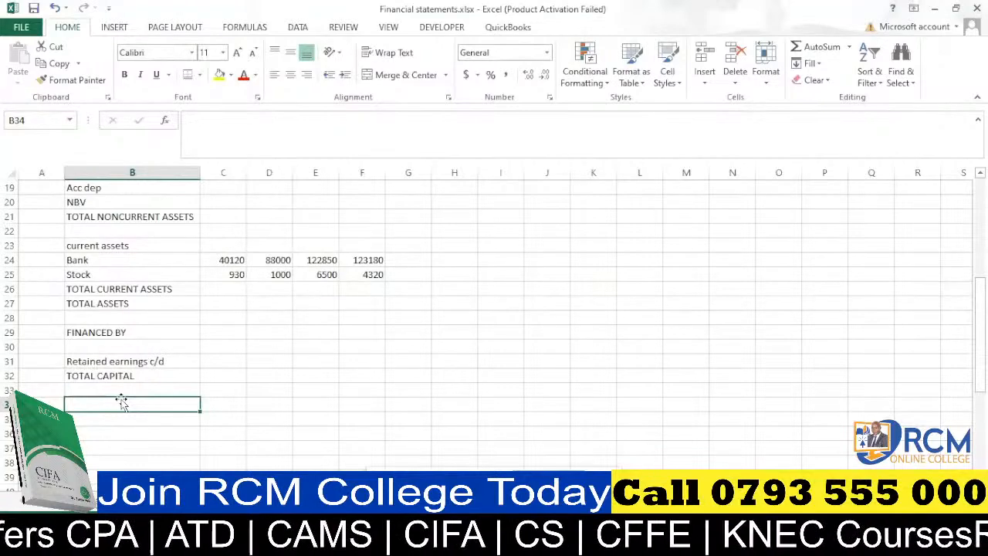
text(LONG)
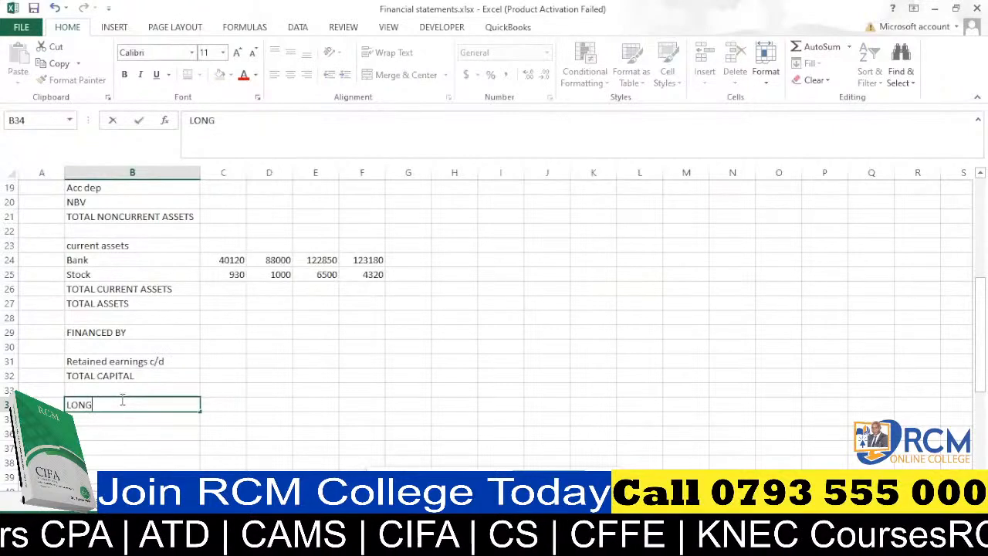
key(BackSpace)
key(BackSpace)
key(BackSpace)
text(o)
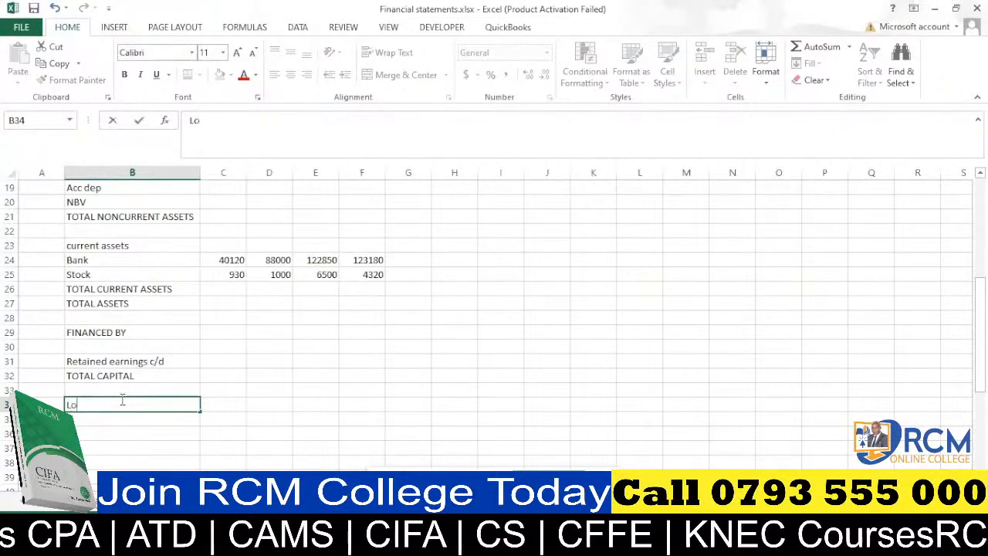
text(ng tern)
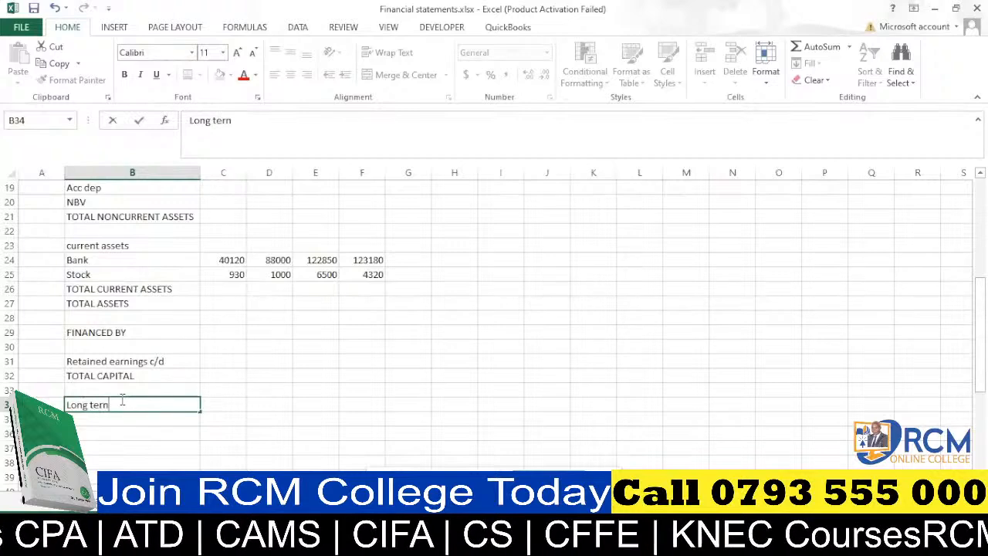
key(BackSpace)
text(m liab)
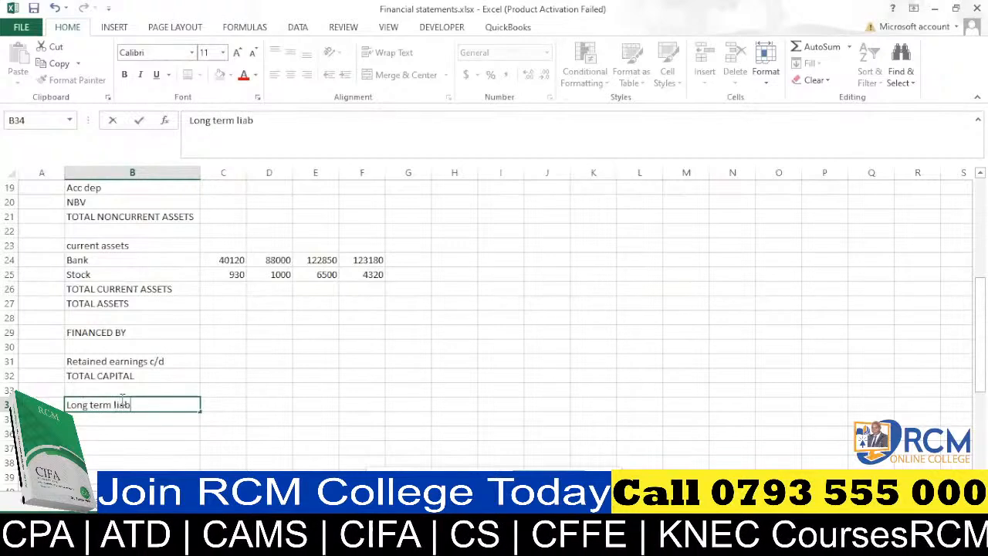
text(ilities)
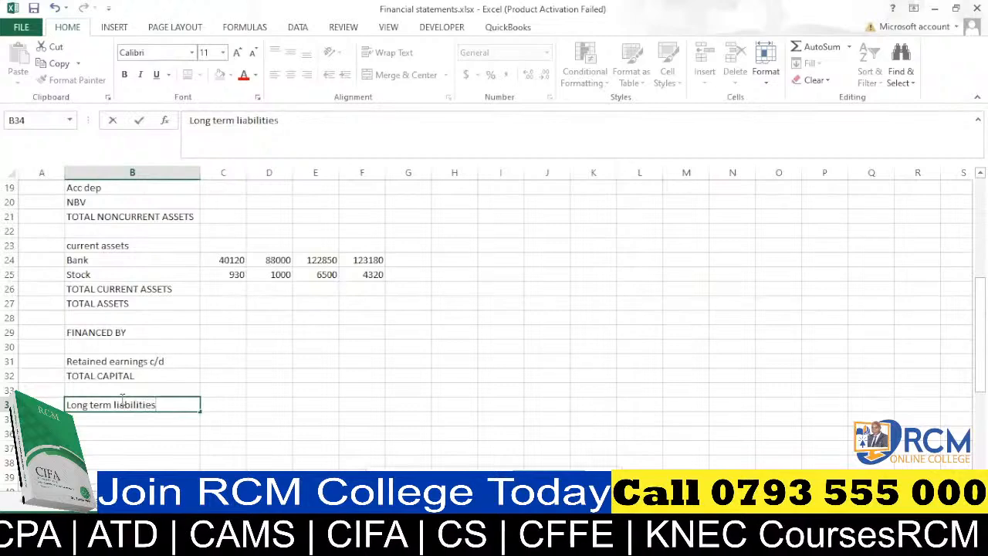
click(145, 416)
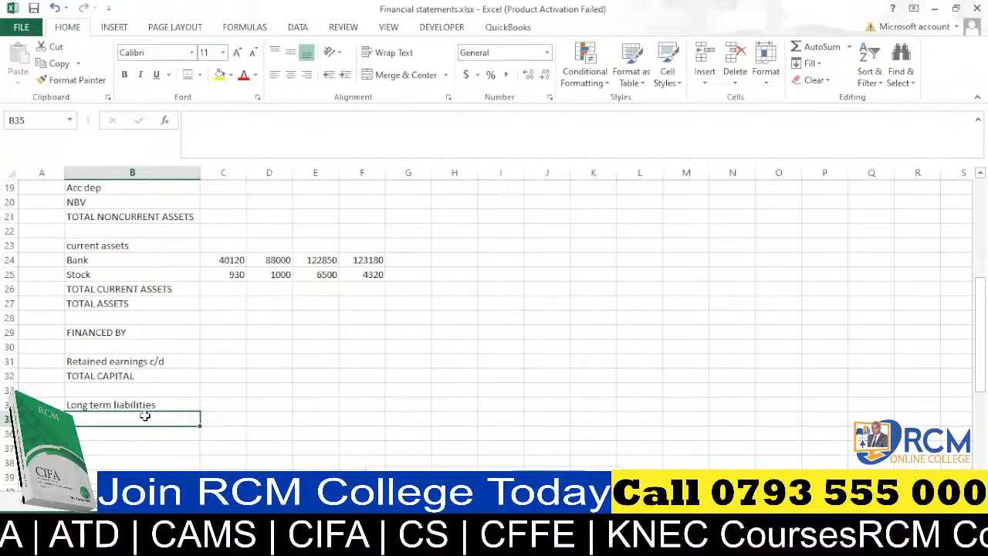
text(Loan)
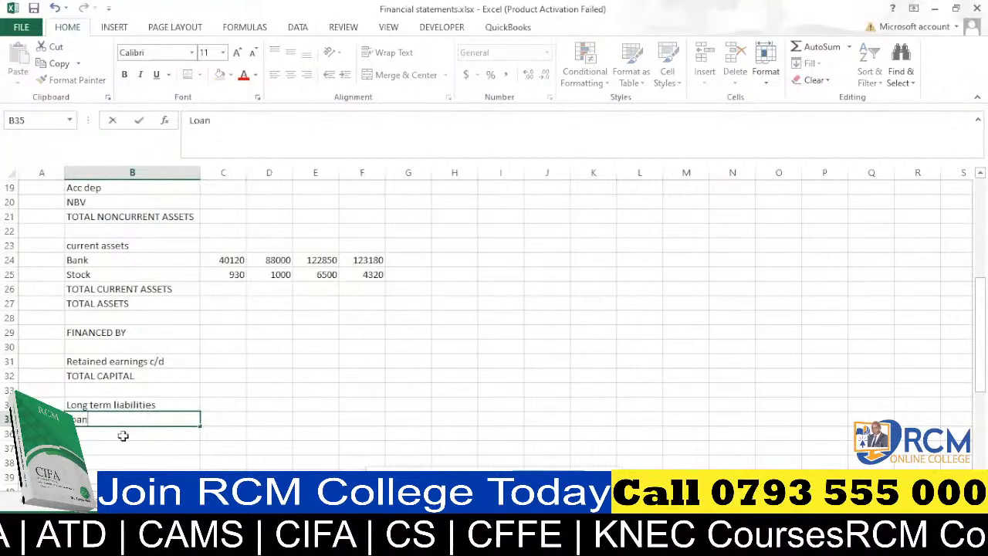
Enter the label "Total liabilities" in B36 below Loan
click(122, 435)
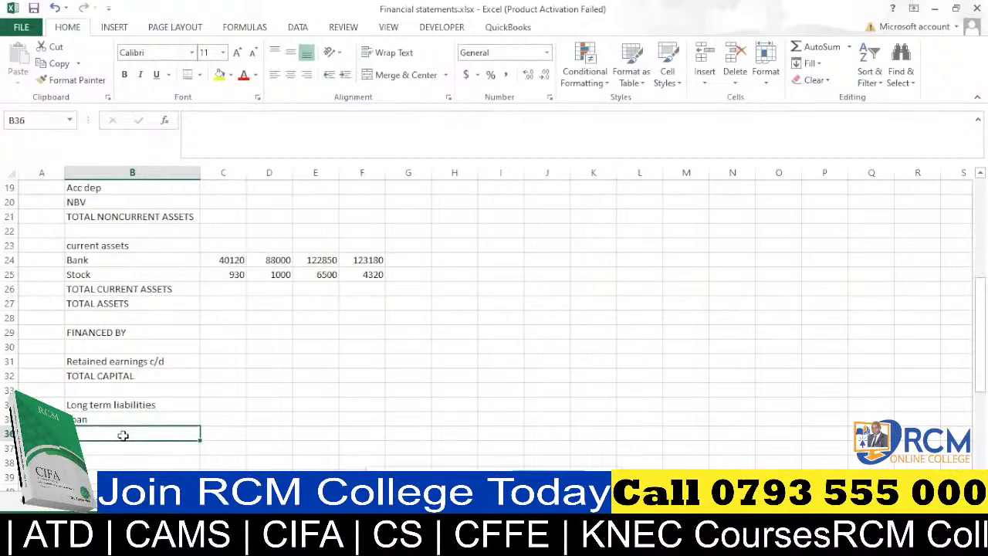
text(Total)
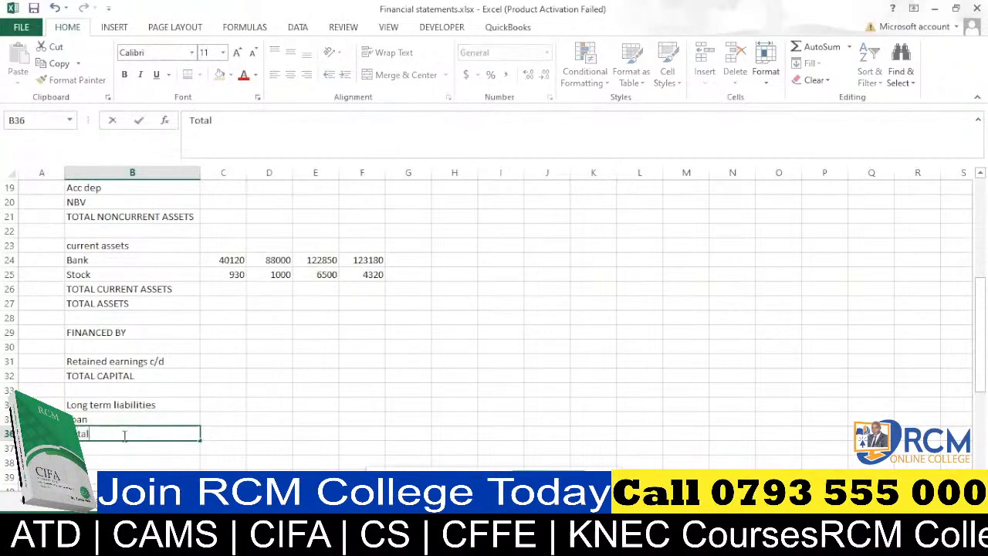
text( liabili)
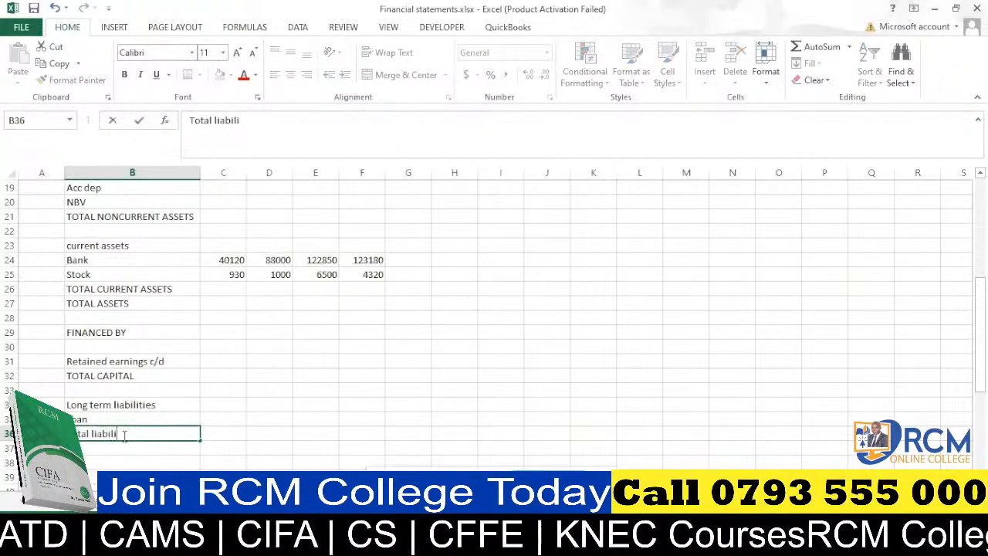
text(ties)
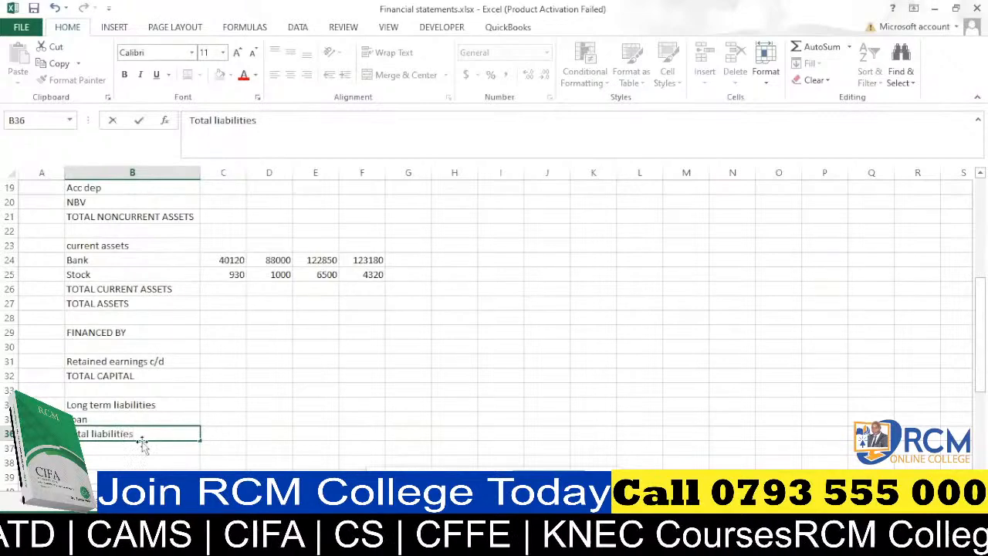
click(152, 448)
scroll(153, 429, down, 1)
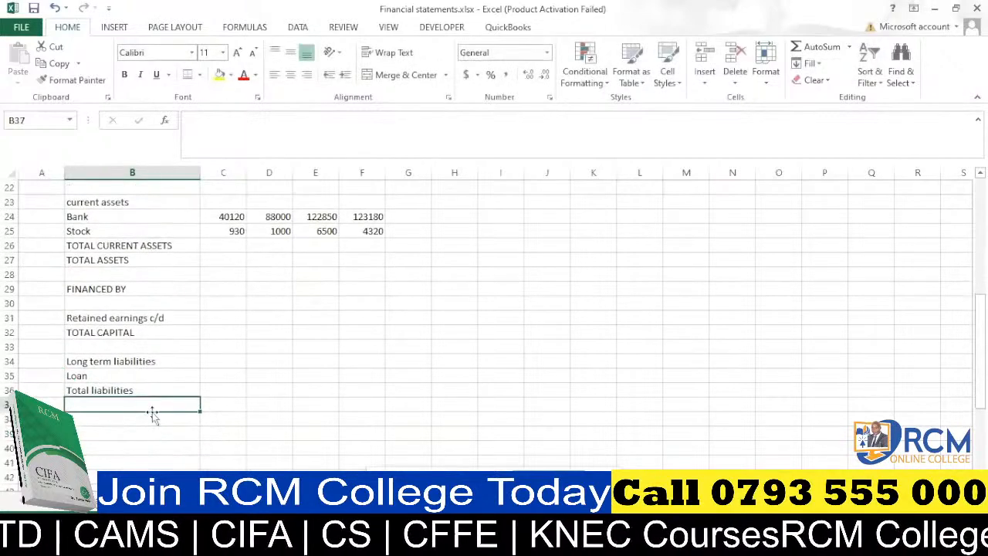
Replace the label in B36 with the all-capitals version "TOTAL LIABILITIES"
click(148, 389)
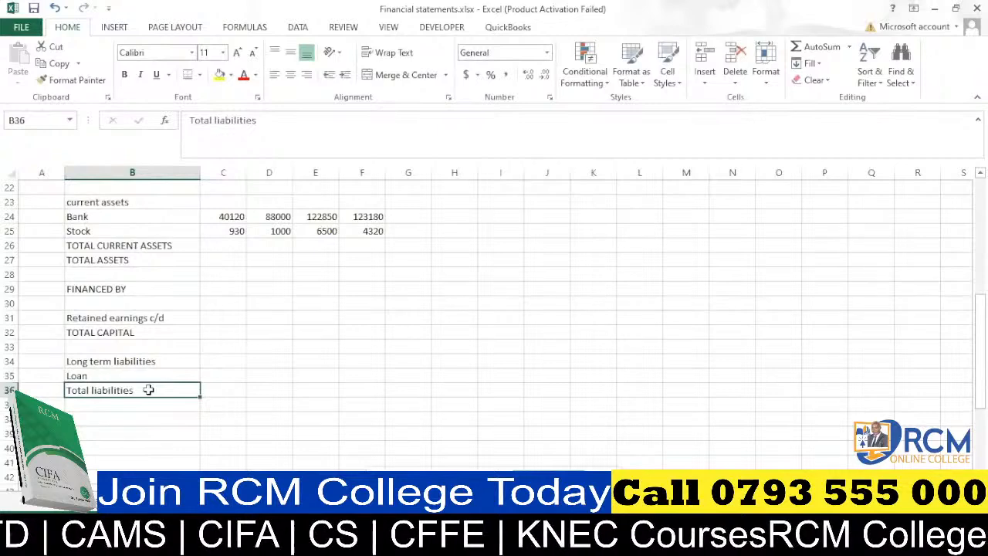
text(TOTAL LI)
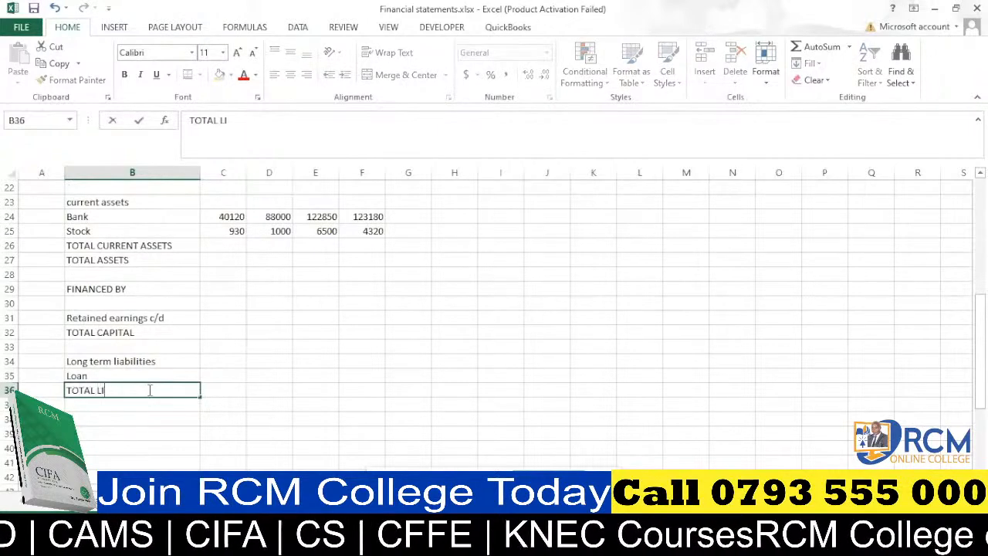
text(A)
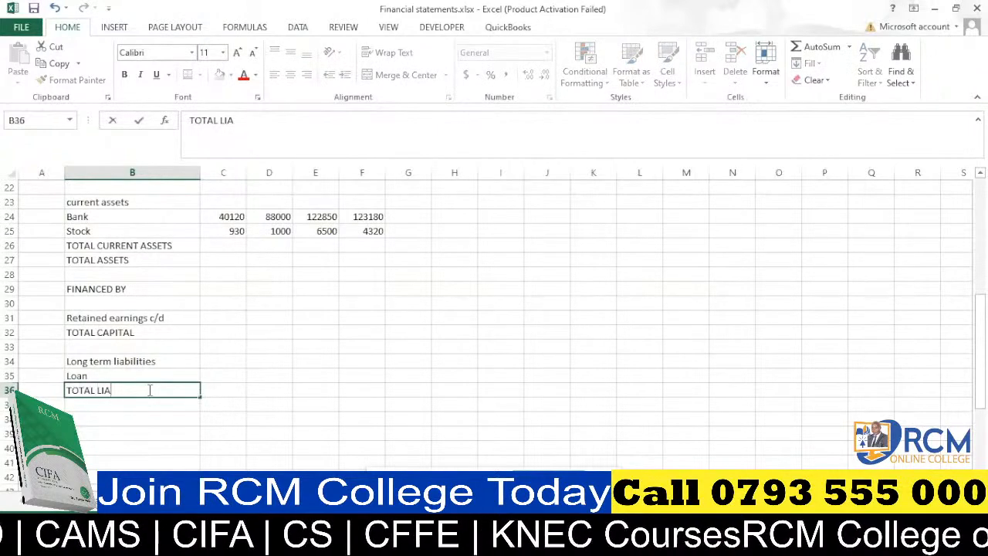
text(BILI)
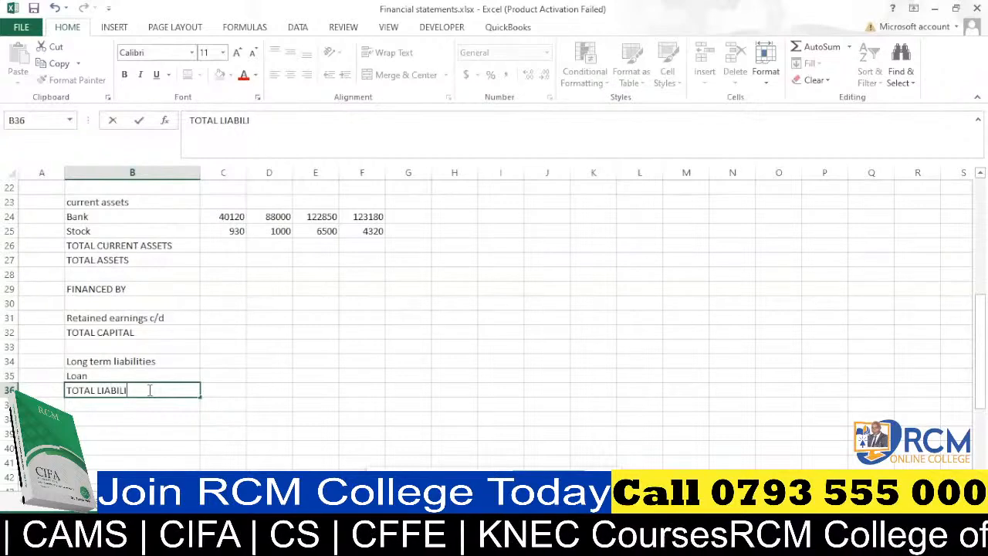
text(TIES)
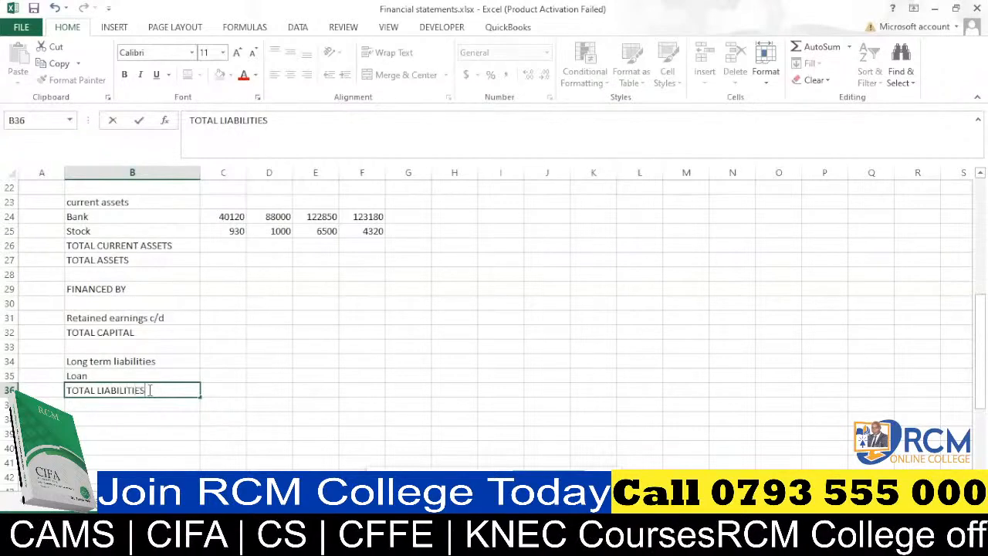
key(Return)
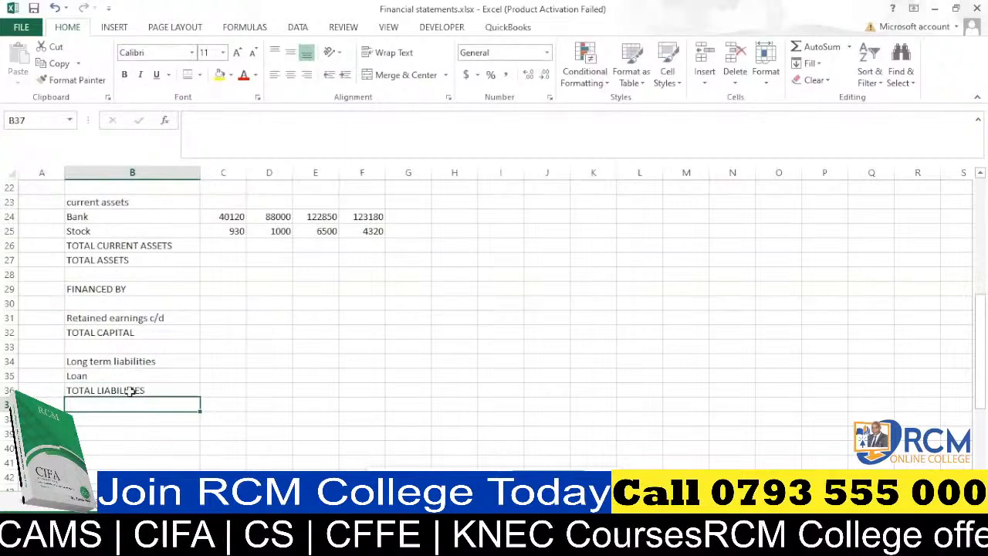
Enter the label "TOTAL LIABILITIES & TOTAL CAPITAL" in B37 and widen column B to fit it
scroll(131, 391, down, 1)
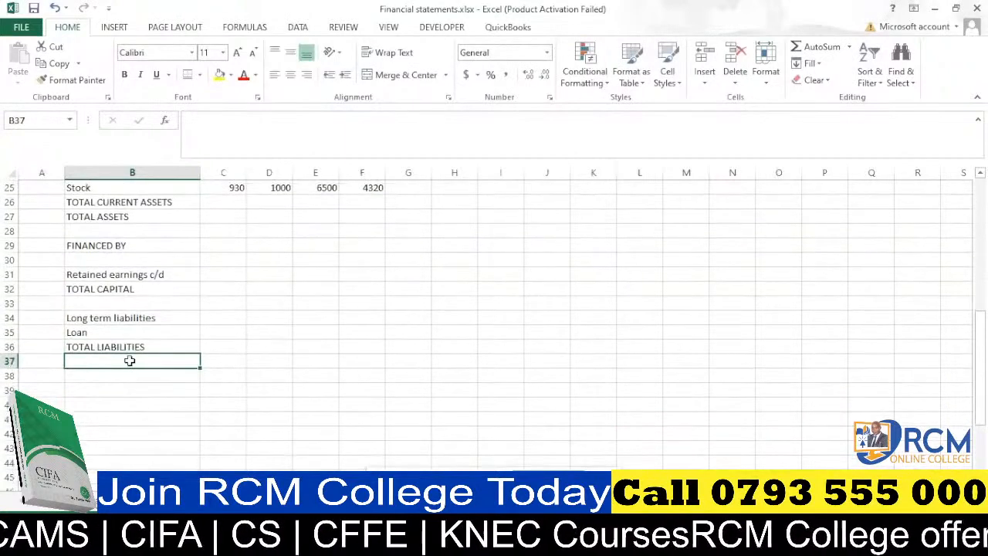
text(TOTAL)
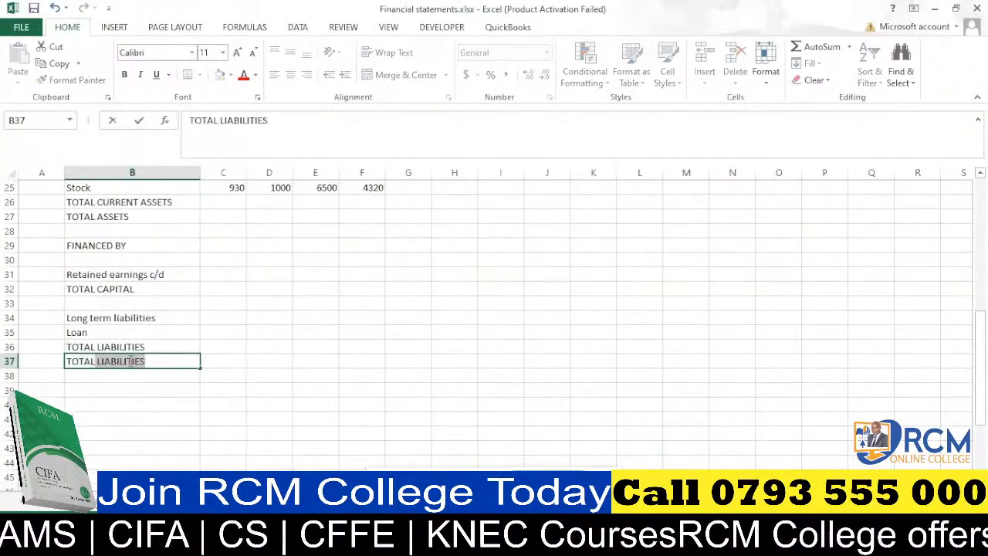
key(Return)
click(133, 360)
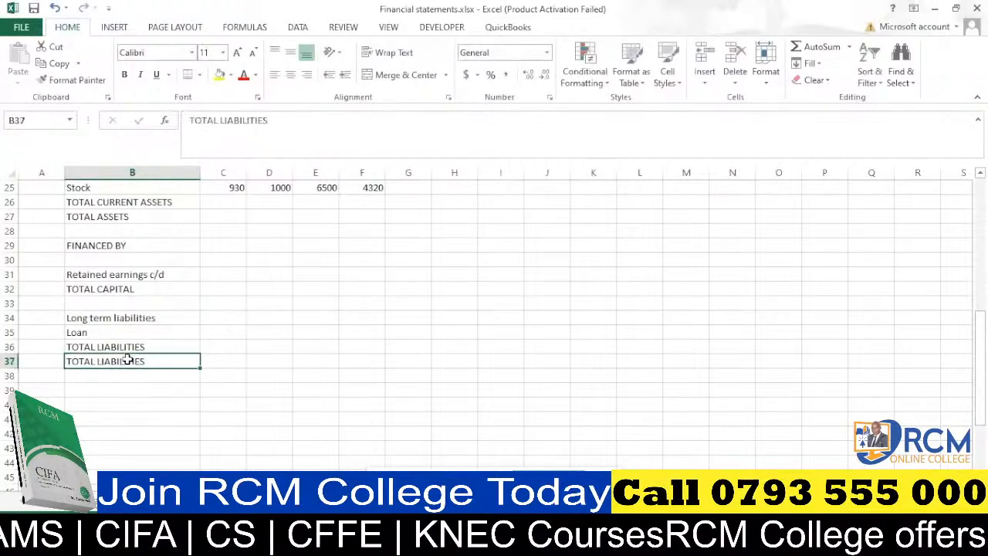
click(292, 129)
text(&)
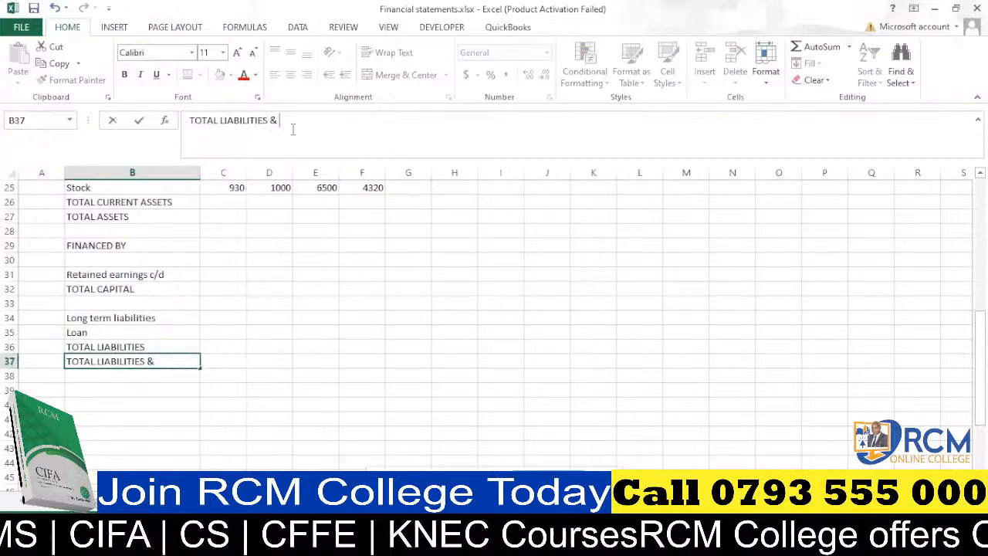
text( T)
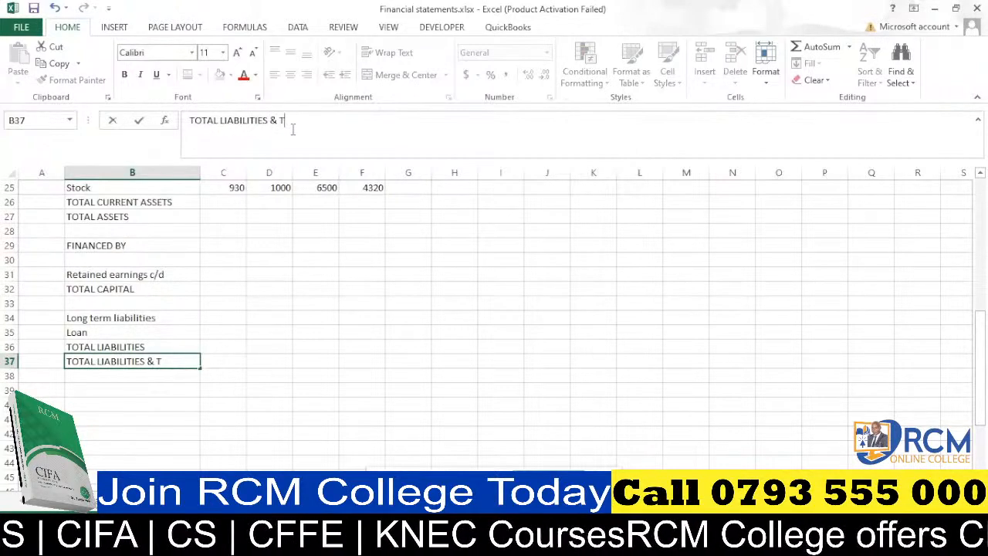
text(OTAL CAP)
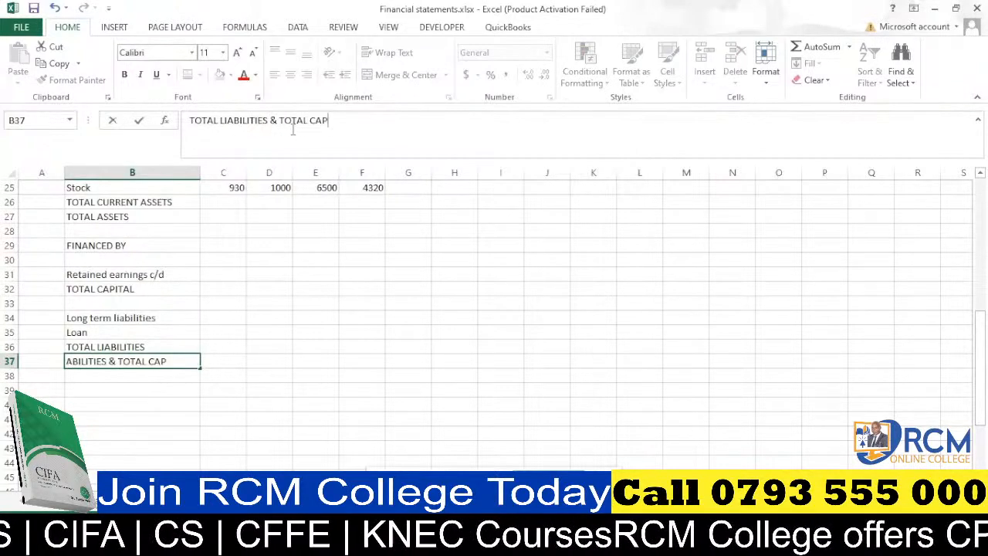
text(ITAL)
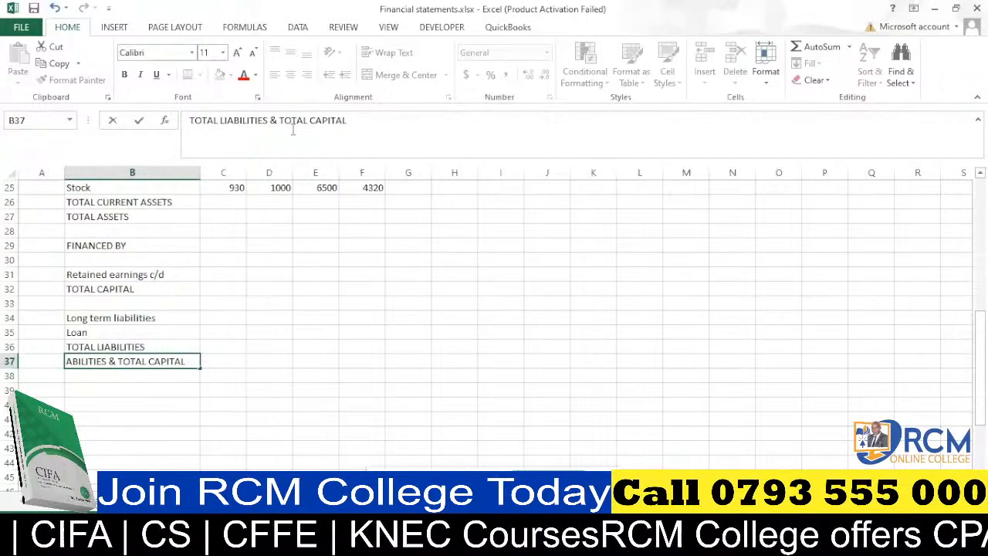
click(154, 390)
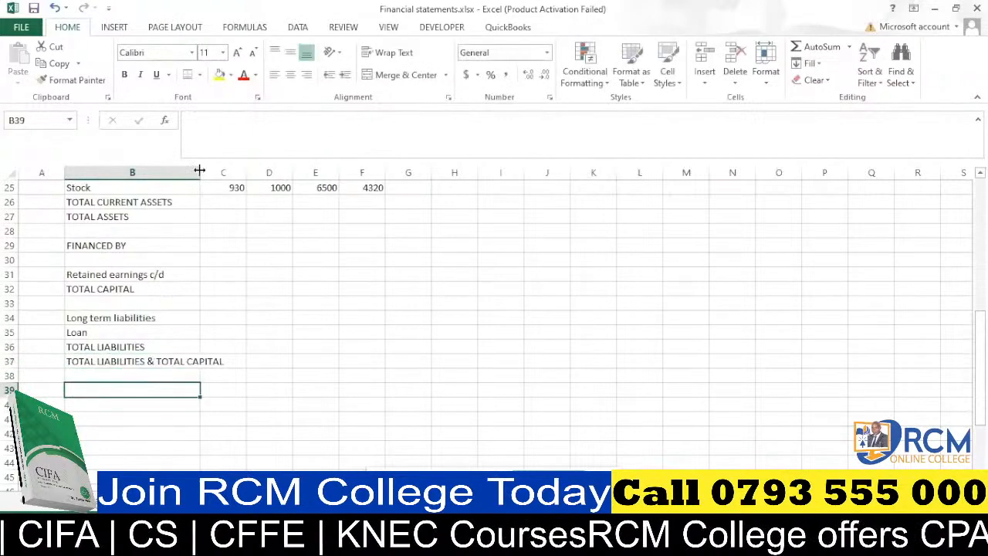
drag(199, 170, 230, 170)
Copy the Bank SUMIFS formula from C24 into the Buildings row at C18 and fill it across to F18
scroll(234, 319, up, 4)
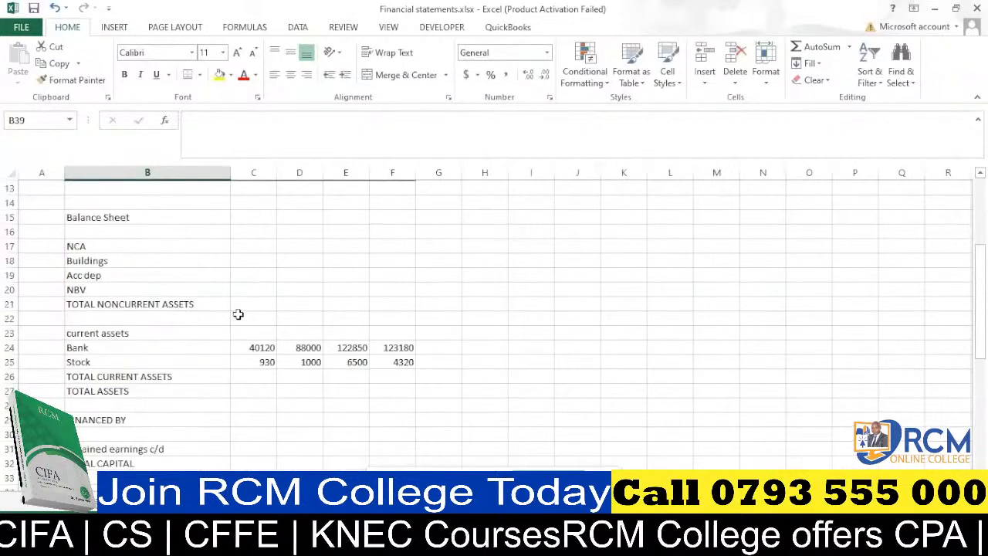
scroll(238, 305, down, 2)
scroll(185, 304, up, 3)
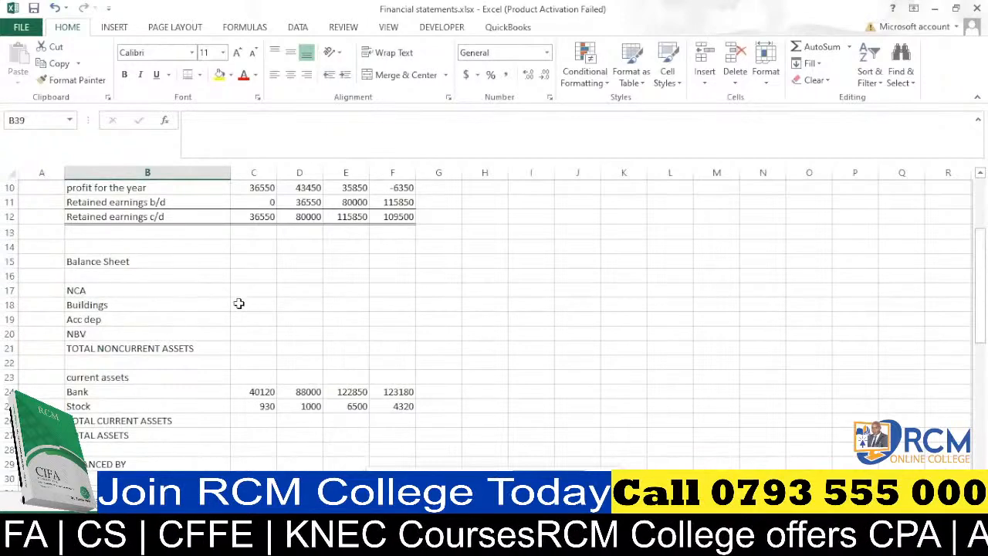
click(263, 392)
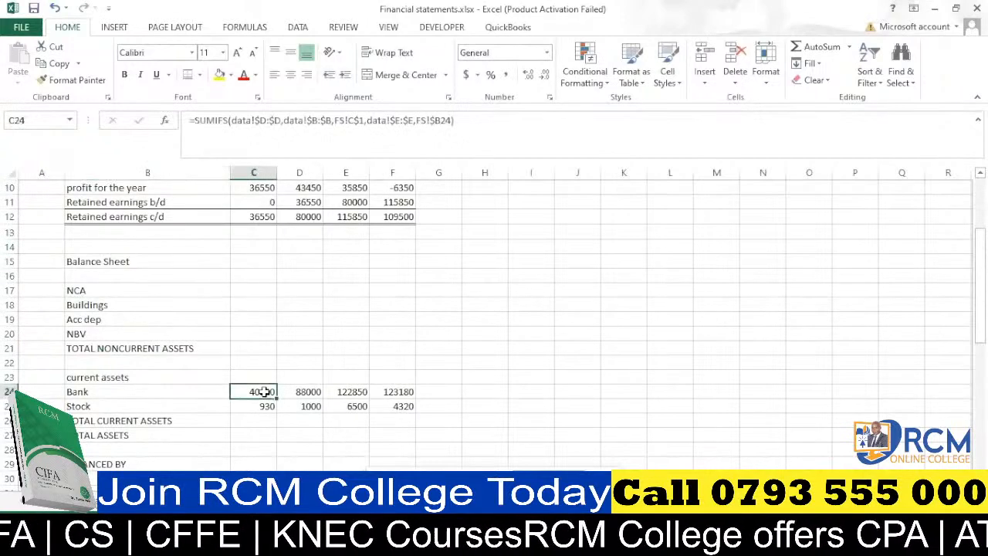
key(ctrl+c)
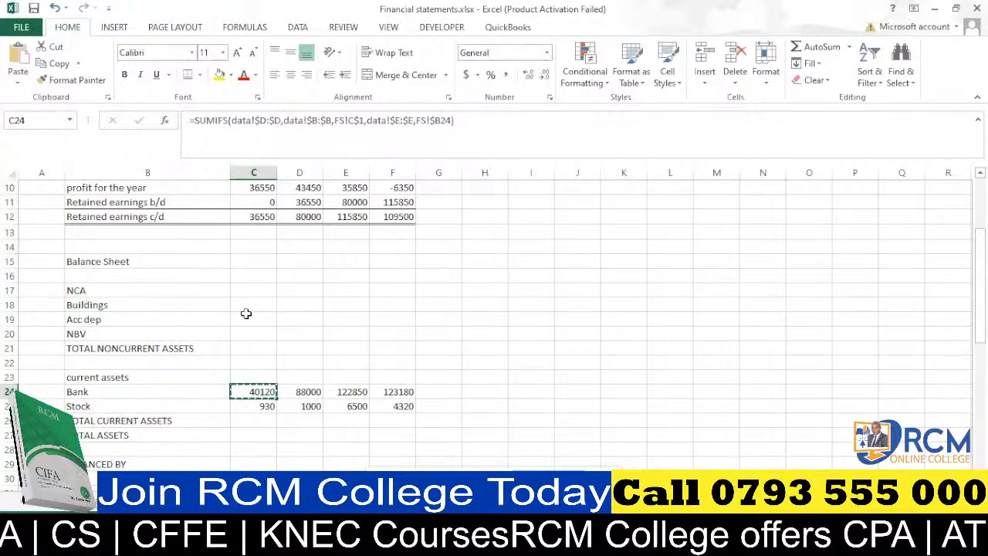
click(248, 304)
key(ctrl+v)
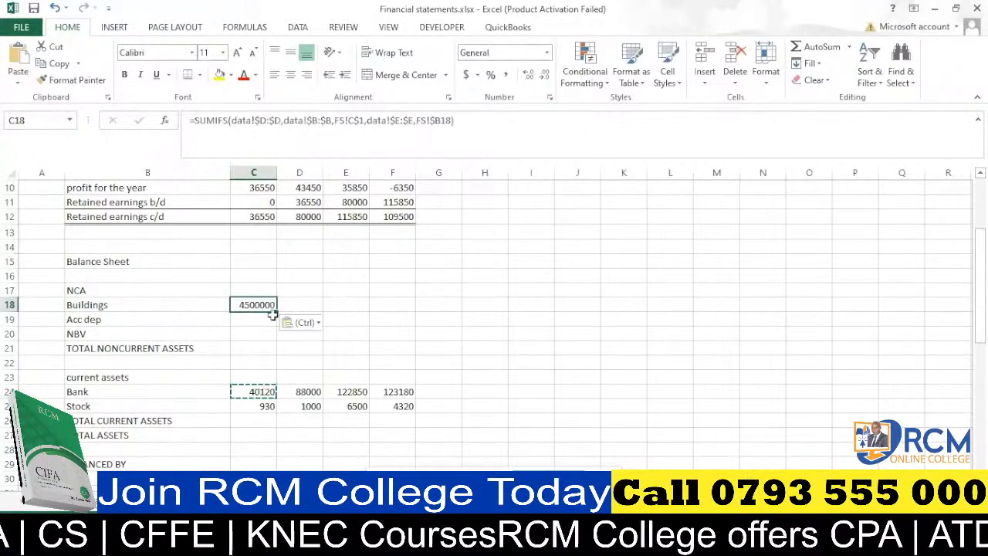
drag(249, 305, 397, 304)
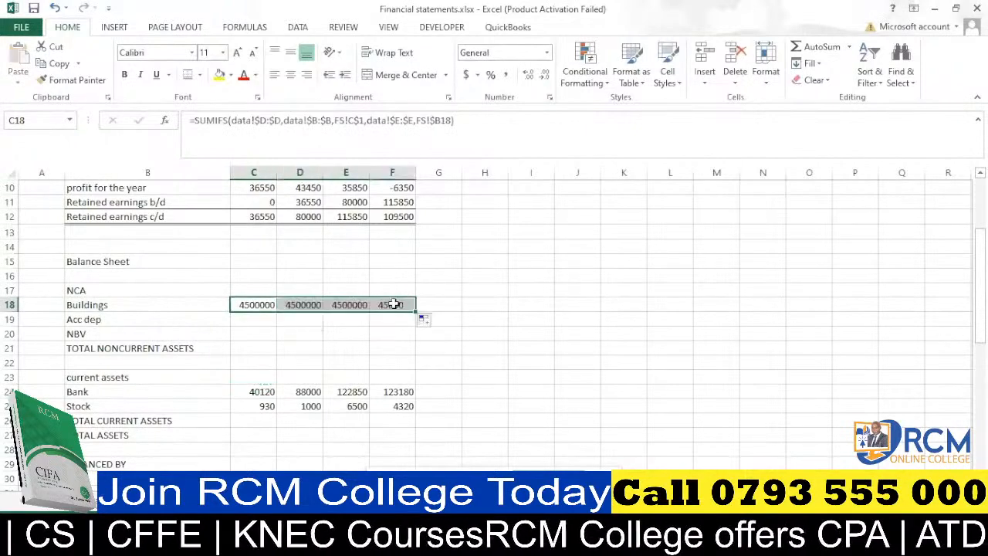
Copy the Stock SUMIFS formula from C25 into the Loan row at C35 and fill it across to F35
scroll(298, 346, down, 1)
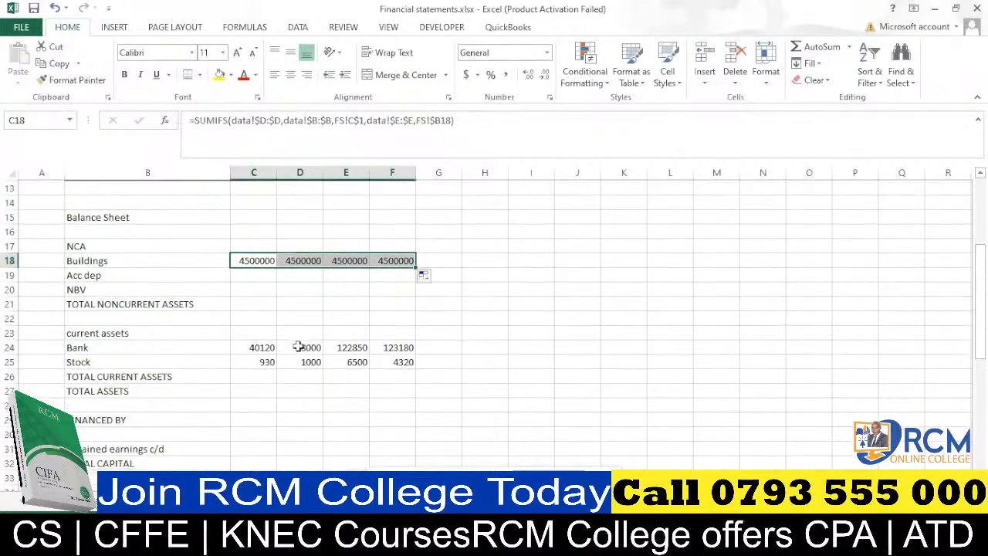
scroll(297, 347, down, 2)
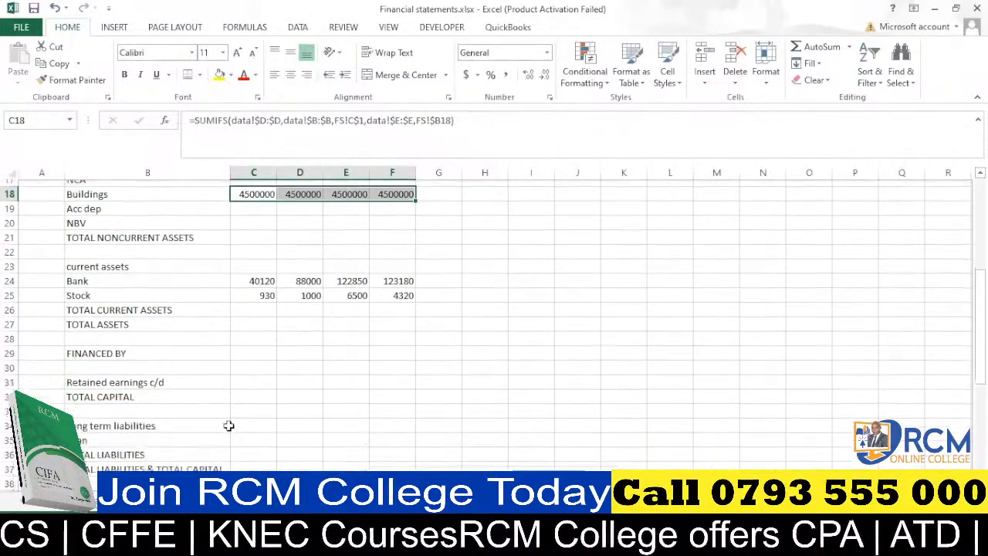
click(265, 275)
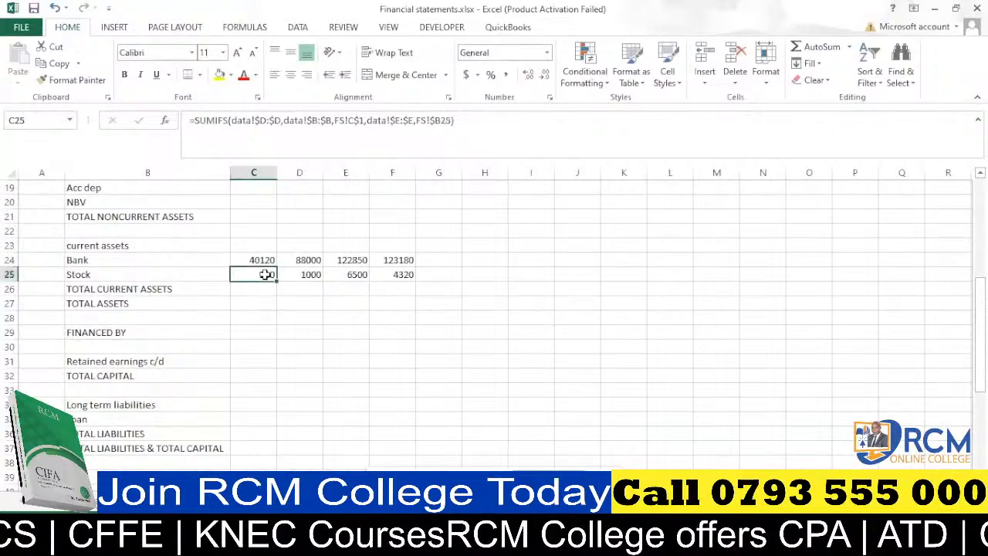
key(ctrl+c)
scroll(265, 282, down, 2)
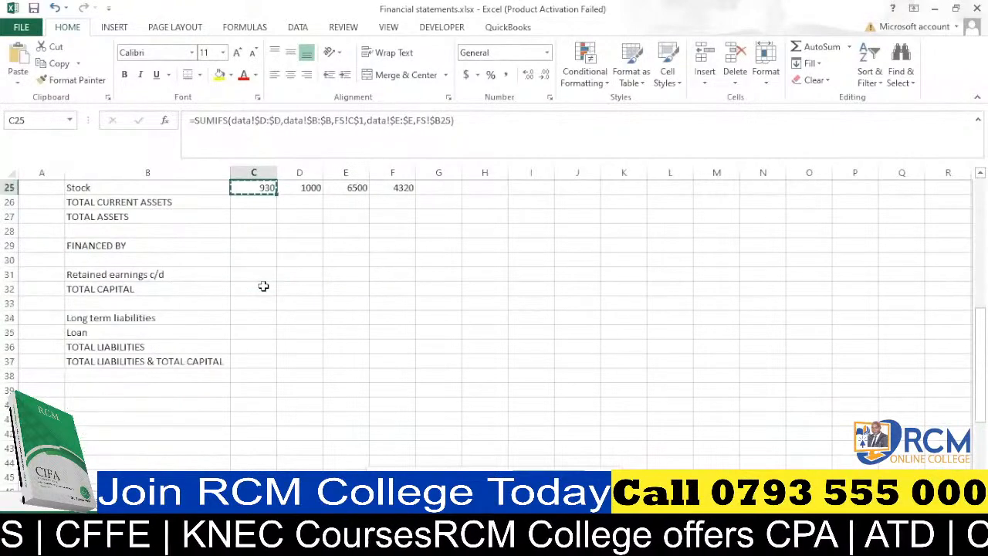
click(255, 330)
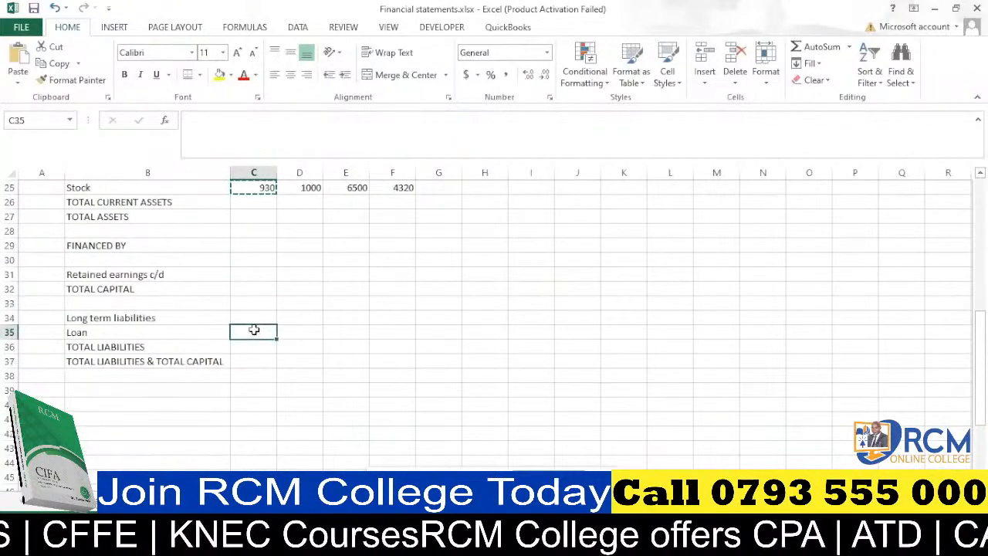
key(ctrl+v)
drag(276, 338, 384, 344)
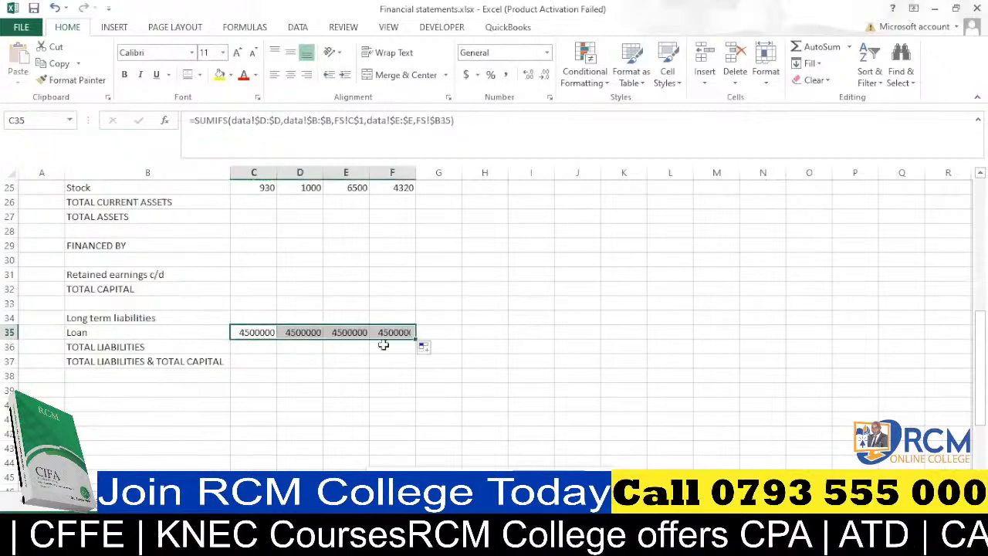
click(284, 375)
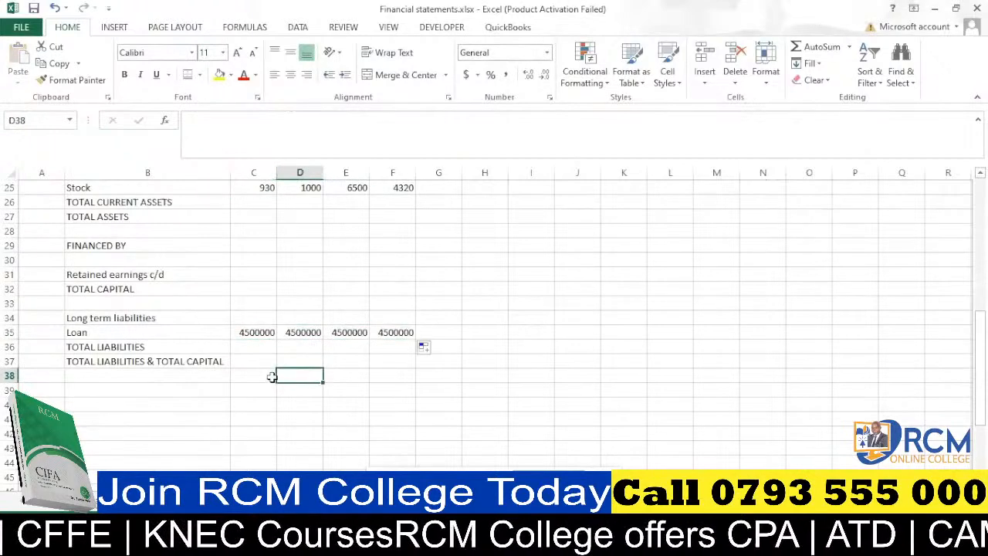
scroll(272, 376, up, 1)
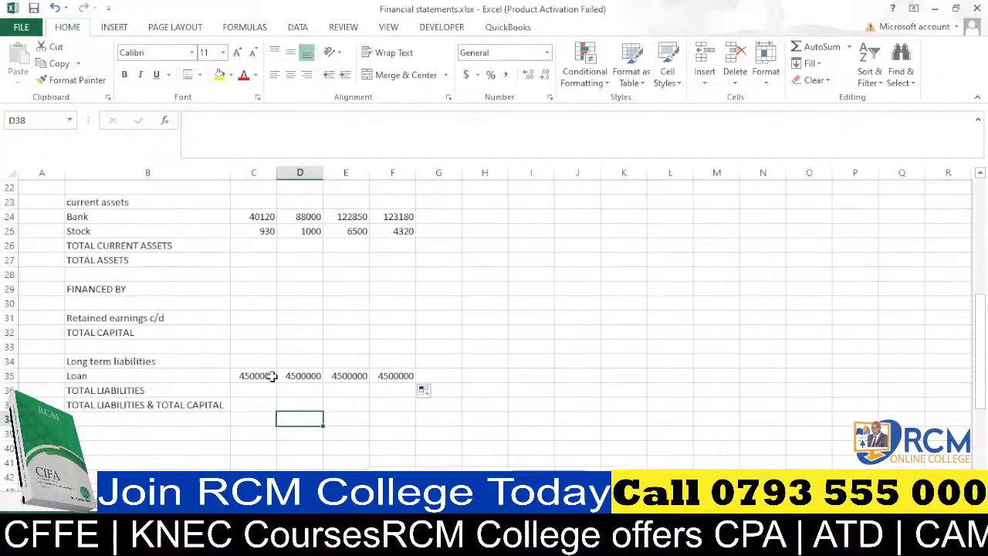
scroll(271, 377, up, 1)
scroll(272, 377, up, 2)
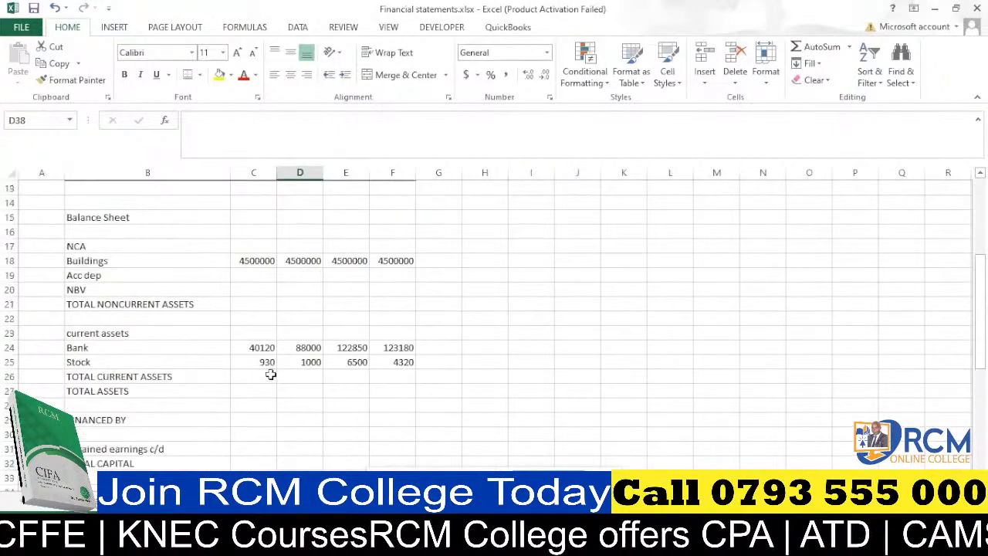
scroll(228, 276, up, 1)
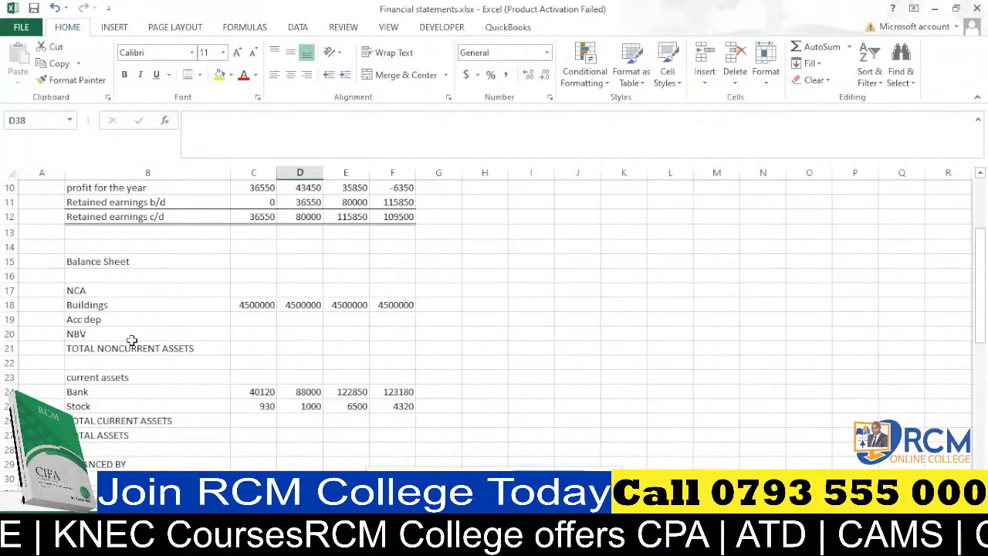
Calculate NBV in C20 as Buildings minus Acc dep with =C18-C19 and fill the formula across to F20
click(262, 334)
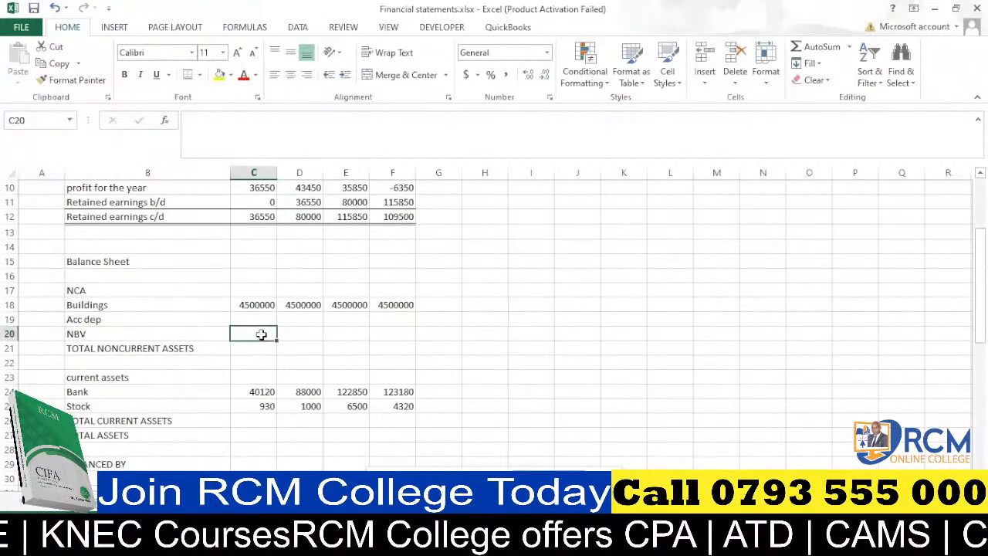
text(=)
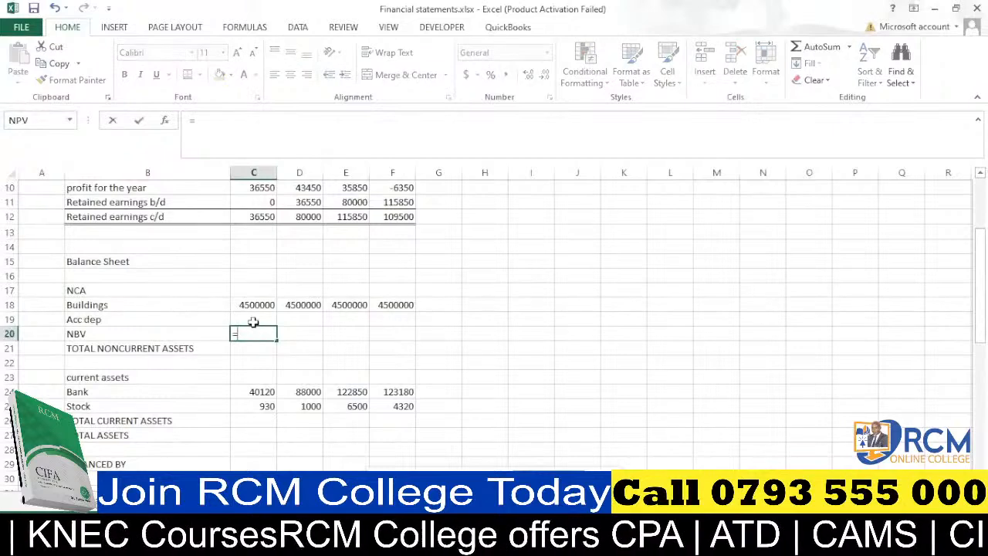
click(256, 307)
text(-)
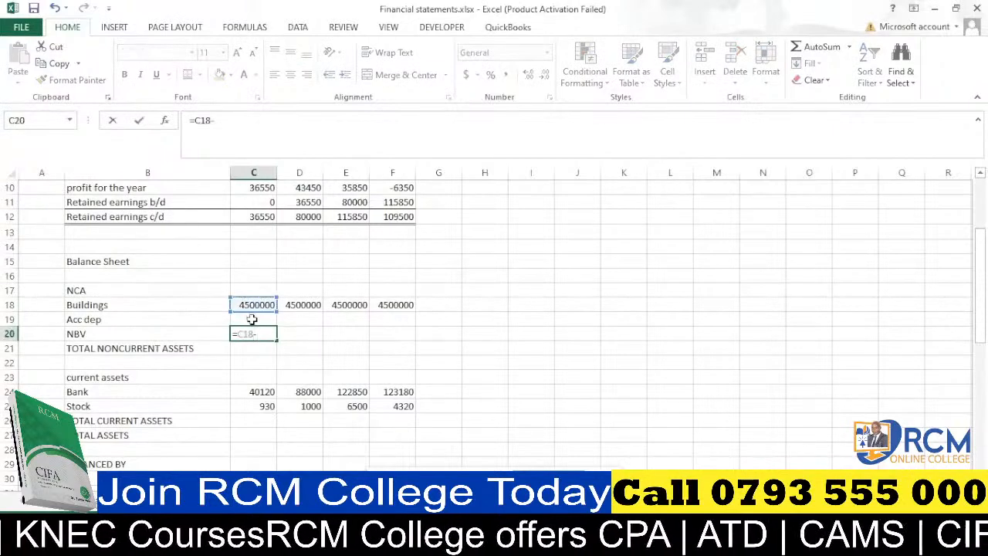
click(252, 318)
key(Return)
click(261, 332)
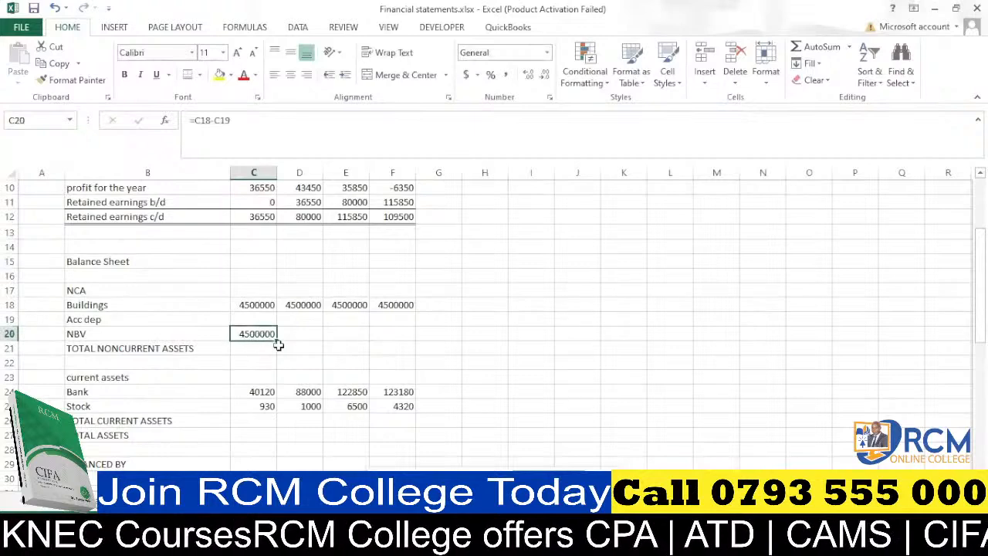
drag(276, 341, 401, 332)
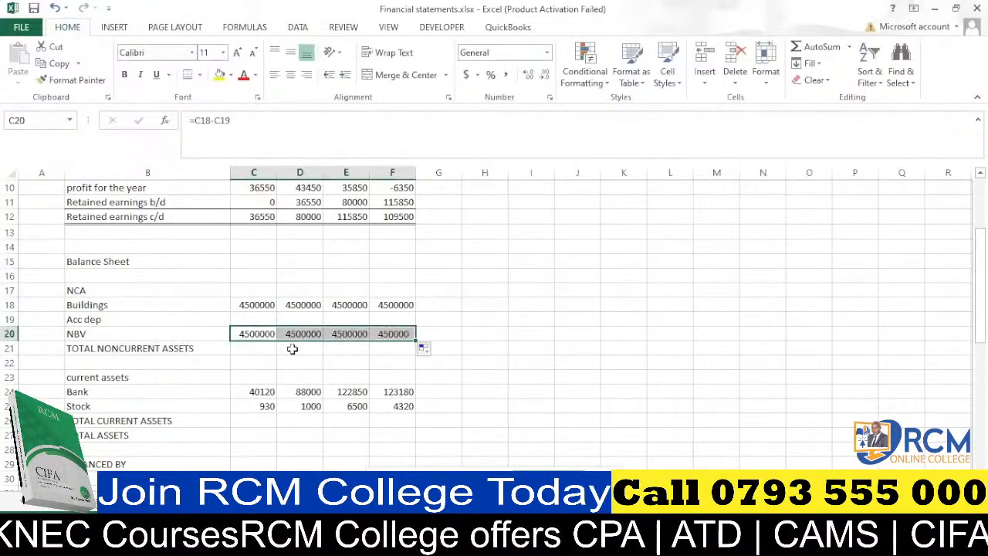
Add a hyphen to the label in B21 so it reads "TOTAL NON-CURRENT ASSETS"
click(260, 348)
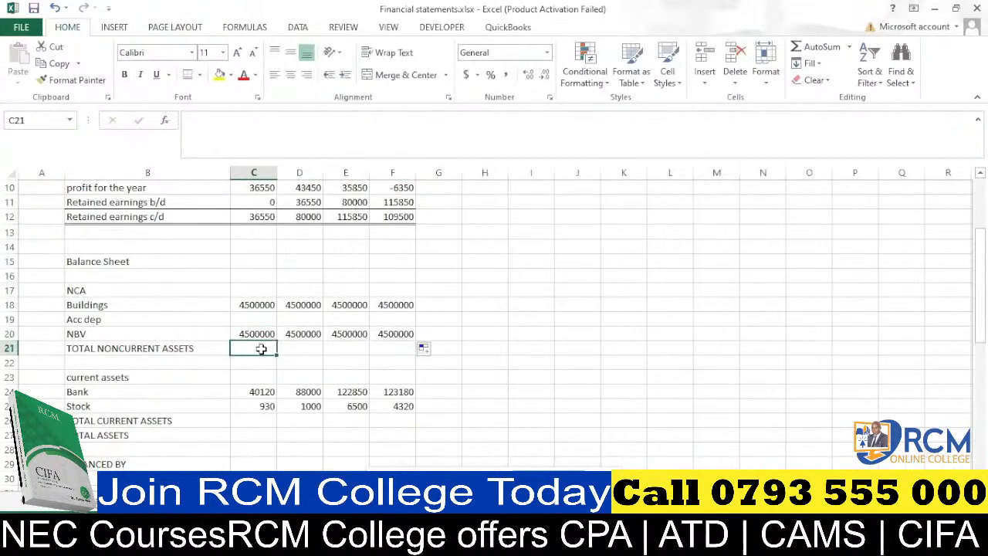
click(112, 349)
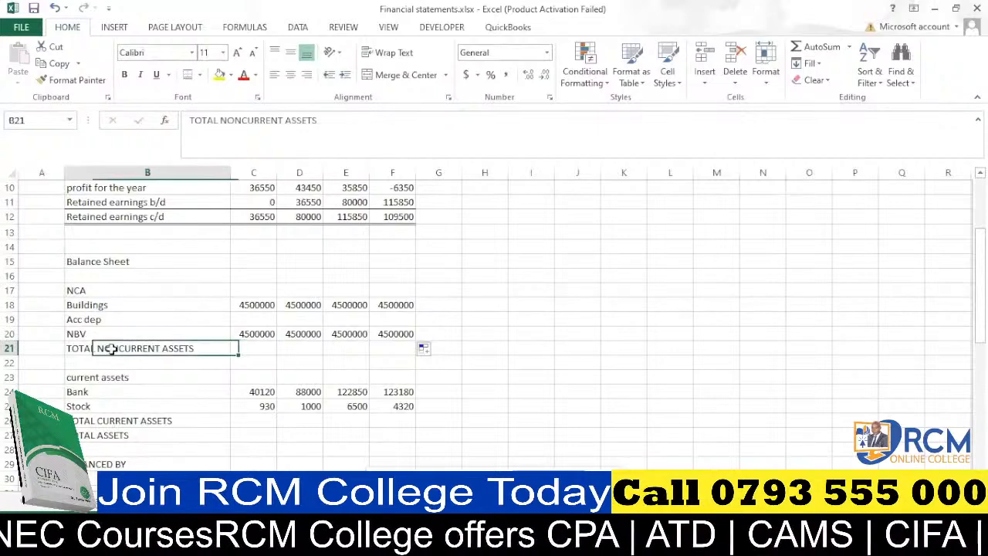
click(243, 123)
text(-)
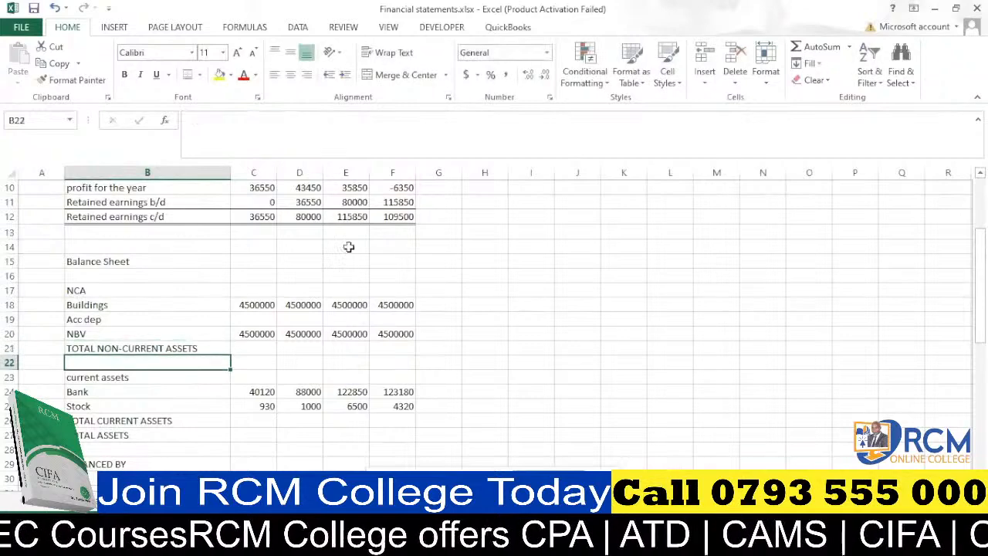
key(Return)
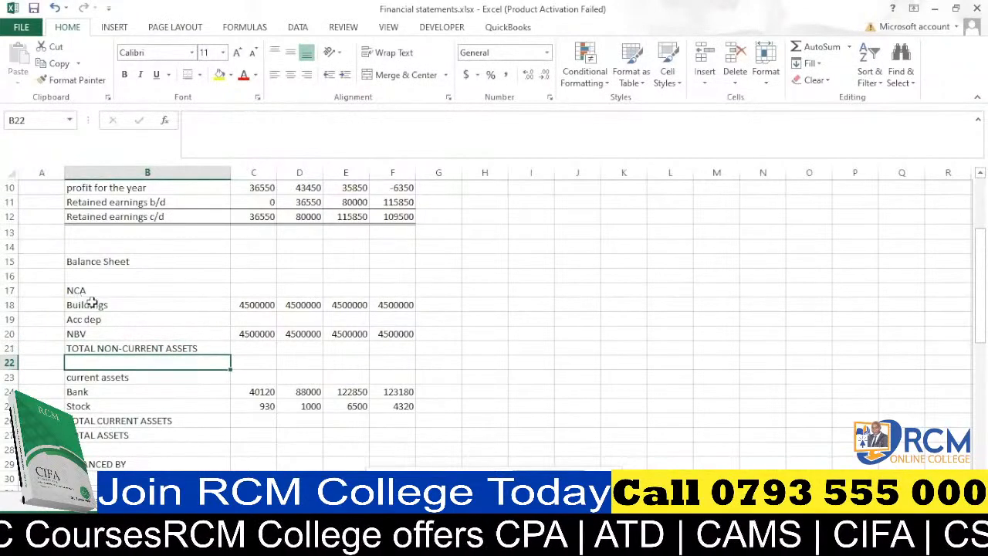
Enter =SUM(C20) in C21 for total non-current assets, fill it across to F21 and make the figures bold
click(257, 349)
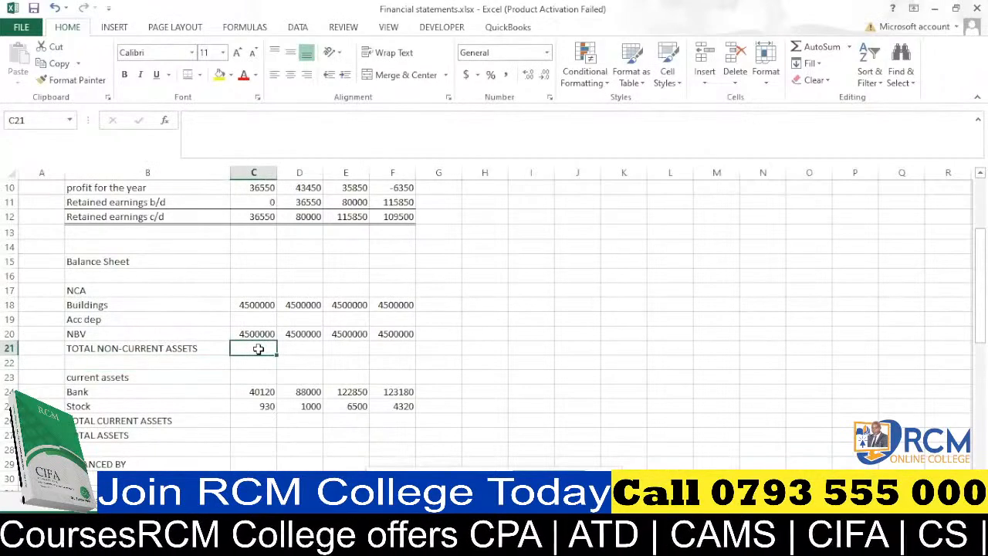
key(alt+equal)
key(Return)
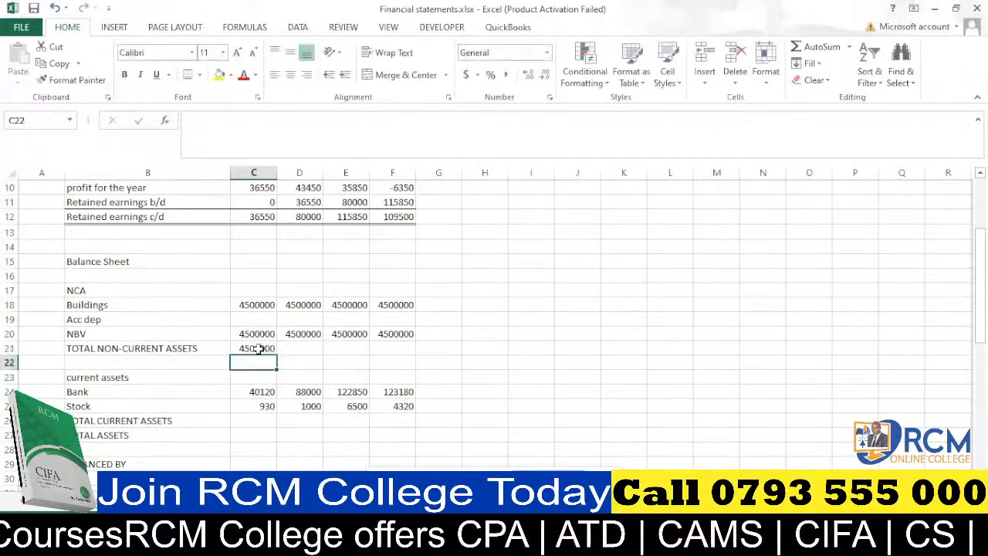
click(257, 348)
drag(276, 356, 415, 352)
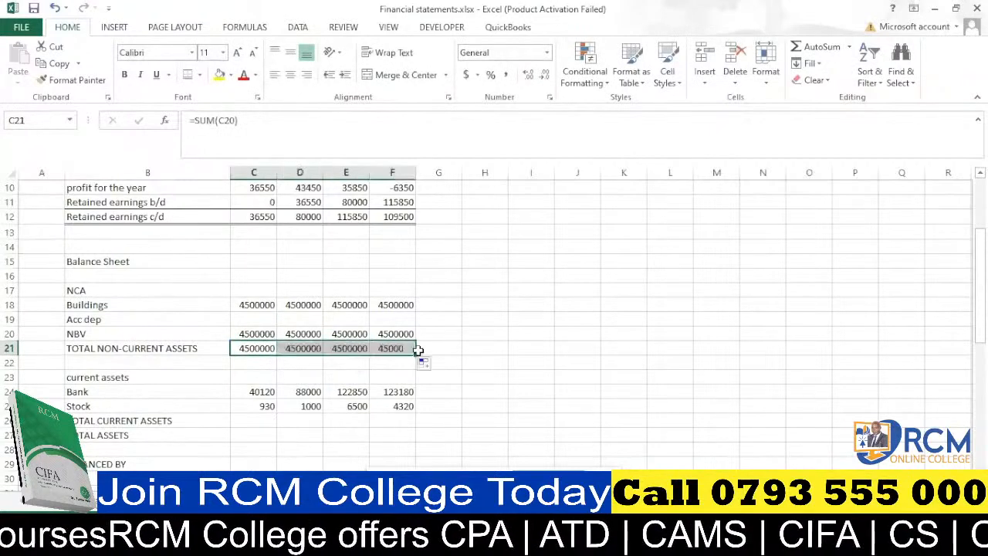
click(123, 74)
Total Bank and Stock in C26 with =SUM(C24:C25), fill it across to F26 and make the figures bold
scroll(290, 358, down, 3)
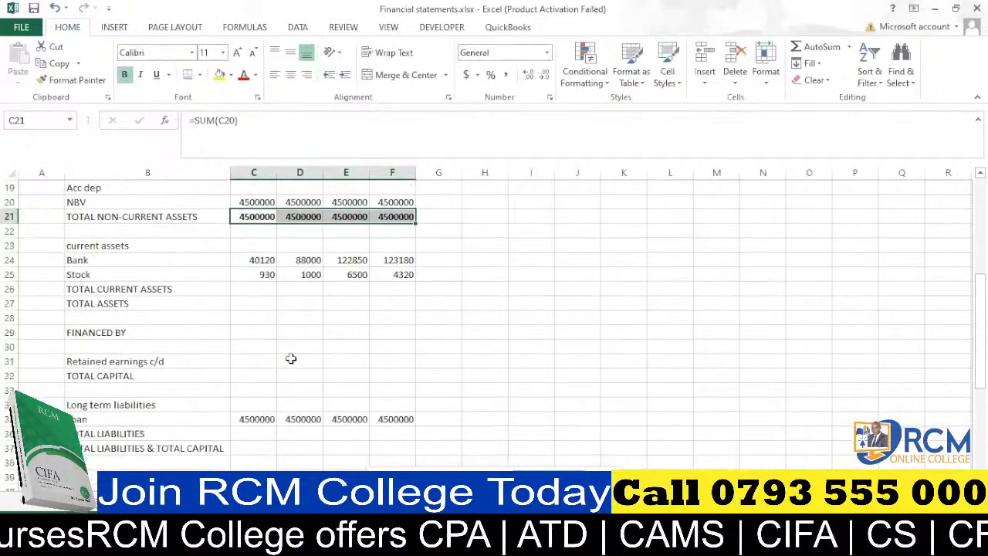
scroll(290, 358, up, 1)
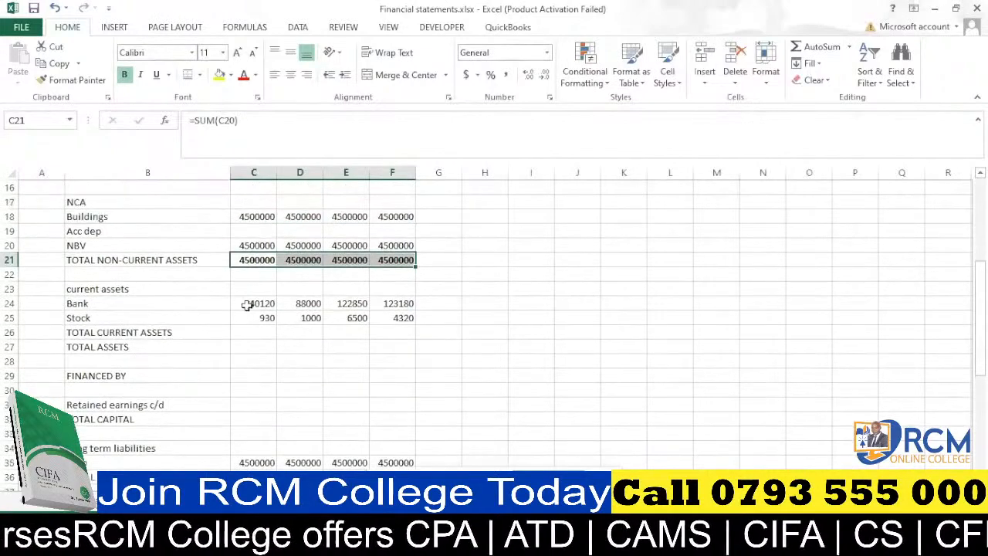
click(263, 331)
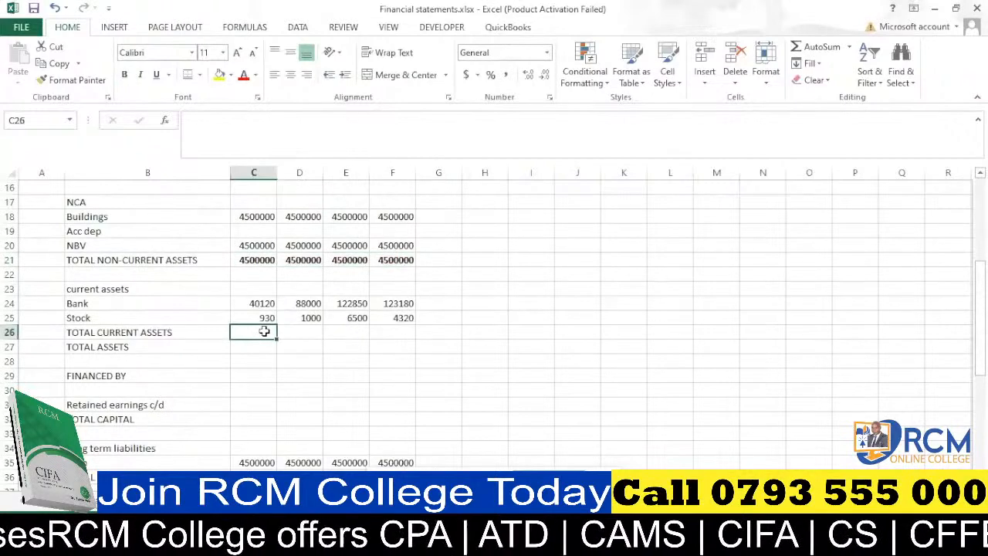
key(alt+equal)
key(Return)
click(265, 332)
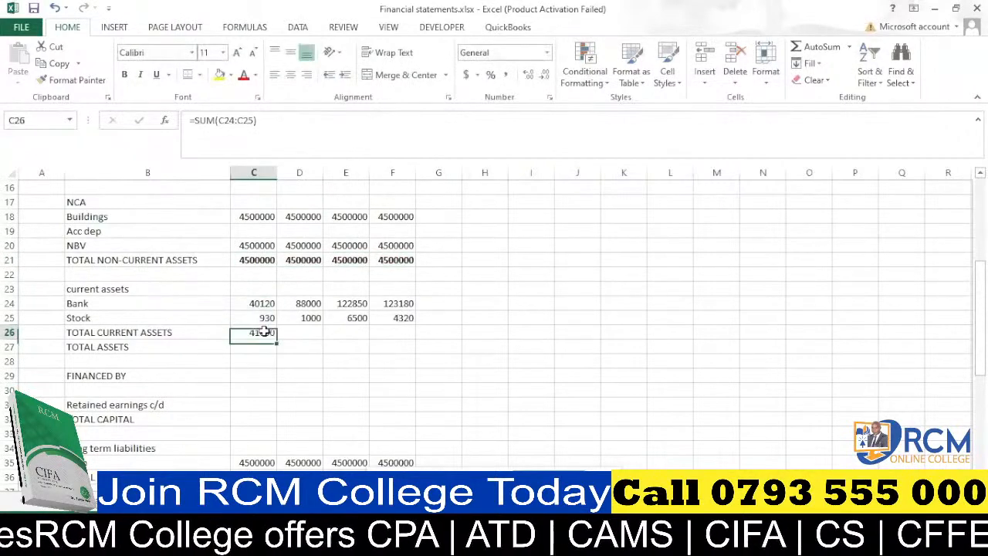
drag(278, 340, 398, 333)
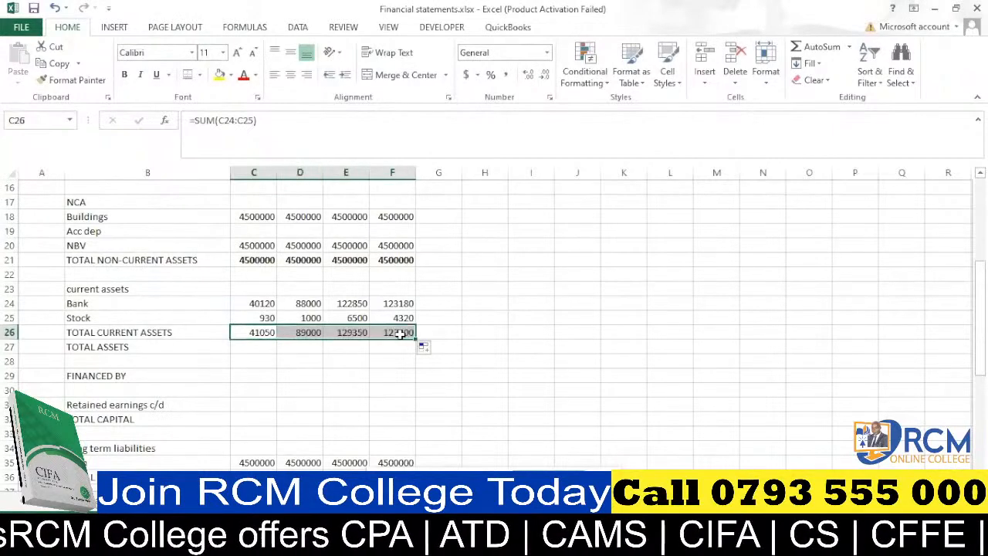
key(ctrl+b)
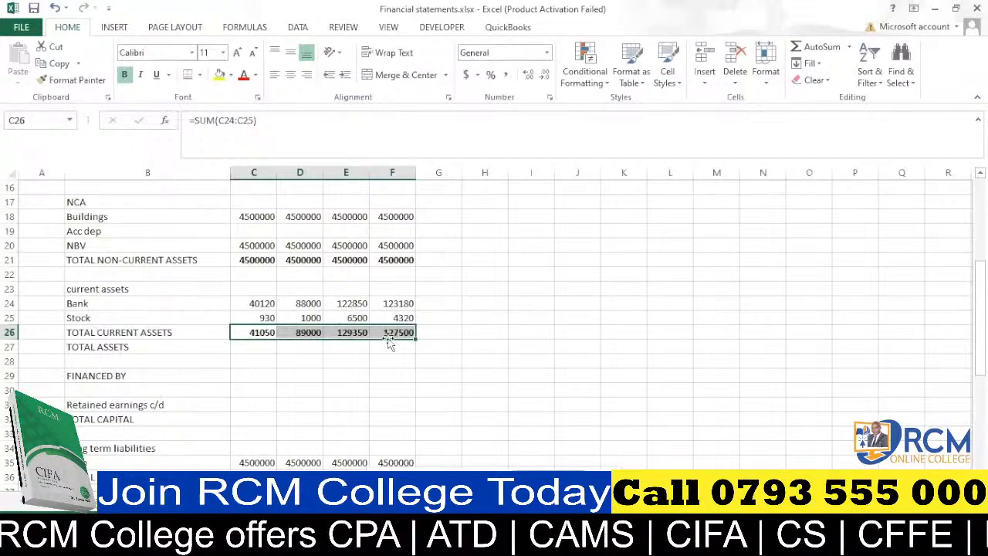
Enter =SUM(C21,C26) in C27 for total assets, fill it across to F27 and apply a top and double bottom border
click(265, 349)
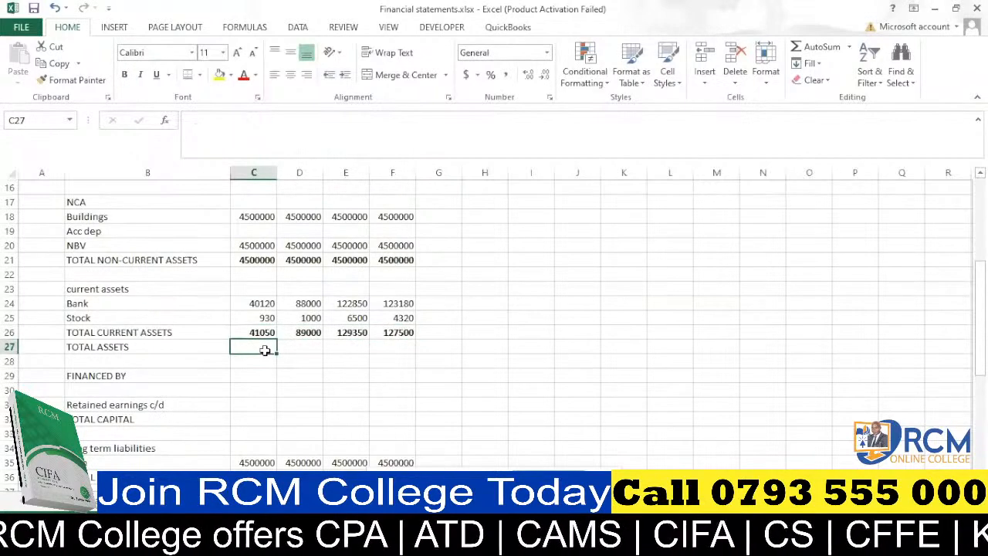
key(alt+equal)
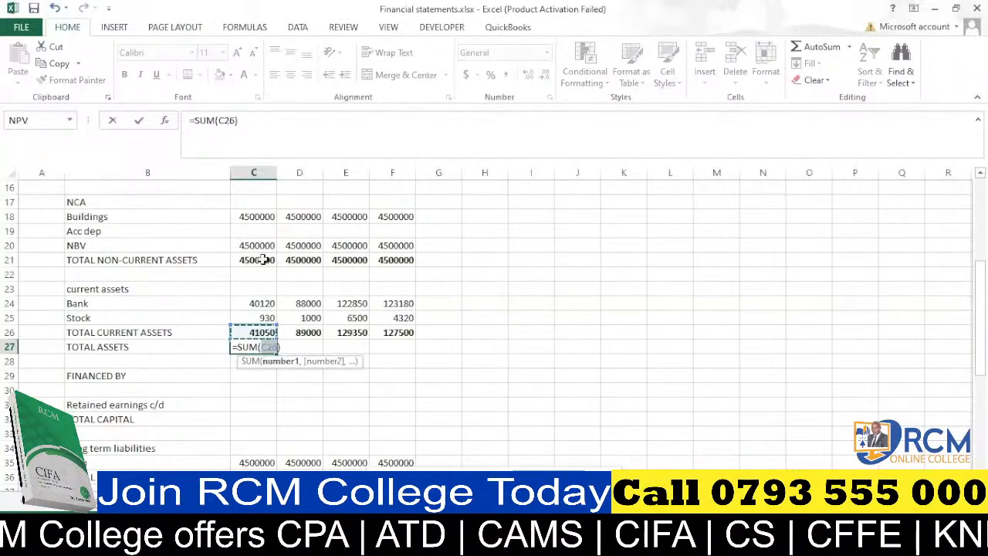
click(263, 261)
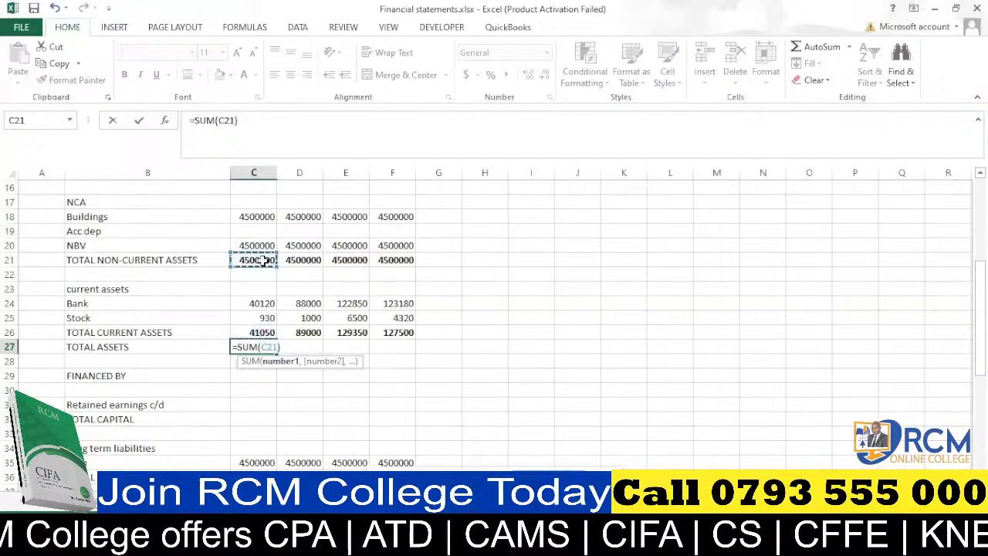
text(,)
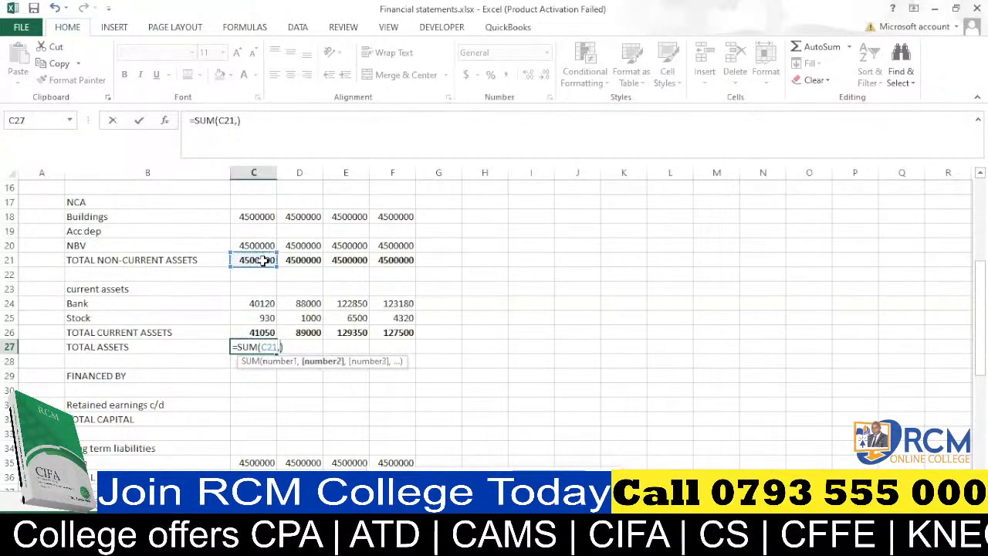
click(263, 331)
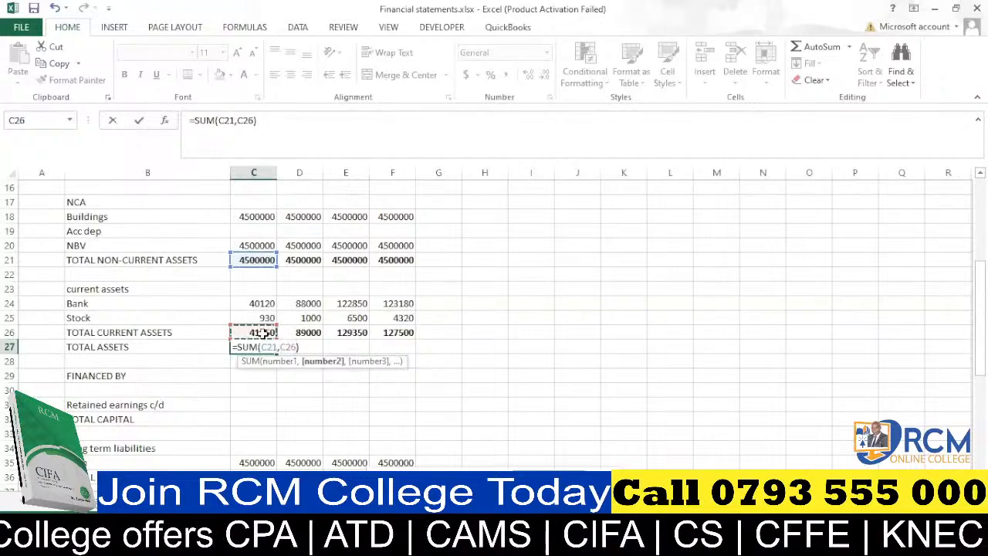
key(Return)
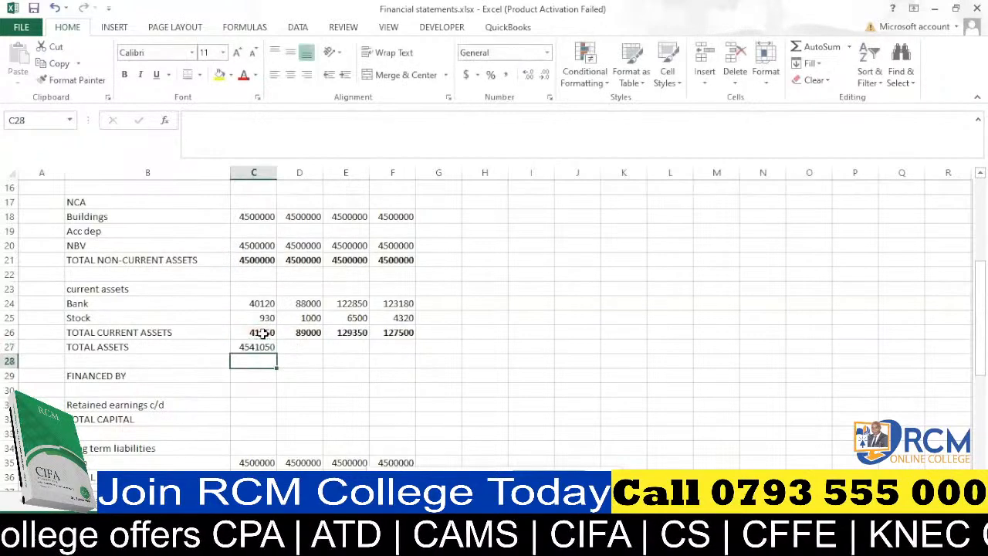
click(258, 346)
drag(276, 353, 407, 348)
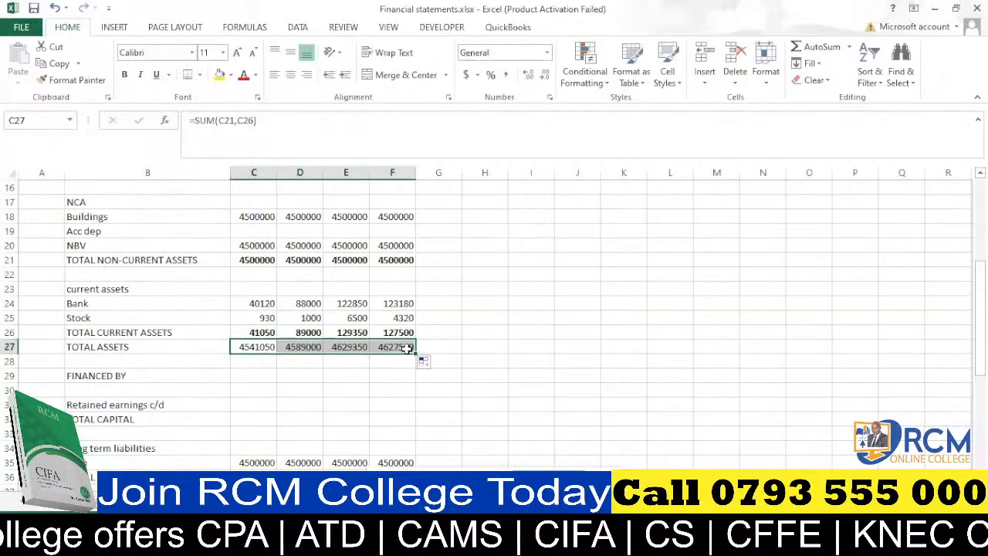
click(188, 75)
click(264, 361)
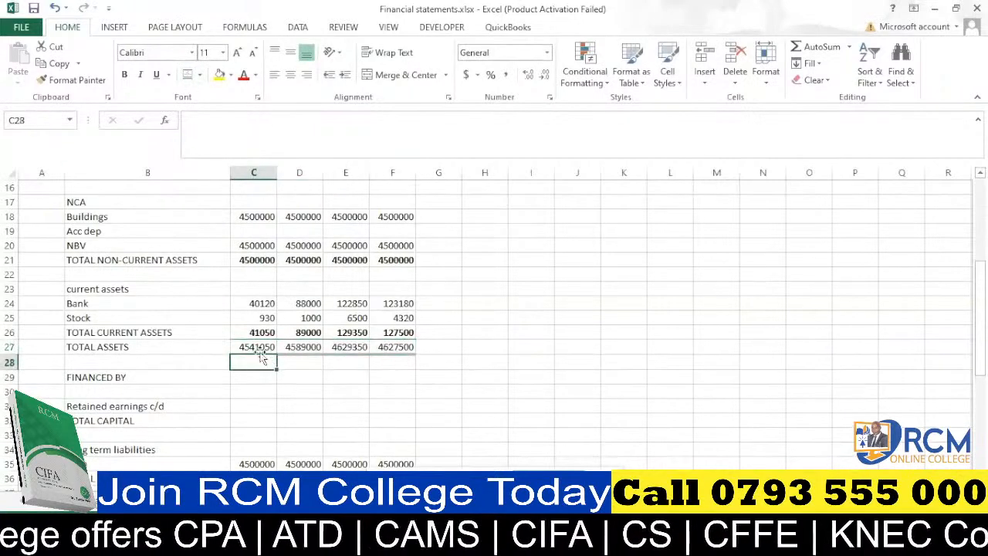
Enter =SUM(C35) in C36 for total liabilities, fill it across to F36 and make the figures bold
scroll(286, 343, down, 2)
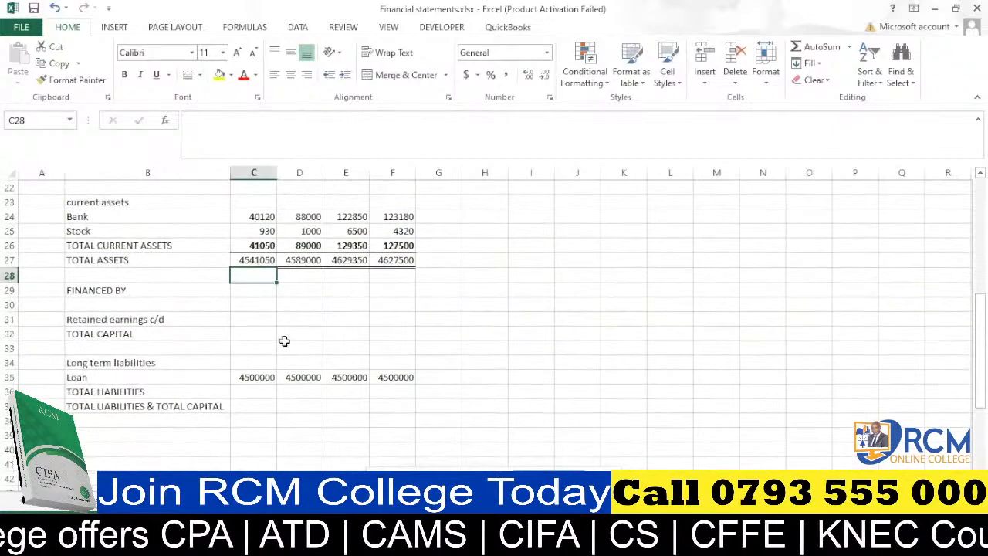
scroll(260, 295, down, 1)
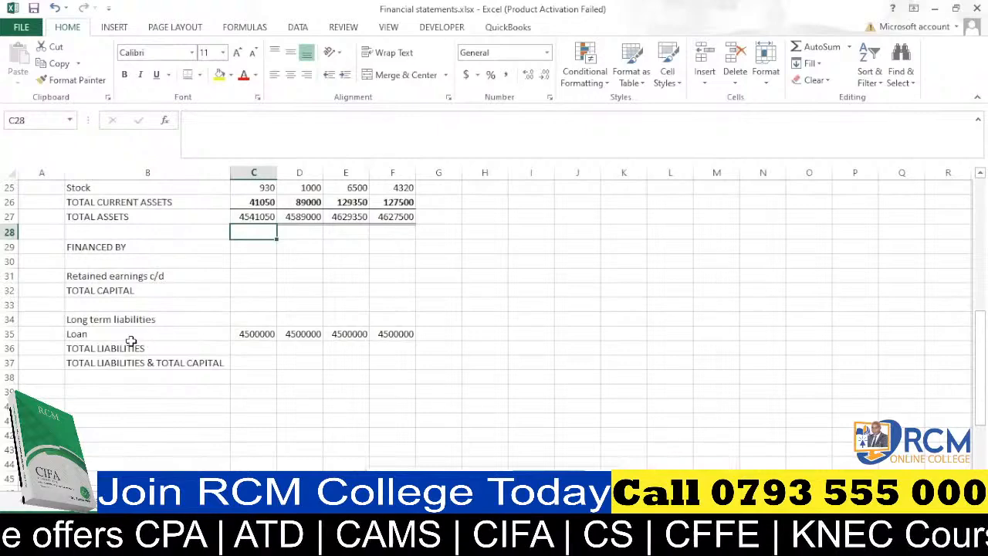
click(256, 347)
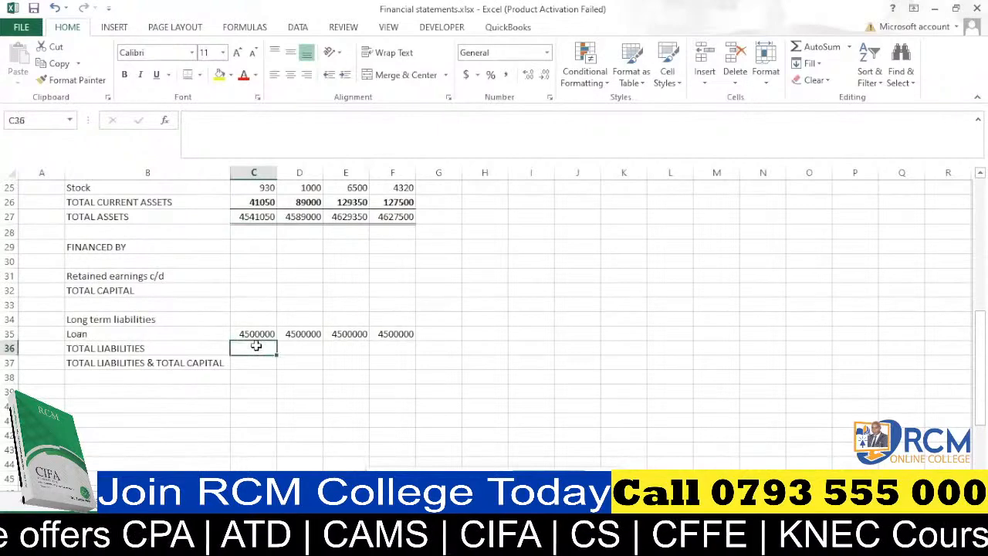
key(alt+equal)
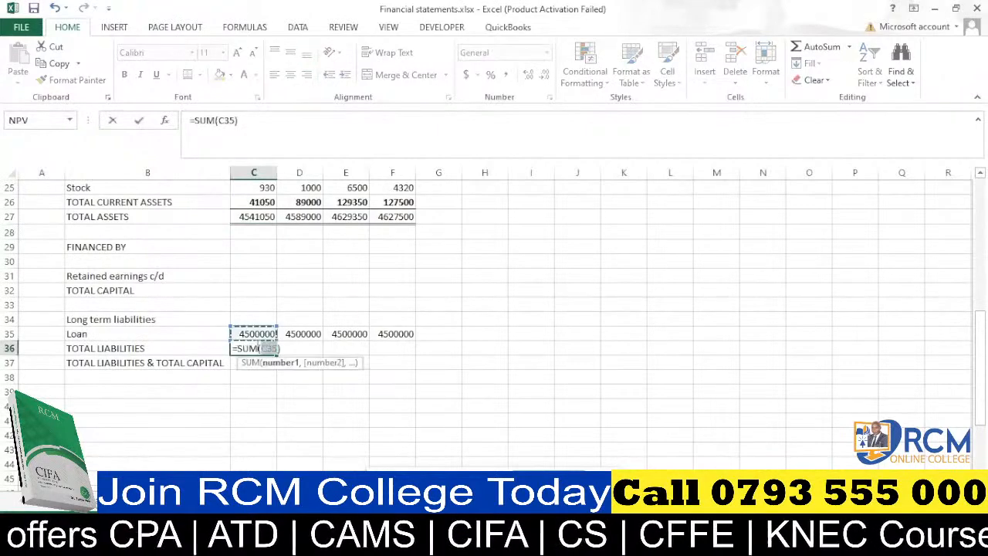
key(Return)
click(256, 346)
drag(272, 356, 396, 348)
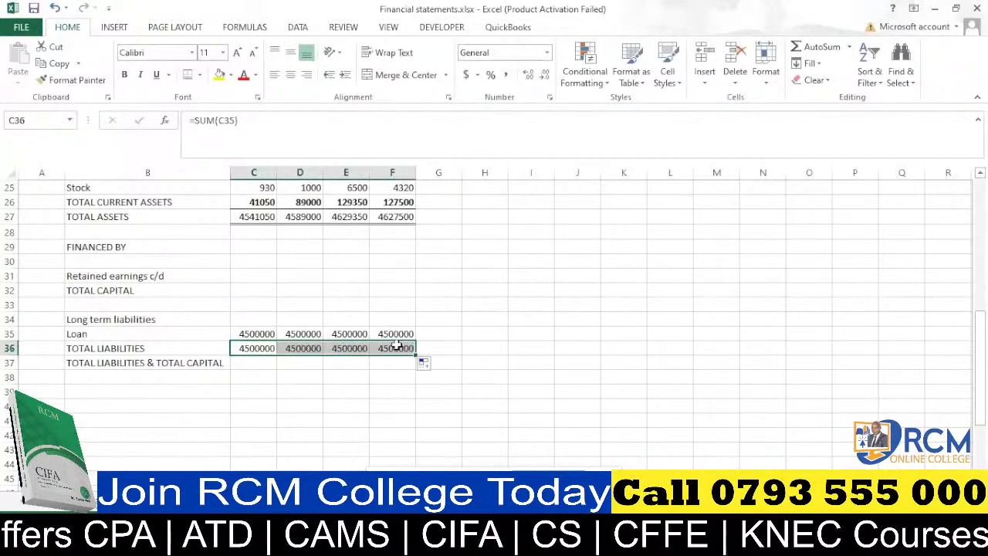
key(ctrl+b)
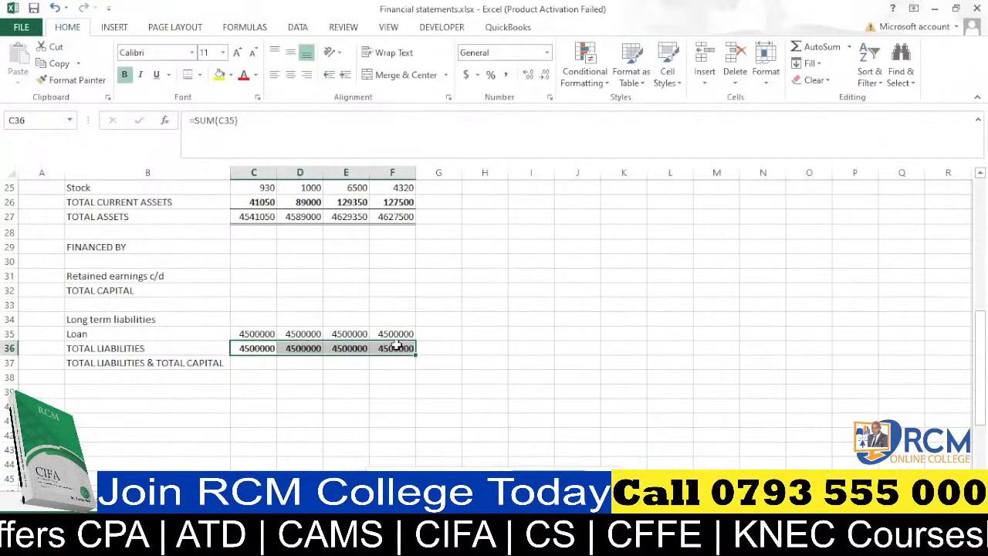
Enter =SUM(C32,C36) in C37 for total liabilities and total capital and fill it across to F37
click(254, 363)
double_click(255, 362)
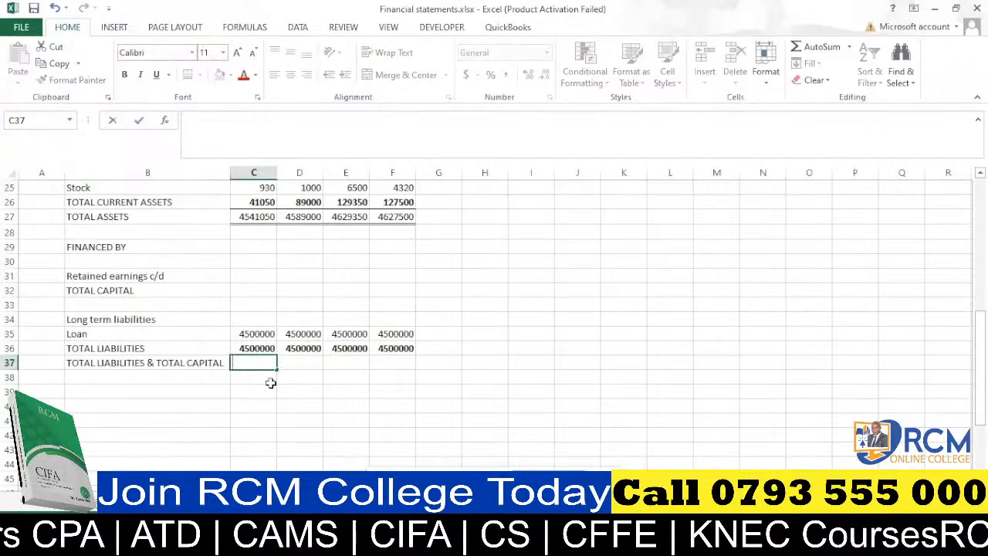
key(Escape)
text(=SUM()
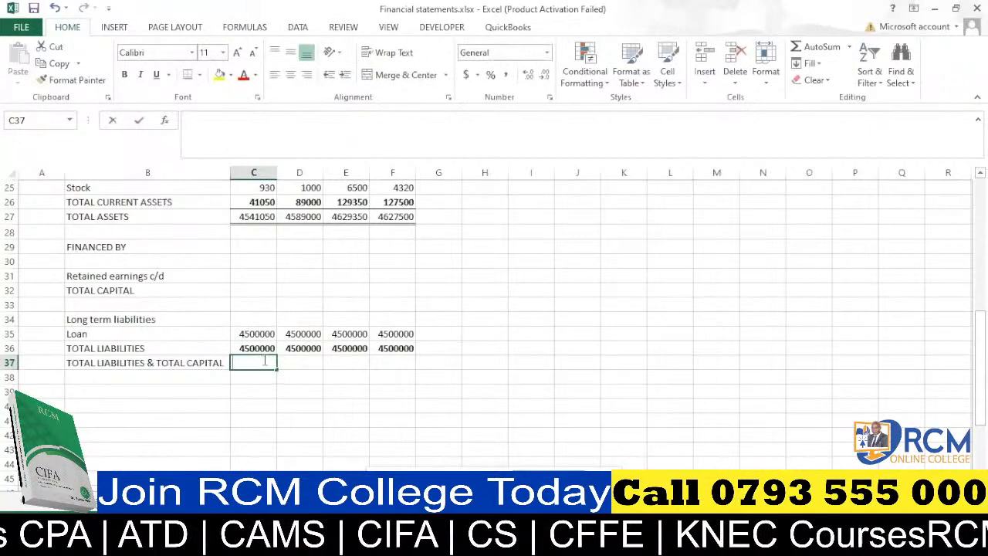
click(247, 289)
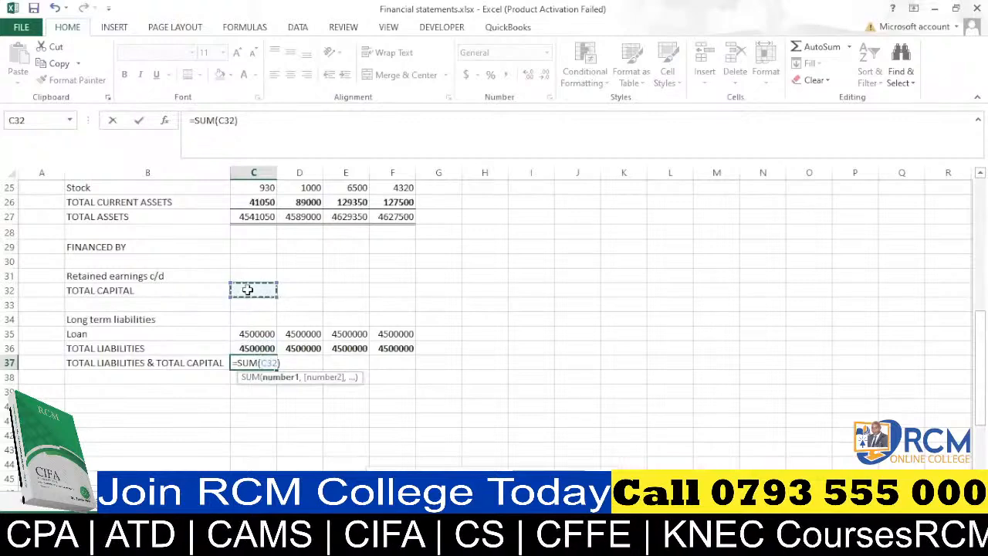
text(,)
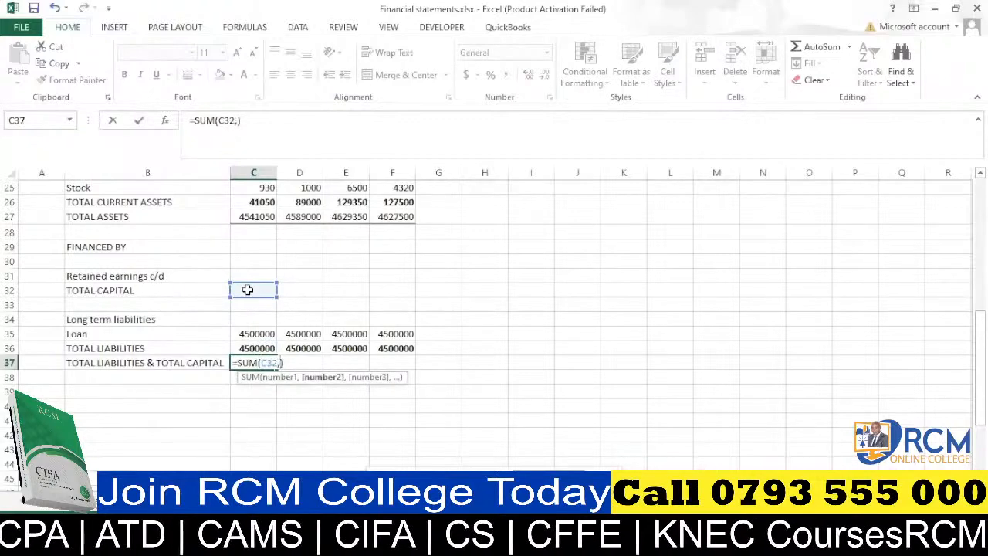
click(265, 345)
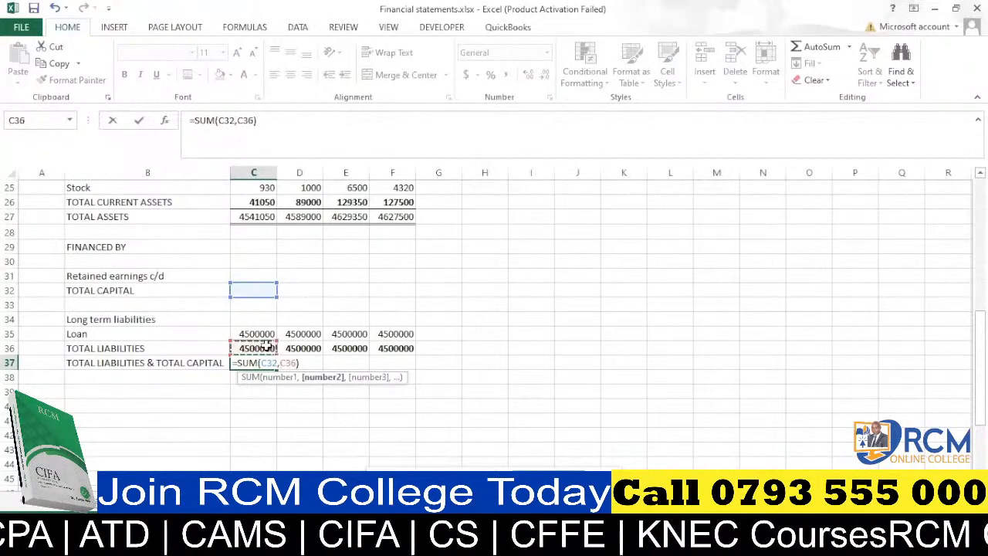
key(Return)
click(275, 365)
drag(279, 370, 413, 365)
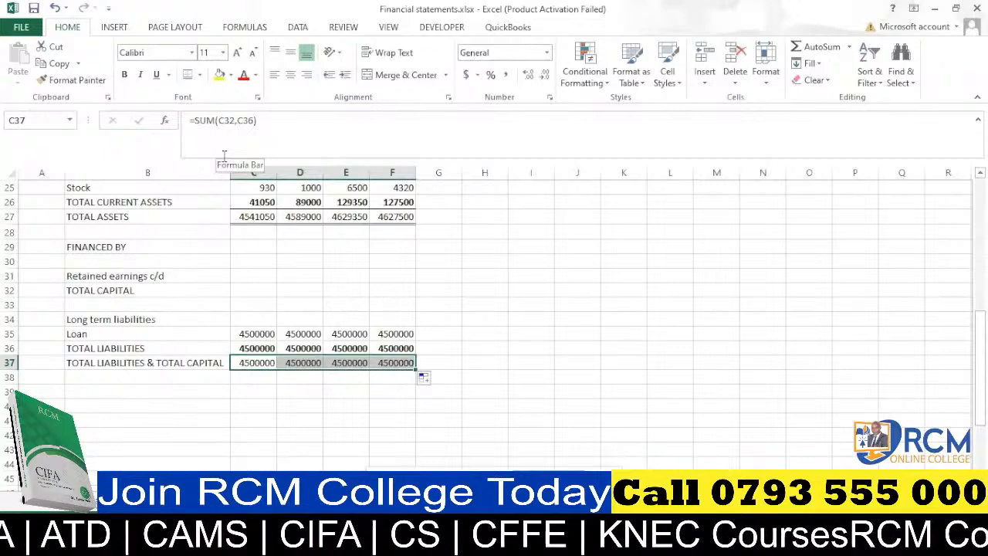
Make the total liabilities and total capital figures in C37:F37 bold with a top and double bottom border
key(ctrl+b)
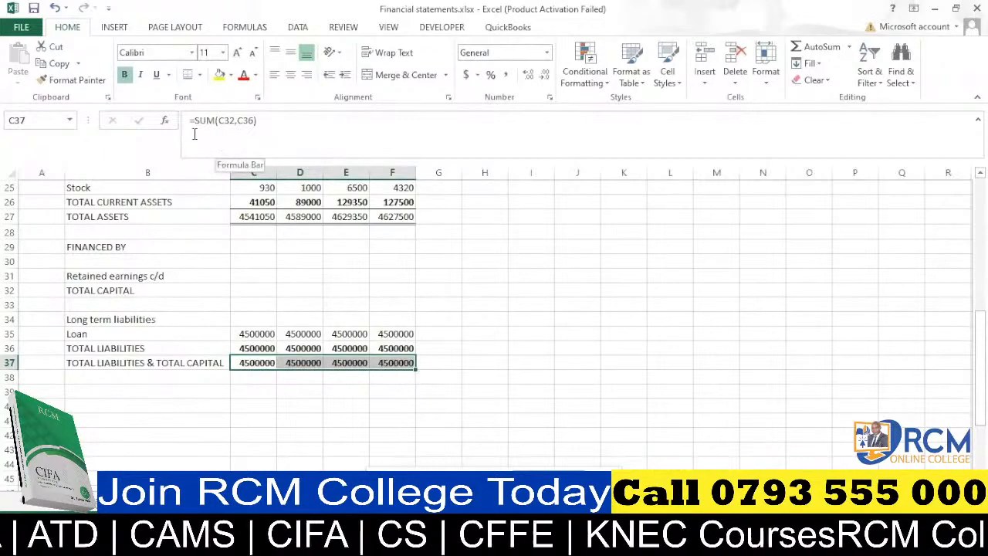
click(189, 75)
click(542, 333)
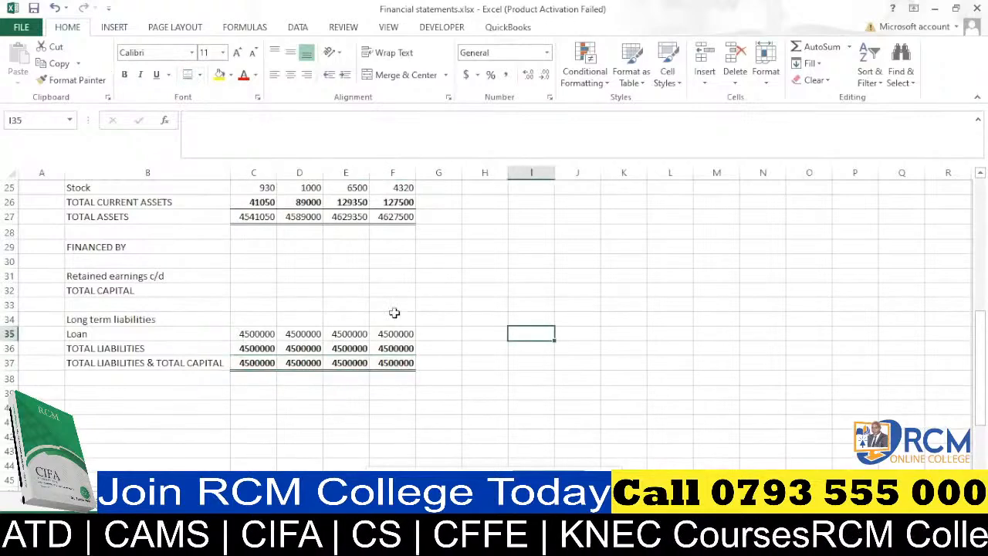
Enter =SUM(C31) in C32 for total capital and fill it across to F32
scroll(314, 349, up, 2)
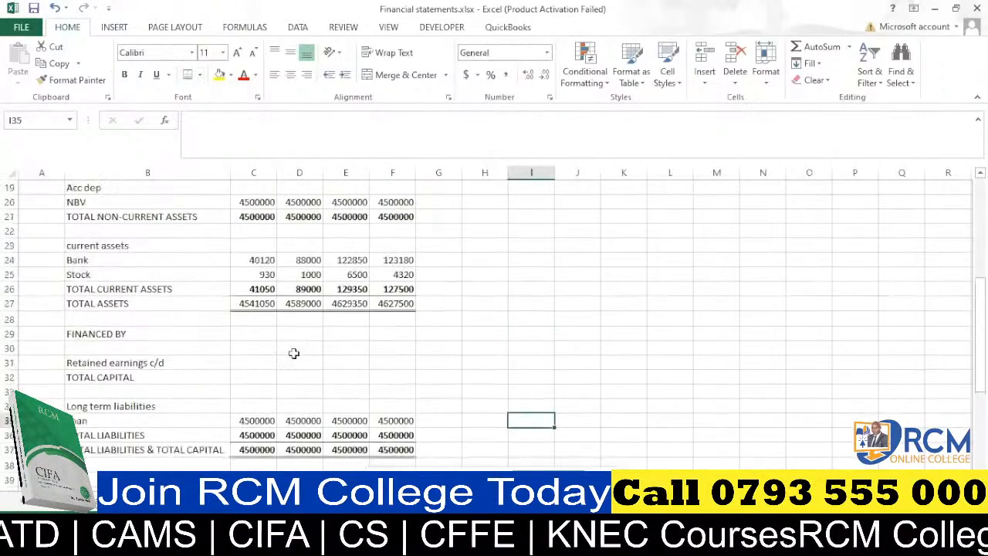
click(246, 378)
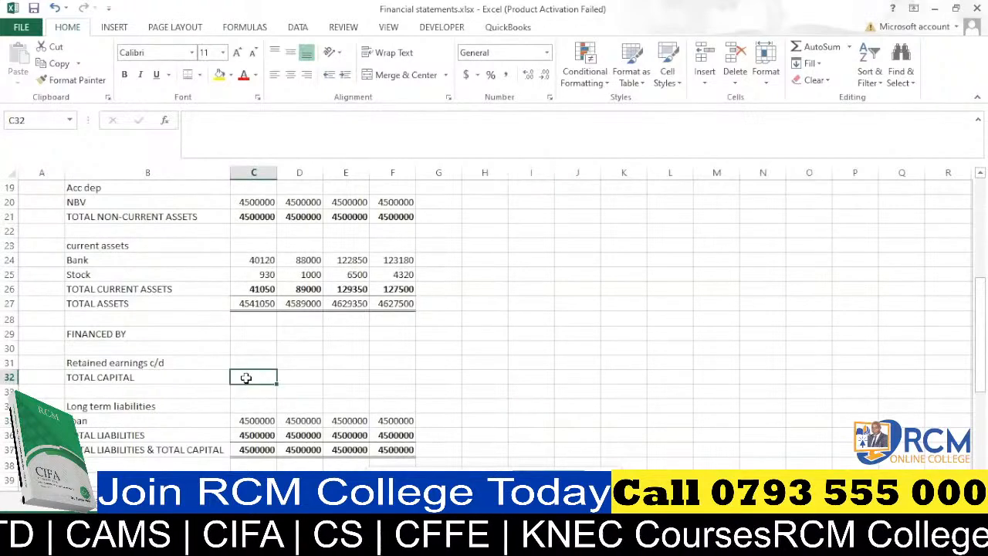
key(alt+equal)
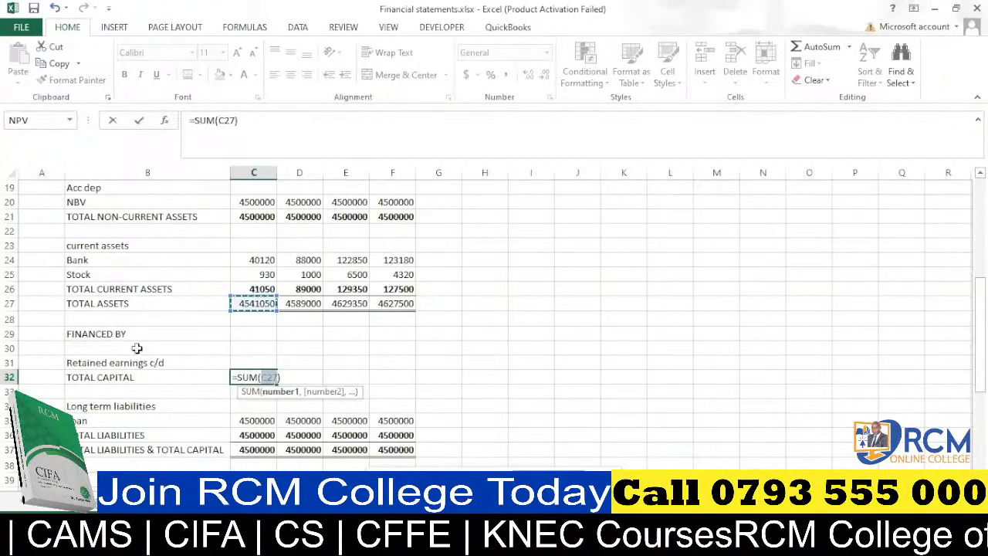
click(260, 359)
key(Return)
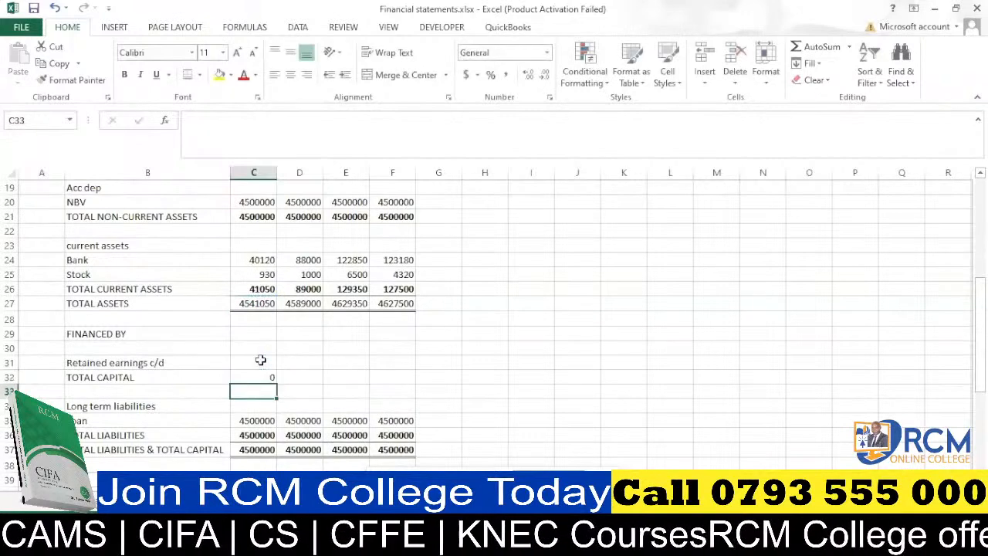
click(269, 378)
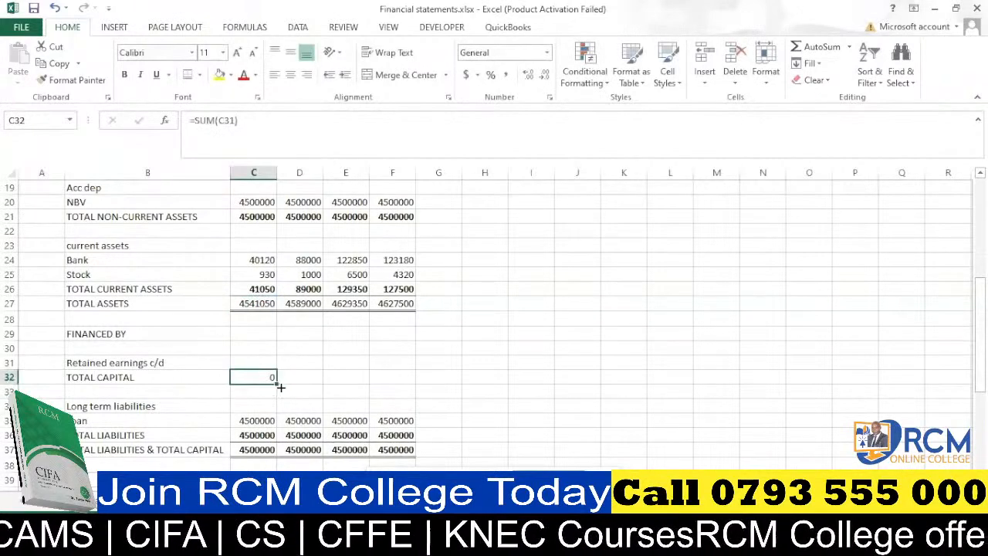
drag(280, 387, 411, 385)
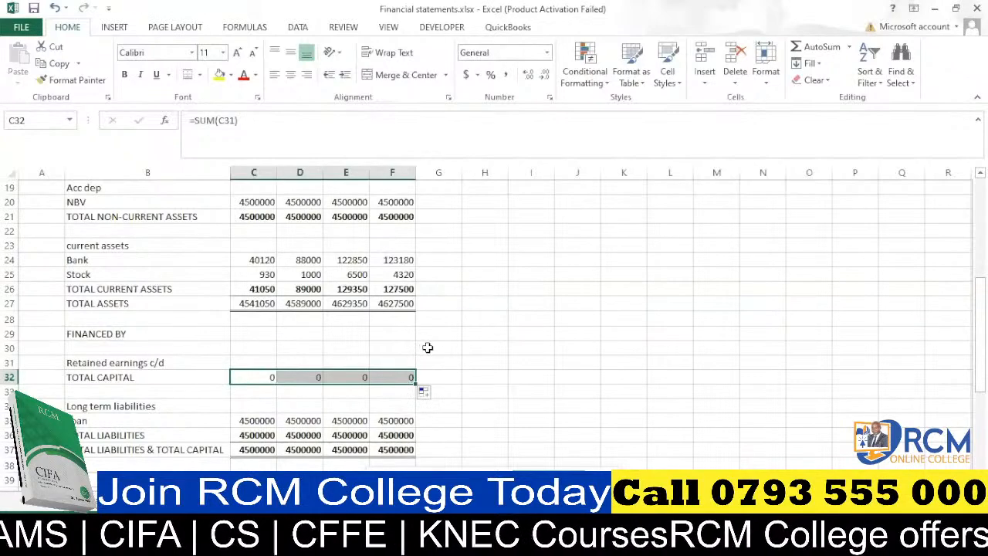
scroll(463, 333, down, 3)
scroll(463, 333, up, 1)
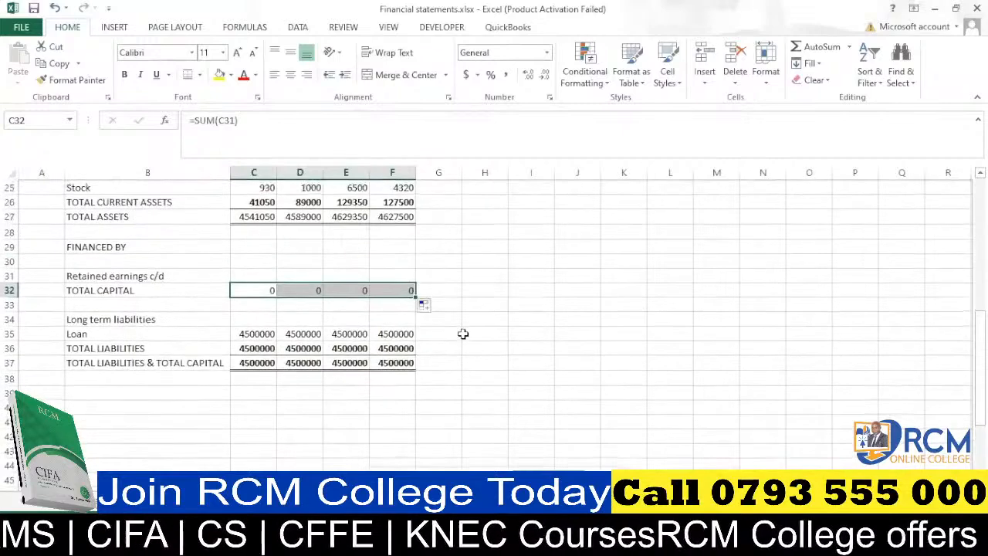
click(495, 305)
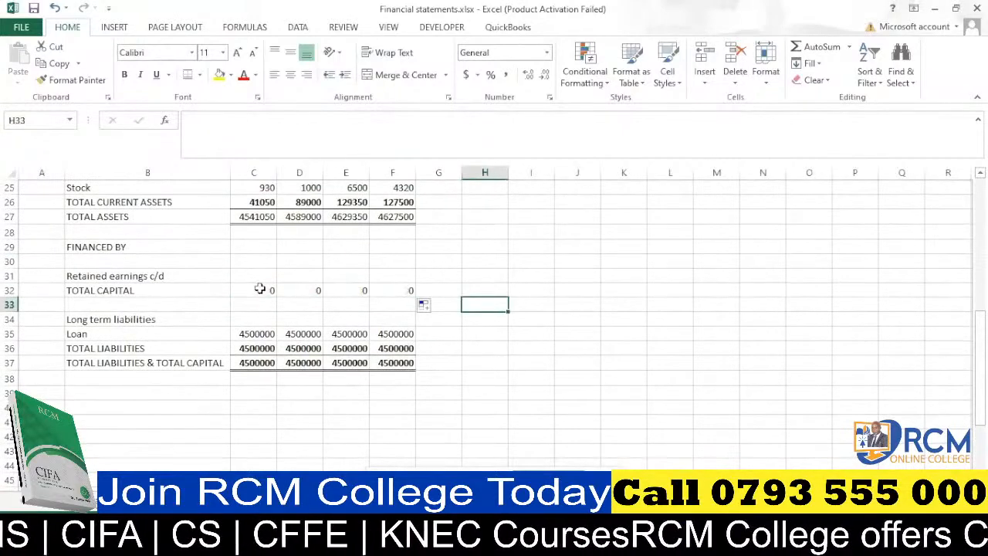
Make the total capital figures in C32:F32 bold
drag(260, 289, 389, 291)
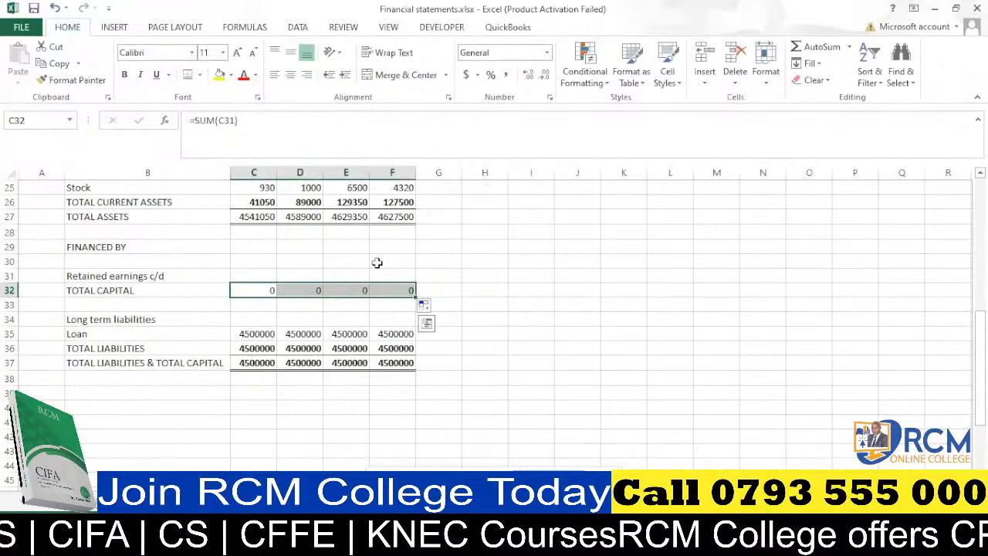
key(ctrl+b)
click(514, 288)
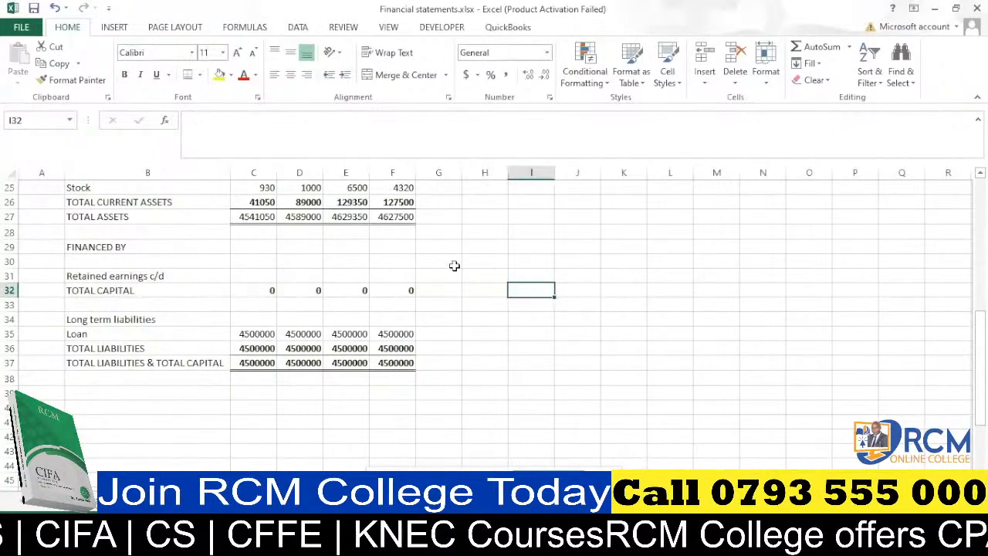
Review the balance sheet totals and the retained earnings c/d row of the income statement
scroll(455, 306, up, 4)
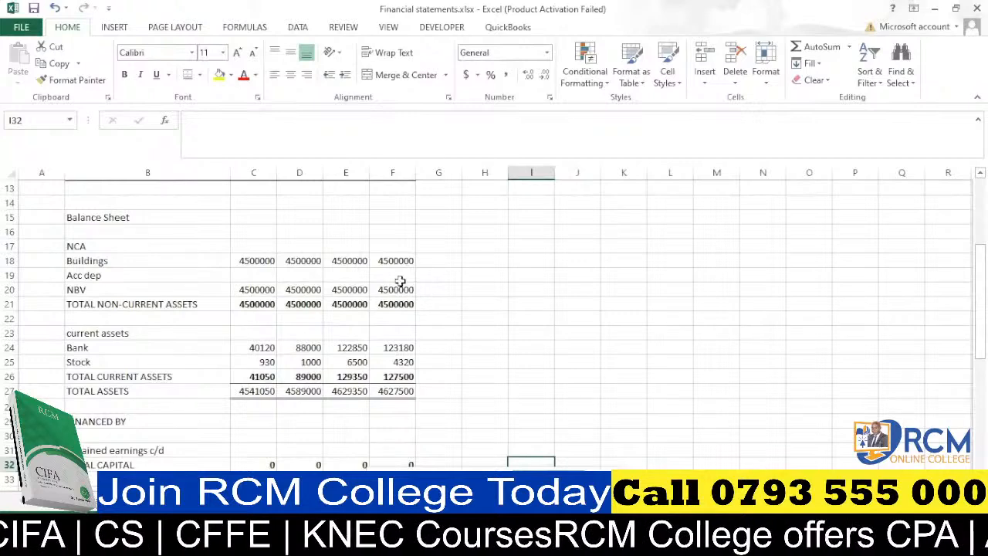
scroll(399, 281, down, 2)
scroll(400, 280, up, 2)
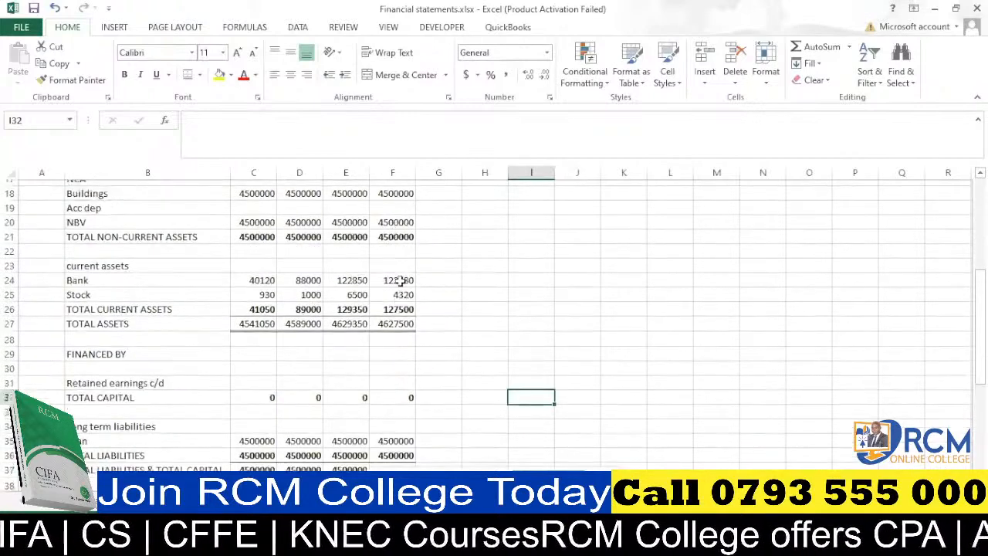
scroll(399, 281, down, 3)
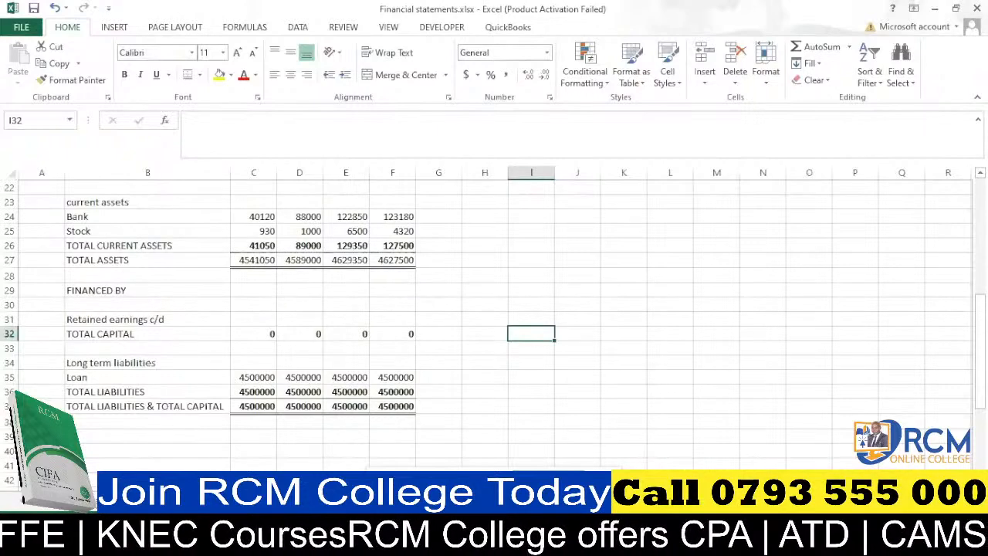
mouse_move(372, 541)
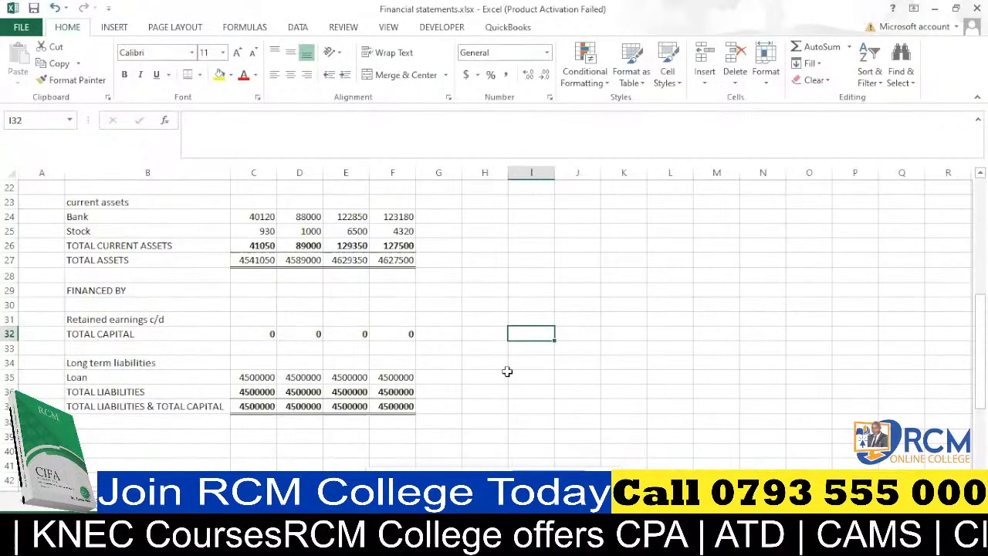
scroll(486, 370, up, 2)
scroll(410, 331, up, 5)
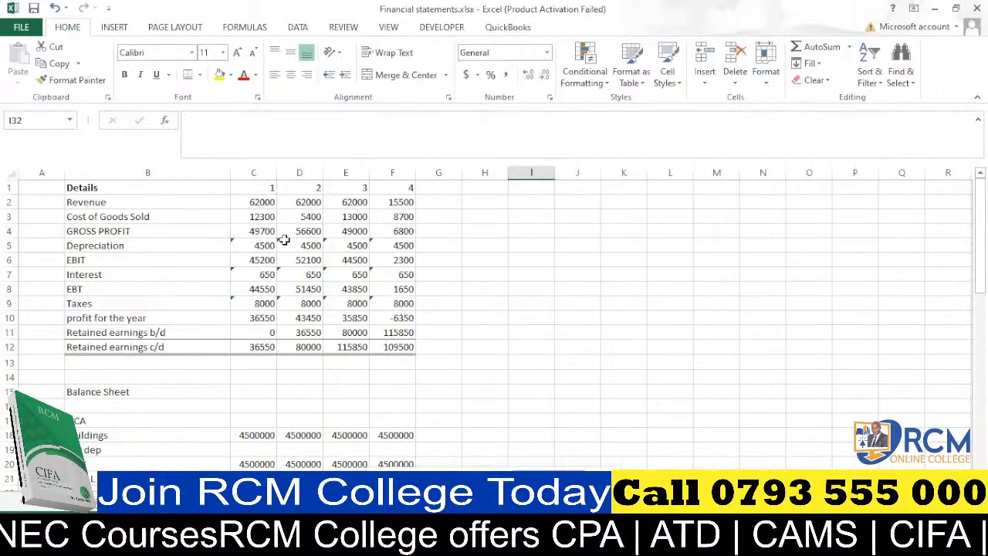
scroll(284, 240, down, 2)
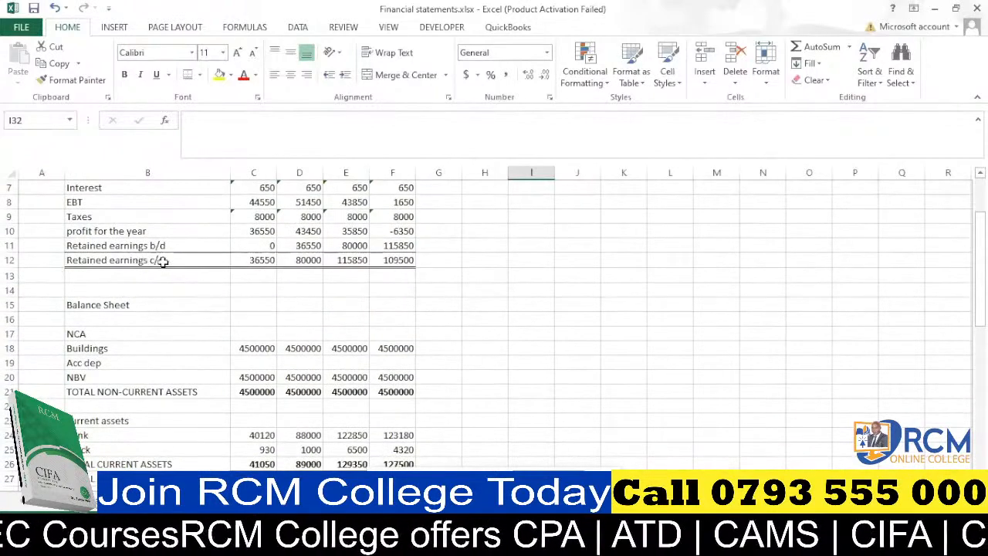
scroll(245, 261, down, 4)
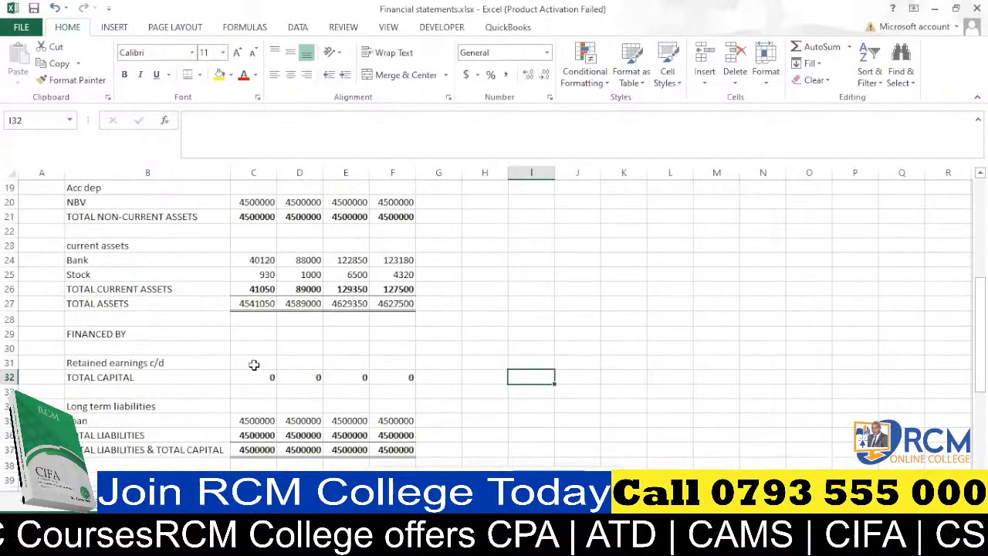
Link the balance sheet's retained earnings c/d in C31 to the income statement with =C12 and fill it across to F31
click(254, 364)
text(=)
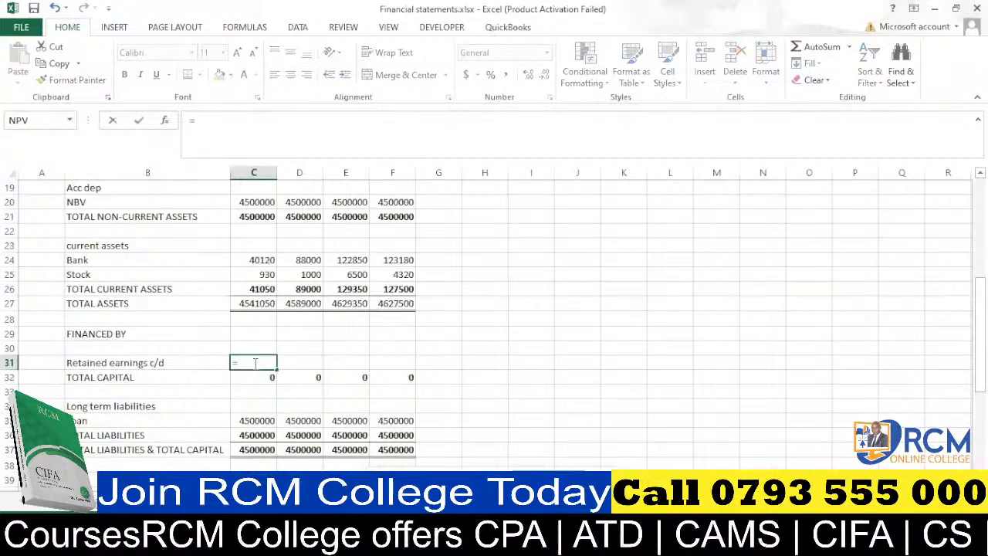
scroll(254, 364, up, 6)
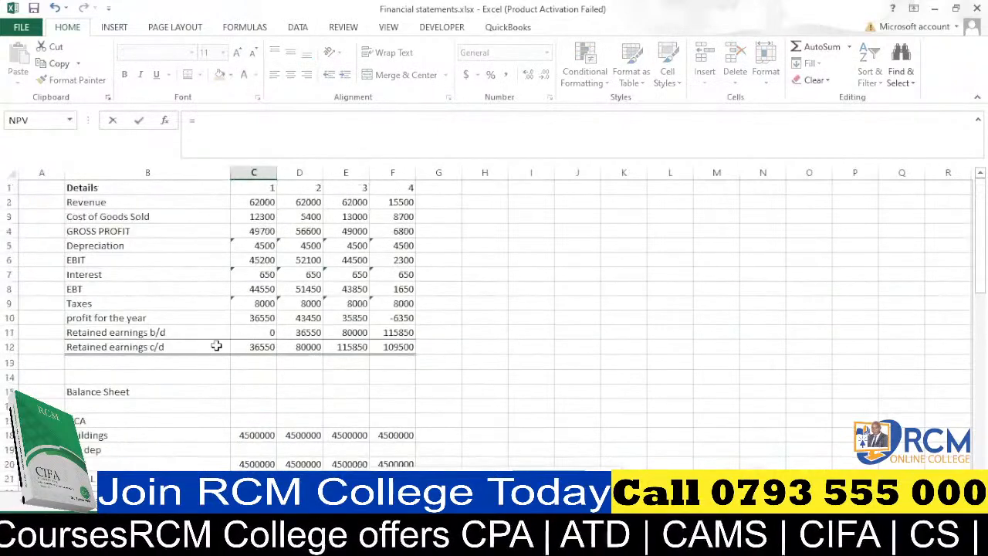
click(258, 346)
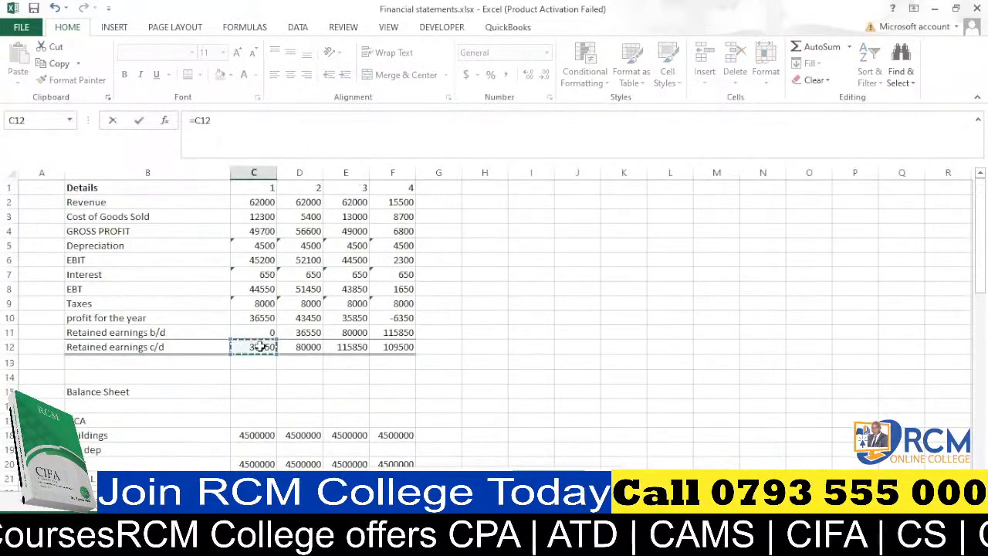
key(Return)
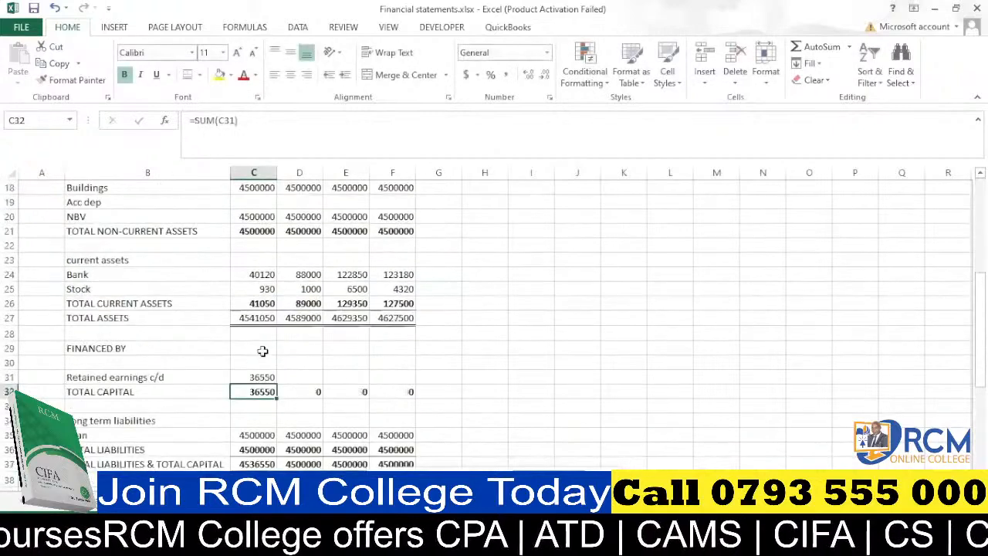
click(263, 376)
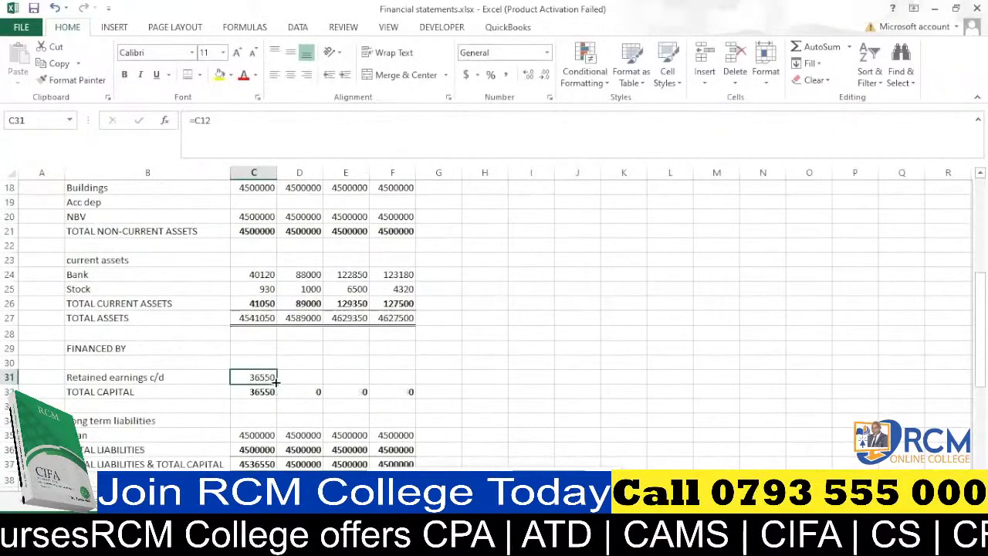
drag(277, 384, 414, 377)
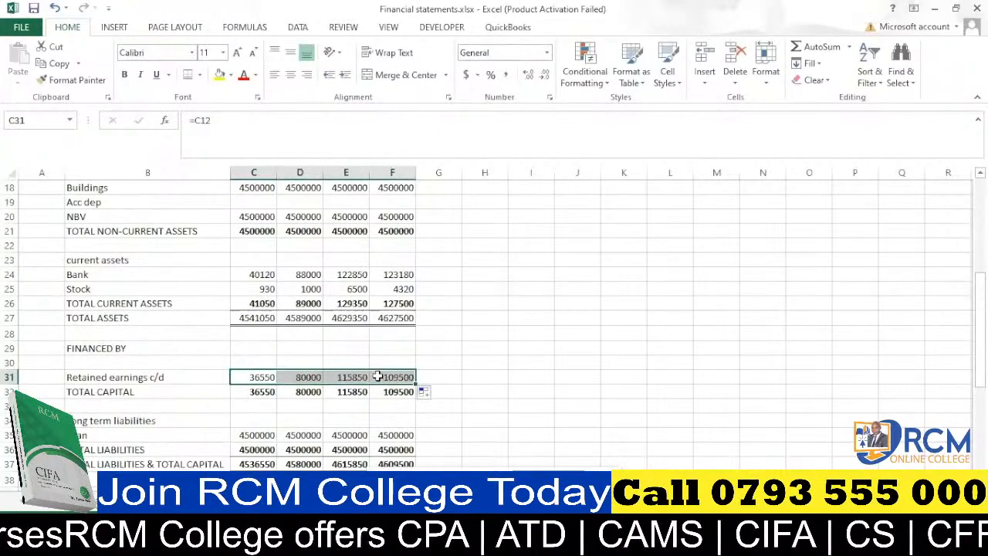
Examine the income statement's depreciation figures and the mapped transaction list for the accumulated depreciation entry on the balance sheet
scroll(378, 377, down, 1)
scroll(377, 377, up, 3)
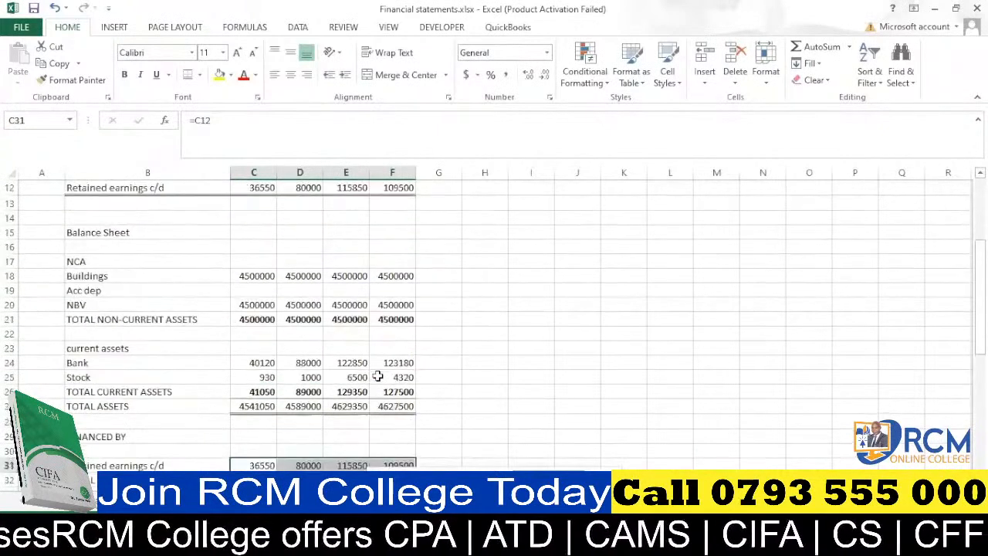
scroll(377, 377, up, 2)
scroll(269, 368, up, 1)
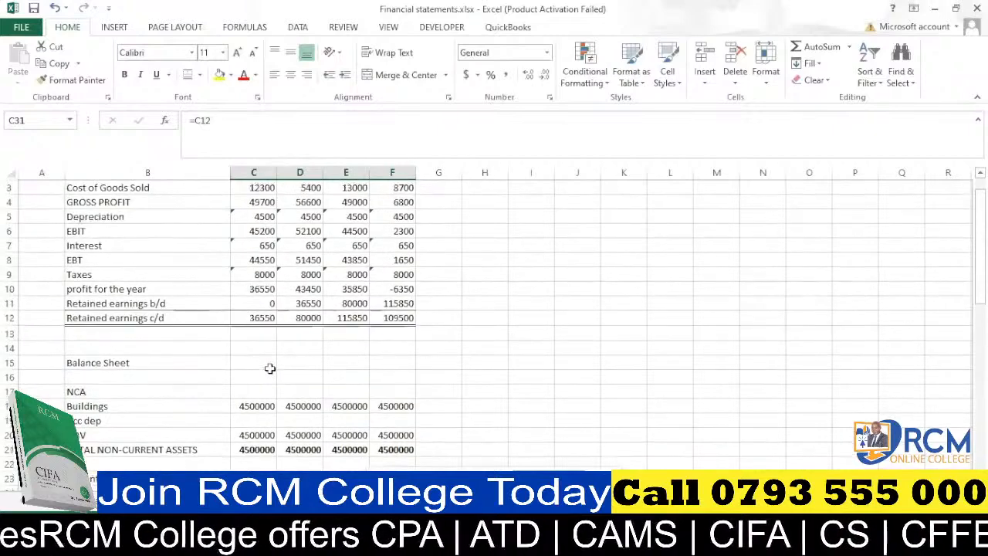
click(244, 417)
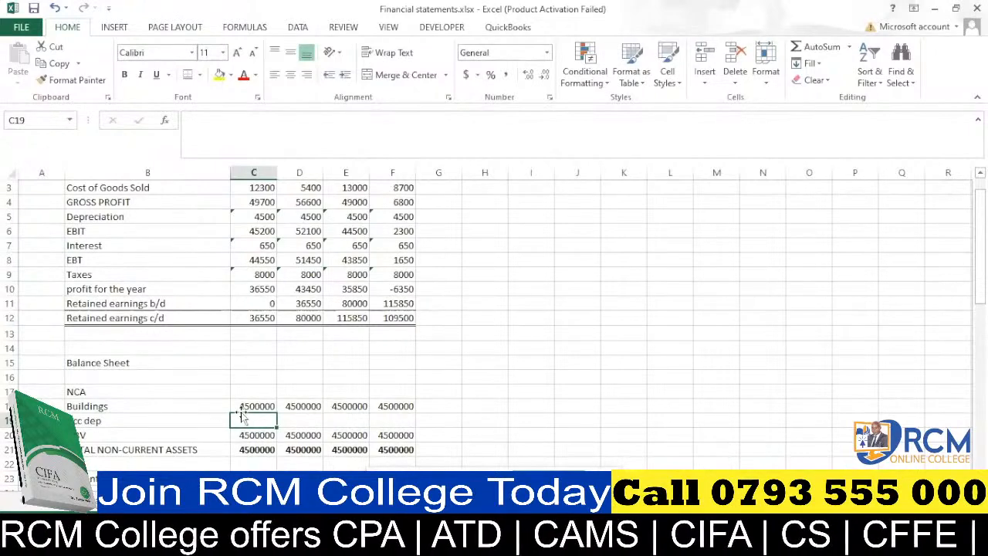
scroll(225, 396, up, 1)
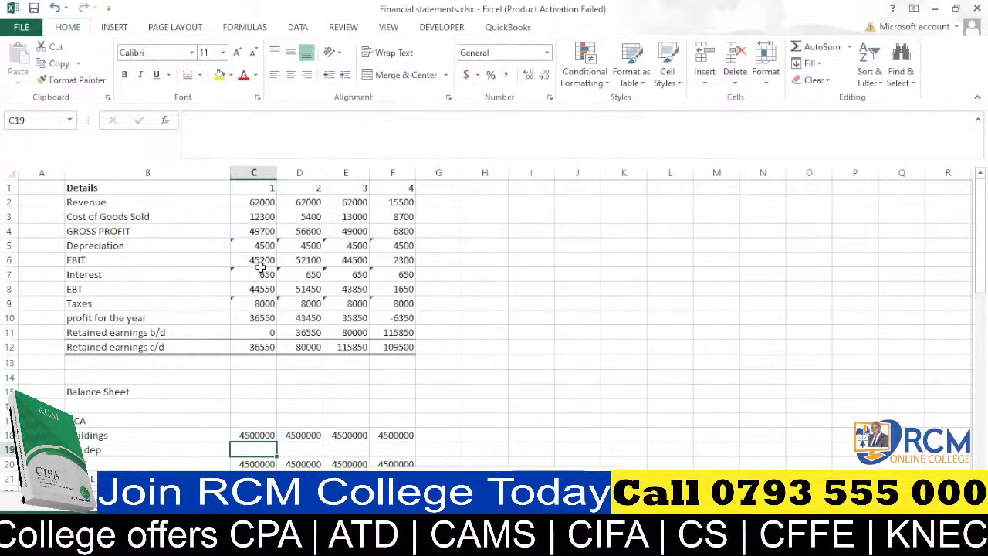
scroll(260, 262, down, 1)
click(66, 501)
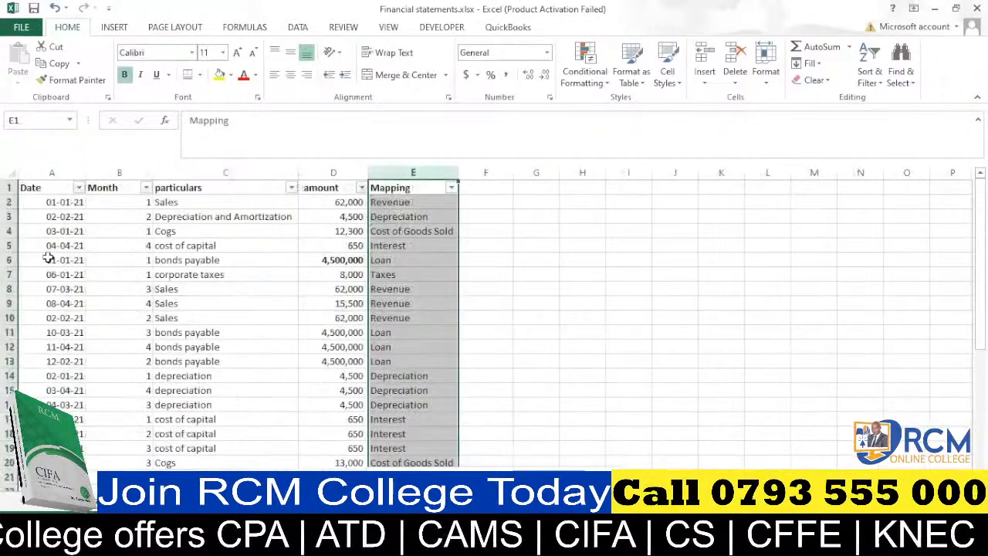
scroll(190, 214, down, 7)
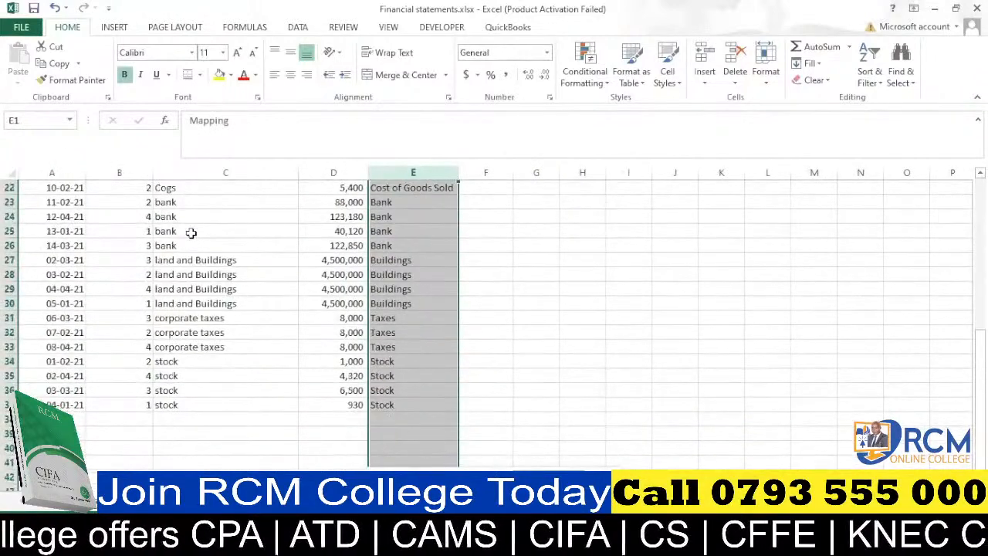
scroll(205, 261, up, 7)
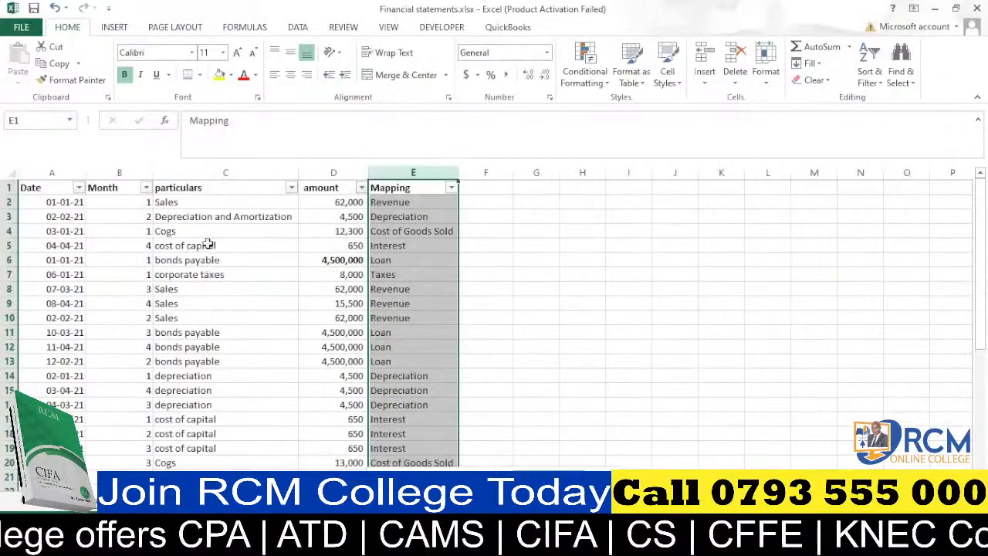
scroll(189, 274, down, 2)
scroll(189, 274, up, 2)
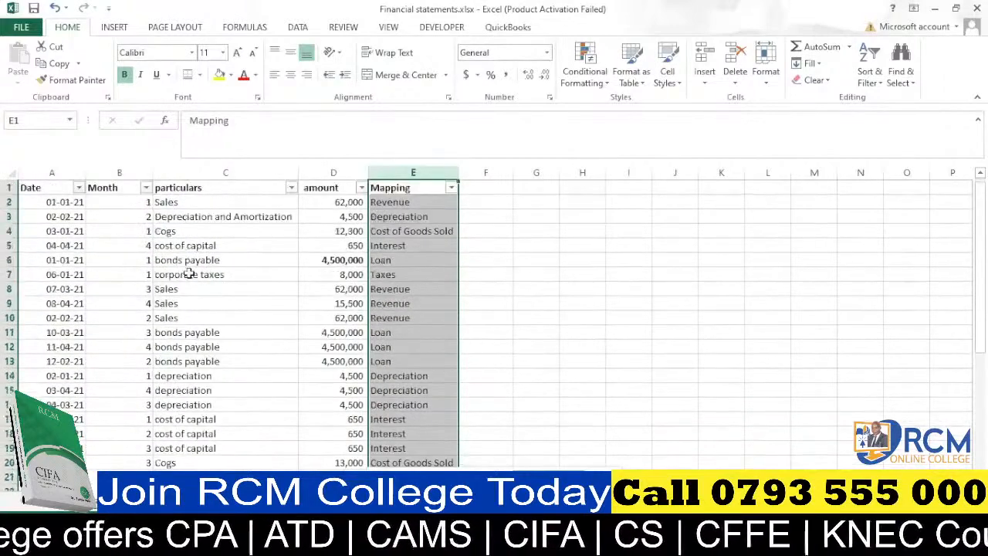
scroll(189, 274, down, 6)
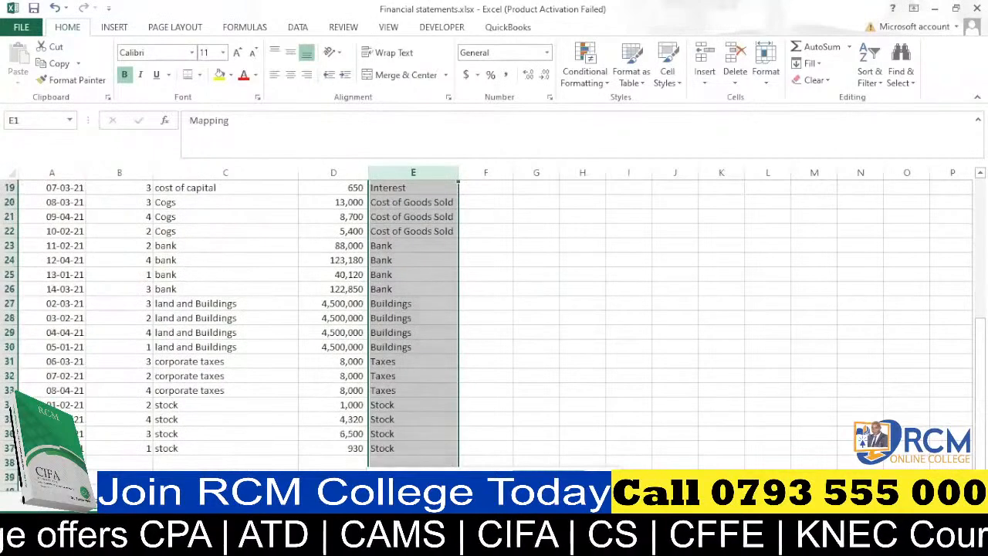
Link the month 1 accumulated depreciation in C19 to the income statement's depreciation with =C5
click(158, 500)
scroll(217, 315, up, 1)
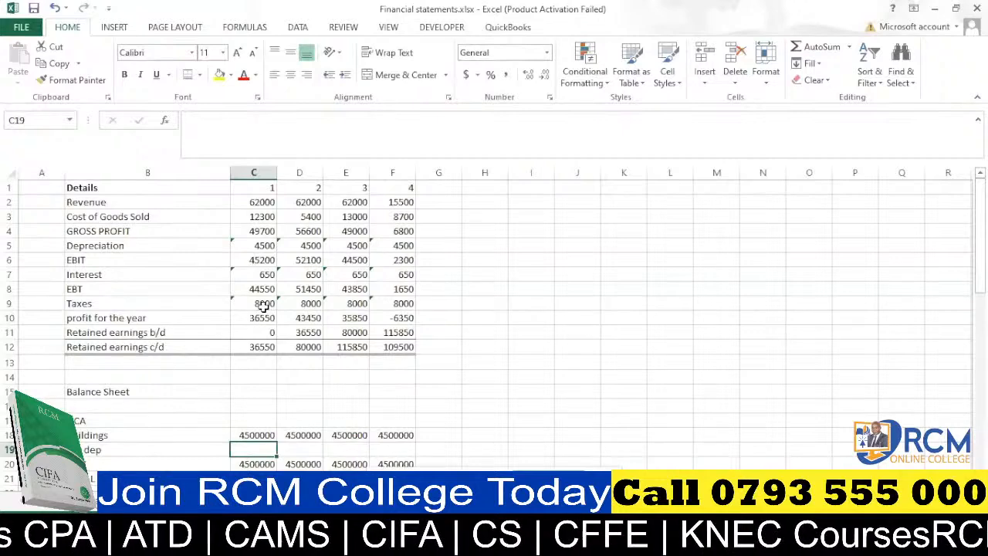
text(=)
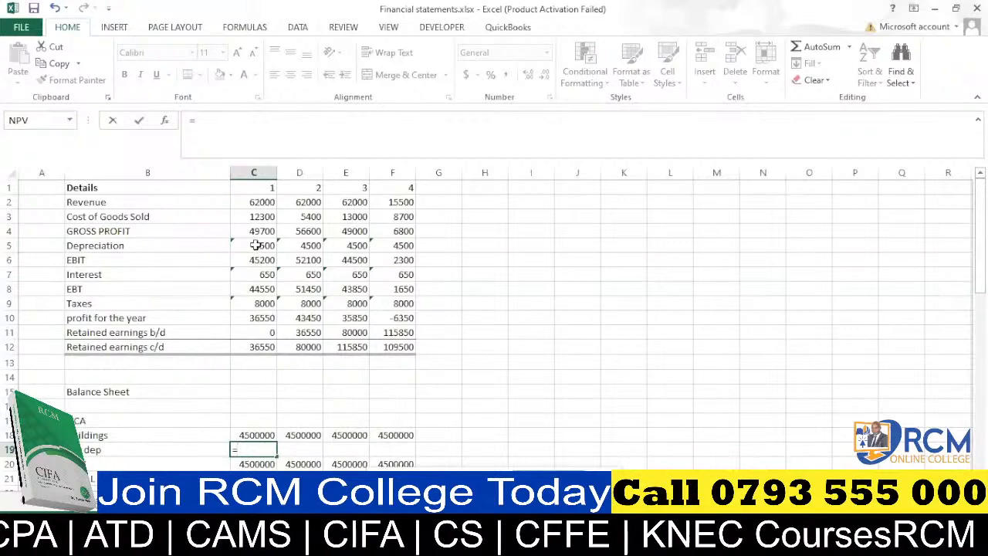
click(255, 245)
key(Return)
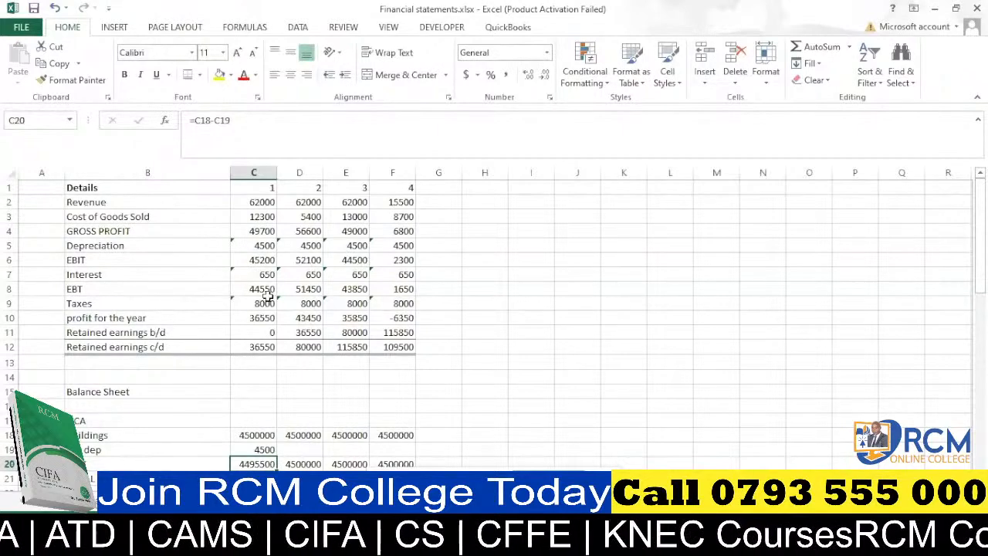
Enter =C19+D5 in D19 to accumulate depreciation for month 2 and fill the formula across to F19
click(307, 187)
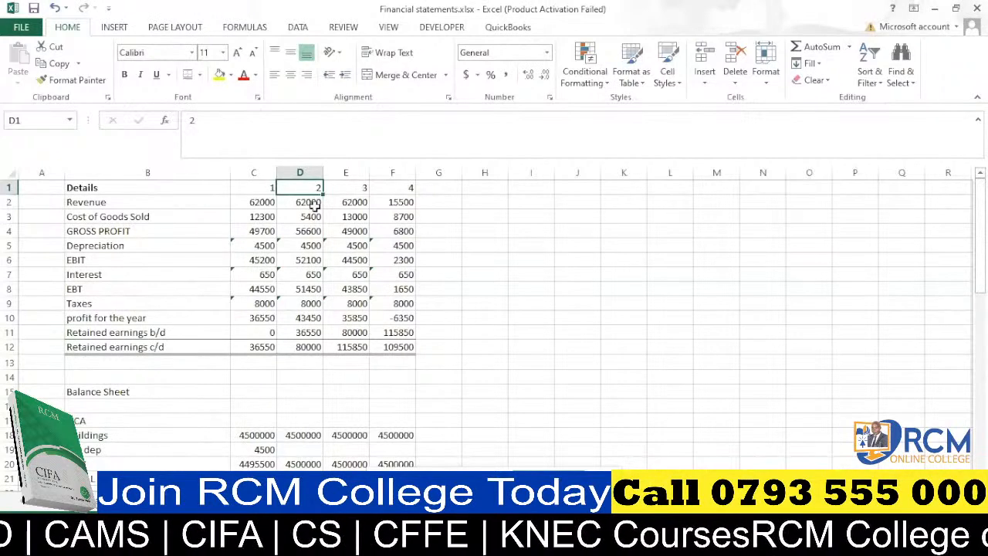
click(308, 447)
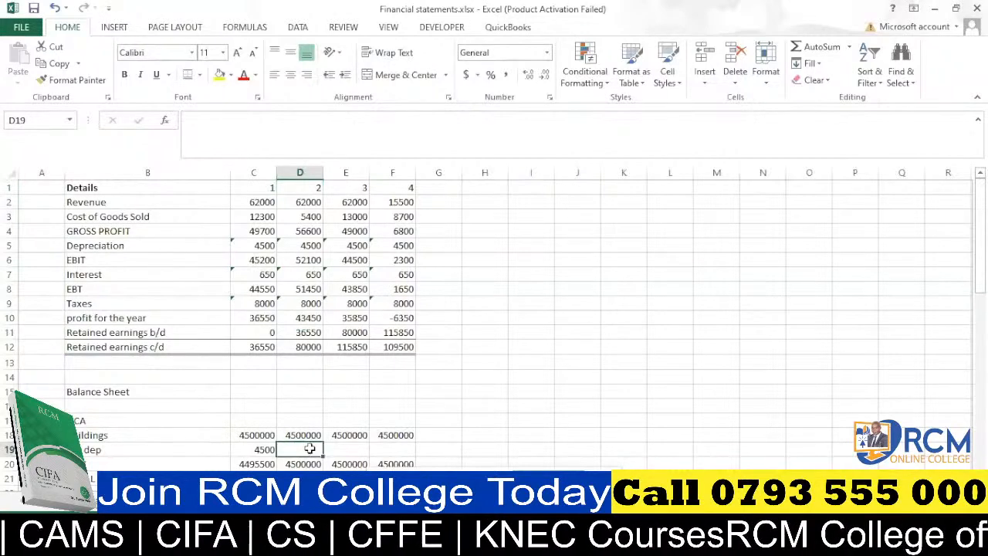
text(=)
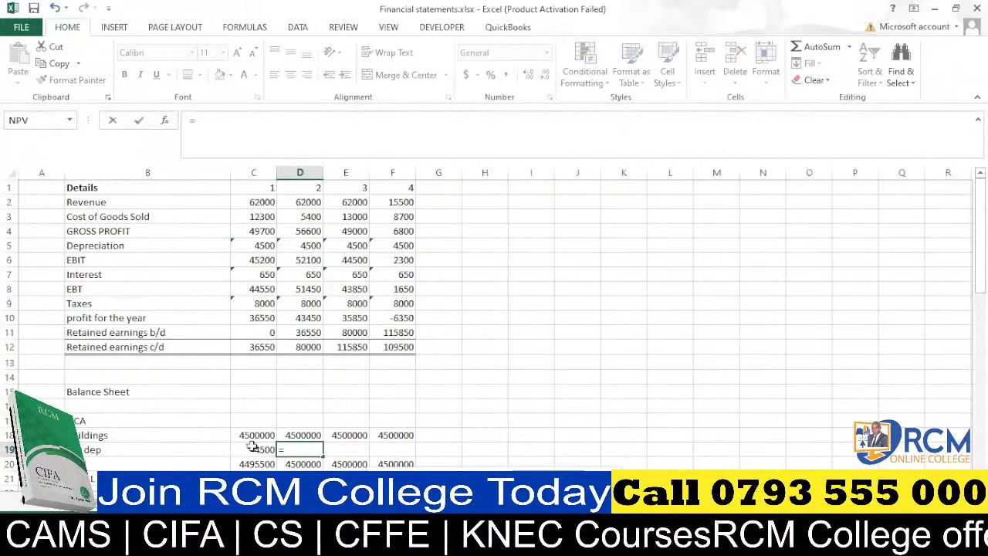
click(257, 448)
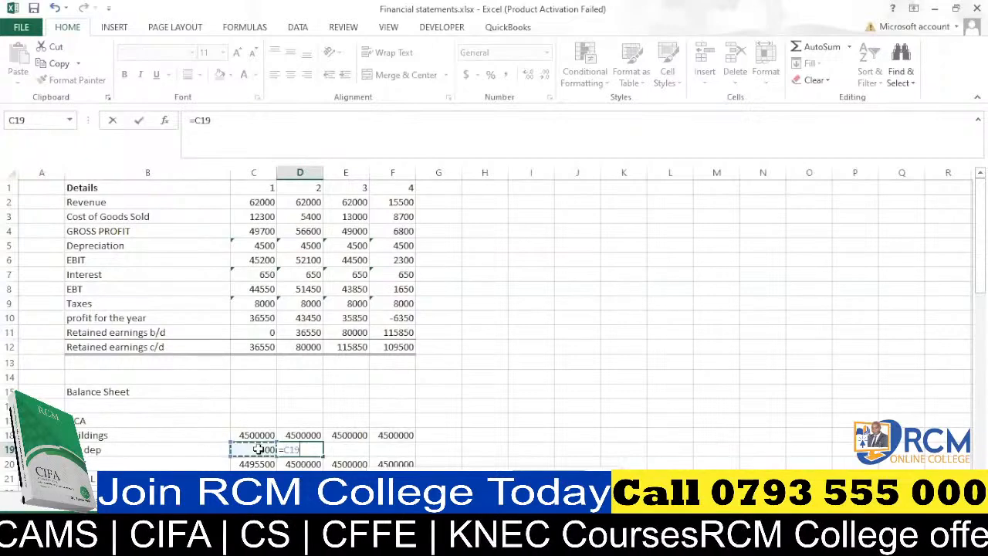
text(+)
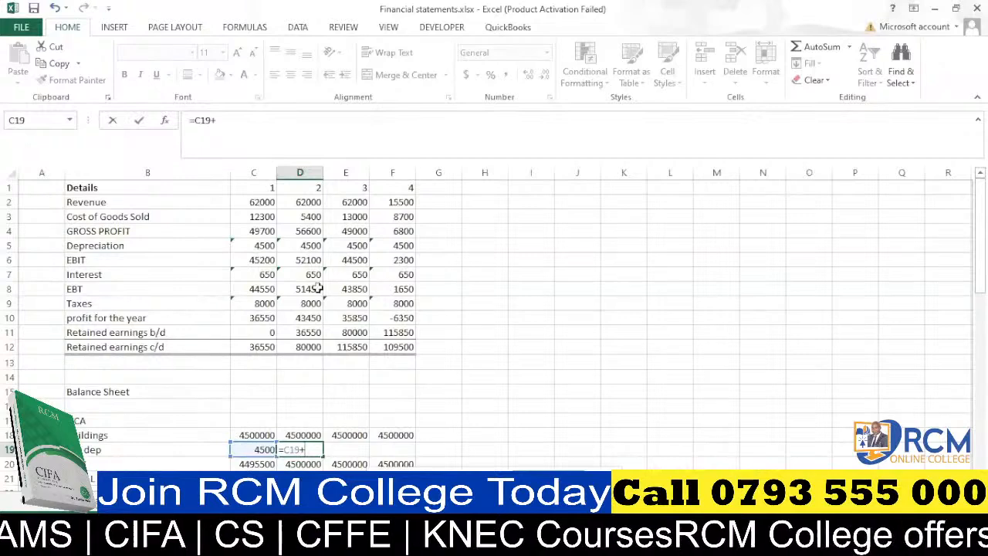
click(308, 244)
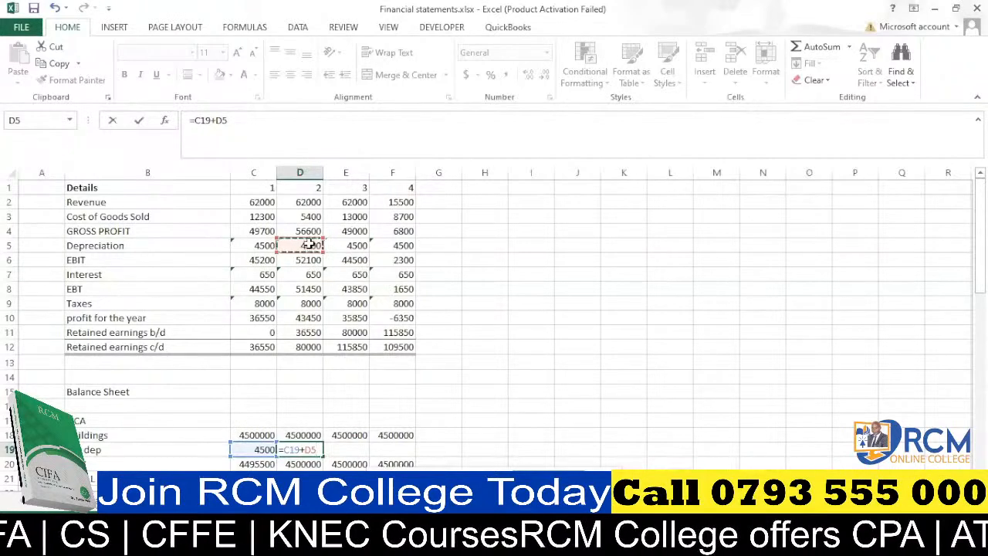
key(Return)
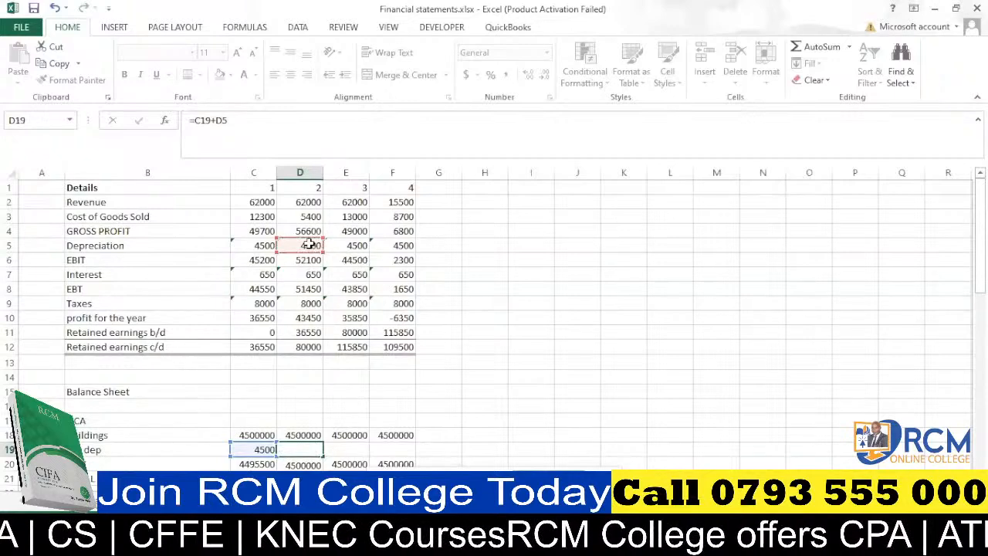
click(311, 449)
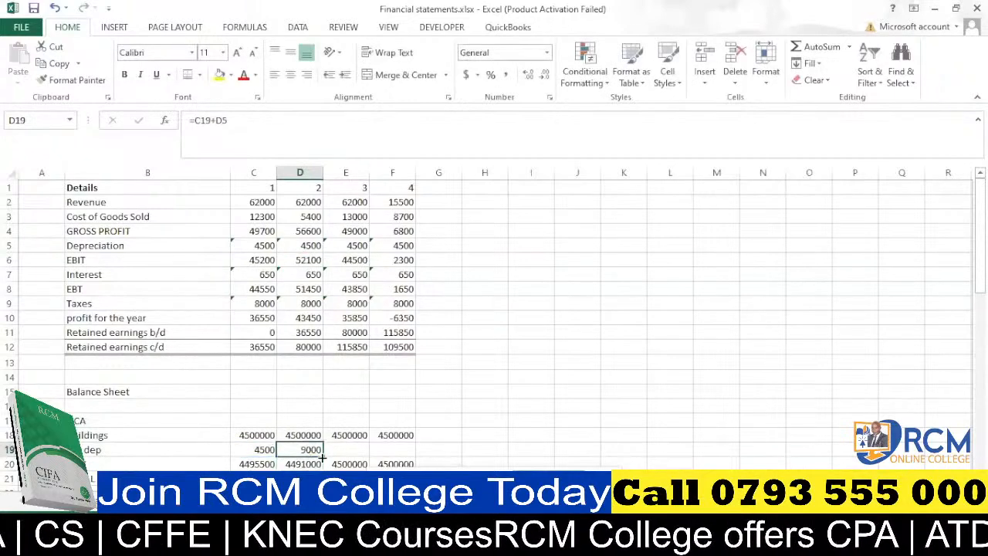
drag(322, 456, 417, 451)
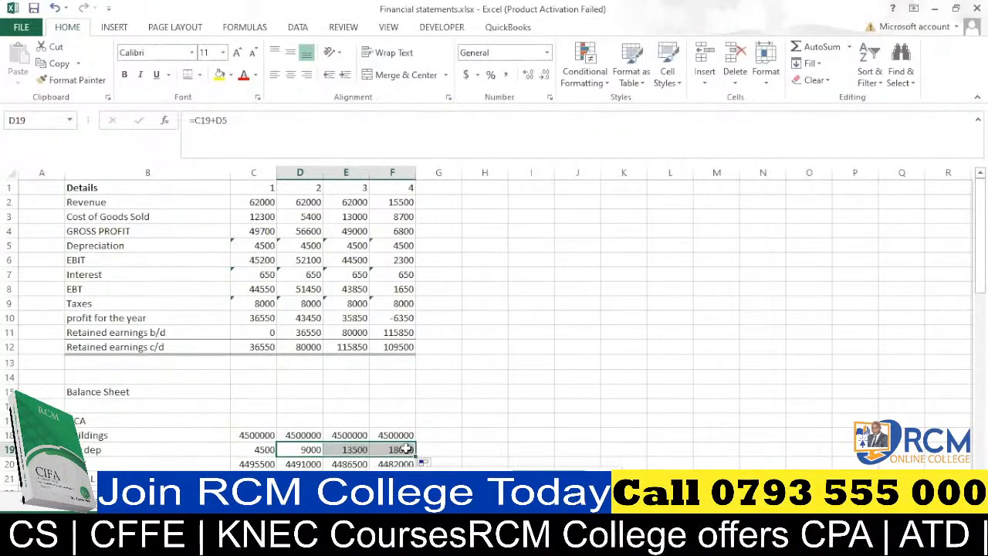
Inspect the cell references in the month 4 accumulated depreciation formula in F19
click(404, 449)
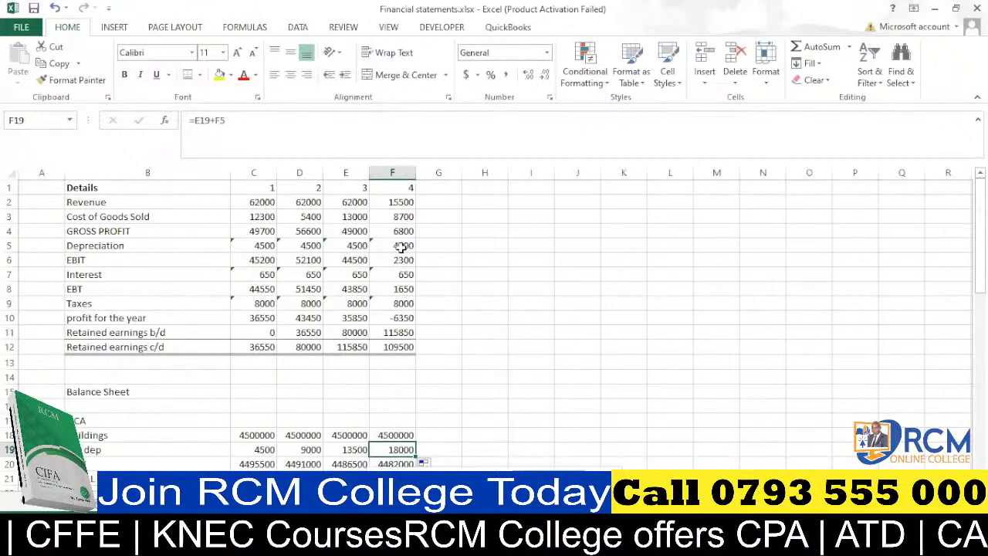
double_click(404, 448)
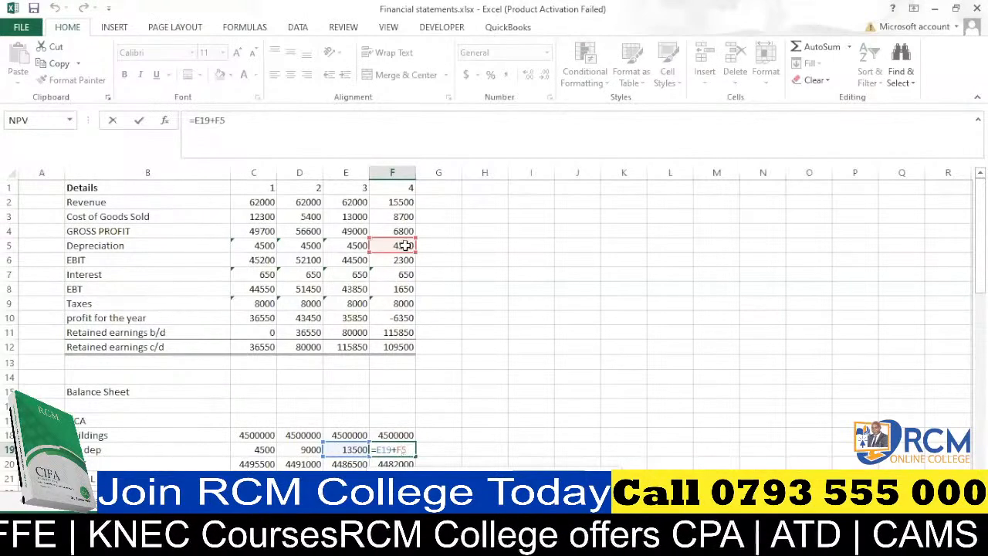
key(Return)
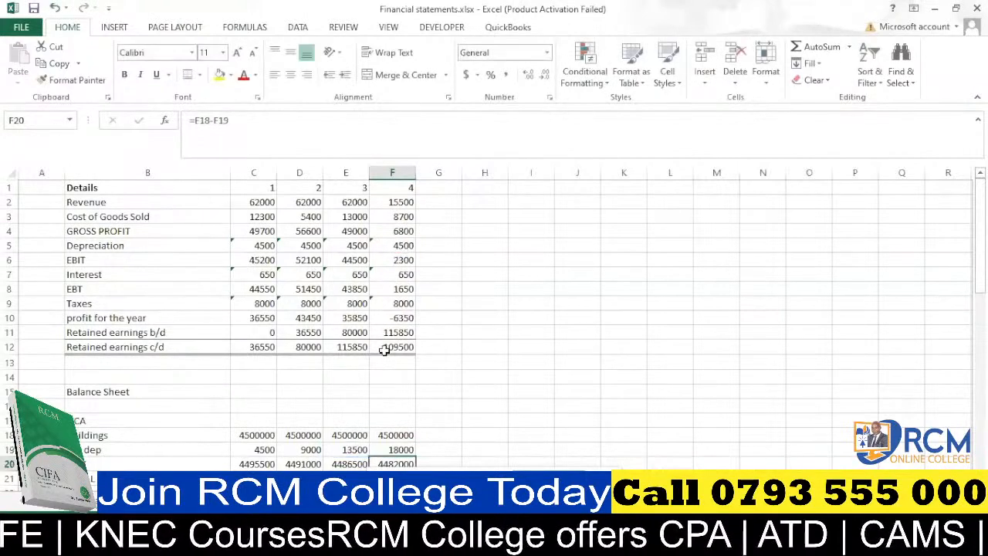
Enter the balance check =C37-C27 in C39, subtracting total assets from total liabilities and capital, and fill it across to F39
scroll(372, 358, down, 6)
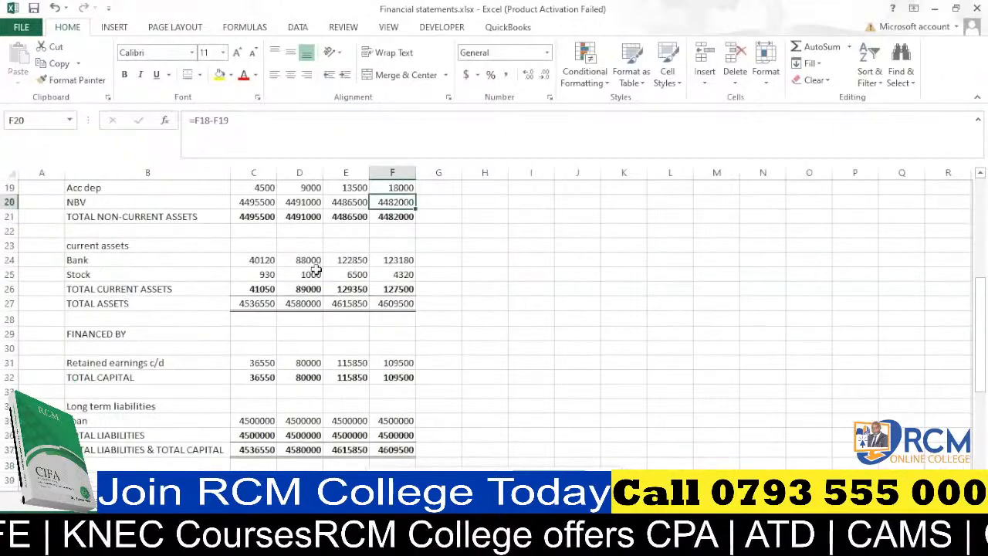
scroll(284, 295, down, 3)
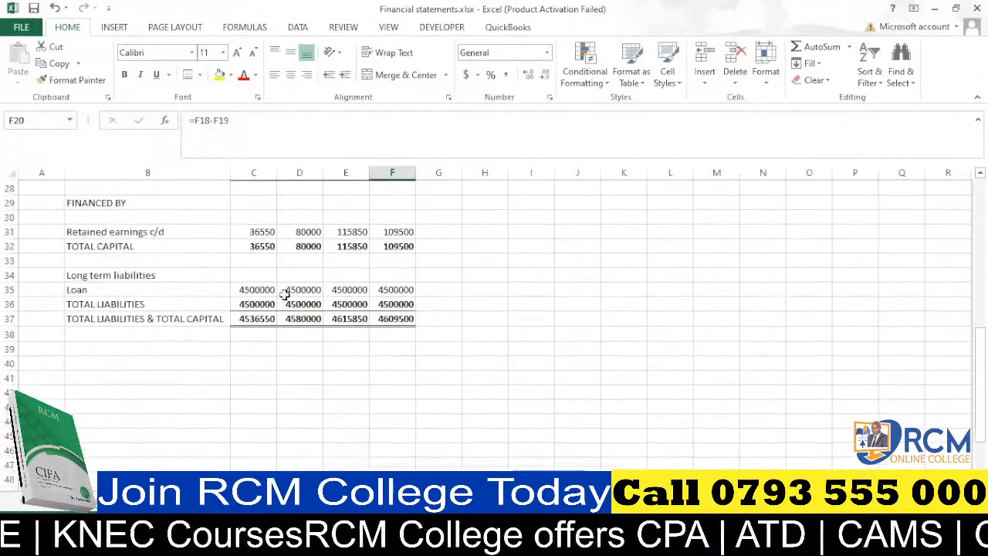
click(255, 348)
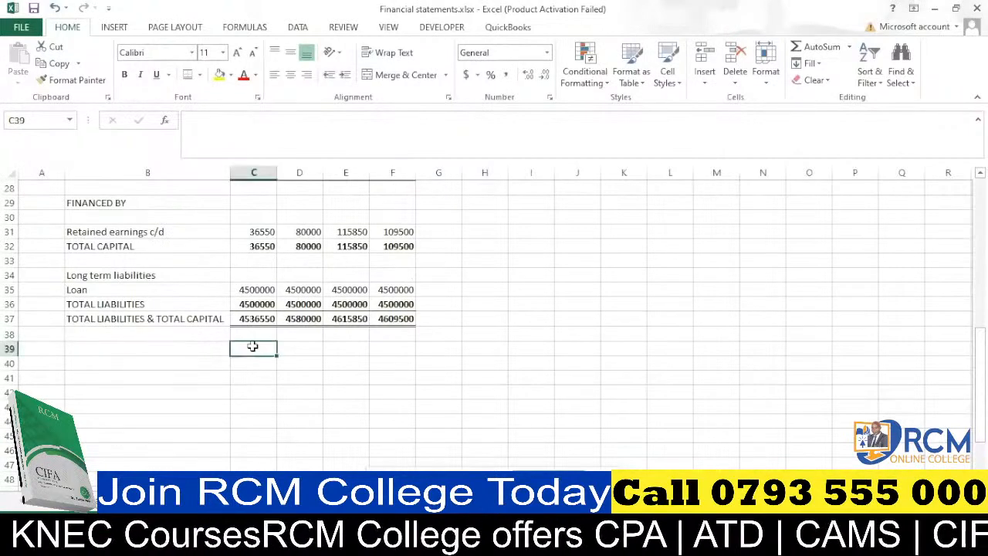
text(=)
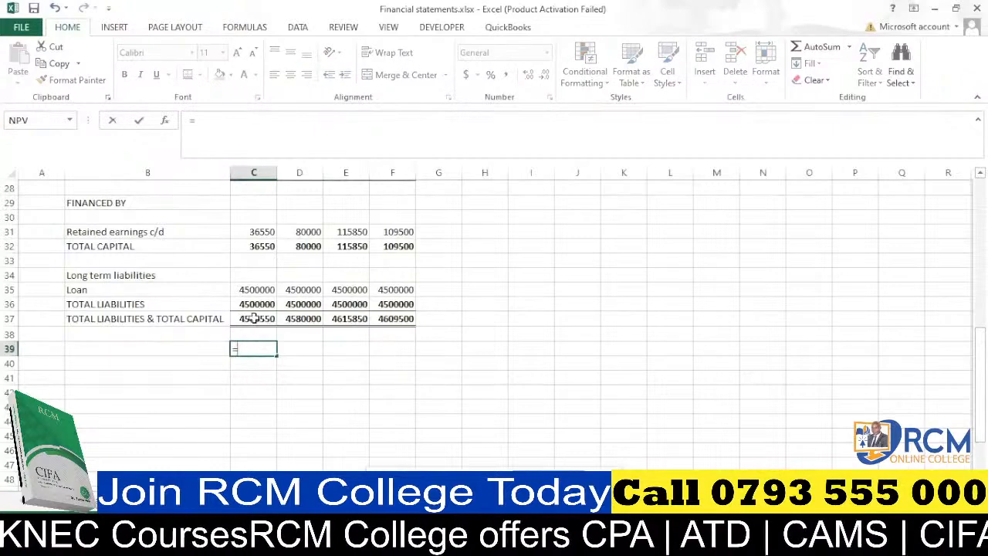
click(255, 318)
text(-)
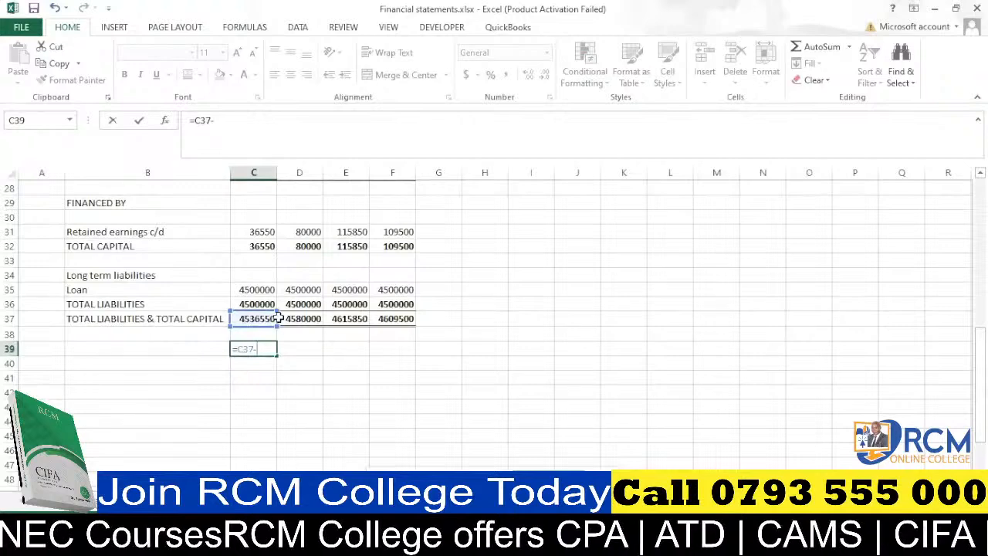
scroll(278, 317, up, 3)
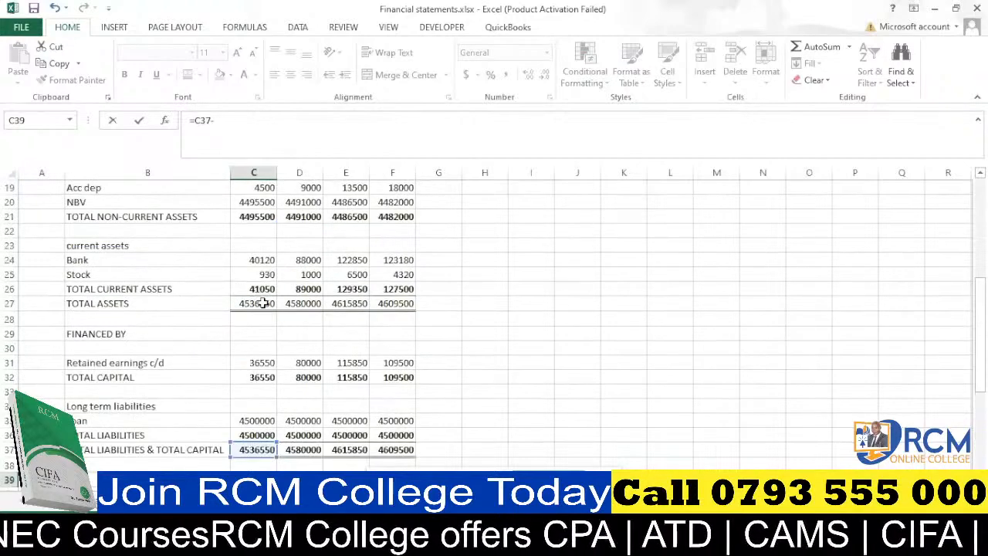
click(260, 304)
key(Return)
scroll(260, 315, down, 3)
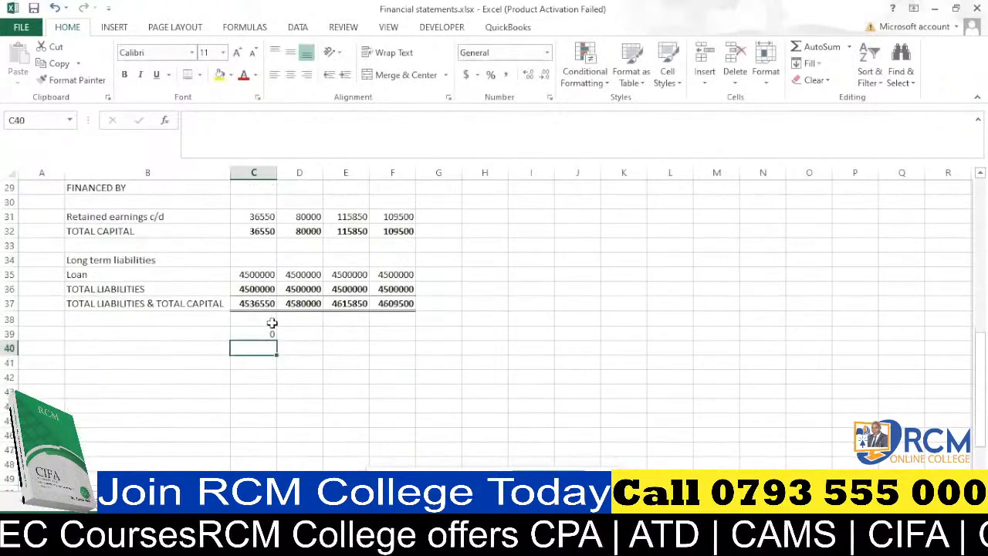
click(265, 336)
drag(270, 338, 406, 335)
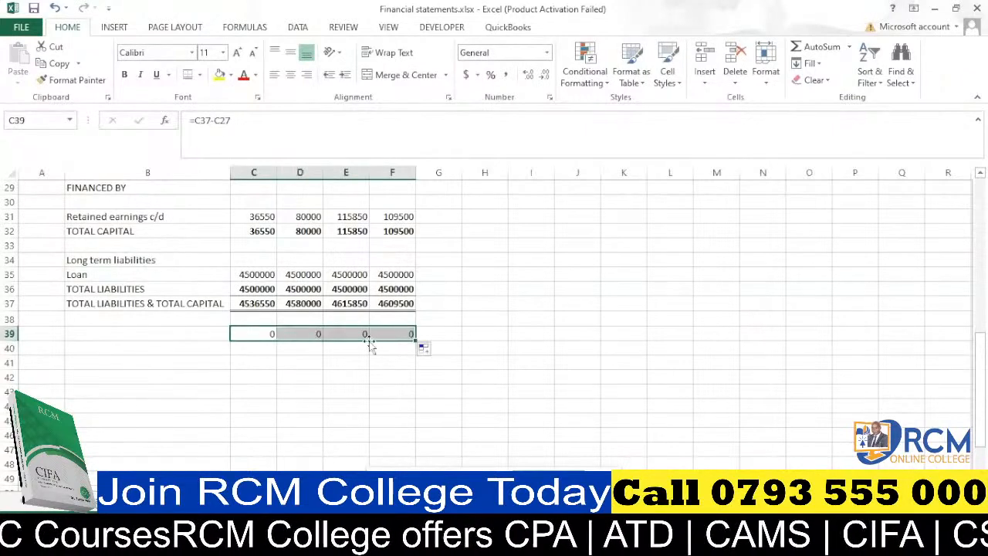
click(345, 361)
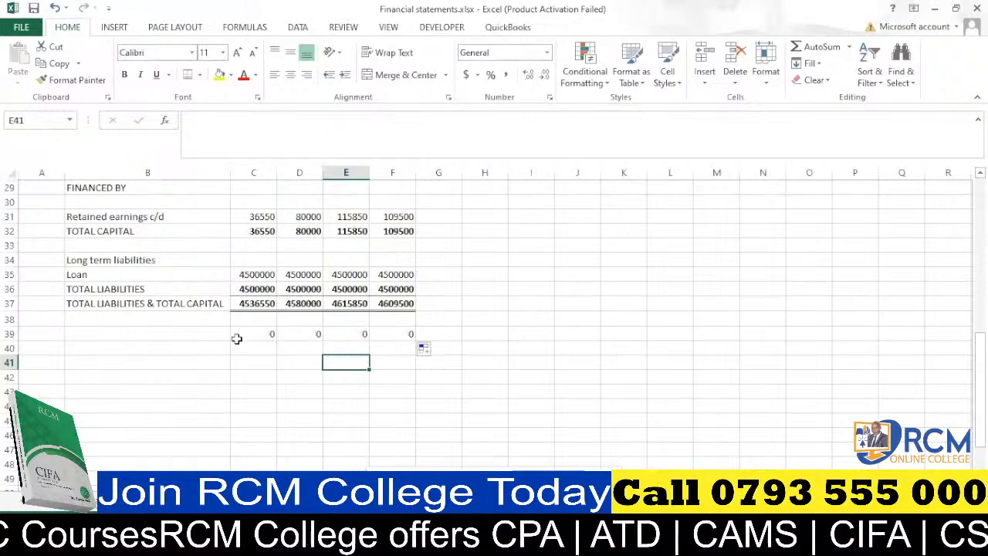
Review the completed balance sheet's asset section and the income statement above it
scroll(300, 344, up, 4)
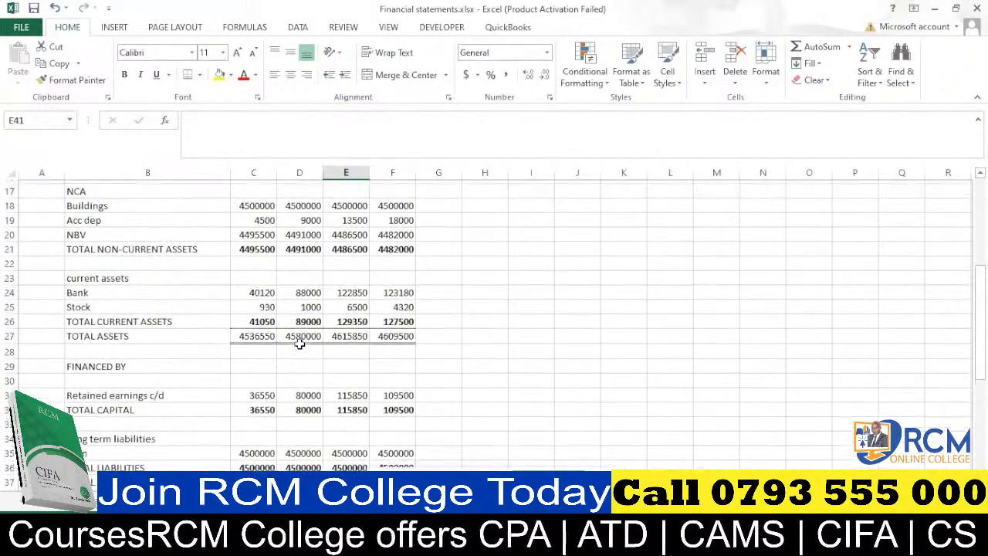
scroll(299, 344, up, 4)
scroll(299, 343, up, 2)
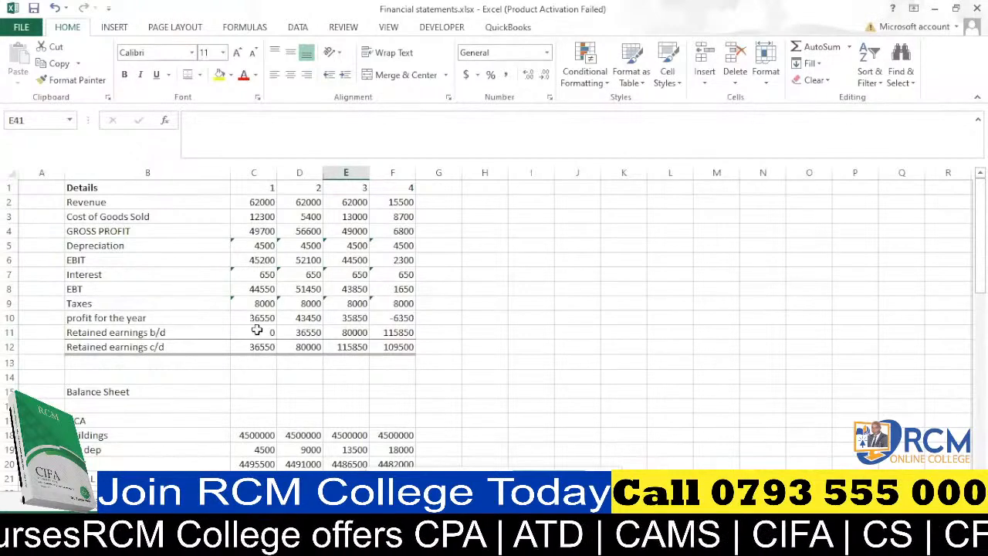
Clear the retained earnings b/d and c/d values for all four months in C11:F12
drag(257, 330, 385, 346)
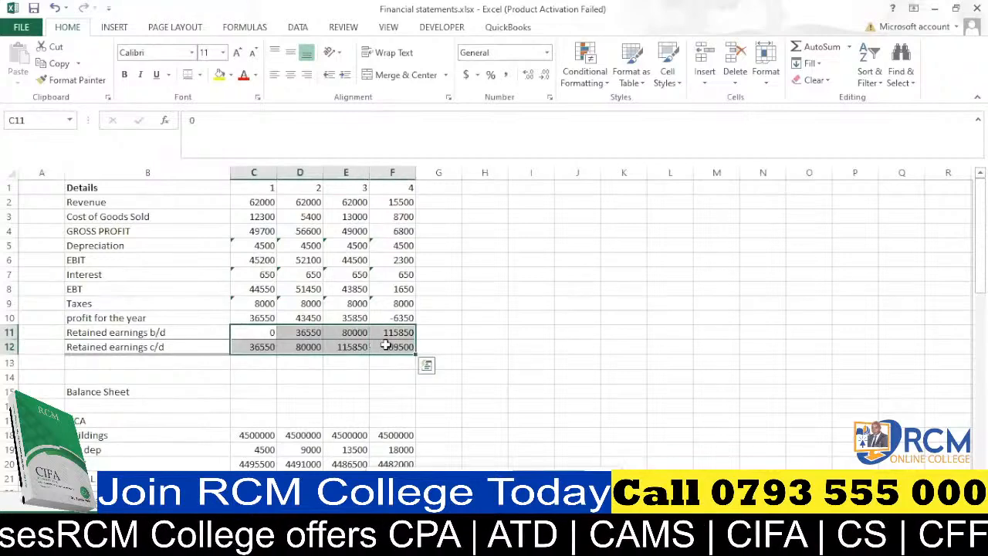
key(Delete)
click(319, 379)
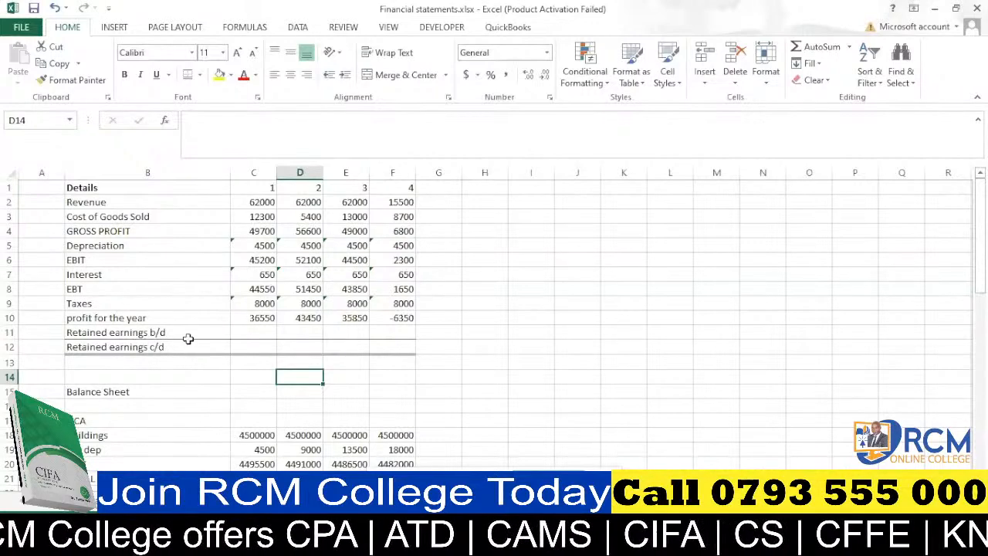
click(251, 330)
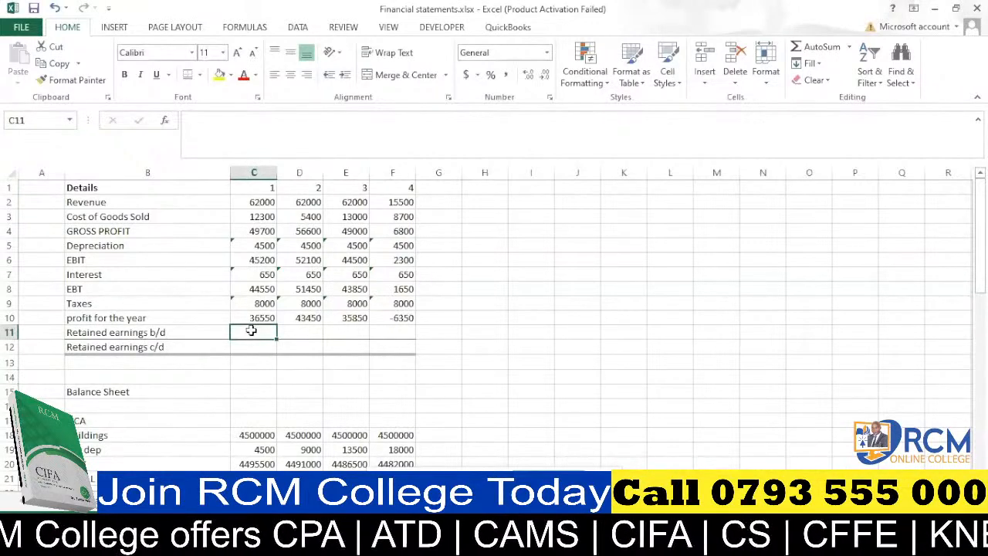
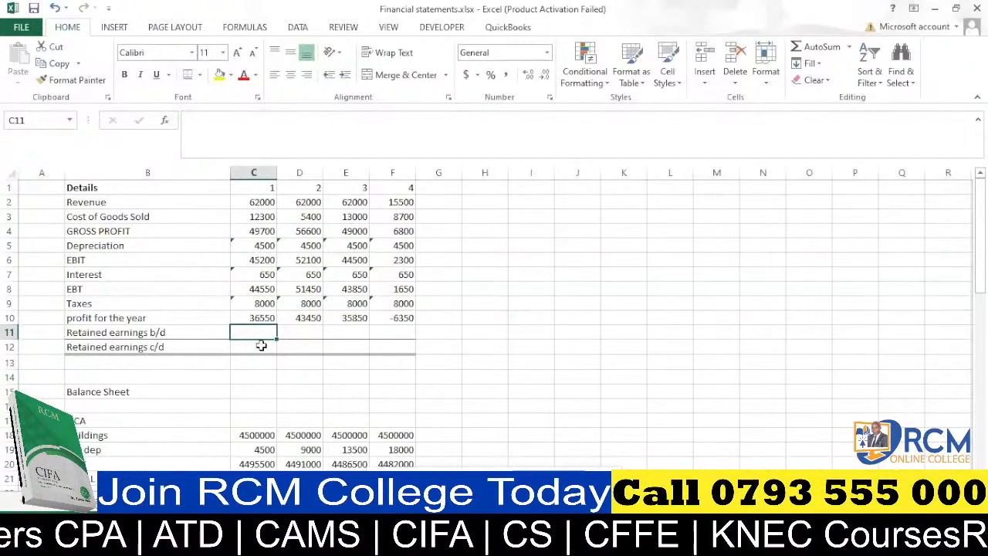
Examine the balance sheet's retained earnings, total capital and check rows, and look through the mapped transaction data on the other sheet
scroll(261, 346, down, 4)
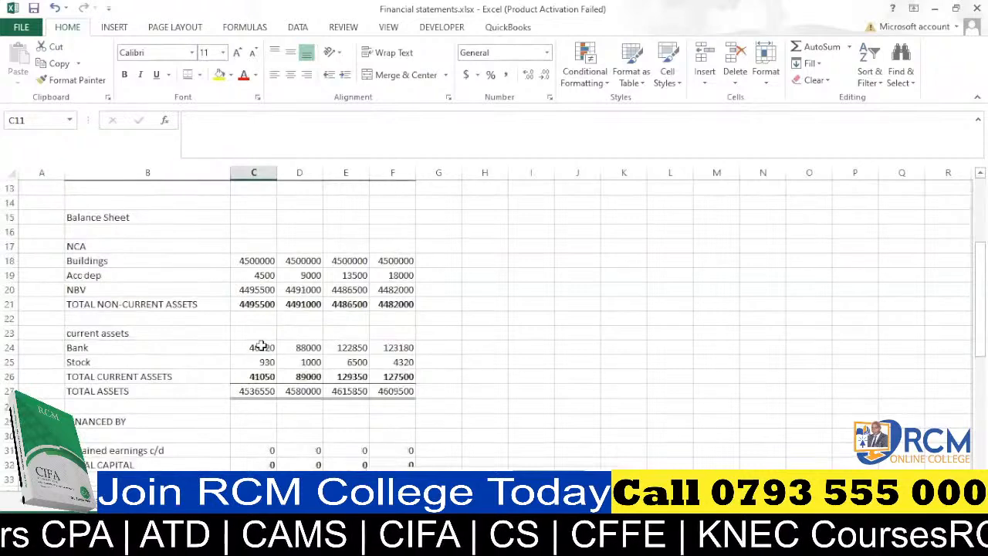
scroll(261, 346, down, 3)
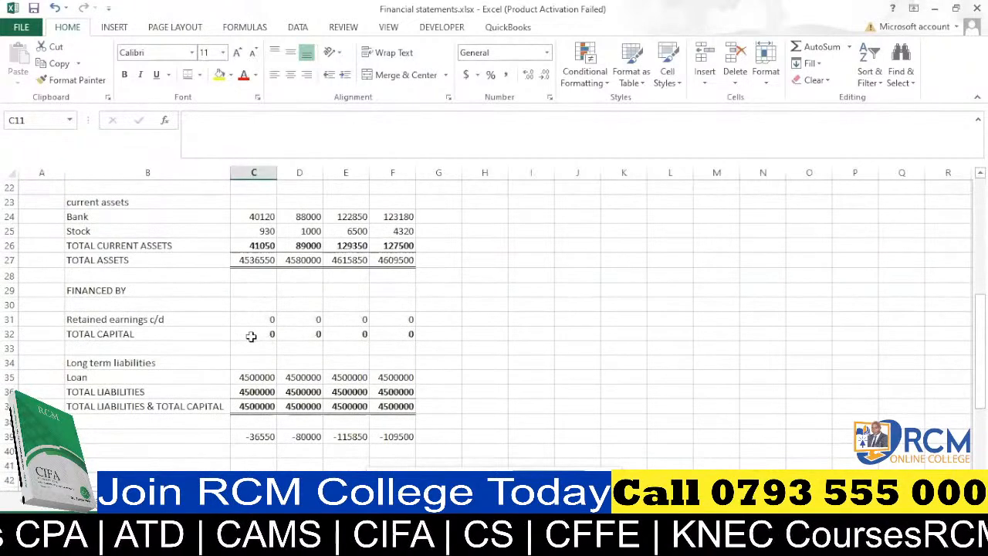
scroll(250, 336, up, 7)
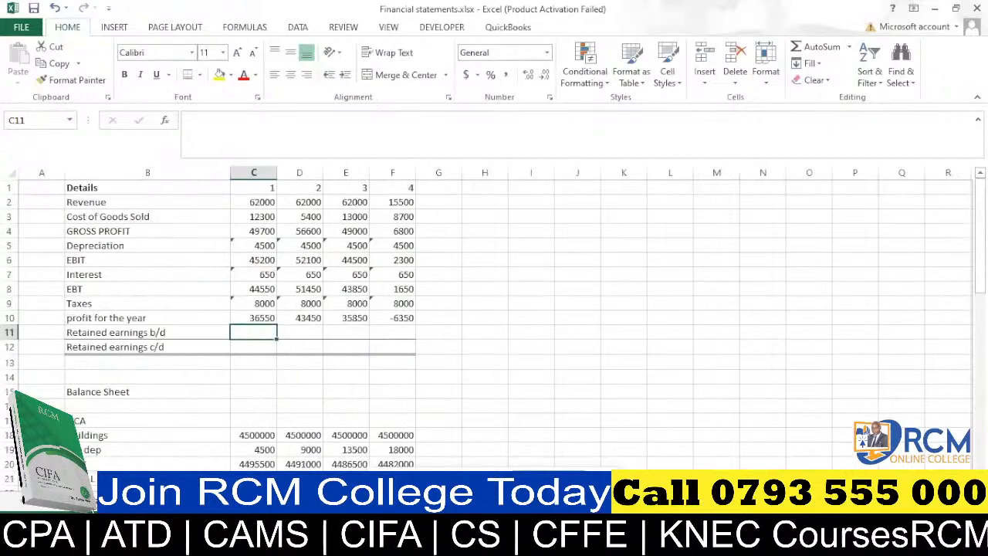
click(147, 500)
scroll(204, 369, up, 6)
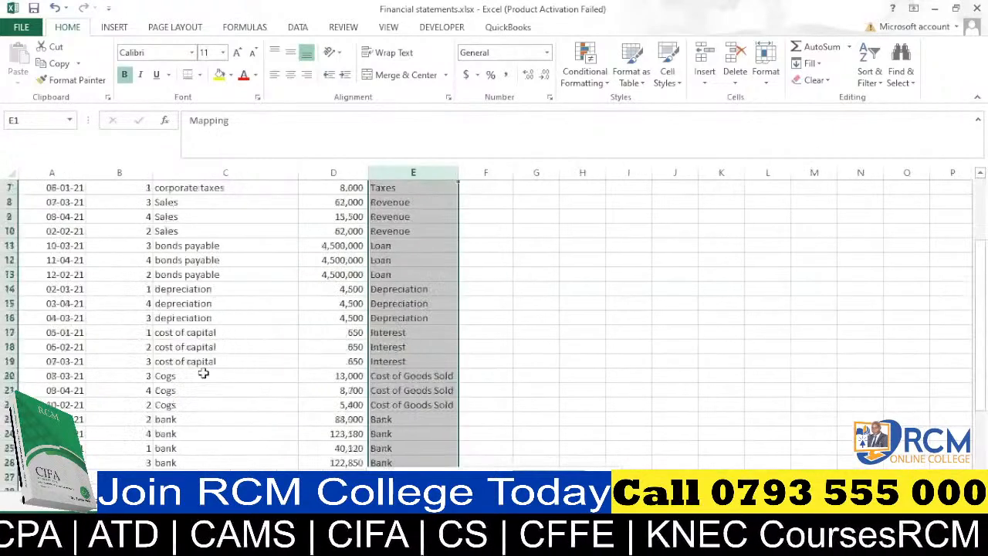
scroll(207, 231, down, 12)
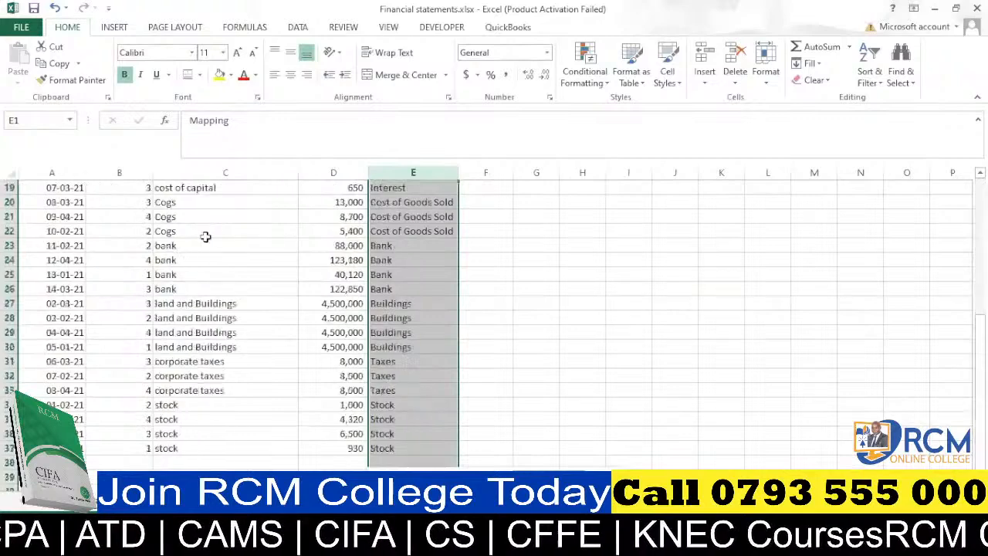
scroll(205, 240, down, 2)
scroll(205, 240, up, 7)
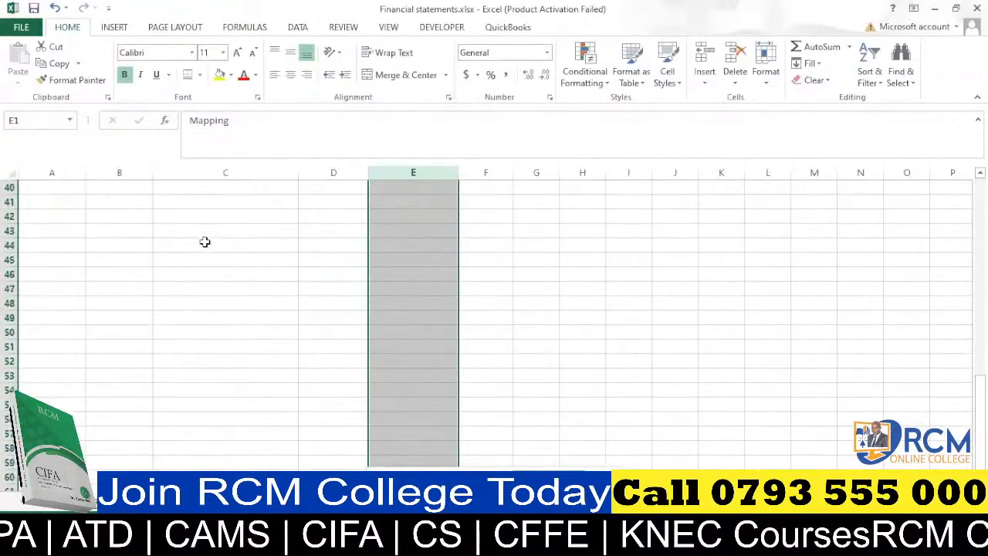
click(105, 500)
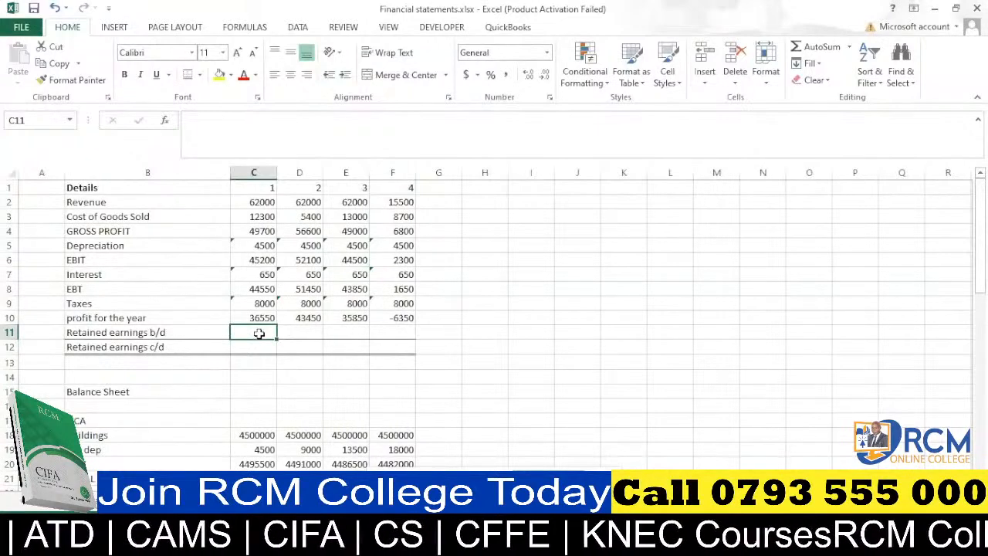
Enter 0 as month 1 retained earnings b/d in C11 and =C10+C11 as retained earnings c/d in C12
text(0)
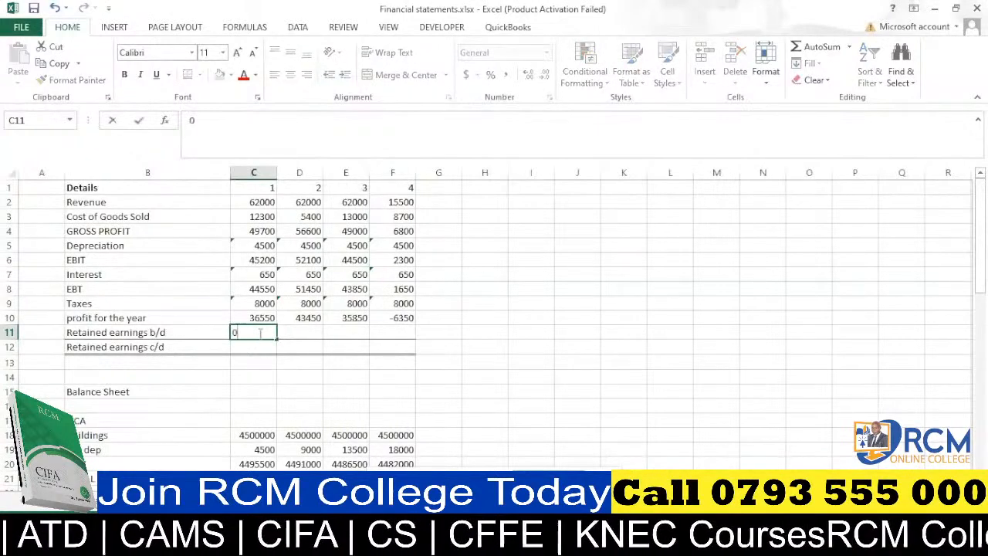
click(242, 374)
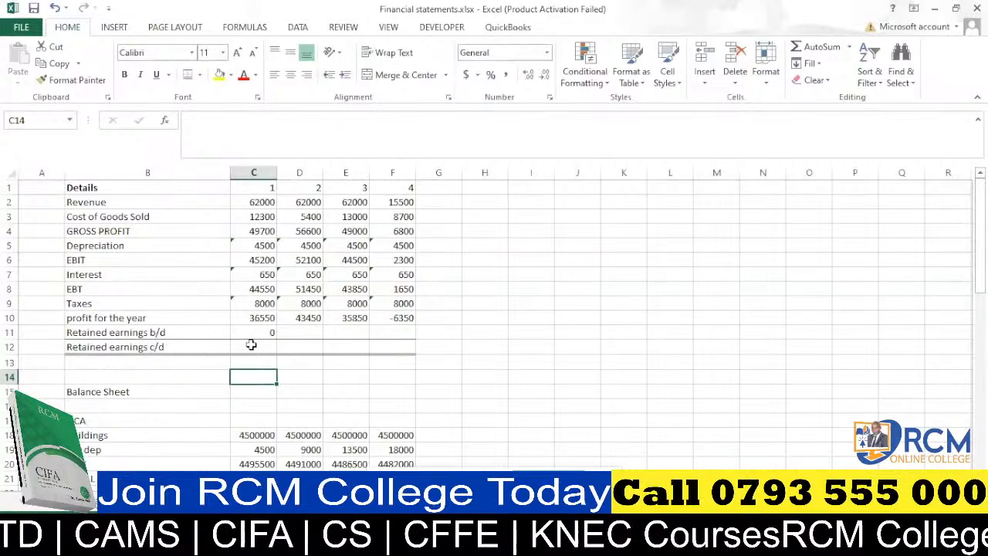
click(257, 343)
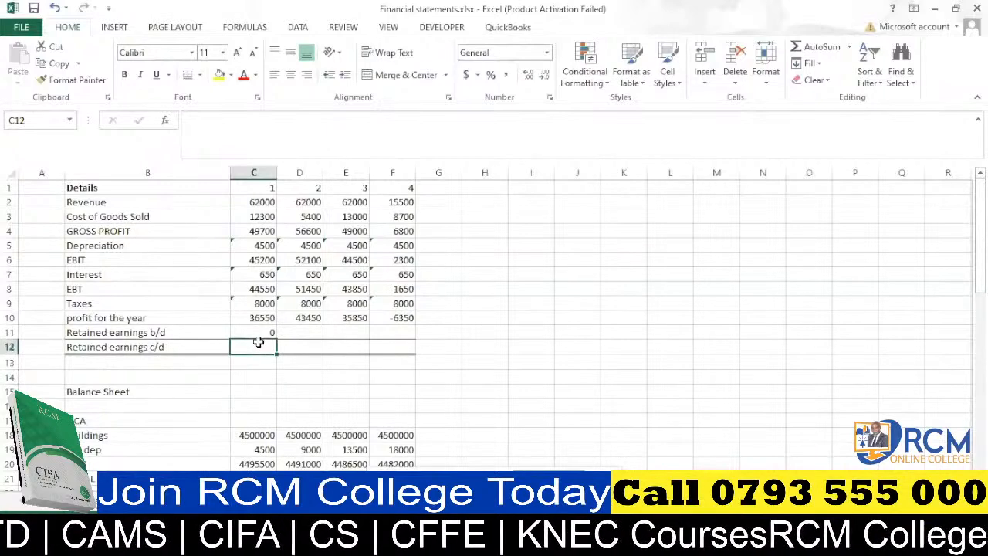
text(=)
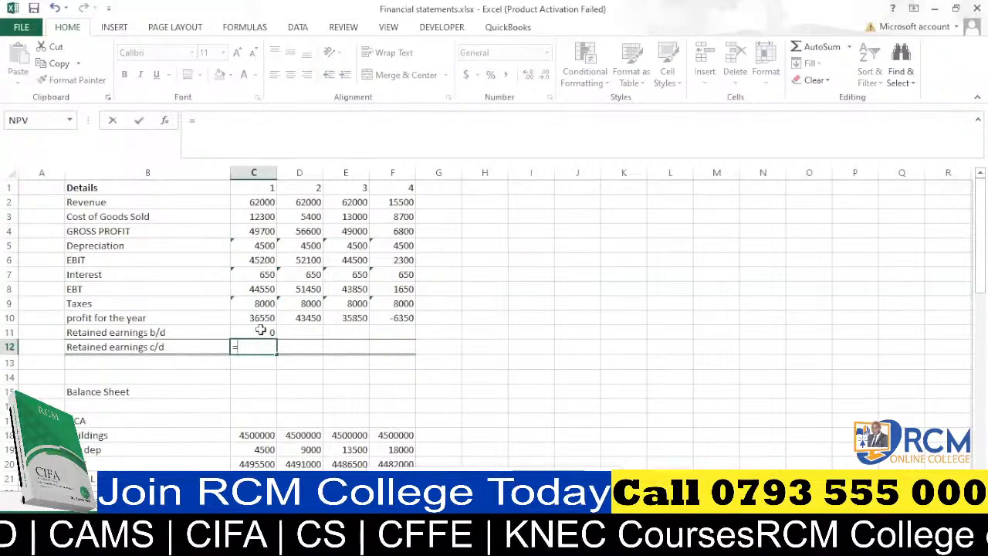
click(261, 317)
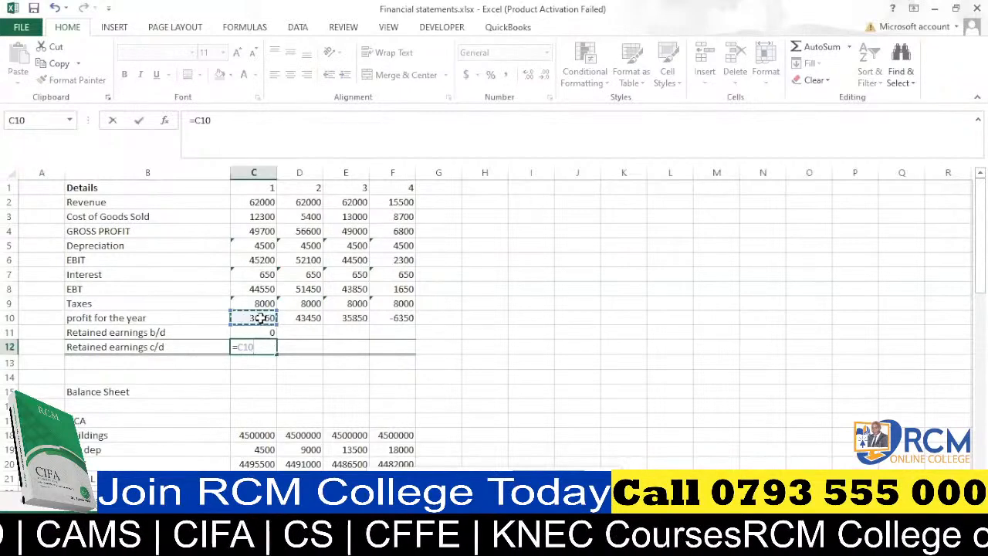
text(+)
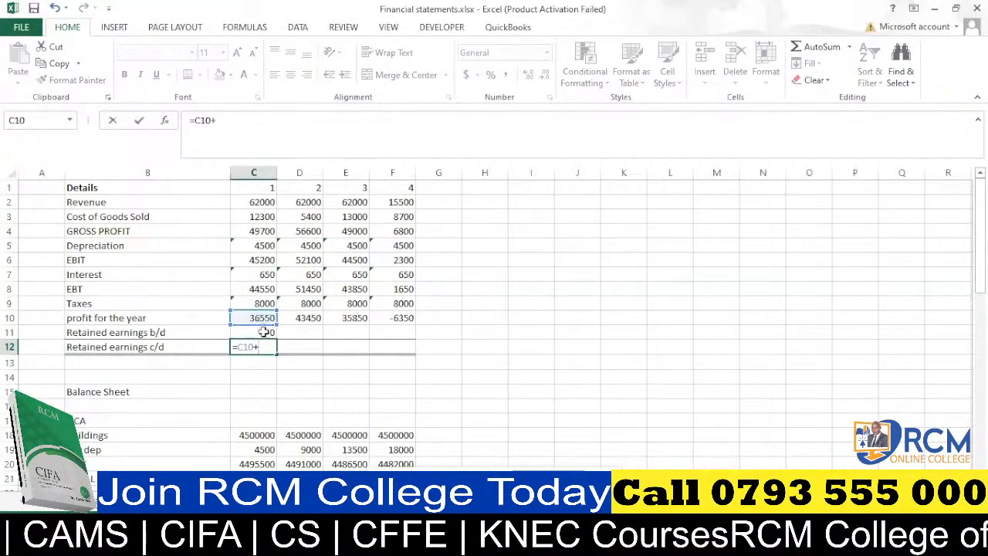
click(263, 332)
key(Return)
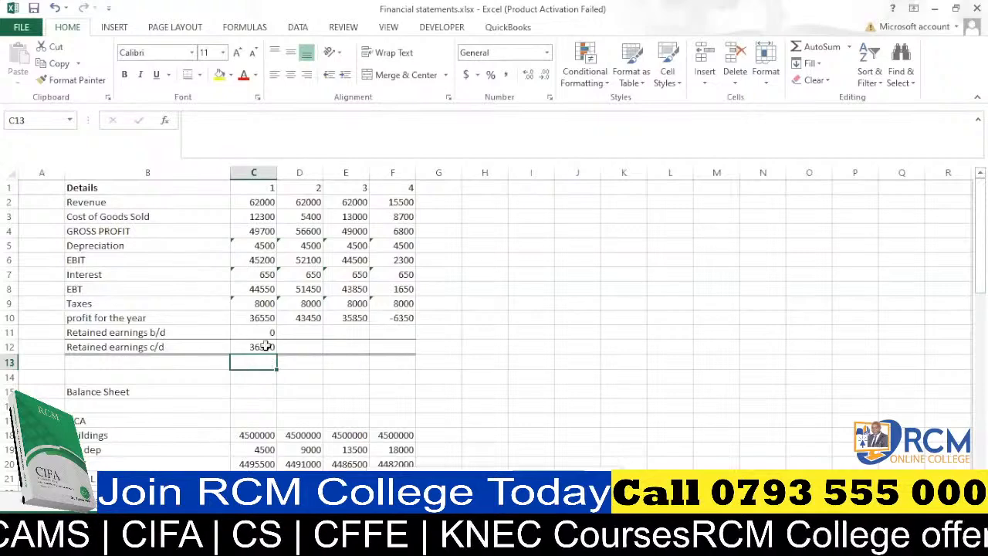
Link month 2 retained earnings b/d in D11 to the prior closing balance with =C12 and fill it across to F11
click(302, 330)
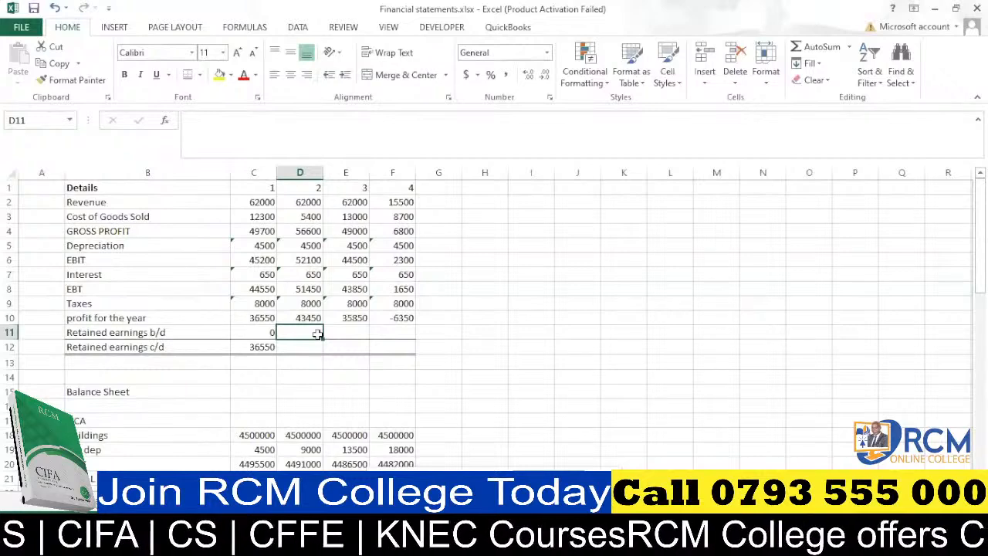
text(=)
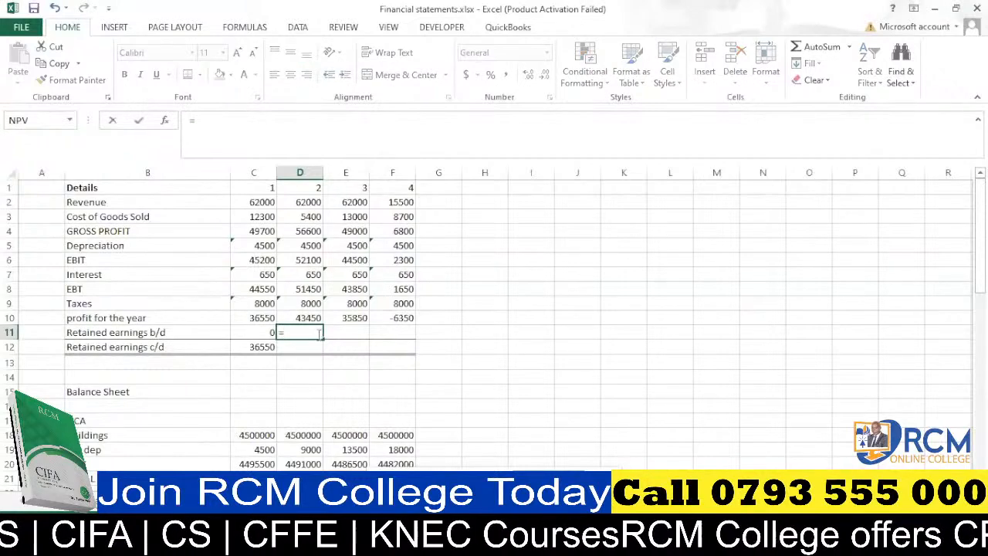
click(257, 347)
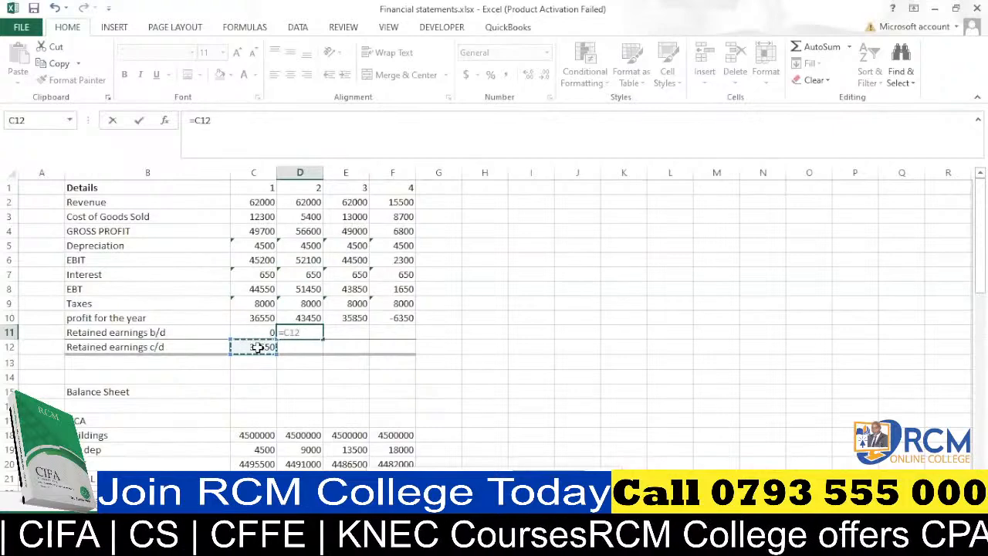
key(Return)
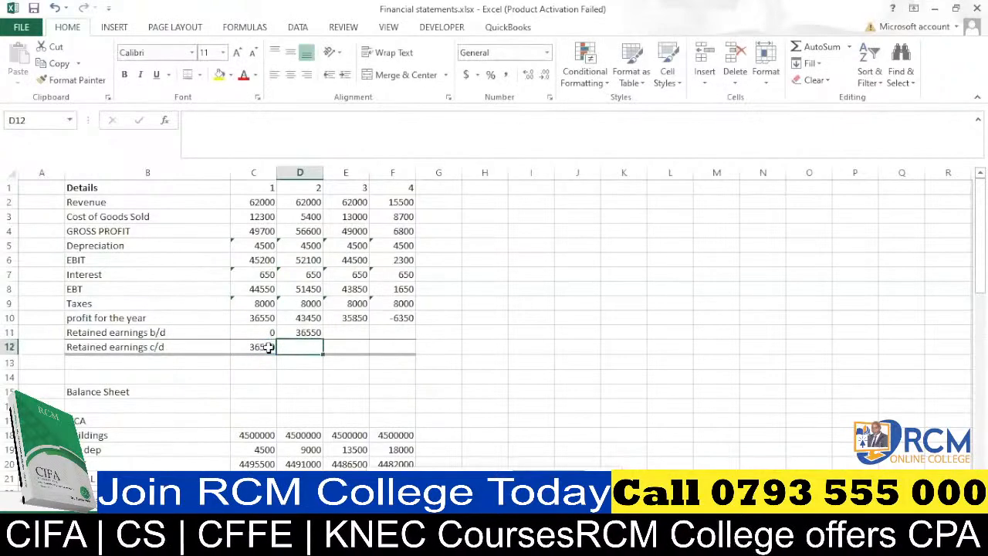
click(317, 333)
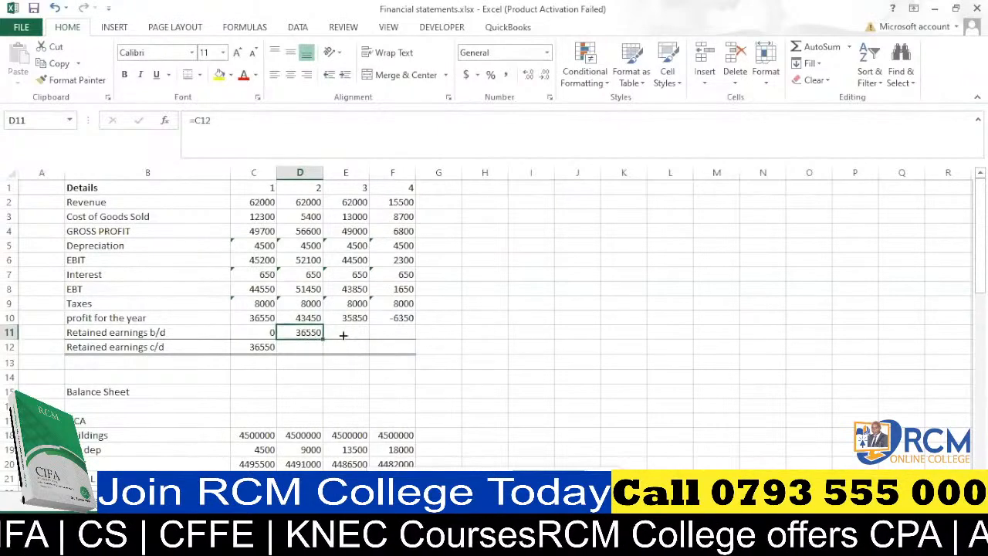
drag(324, 338, 409, 333)
click(459, 320)
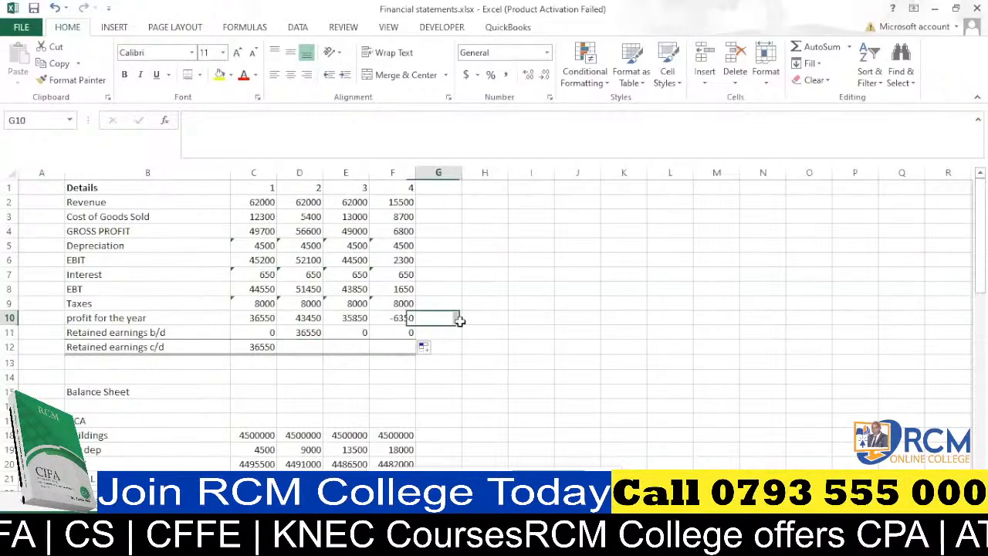
Inspect the cell reference in the month 4 retained earnings b/d formula in F11
click(399, 331)
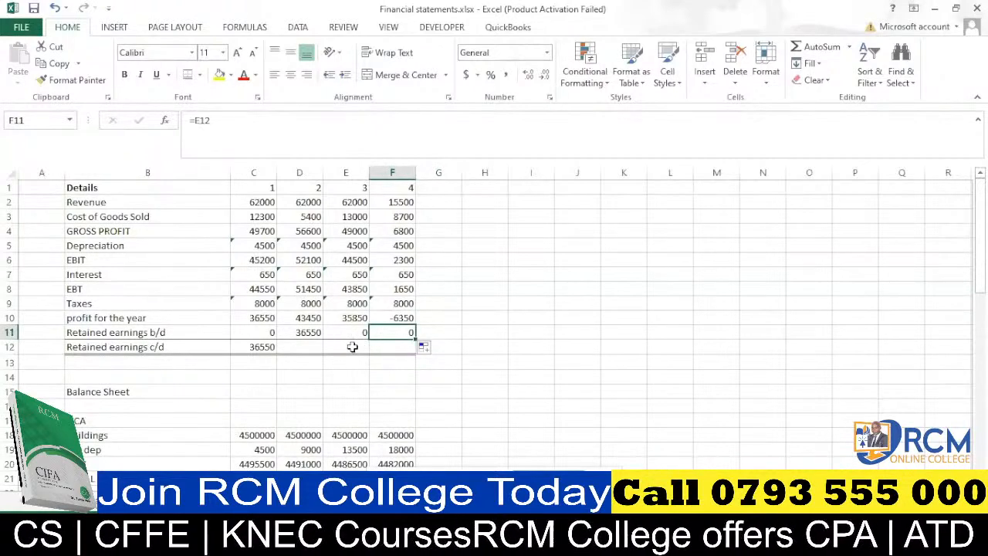
double_click(403, 331)
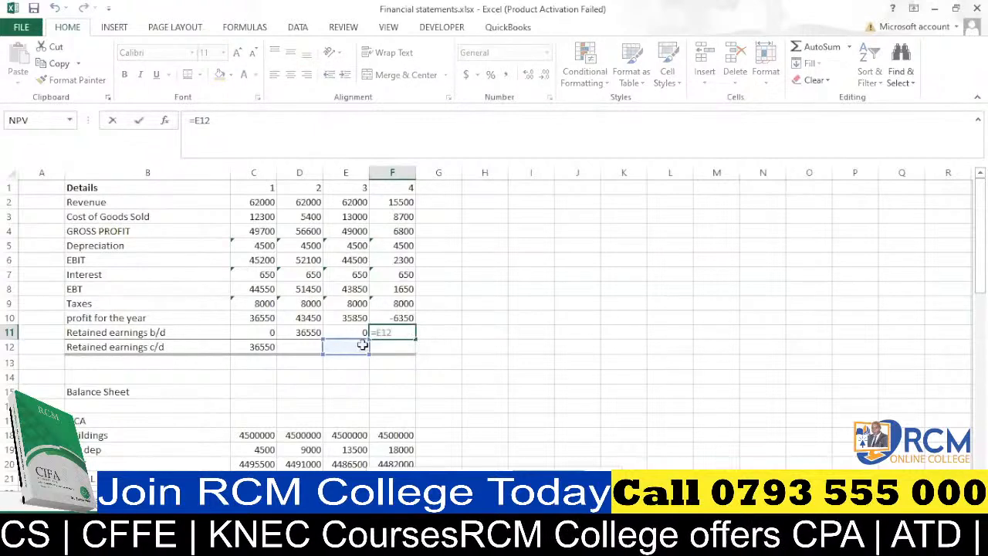
key(Return)
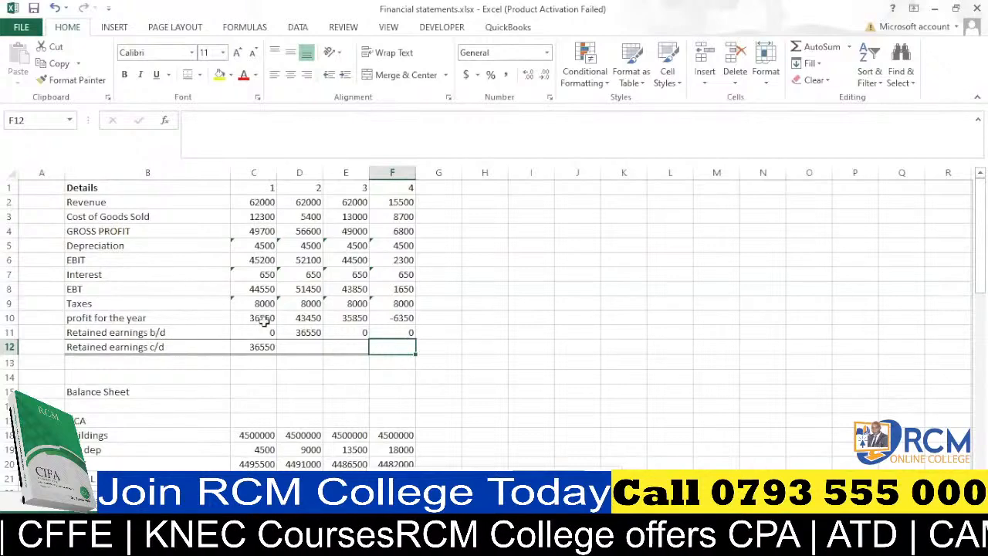
Check the month 1 retained earnings c/d formula in C12 and fill it across to F12
double_click(262, 347)
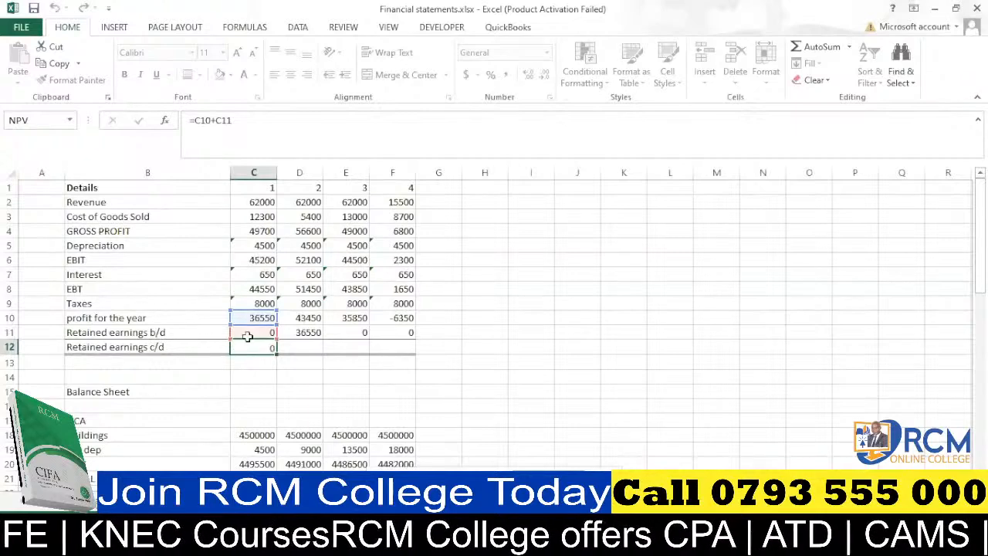
key(Return)
click(259, 346)
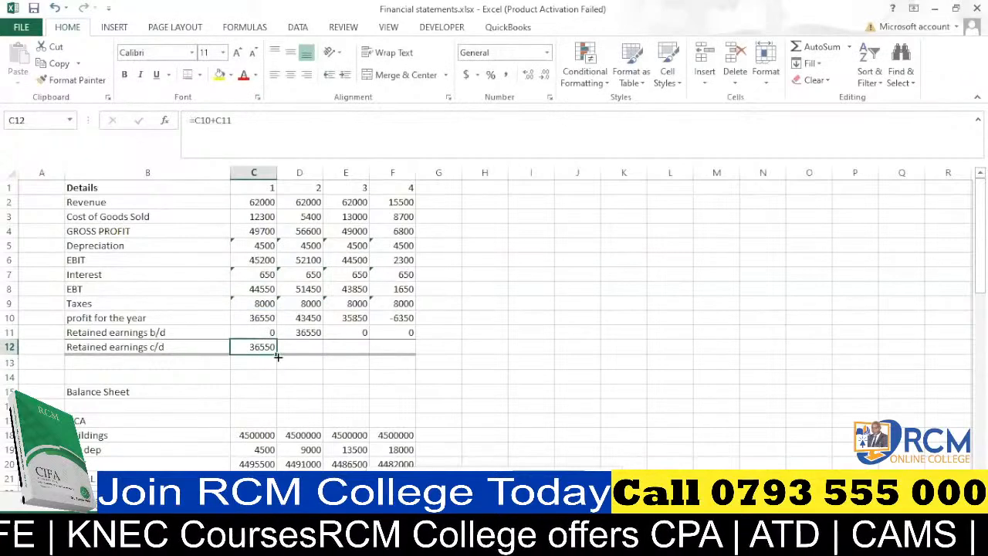
drag(277, 357, 412, 354)
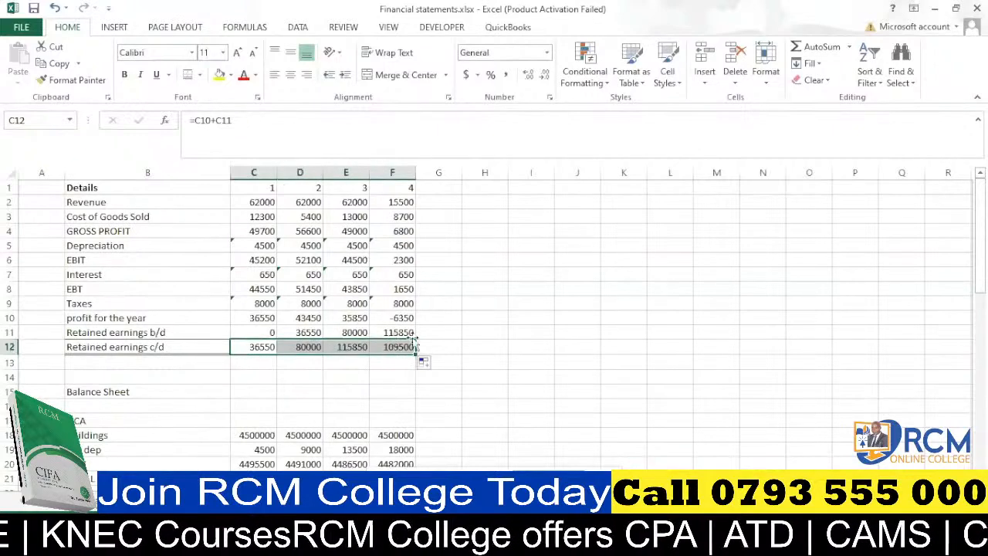
Compare the retained earnings c/d formulas in C12 and E12 with the b/d links in D11 and F11
click(260, 347)
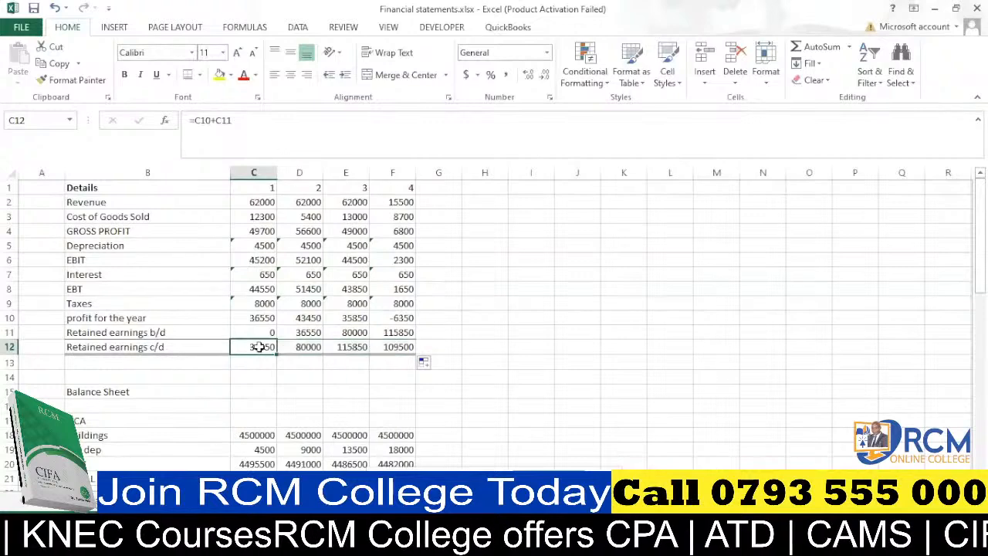
click(307, 332)
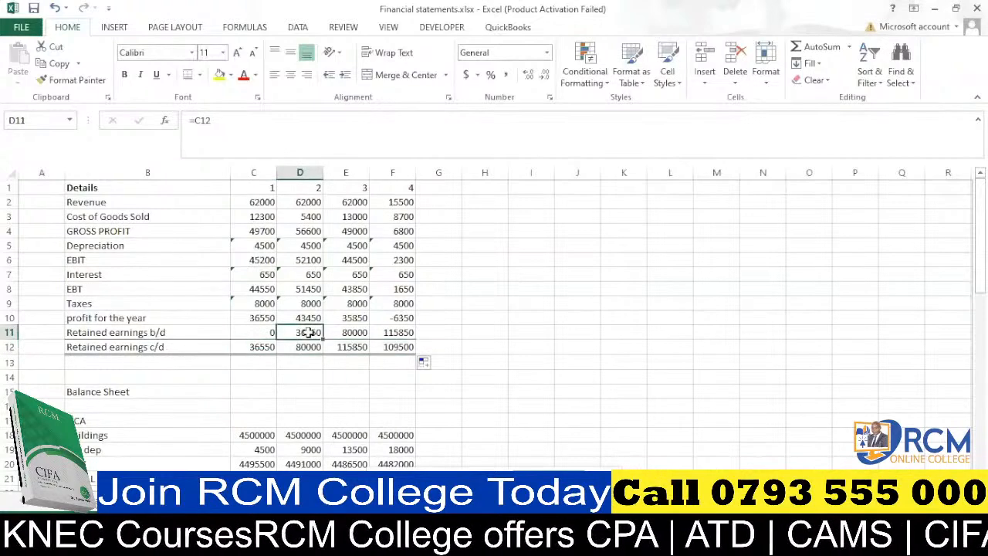
click(351, 347)
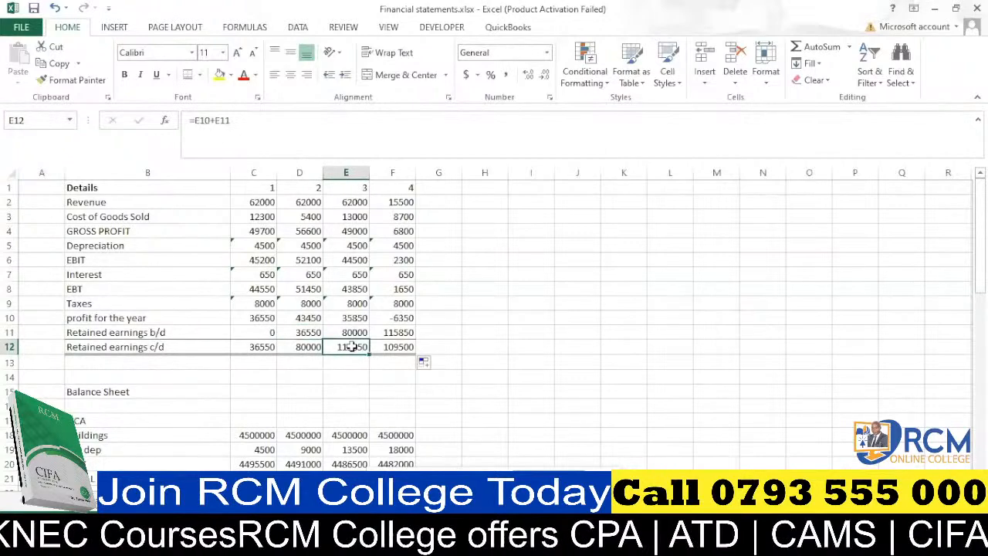
click(399, 332)
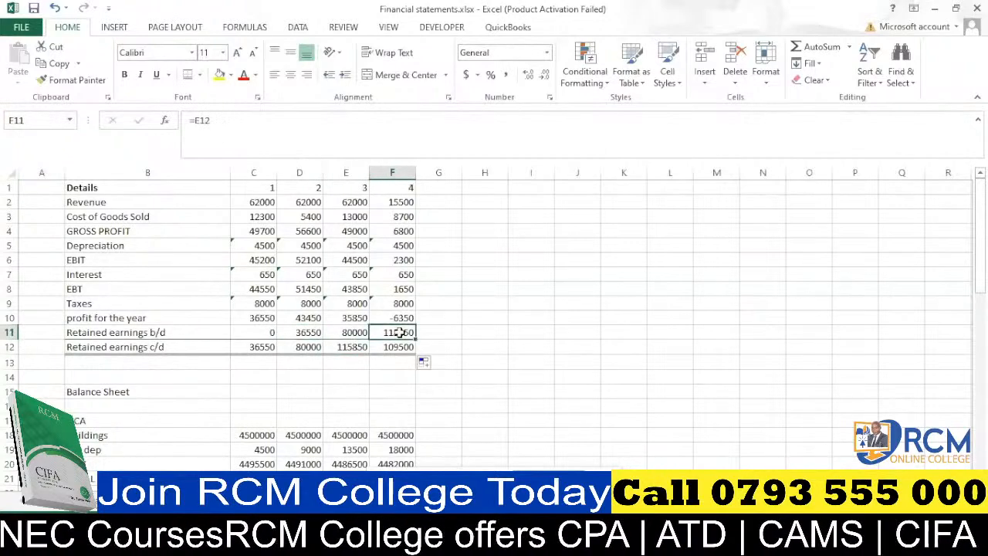
click(444, 333)
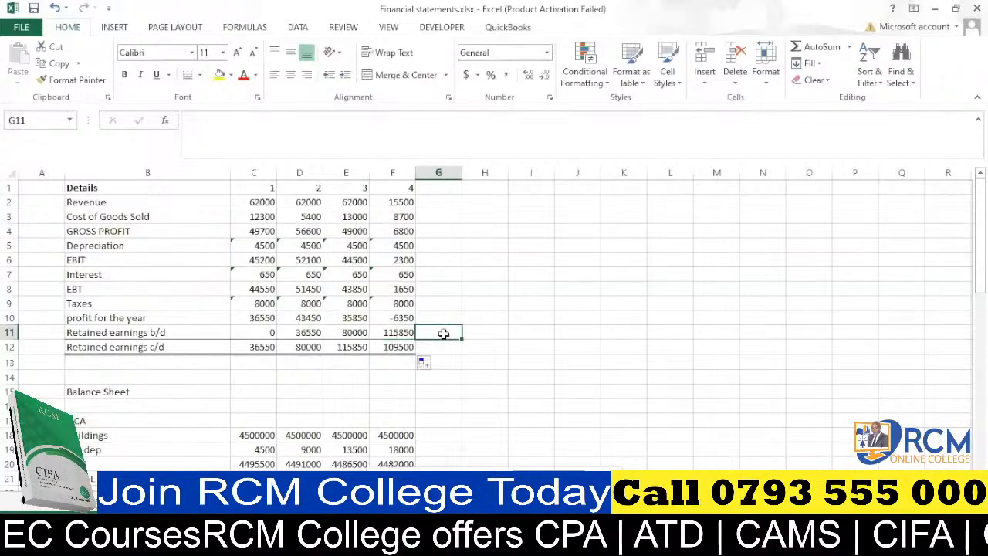
Try extending the retained earnings c/d and b/d formulas from column F into G12 and G11, and clear both cells
click(406, 350)
drag(416, 354, 448, 336)
click(415, 335)
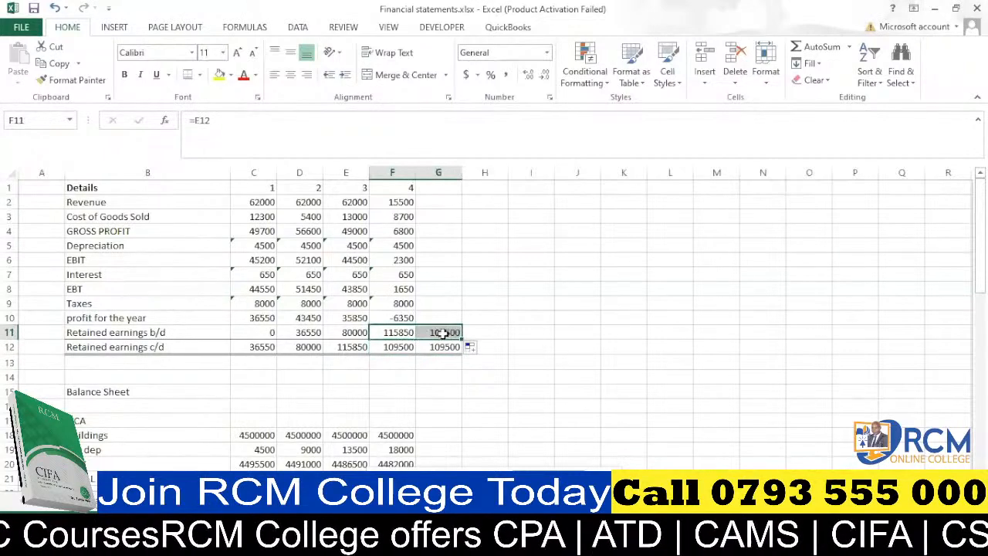
click(396, 348)
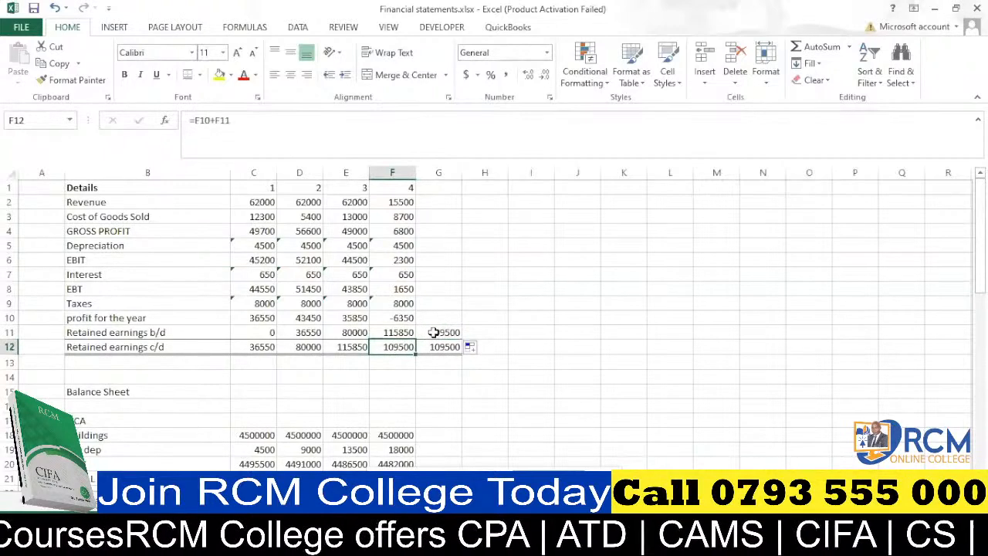
drag(438, 332, 442, 349)
key(Delete)
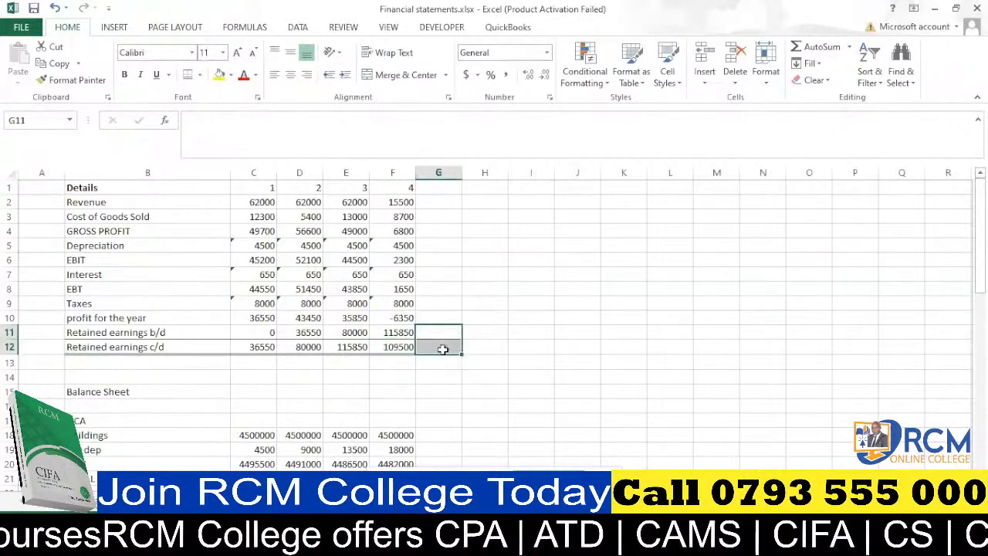
click(386, 374)
click(448, 336)
drag(448, 340, 447, 347)
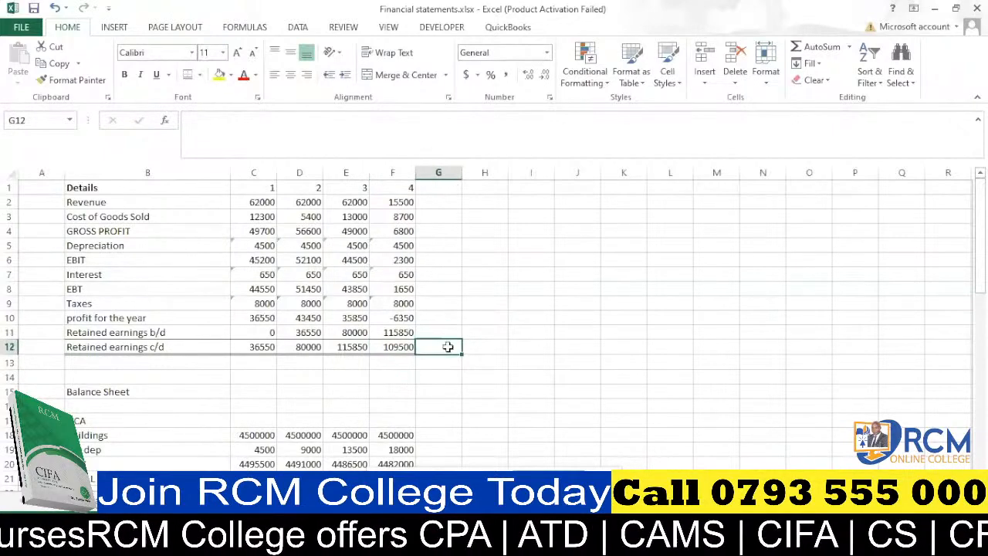
click(436, 363)
Link the balance sheet's month 1 retained earnings c/d in C31 with =C12 and fill it across to F31
scroll(344, 371, down, 2)
scroll(344, 372, down, 1)
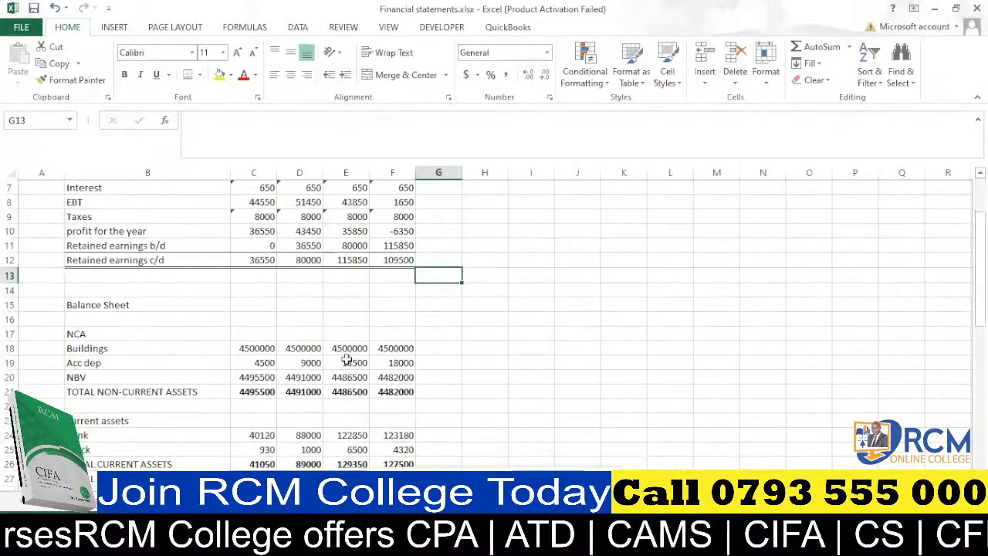
click(372, 317)
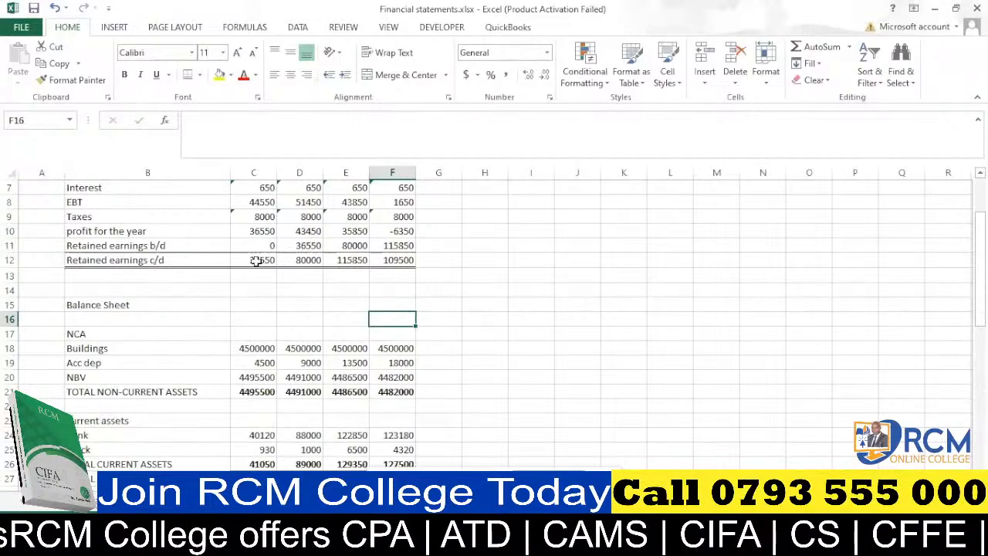
scroll(255, 261, down, 6)
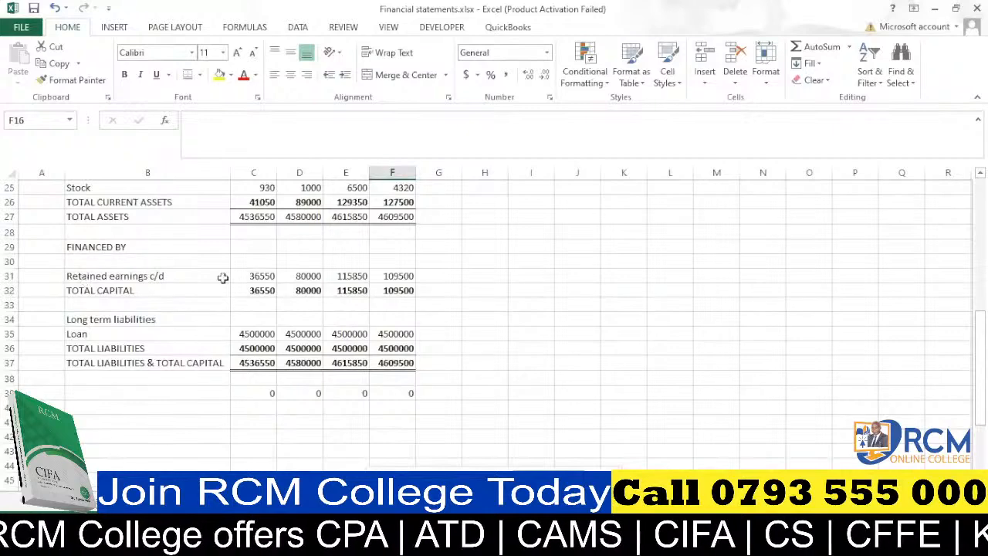
click(260, 277)
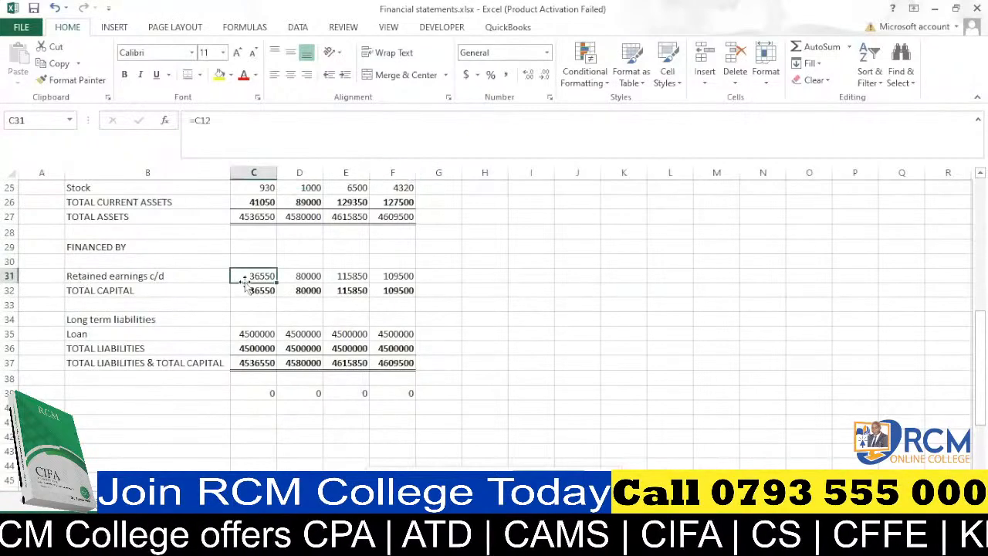
text(=)
scroll(243, 279, up, 3)
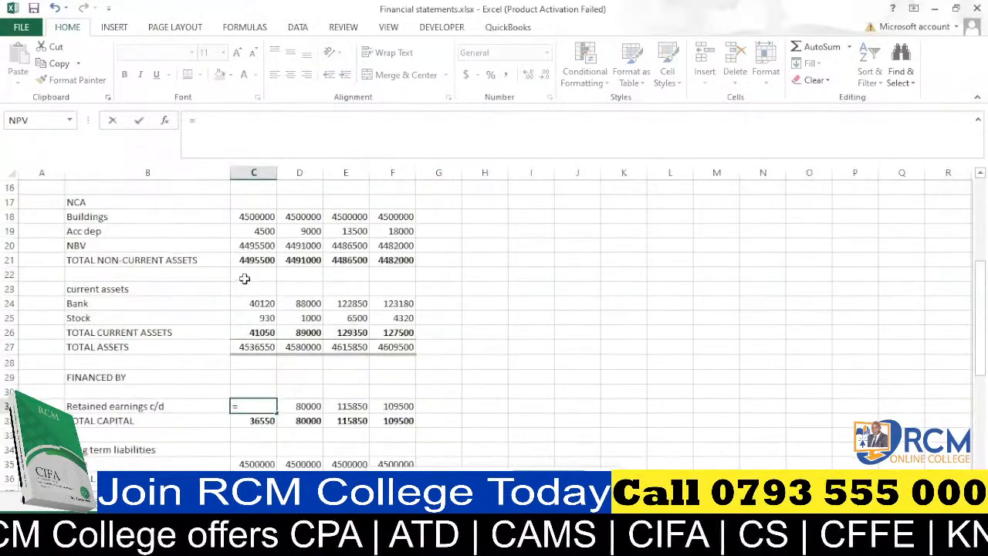
scroll(212, 274, up, 4)
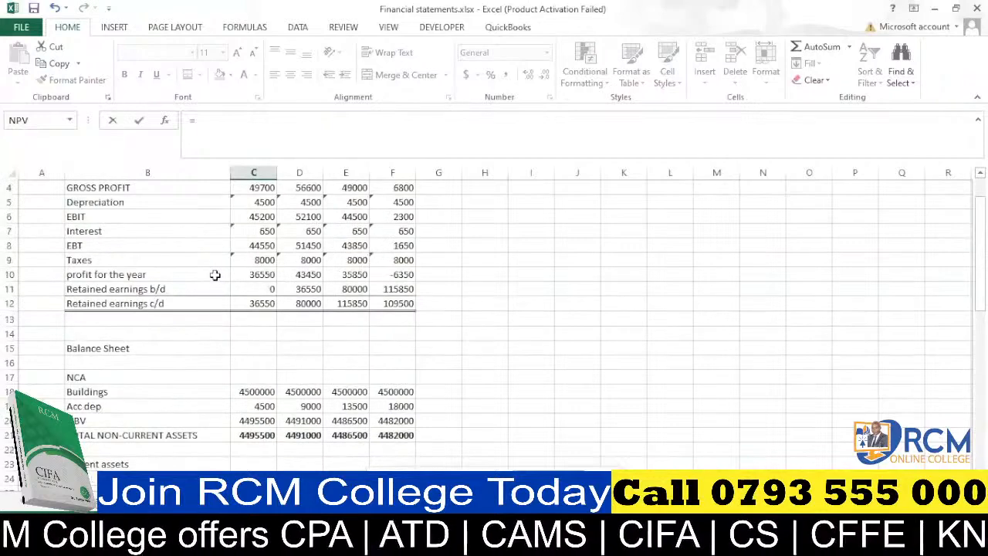
click(262, 303)
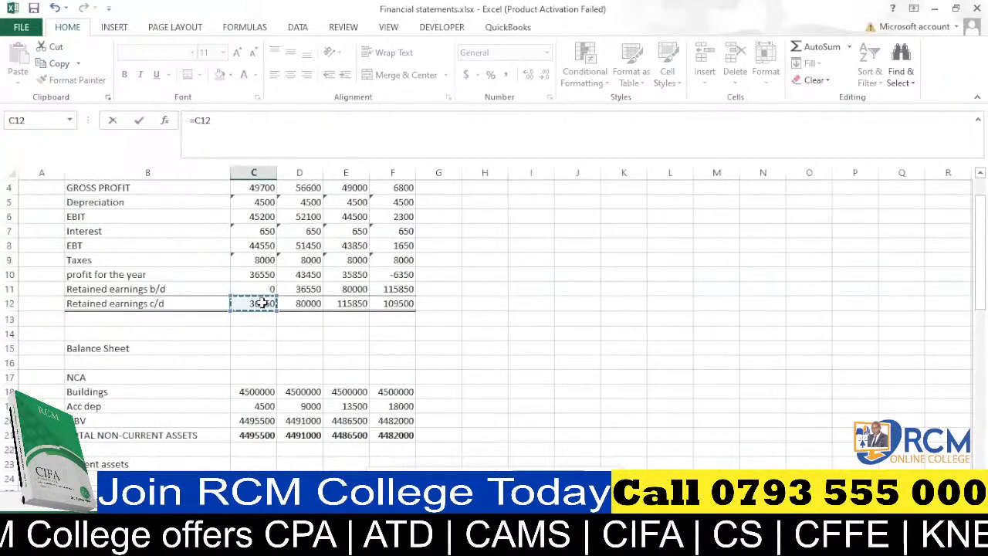
key(Return)
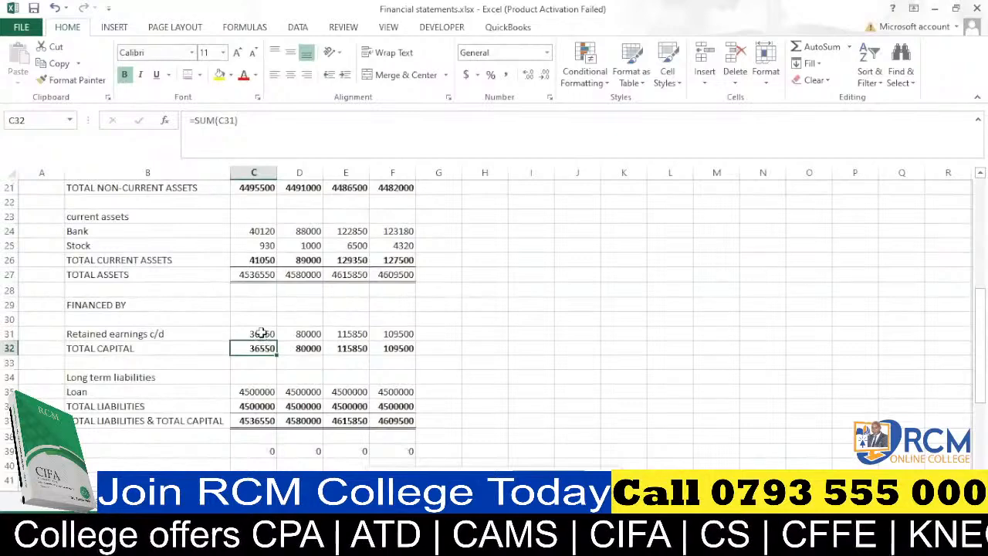
click(260, 332)
drag(275, 340, 412, 335)
click(404, 334)
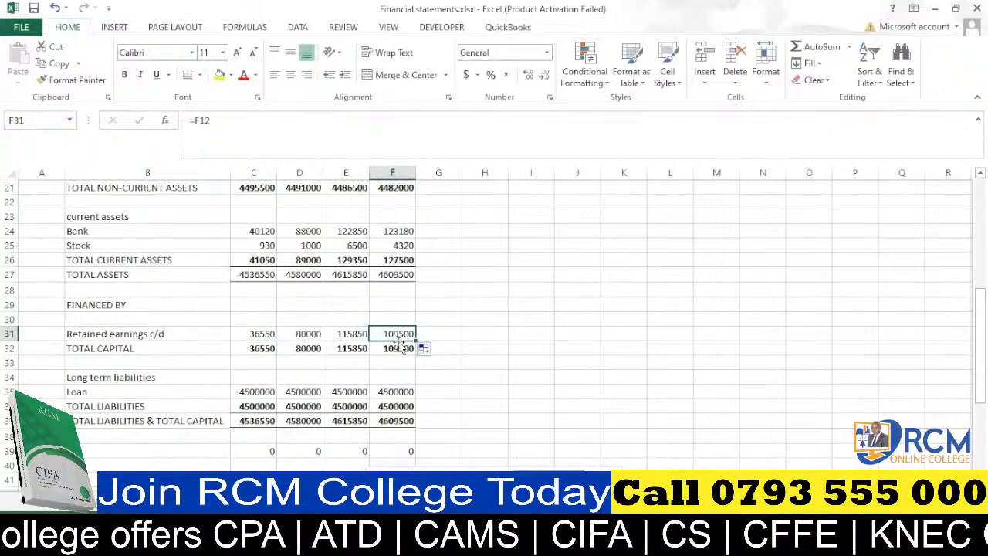
Compare total assets with total liabilities and total capital for all four months, and check the difference row
scroll(393, 343, down, 3)
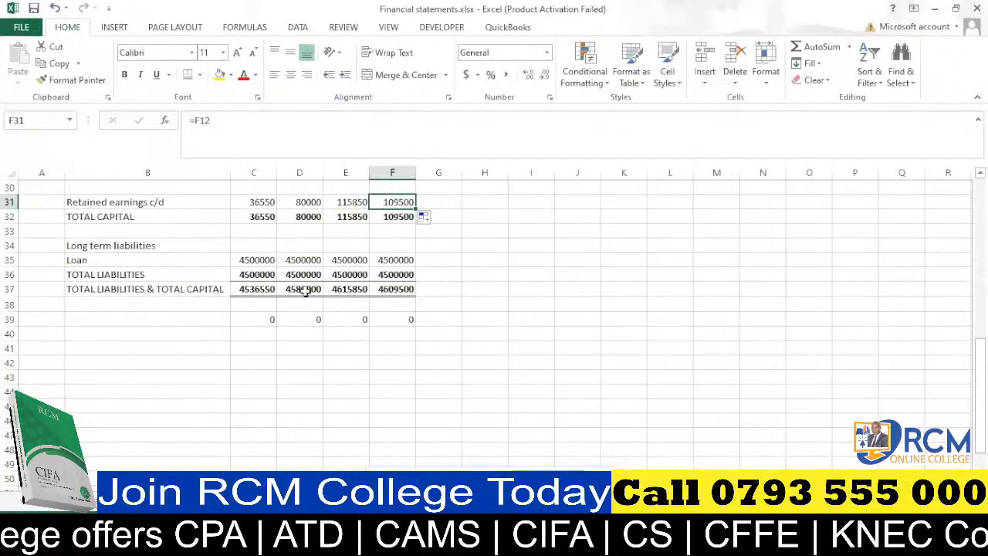
scroll(402, 290, up, 1)
scroll(403, 290, up, 4)
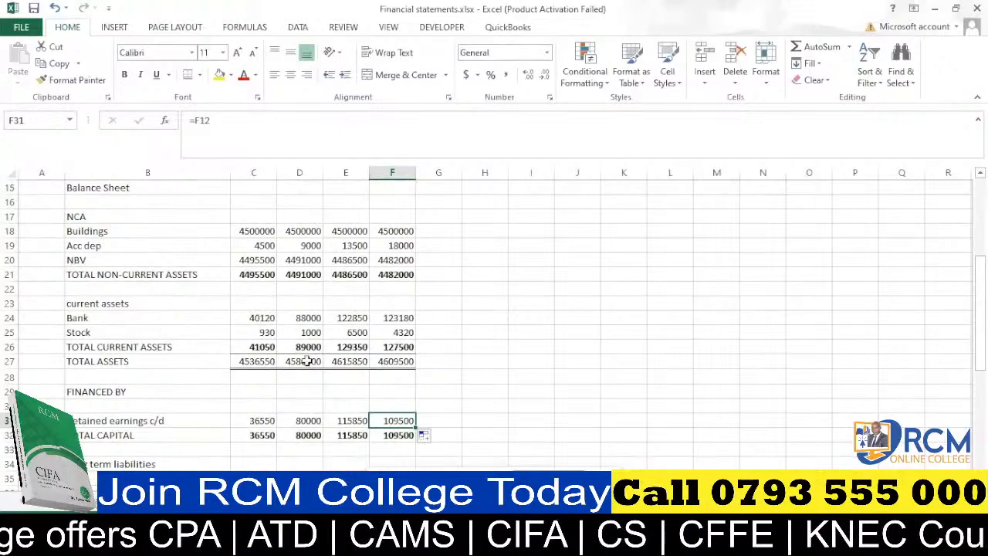
scroll(307, 361, down, 3)
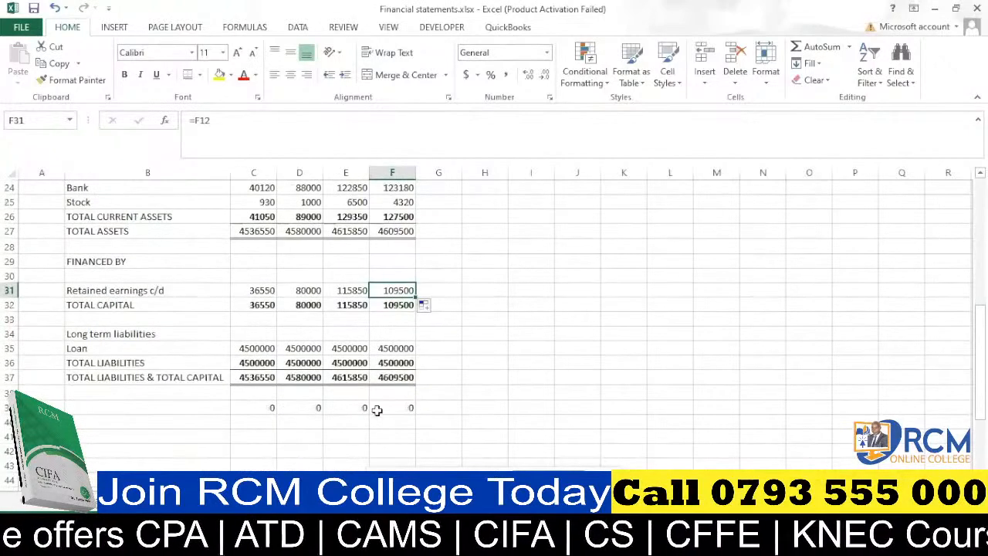
click(487, 334)
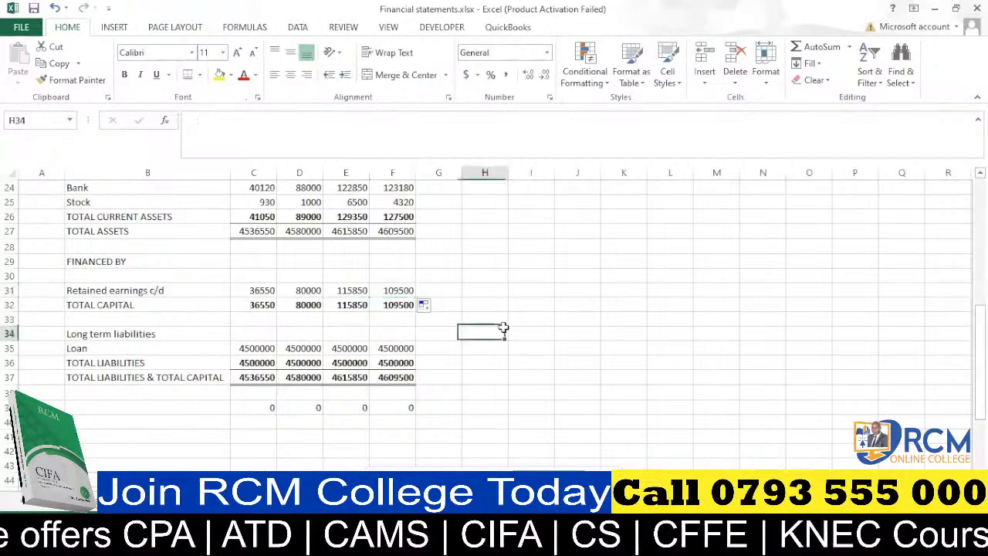
Bold the Gross Profit, EBIT, EBT and Retained earnings c/d rows of the income statement, including labels and monthly amounts
scroll(447, 282, up, 3)
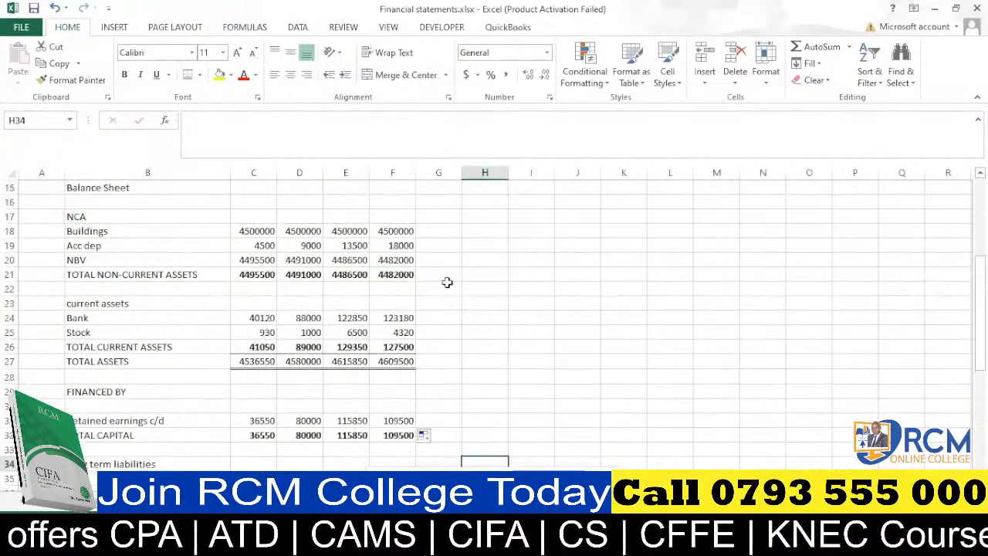
scroll(447, 283, up, 4)
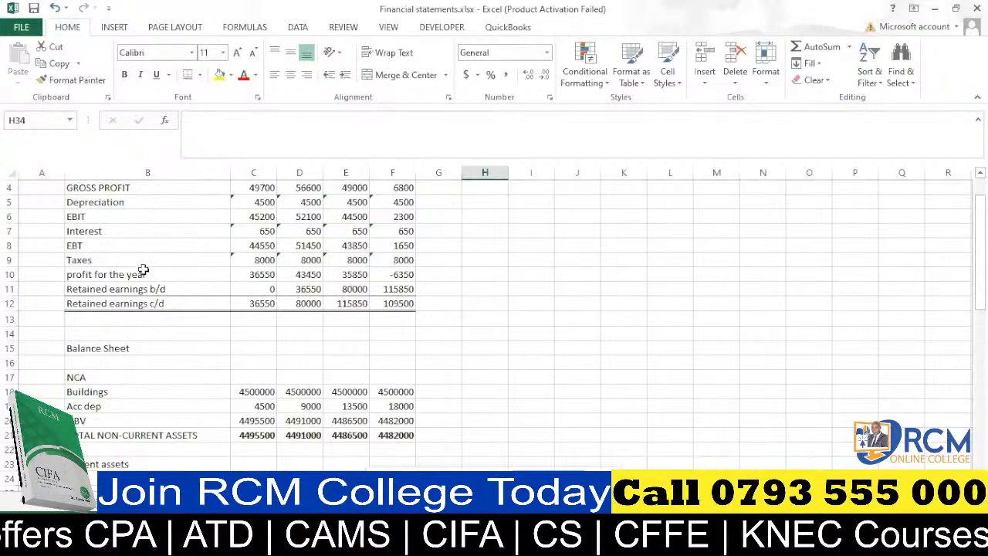
drag(91, 303, 392, 303)
drag(76, 247, 397, 245)
drag(86, 218, 394, 217)
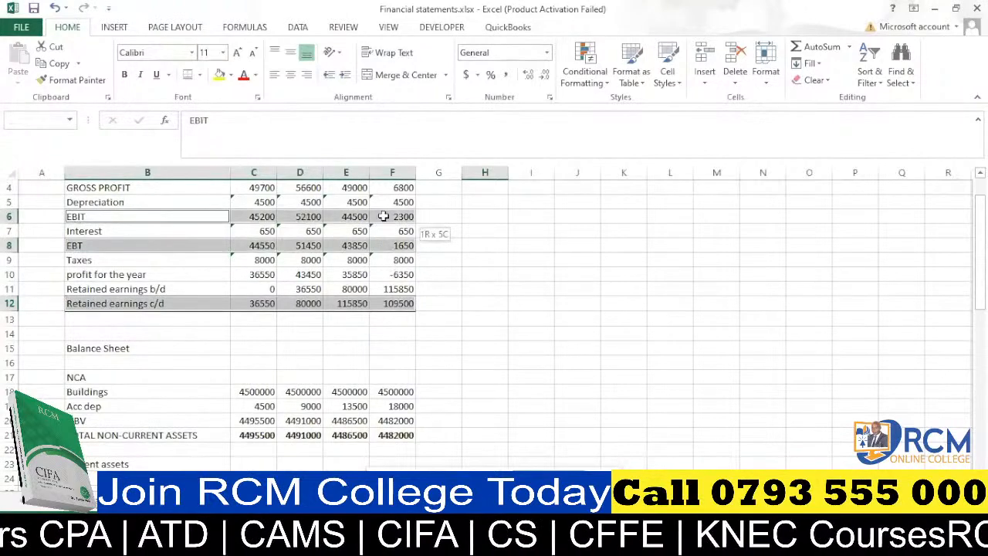
ctrl+click(117, 187)
drag(118, 188, 379, 186)
key(ctrl+b)
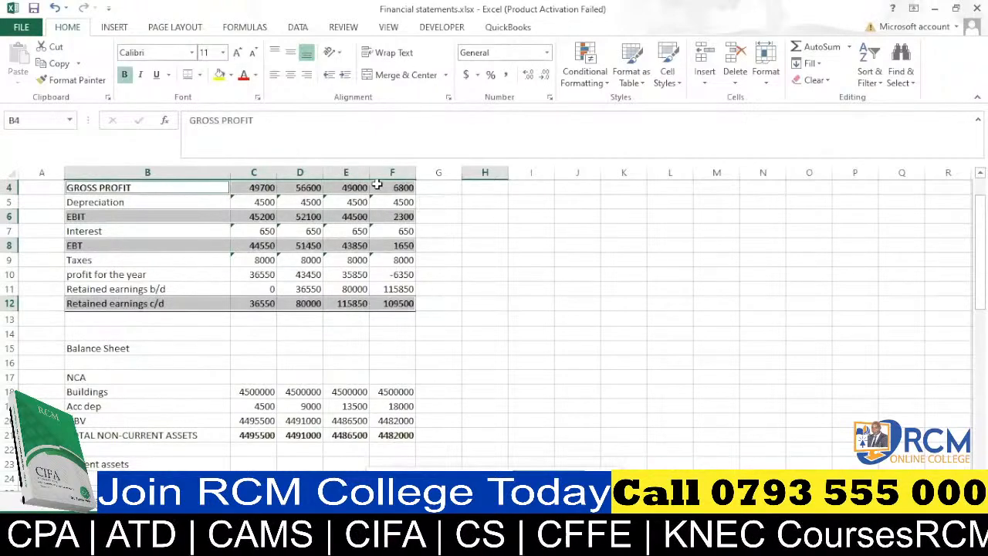
click(540, 275)
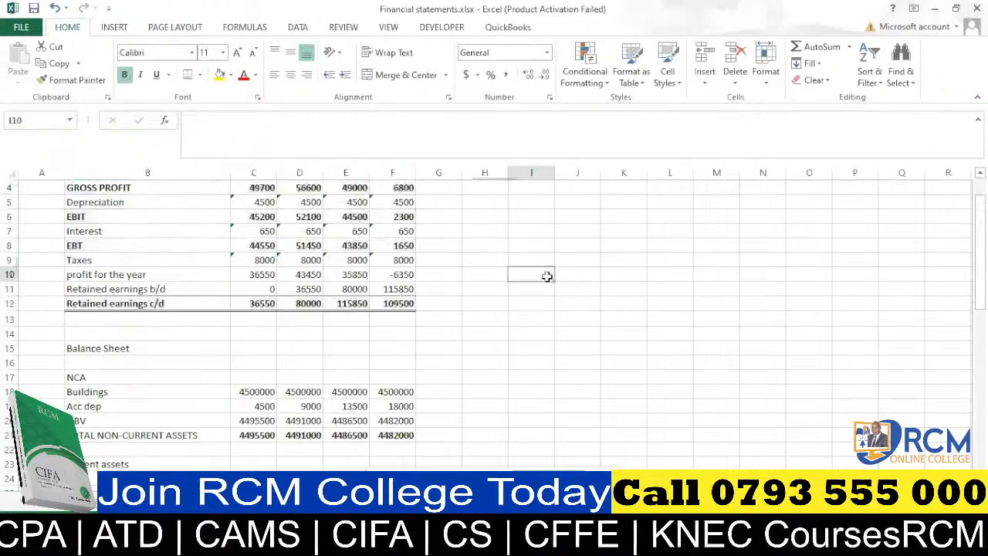
Enter the month headings 1, 2, 3 and 4 in C16:F16 beneath the Balance Sheet title
scroll(507, 285, up, 1)
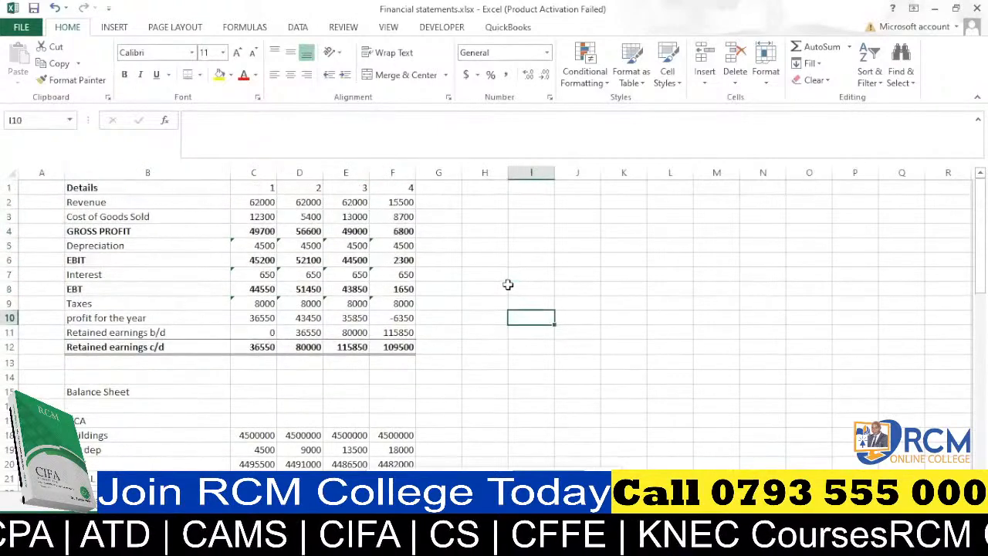
click(267, 405)
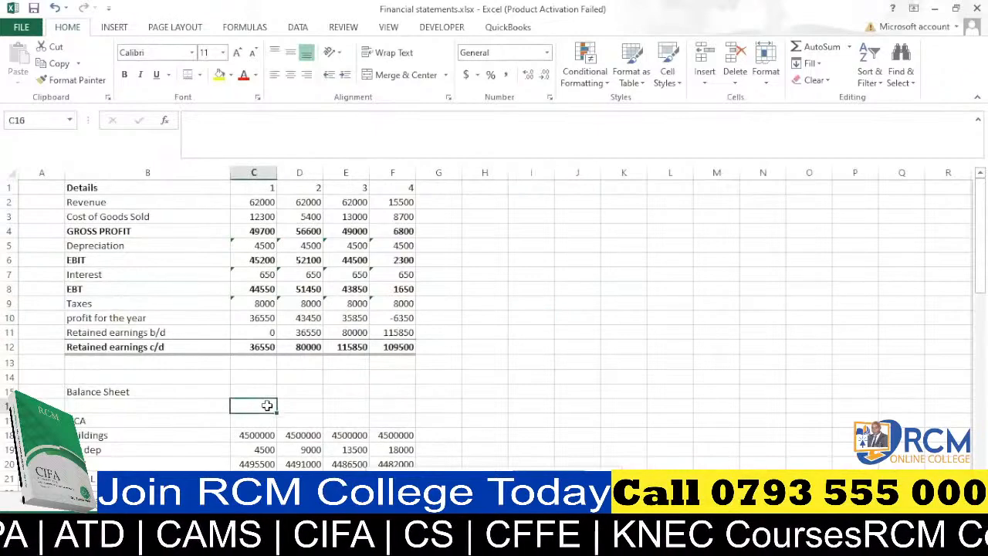
text(1)
key(Tab)
text(2)
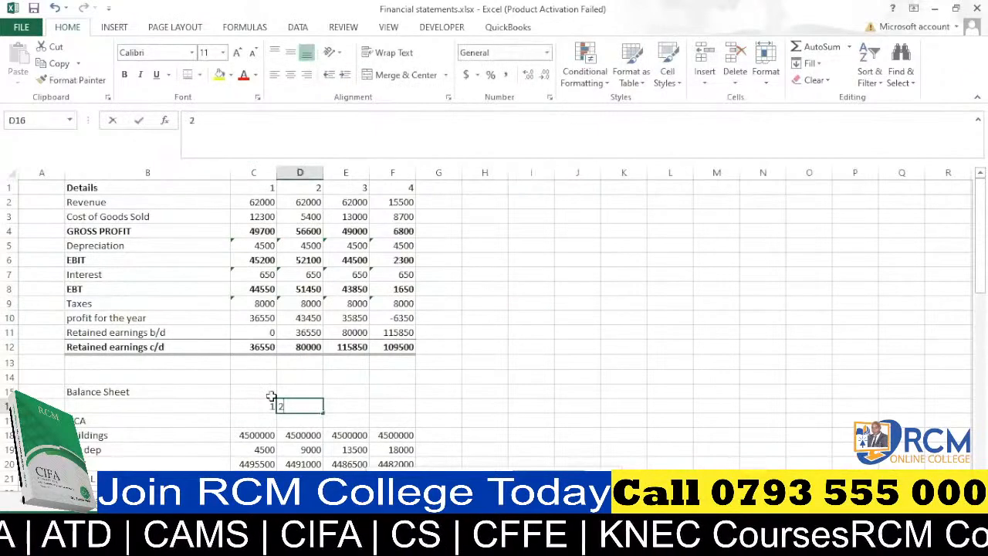
key(Tab)
text(3)
key(Tab)
text(4)
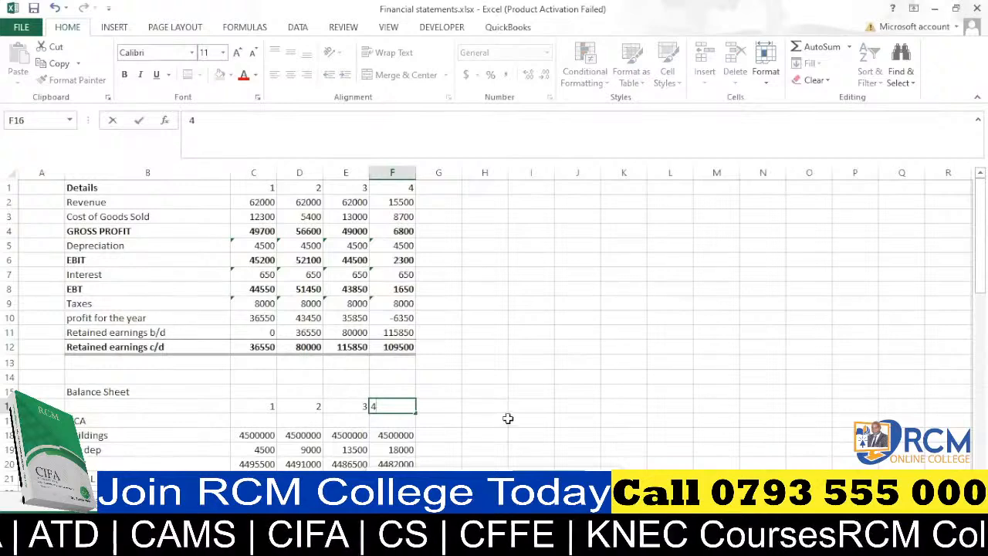
click(506, 420)
scroll(449, 308, down, 4)
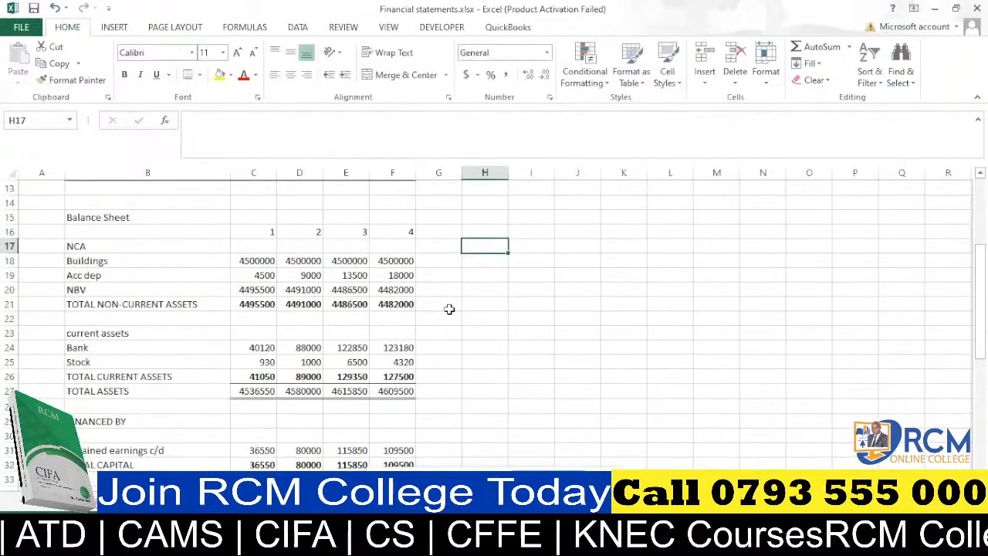
scroll(449, 309, down, 3)
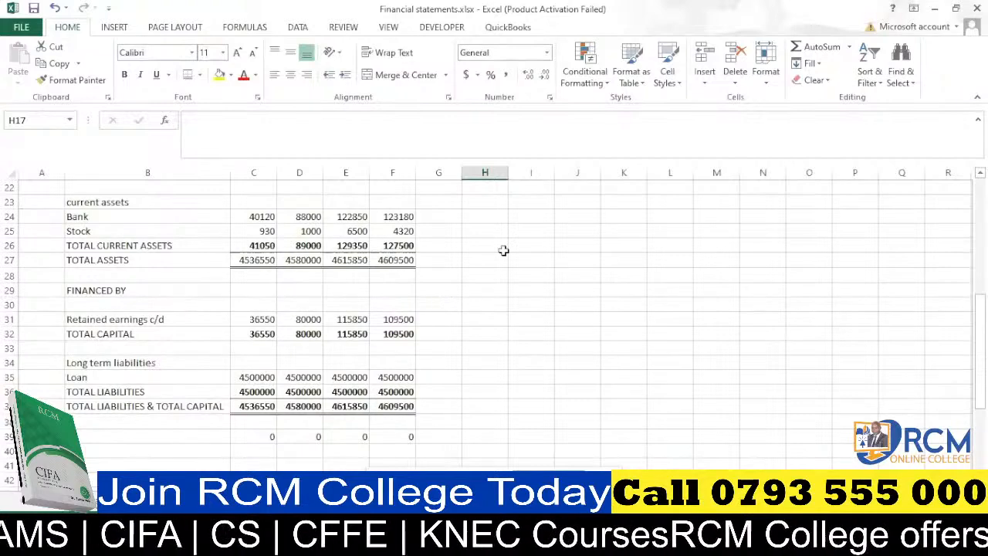
scroll(586, 278, up, 2)
scroll(533, 266, up, 5)
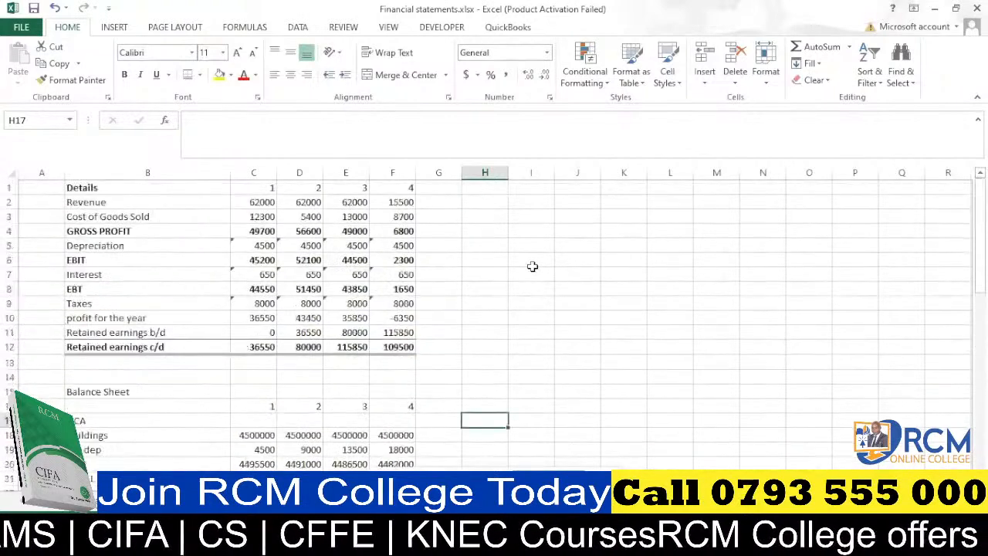
Apply a top and double bottom border to empty cell K5 and a single bottom border to K7
click(626, 242)
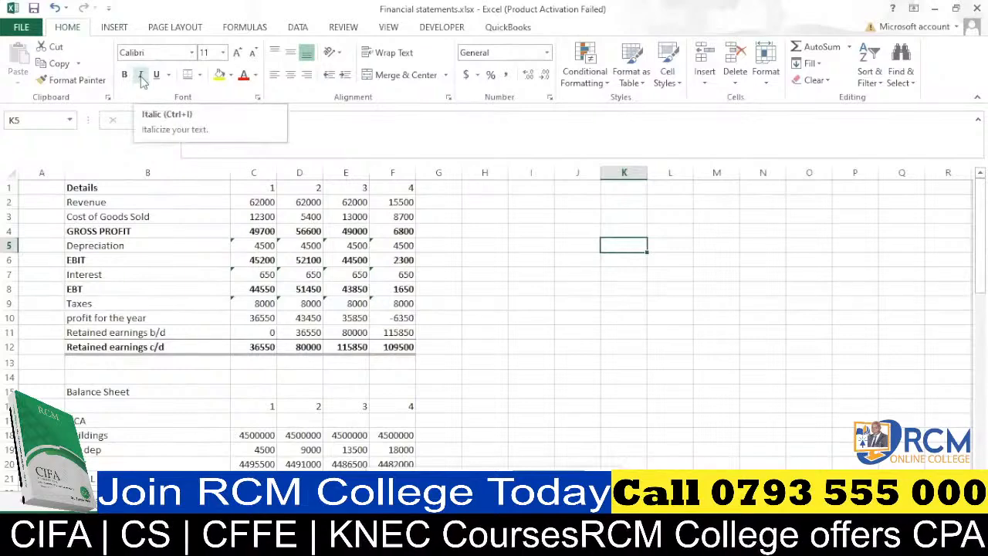
click(199, 75)
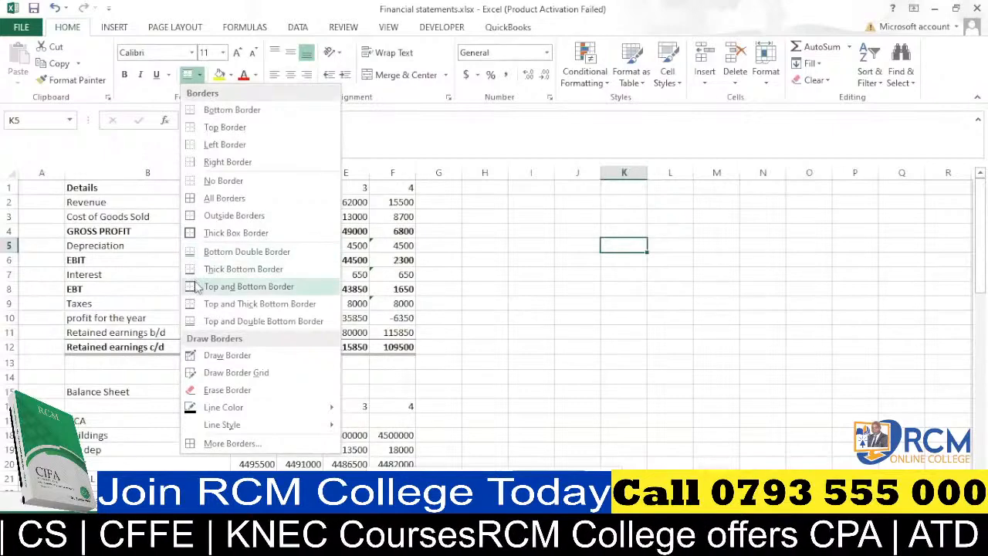
click(193, 324)
click(610, 275)
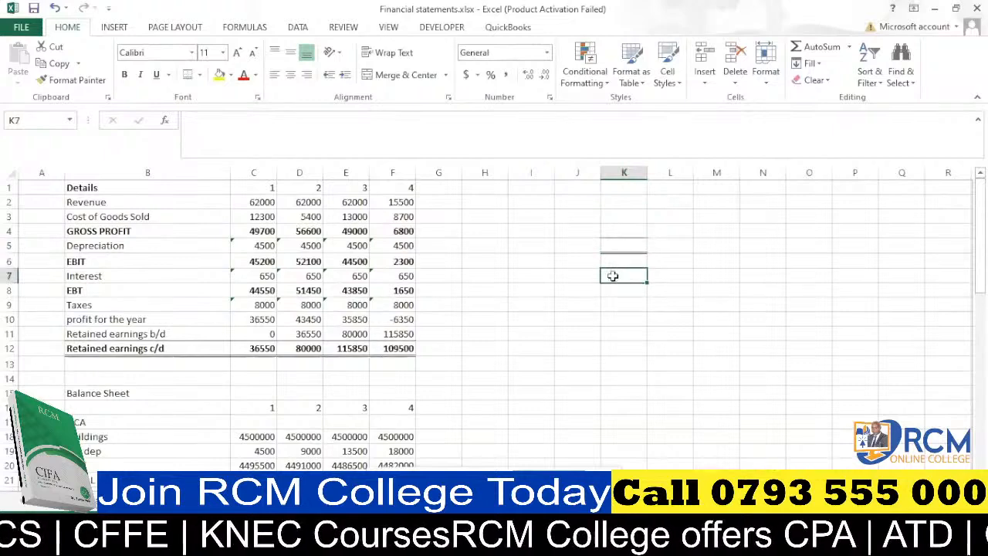
click(199, 75)
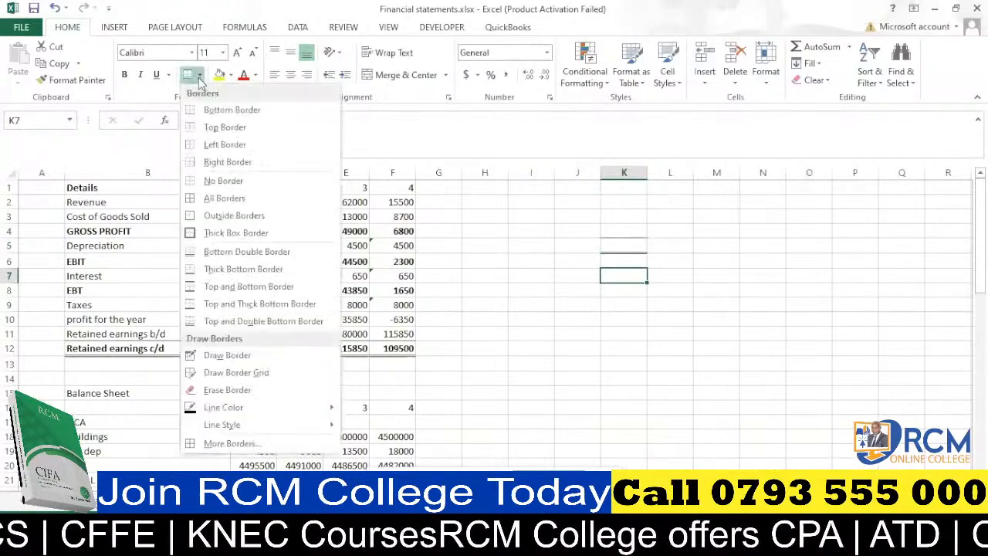
click(197, 114)
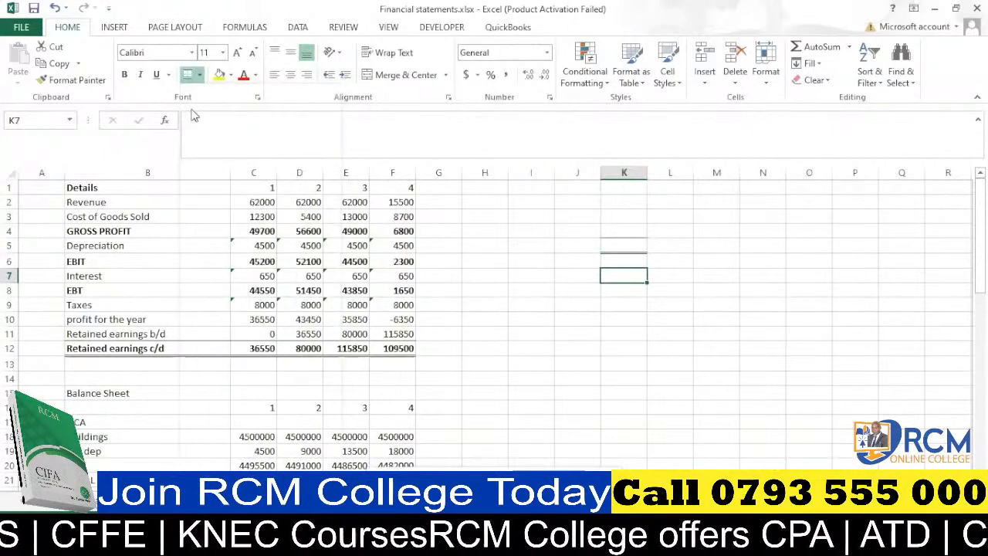
click(622, 316)
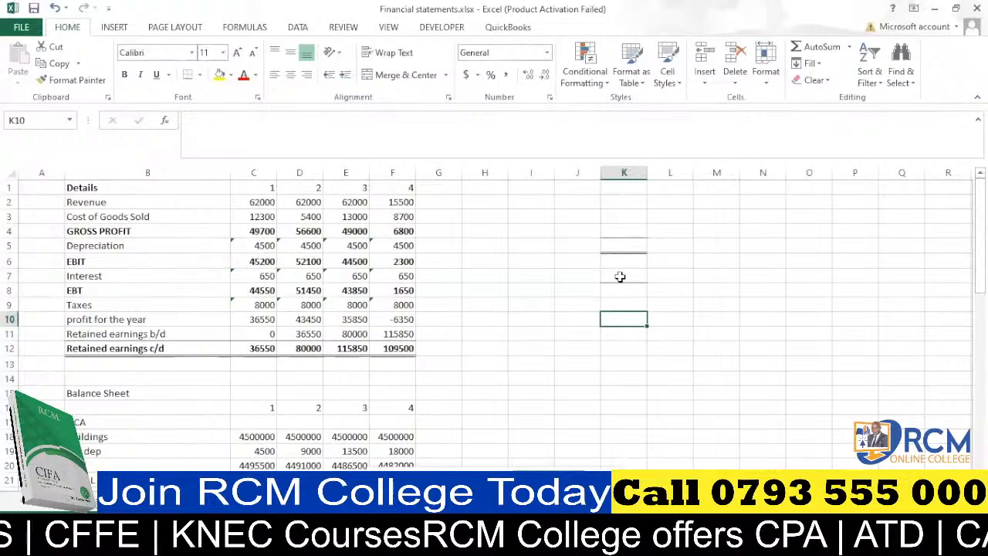
Apply all borders to the empty cell range L9:M14
click(199, 75)
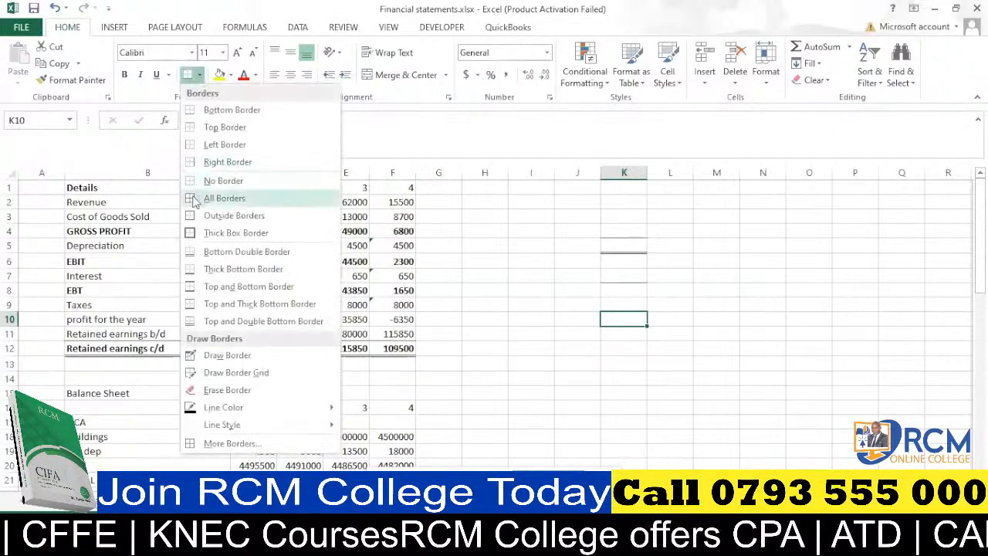
click(682, 296)
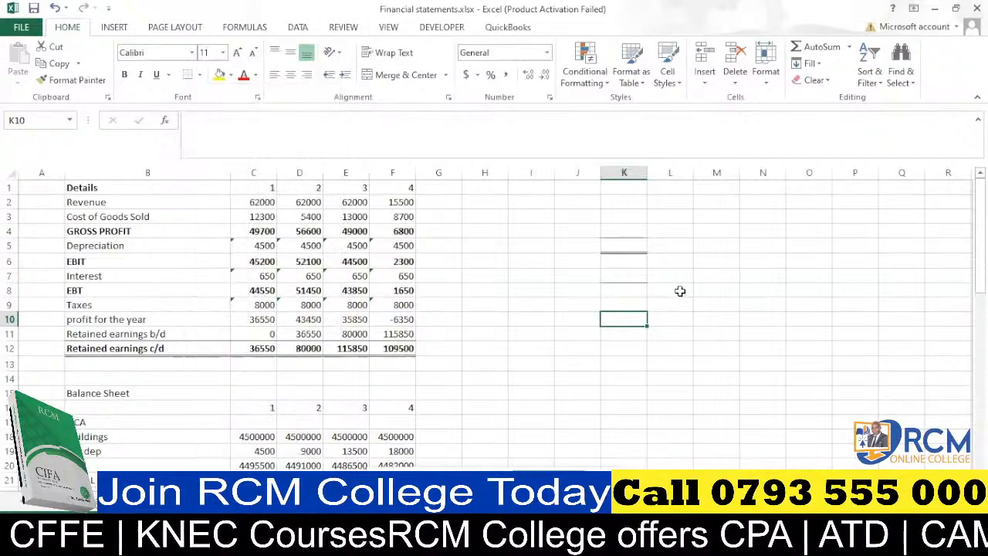
click(667, 302)
drag(668, 301, 705, 373)
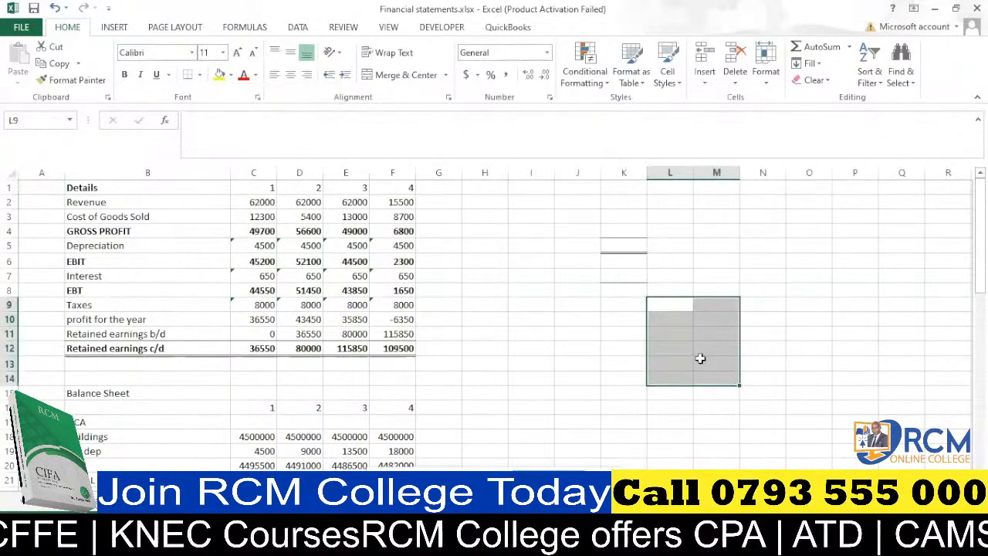
click(200, 75)
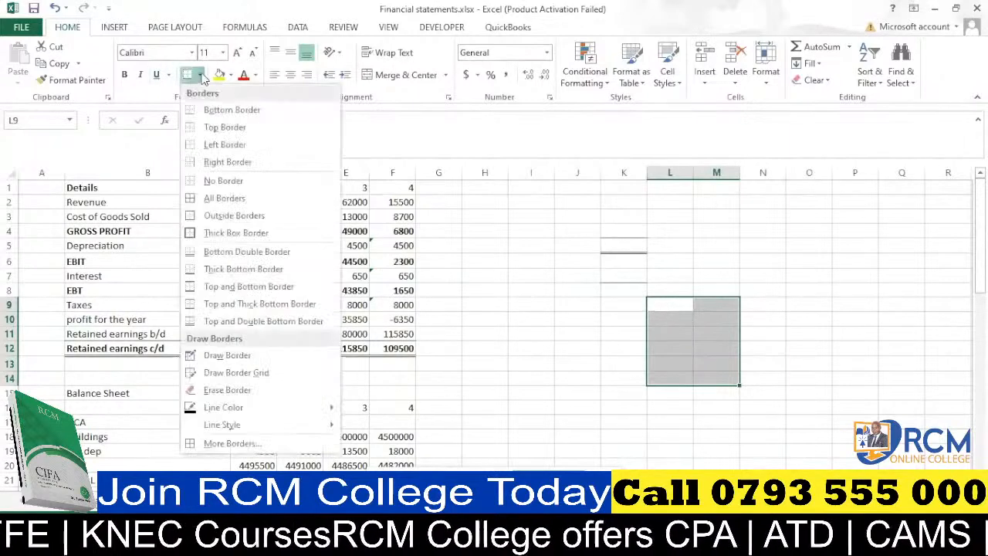
click(195, 199)
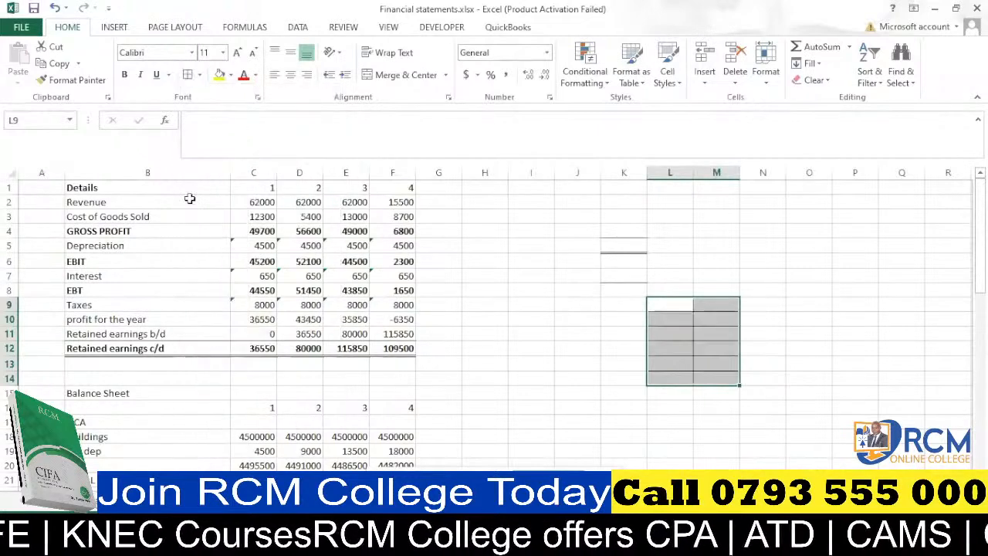
click(857, 335)
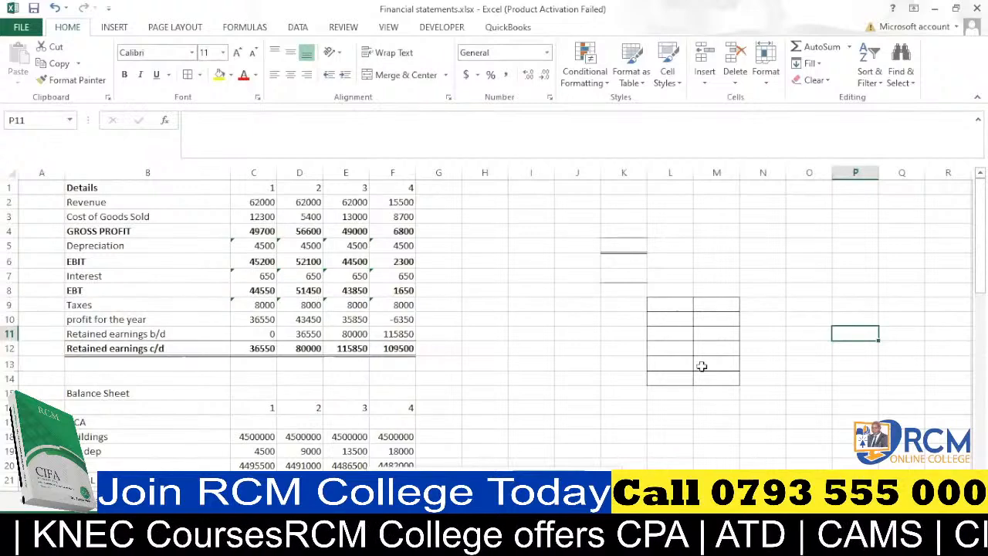
drag(662, 337, 716, 365)
click(757, 287)
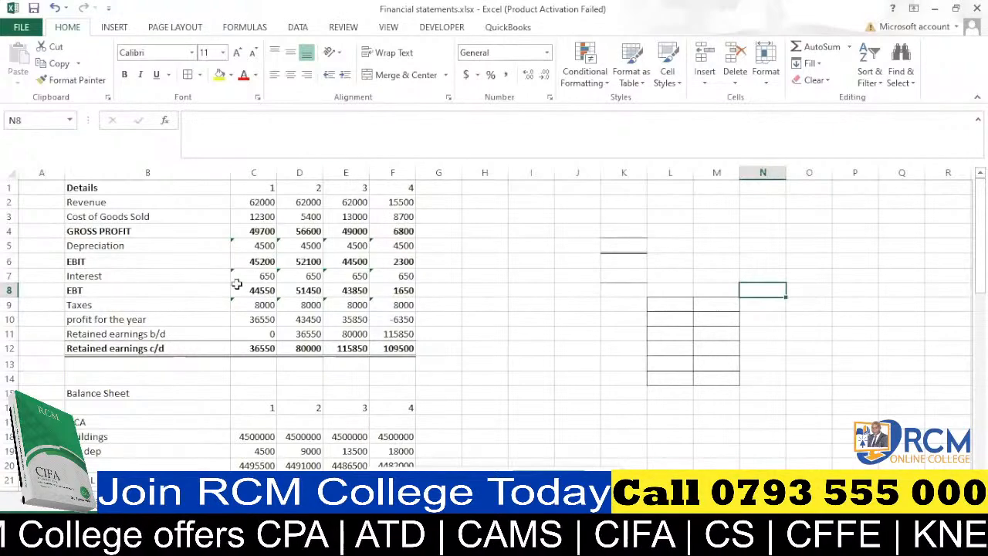
Clear the four monthly accumulated depreciation amounts in C19:F19 of the balance sheet
click(540, 287)
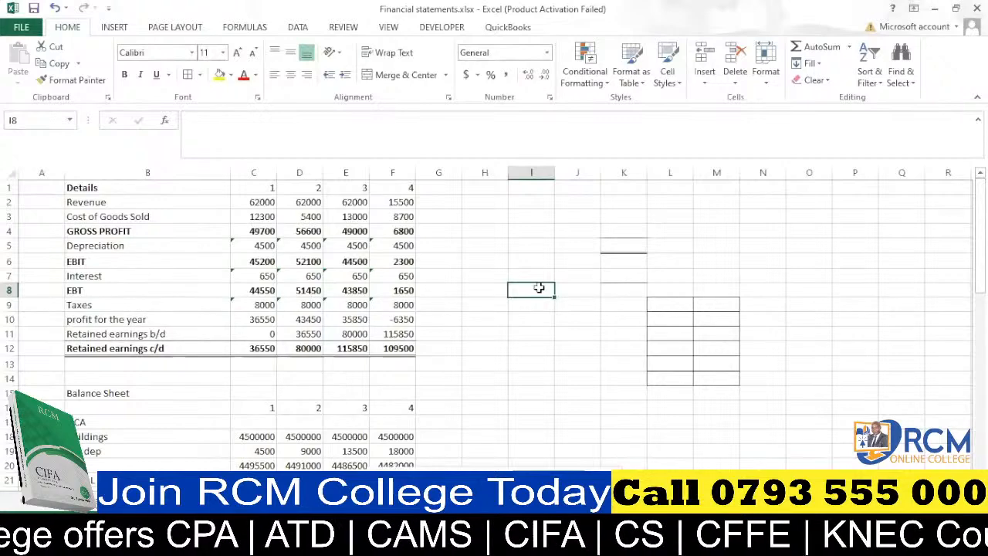
scroll(538, 287, down, 2)
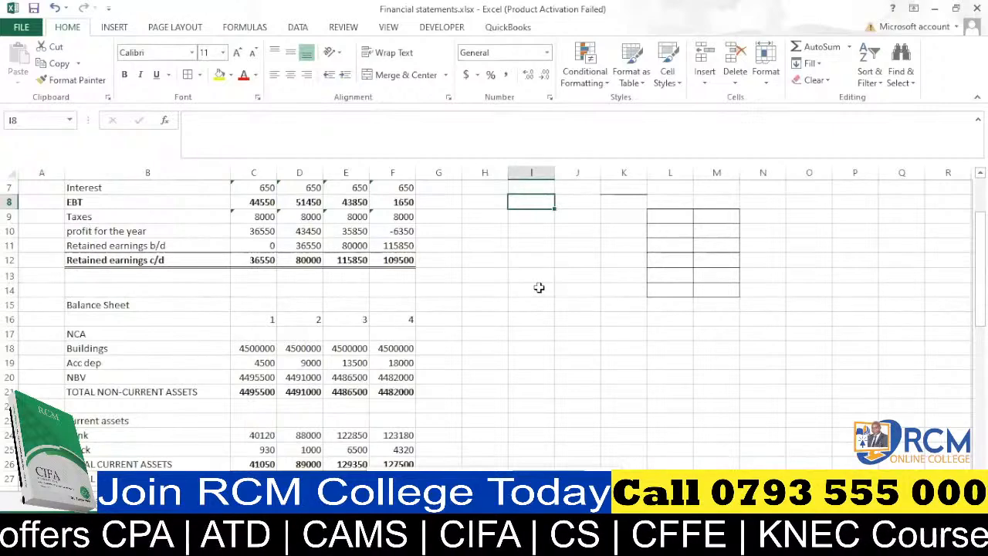
scroll(560, 286, down, 5)
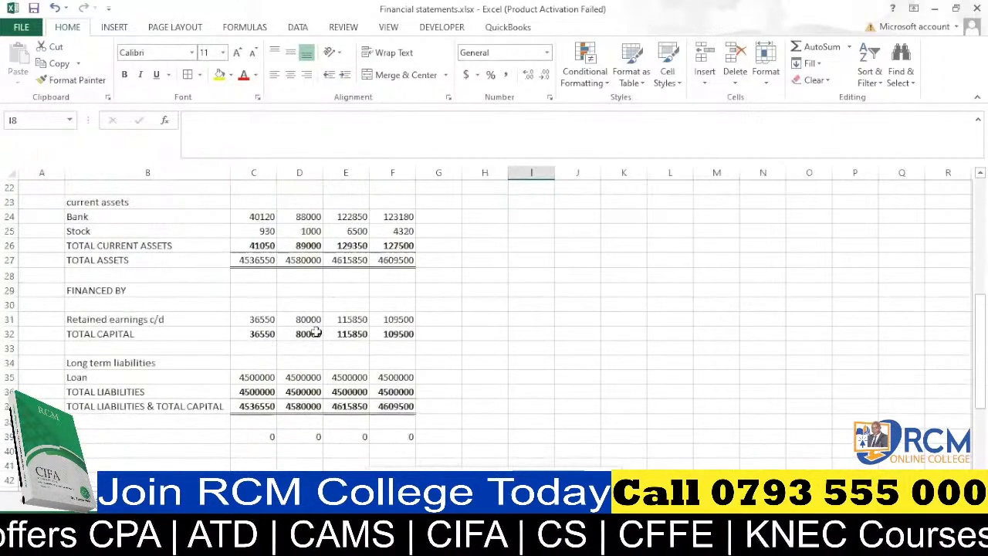
scroll(494, 313, up, 3)
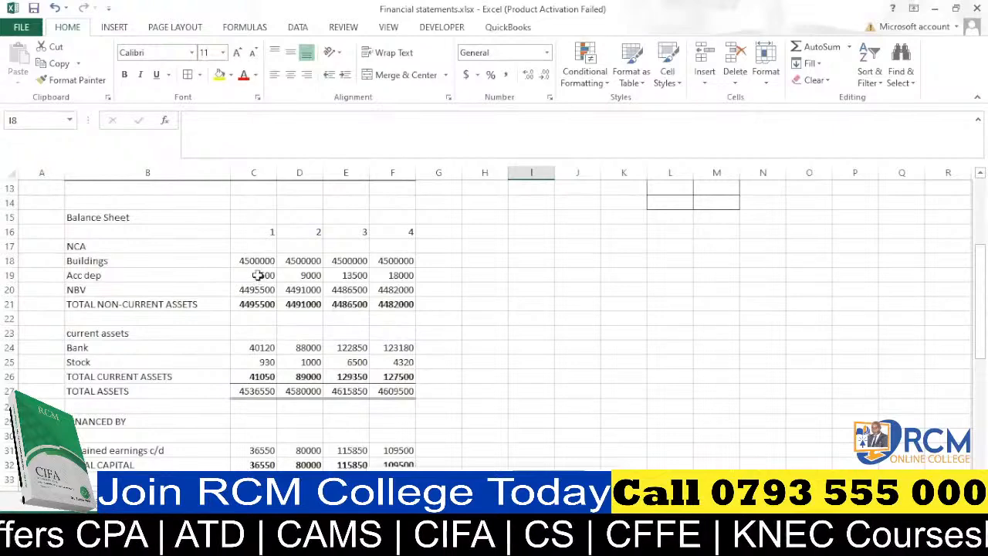
drag(259, 277, 403, 276)
key(Delete)
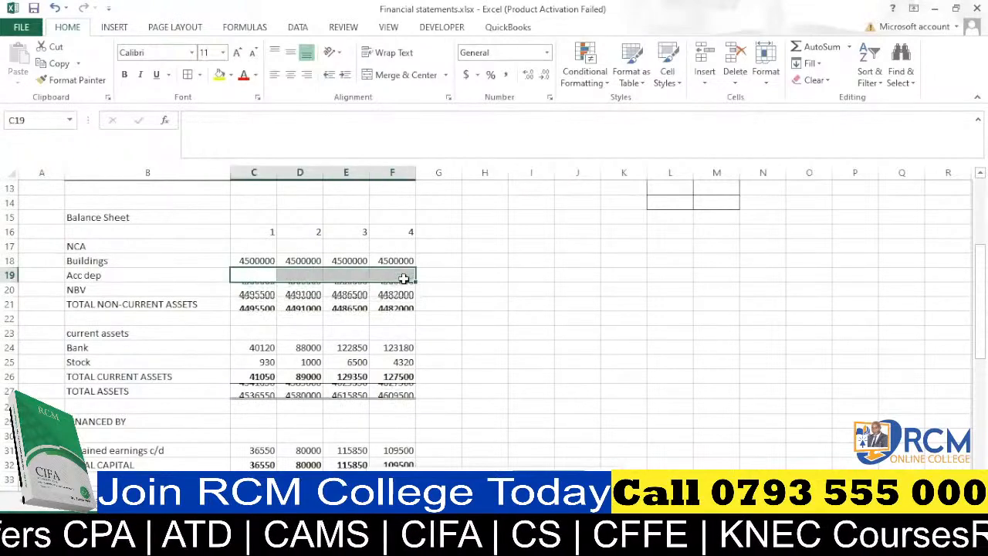
click(489, 276)
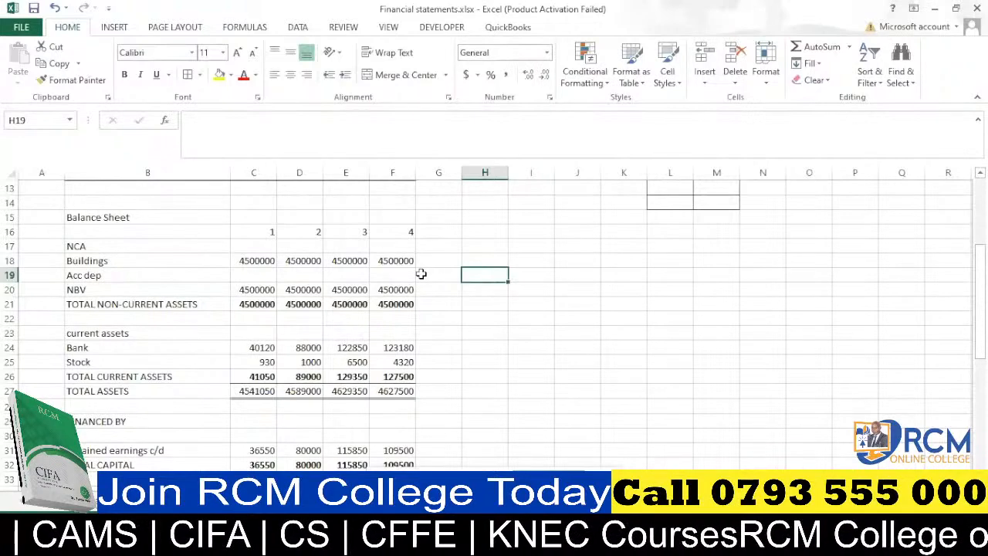
Look through the mapped ledger entries for an accumulated depreciation account and compare them with the balance sheet's Acc dep row
scroll(245, 272, up, 4)
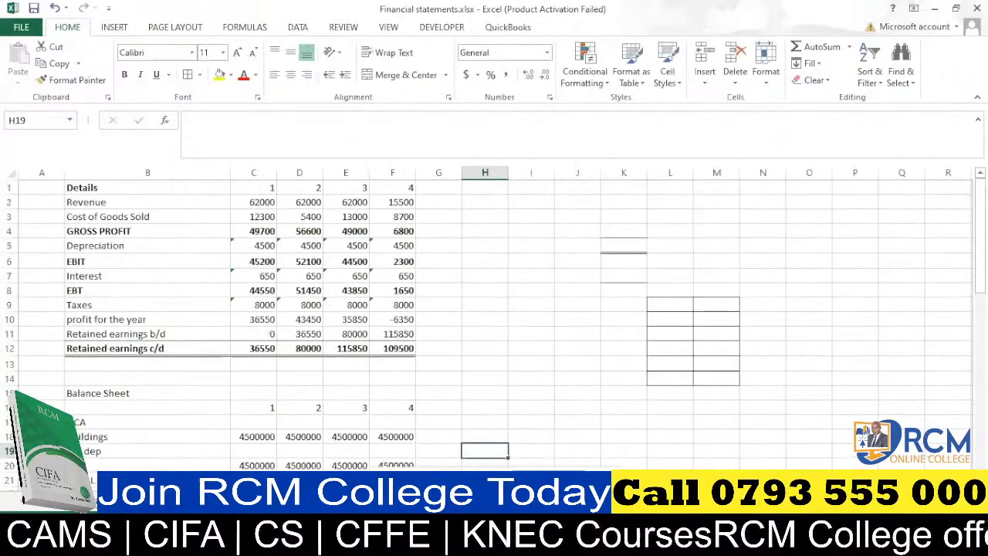
click(170, 497)
scroll(194, 331, up, 4)
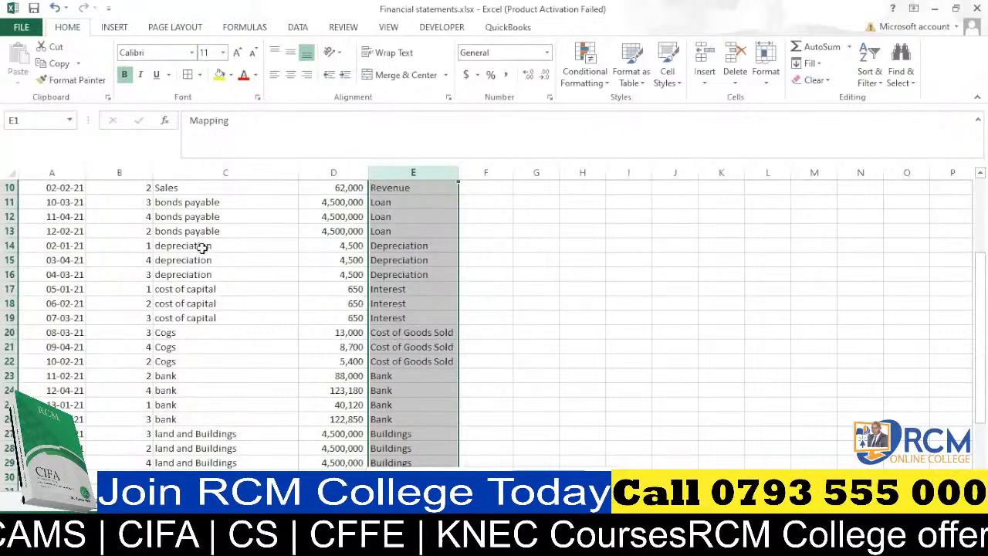
scroll(194, 265, down, 3)
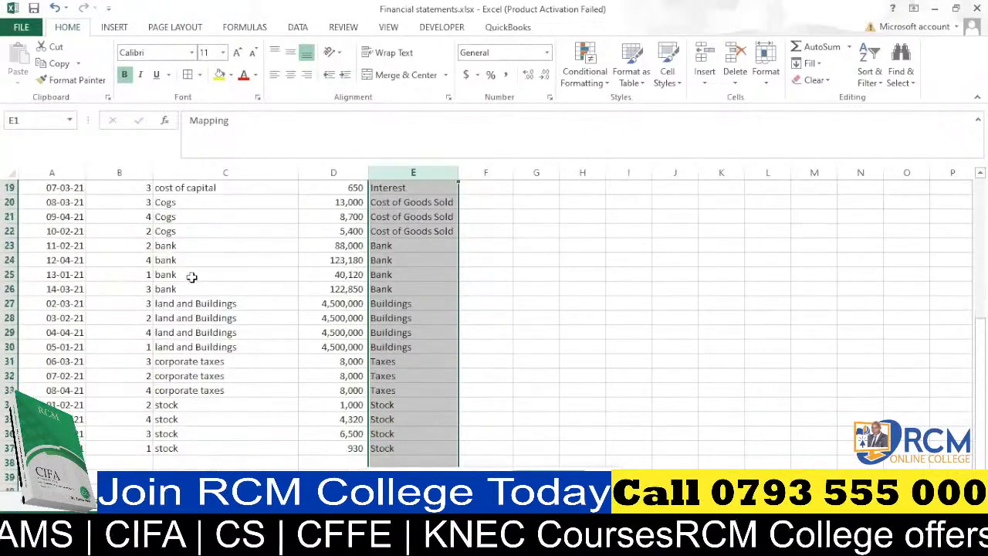
scroll(192, 276, down, 2)
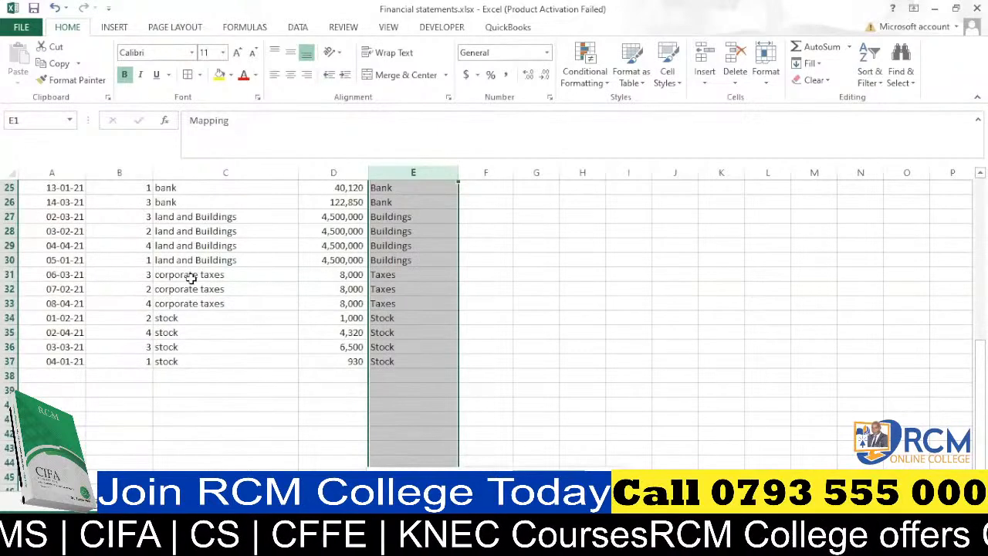
scroll(192, 278, up, 4)
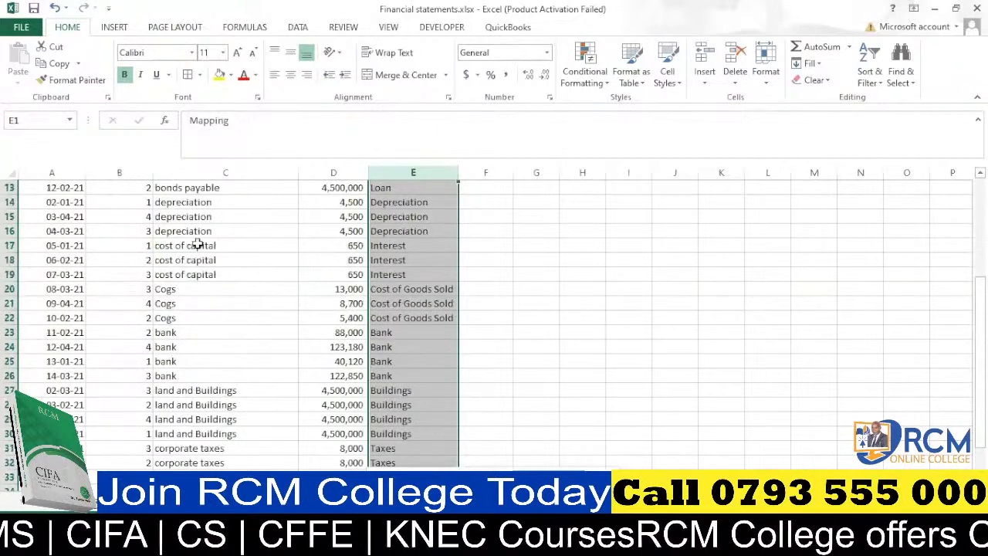
scroll(197, 245, down, 2)
scroll(196, 250, down, 2)
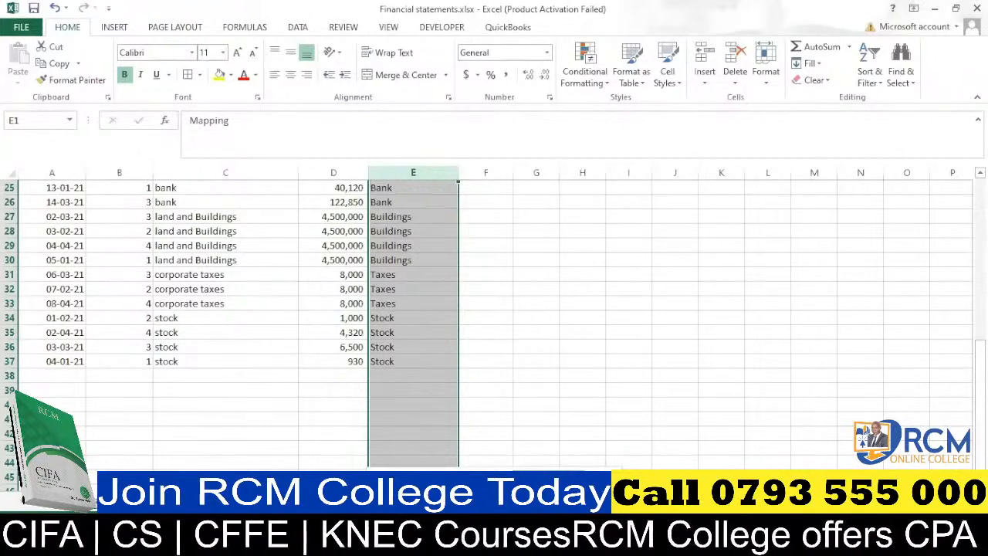
click(83, 499)
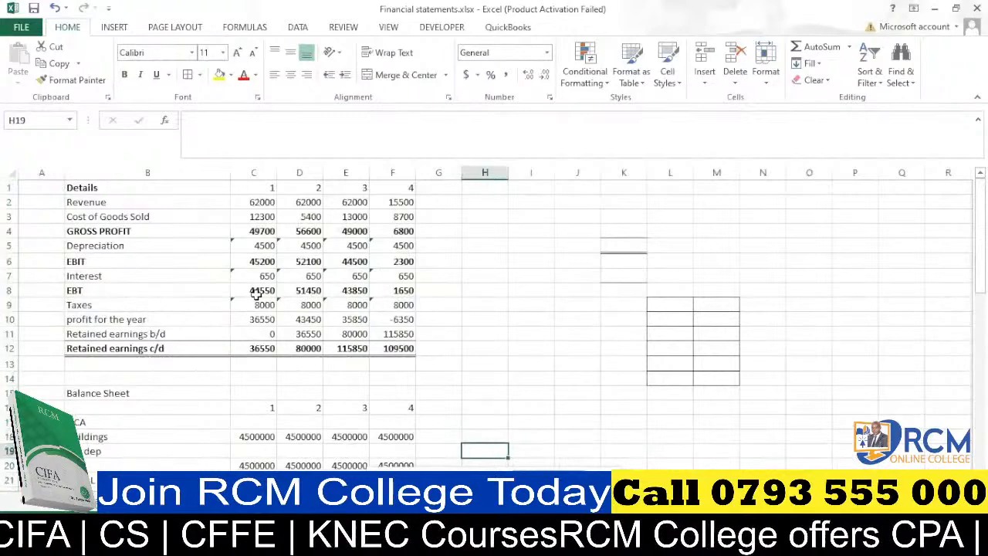
scroll(257, 294, down, 2)
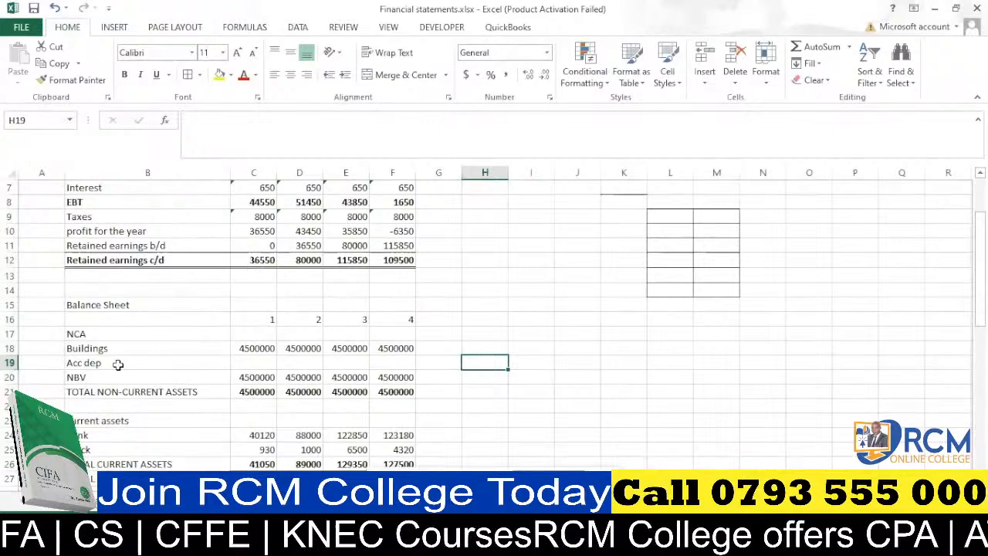
click(262, 361)
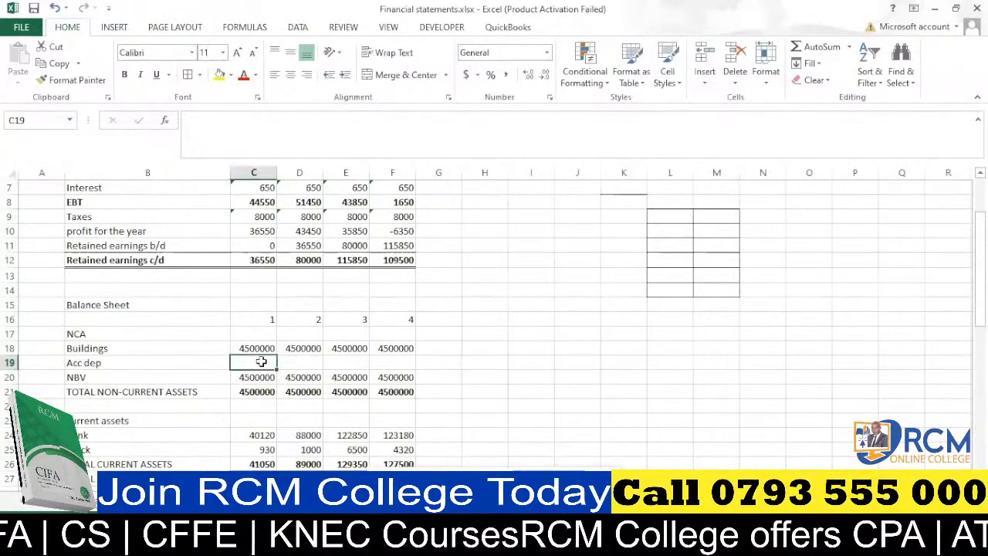
click(124, 501)
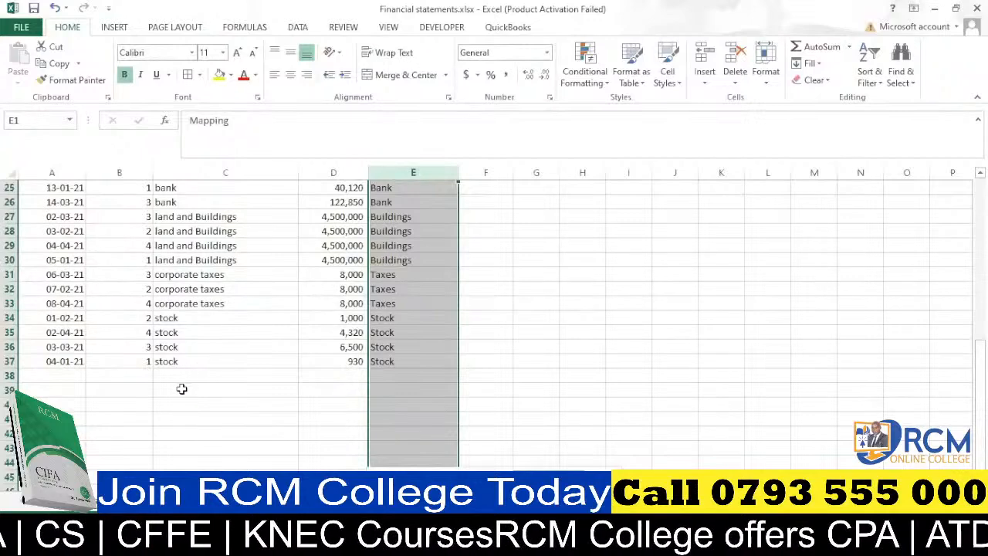
click(172, 500)
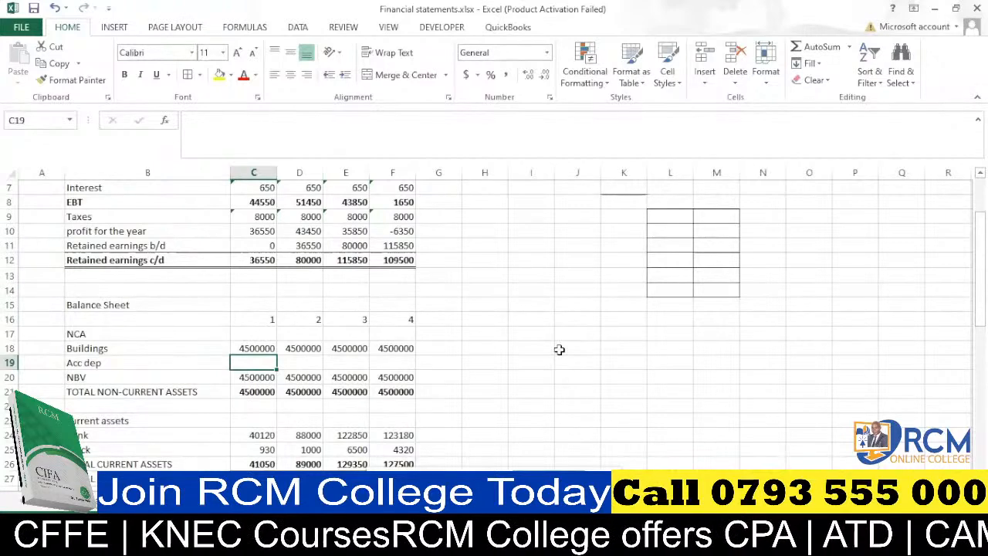
Merge and center cells J18:N18 and give the merged cell a thick bottom border
drag(569, 348, 784, 348)
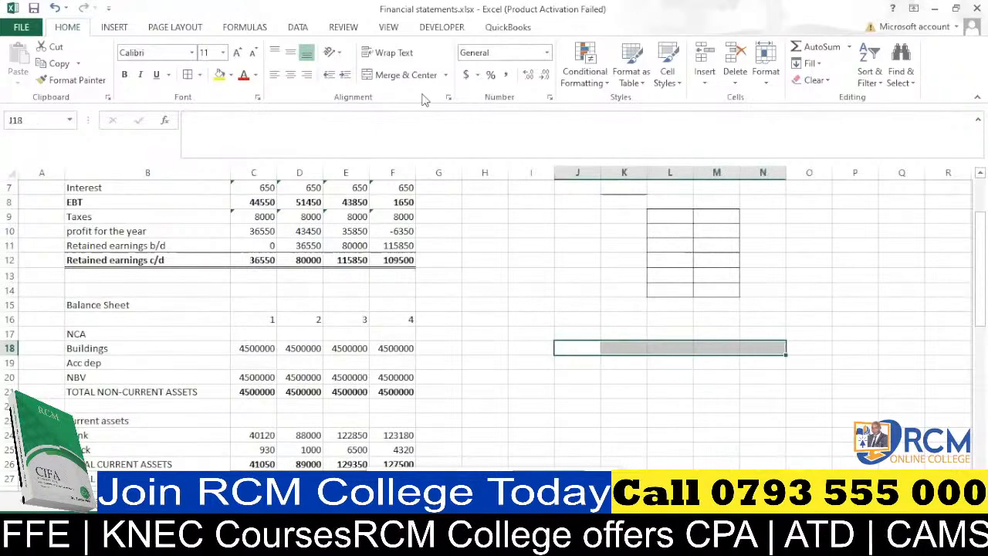
click(407, 79)
click(680, 362)
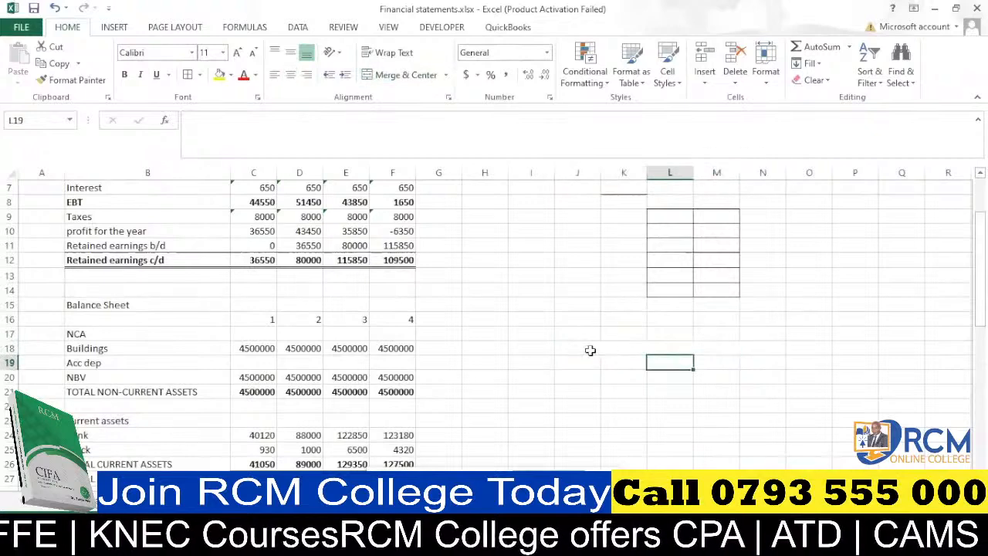
click(666, 348)
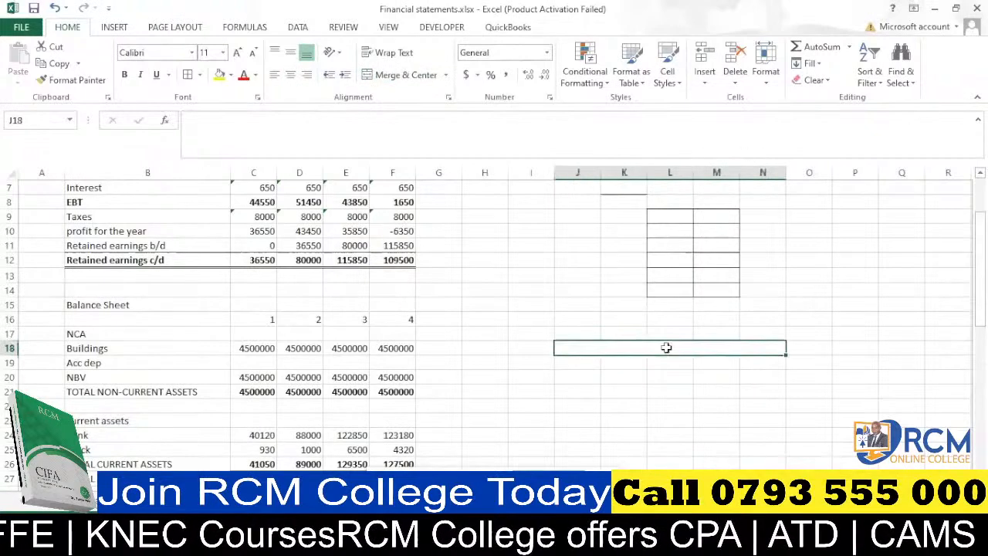
click(199, 75)
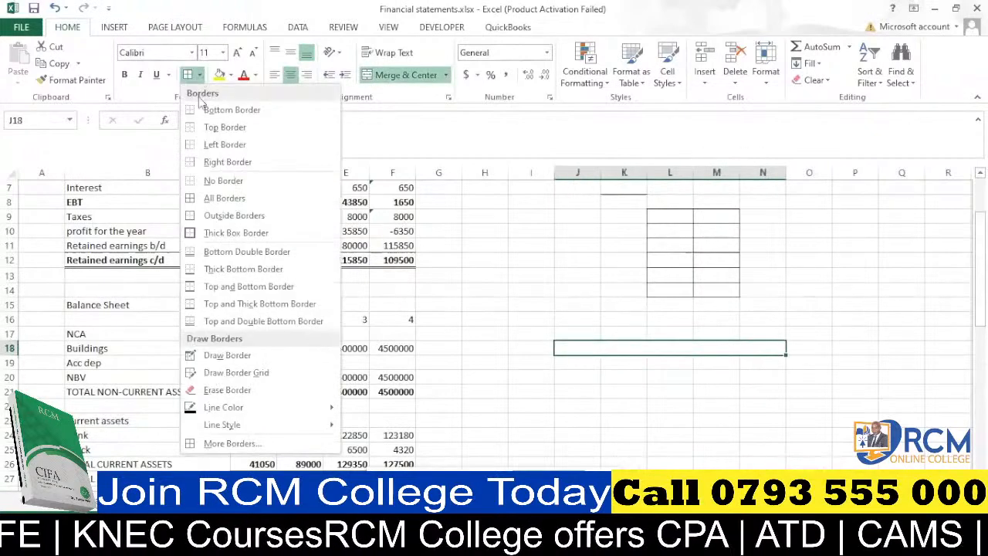
click(202, 270)
click(670, 363)
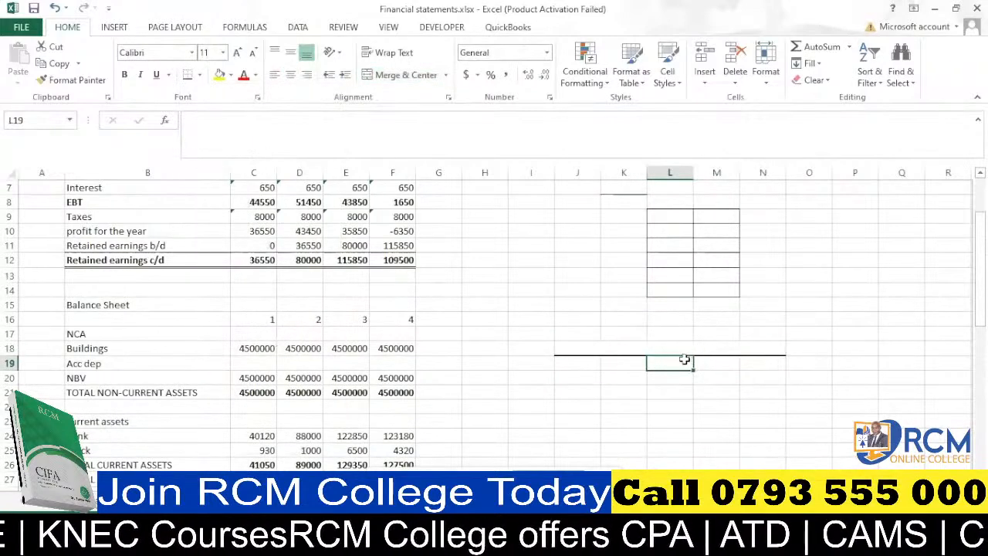
Add a right border to L19:L25 to form the vertical line of a T-account
drag(690, 360, 684, 446)
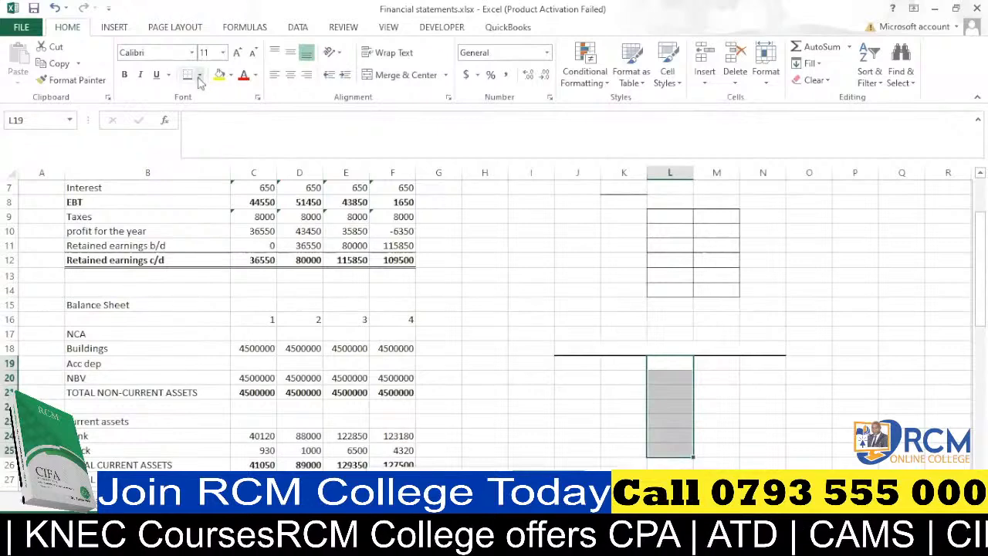
click(199, 75)
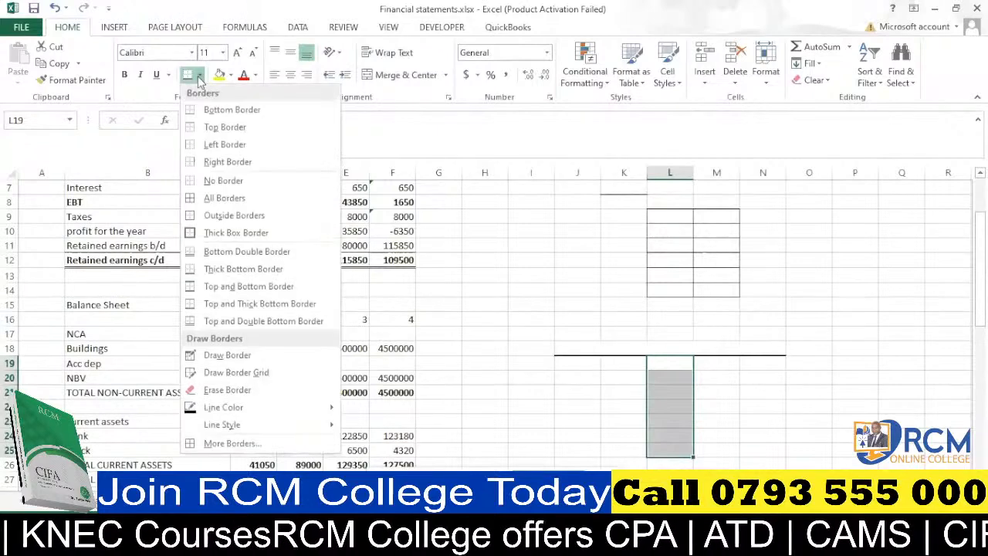
click(227, 161)
click(750, 384)
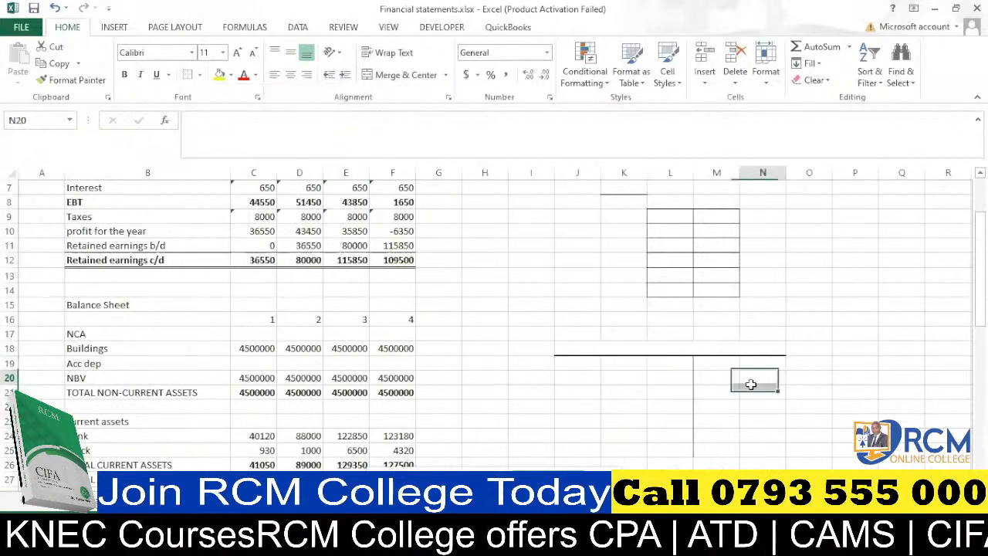
Title the T-account ACCUMULATED DEPRECIATION A/C in the merged cell J18:N18
click(656, 347)
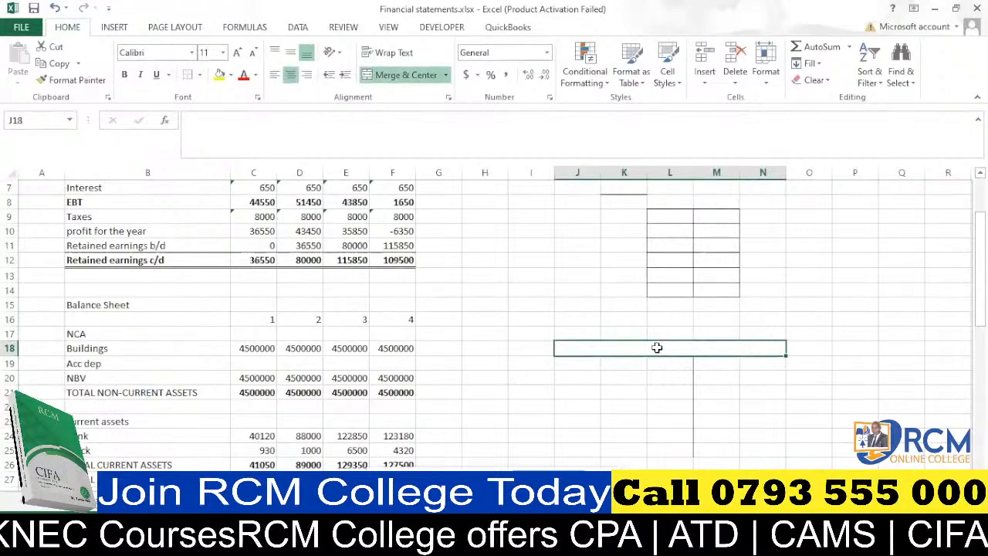
text(ACC)
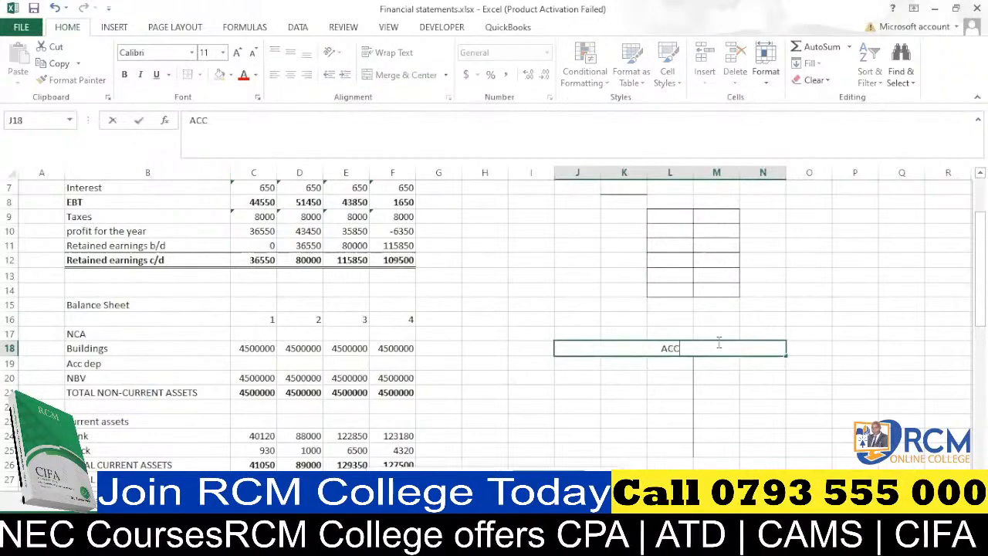
text(UMULAY)
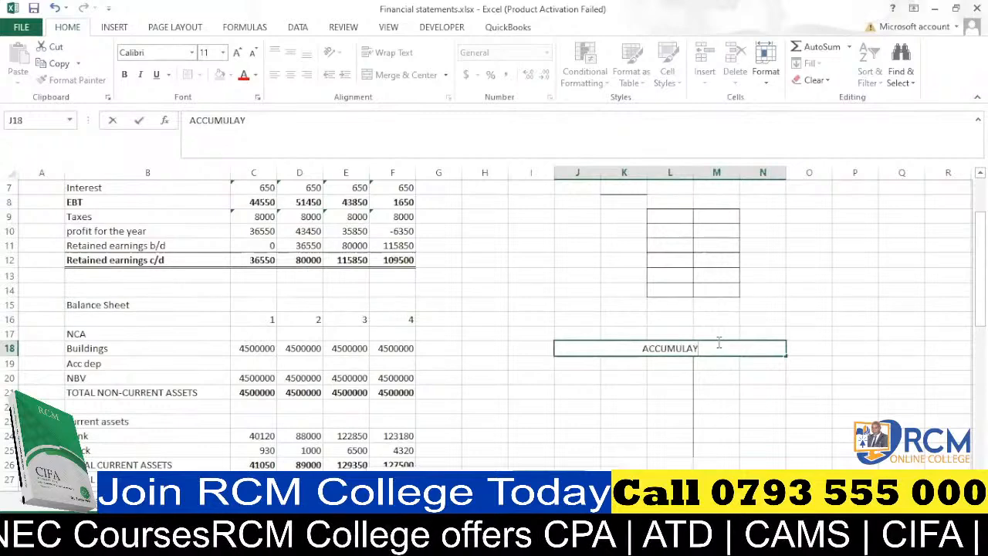
key(BackSpace)
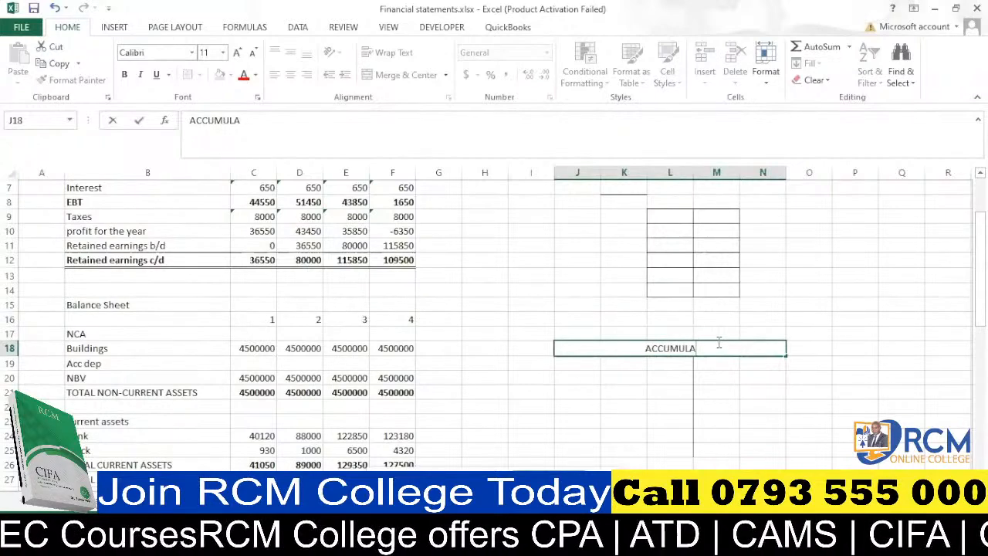
text(TED )
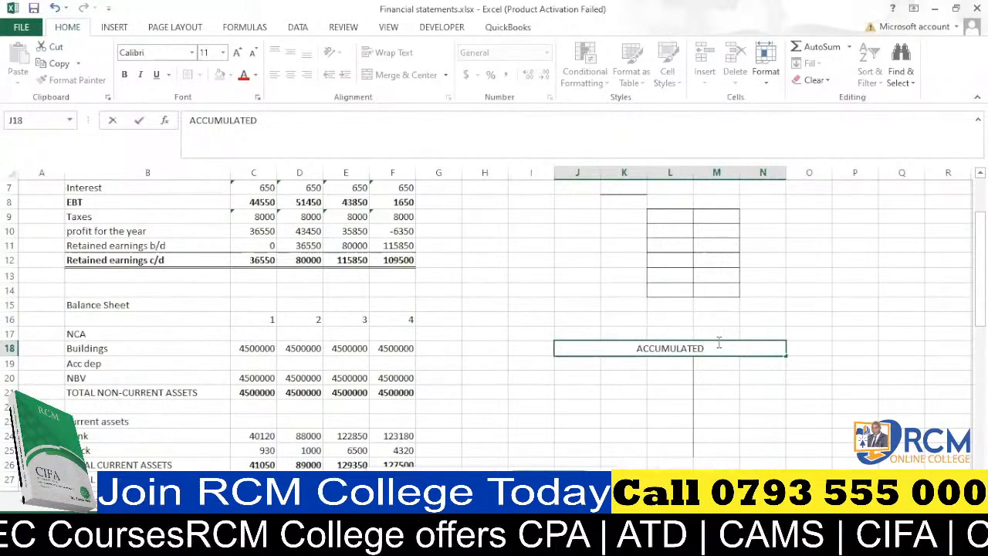
text(DEPRECI)
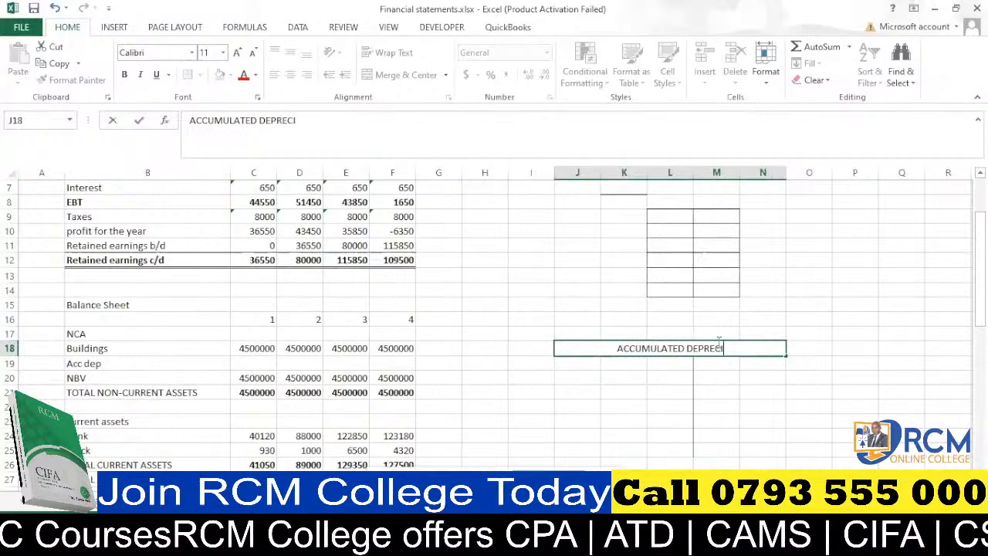
text(ATION)
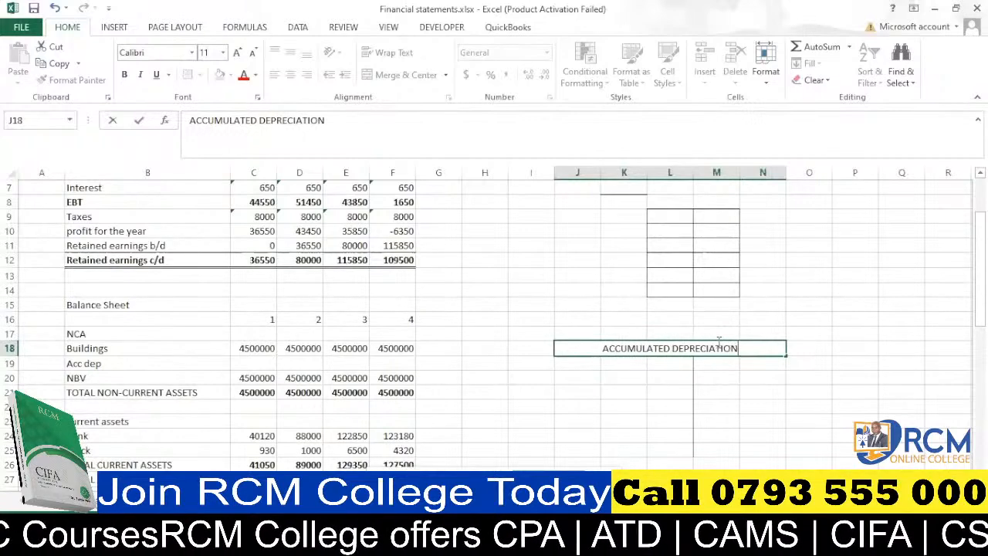
text( A)
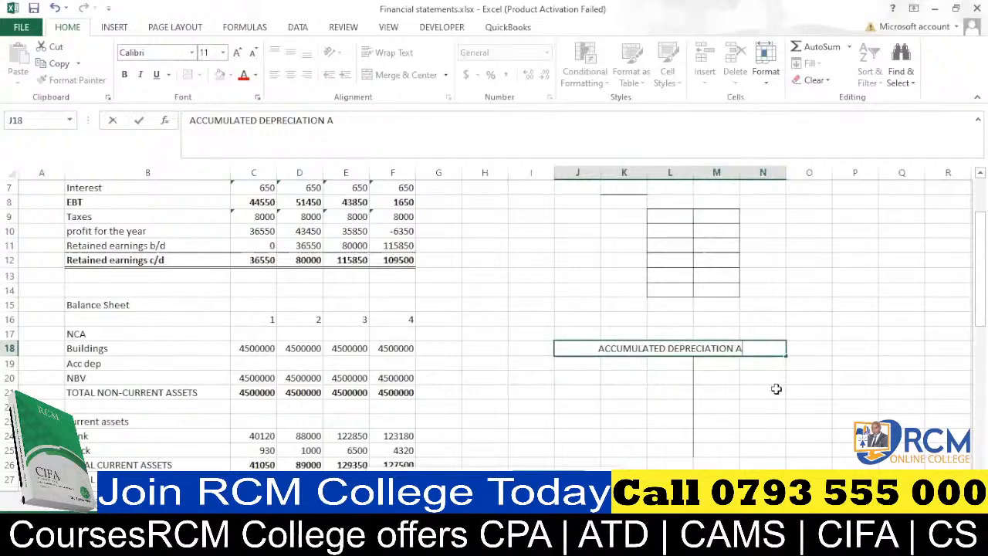
text(/C)
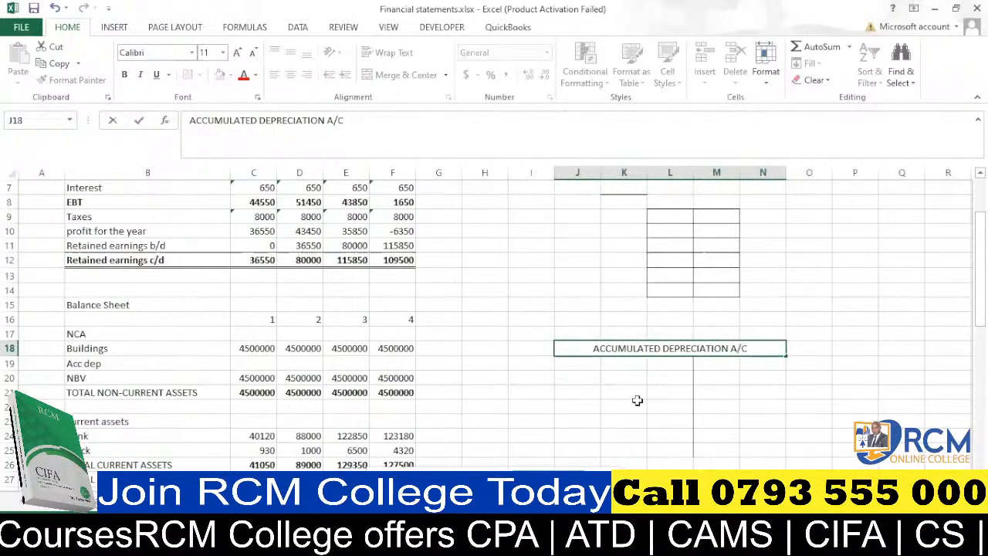
key(Return)
Adjust the T-account's columns by widening M and L, narrowing J and collapsing K out of view
click(732, 367)
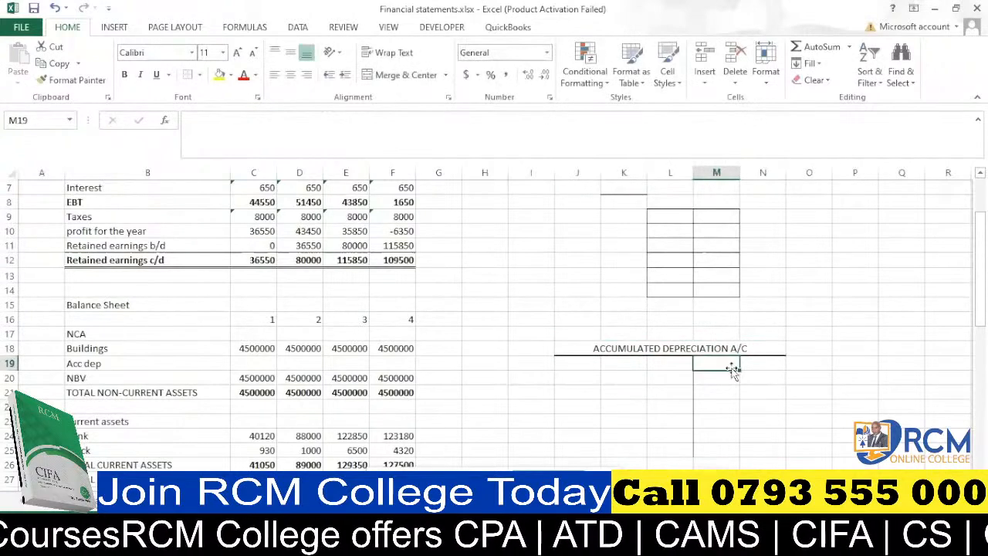
drag(739, 178, 790, 178)
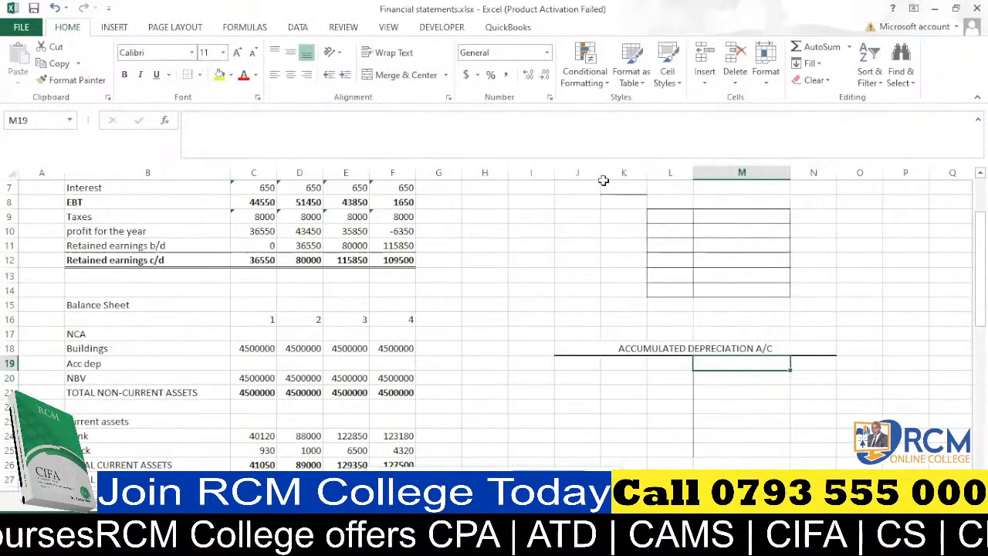
click(578, 172)
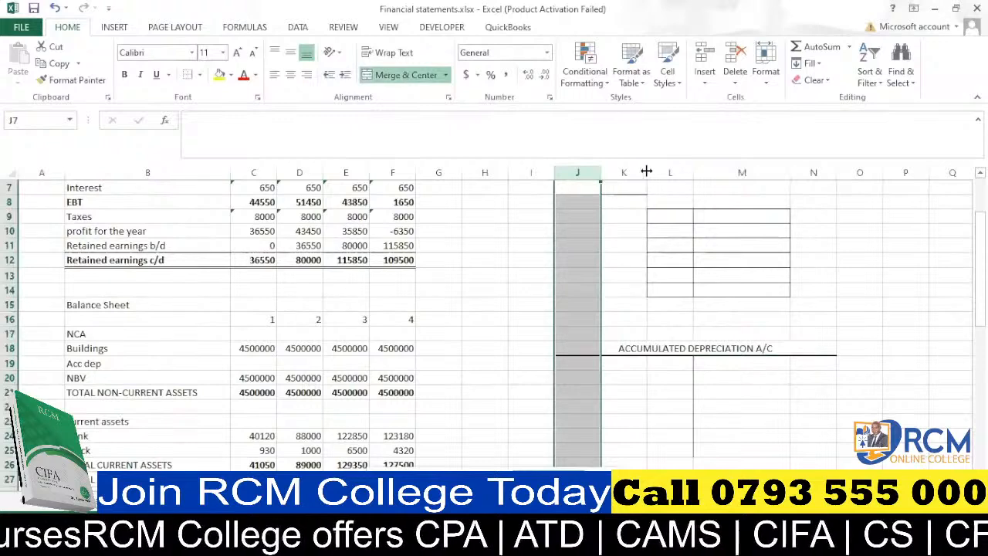
drag(647, 171, 571, 172)
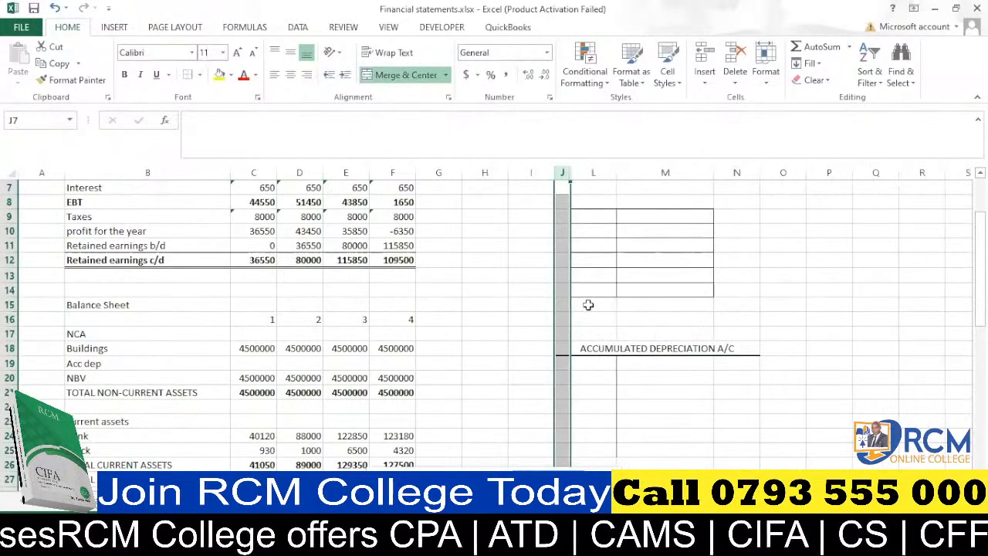
drag(617, 172, 648, 172)
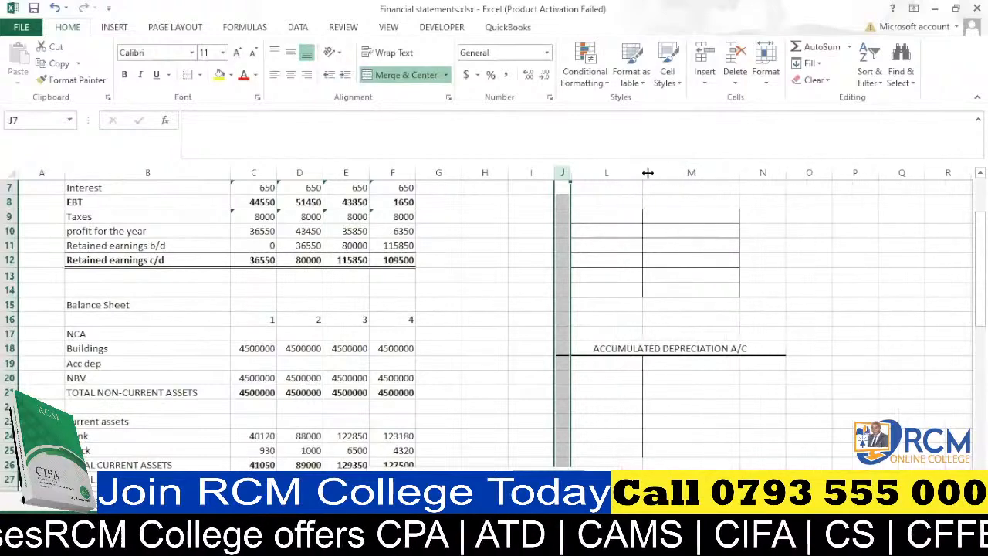
Enter the label bal b/d in M19 on the credit side of the accumulated depreciation account
click(672, 362)
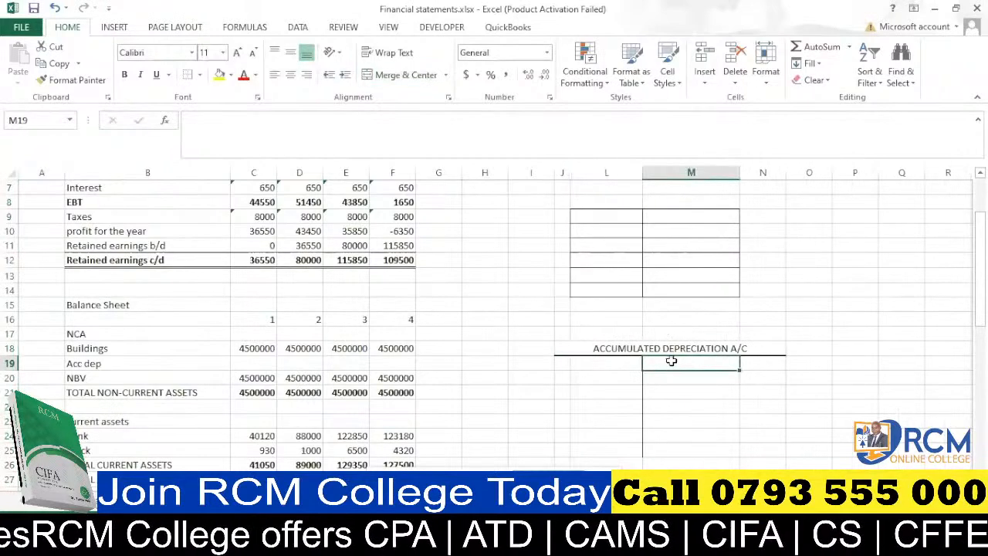
text(bal)
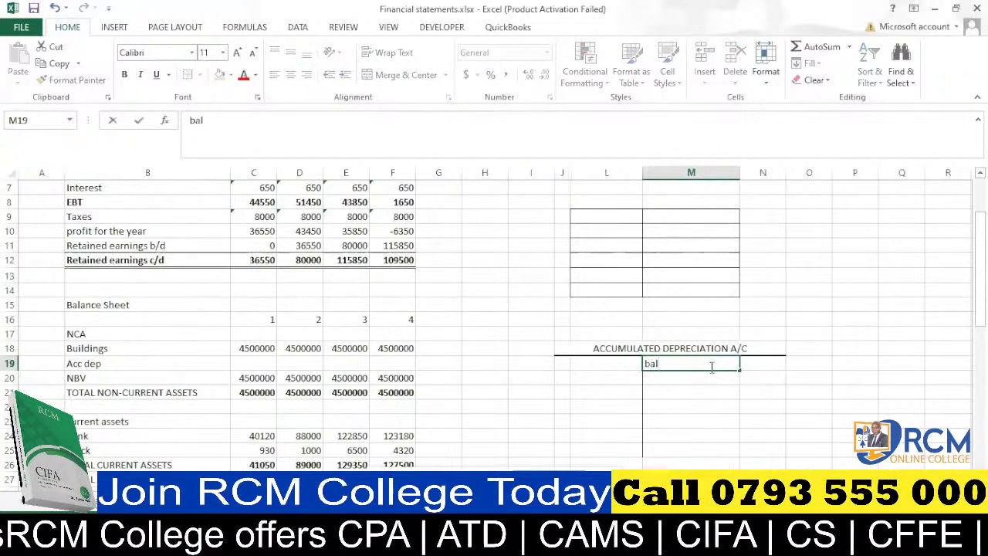
text( b)
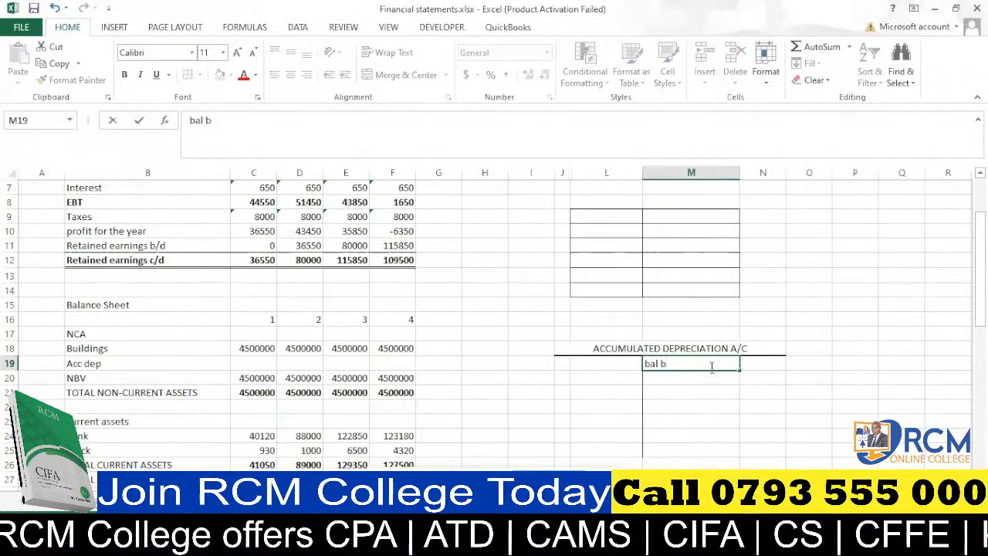
text(/d)
click(727, 384)
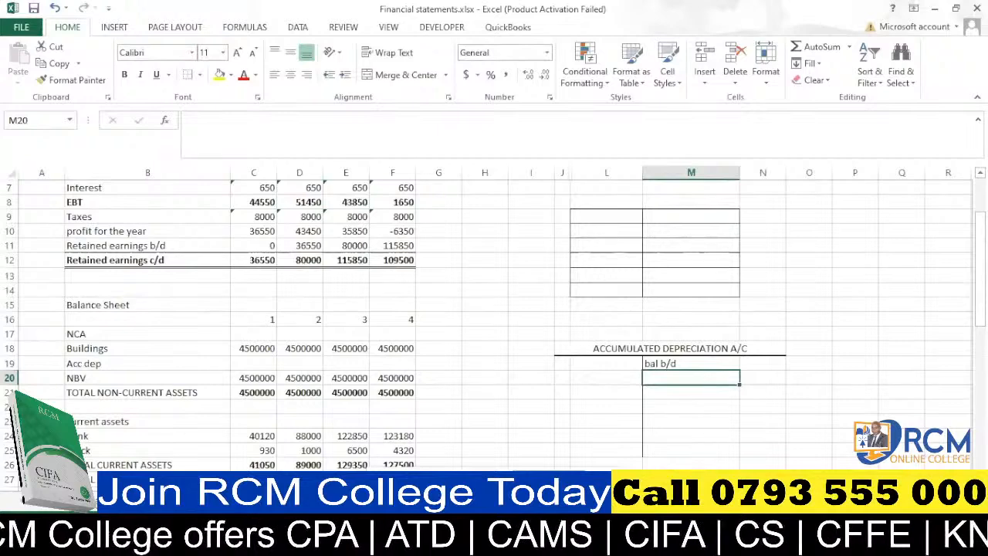
Check the mapped ledger entries, return to the financial statements and select N19 beside the bal b/d label
click(105, 498)
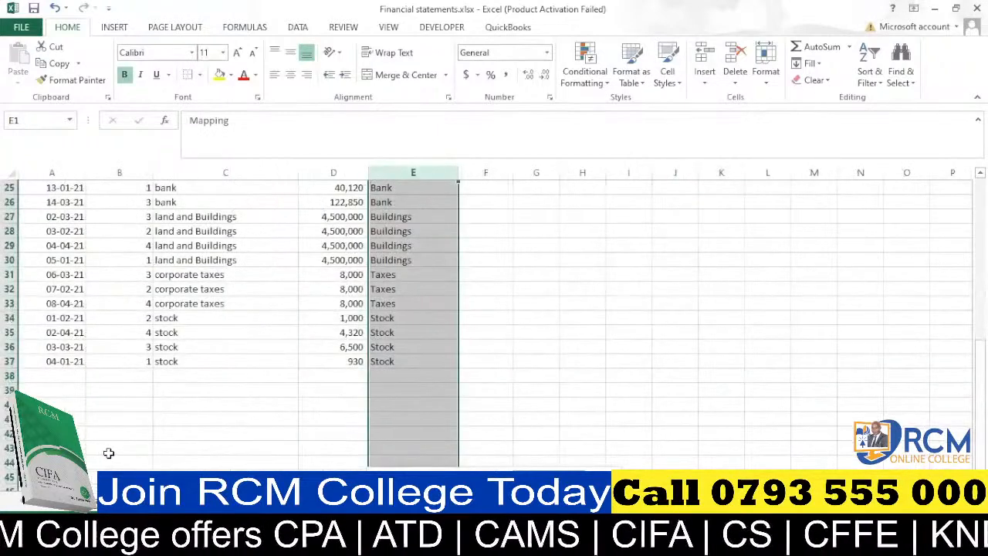
click(162, 499)
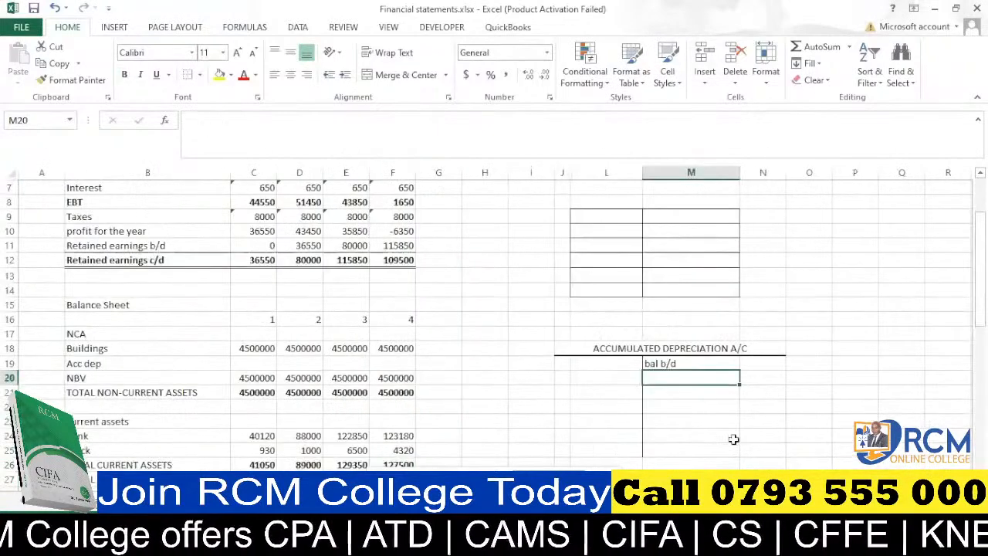
click(765, 363)
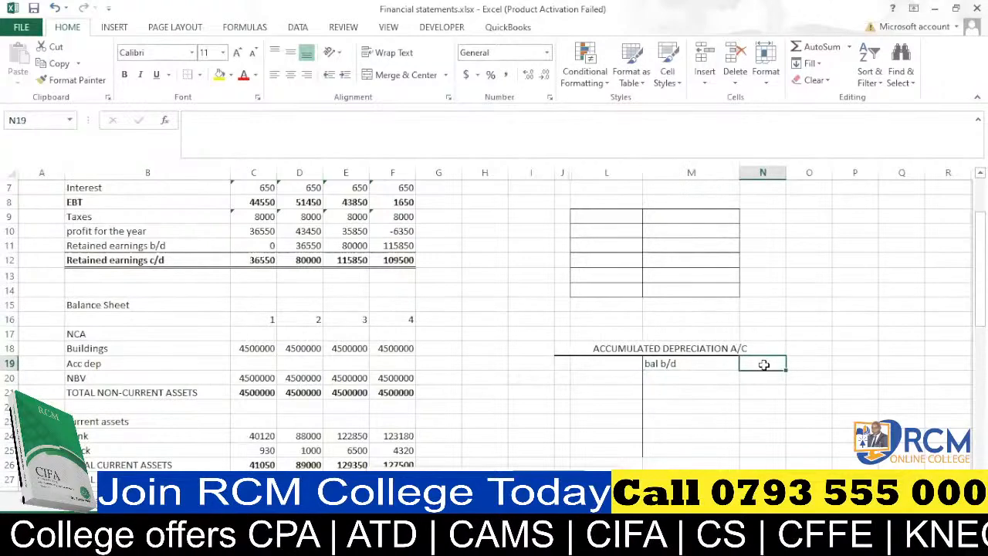
Enter 0 as the opening bal b/d amount in cell N19 of the Accumulated Depreciation account
text(0)
click(701, 375)
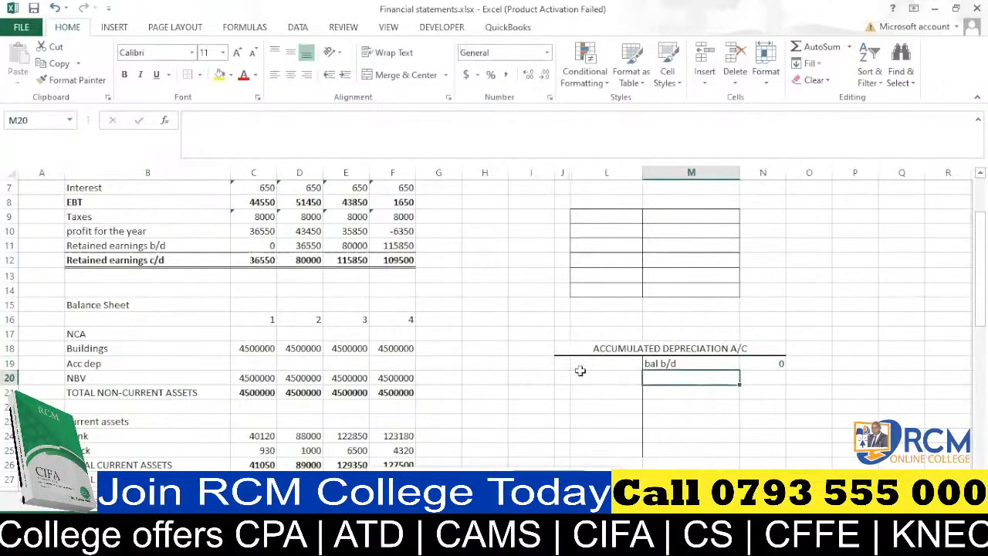
Record a P&L entry of 4500 on the credit side of the Accumulated Depreciation account, directly below bal b/d
scroll(239, 259, up, 2)
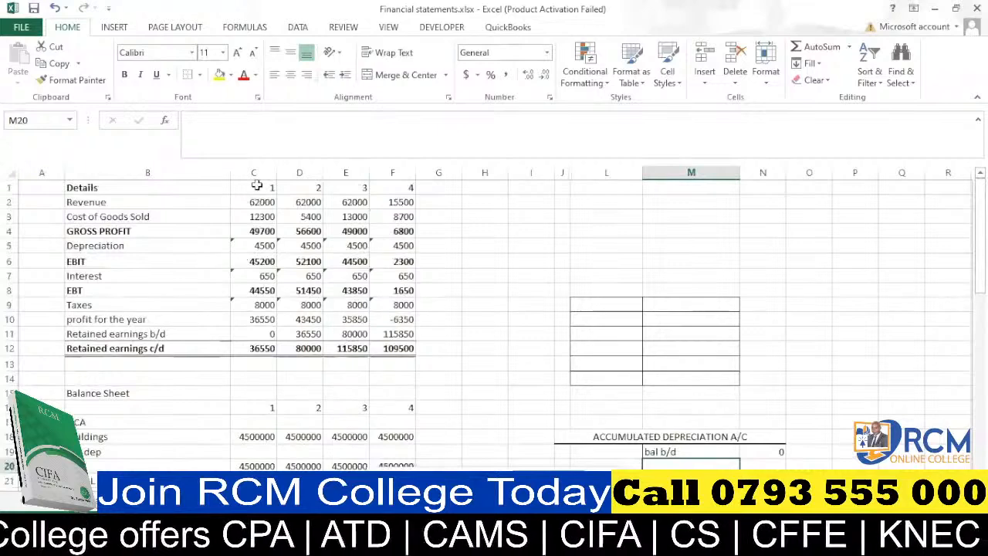
scroll(254, 193, down, 3)
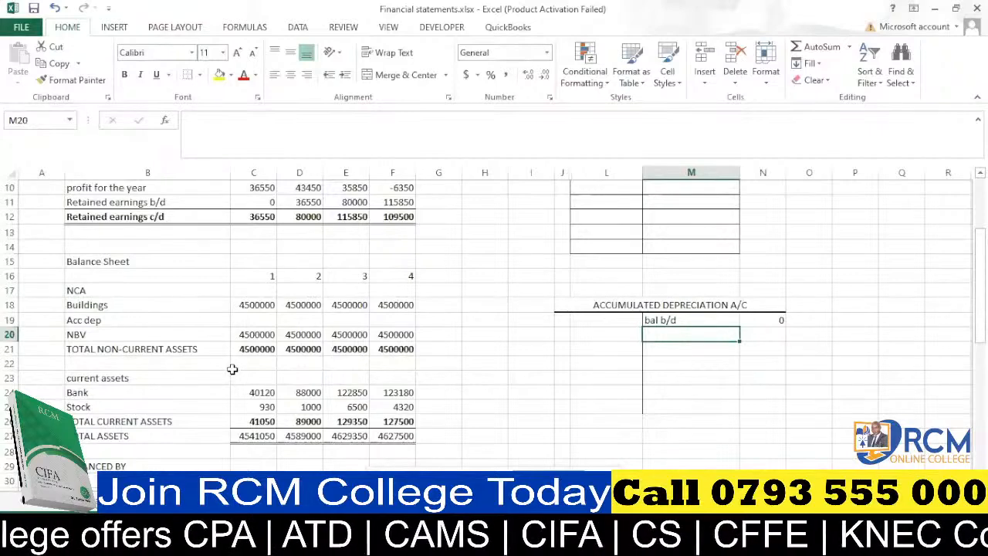
scroll(232, 369, up, 3)
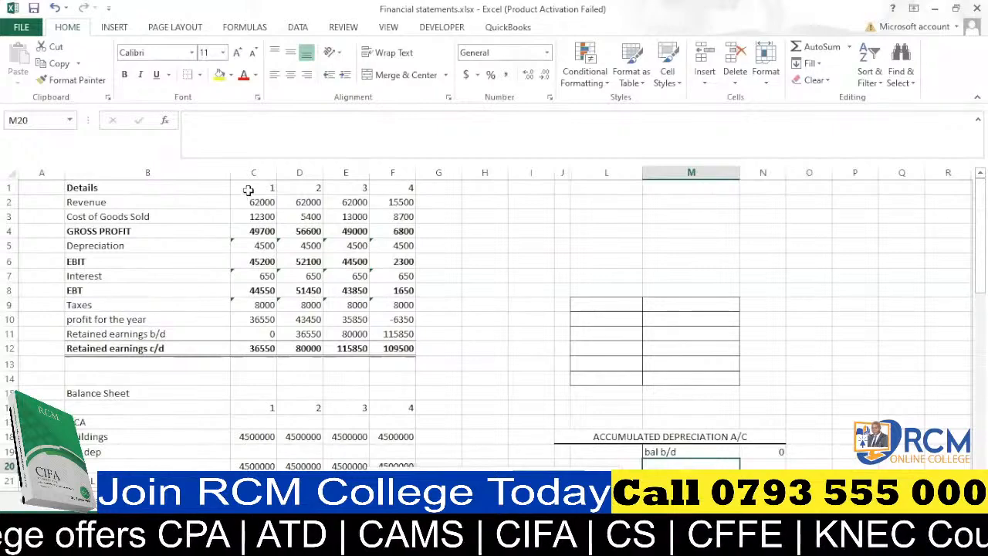
scroll(254, 192, down, 4)
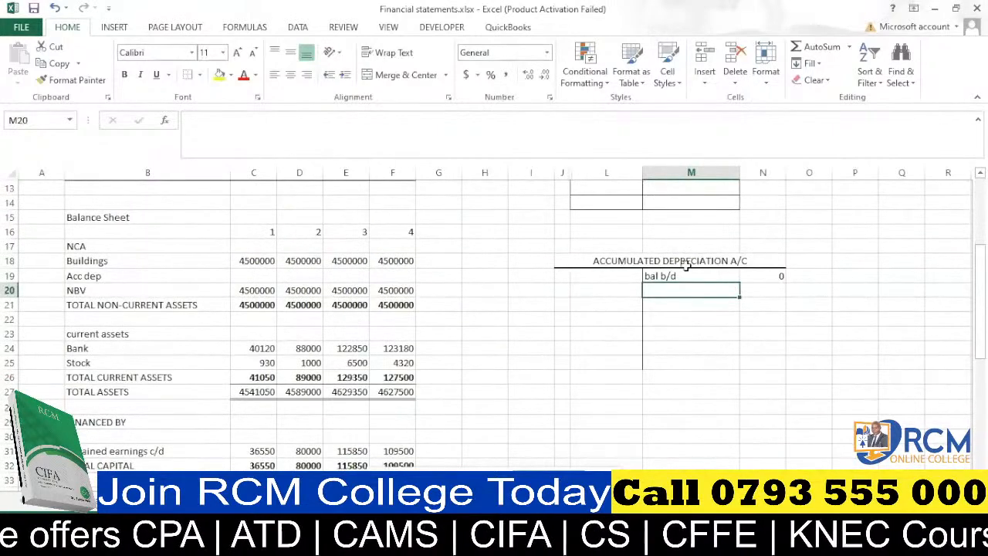
scroll(480, 271, up, 3)
scroll(277, 247, up, 1)
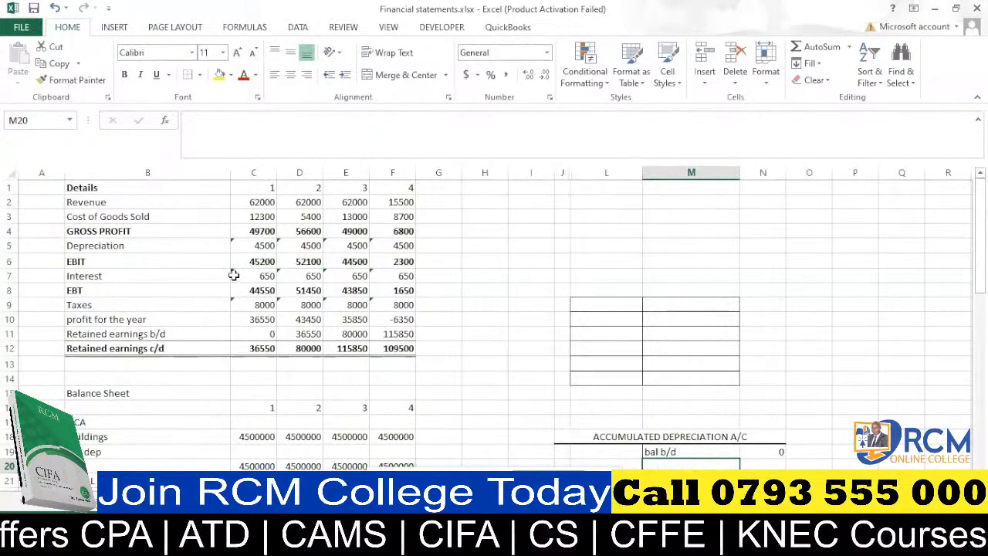
scroll(233, 276, down, 2)
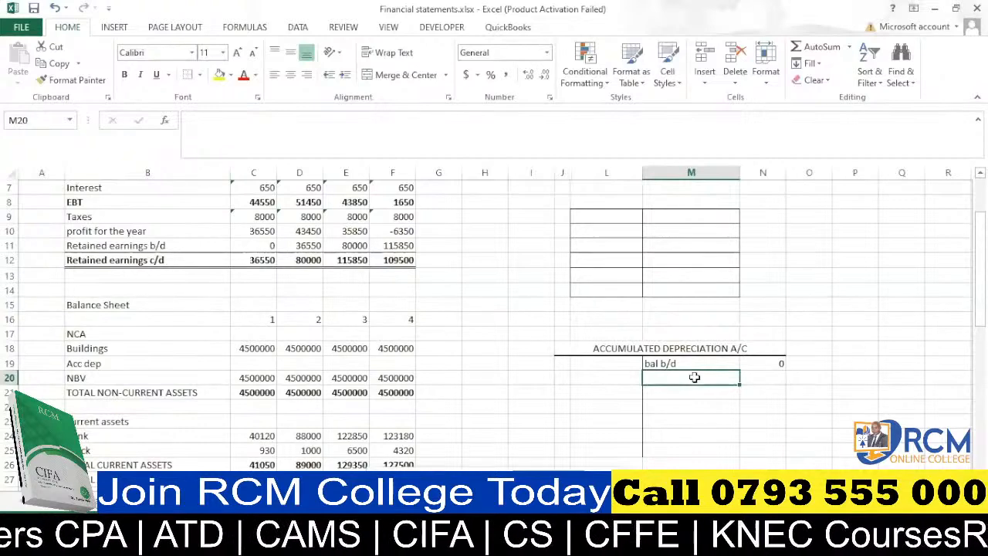
text(P)
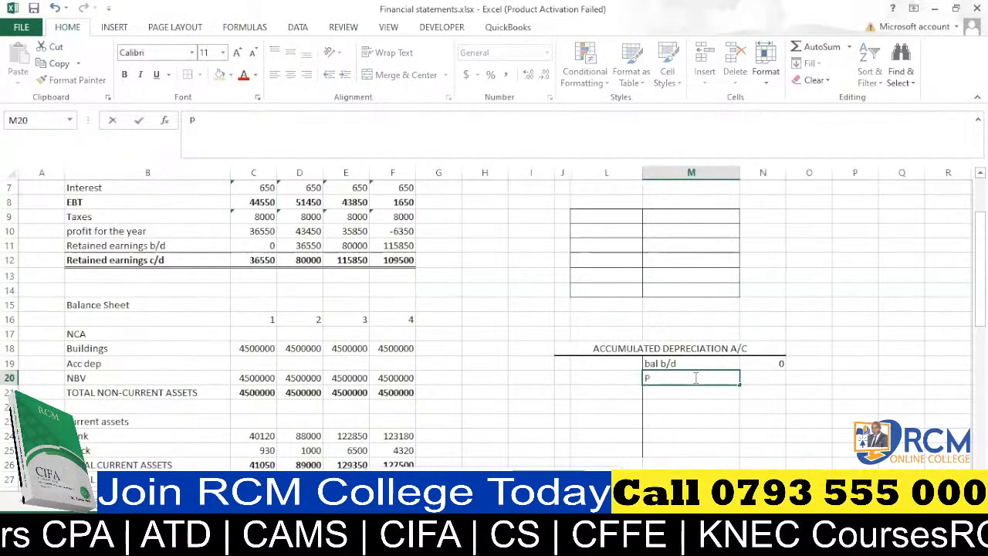
text(&L)
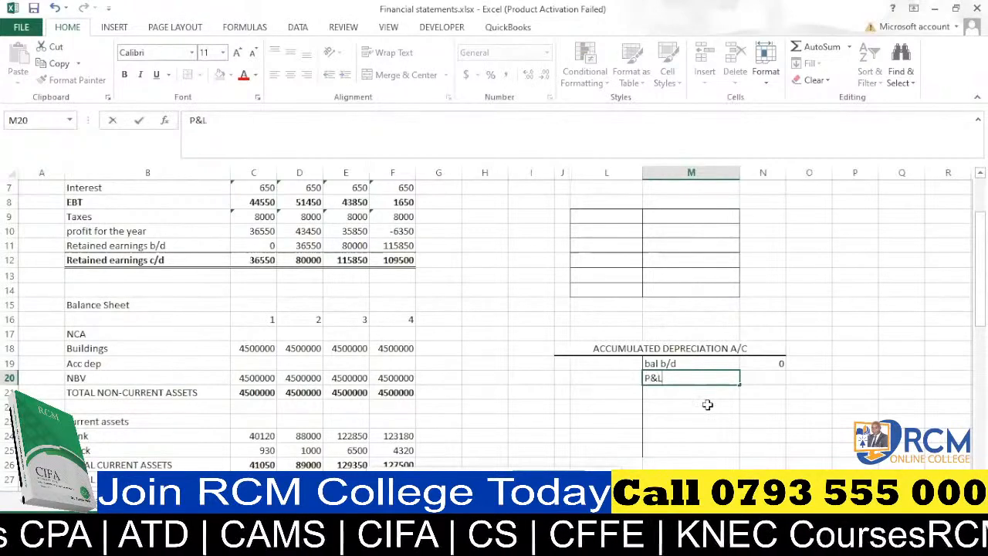
key(Return)
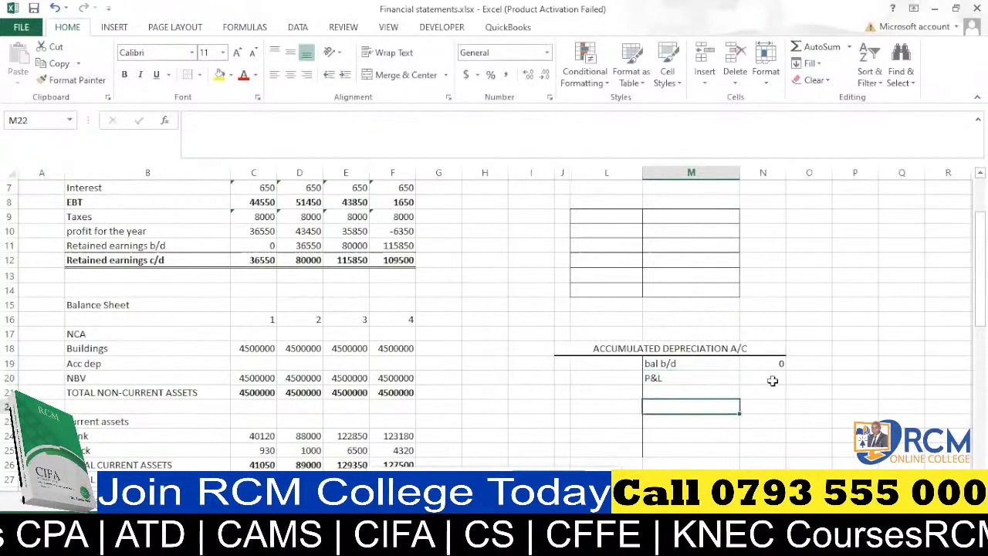
click(769, 378)
text(4500)
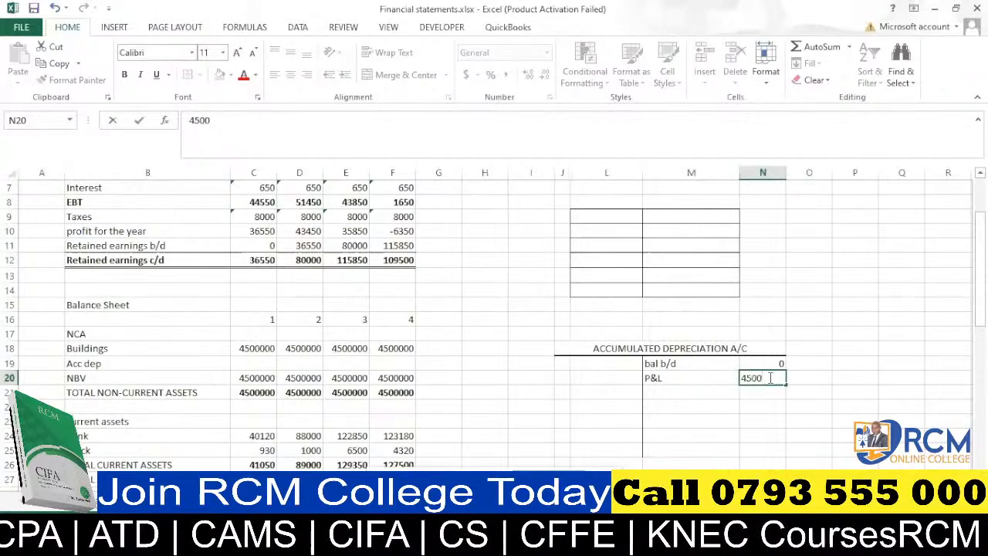
Total the credit amounts in N22 with =SUM(N19:N21) and enter 4500 as the matching debit total in L22
click(759, 403)
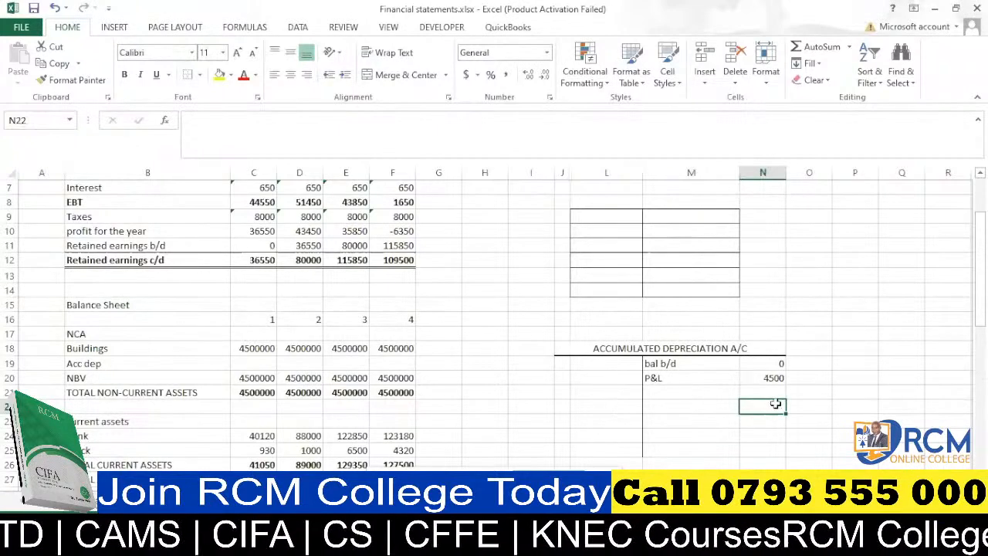
key(alt+equal)
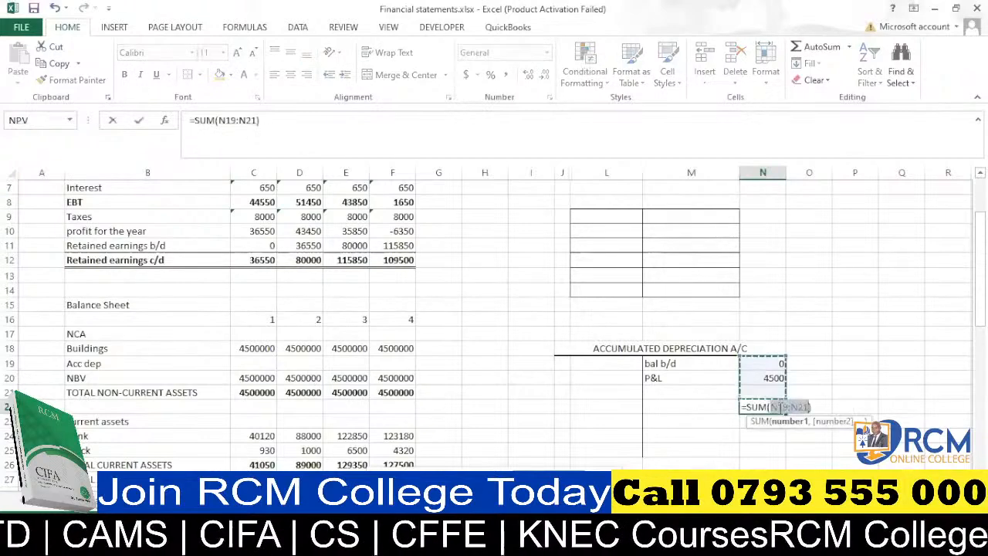
key(Return)
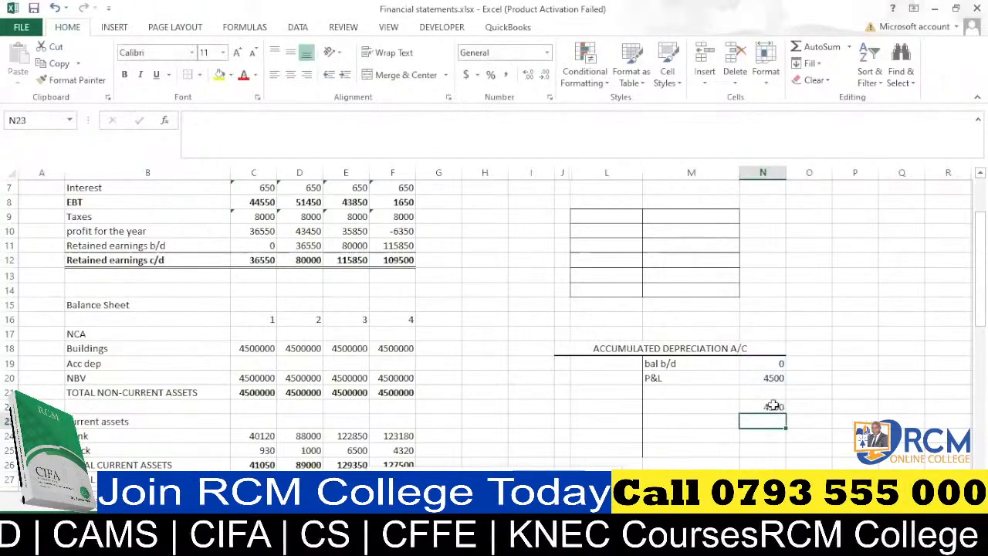
click(600, 410)
text(4500)
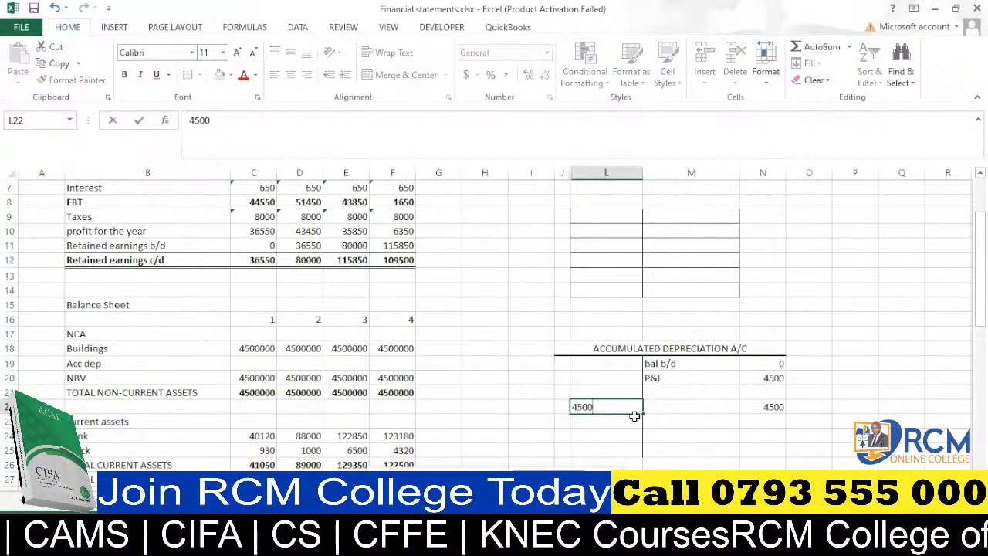
key(Return)
Apply a top and double bottom border to the account totals in L22 and N22
click(631, 409)
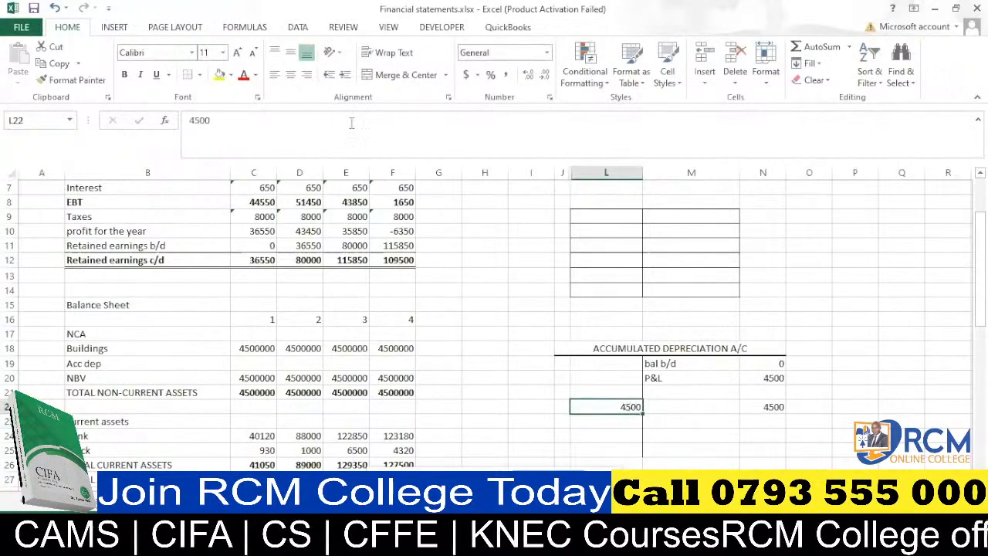
click(199, 74)
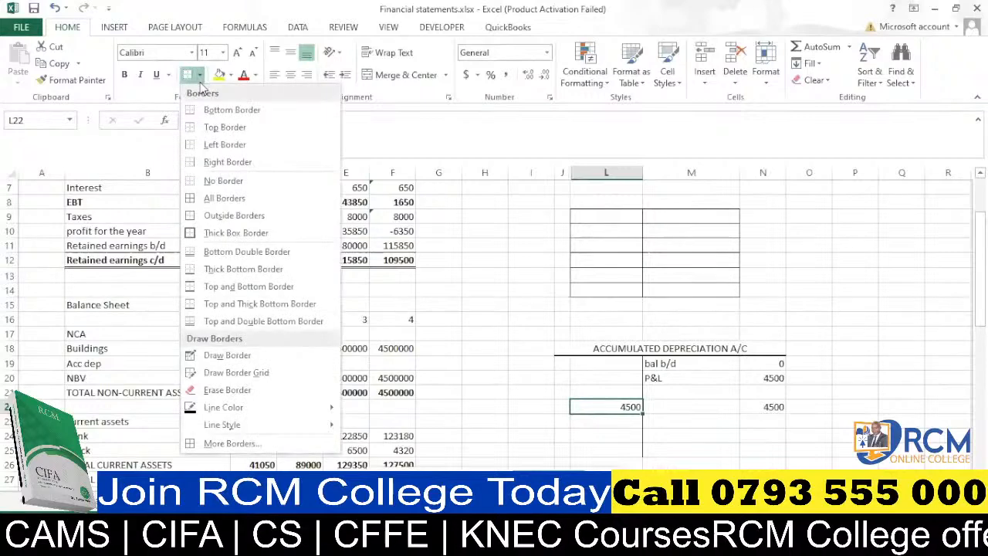
click(185, 321)
click(770, 405)
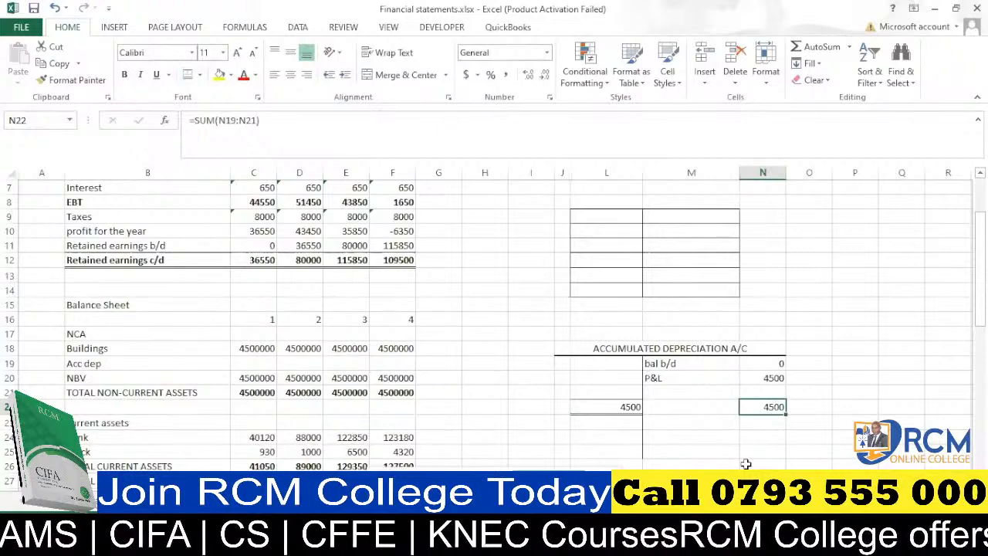
drag(716, 428, 659, 401)
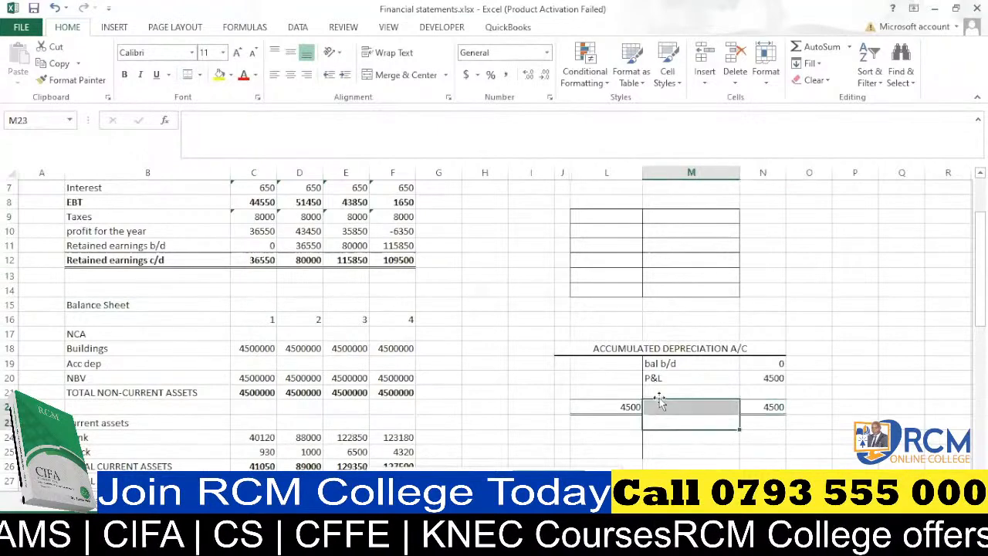
Widen column K on the account's debit side and label cell K21 "Bal c/d"
click(587, 393)
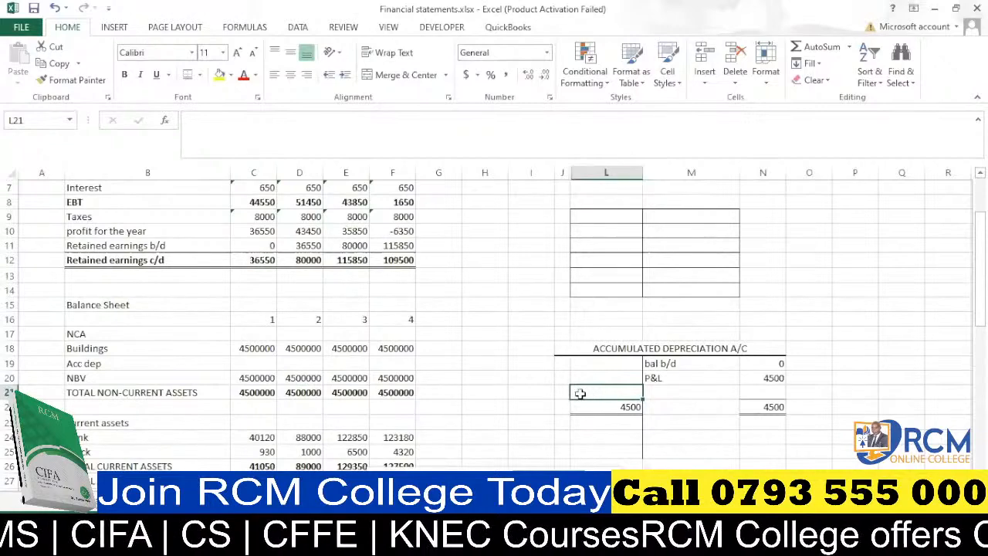
click(564, 392)
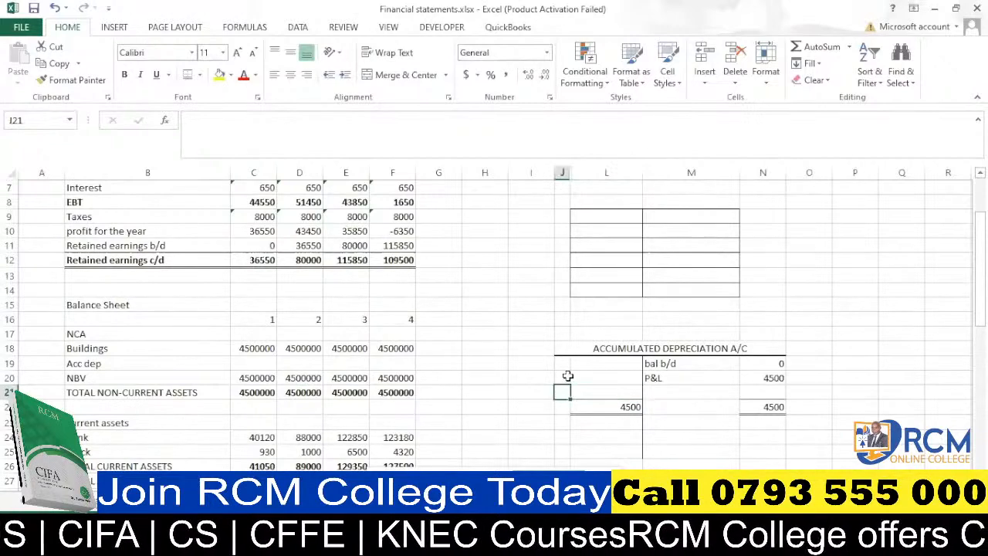
drag(554, 172, 584, 175)
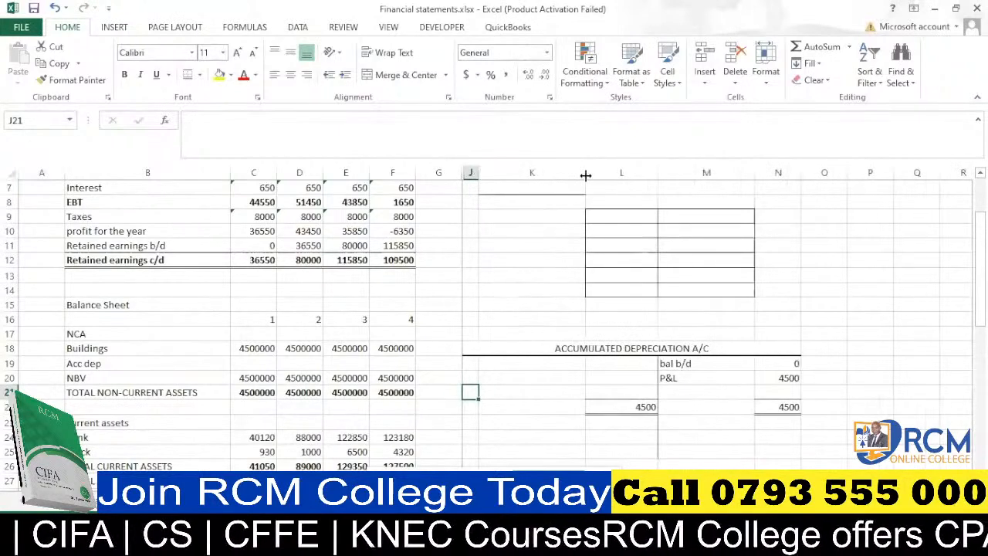
click(573, 365)
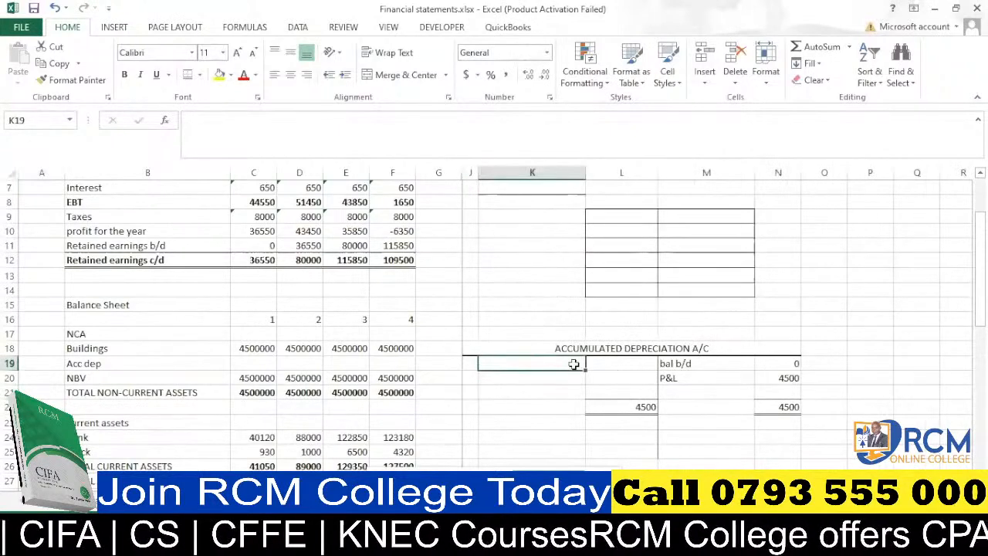
click(554, 392)
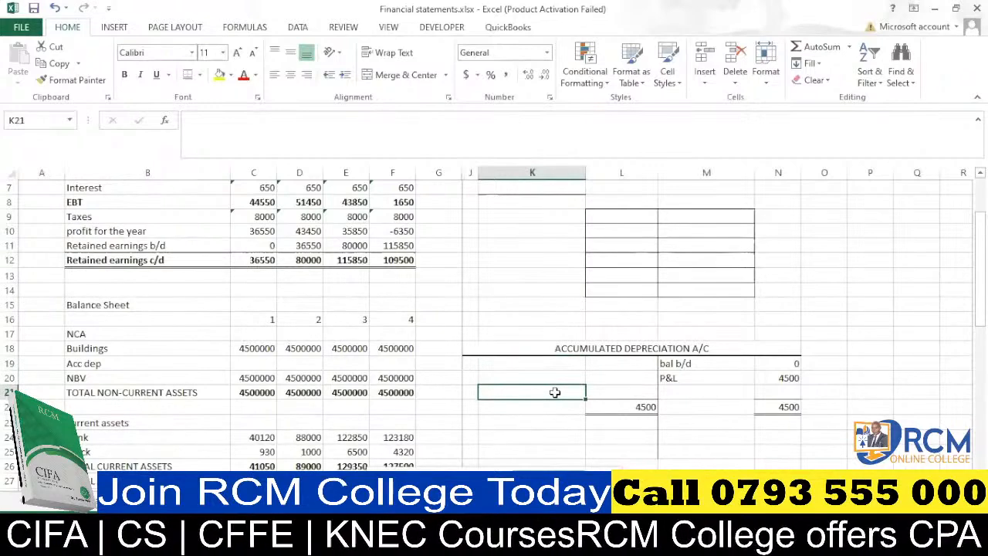
text(BA)
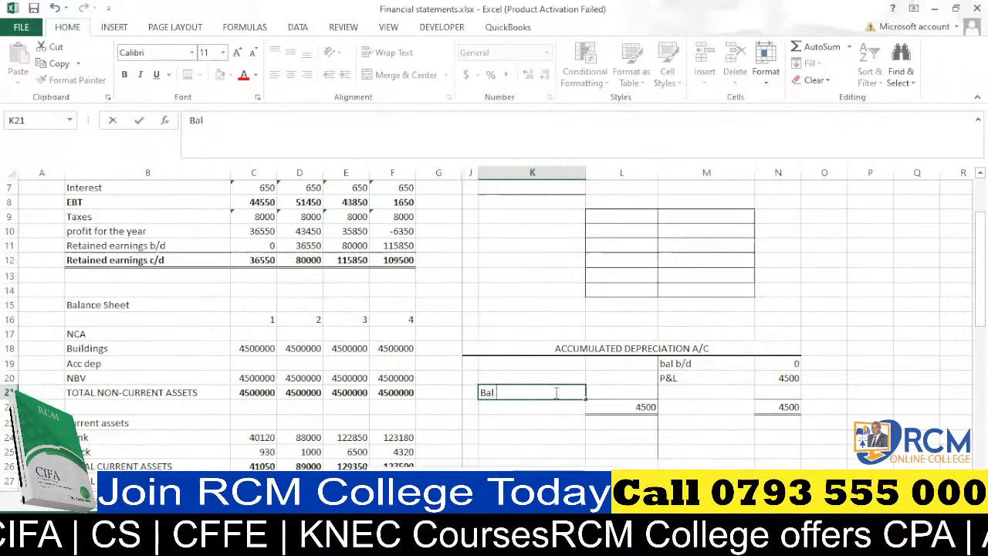
text(l c/d)
click(631, 392)
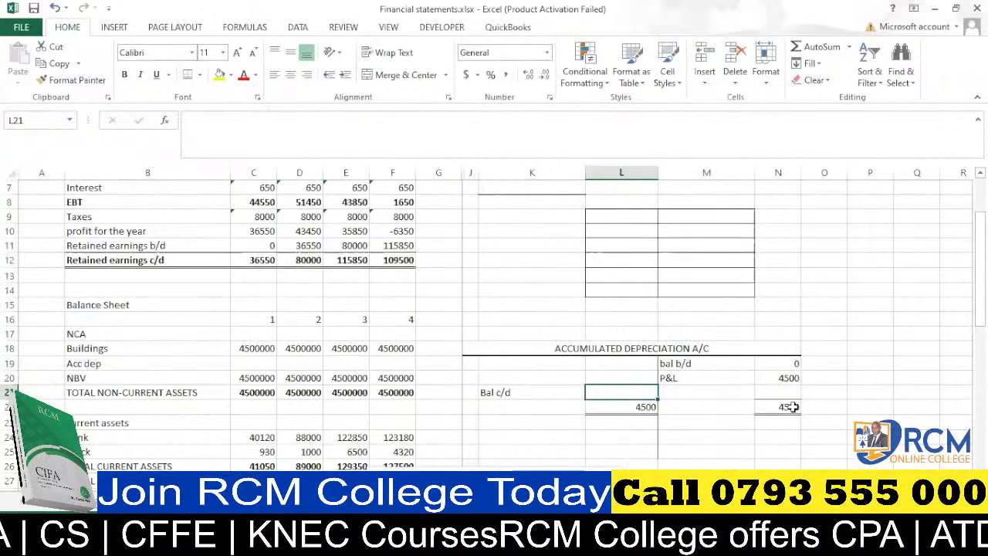
Replace the debit total in L22 with a formula linking it to the credit total, =N22
click(645, 406)
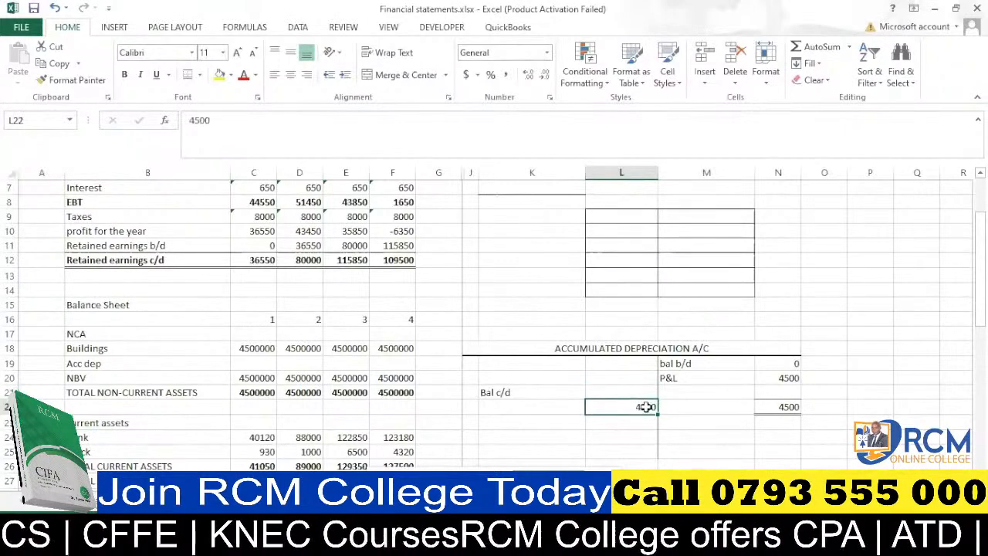
text(=)
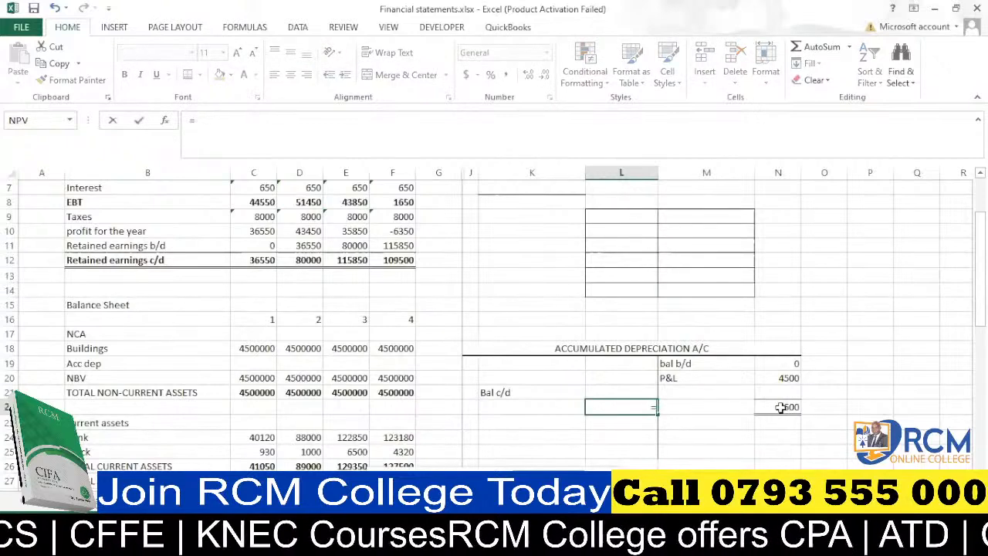
click(783, 407)
key(Return)
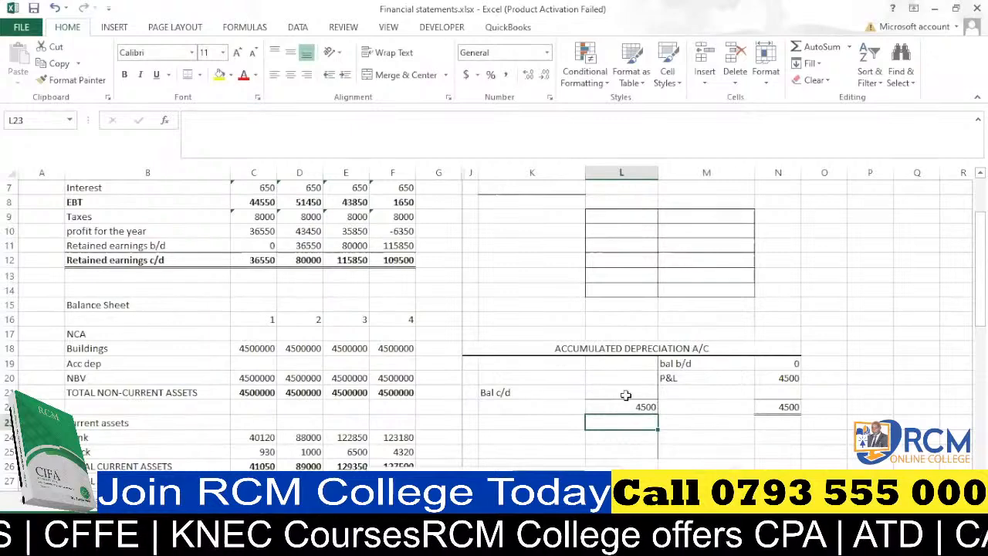
Calculate the balance carried down in L21 with the formula =N22-SUM(L19:L20)
click(641, 391)
text(=)
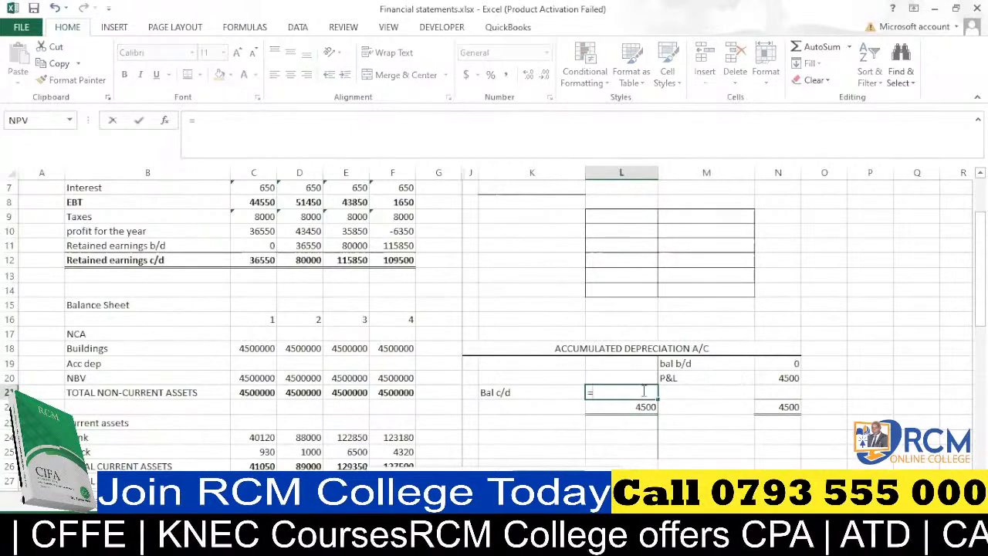
click(790, 408)
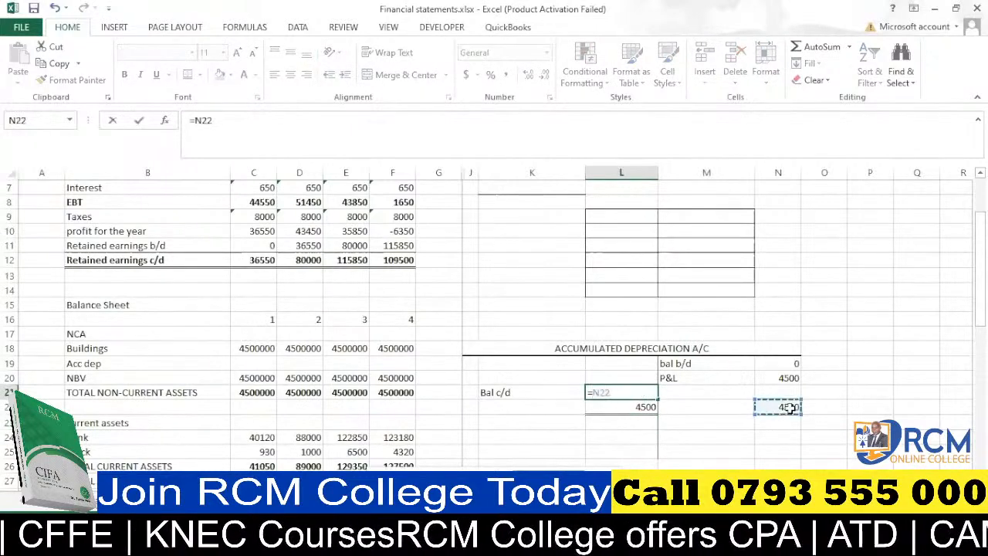
text(-)
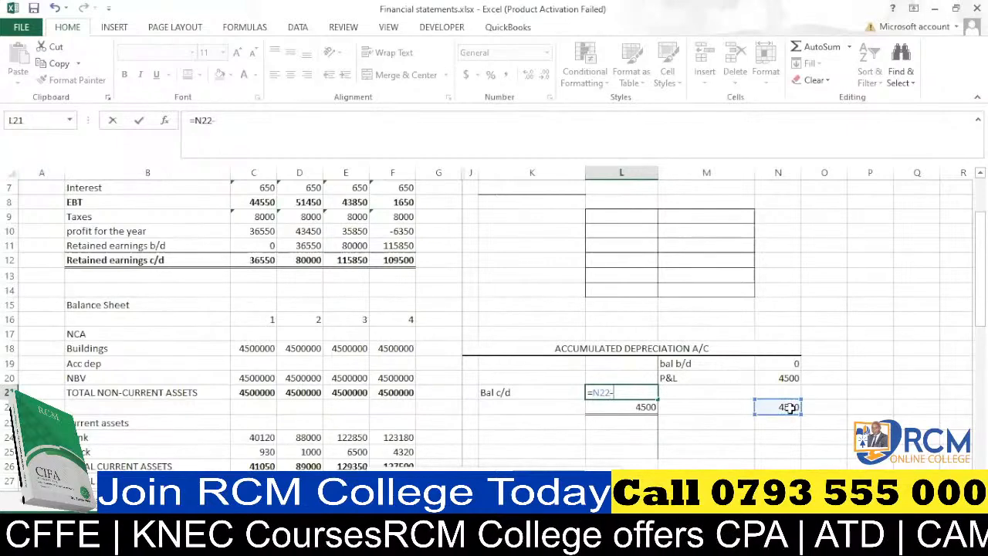
text(sum)
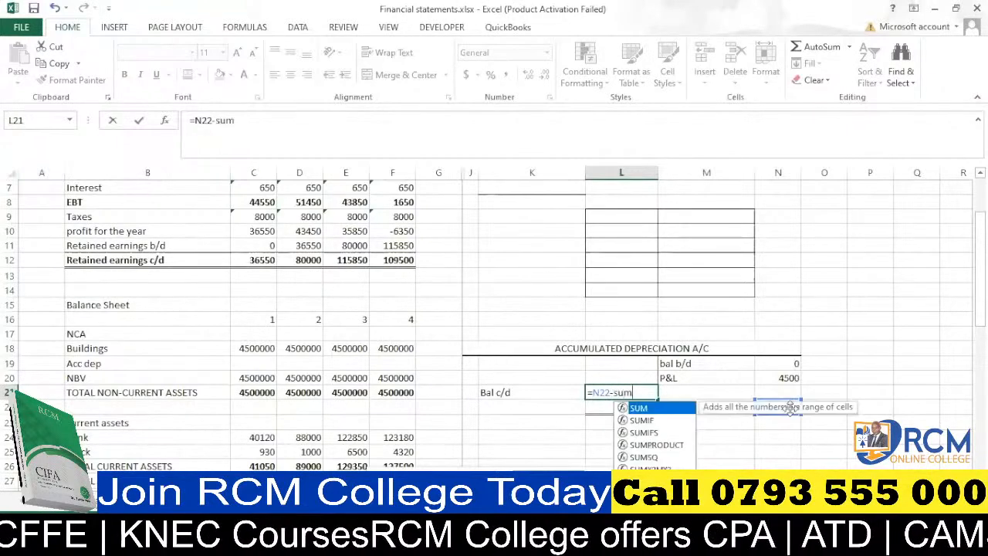
key(Tab)
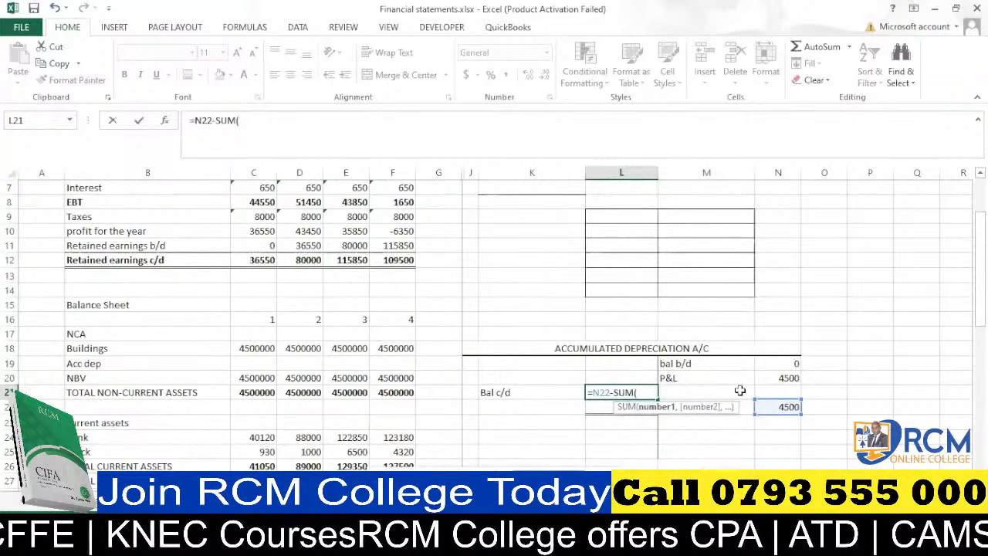
drag(644, 362, 641, 376)
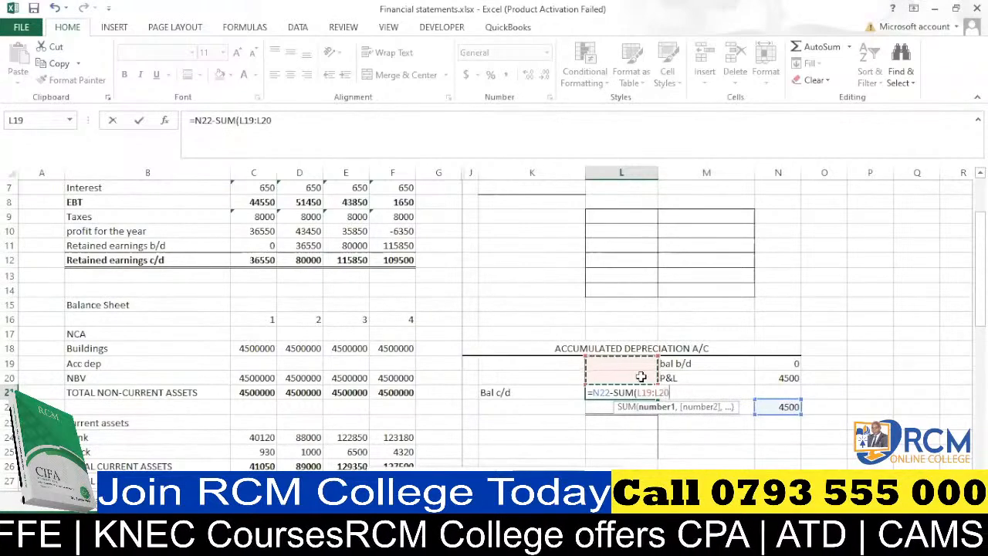
text())
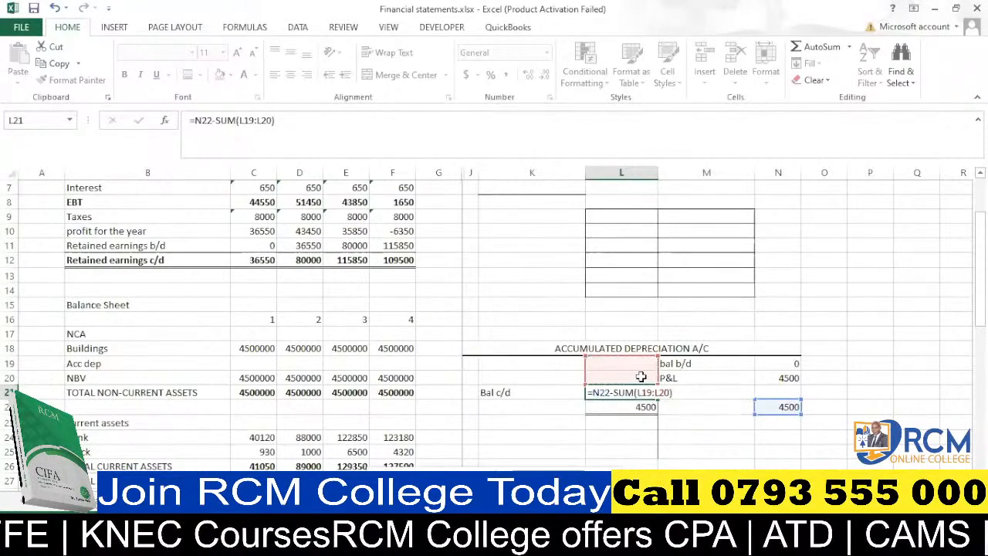
key(Return)
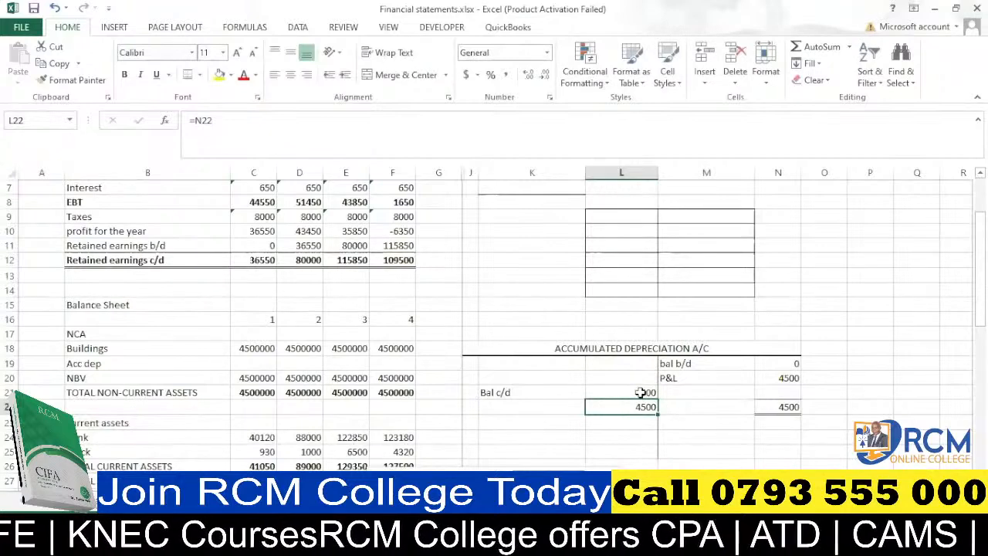
Inspect the formulas behind the Bal c/d amount in L21 and the period 1 depreciation in C5
click(641, 392)
scroll(639, 391, down, 1)
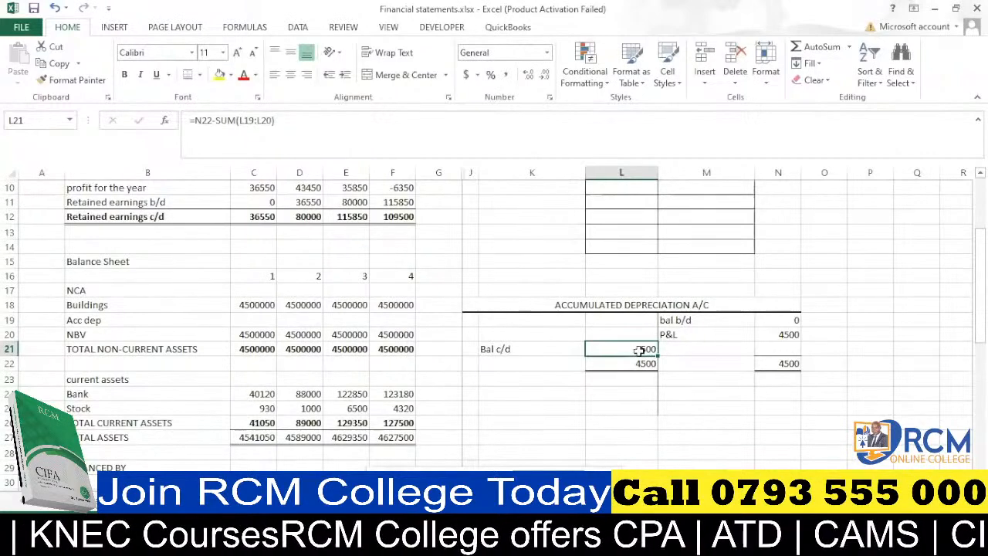
scroll(640, 349, up, 3)
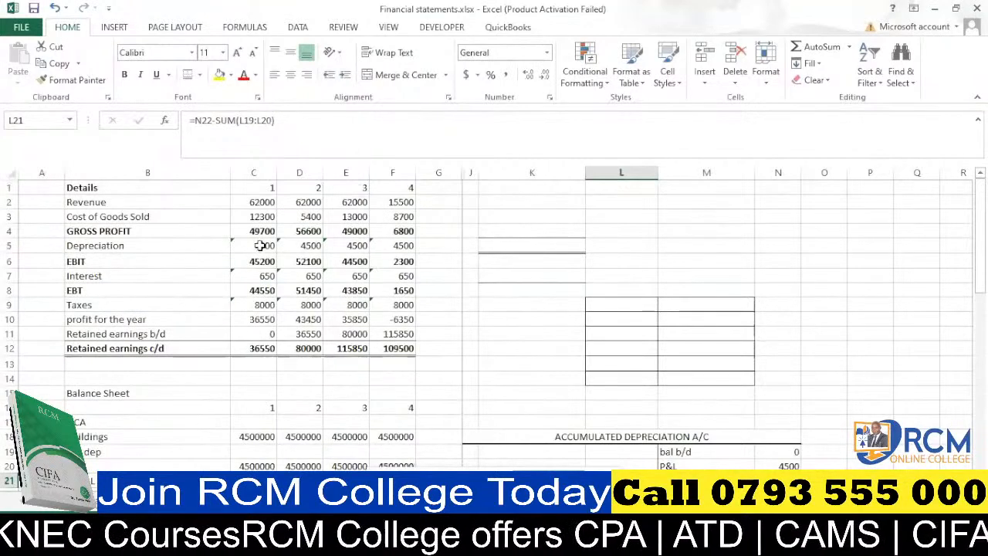
click(261, 246)
scroll(787, 420, down, 2)
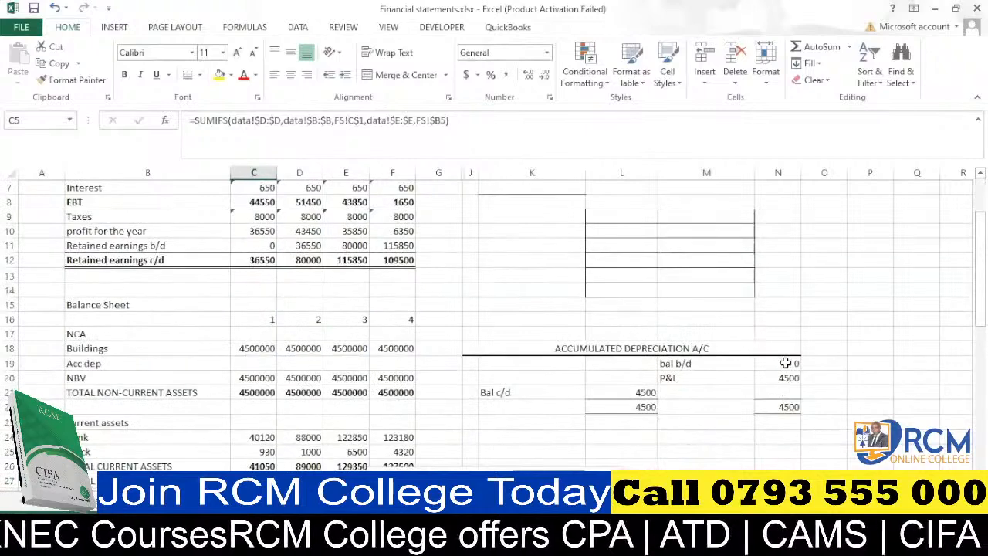
Test the account with an opening balance of 100 in N19, look over the data sheet, and restore the balance to 0
click(784, 362)
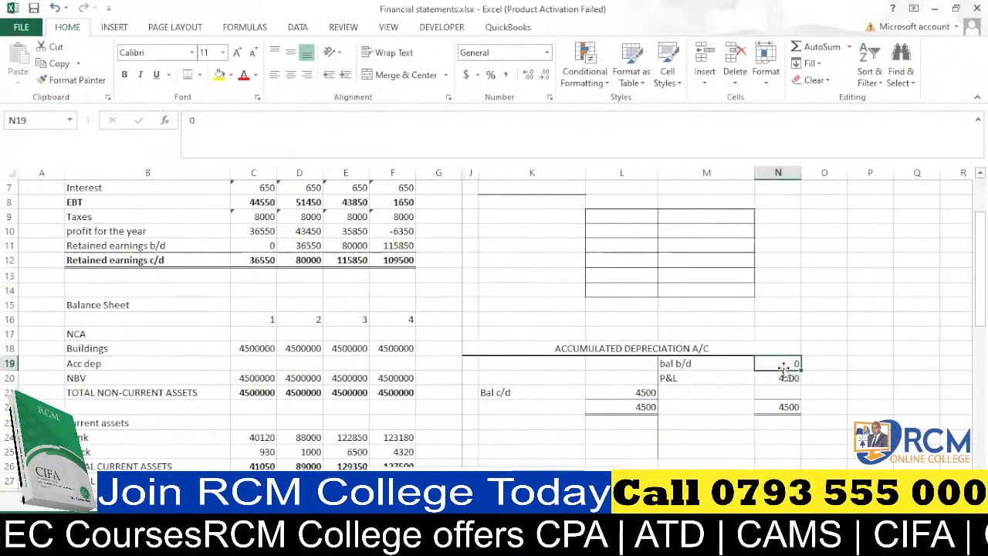
text(100)
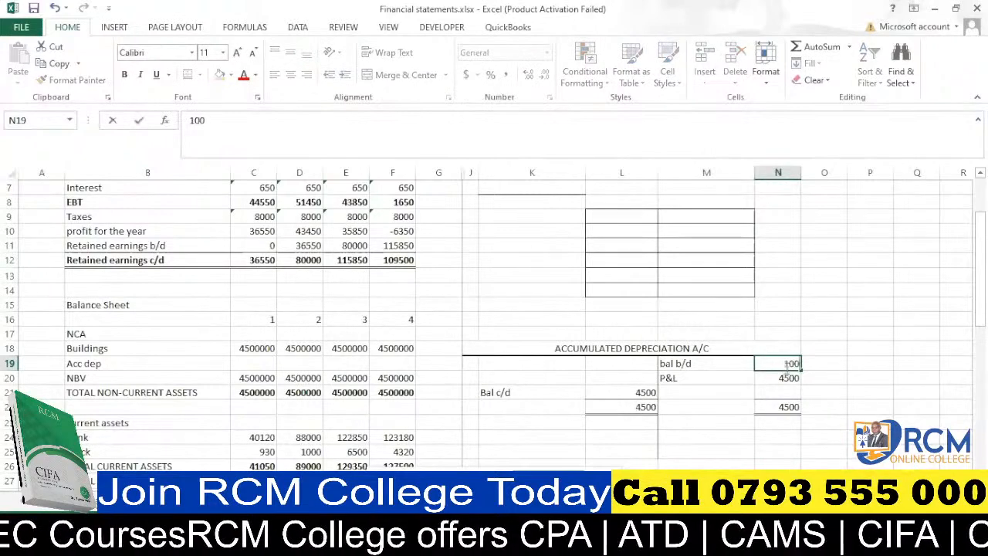
click(746, 420)
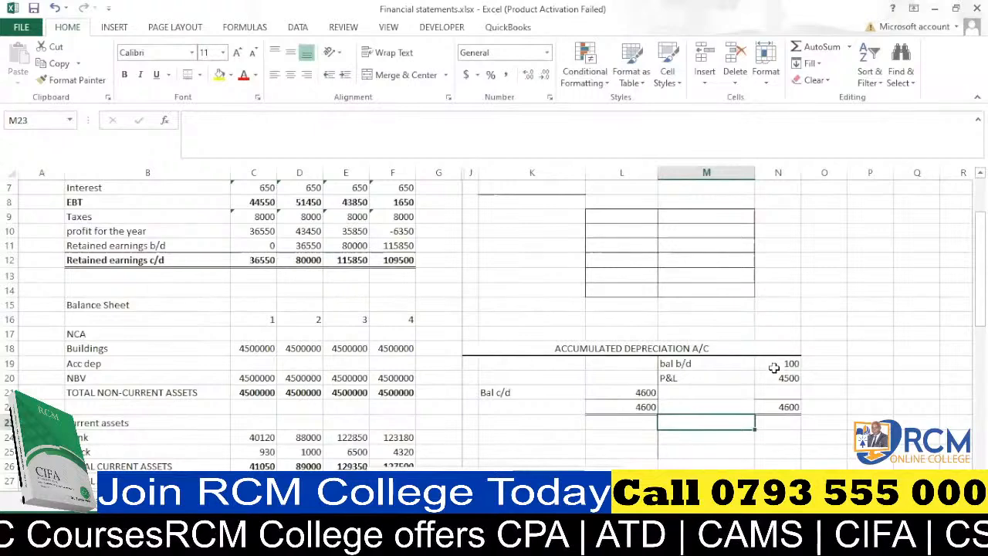
click(141, 499)
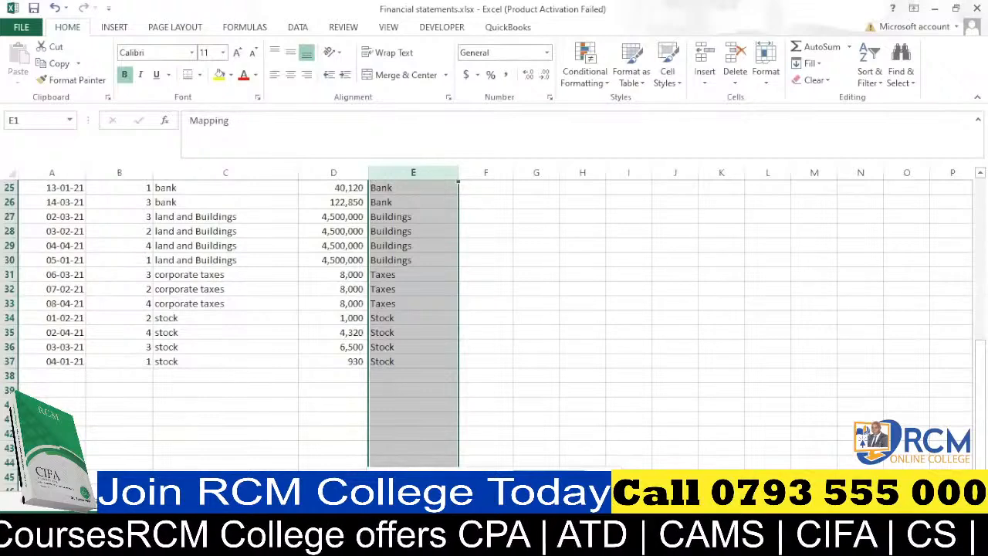
click(193, 499)
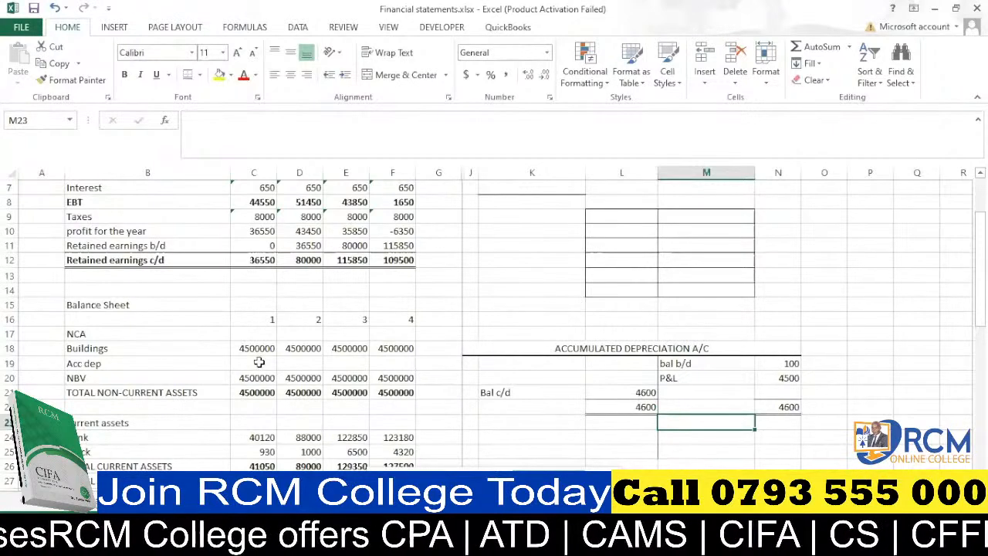
click(795, 364)
text(00)
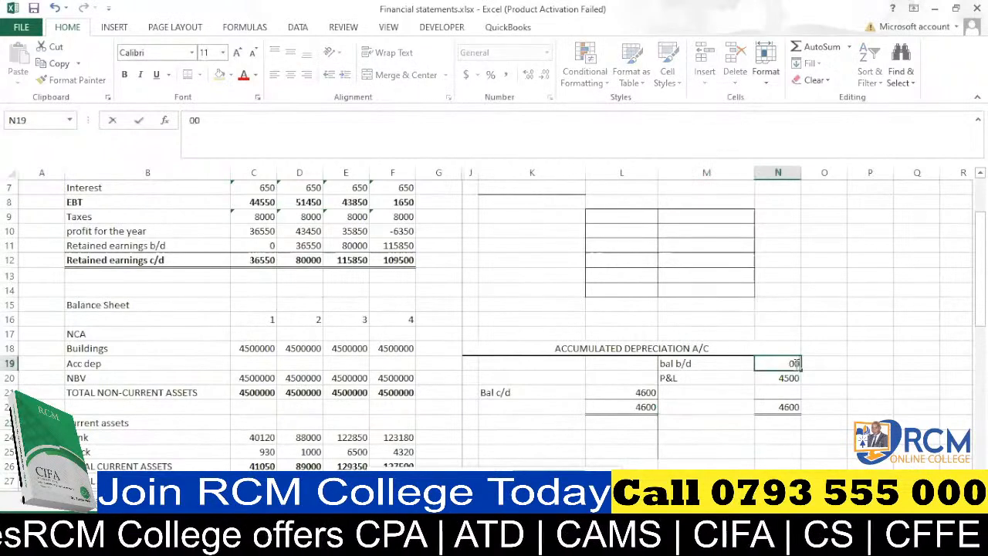
click(844, 364)
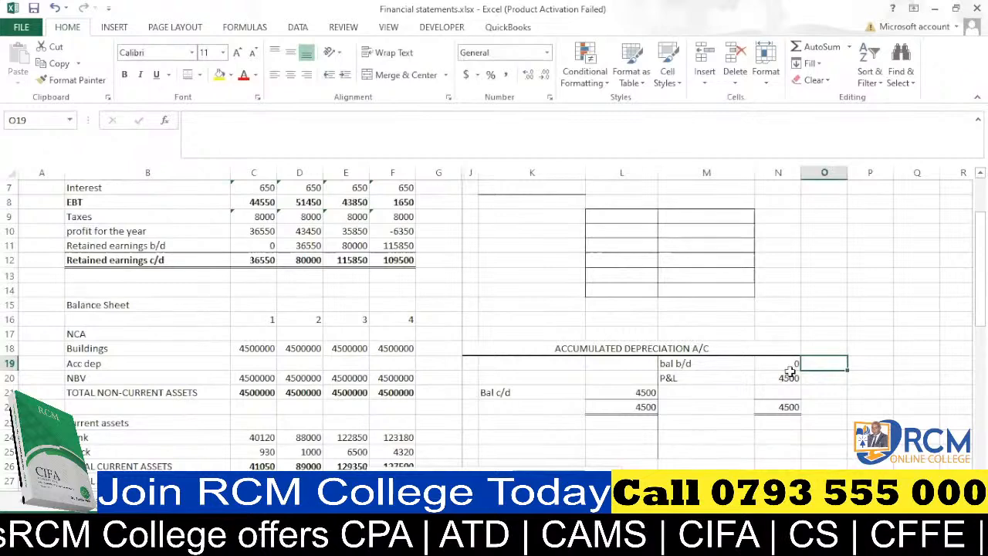
Link the period 1 Acc dep cell C19 in the balance sheet to the period 1 depreciation, =C5
click(248, 365)
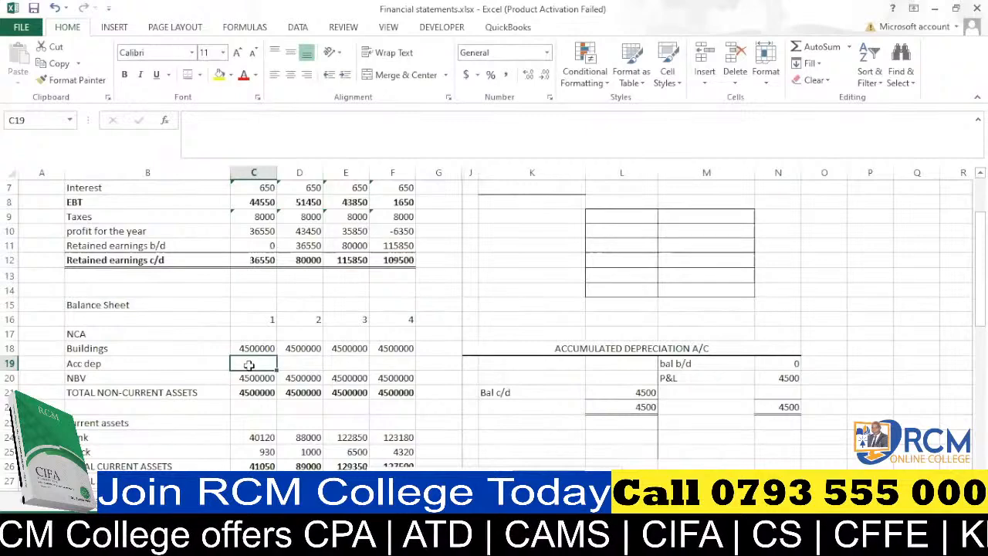
text(=)
scroll(249, 365, up, 2)
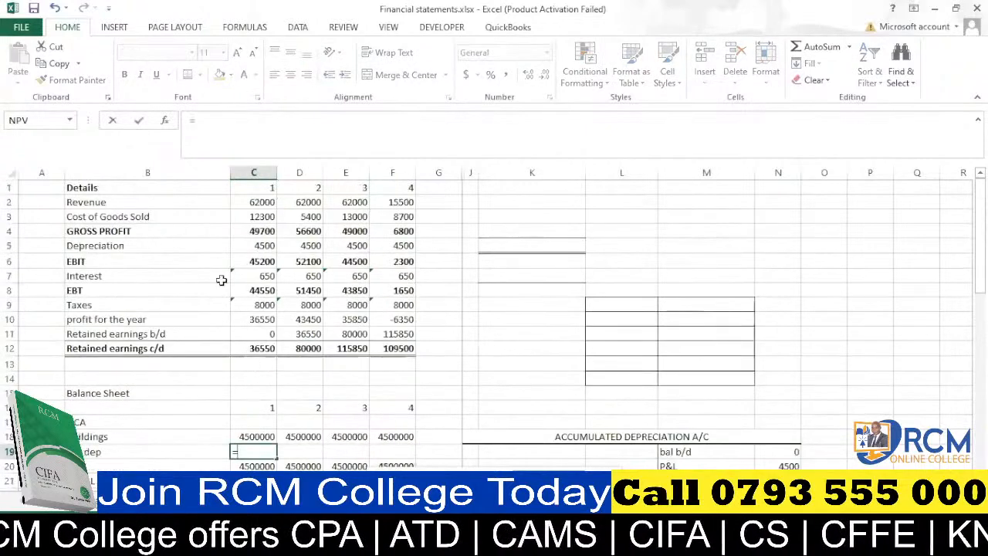
click(263, 245)
key(Return)
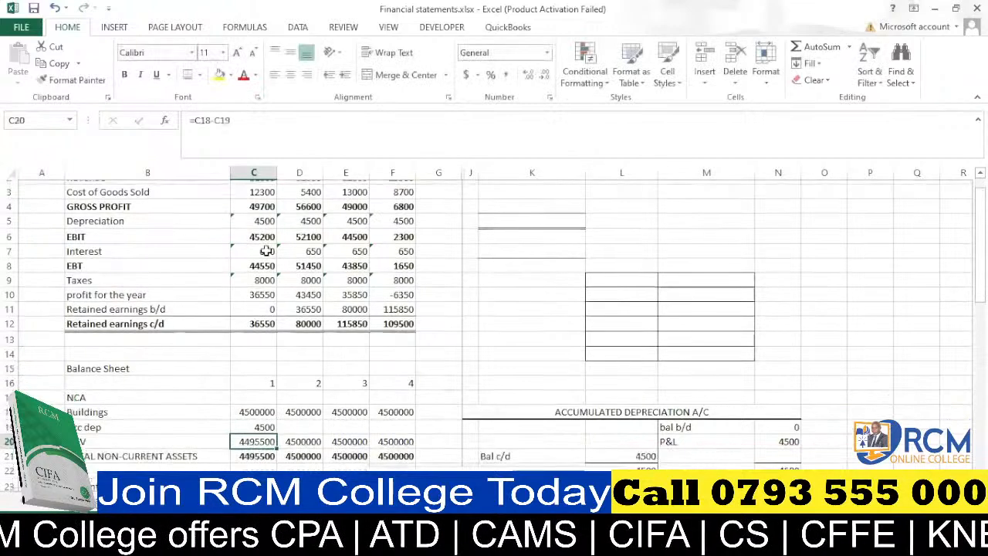
Enter the heading "feb" in L23, below the account's debit total
scroll(672, 357, down, 2)
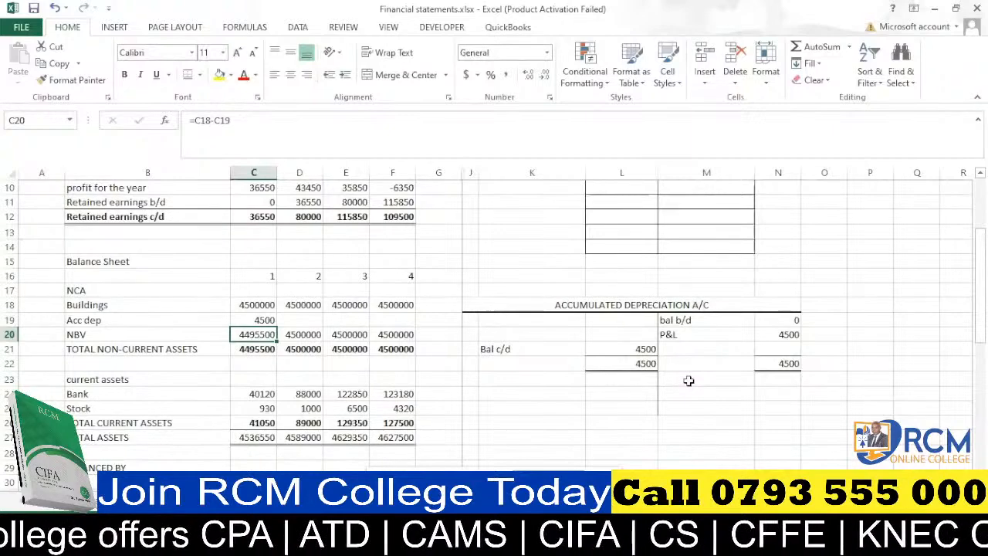
click(637, 380)
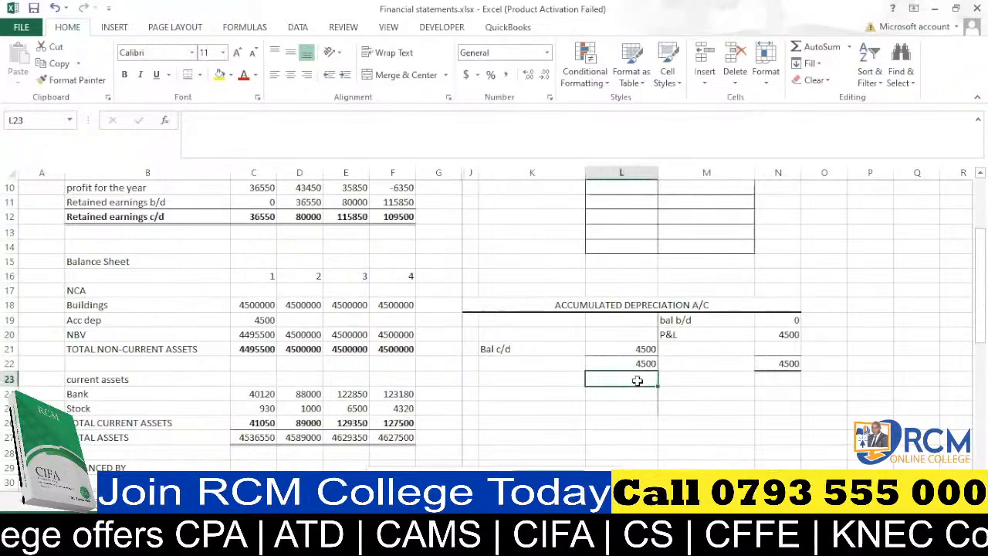
text(feb)
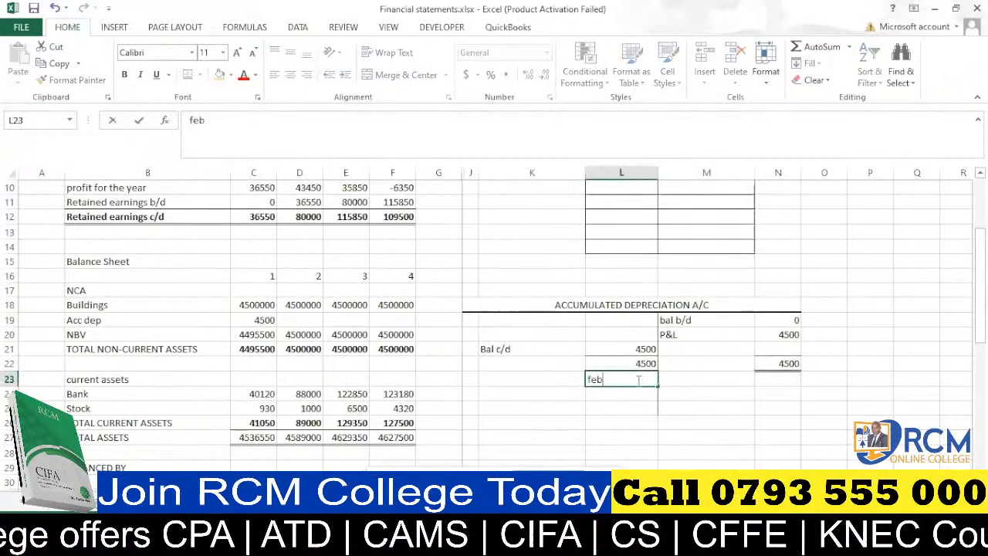
key(Return)
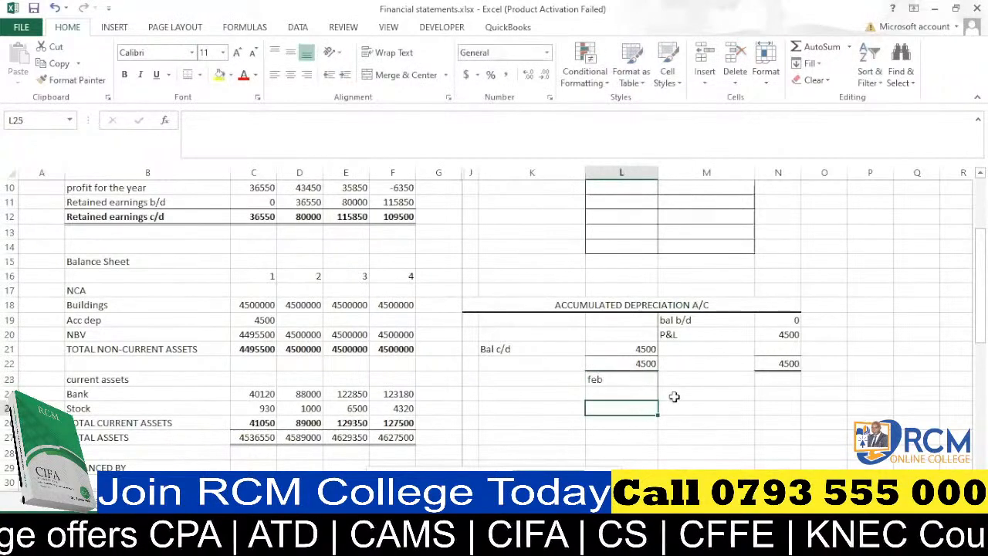
Copy the "bal b/d" entry in M19:N19 to M24:N24 for the February section
click(679, 395)
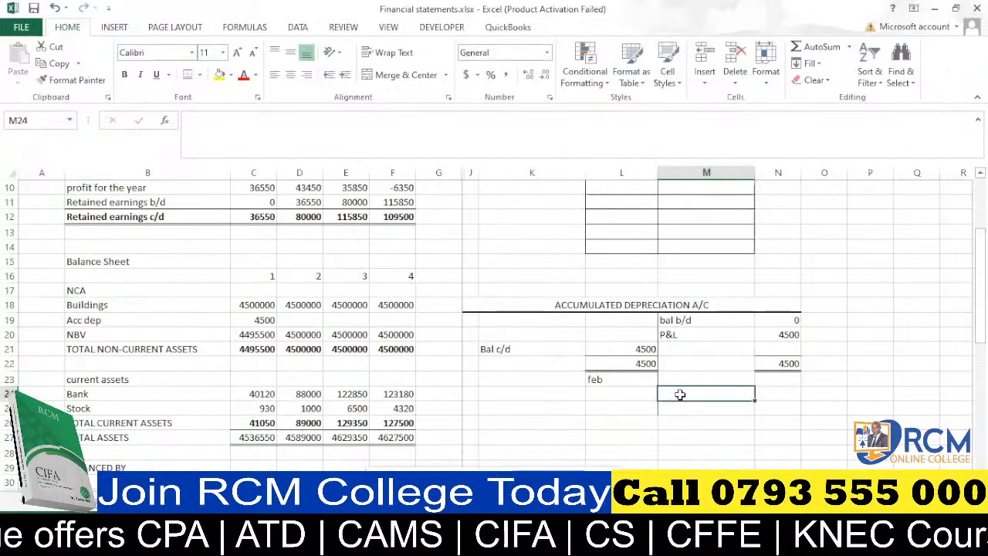
drag(698, 320, 779, 319)
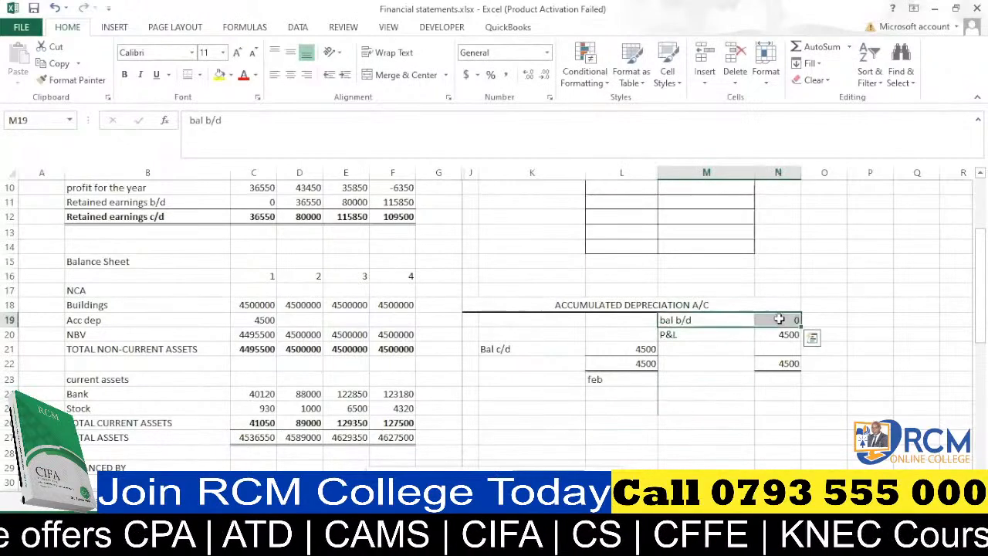
key(ctrl+c)
click(694, 379)
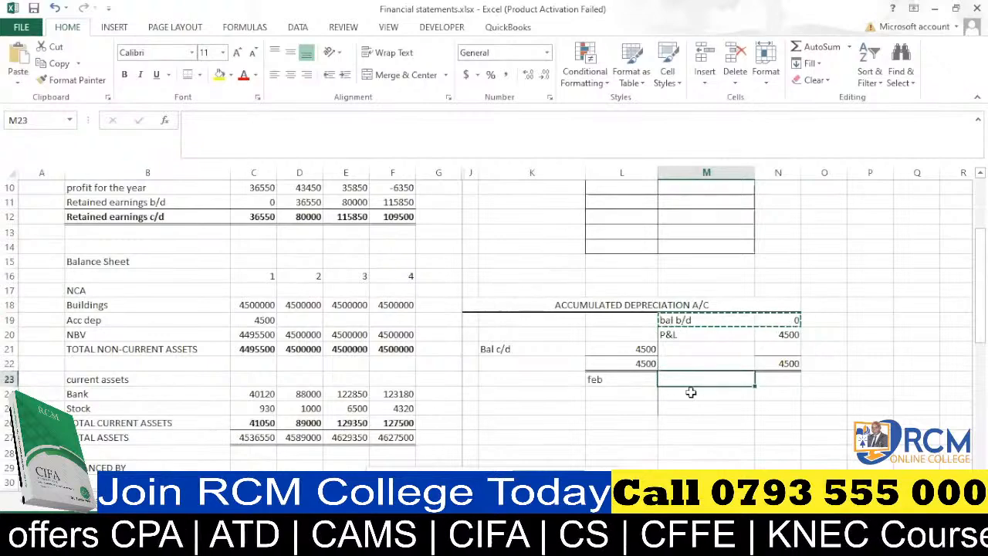
click(690, 392)
key(ctrl+v)
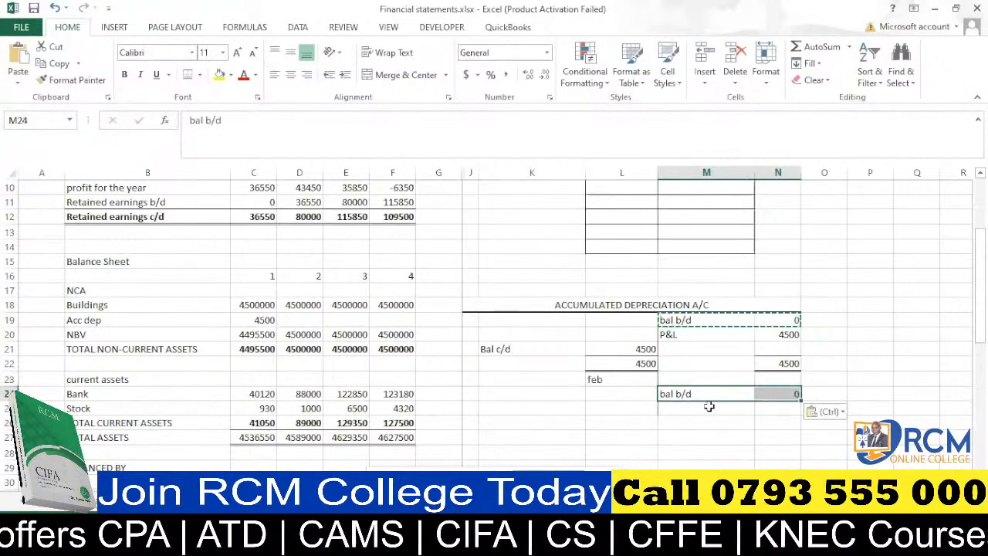
Set the February balance brought down in N24 to 4500
click(781, 394)
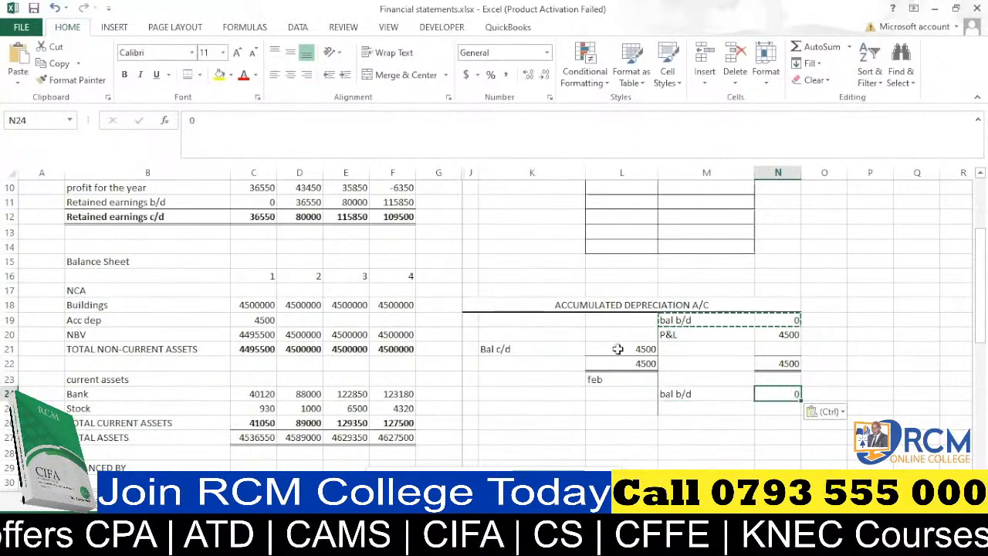
text(54)
key(BackSpace)
key(BackSpace)
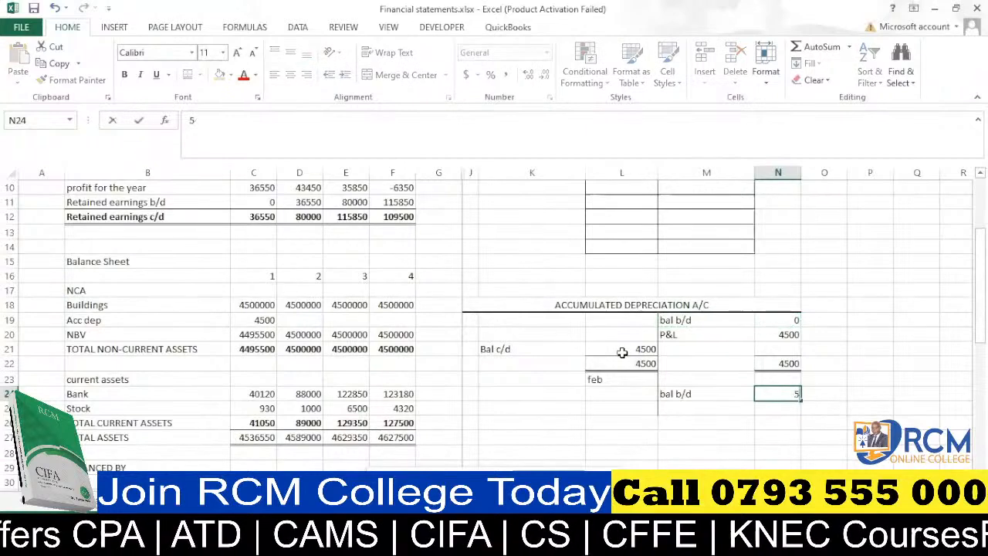
text(4500)
Add the February depreciation charge to the account's credit side, with "P&L" in M25 and 4500 in N25
click(716, 409)
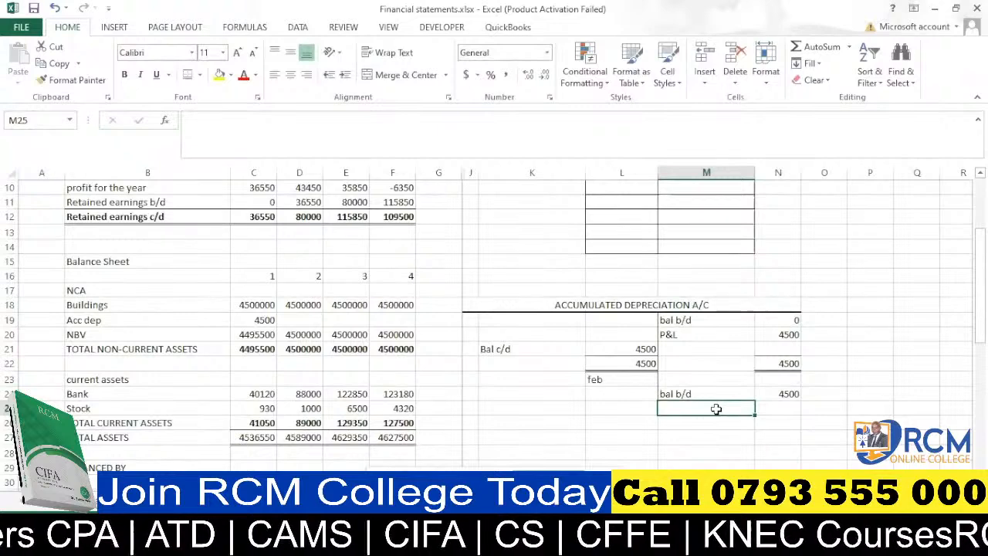
text(P&L)
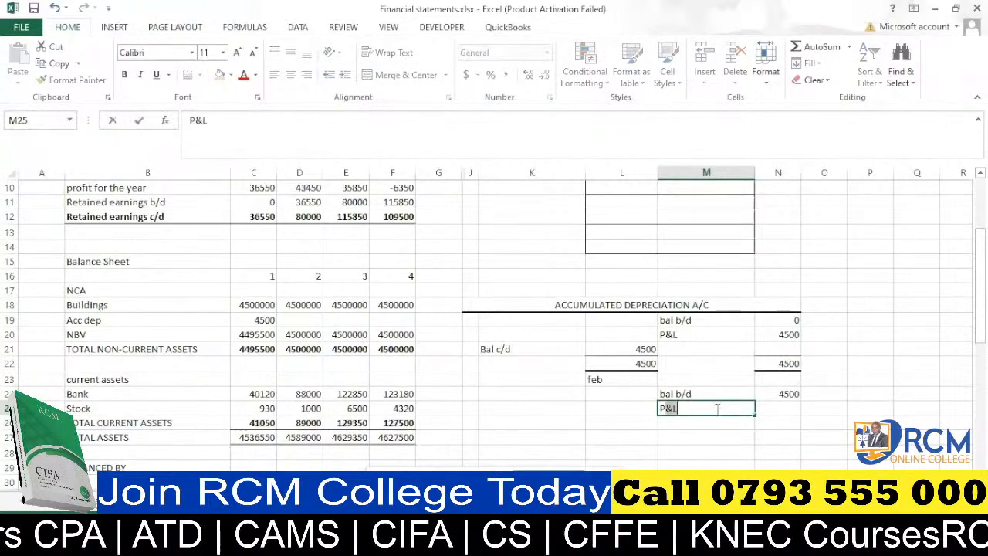
click(772, 409)
scroll(756, 407, up, 3)
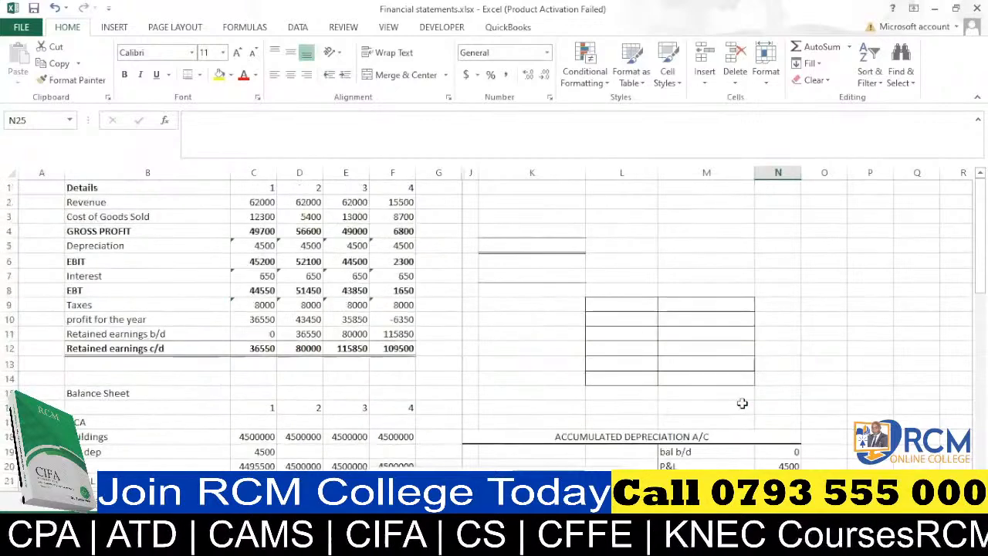
scroll(748, 403, down, 3)
scroll(674, 356, up, 3)
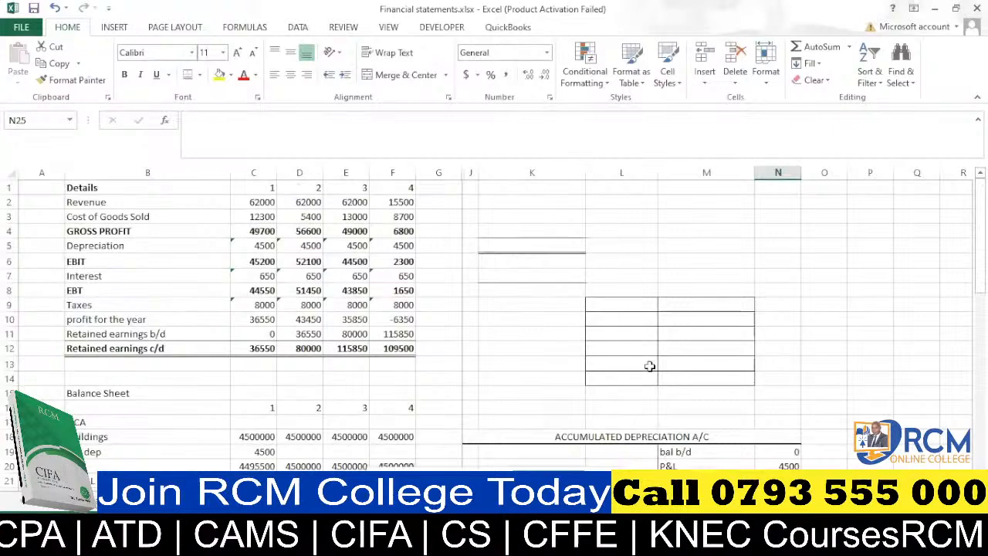
click(309, 245)
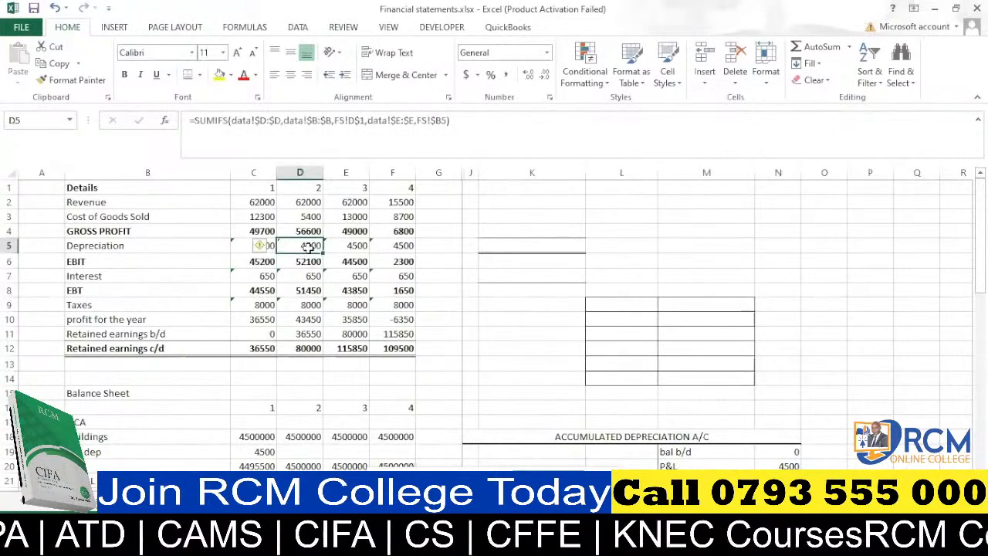
key(Down)
scroll(819, 412, down, 3)
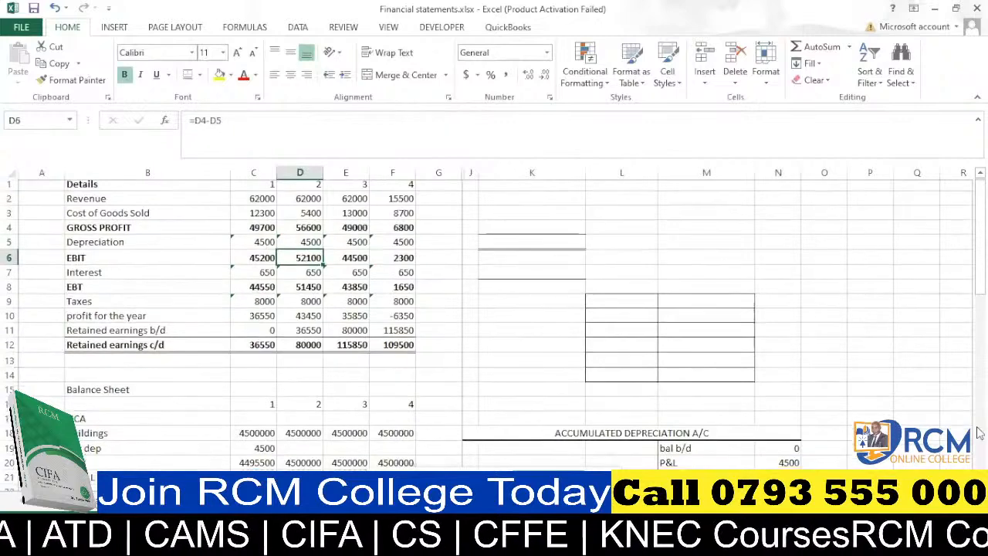
click(782, 408)
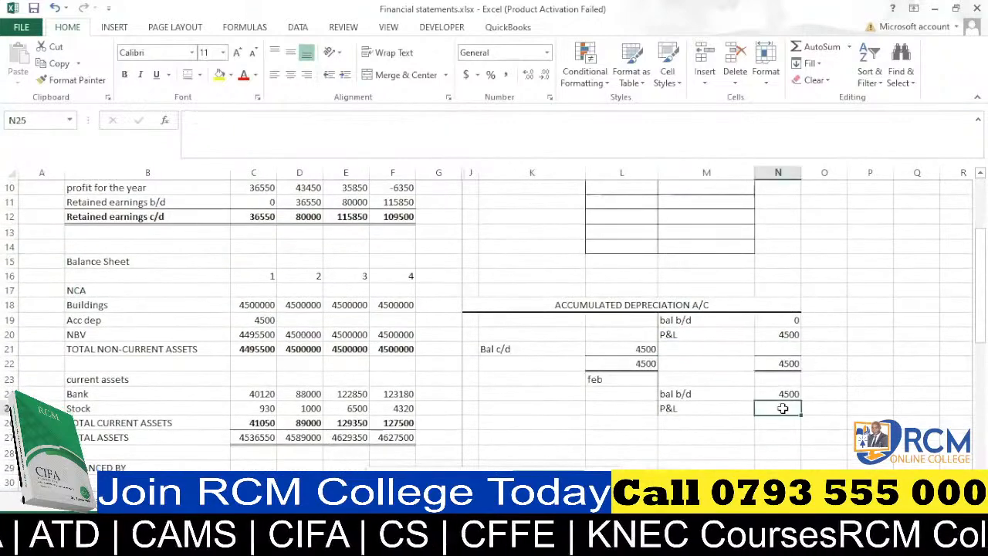
text(45)
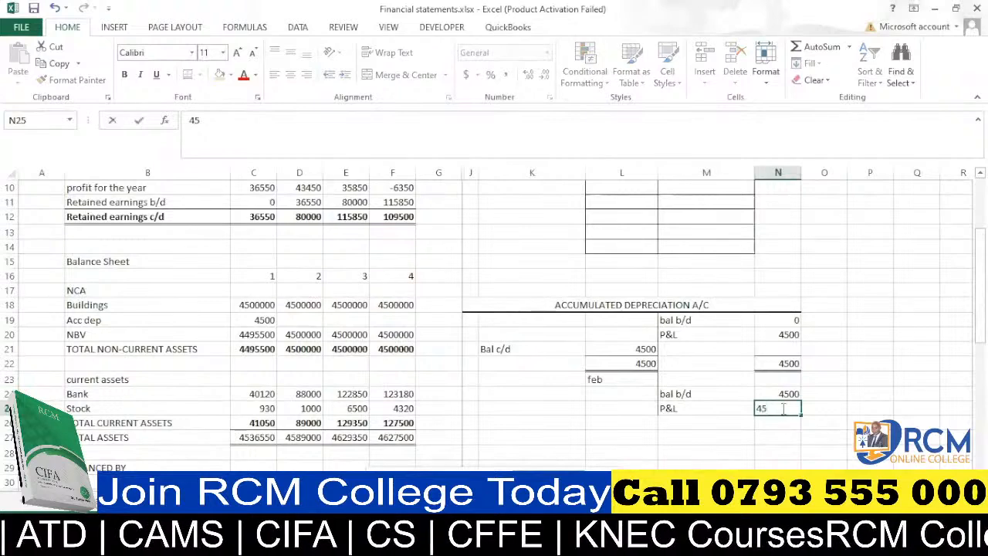
text(00)
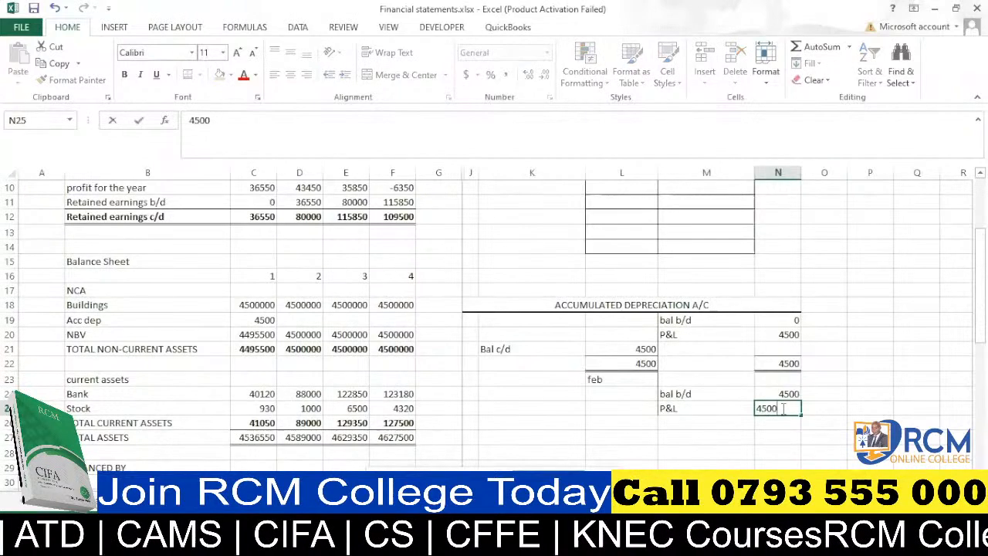
key(Return)
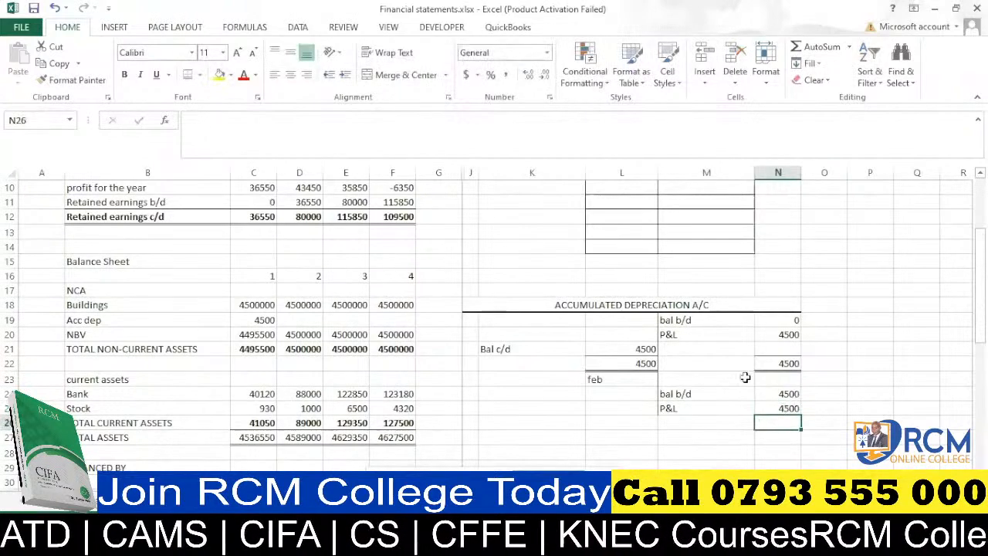
Apply a top and double bottom border to the February total cells N26 and L26
click(187, 75)
click(633, 421)
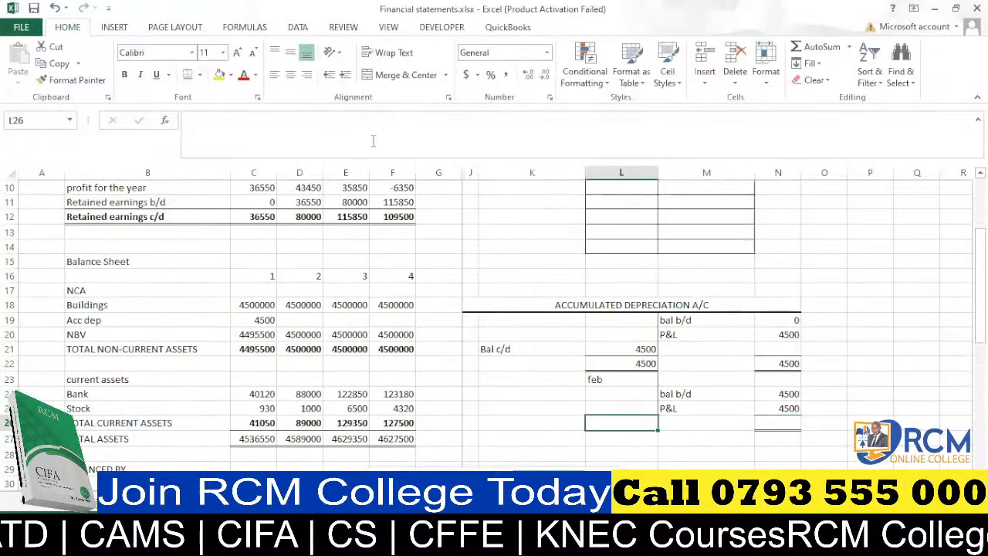
click(185, 76)
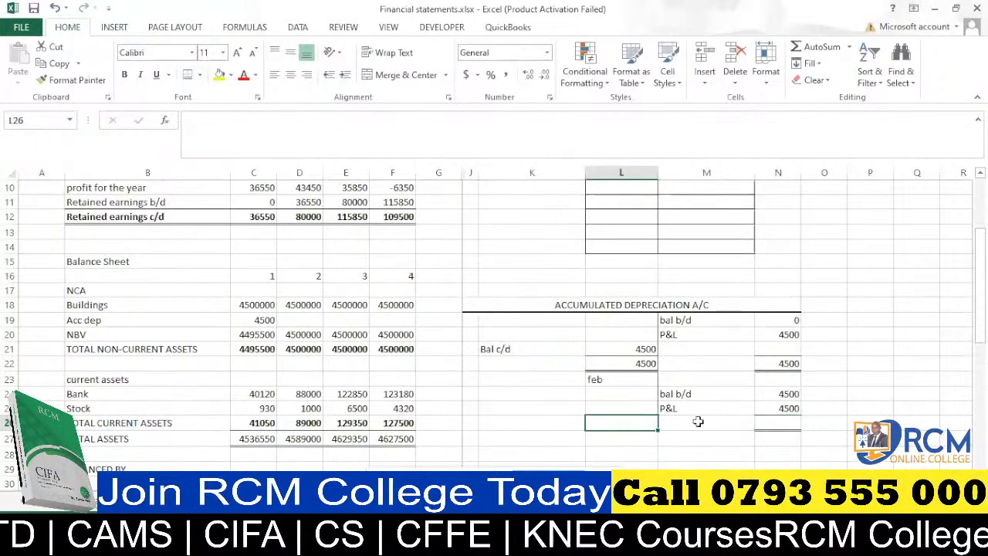
click(699, 450)
Enter the February credit total 9000 in N26
click(778, 421)
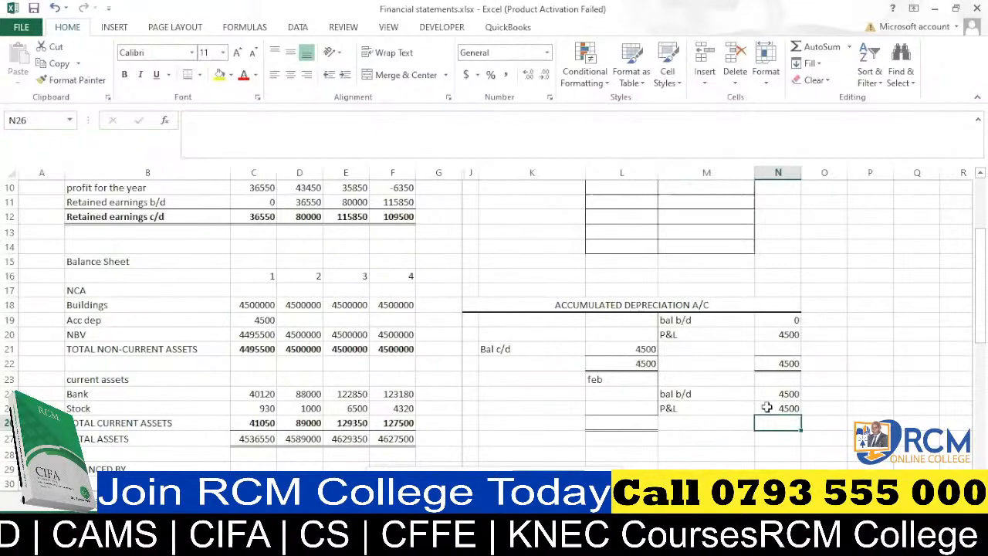
text(9000)
key(Return)
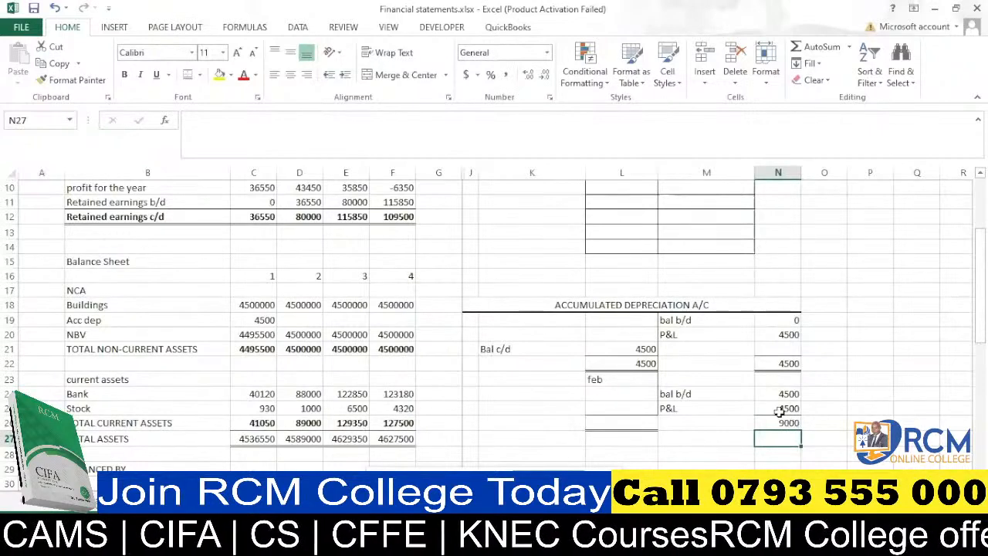
Copy the "Bal c/d" entry in K21:L21 to K25:L25 for the February section
click(575, 408)
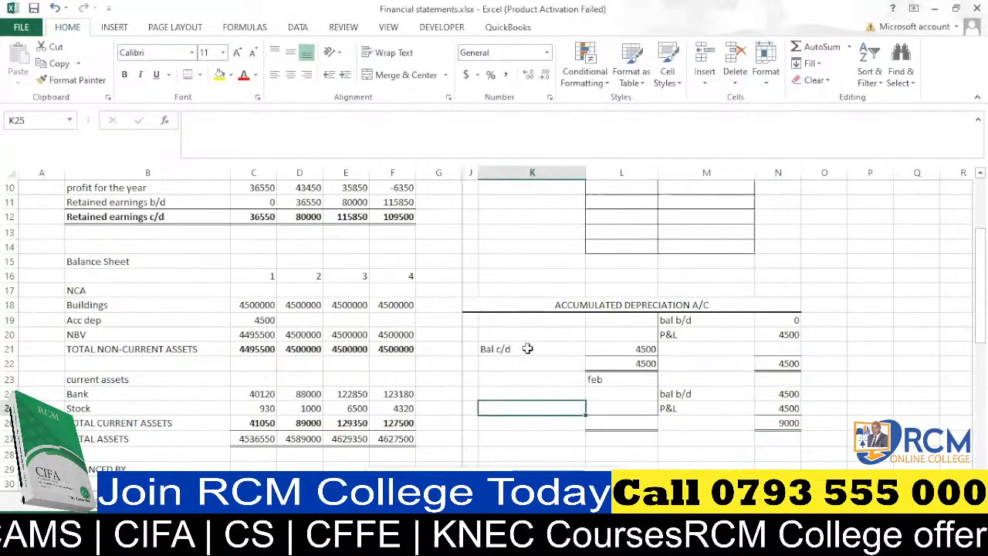
drag(527, 349, 605, 349)
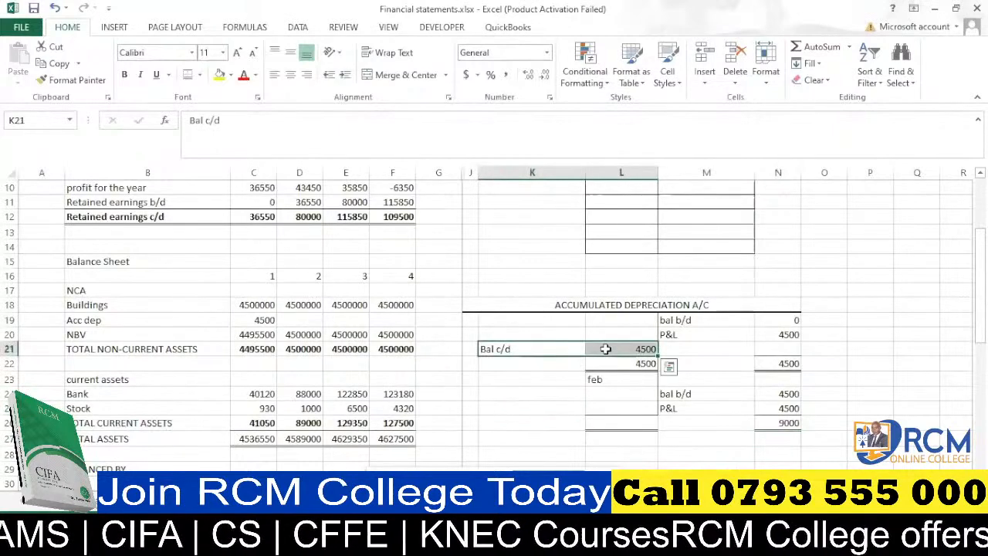
key(ctrl+c)
click(524, 405)
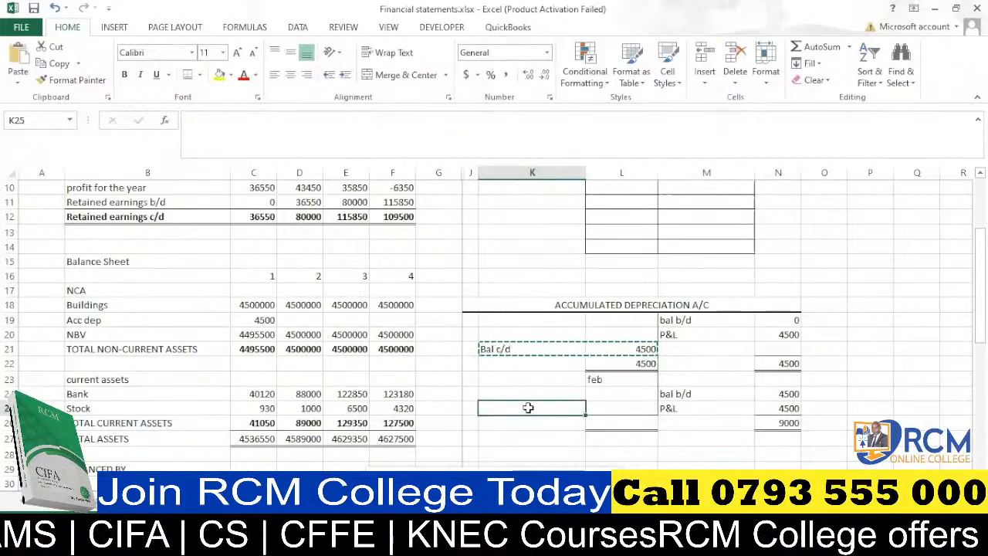
key(ctrl+v)
Link the February debit total in L26 to the credit total with =N26
click(634, 423)
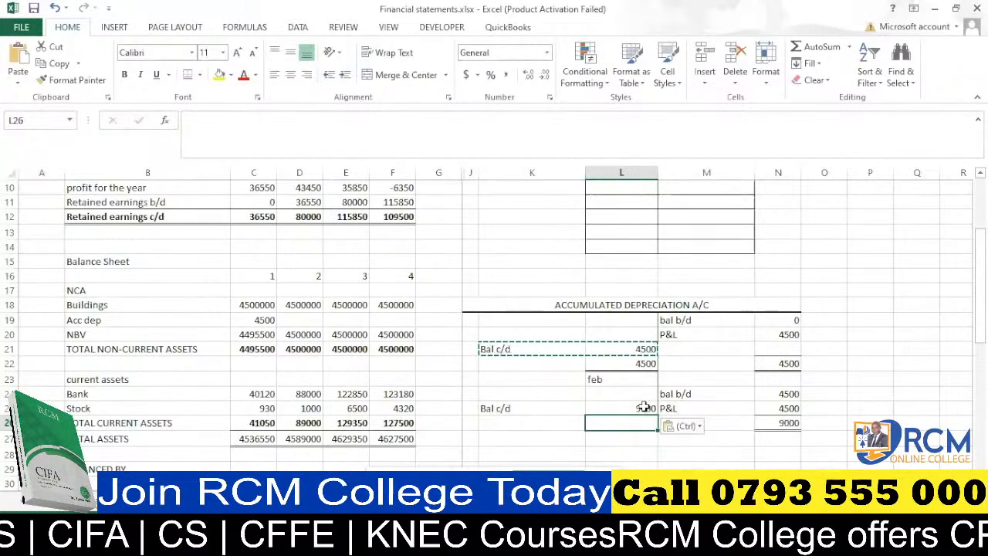
text(=)
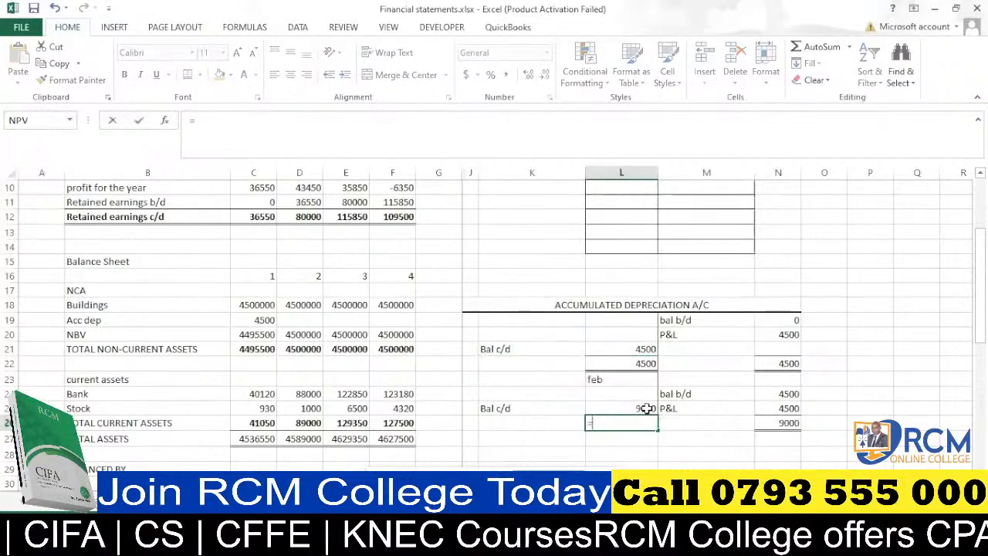
click(781, 422)
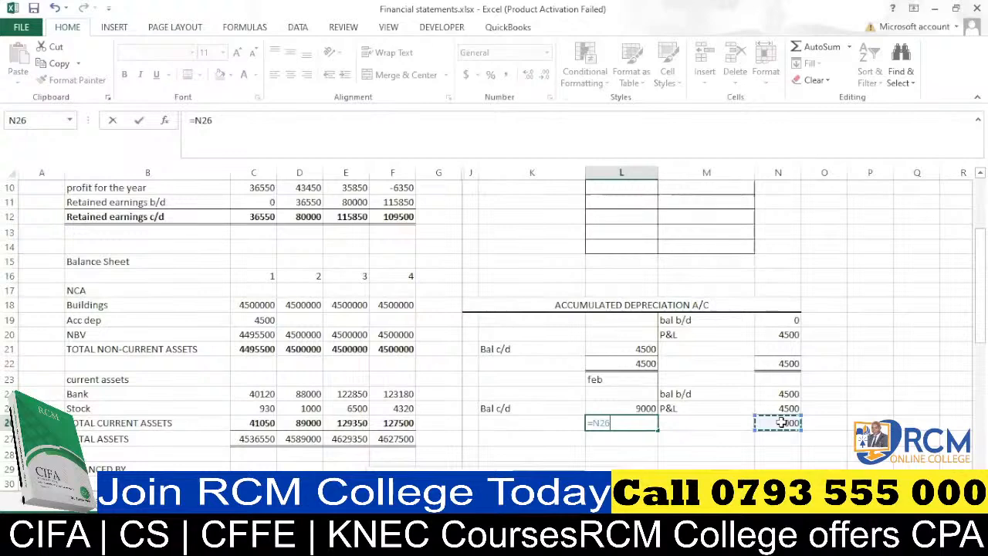
key(Return)
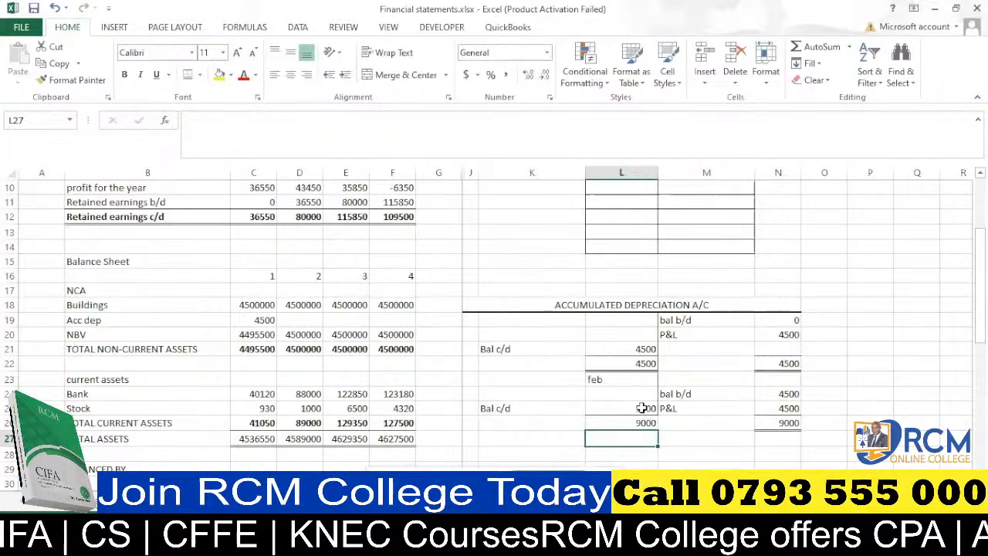
Calculate the period 2 Acc dep in D19 as the previous balance plus the period's depreciation, =C19+D5
scroll(642, 408, down, 1)
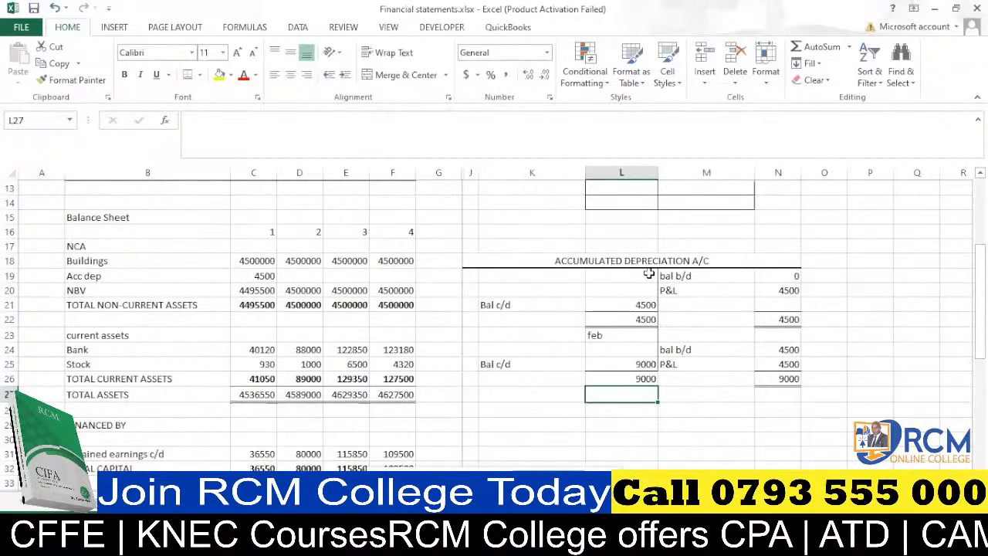
scroll(304, 255, up, 1)
click(304, 320)
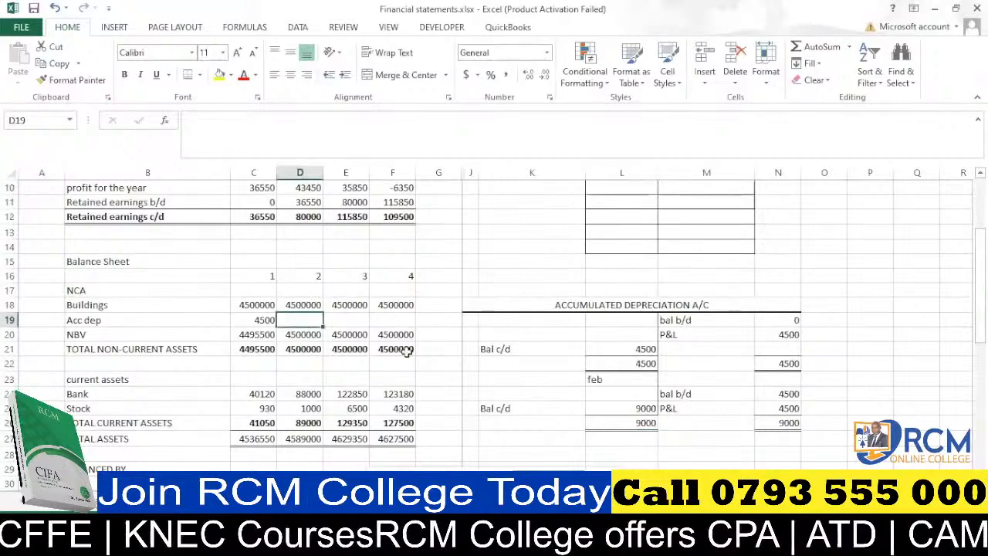
text(=)
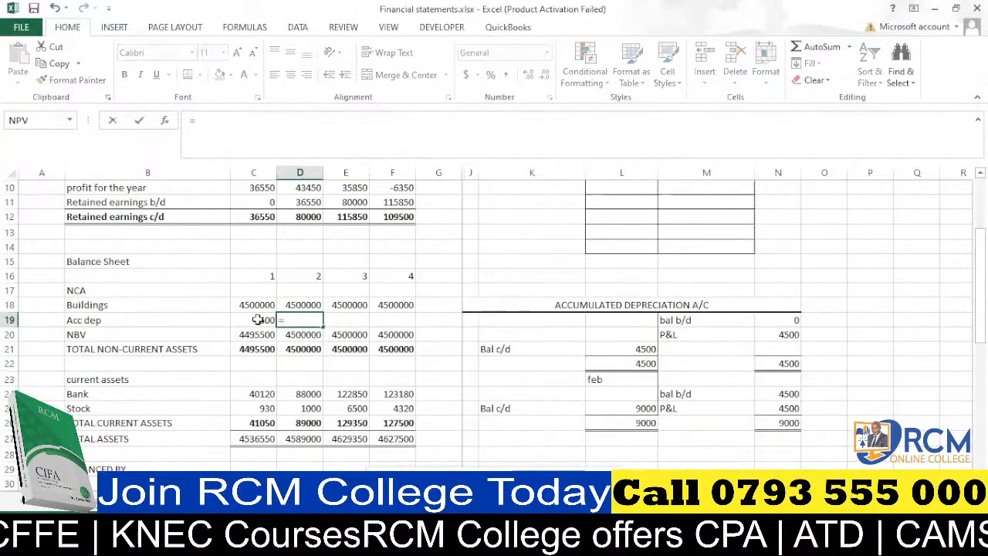
click(260, 320)
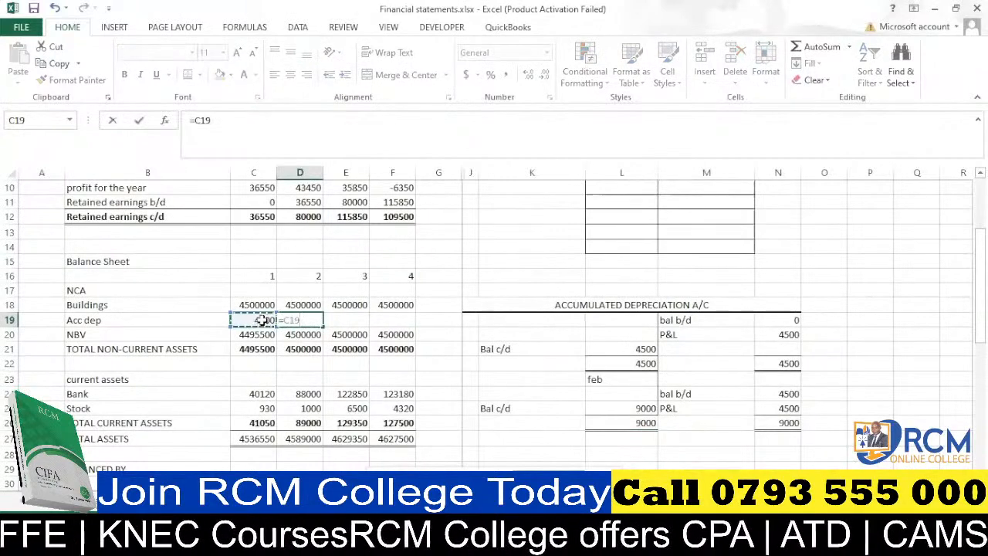
text(+)
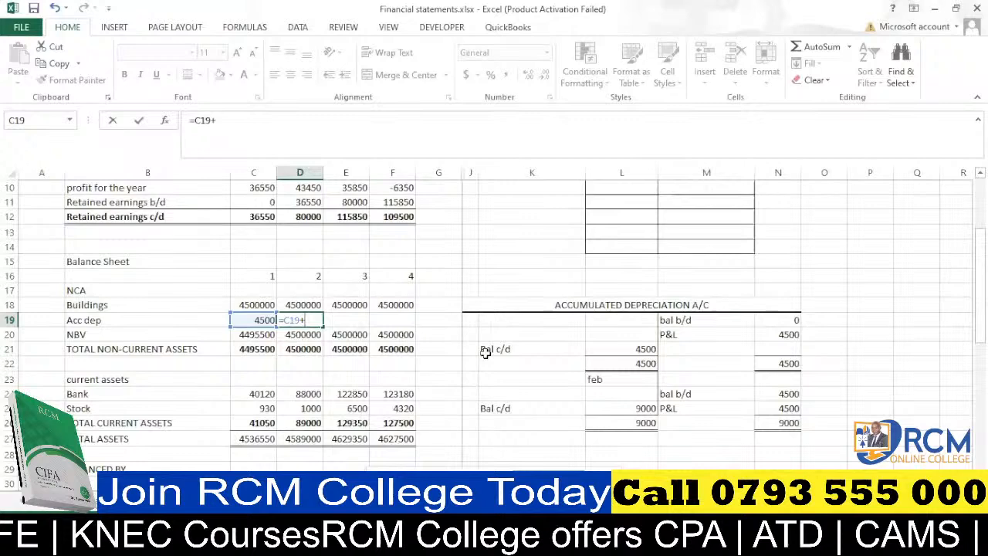
scroll(485, 352, up, 2)
click(306, 201)
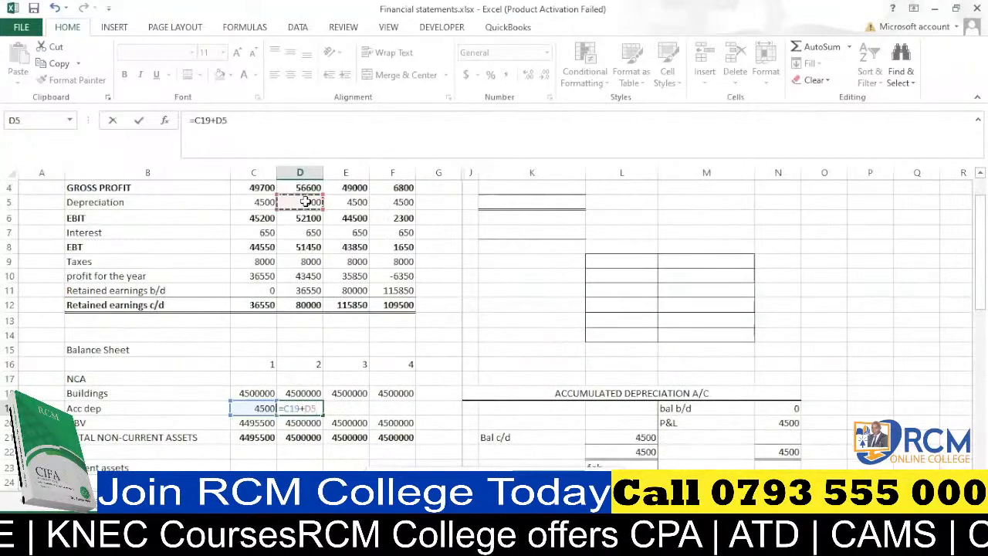
key(Return)
Fill the Acc dep formula from D19 across to F19 for periods 3 and 4
scroll(314, 226, down, 2)
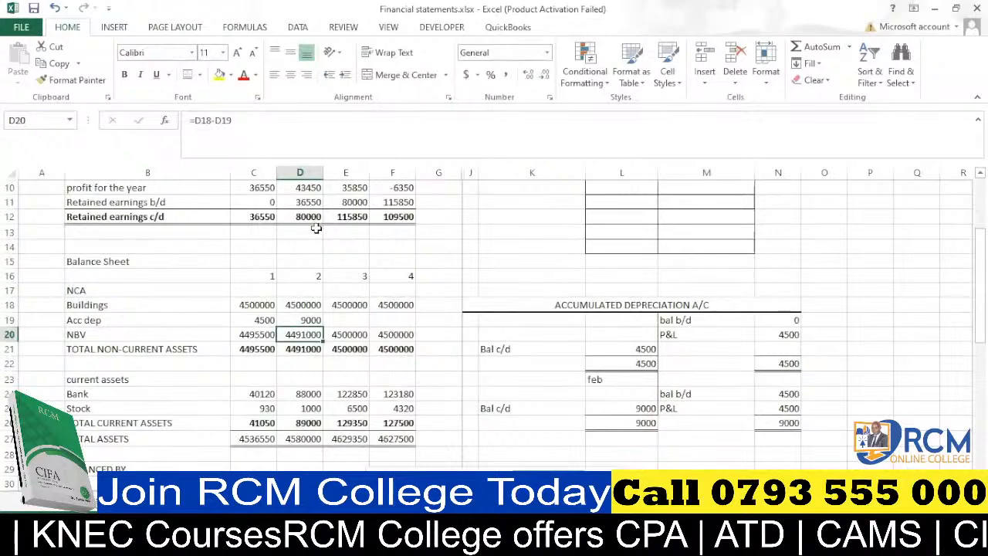
click(305, 319)
drag(323, 327, 400, 327)
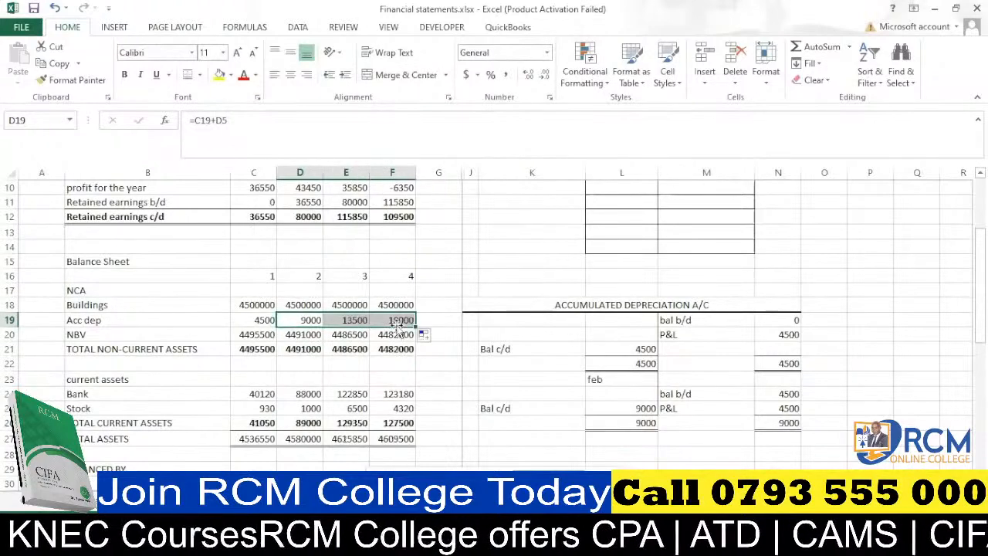
Start the March section of the depreciation account with "mar" in L27 and an opening balance of 9000 in N27
scroll(654, 428, down, 2)
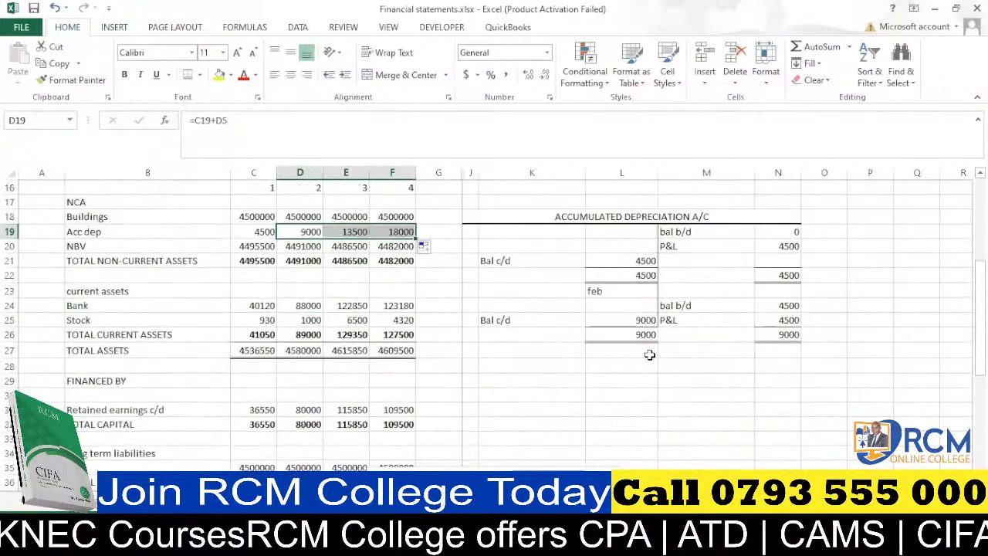
click(650, 355)
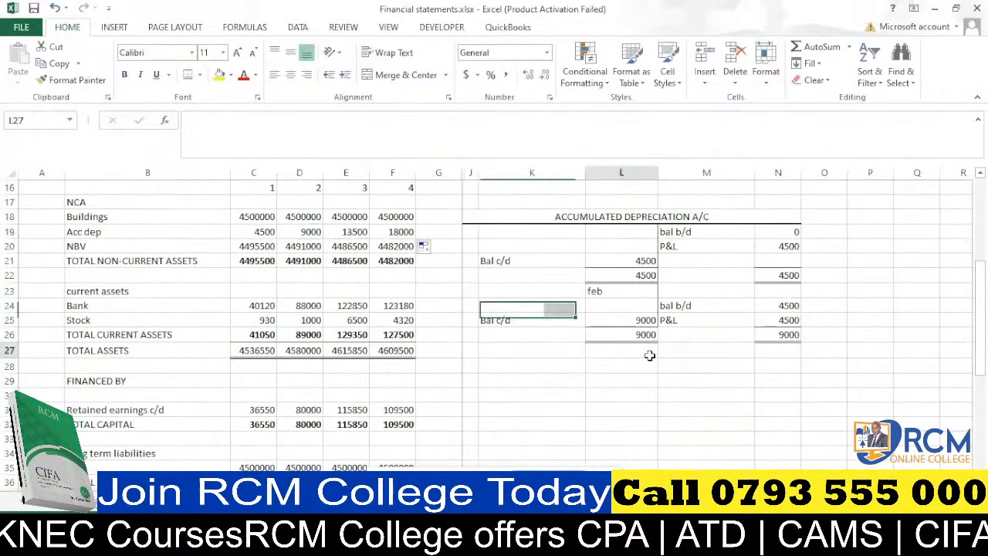
text(mar)
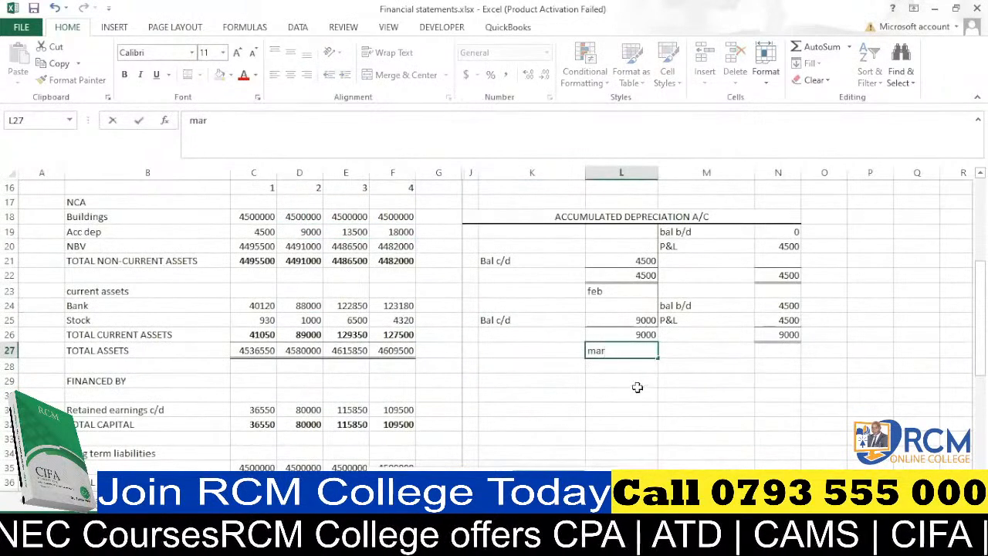
click(637, 385)
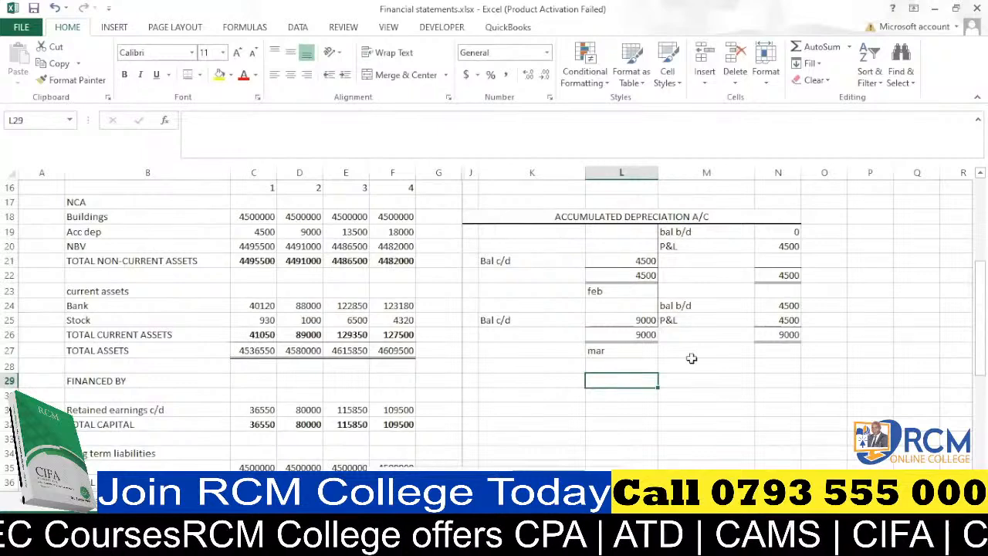
click(774, 351)
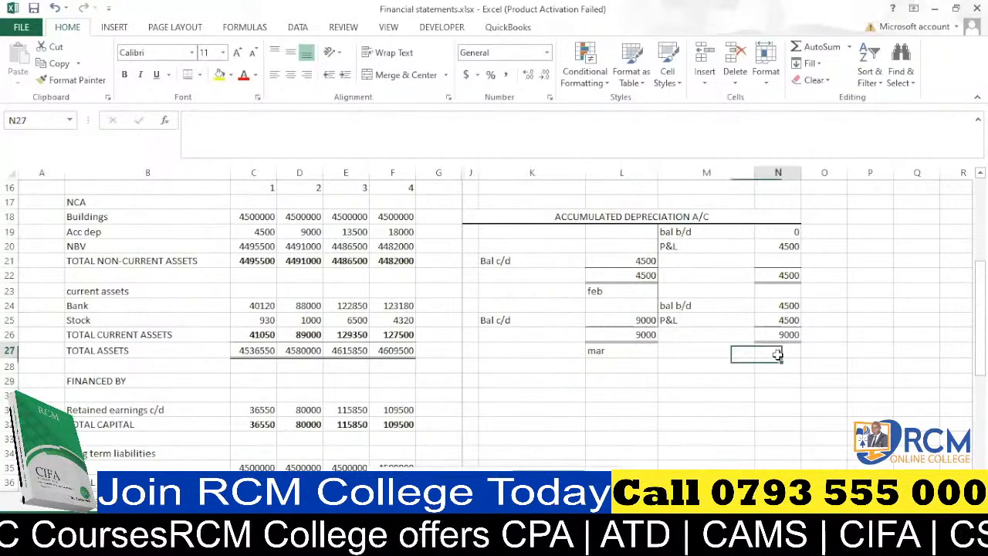
text(9000)
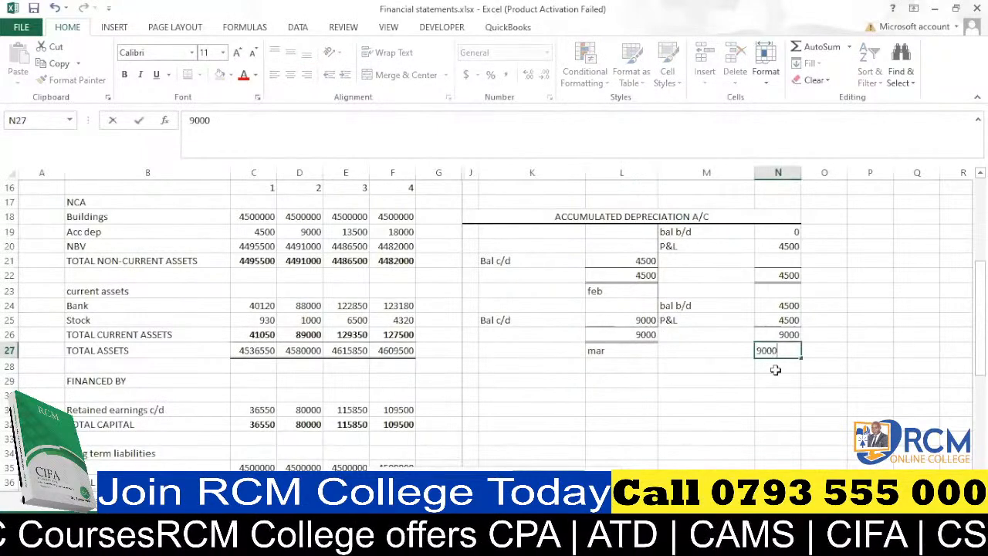
click(775, 370)
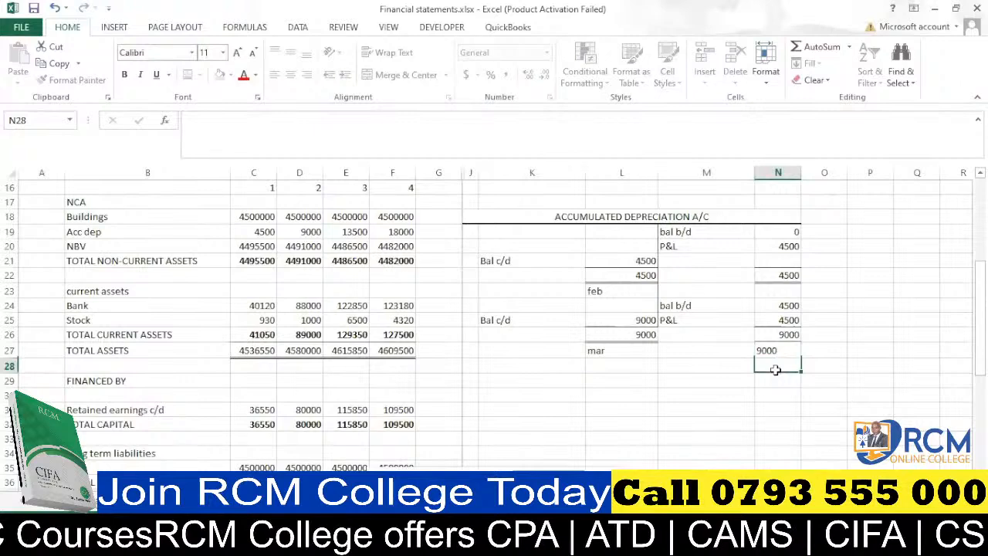
Copy the P&L entry in M20:N20 to M28:N28 for the March section
drag(675, 246, 774, 245)
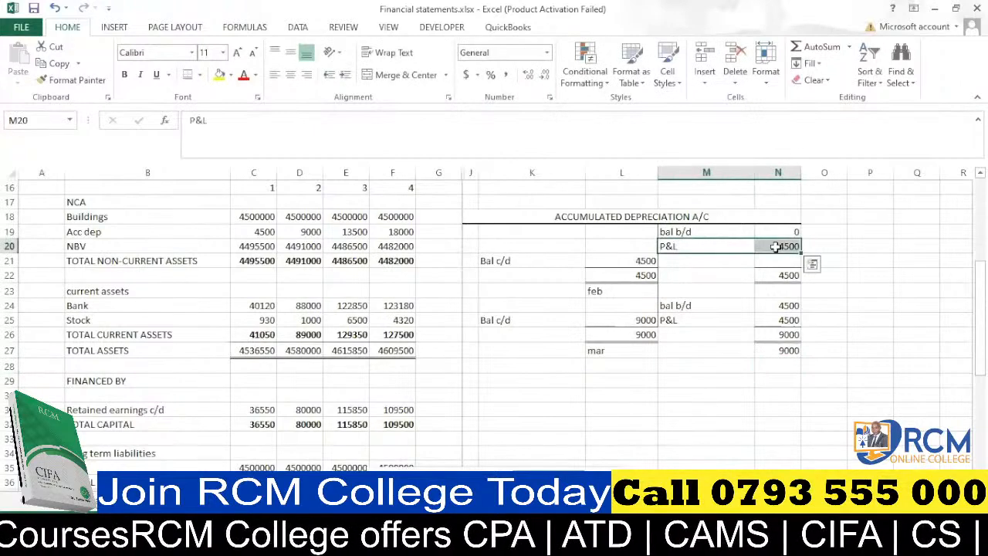
key(ctrl+c)
drag(729, 365, 780, 364)
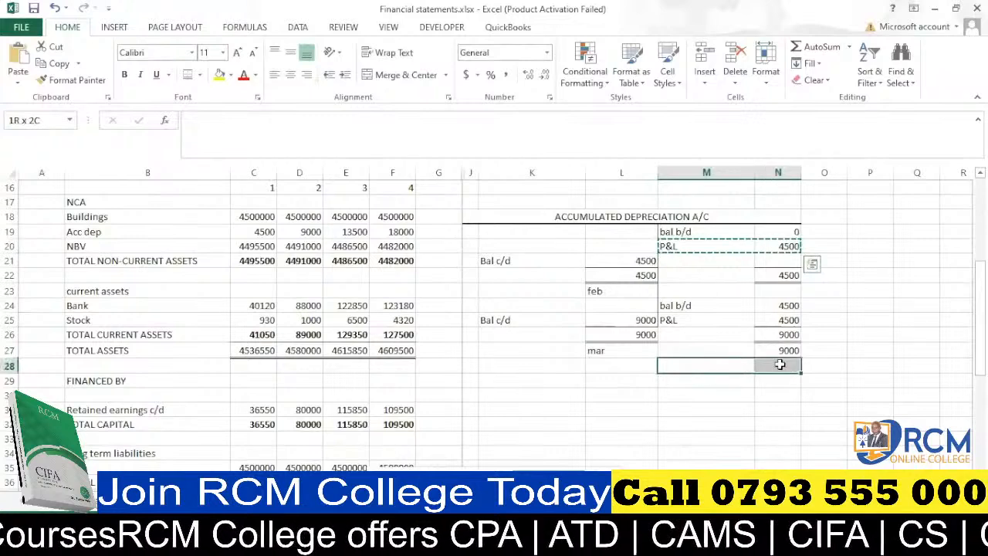
key(ctrl+v)
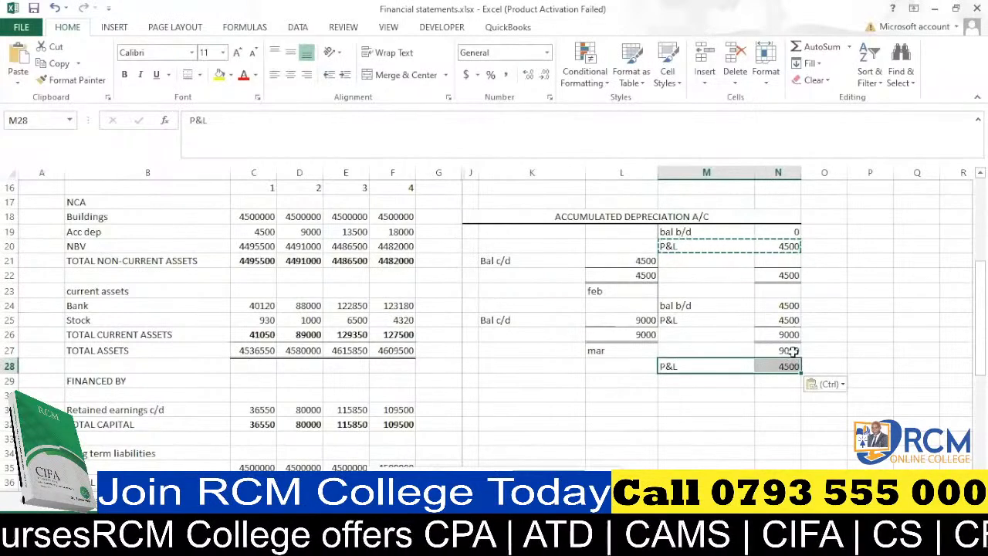
Sum the March credit entries in N29 and compare the total with the period 3 Acc dep in E19
click(793, 352)
click(787, 376)
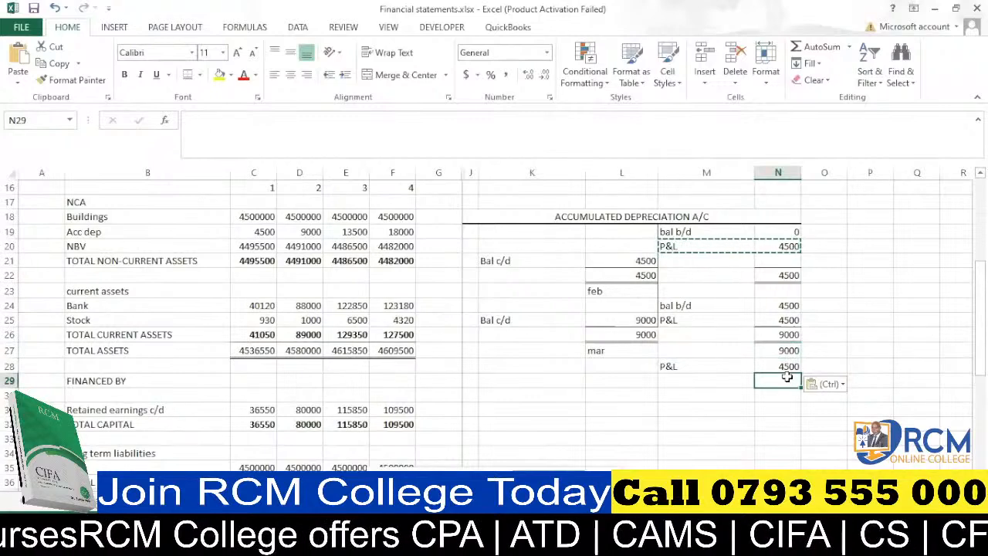
key(alt+equal)
key(Return)
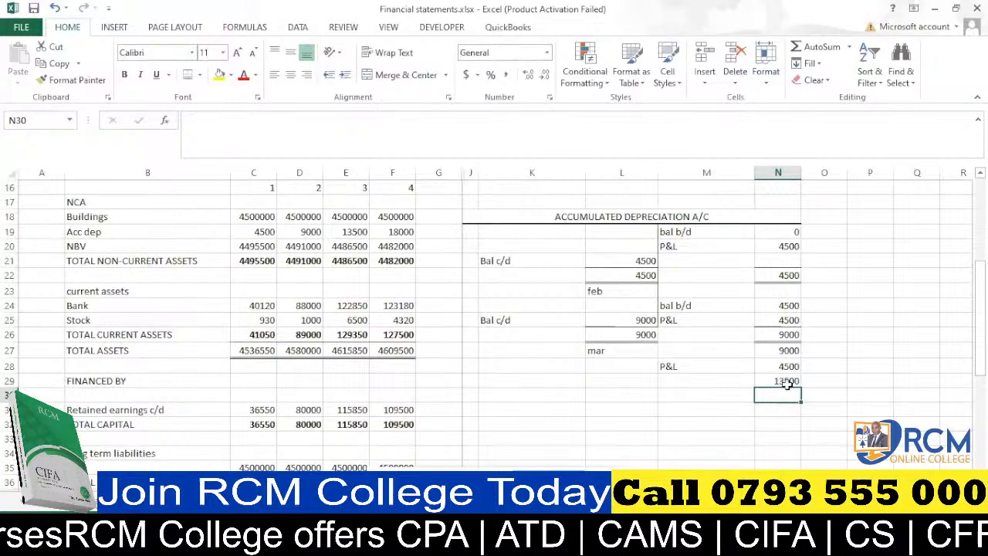
click(355, 232)
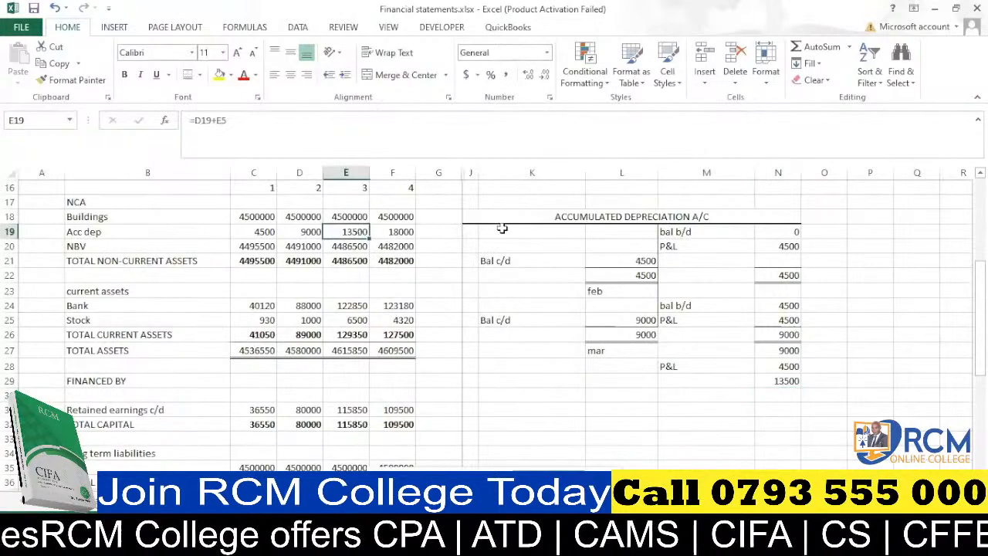
Clear the Accumulated Depreciation account in J18:N29 and delete its cells so the borders go too
drag(503, 214, 733, 375)
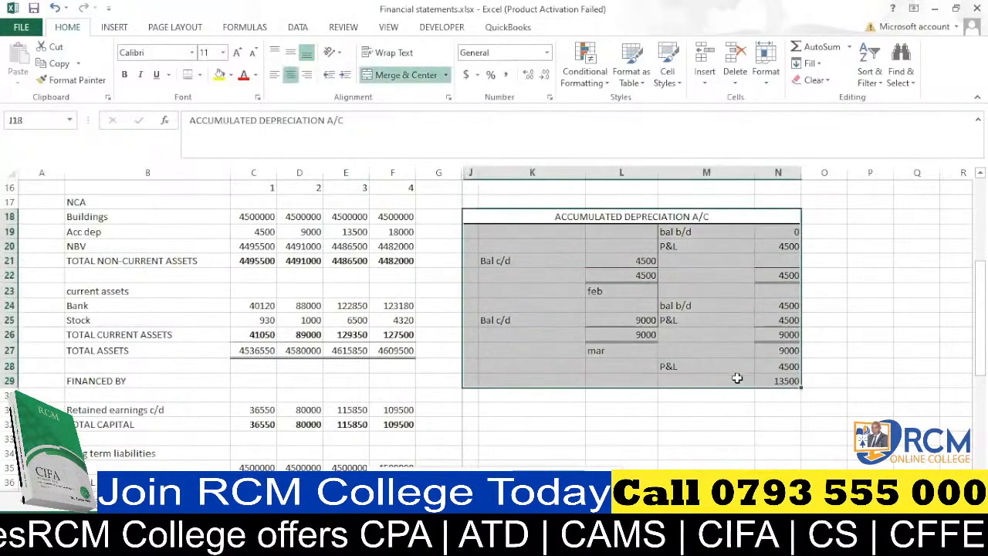
key(Delete)
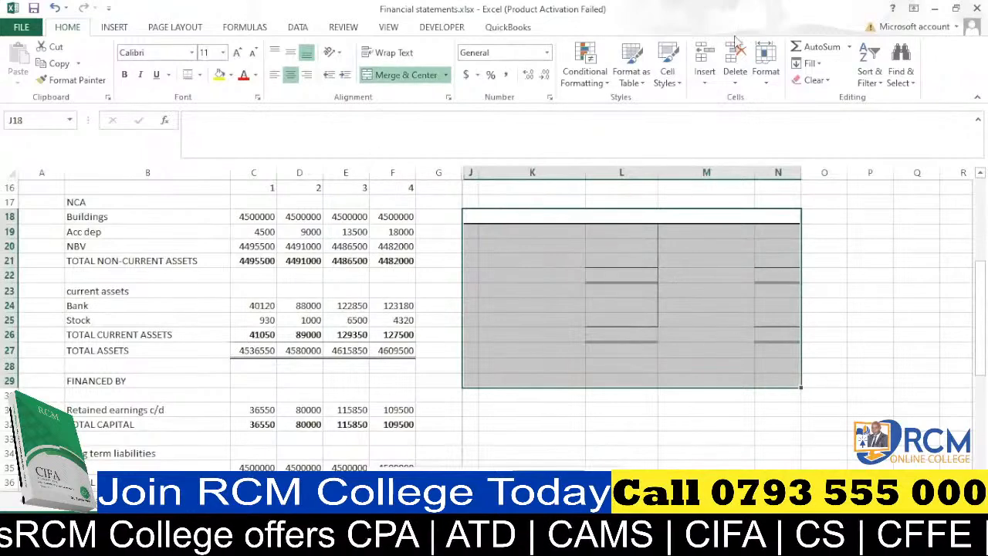
click(735, 61)
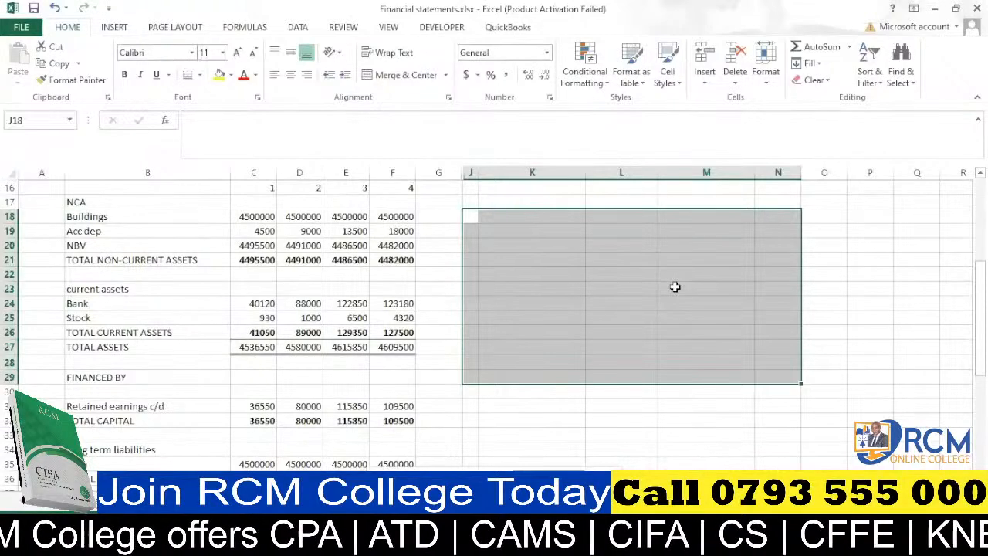
click(867, 377)
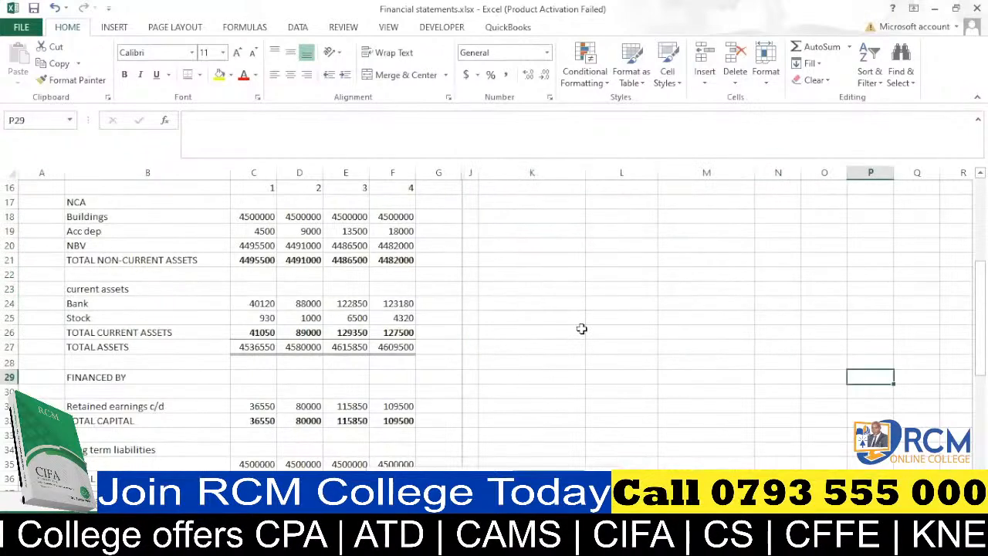
Delete the leftover bordered cells in K4:M15 beside the income statement
scroll(571, 338, up, 5)
click(544, 234)
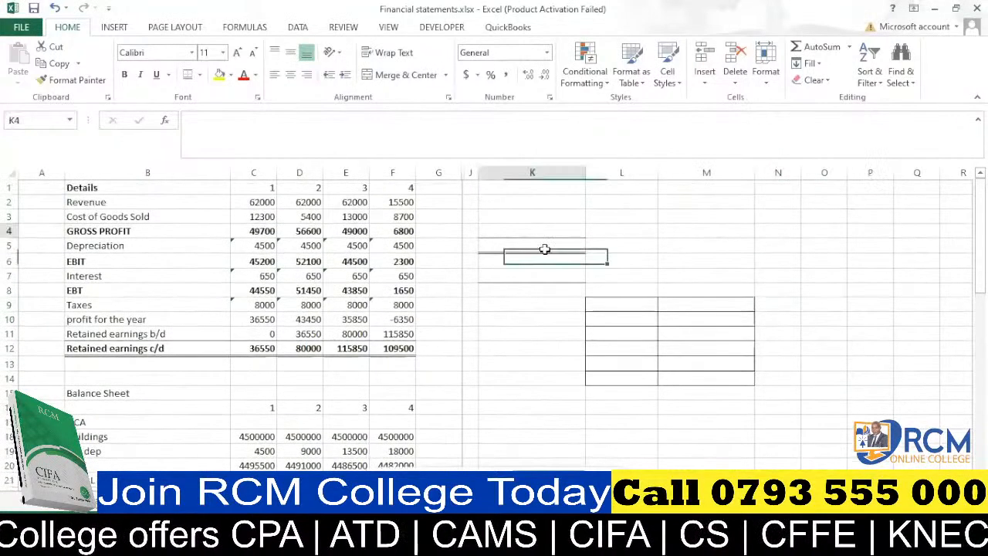
drag(544, 248, 717, 399)
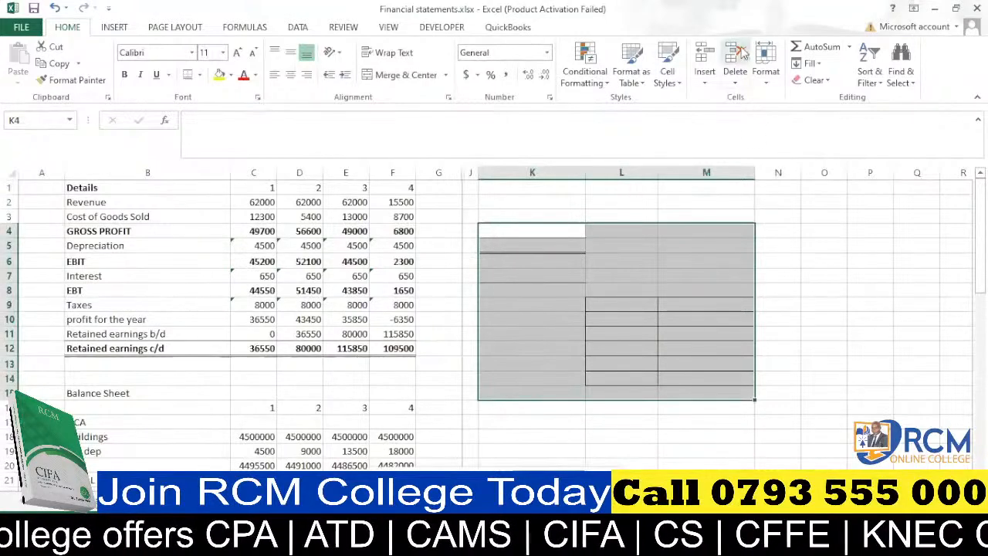
click(664, 362)
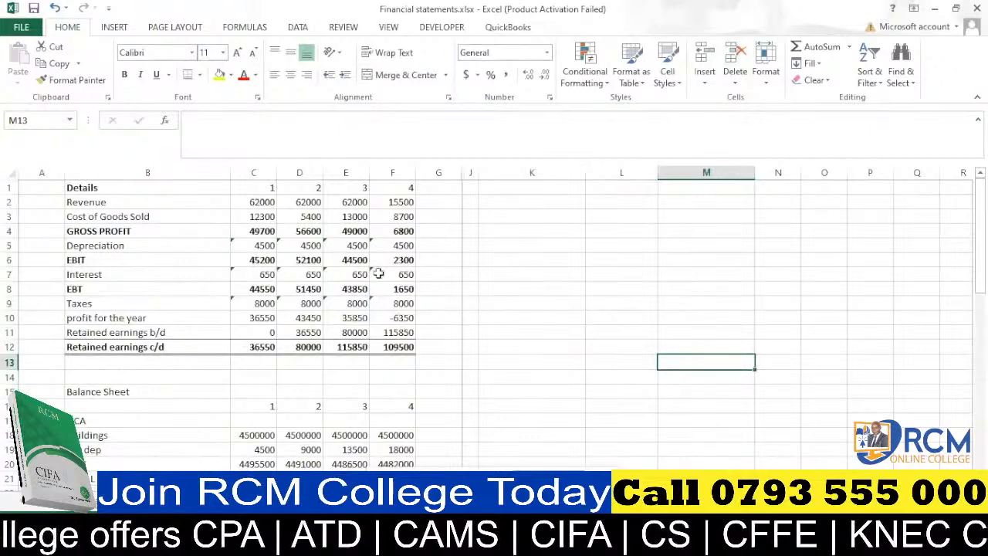
Review the income statement and balance sheet from the revenue rows down to the balance check row
scroll(236, 272, down, 13)
scroll(237, 272, up, 1)
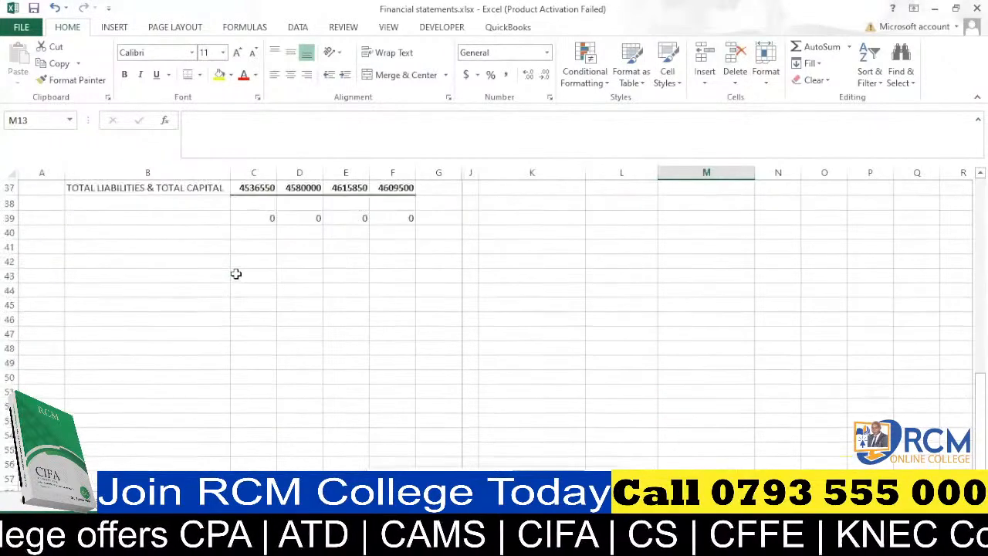
scroll(236, 273, up, 5)
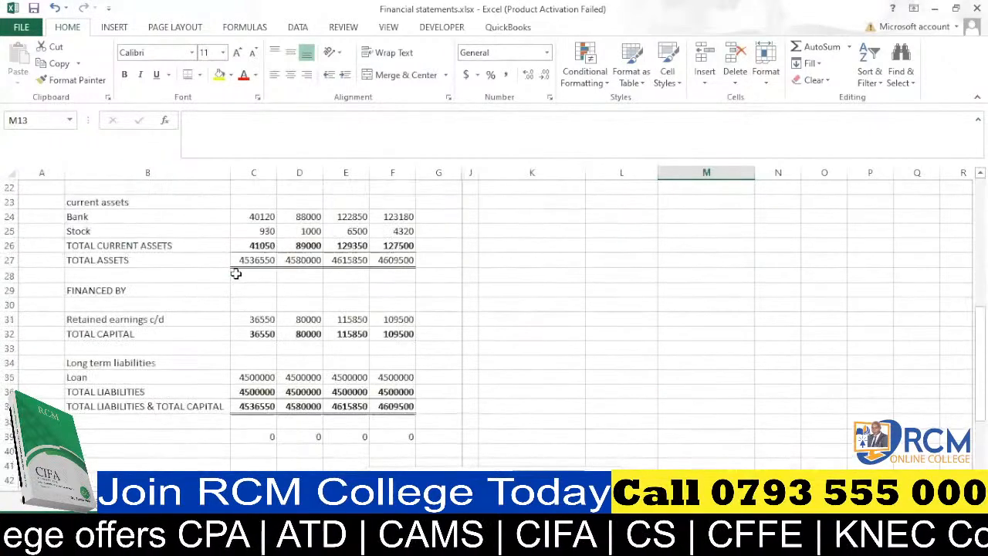
scroll(236, 273, up, 7)
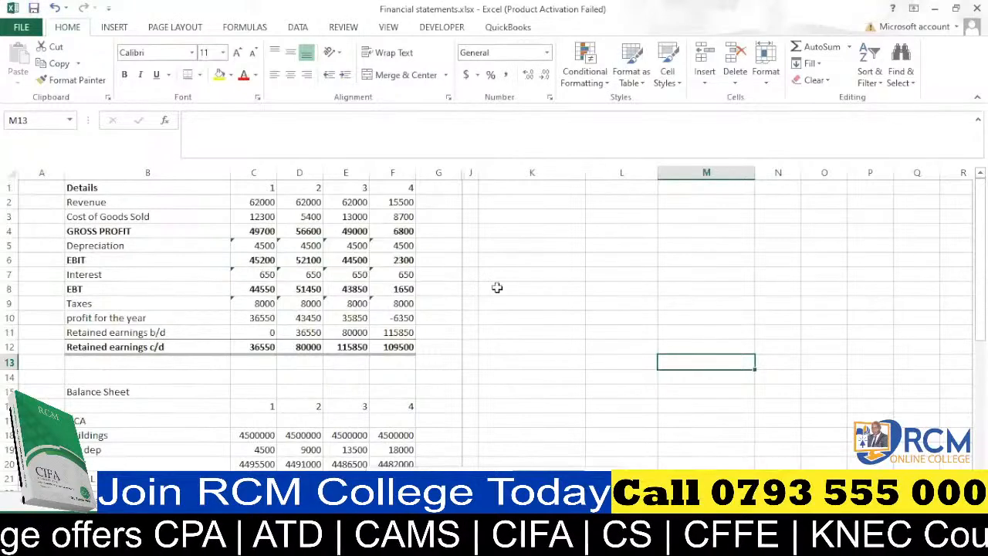
scroll(494, 283, down, 3)
scroll(495, 283, down, 9)
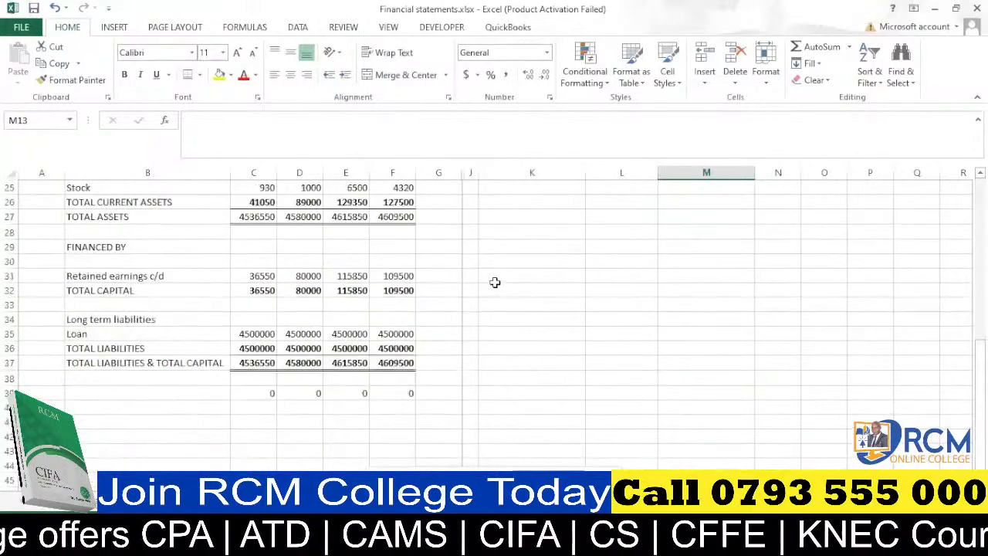
scroll(484, 281, up, 9)
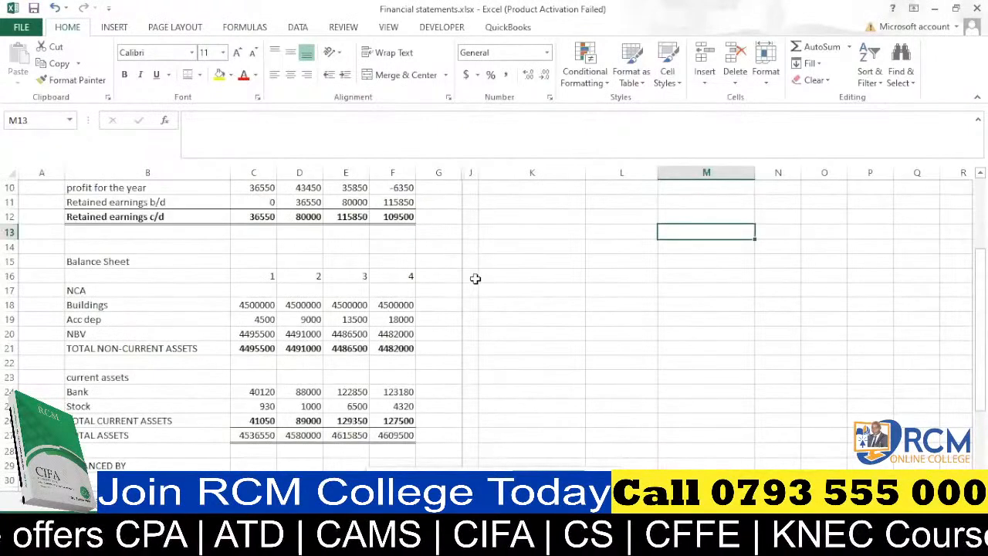
scroll(473, 280, down, 2)
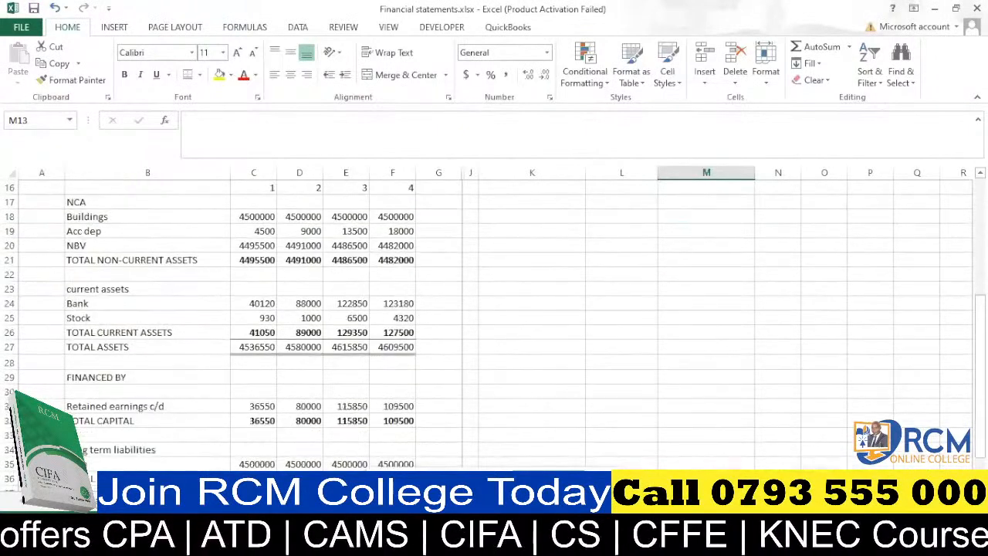
Switch to the blank worksheet and enter the year 2018 in D5
click(170, 498)
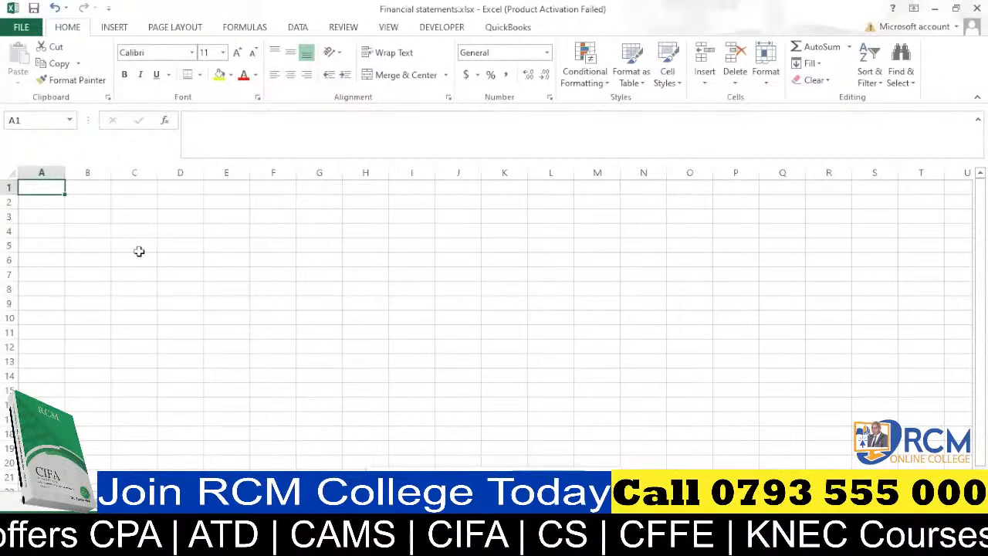
click(181, 243)
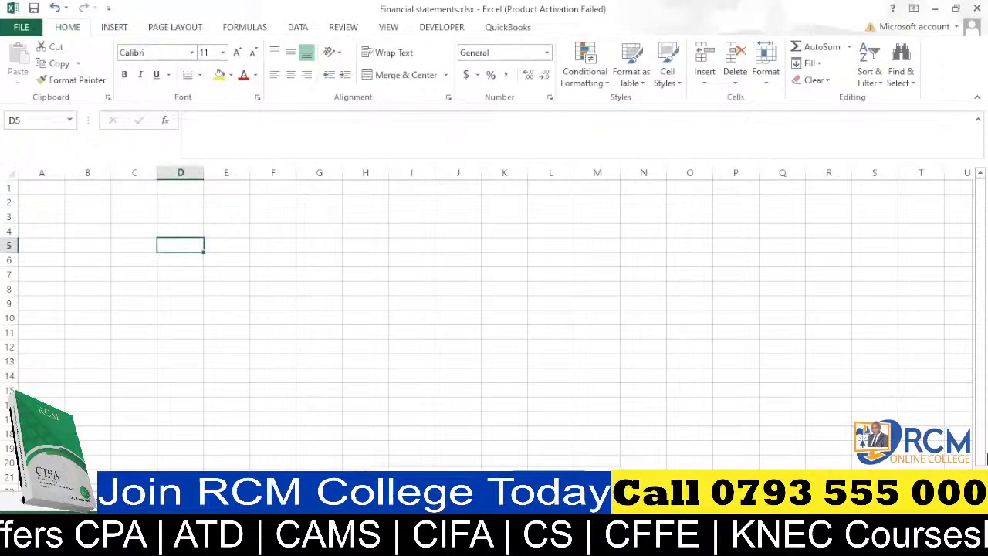
text(2018)
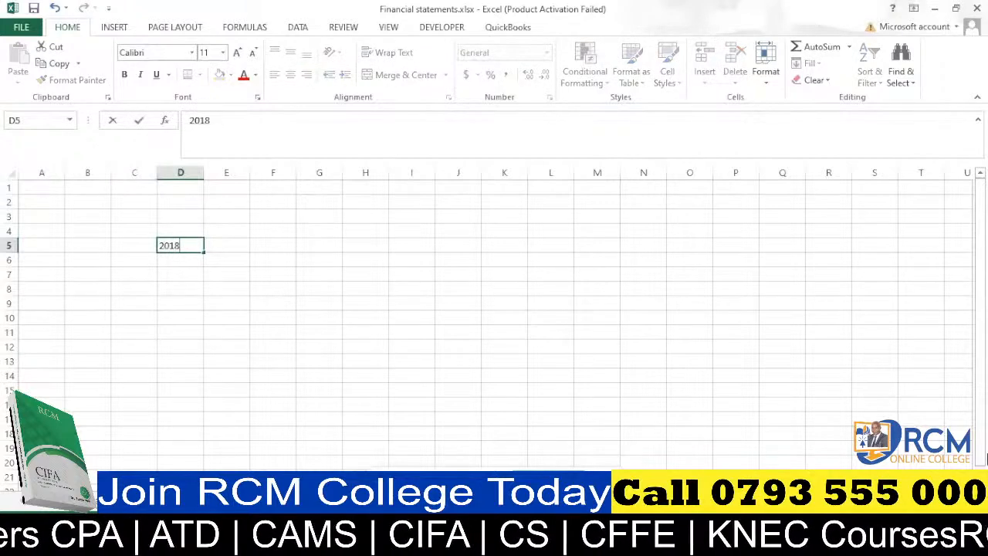
key(Return)
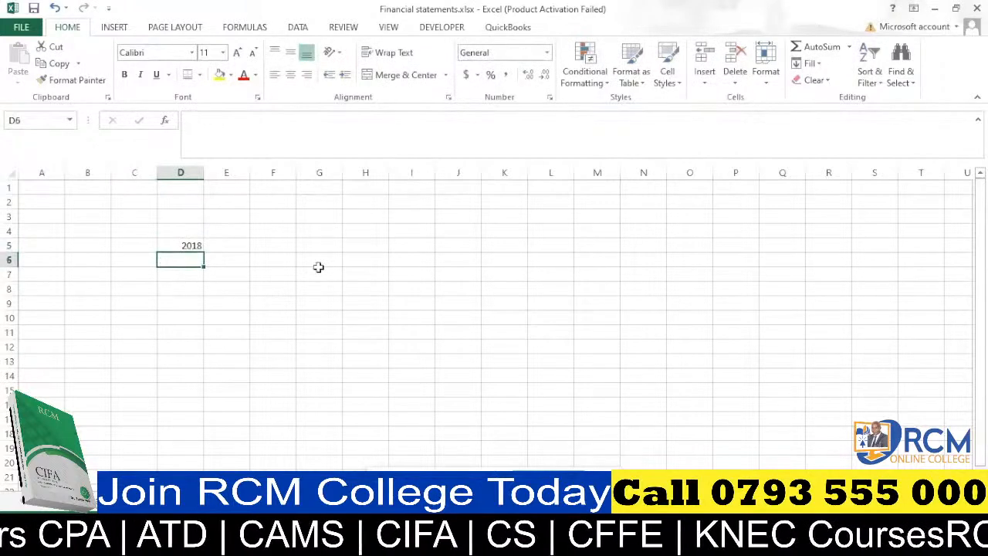
Enter the column headings unit in E4 and students in F4
click(224, 243)
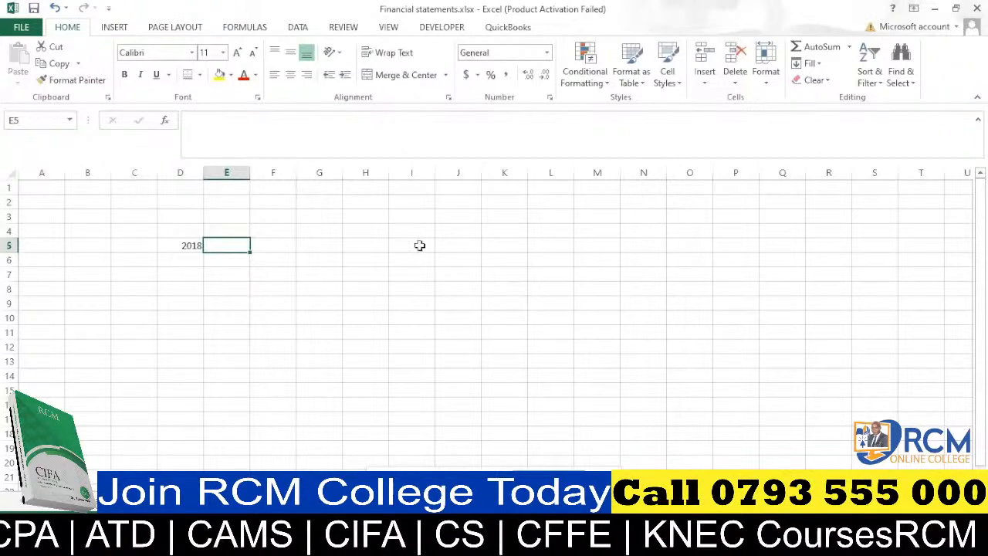
click(241, 231)
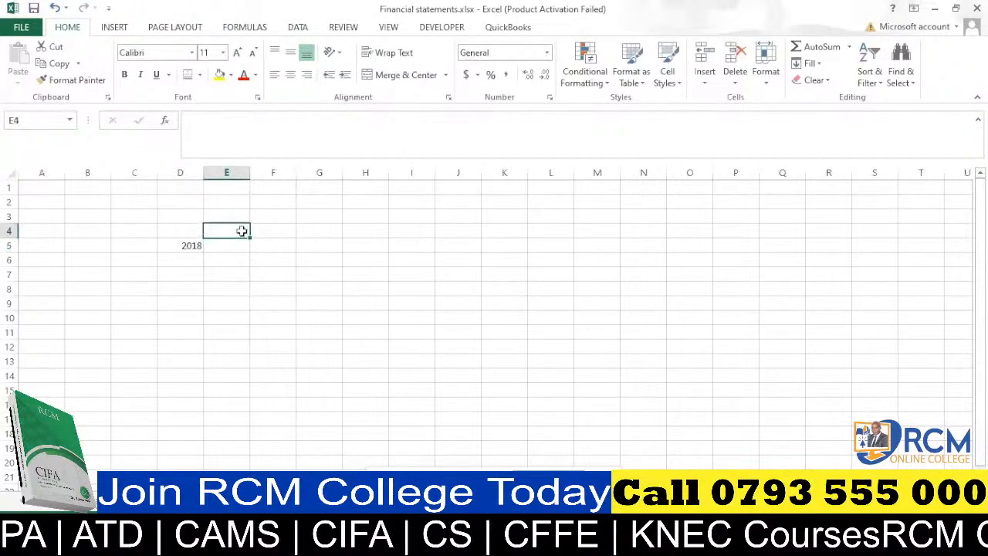
text(unit)
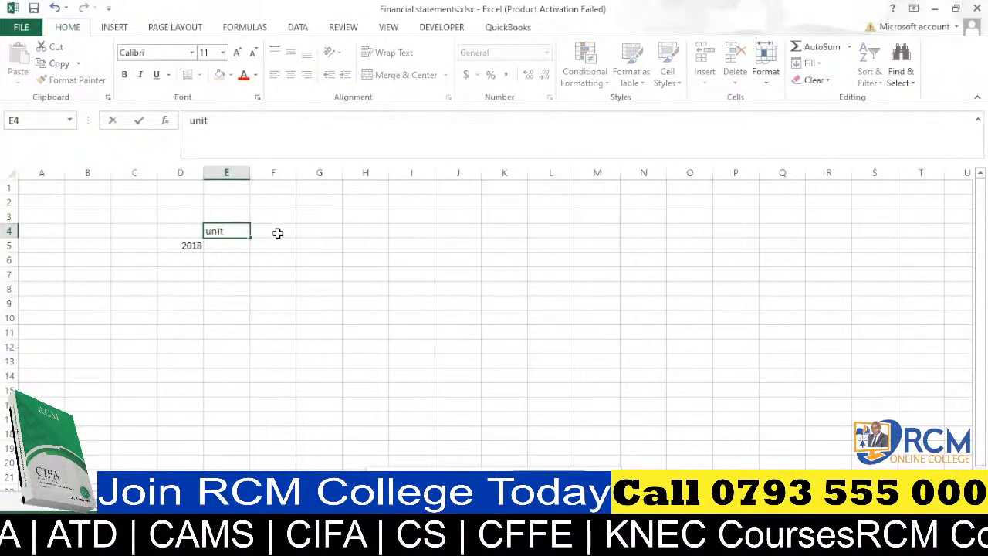
click(278, 232)
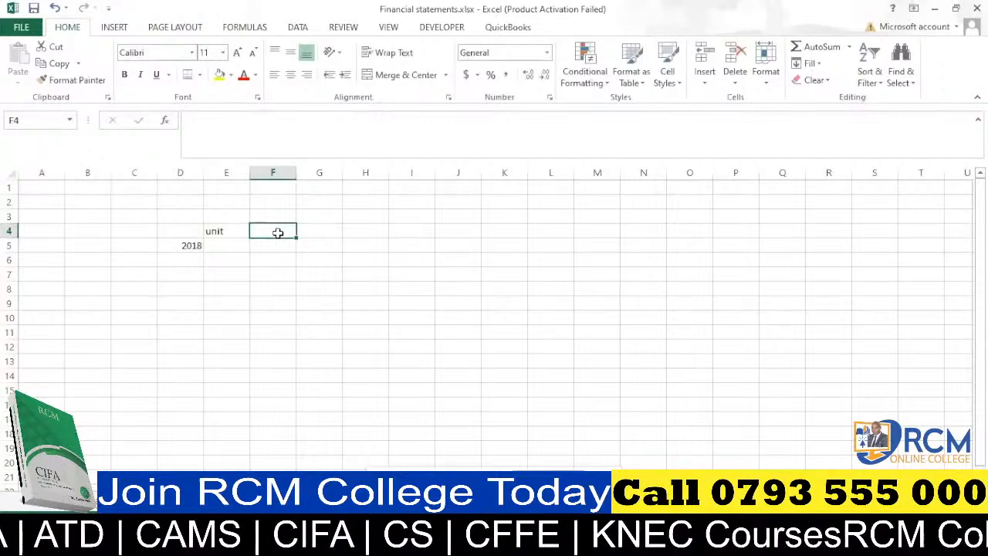
text(stu)
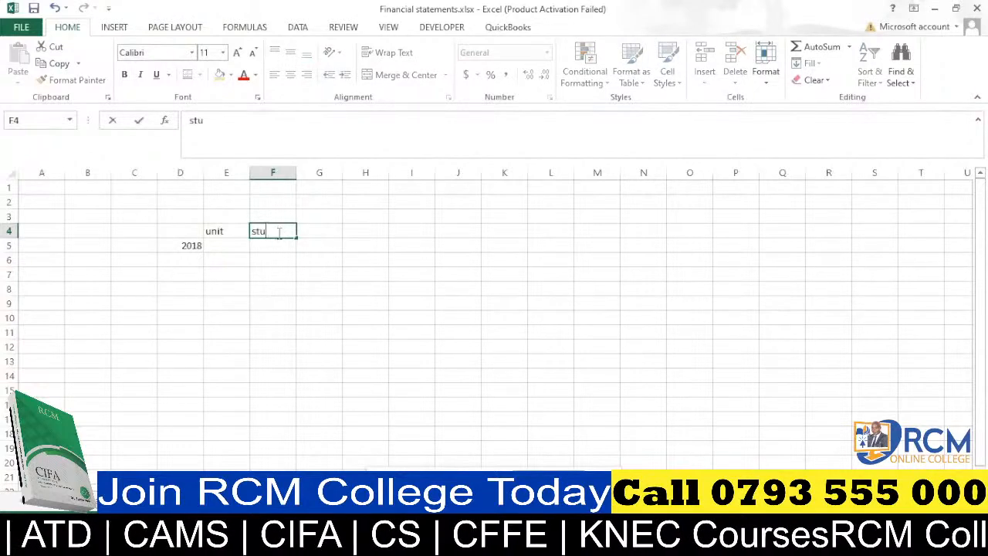
text(dents)
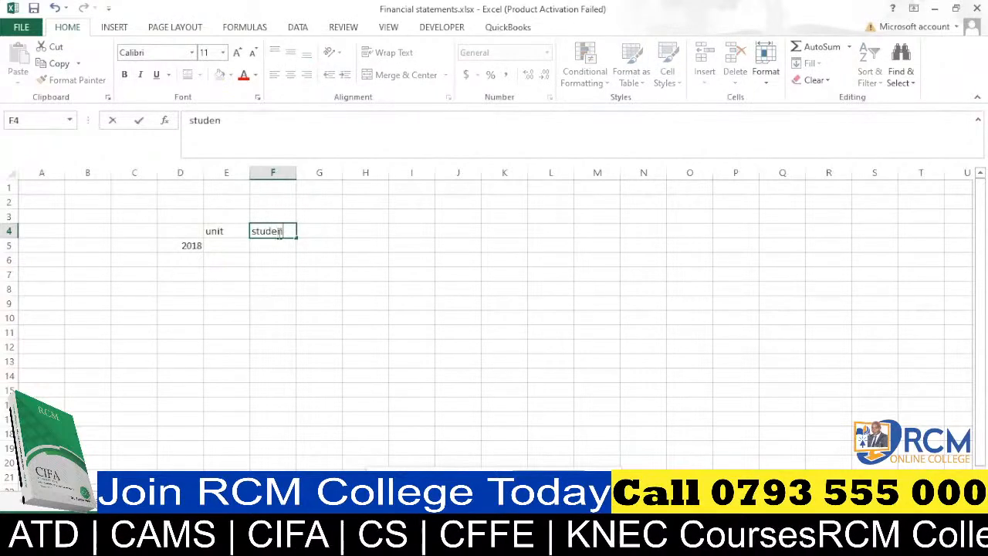
Enter the heading fee in G4 and widen the students column slightly
click(320, 230)
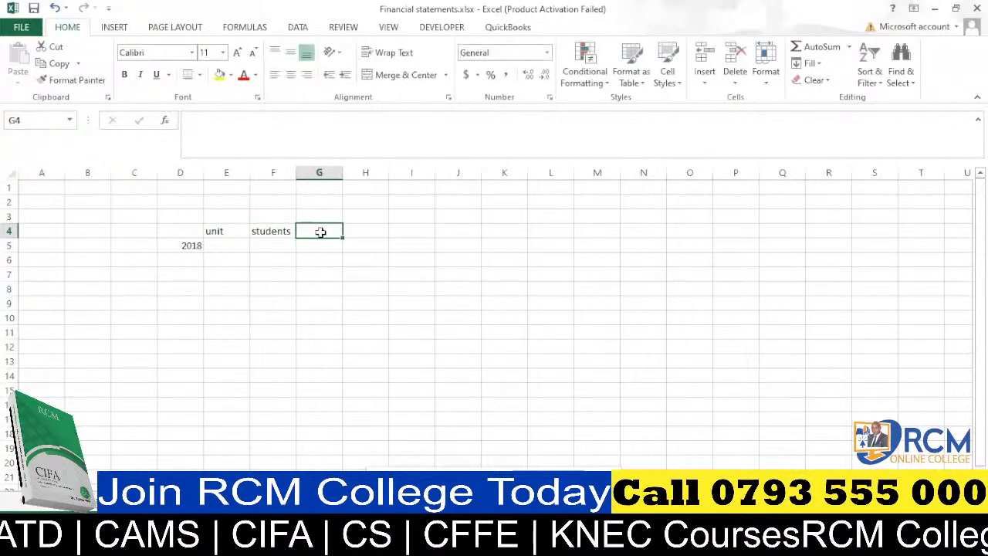
text(cost)
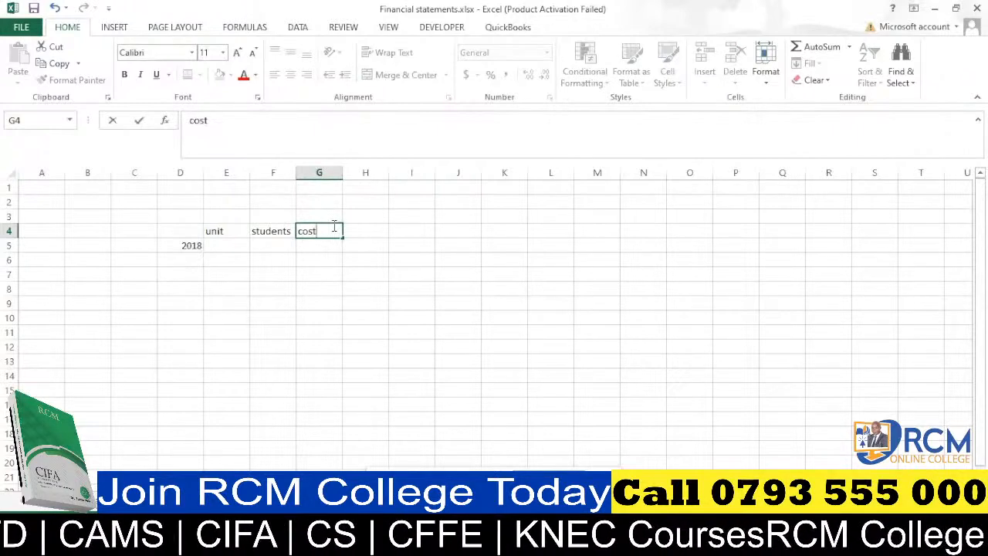
key(BackSpace)
key(BackSpace)
key(BackSpace)
key(BackSpace)
text(fee)
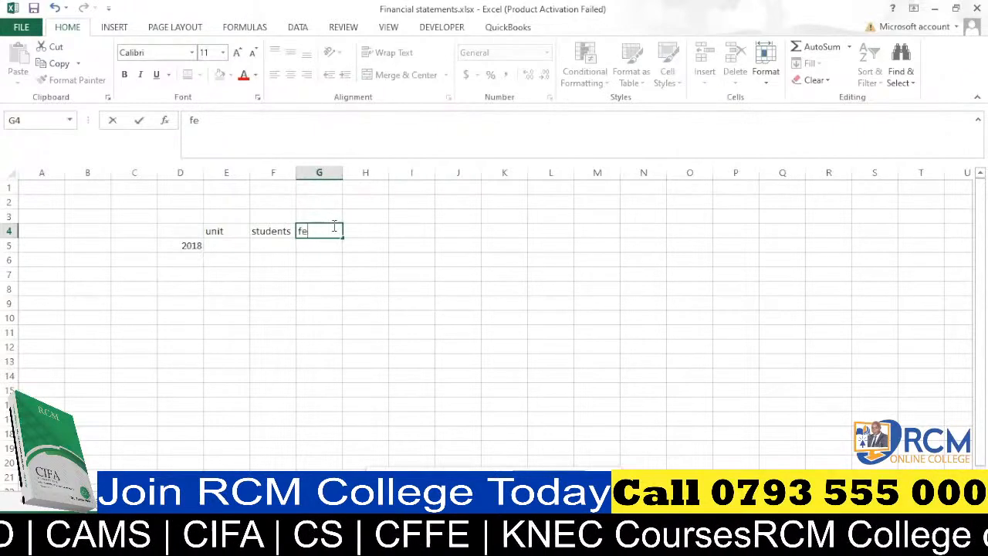
key(BackSpace)
text(e)
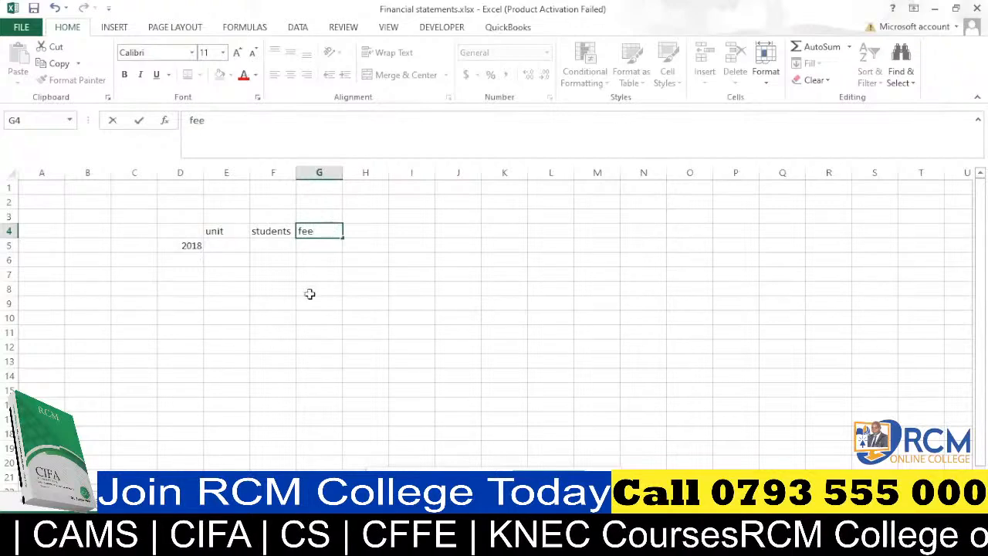
click(282, 288)
drag(295, 172, 309, 173)
List the 2018 units CPA, CFFE and EXCEL in E5:E7
click(229, 247)
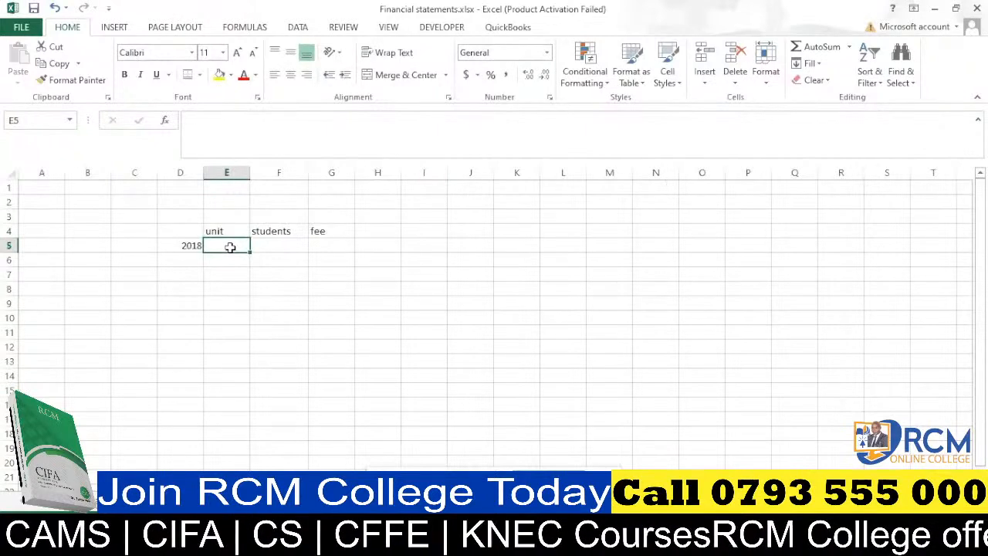
text(CPA)
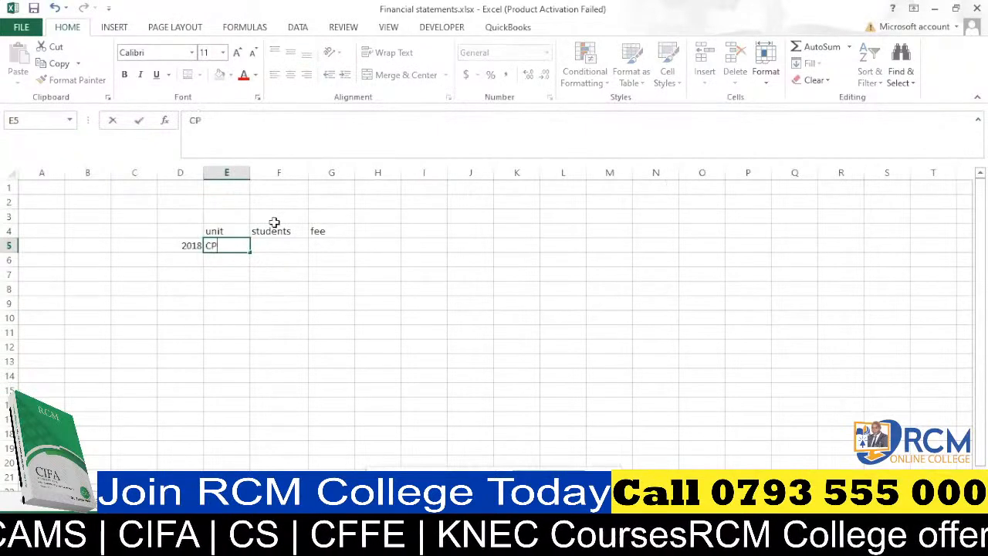
click(226, 261)
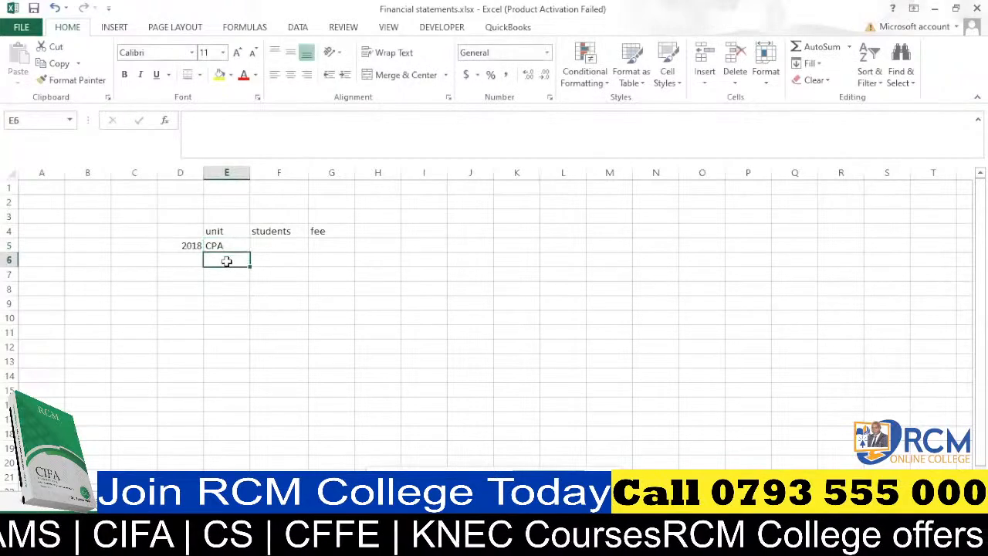
text(CFFE)
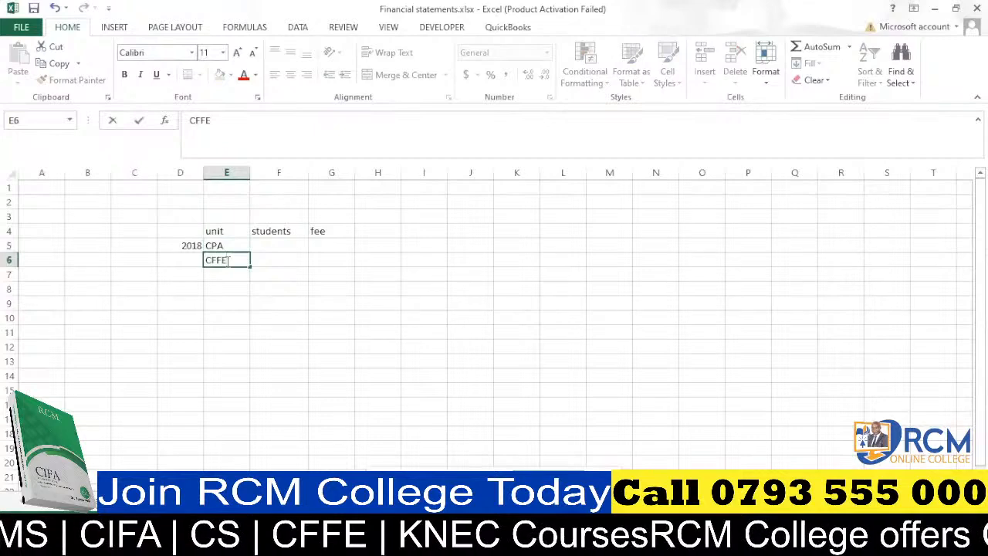
key(Return)
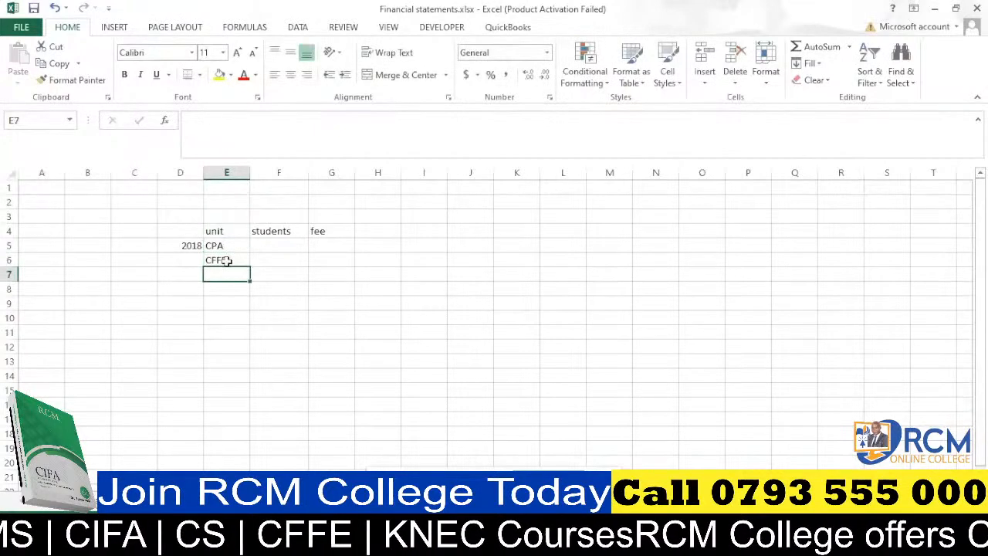
text(EXCEL)
click(227, 299)
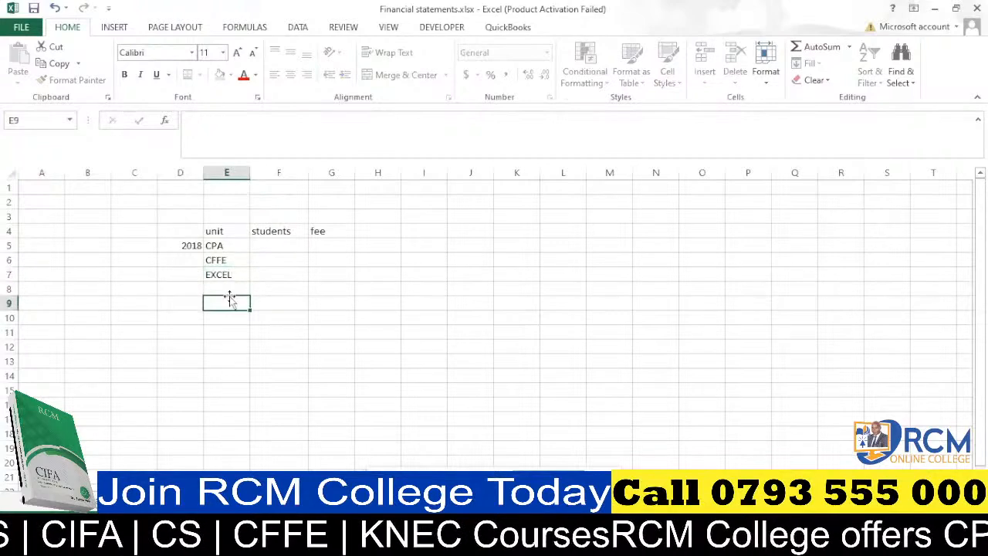
Enter the 2018 student numbers in F5:F7: 1200 for CPA, 800 for CFFE and 1500 for EXCEL
click(272, 246)
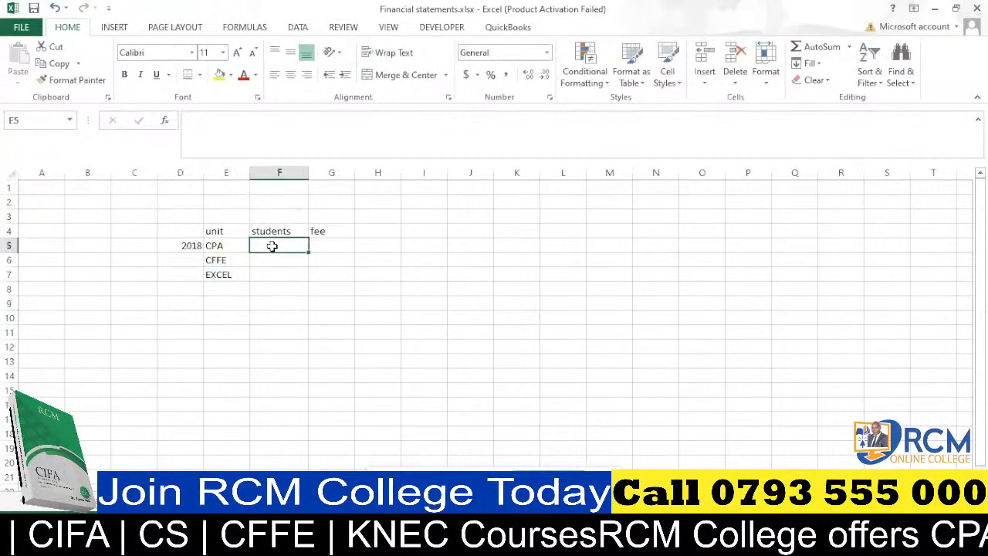
text(12)
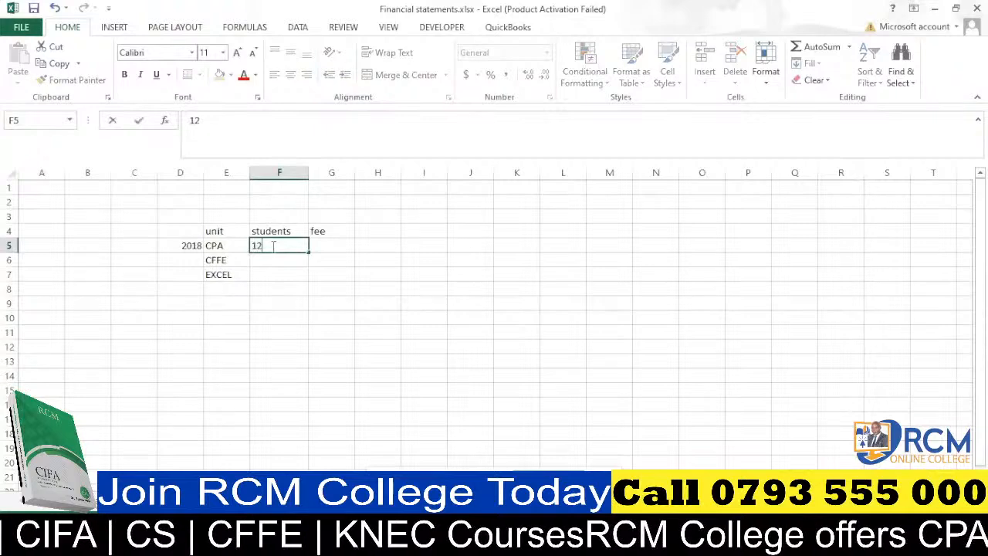
text(3)
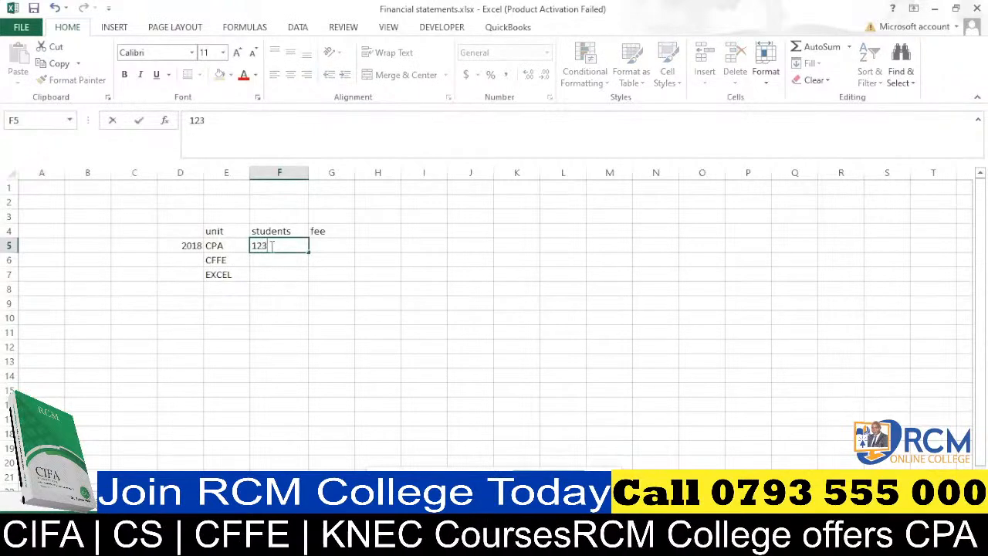
key(BackSpace)
text(00)
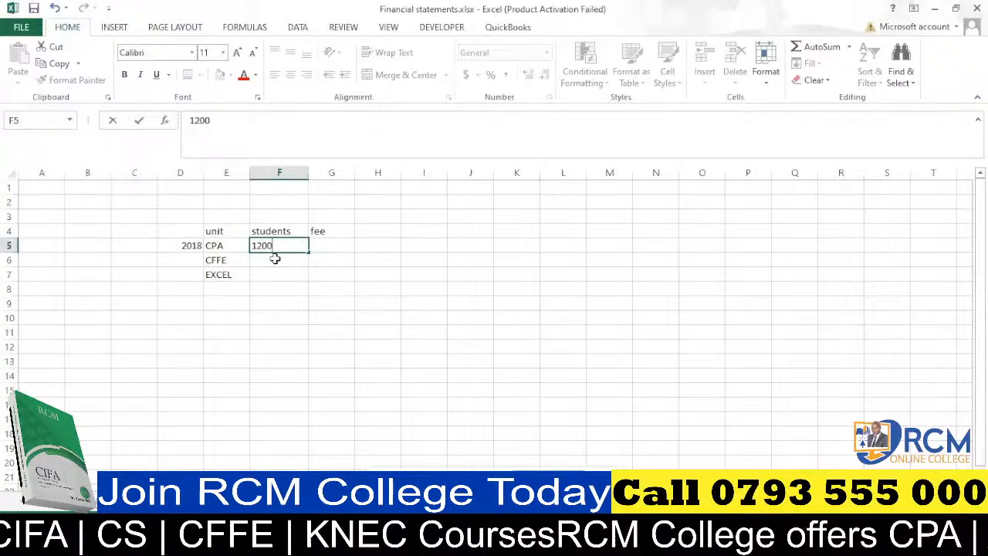
key(Return)
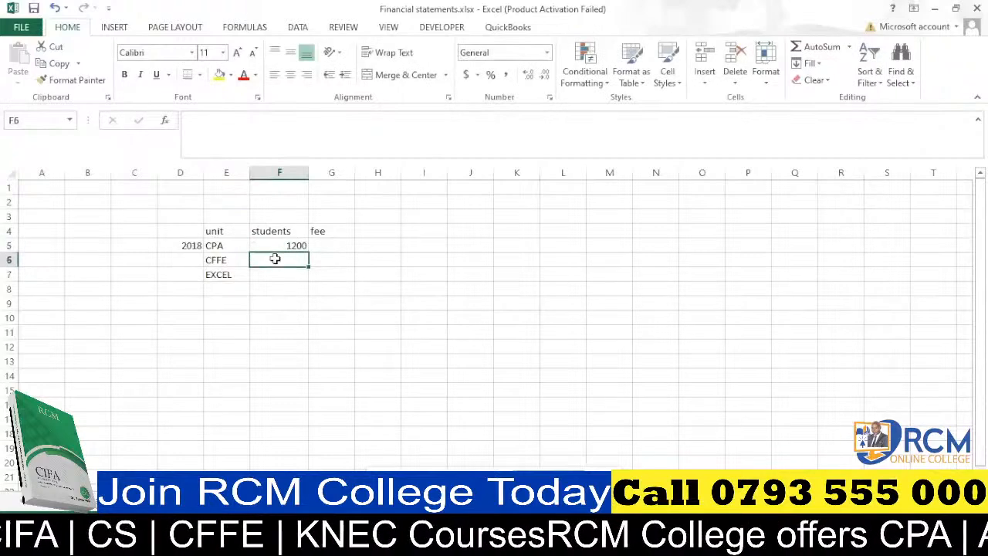
text(800)
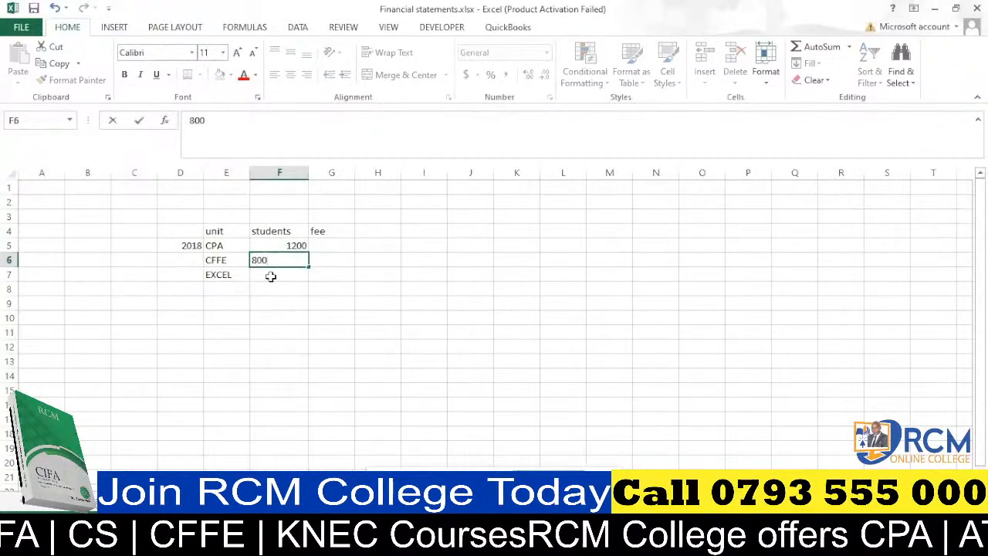
key(Return)
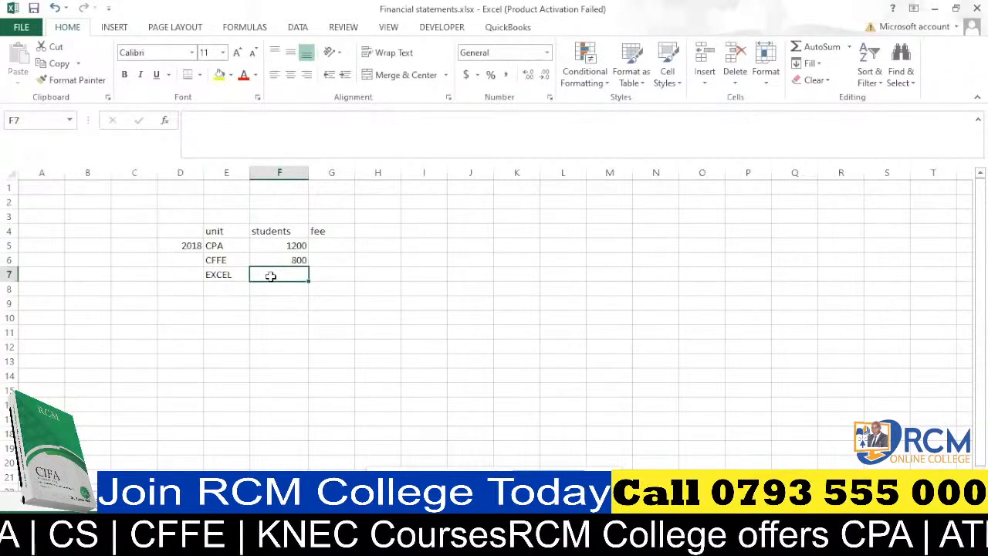
text(1)
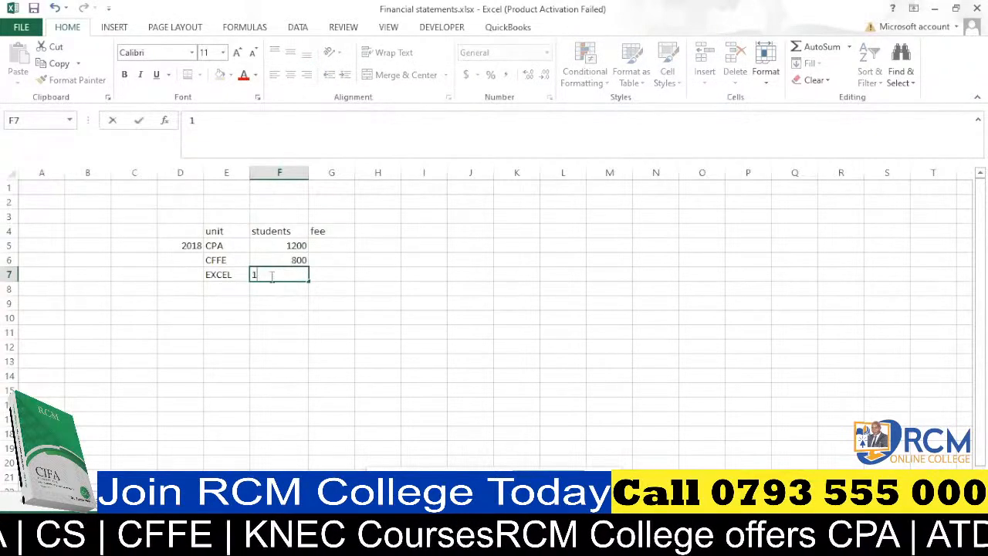
text(5)
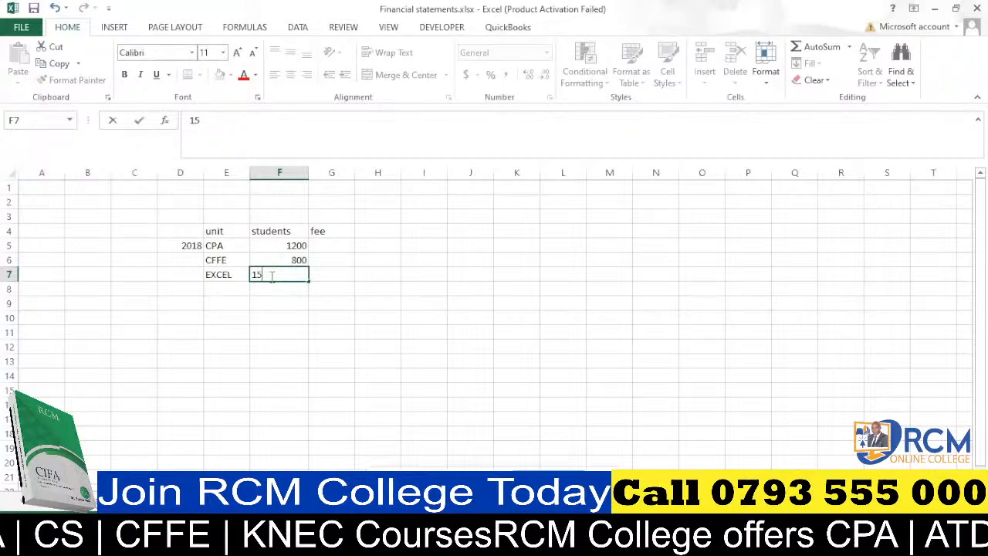
text(00)
key(Return)
Enter the 2018 fees in G5:G7: 26000 for CPA, 32000 for CFFE and 2000 for EXCEL
click(325, 247)
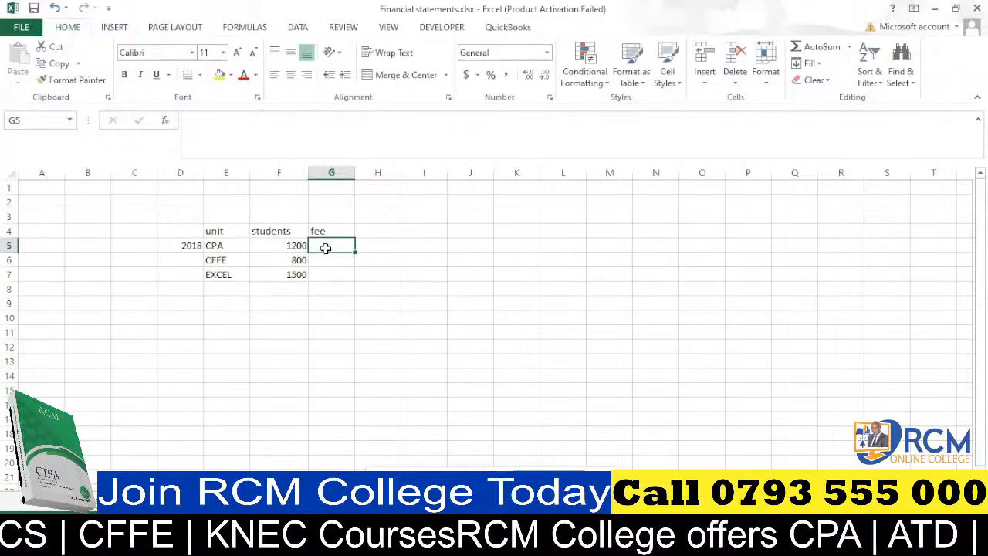
text(26000)
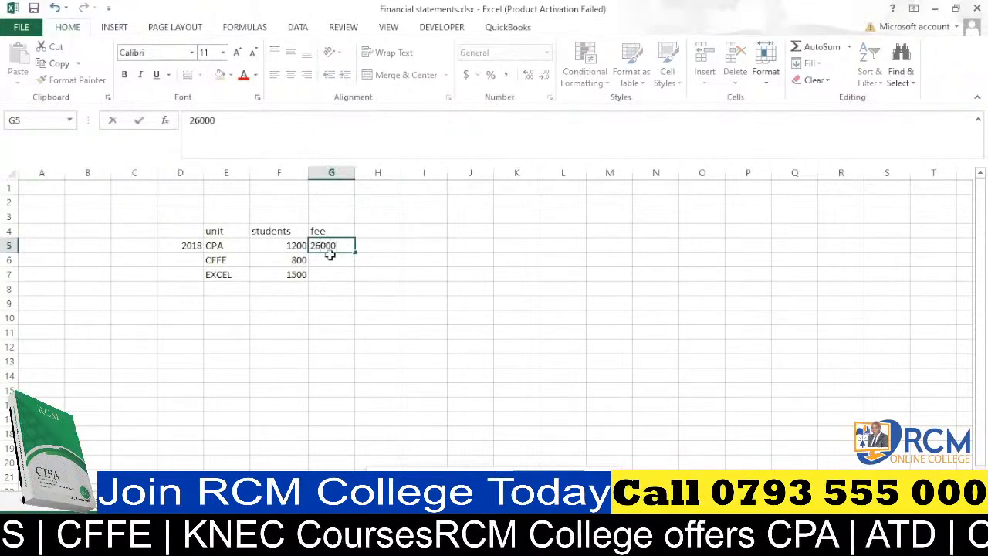
click(336, 261)
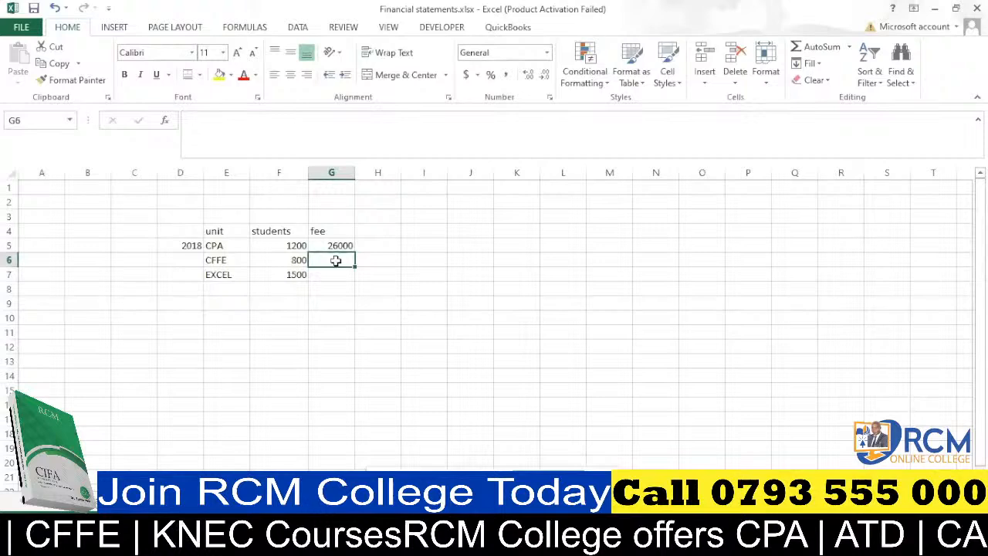
text(32000)
click(324, 277)
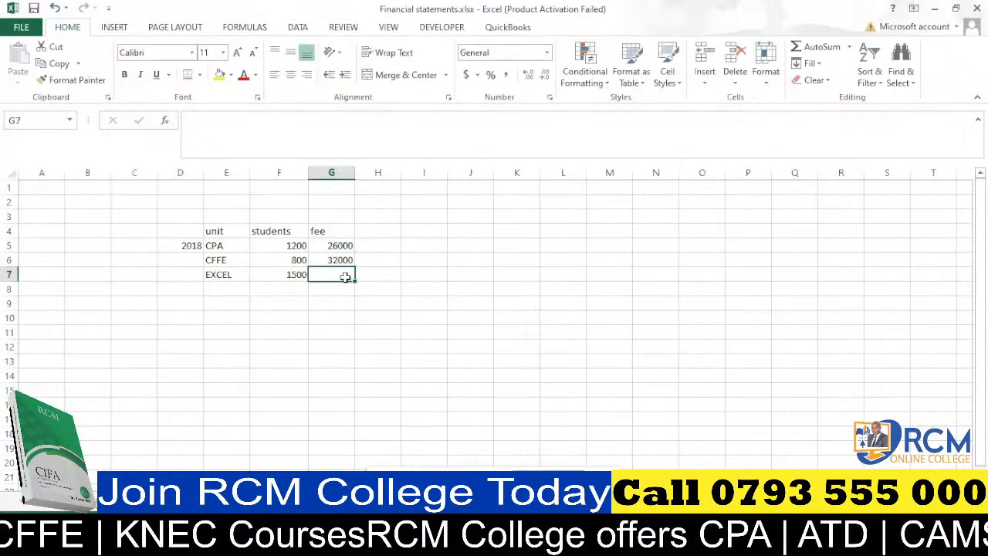
text(2000)
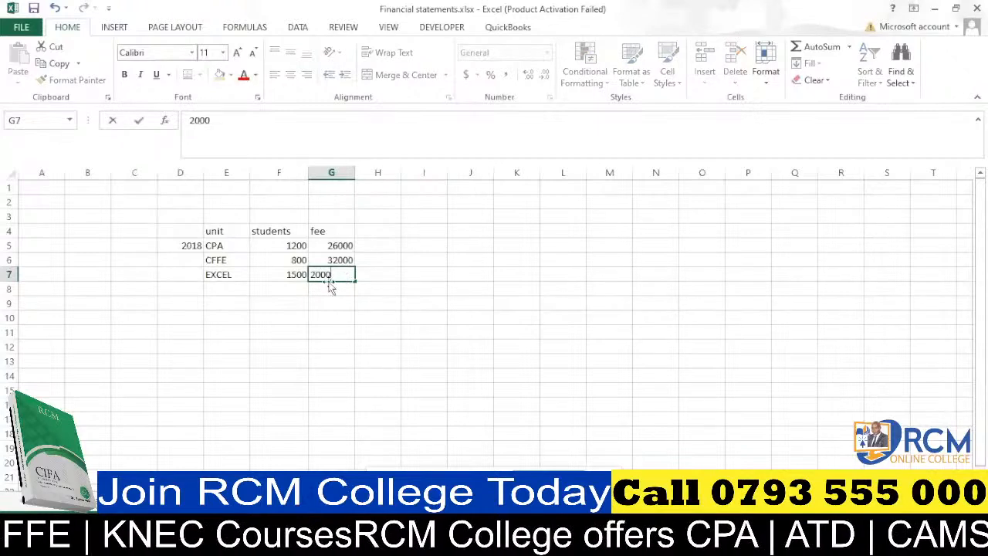
click(287, 292)
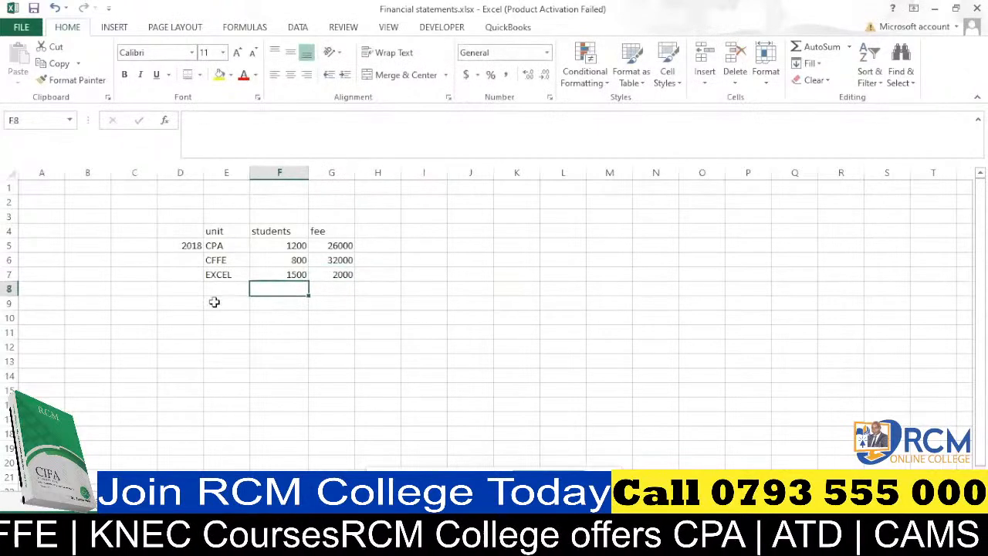
Enter the year 2019 in D8 below the 2018 block
click(190, 308)
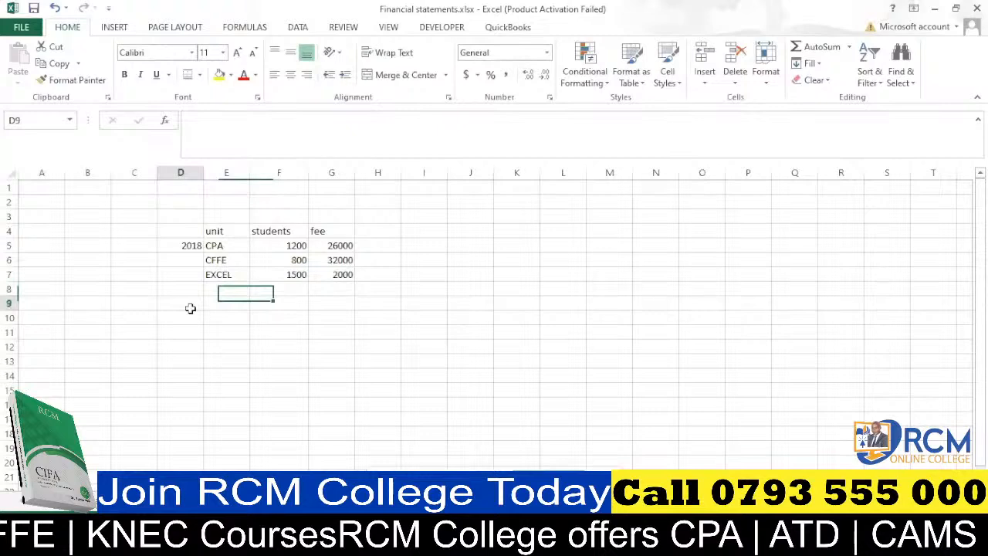
click(193, 287)
text(20)
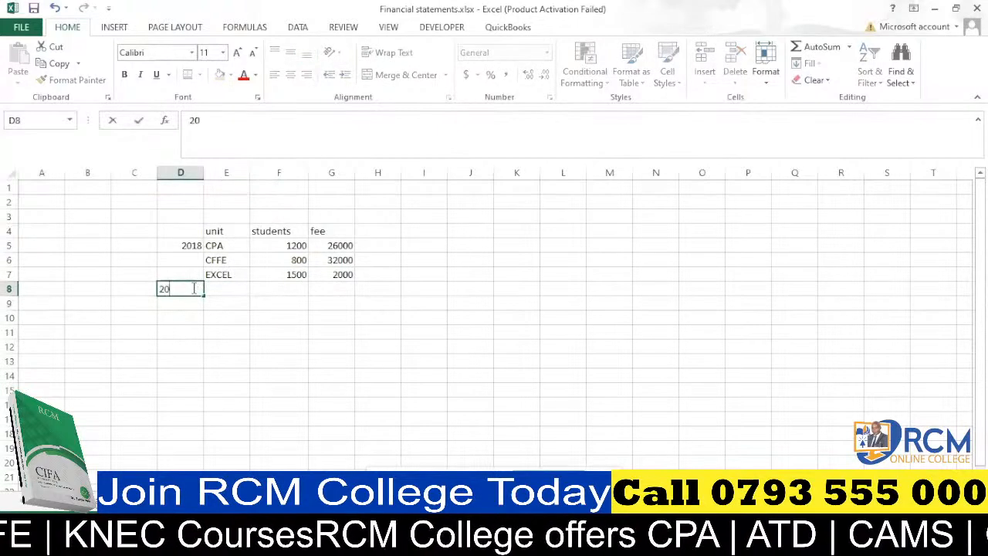
text(19)
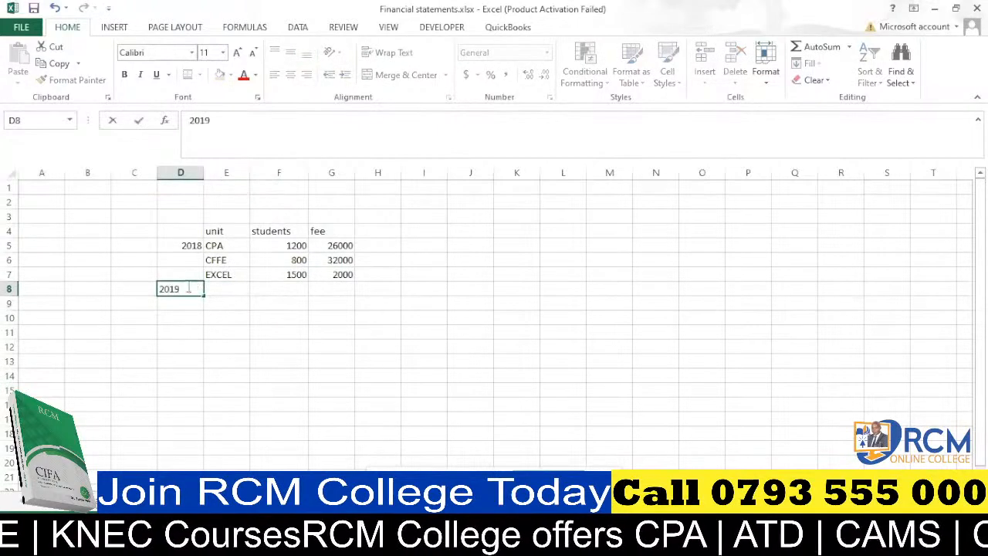
drag(213, 330, 220, 318)
Copy the 2018 unit names from E5:E7 into E8:E10 for the 2019 block
drag(221, 247, 225, 272)
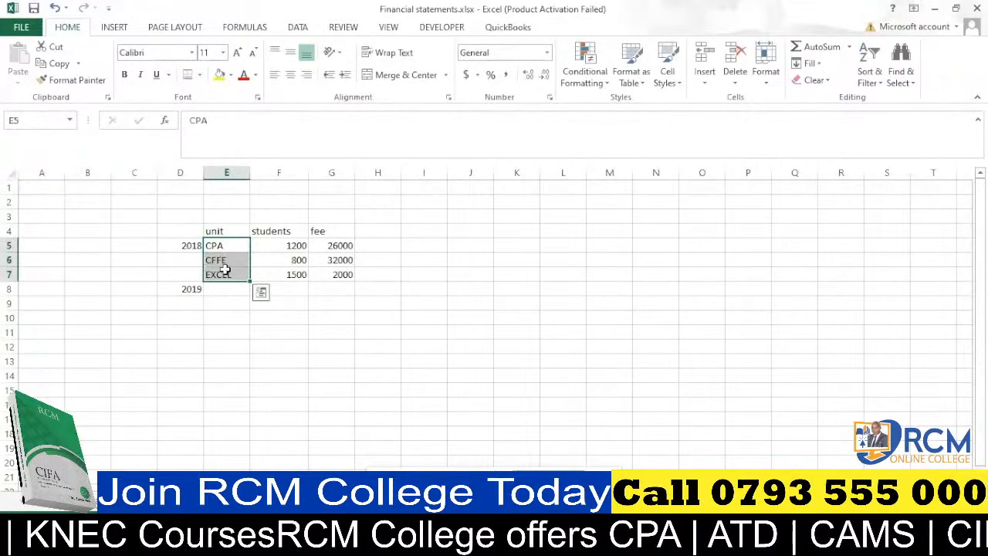
key(ctrl+c)
click(222, 289)
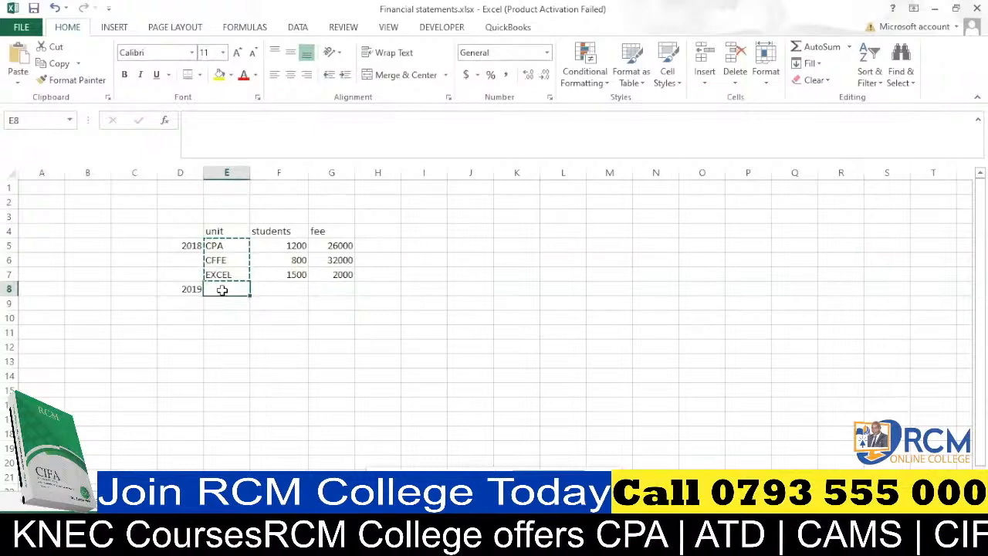
key(ctrl+v)
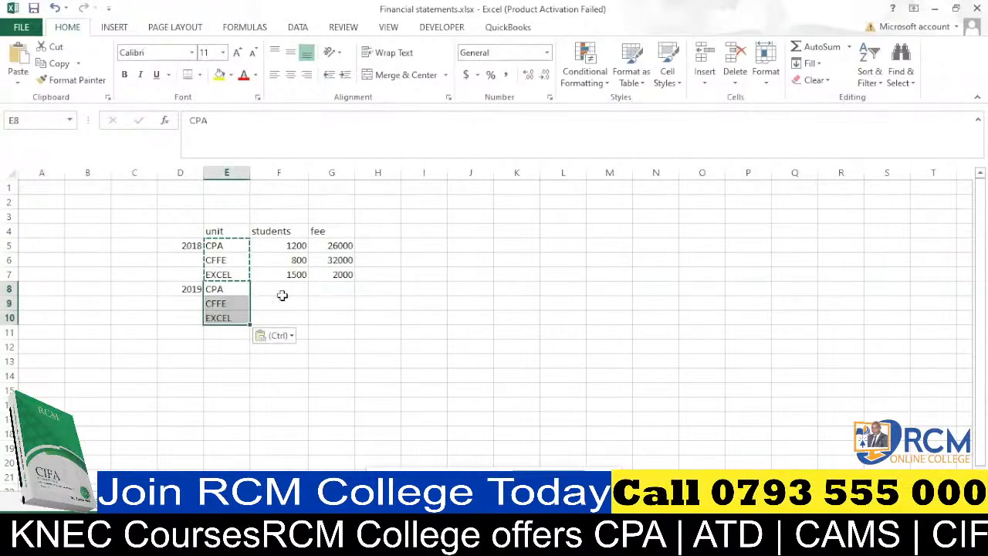
Enter the 2019 student numbers in F8:F10: 1300 for CPA, 960 for CFFE and 2100 for EXCEL
click(284, 290)
text(1300)
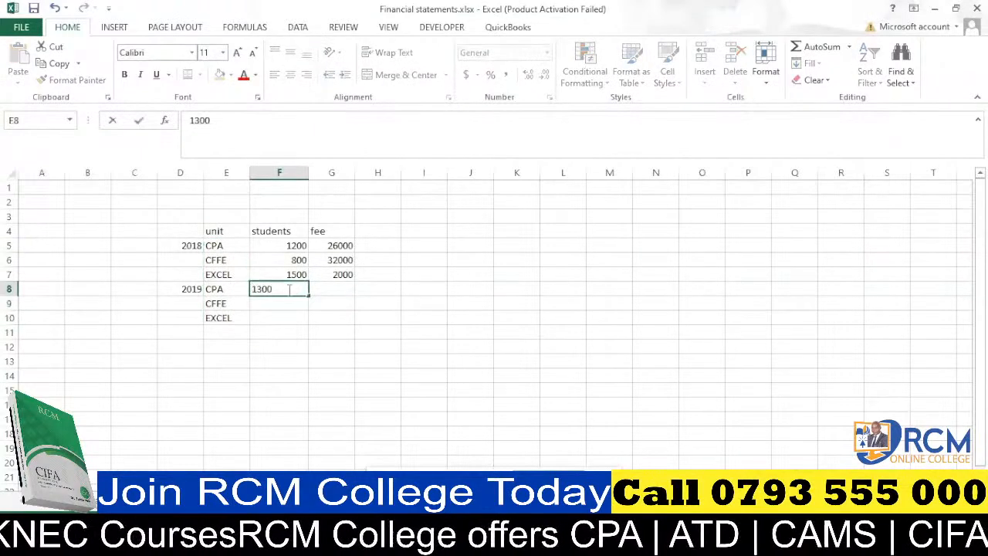
click(287, 304)
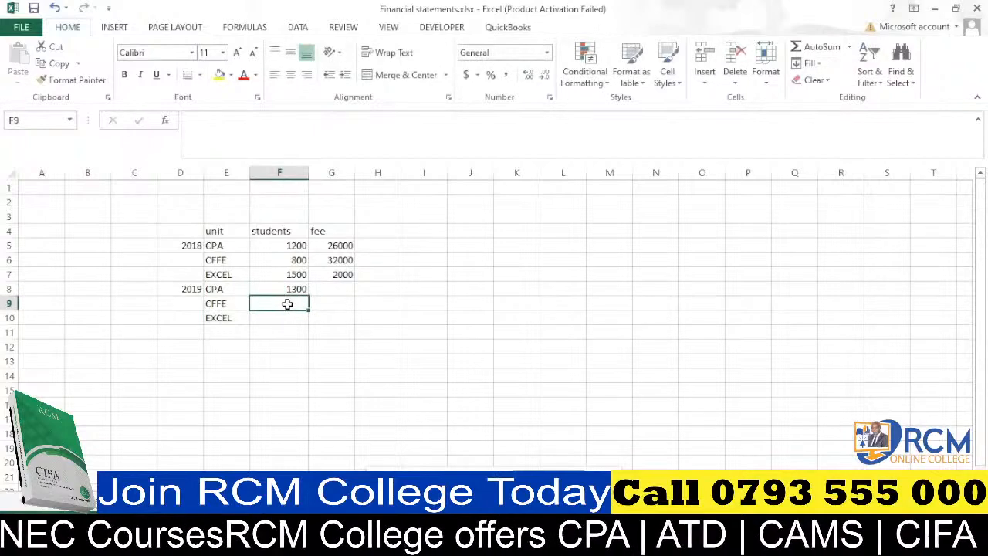
text(960)
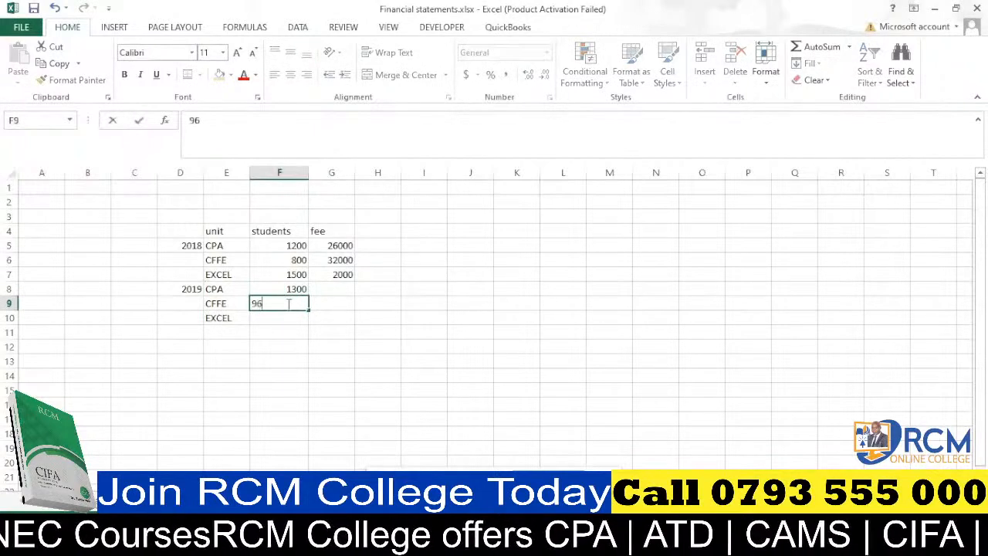
click(288, 318)
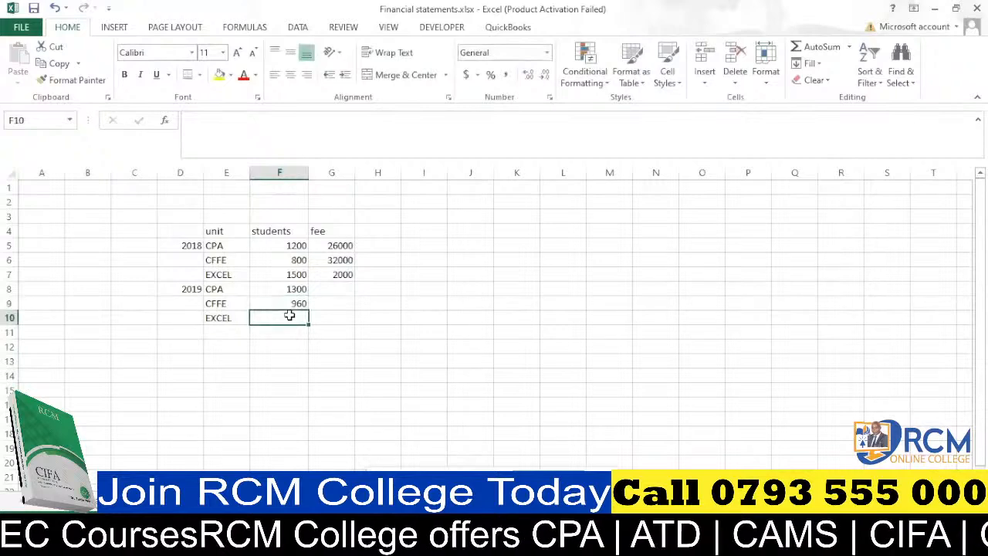
text(2)
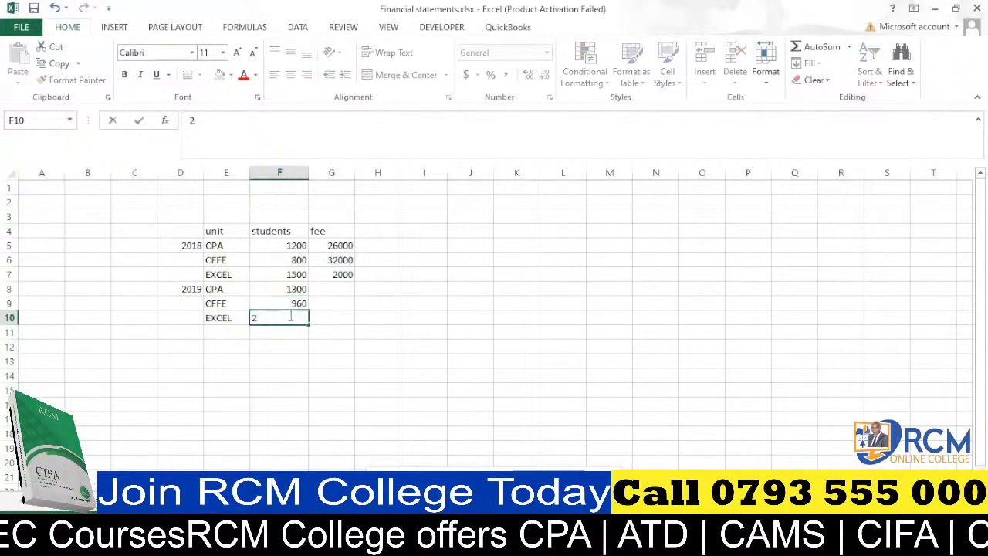
text(100)
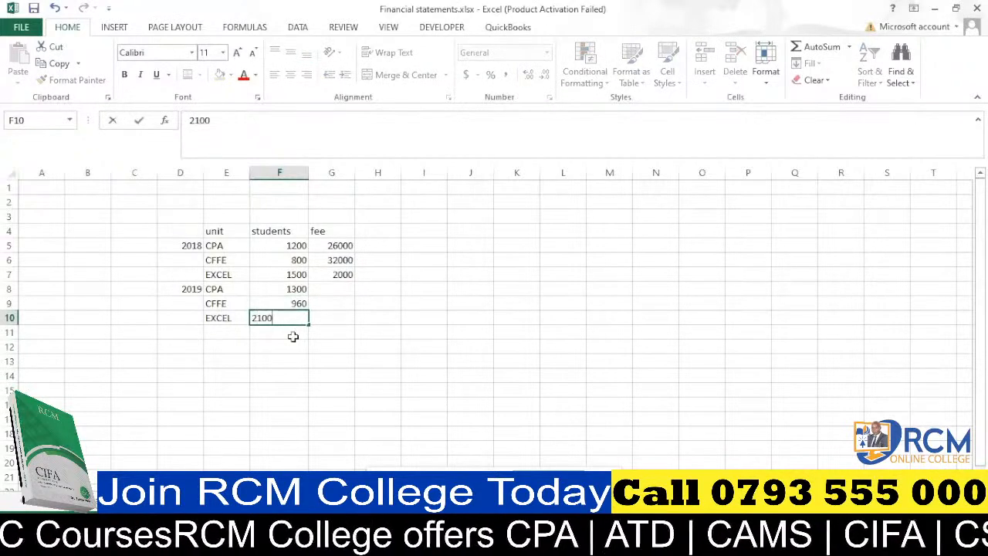
click(290, 333)
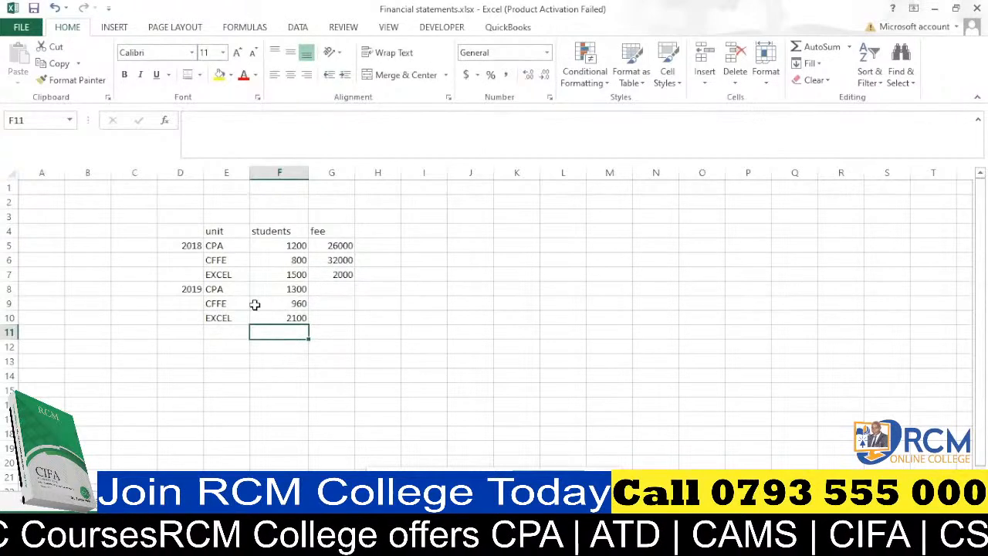
Enter the 2019 fees in G8:G10: 27300 for CPA, 34000 for CFFE and 2500 for EXCEL
scroll(254, 304, down, 1)
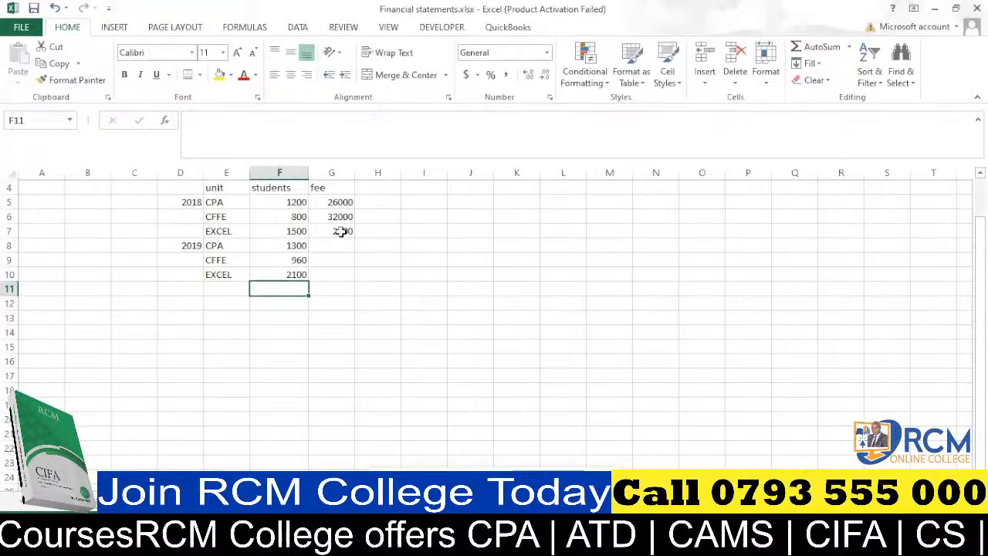
scroll(342, 232, up, 1)
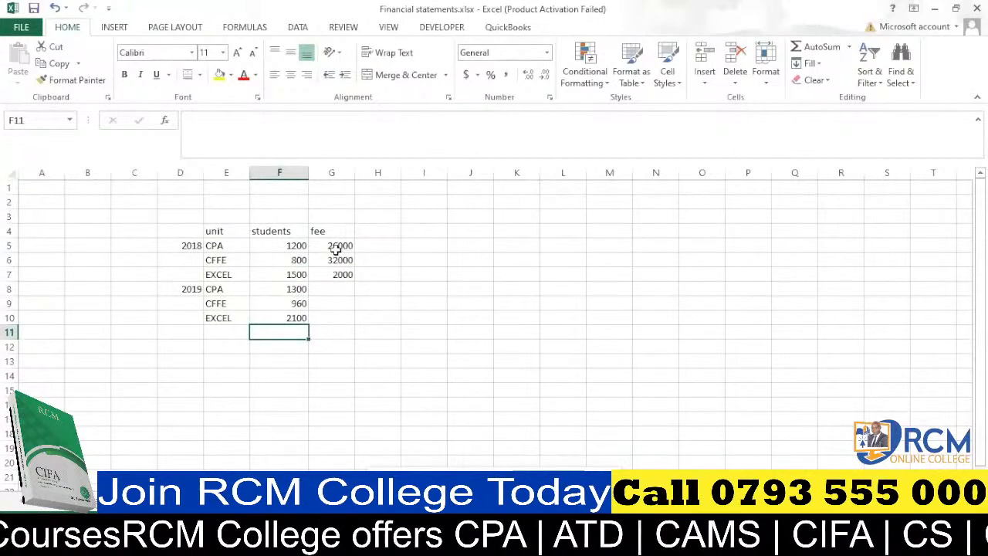
click(338, 290)
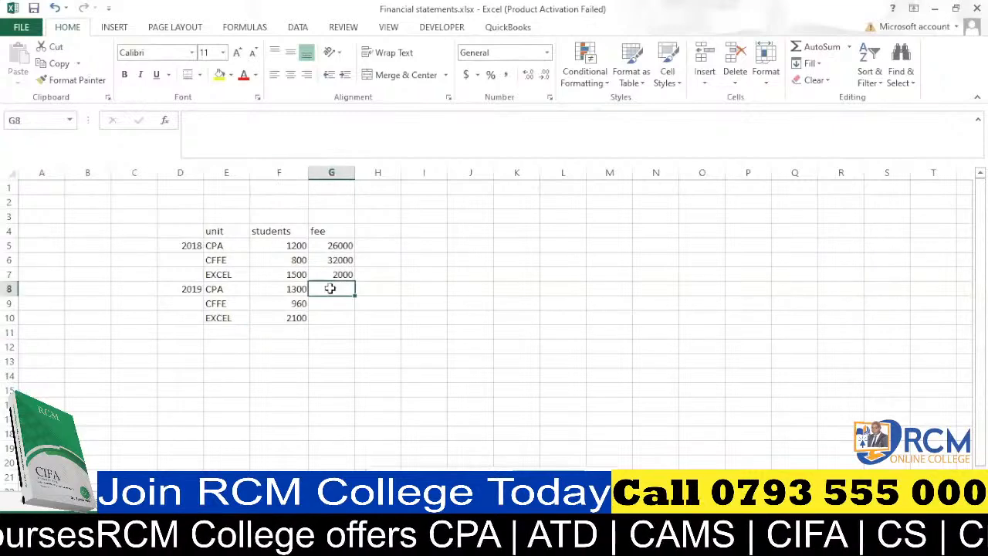
text(27300)
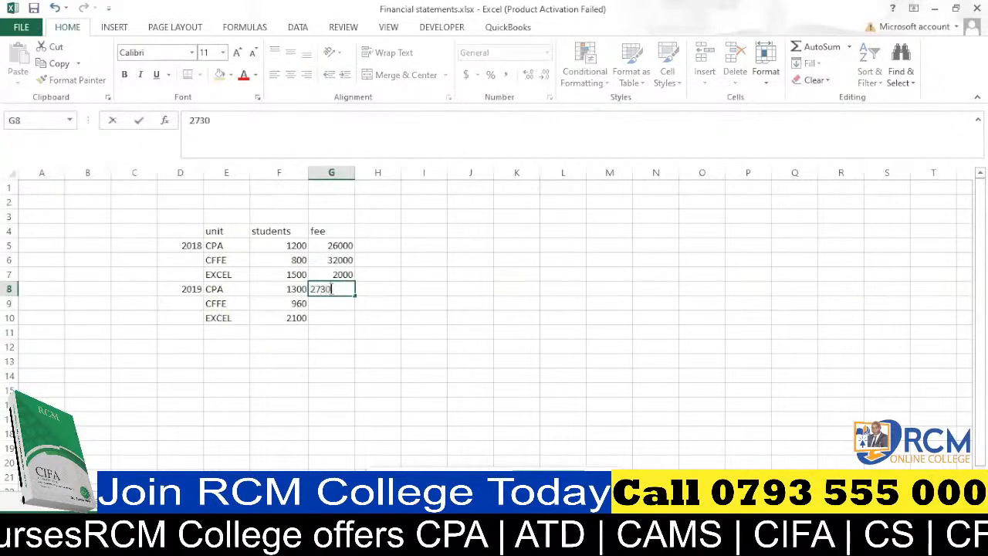
click(335, 304)
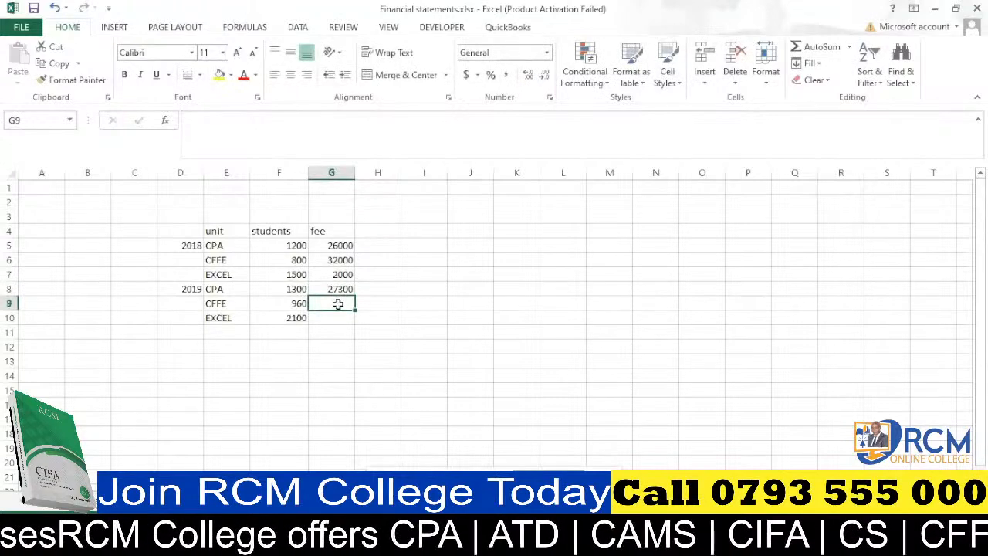
text(3)
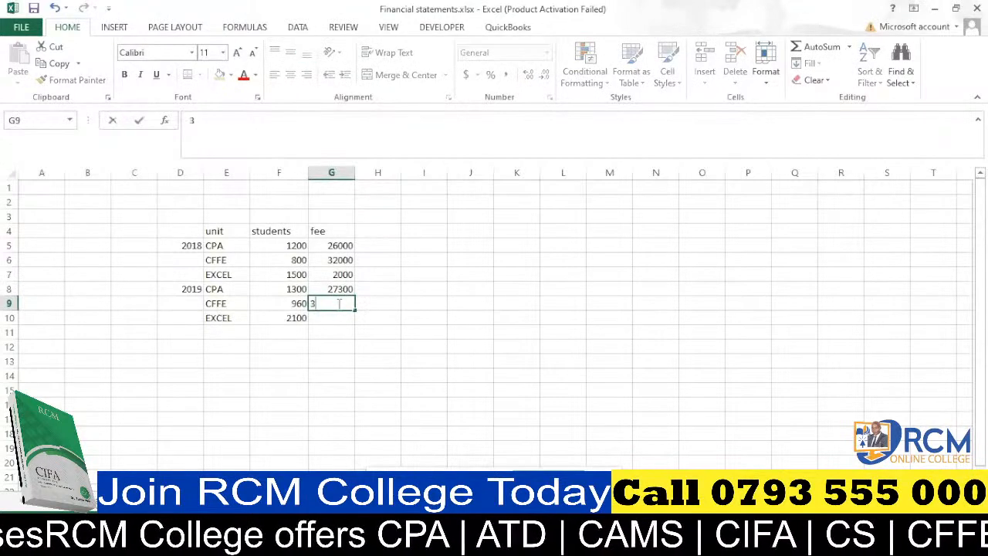
text(4000)
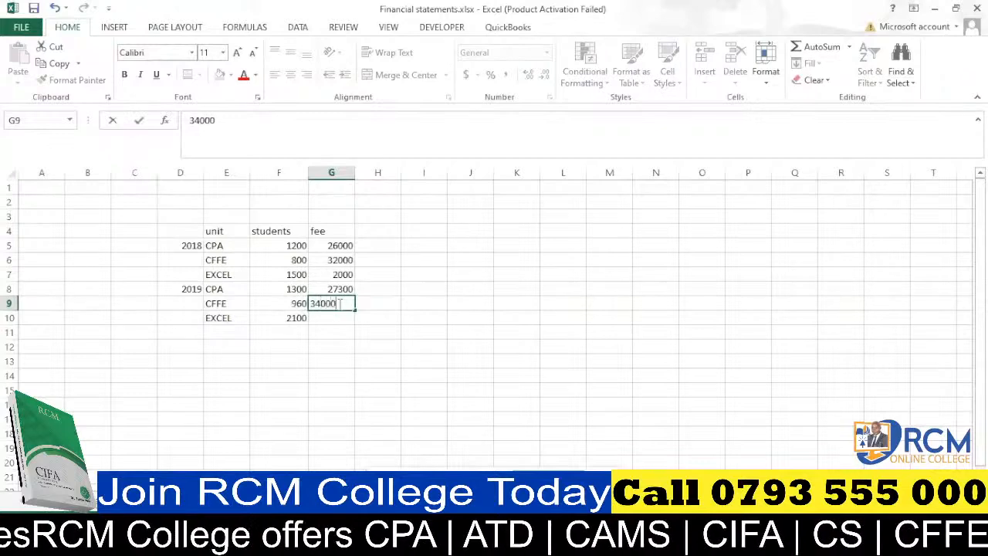
click(335, 318)
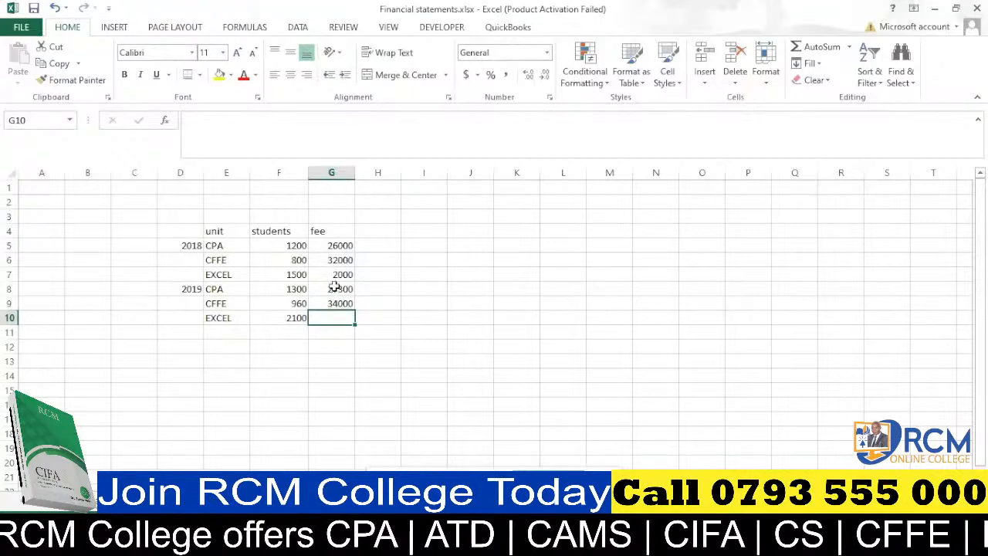
text(2500)
click(333, 361)
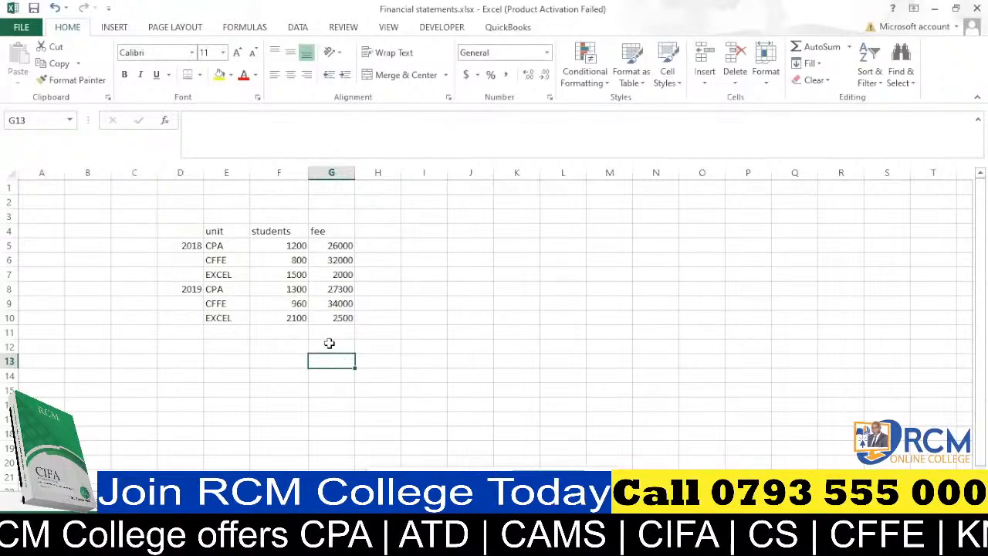
click(389, 233)
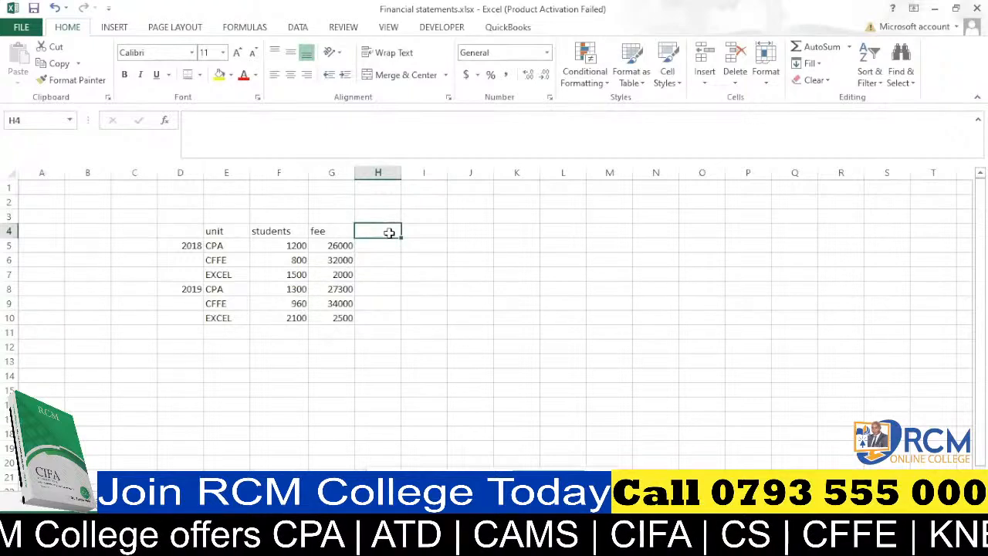
text(SALES)
click(373, 260)
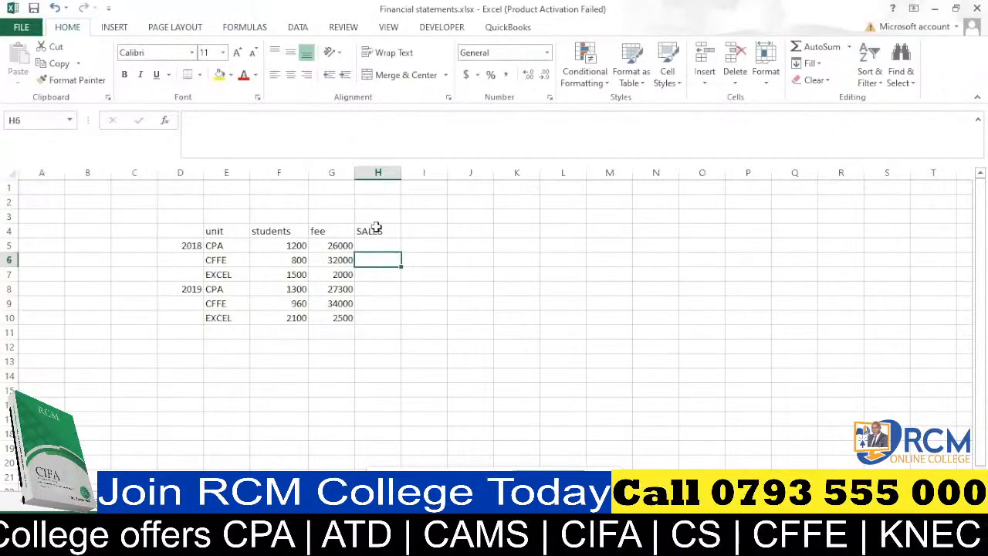
drag(376, 228, 384, 241)
key(Delete)
click(404, 304)
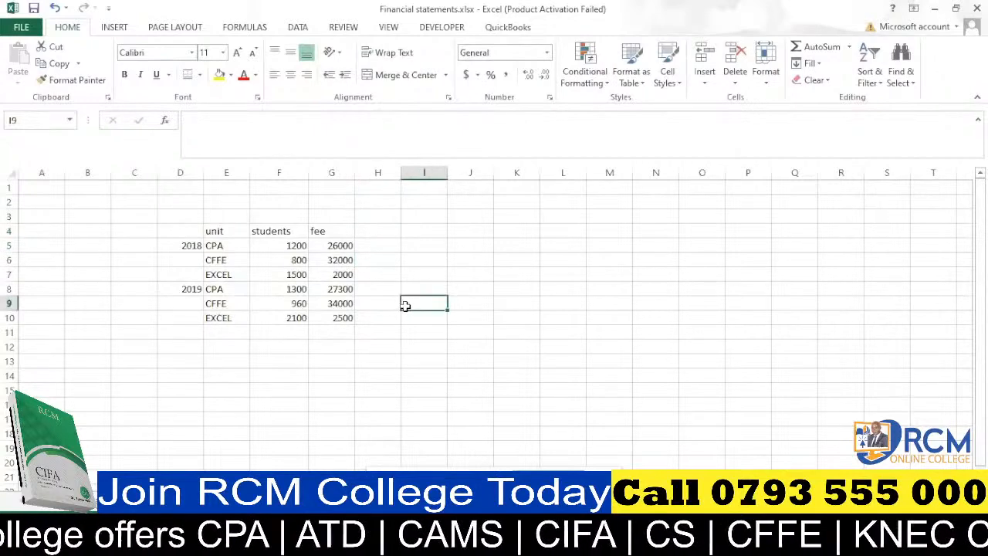
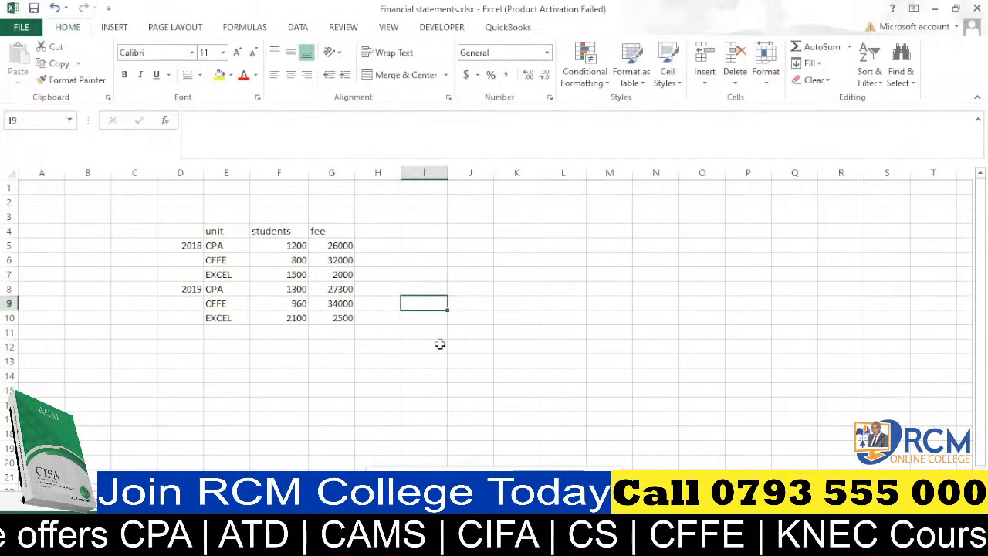
Set up a lookup area below the table with CPA in J12 and the row label students in I13
click(478, 344)
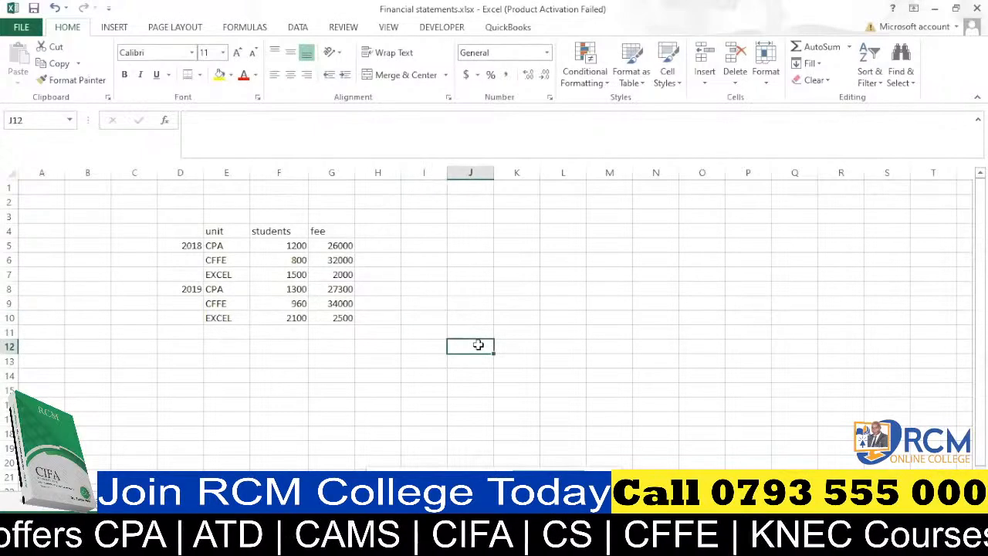
text(CPA)
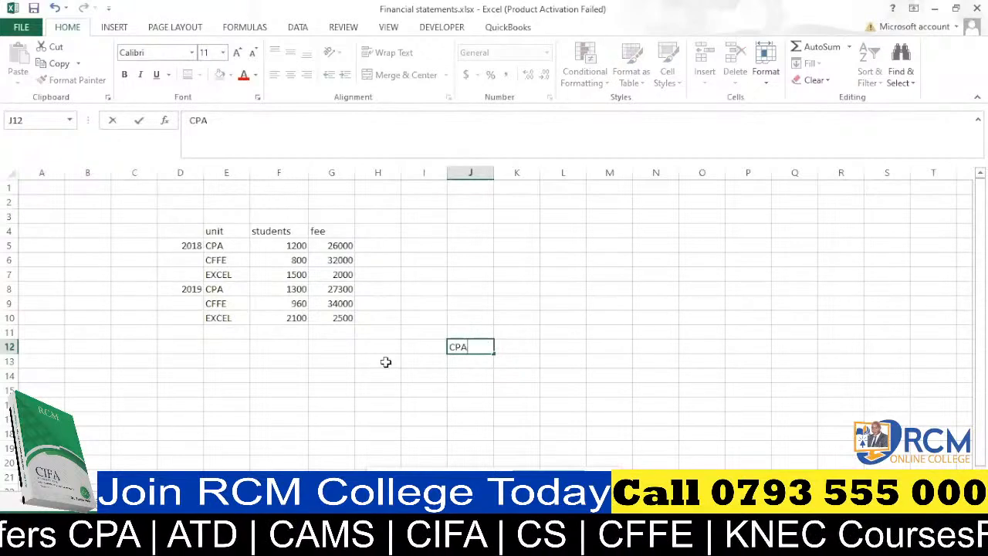
click(413, 361)
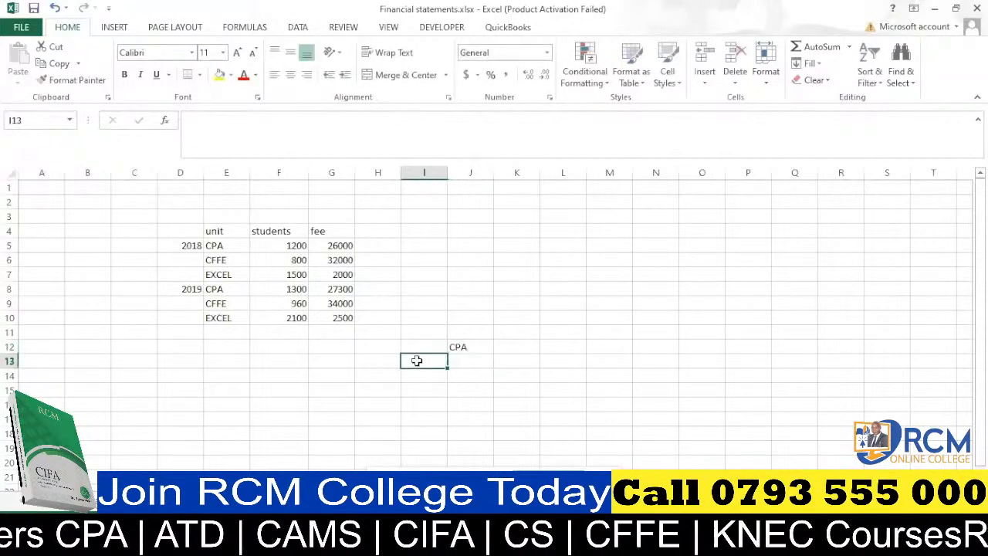
text(stu)
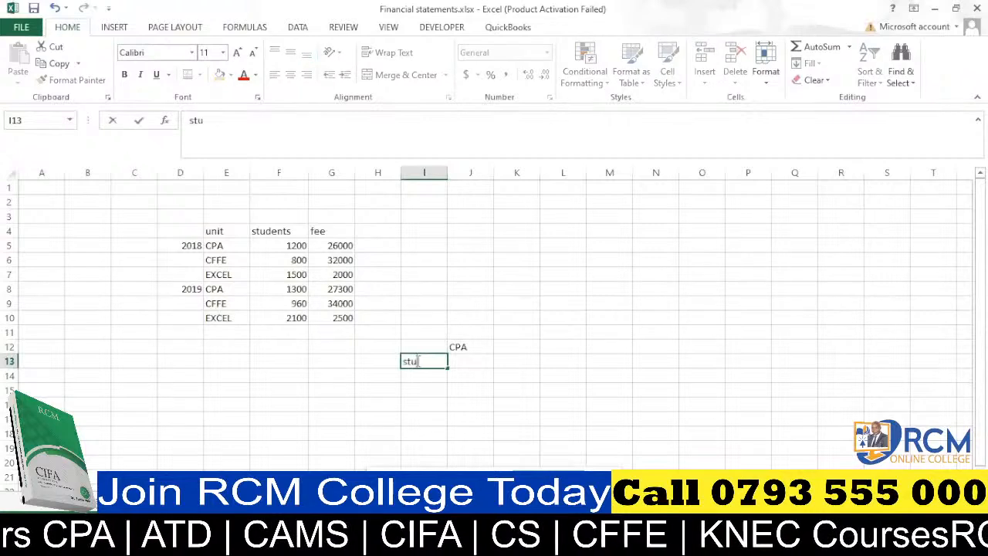
text(dents)
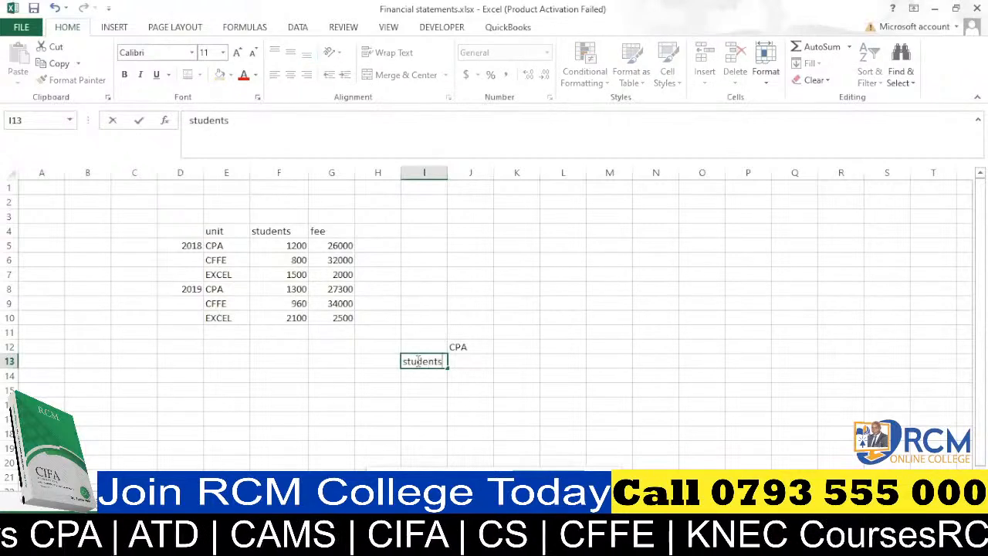
key(Return)
Widen column I slightly to give the students label more room
click(425, 402)
drag(448, 173, 457, 173)
click(434, 375)
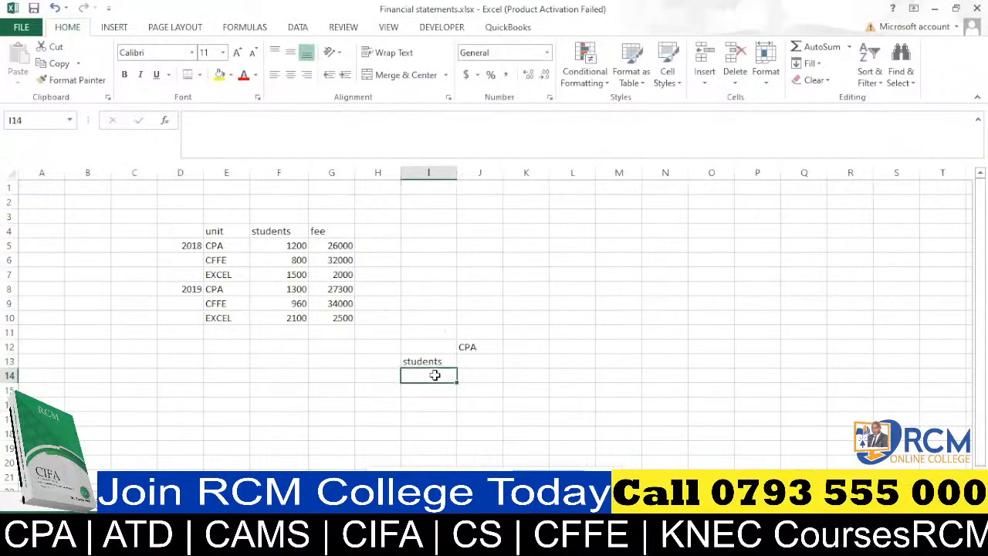
Enter a SUMPRODUCT formula in J13 that compares the units E5:E10 with J12: =SUMPRODUCT((E5:E10=J12))
click(471, 358)
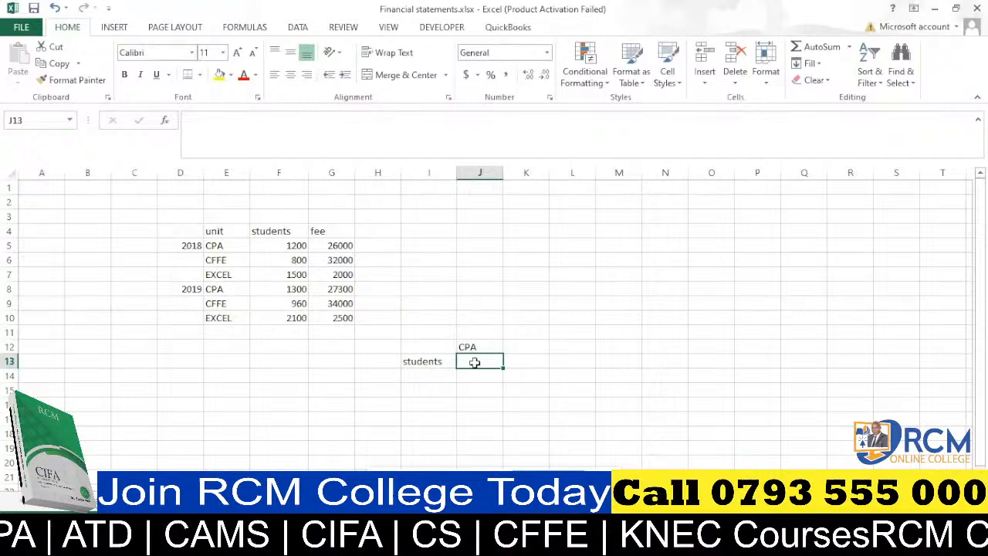
text(=sum)
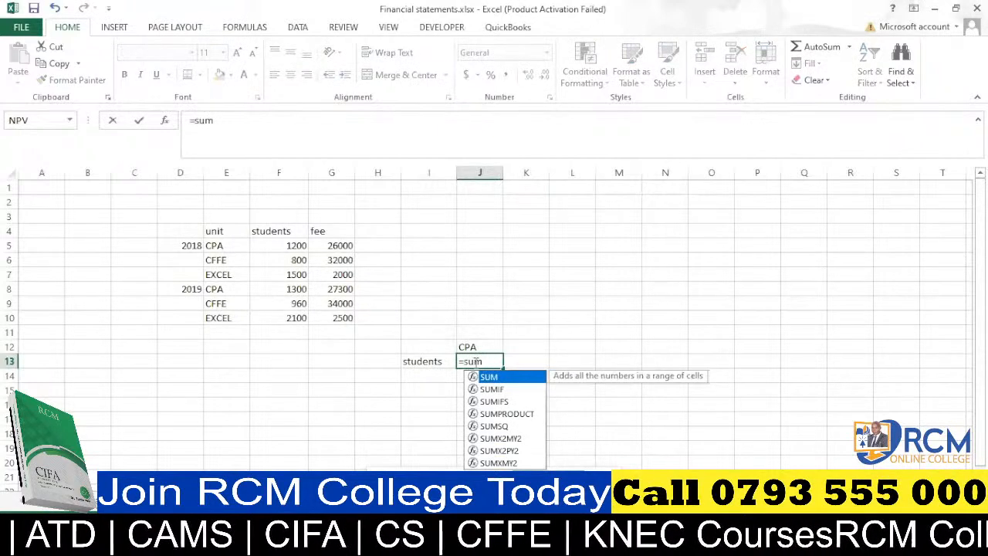
text(p)
key(Tab)
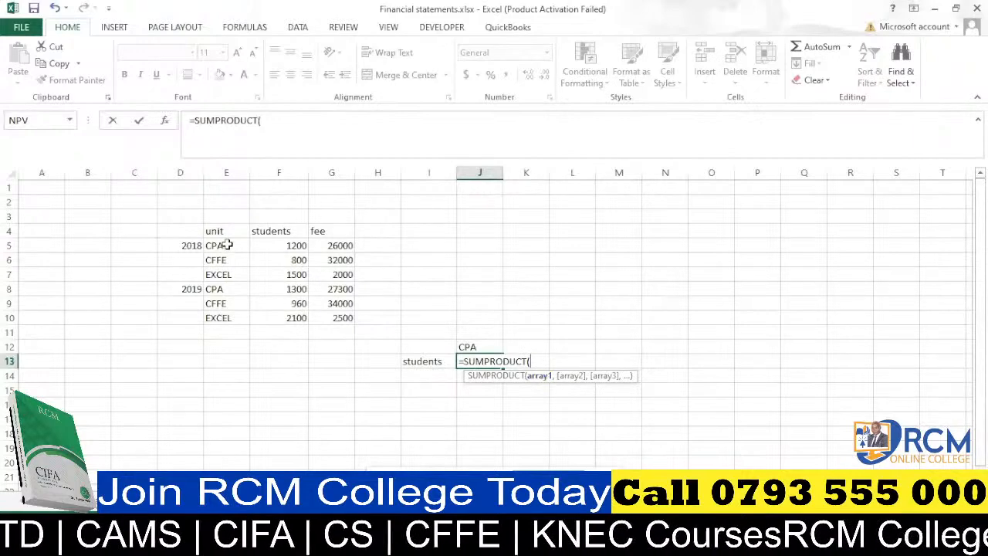
drag(228, 243, 232, 314)
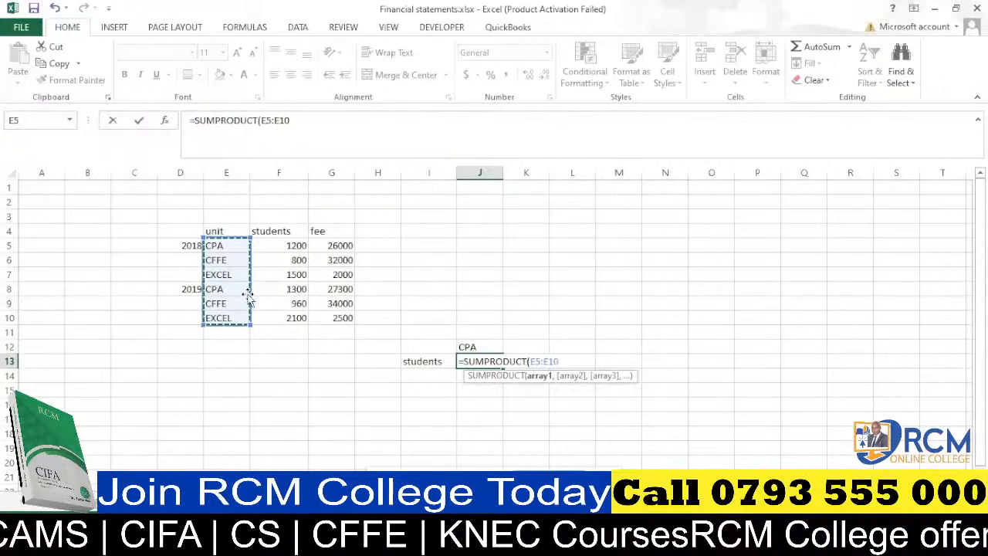
text(=)
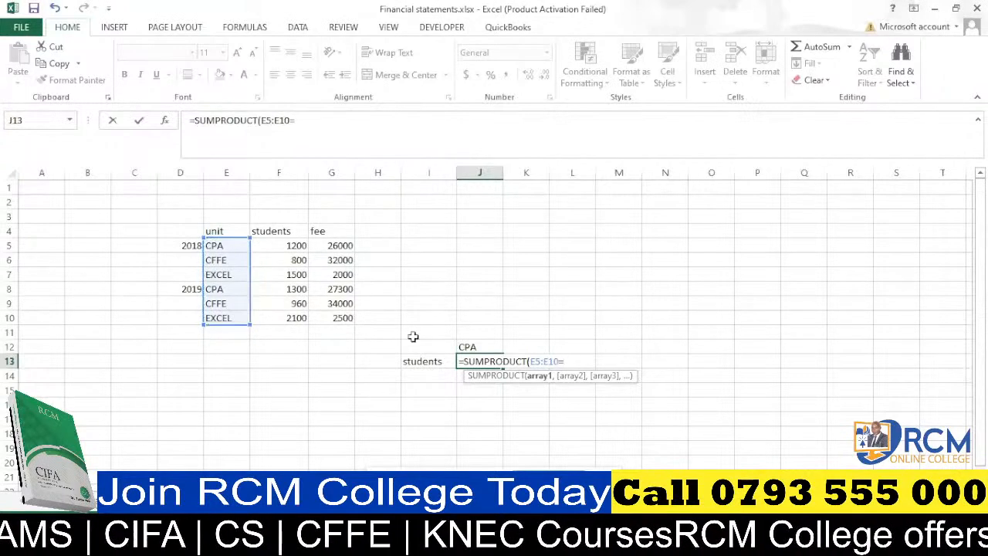
click(474, 349)
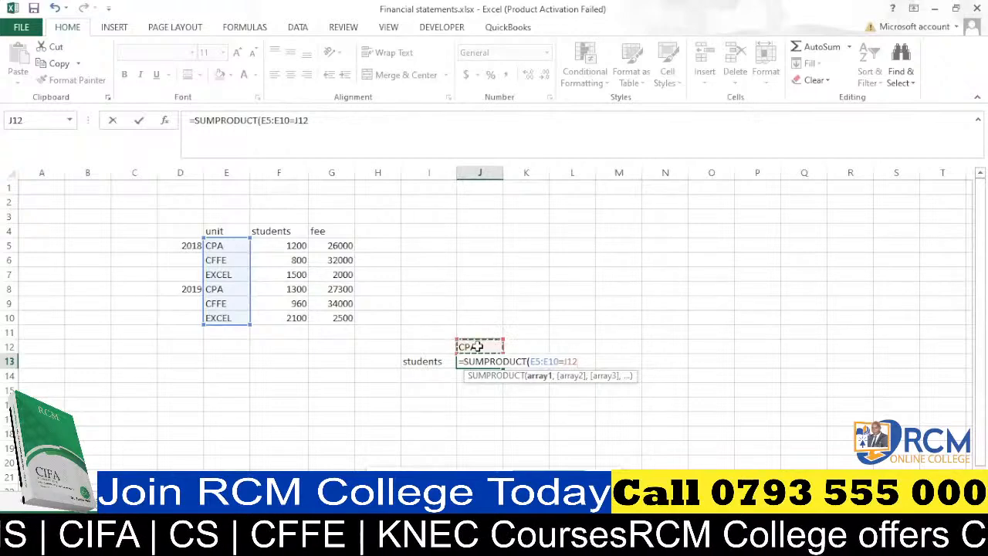
text(0)
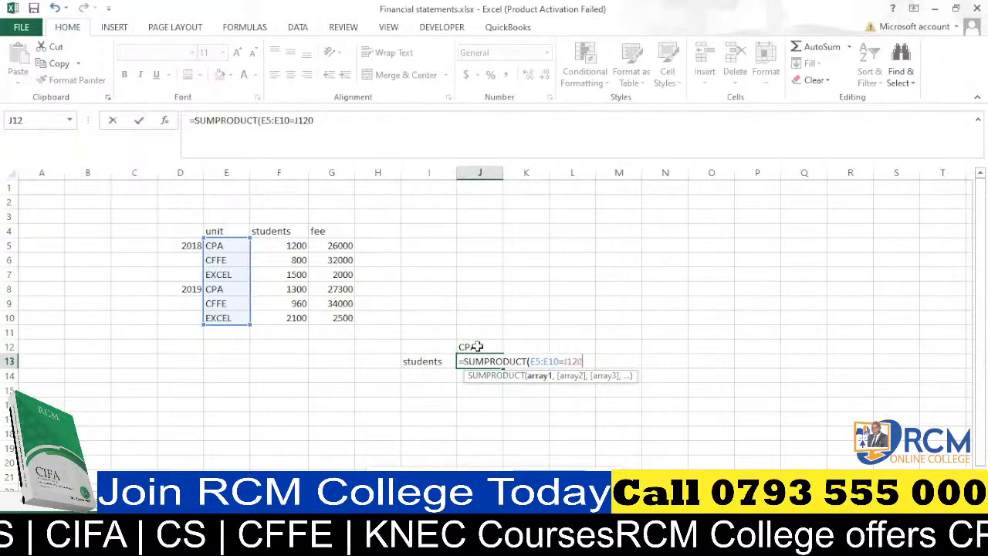
key(BackSpace)
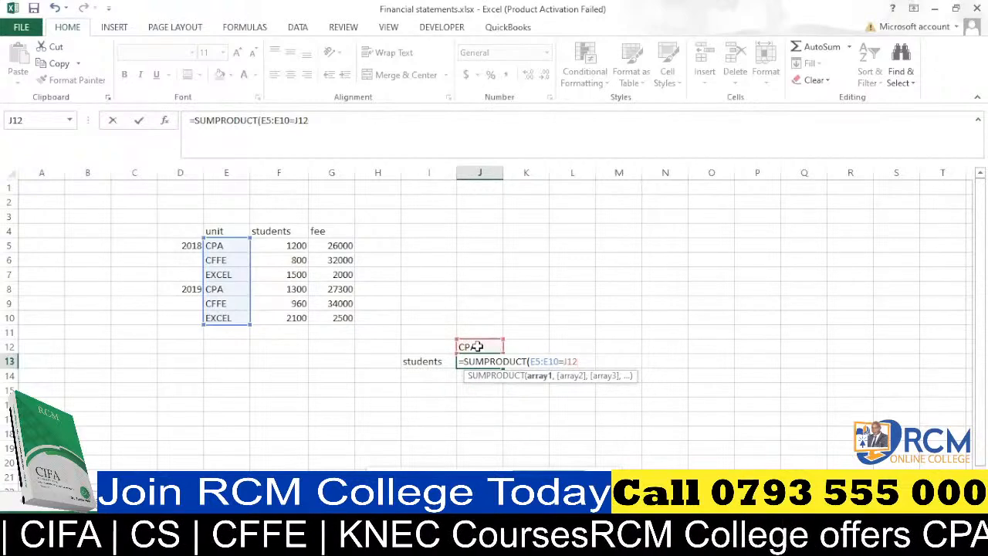
text())
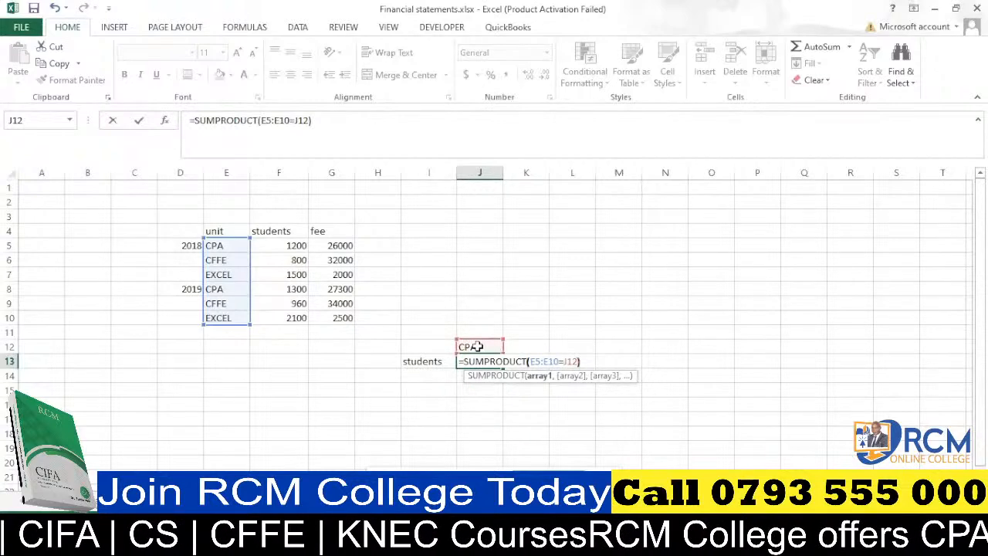
click(530, 361)
text(()
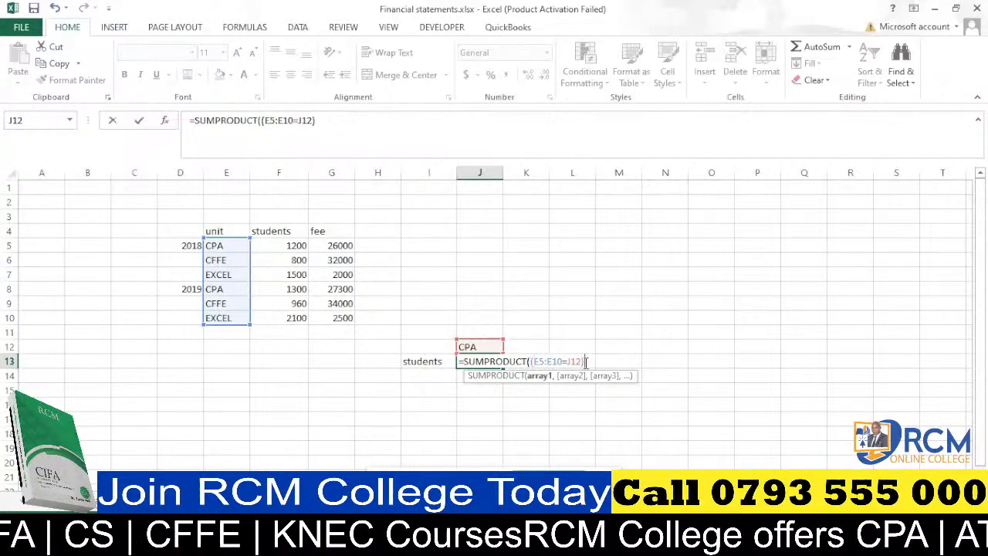
key(Return)
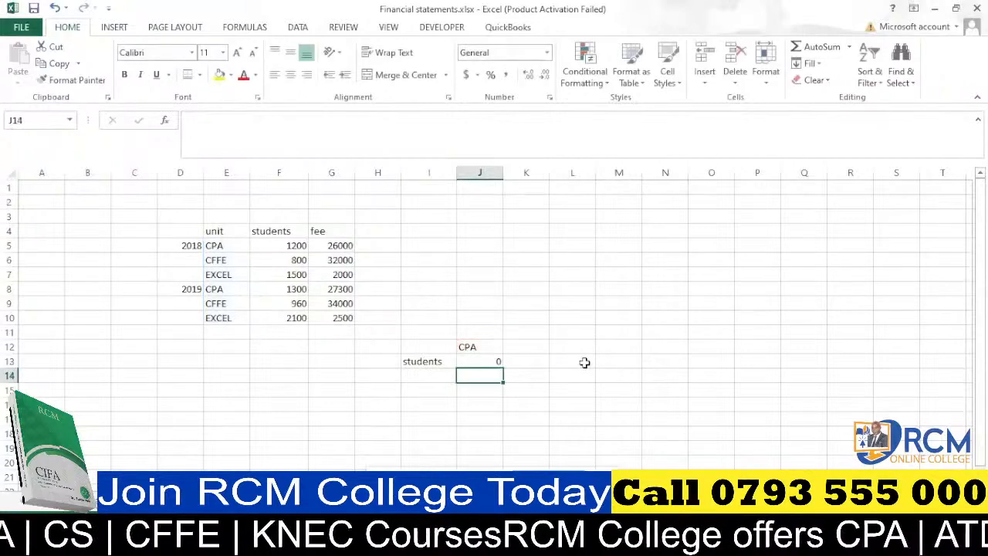
Extend the J13 formula to multiply the unit comparison by the student numbers: =SUMPRODUCT((E5:E10=J12)*F5:F10)
double_click(491, 361)
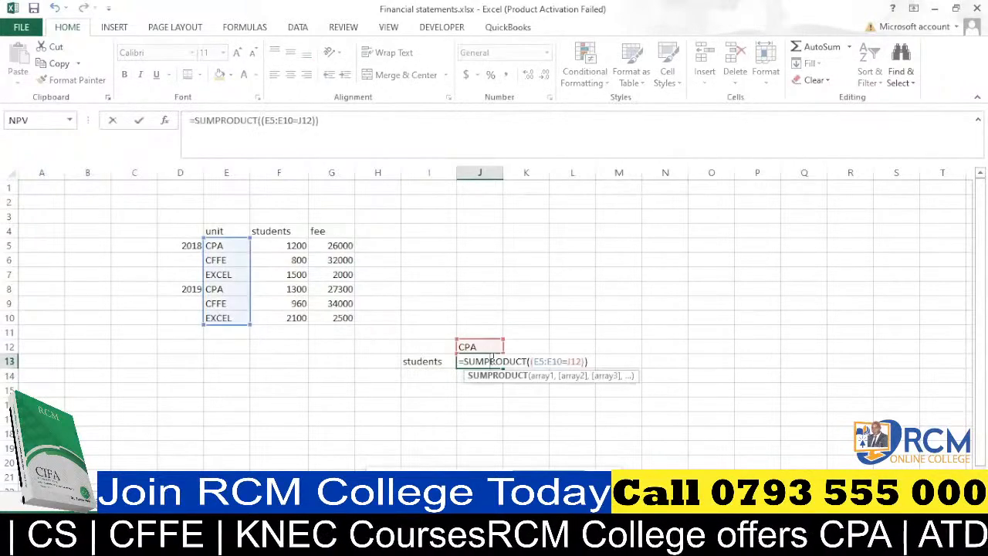
click(586, 360)
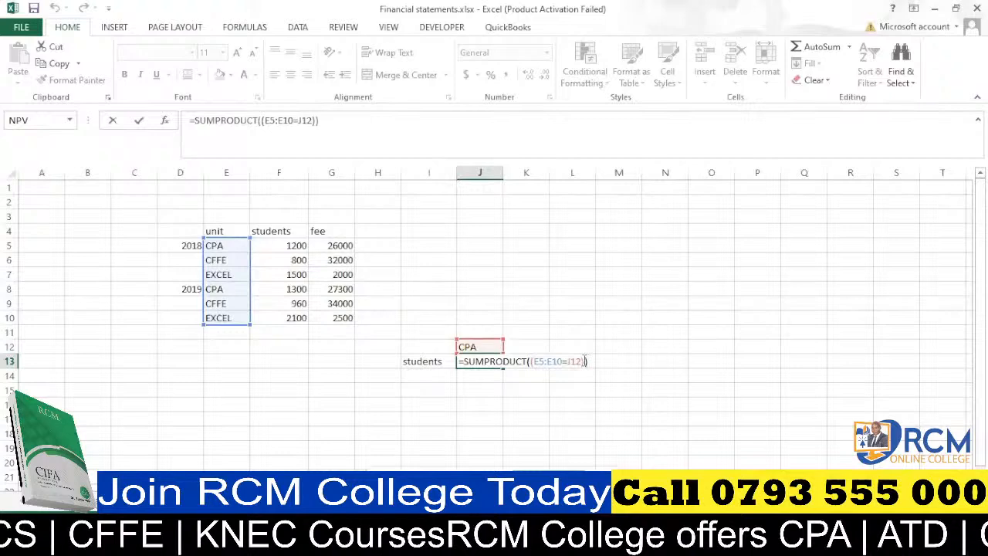
click(585, 361)
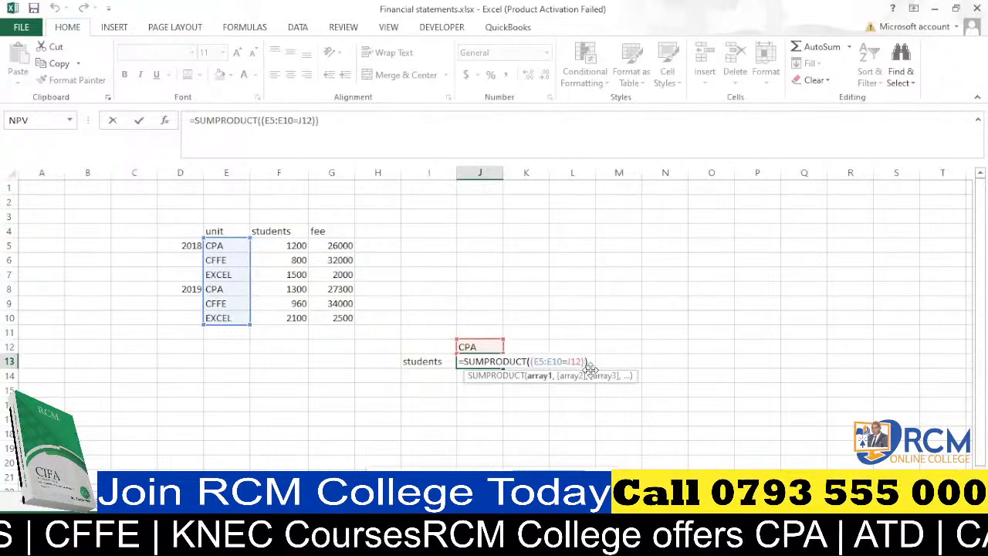
text(*)
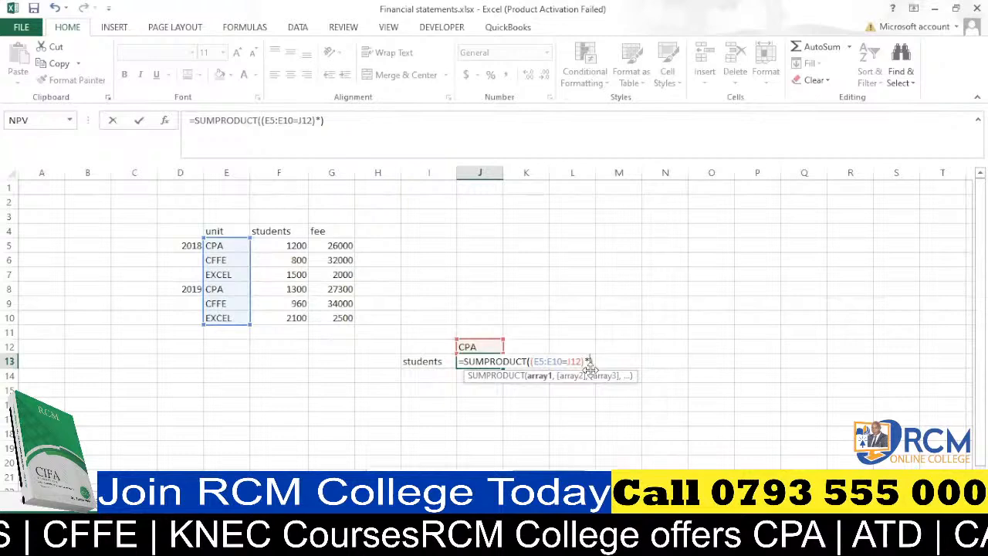
key(Delete)
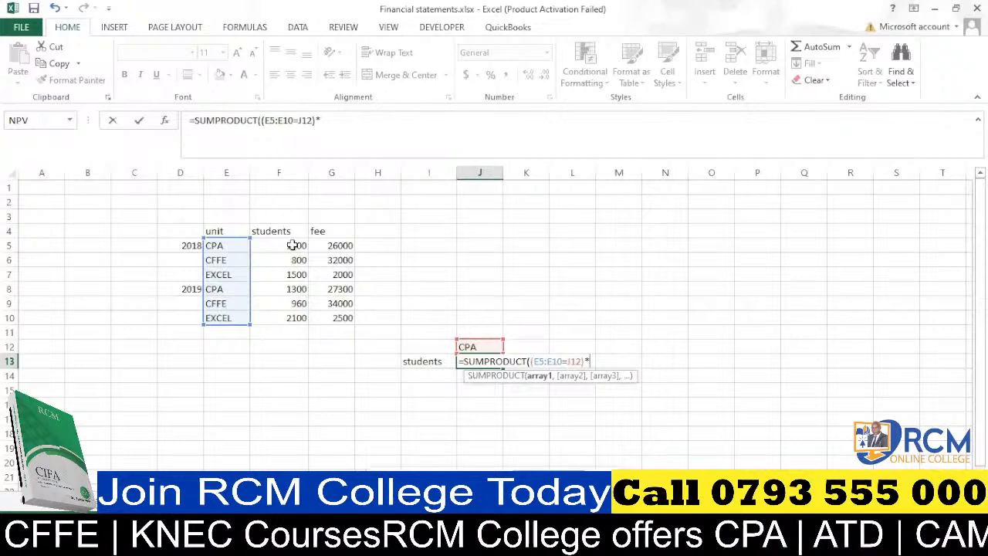
drag(293, 244, 301, 317)
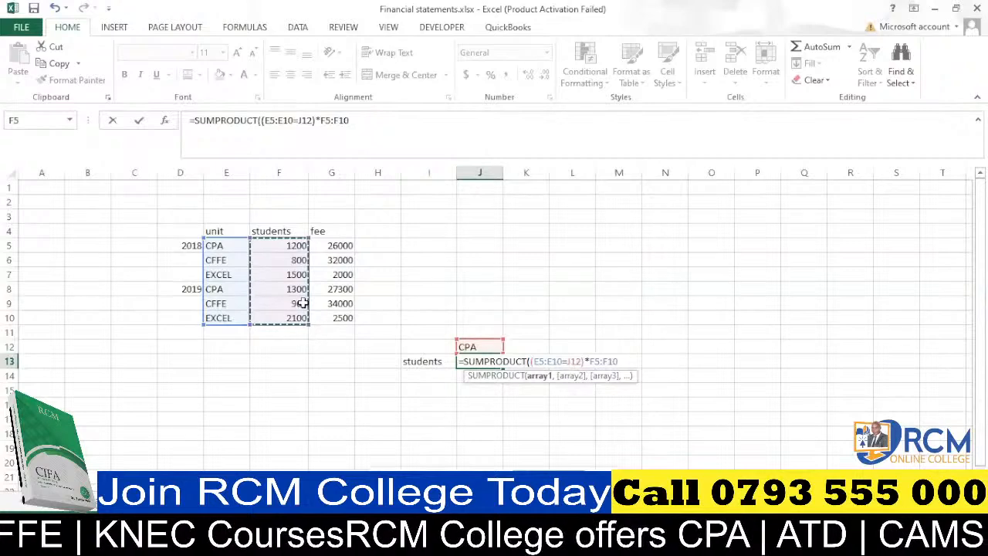
text())
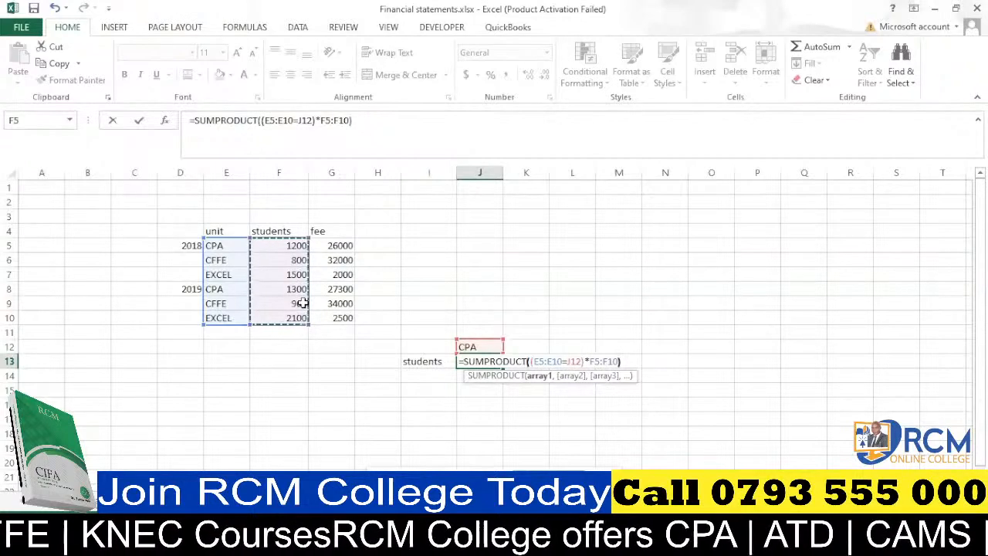
key(Return)
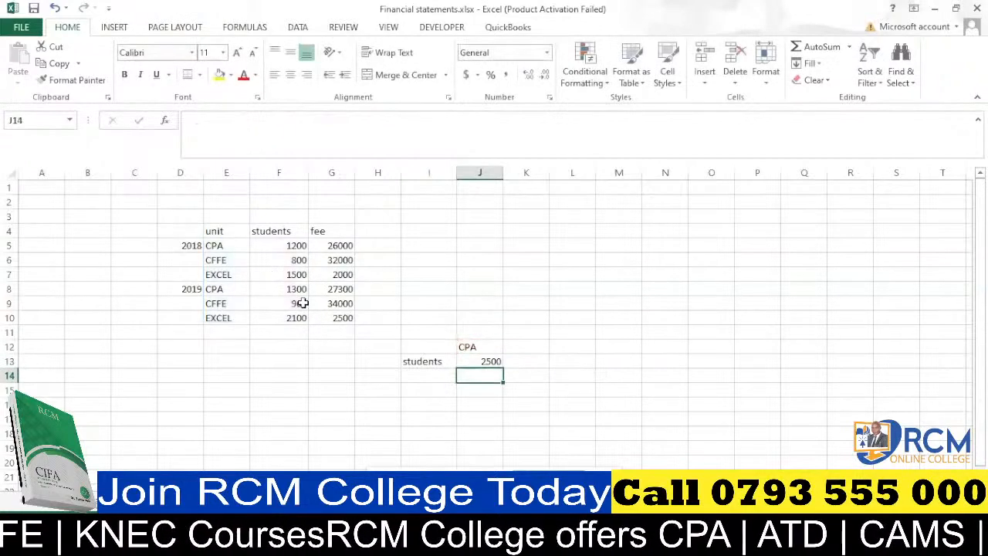
Widen column J slightly
click(480, 361)
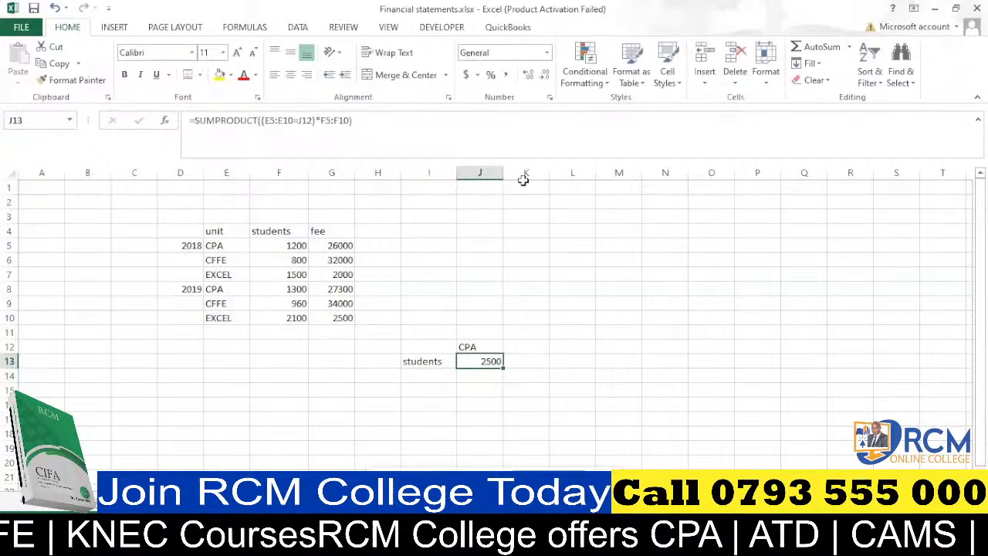
drag(503, 173, 513, 173)
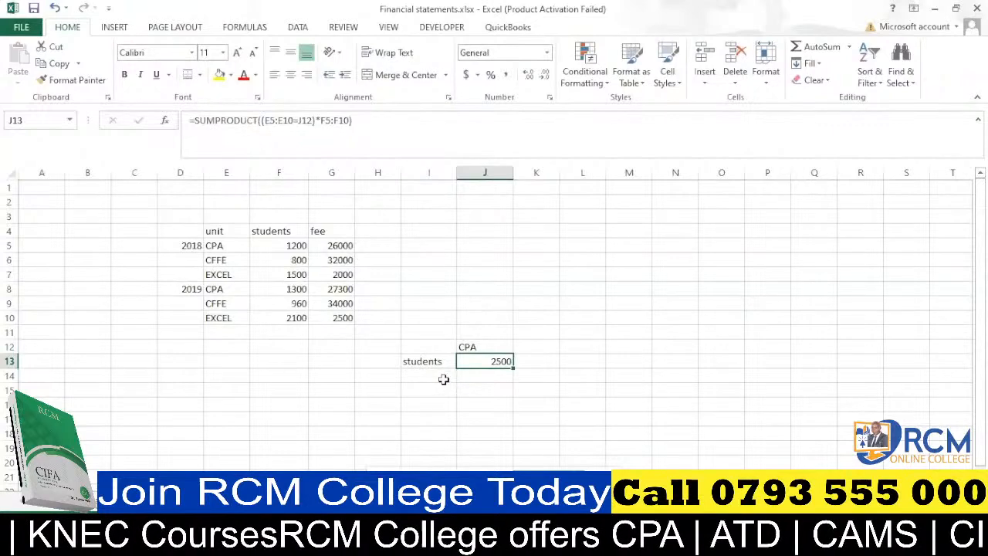
drag(444, 379, 436, 389)
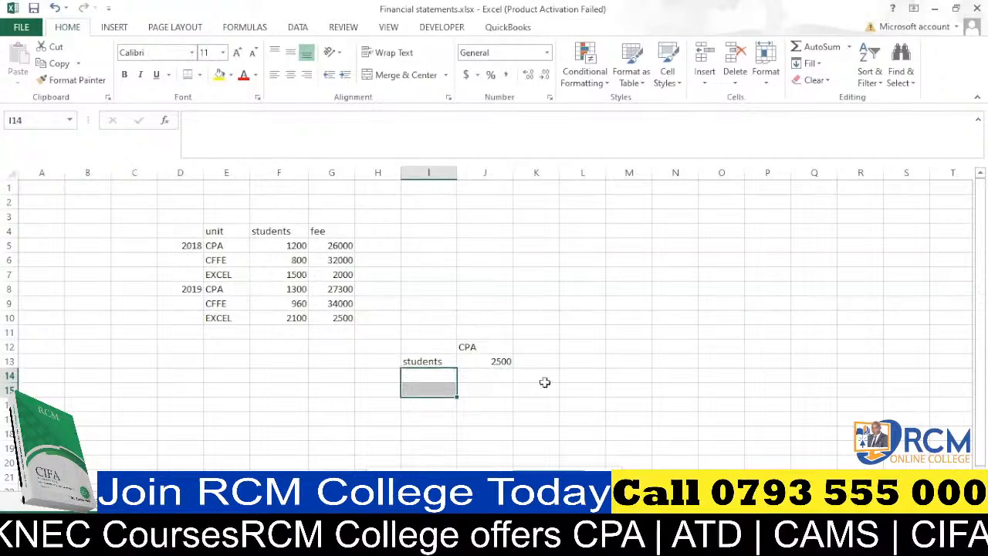
click(583, 275)
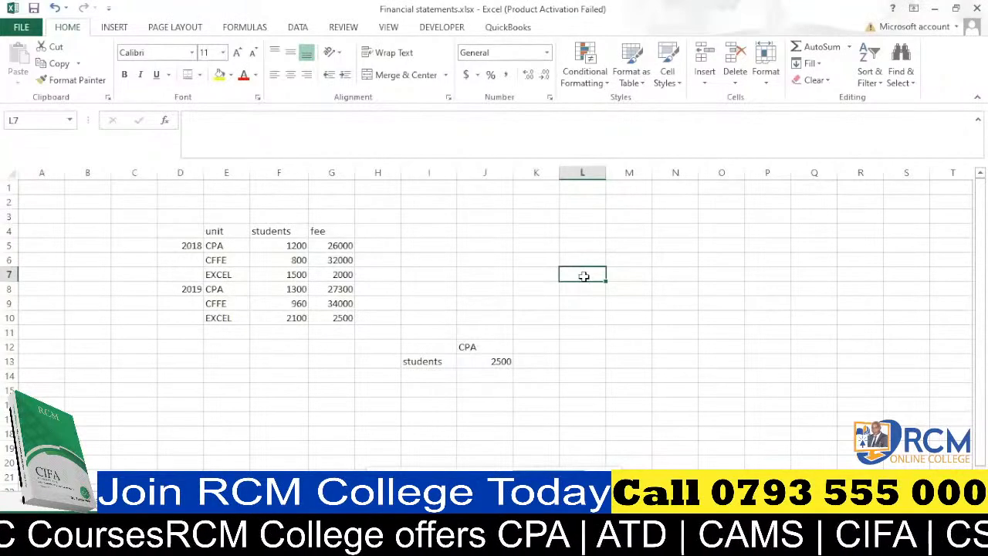
Clear the SUMPRODUCT formula from J13
click(500, 362)
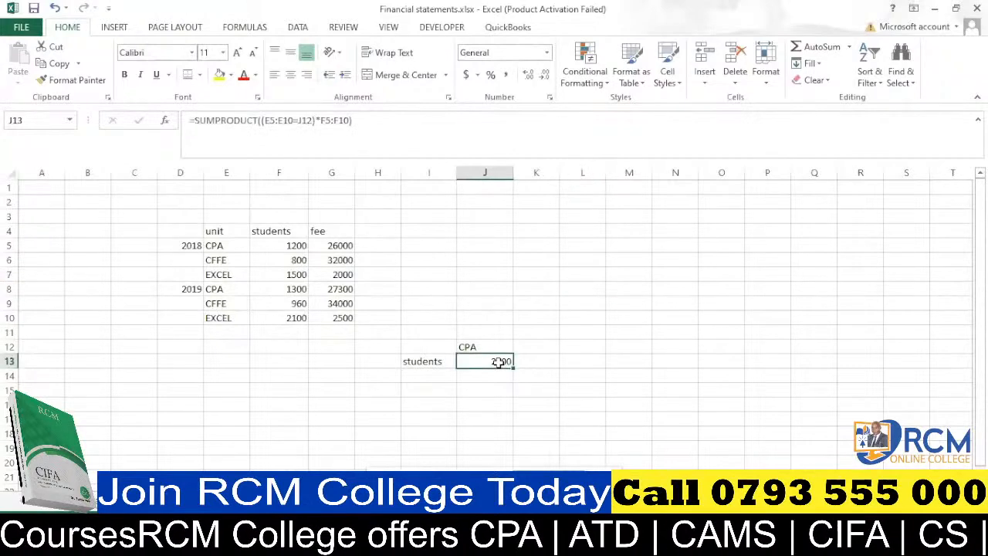
key(BackSpace)
click(507, 284)
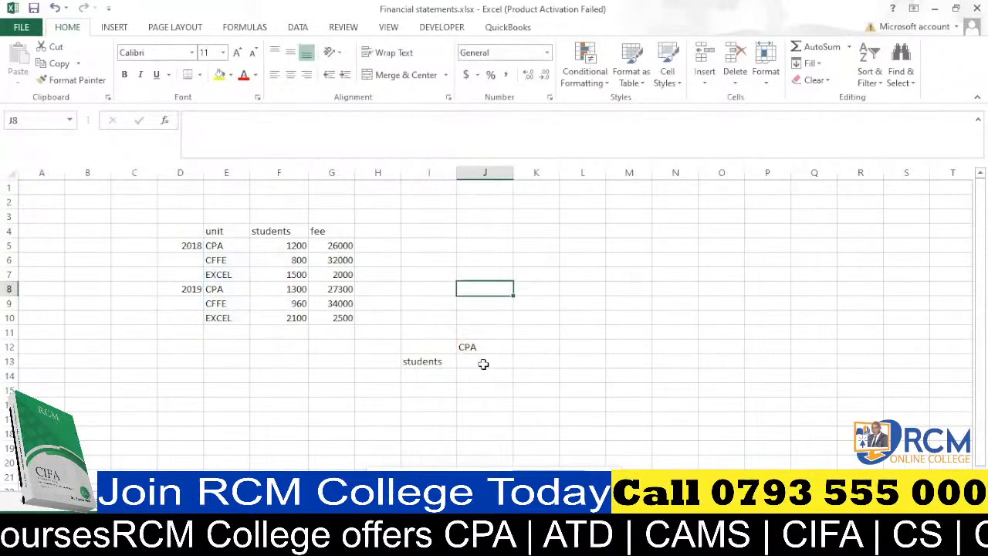
Start a SUMPRODUCT formula in J13 that compares the units in E5:E10 with the CPA label in J12
click(483, 363)
text(=)
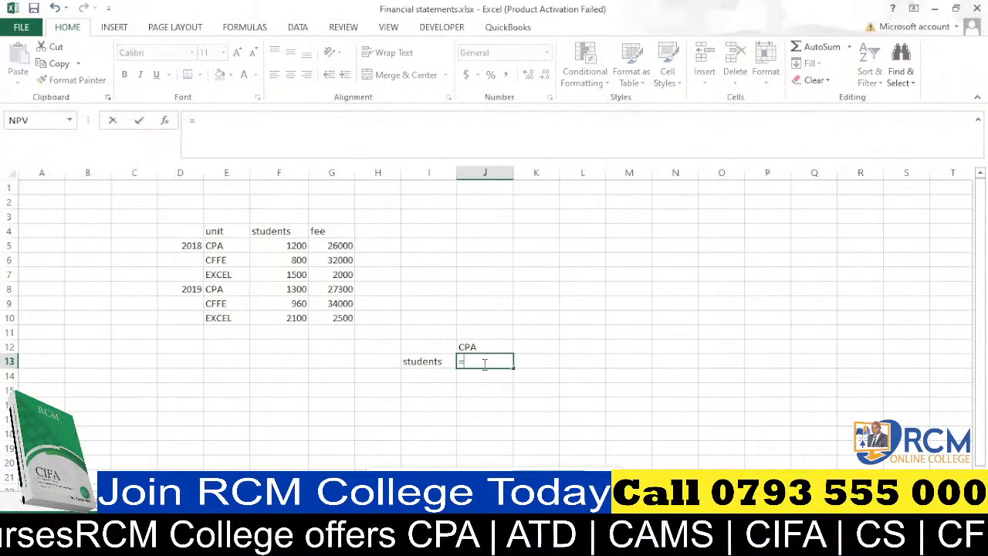
text(sump)
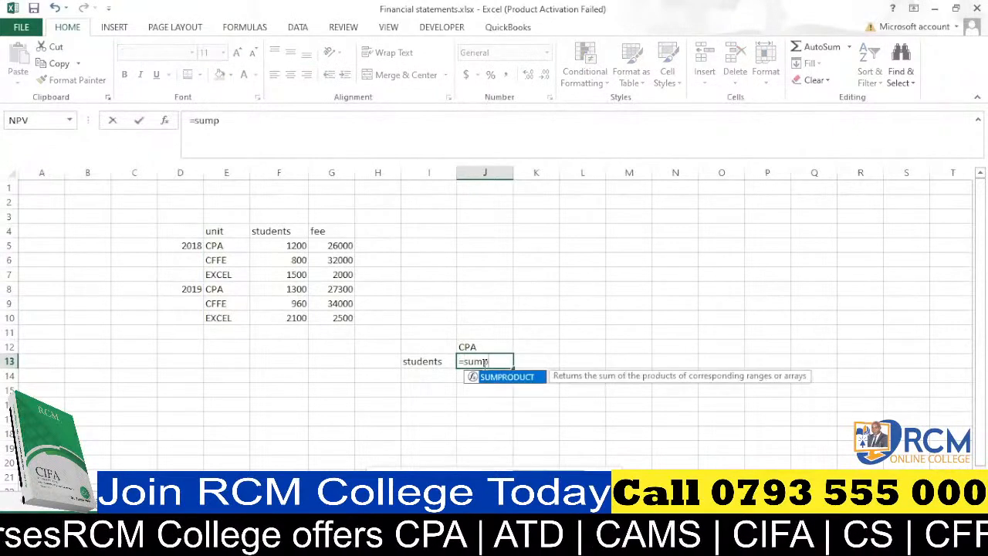
key(Tab)
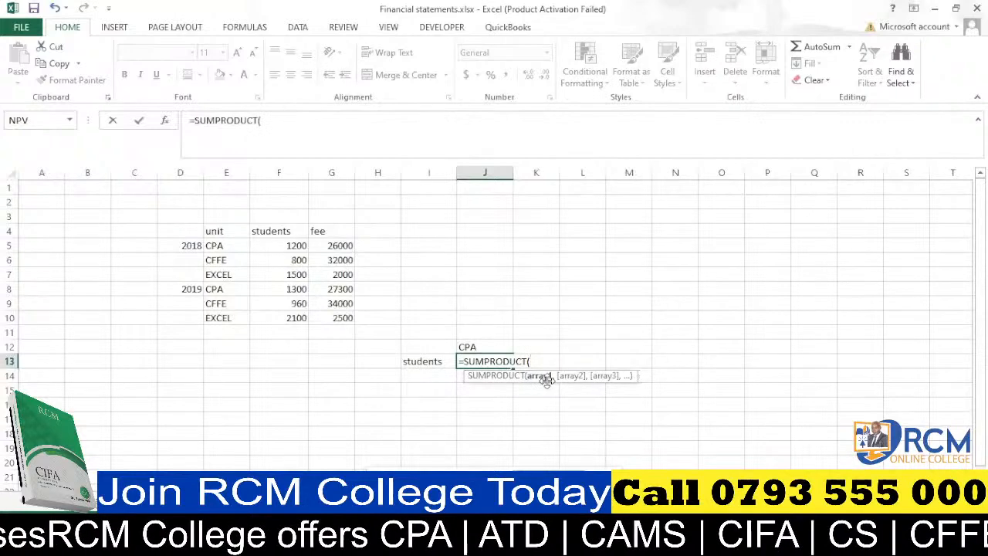
drag(218, 245, 229, 314)
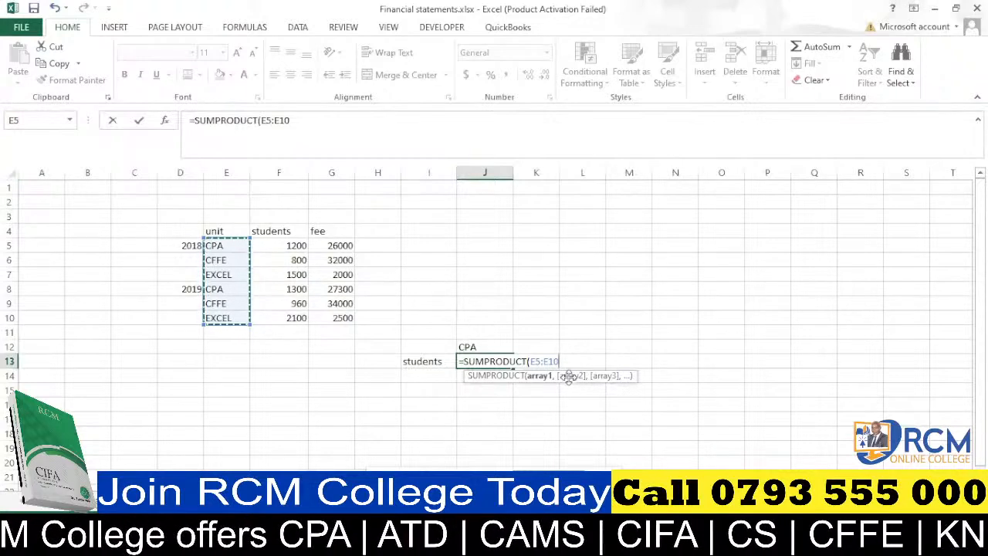
text(=)
click(471, 345)
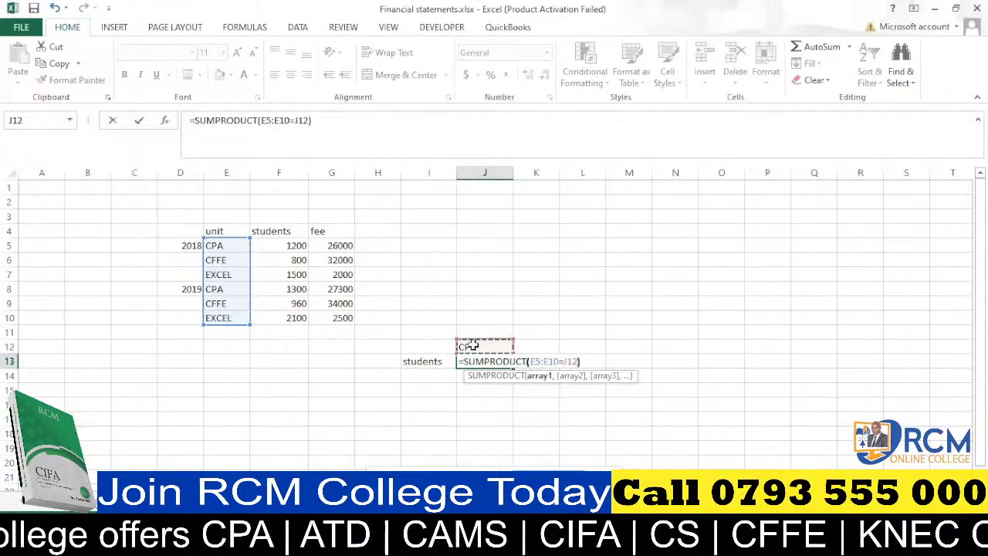
text())
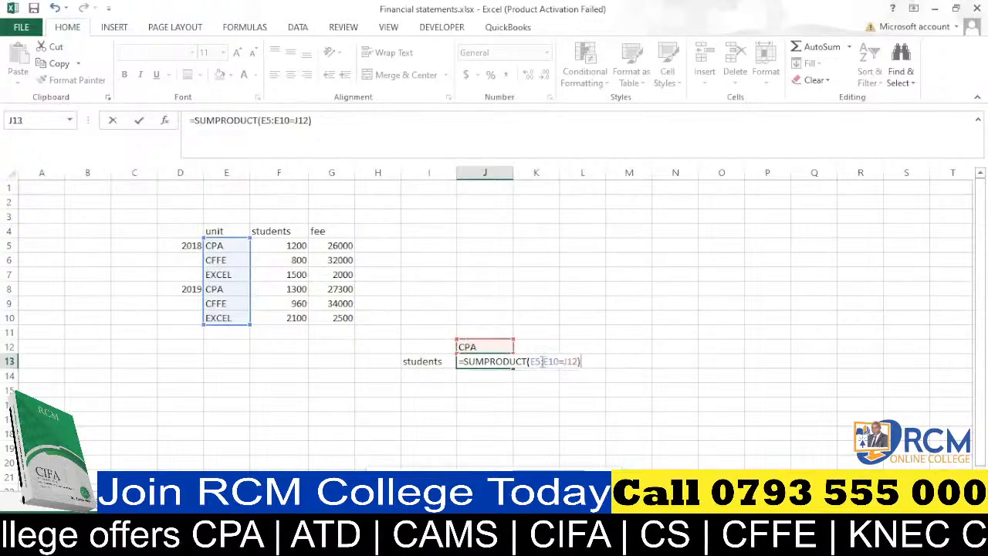
Complete the J13 formula so the bracketed unit comparison is multiplied by the student numbers: =SUMPRODUCT((E5:E10=J12)*F5:F10)
click(531, 361)
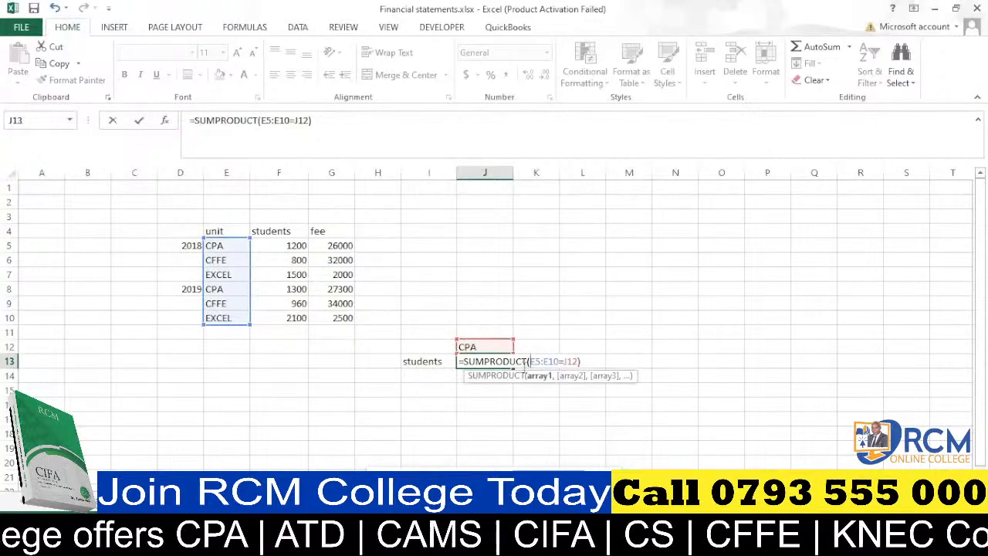
text(()
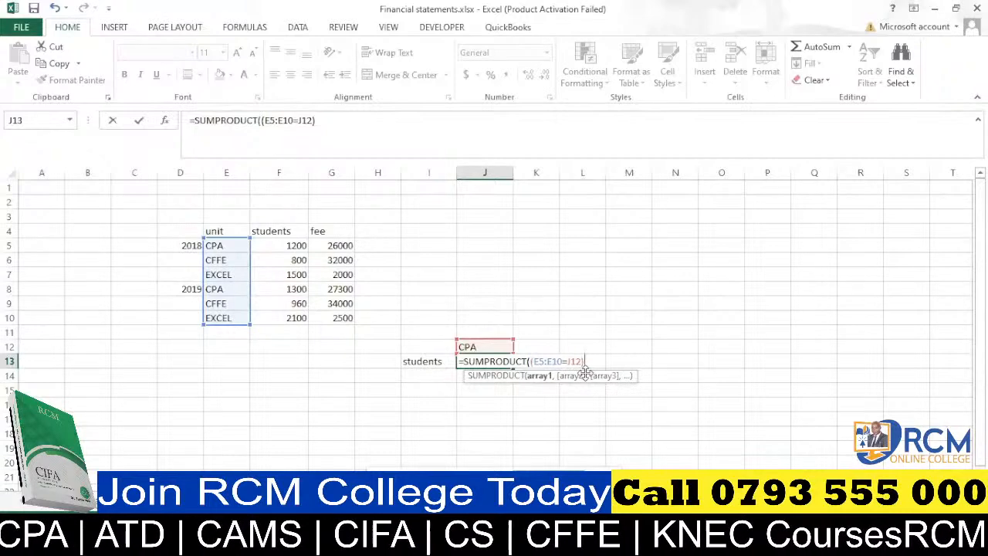
text(*)
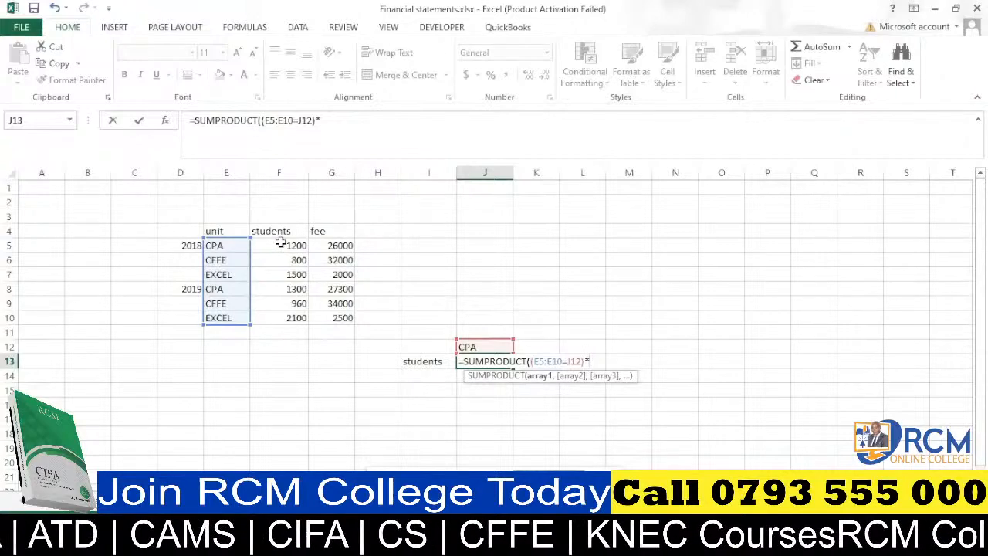
drag(280, 242, 287, 317)
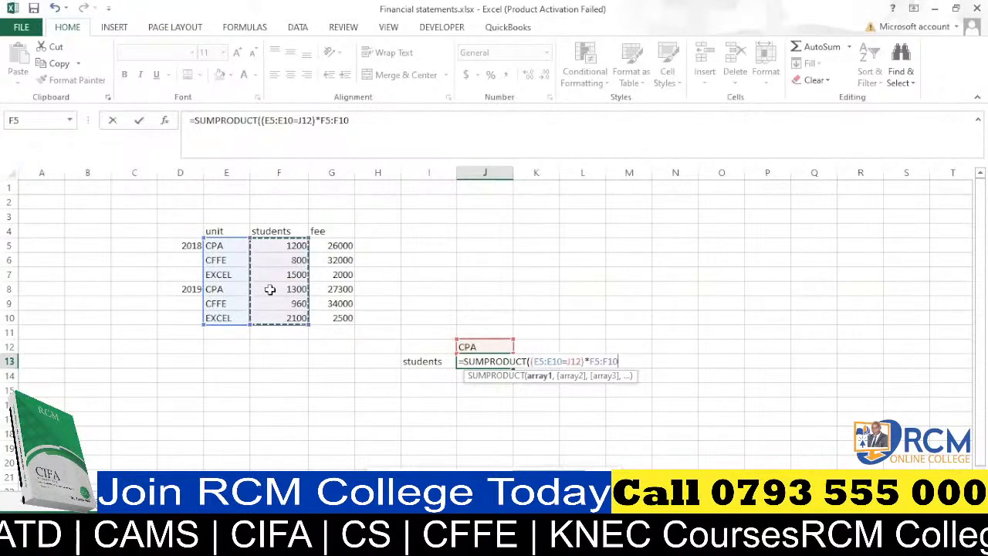
text())
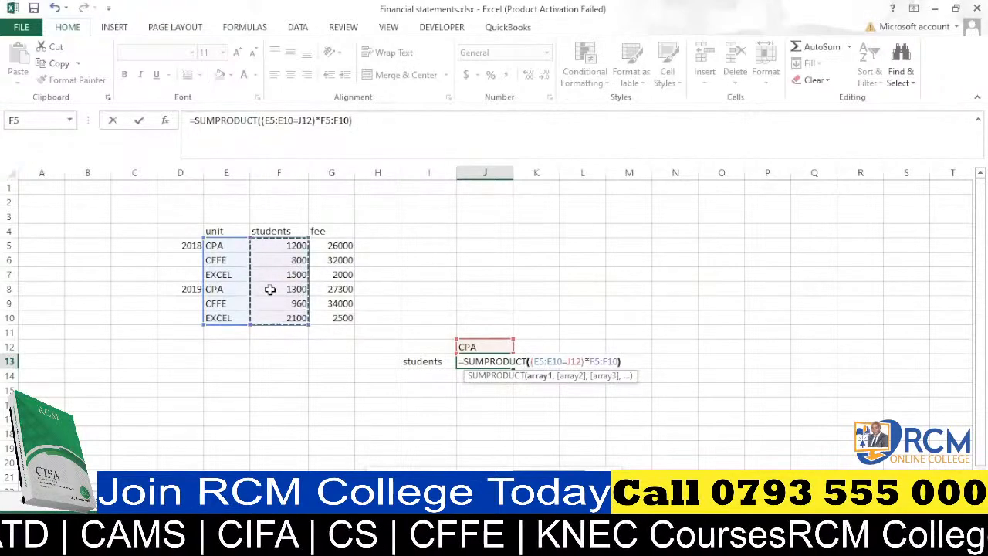
key(Return)
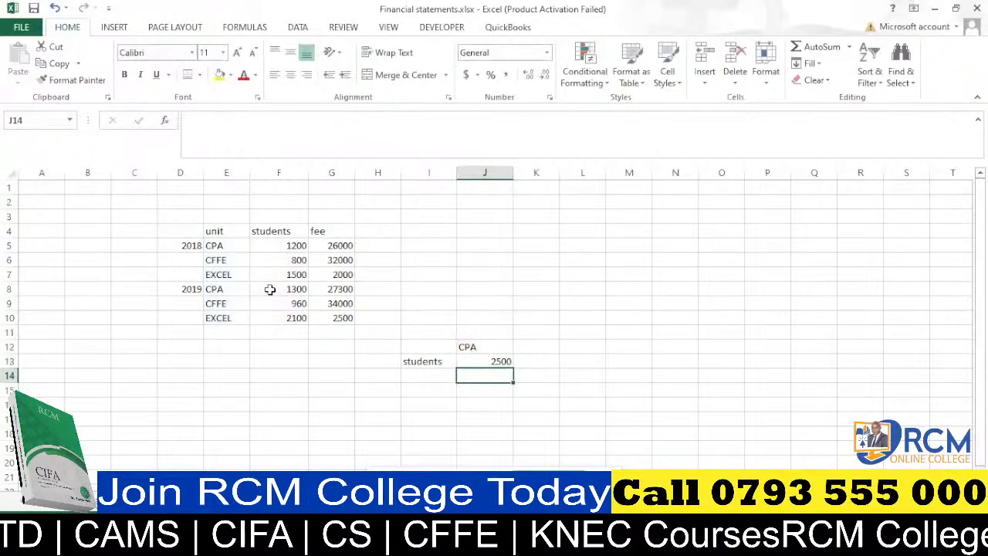
click(494, 359)
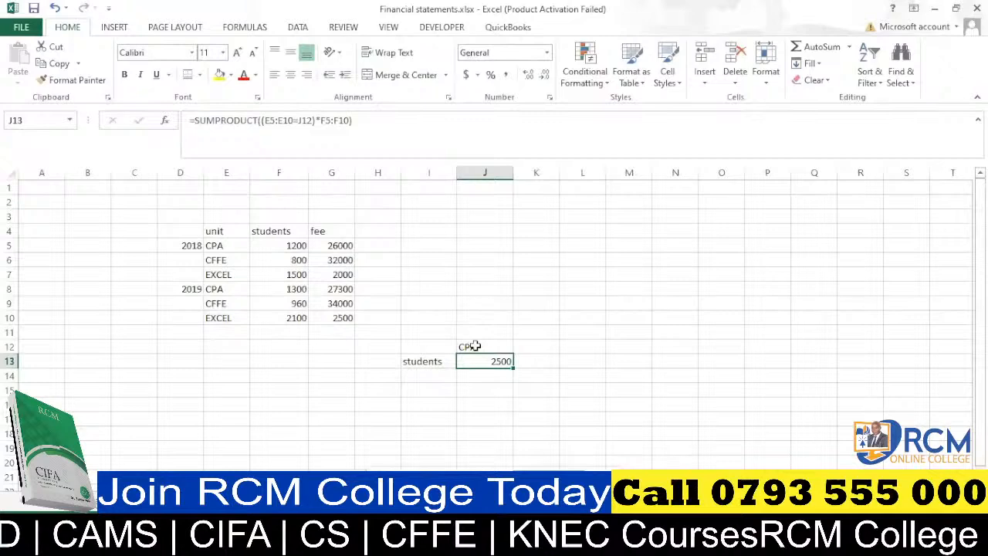
Change the unit in J12 to excel and check the students formula in J13
click(474, 346)
text(exce)
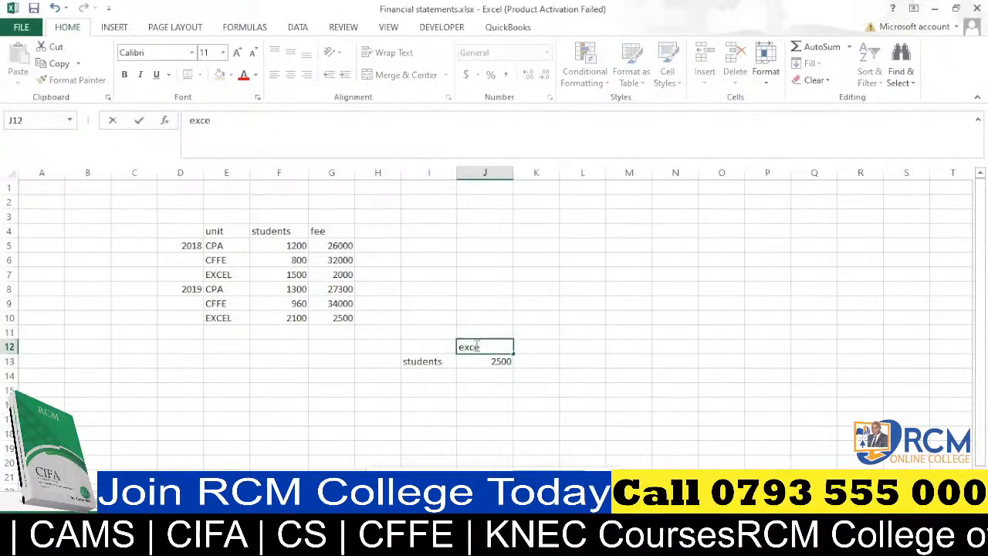
text(l)
click(498, 304)
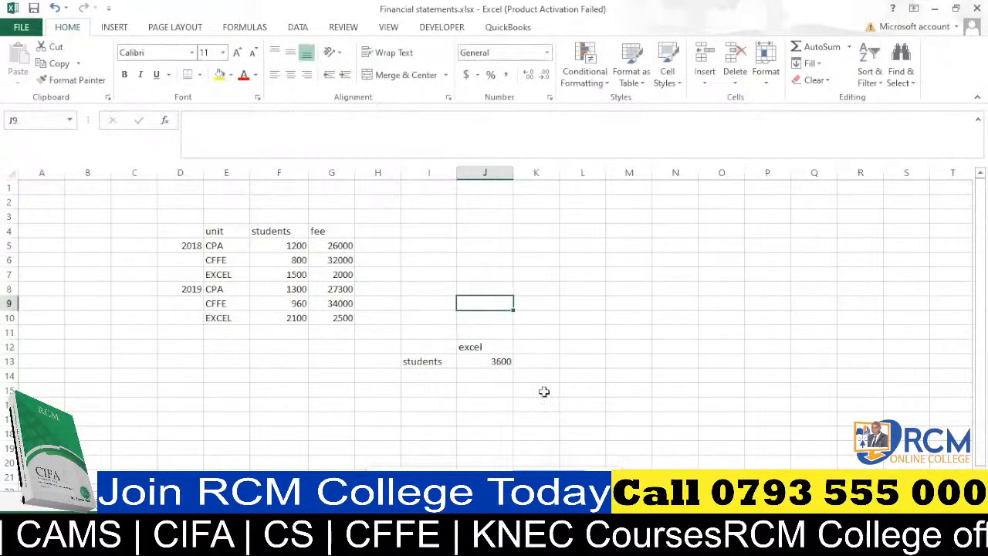
click(500, 360)
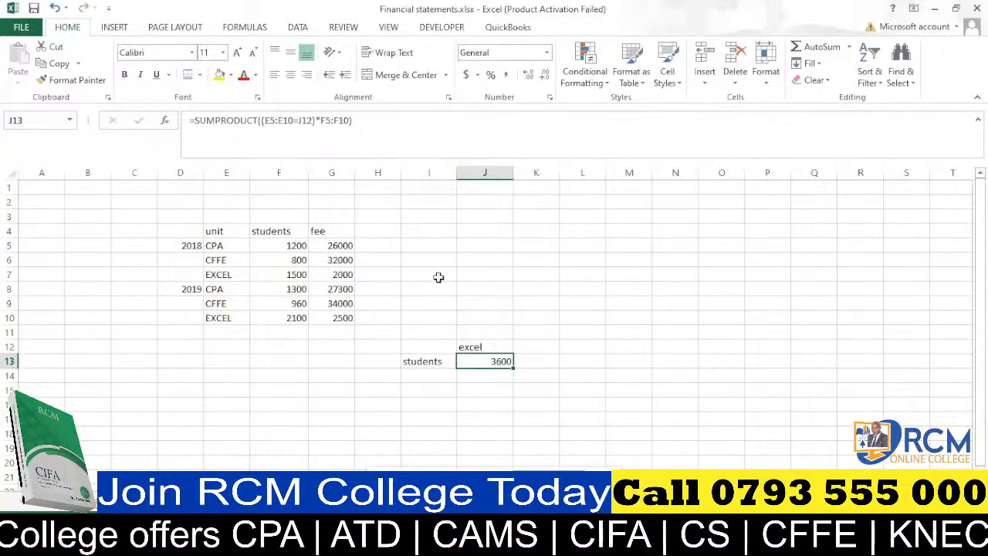
Enter the label "total fees" in I14, below the students label
click(414, 375)
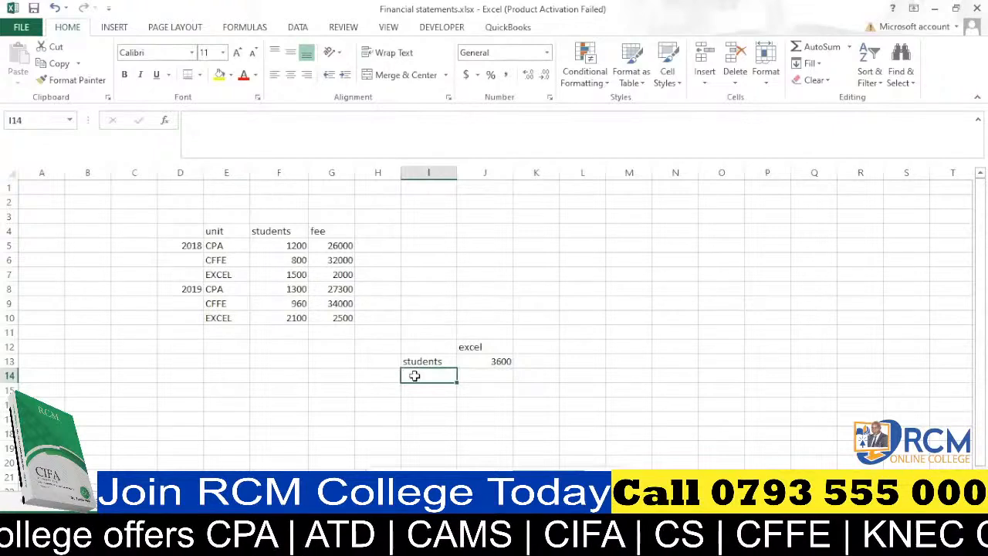
text(total fe)
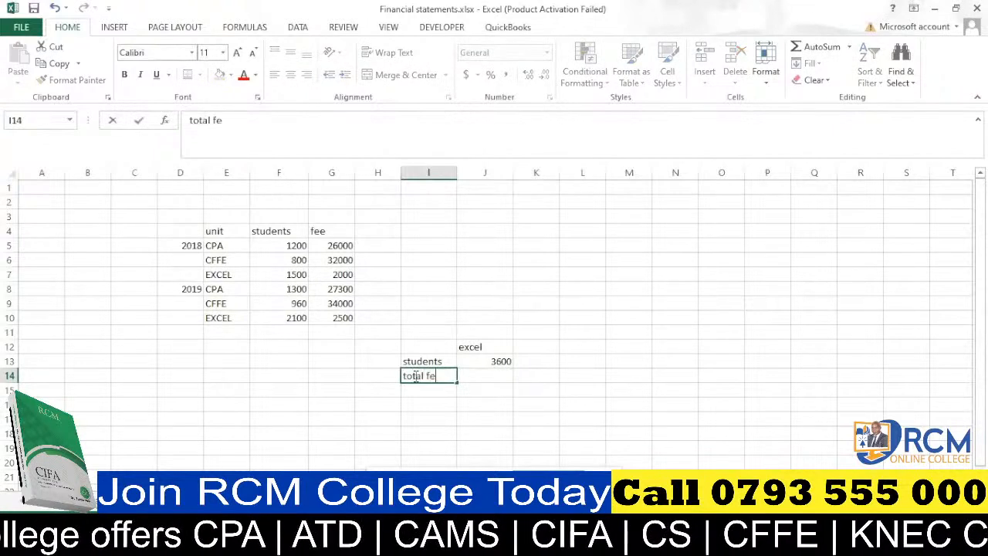
text(es)
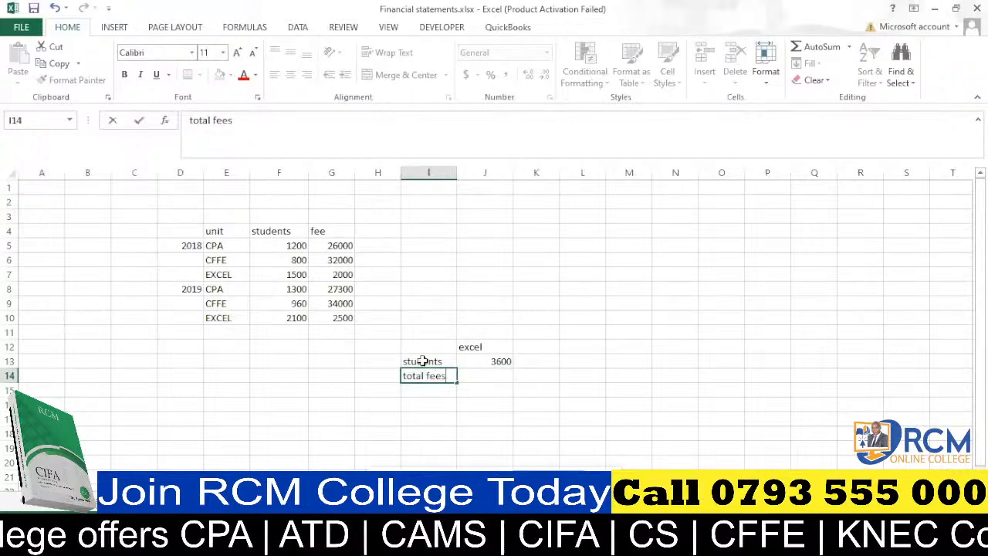
click(587, 376)
Change the unit in J12 to cffe
click(479, 346)
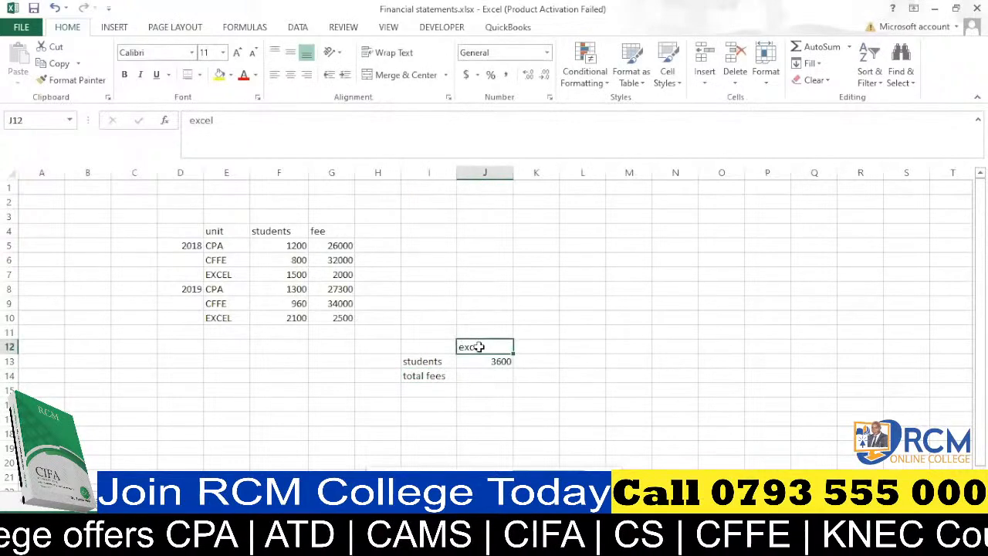
text(cffe)
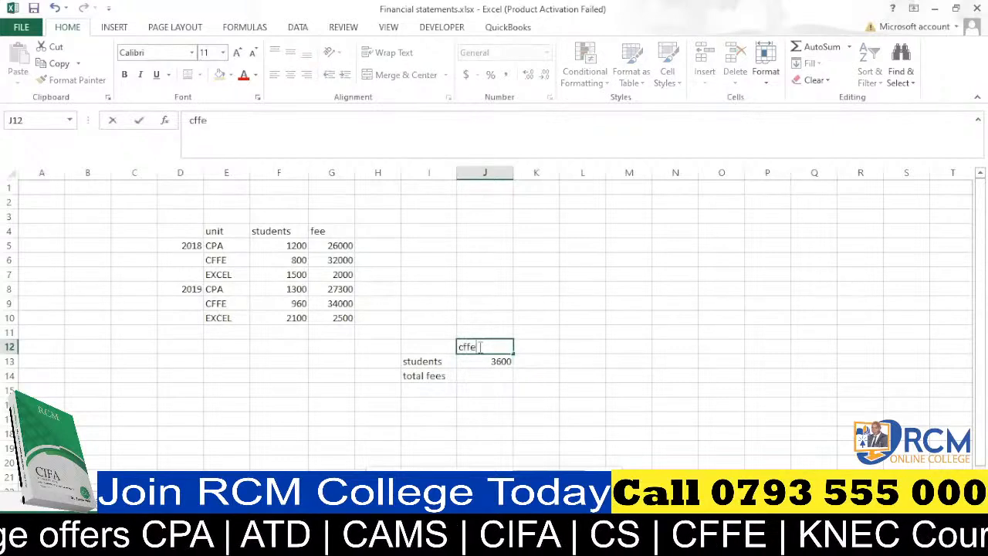
click(489, 290)
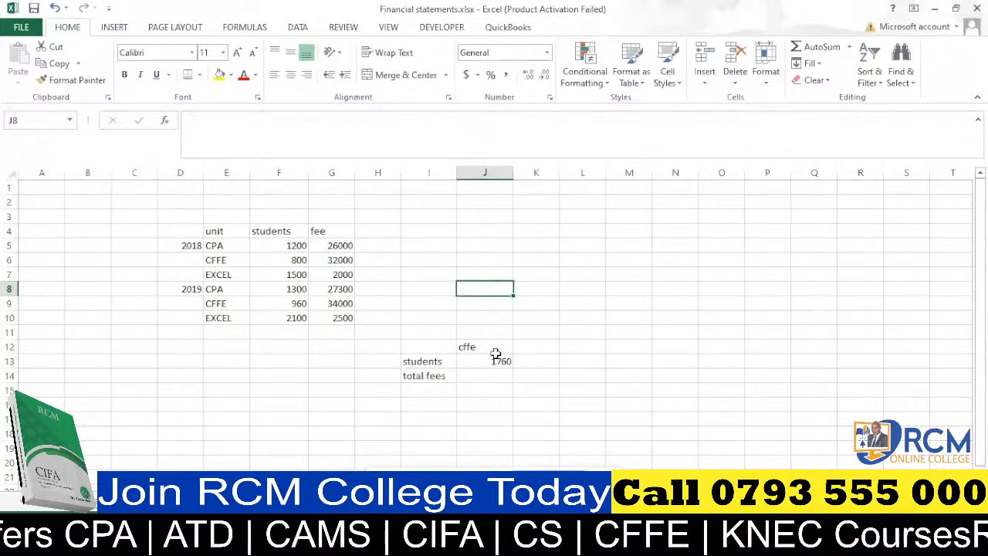
Start a SUMPRODUCT formula in J14 that compares the units in E5:E10 with the unit in J12
click(484, 377)
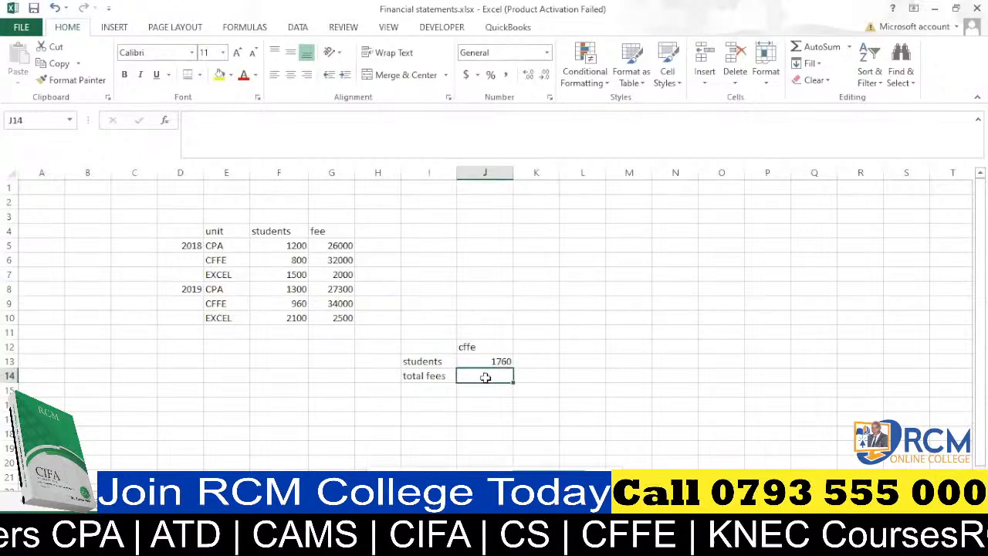
text(=sum)
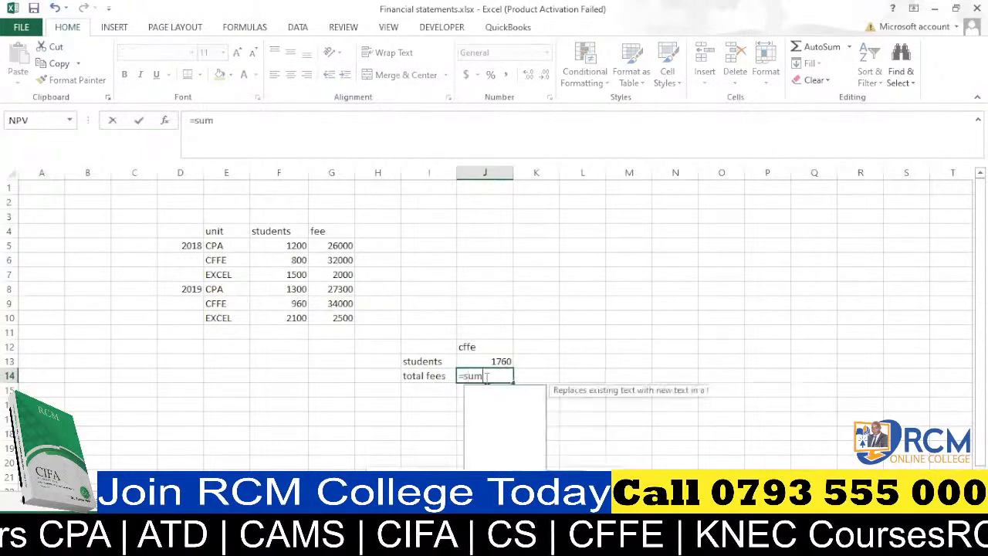
text(p)
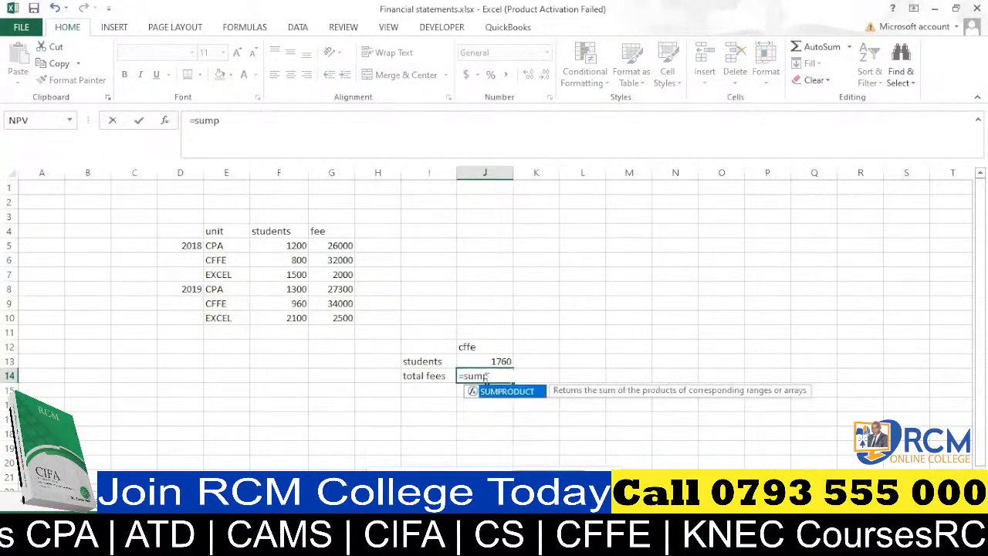
key(Tab)
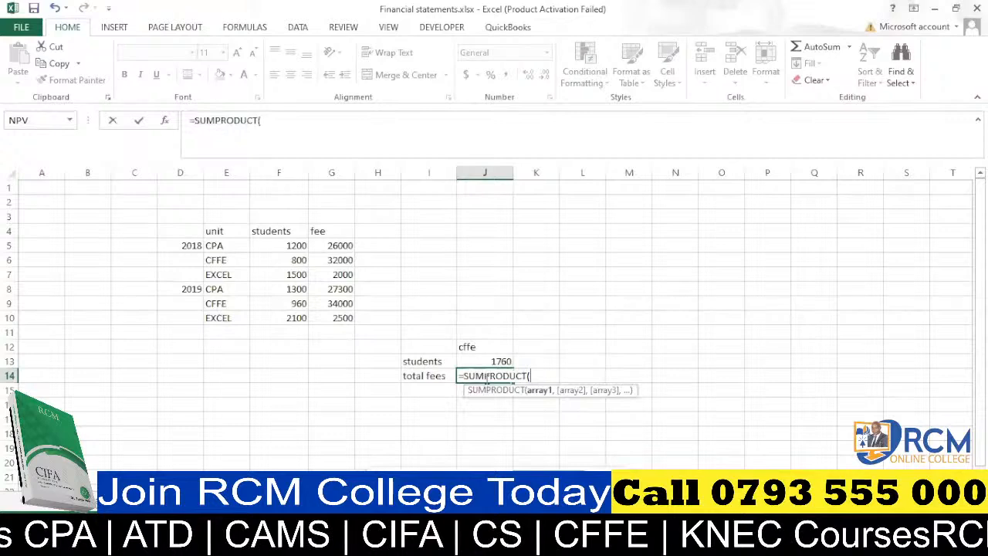
drag(224, 244, 225, 313)
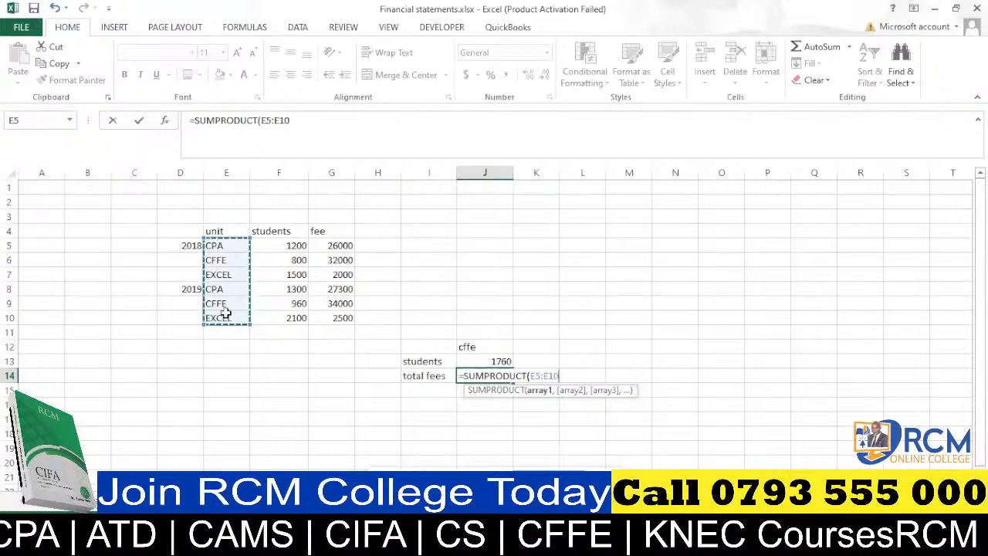
text(=)
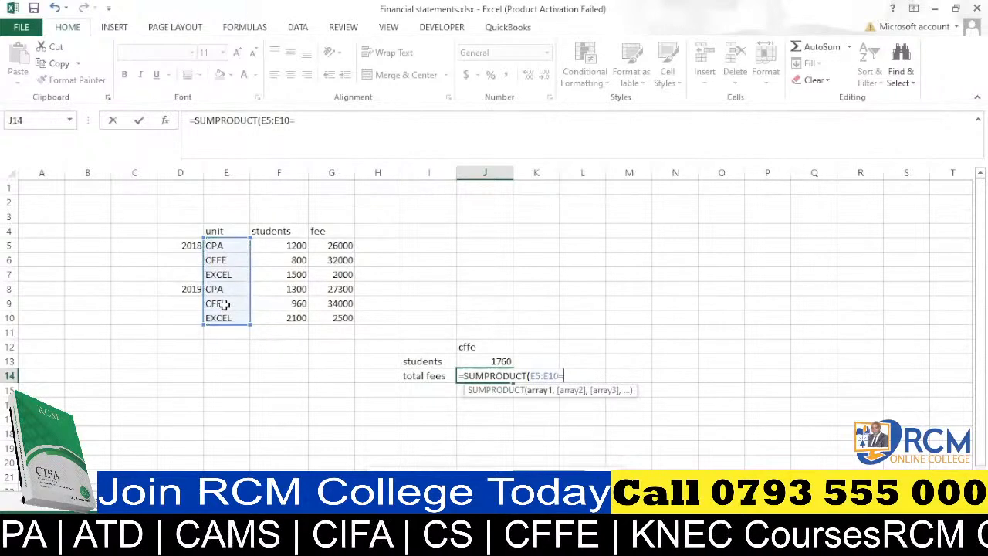
click(489, 348)
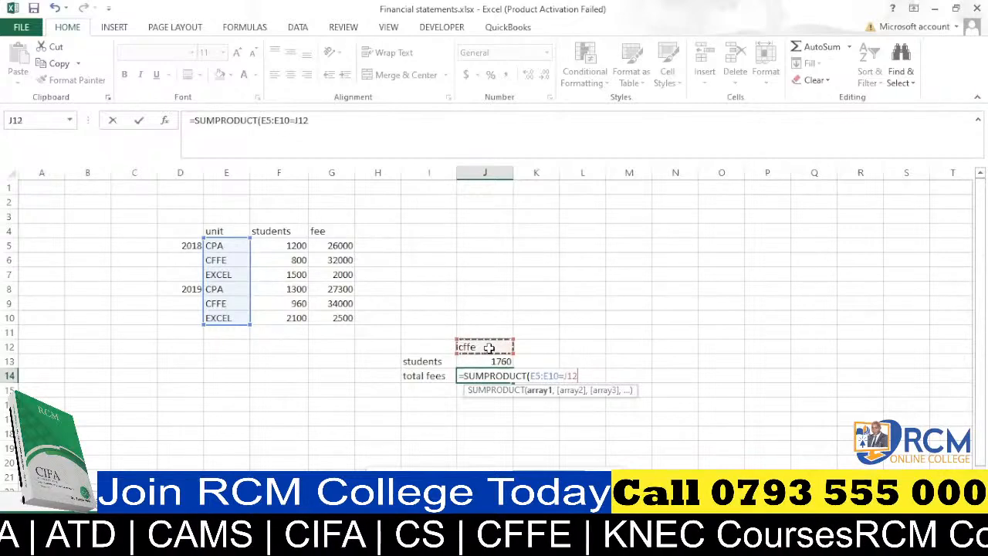
text())
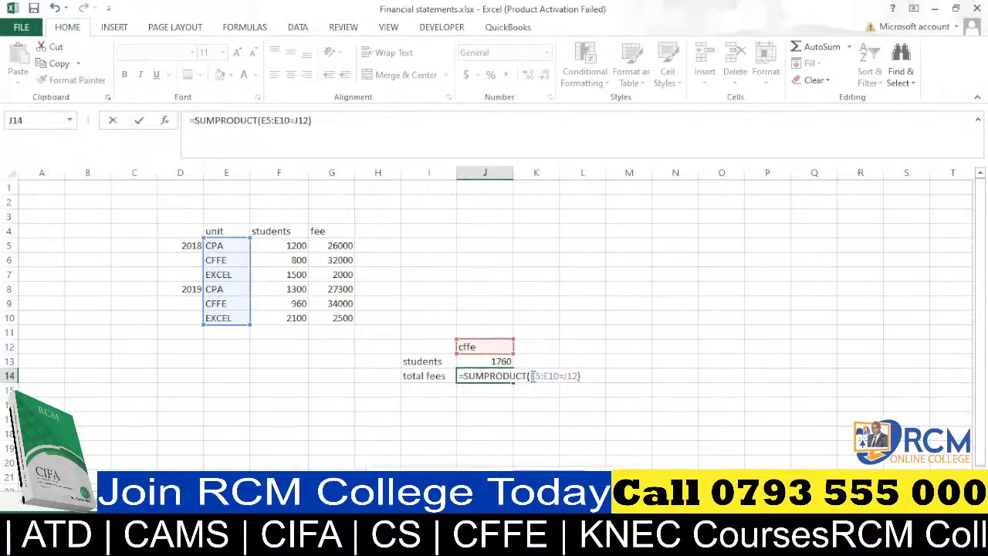
Bracket the comparison in J14 and multiply it by students and fees: =SUMPRODUCT((E5:E10=J12)*F5:F10*G5:G10)
click(531, 376)
text(()
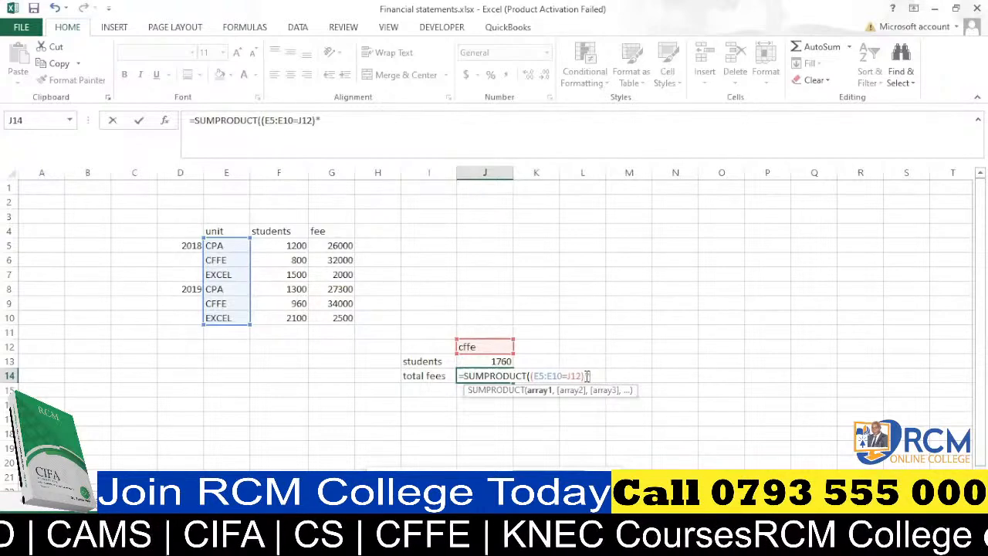
text(*)
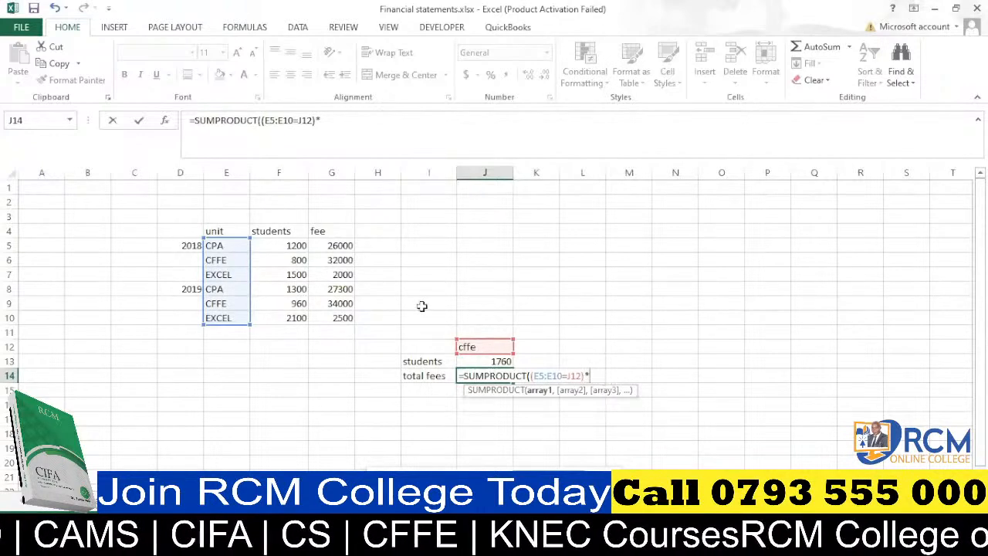
drag(289, 244, 287, 316)
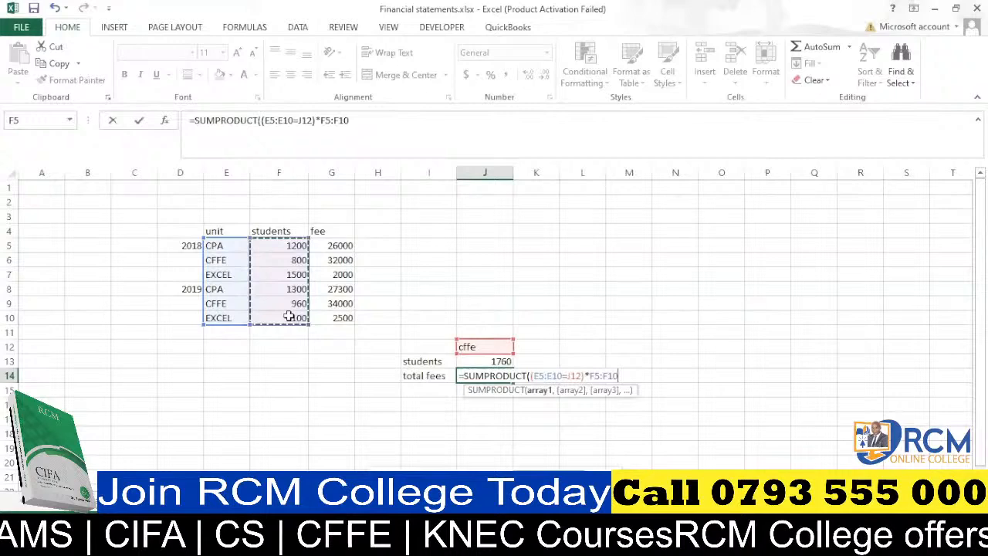
text(*)
drag(340, 244, 337, 311)
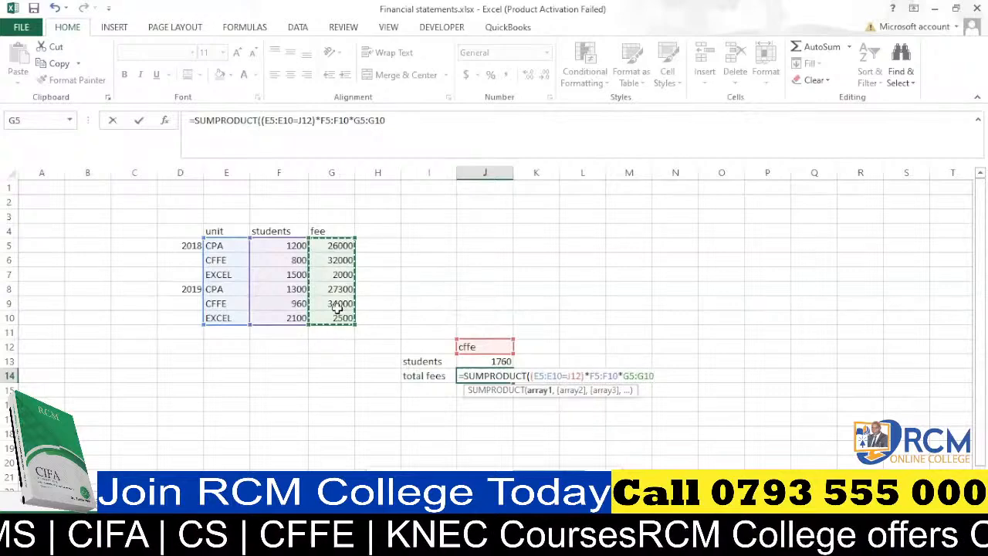
text())
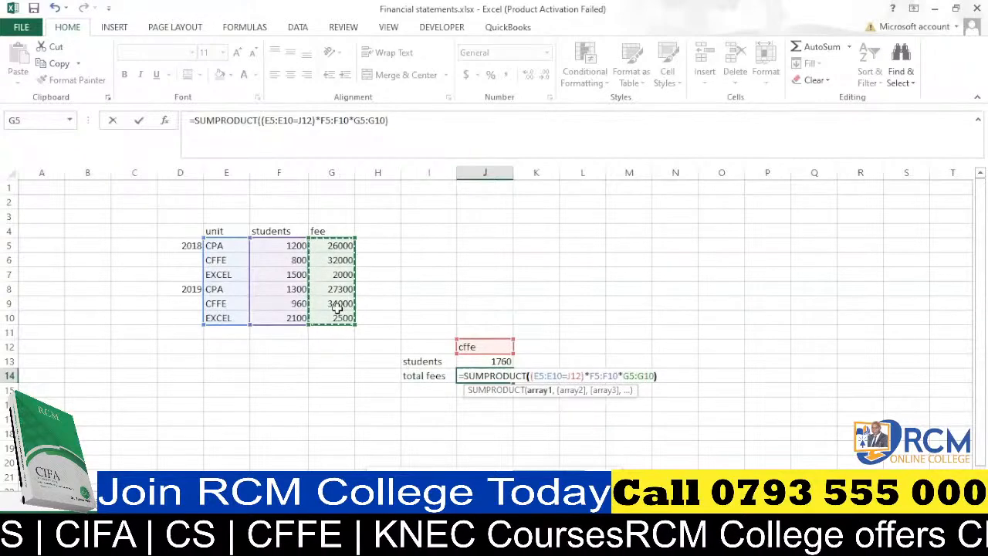
key(Return)
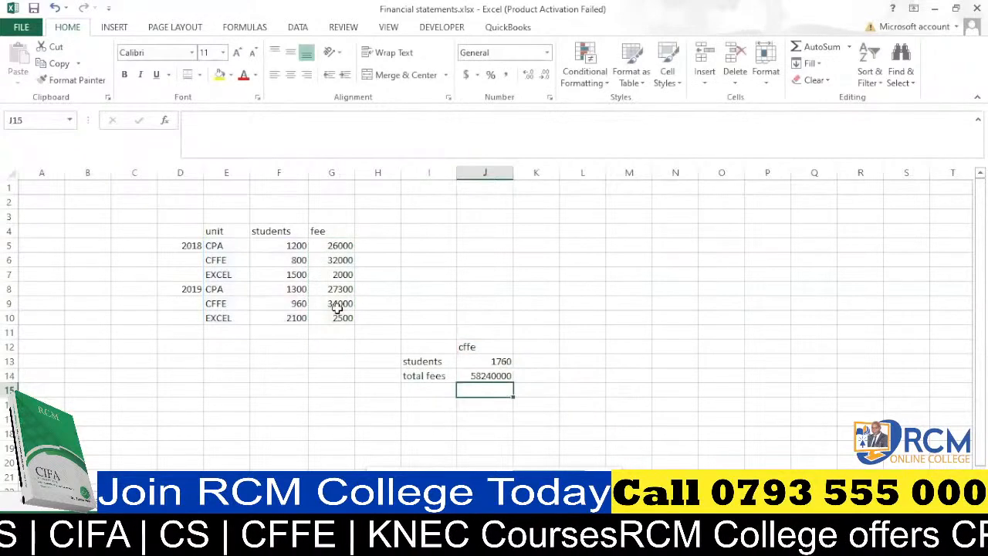
Widen column J slightly and change the unit in J12 to cpa
click(497, 376)
drag(513, 173, 524, 174)
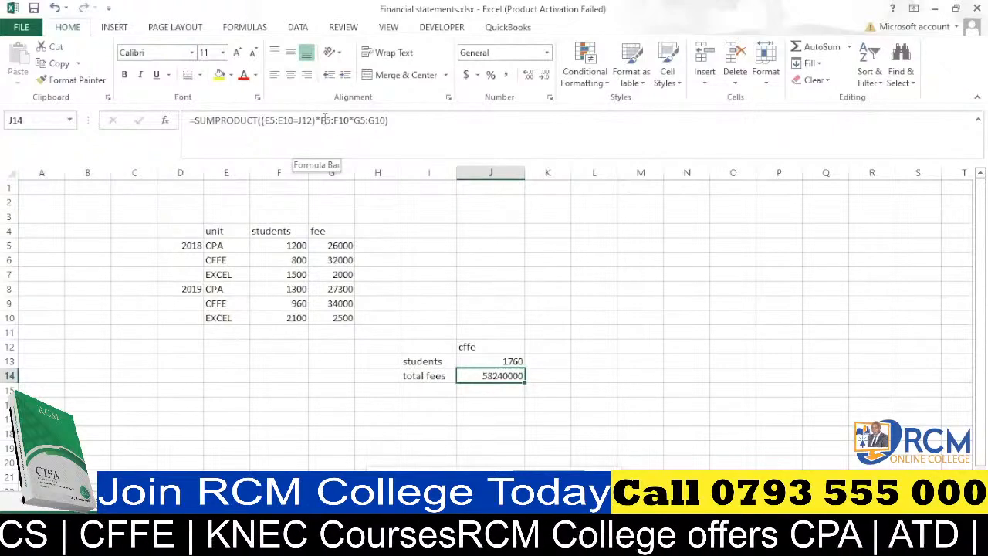
click(497, 347)
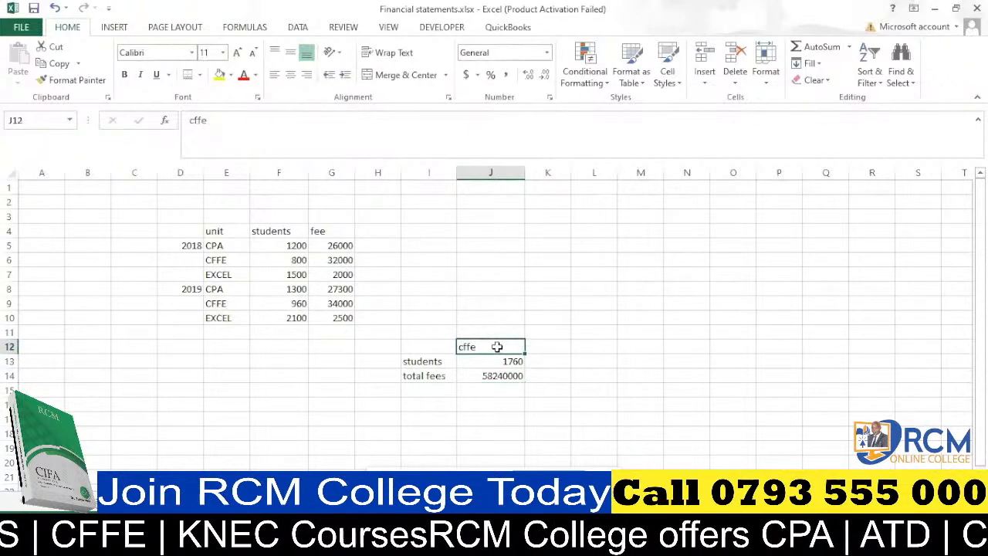
text(cpa)
click(541, 316)
click(547, 303)
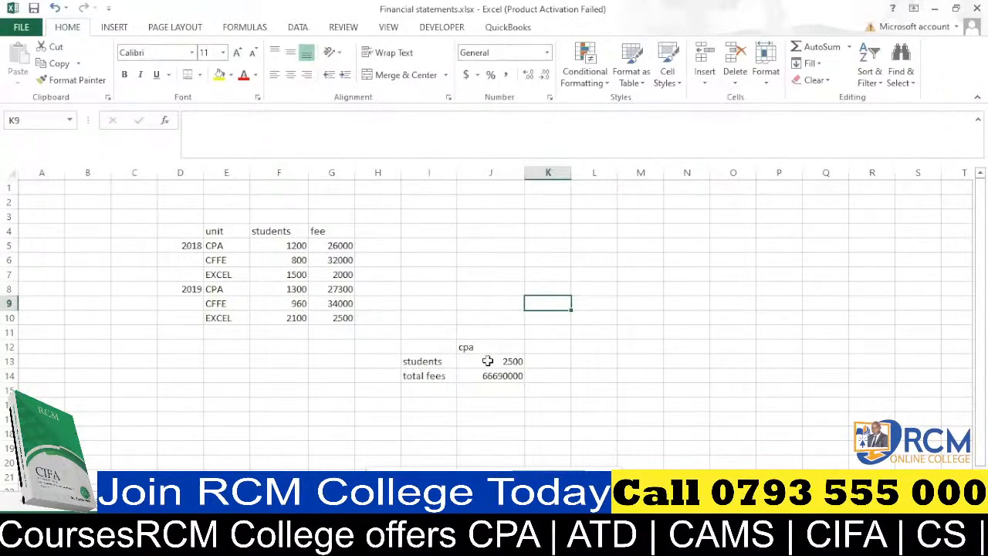
Clear the students and total fees formulas from J13:J14
drag(487, 363, 490, 374)
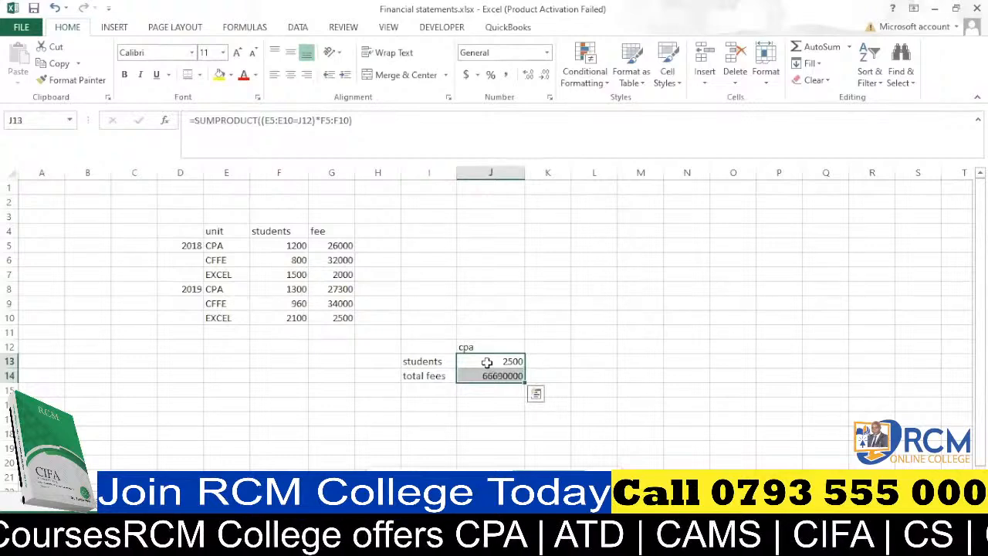
key(Delete)
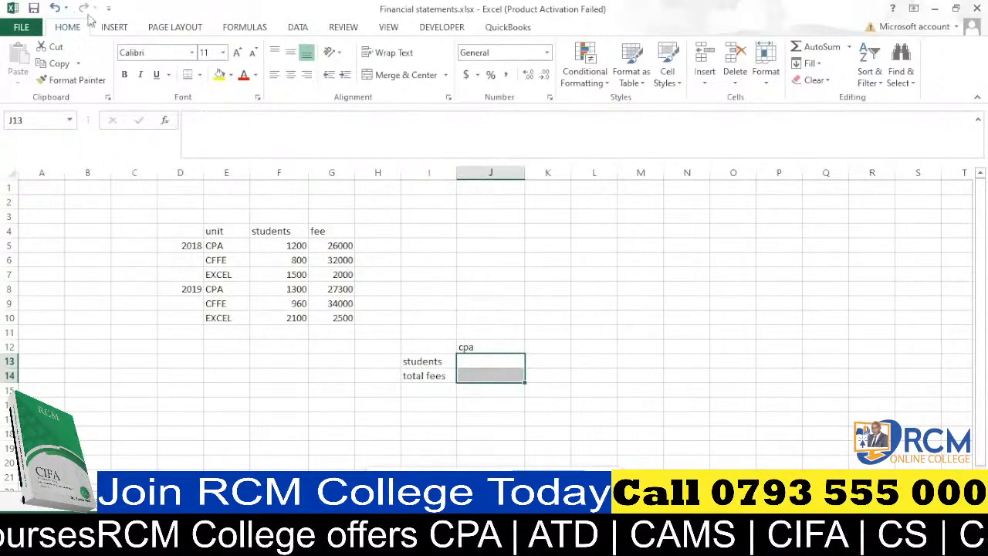
Undo the clearing of the formulas in J13:J14 and enter the unit cffe in K12
key(ctrl+z)
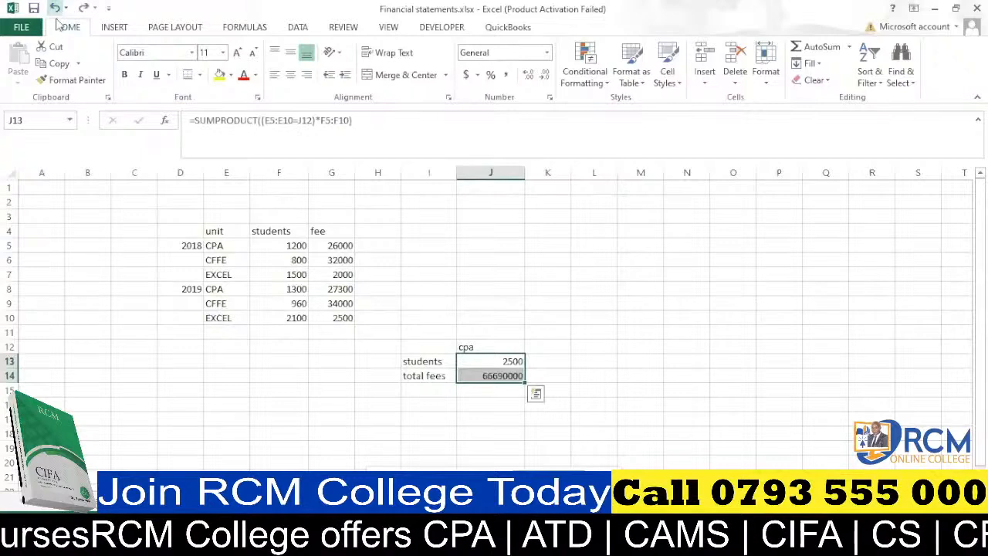
click(543, 348)
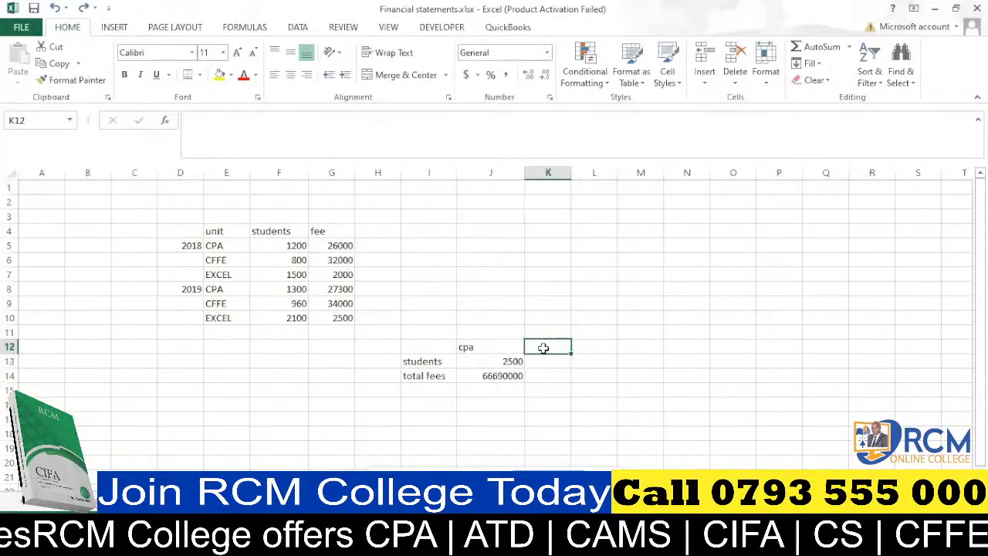
text(effe)
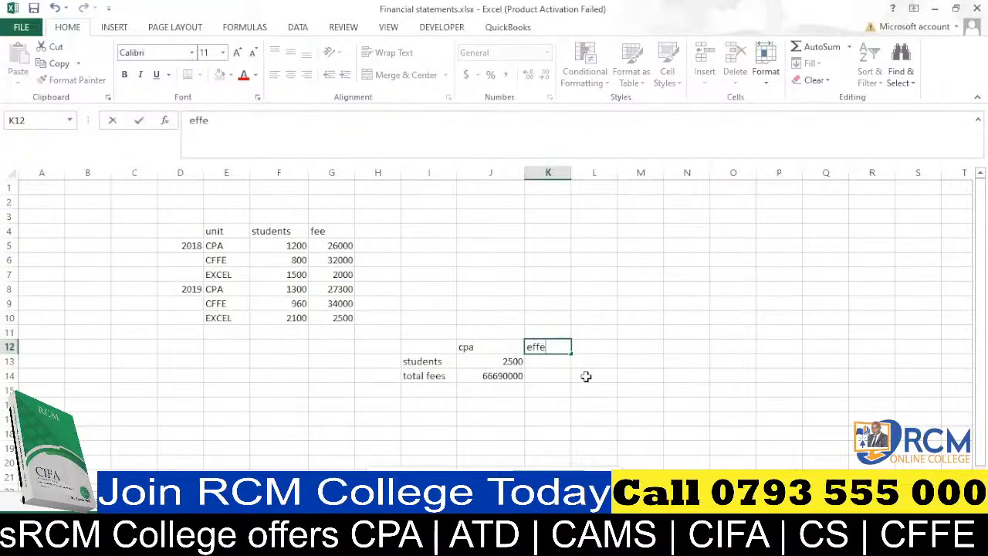
click(585, 375)
click(538, 346)
text(cffe)
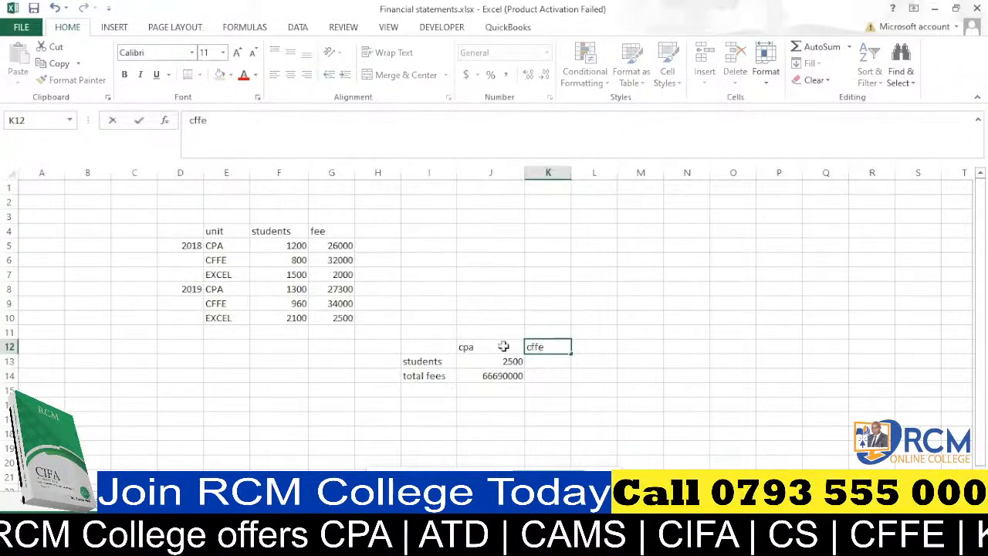
click(556, 375)
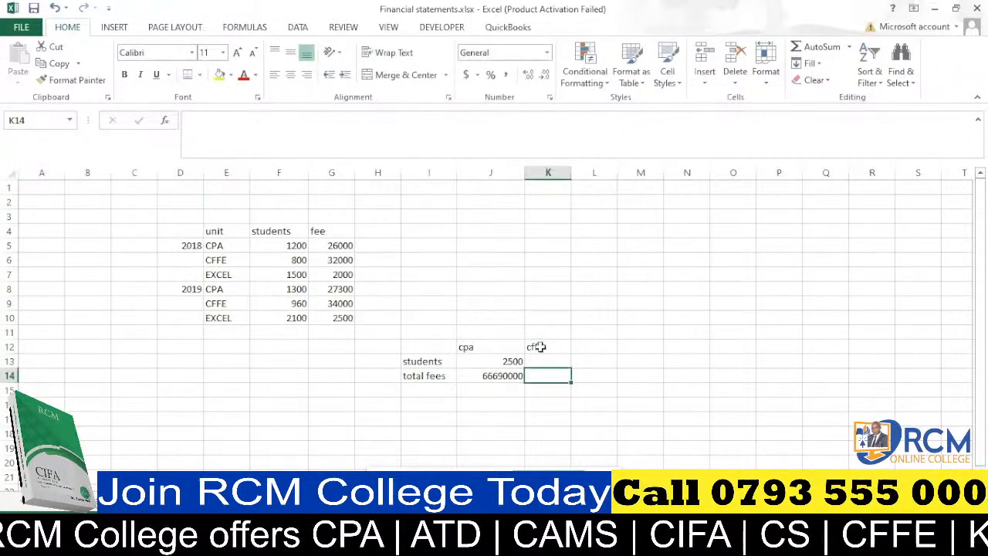
Copy the students and total fees formulas from J13:J14 across to column K and check the references in K13
click(518, 362)
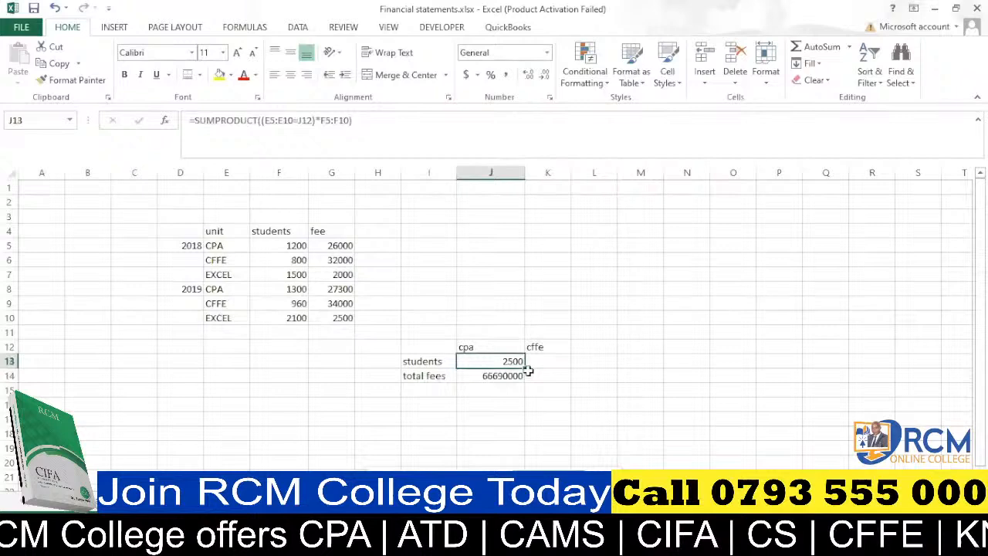
drag(524, 368, 562, 383)
click(517, 376)
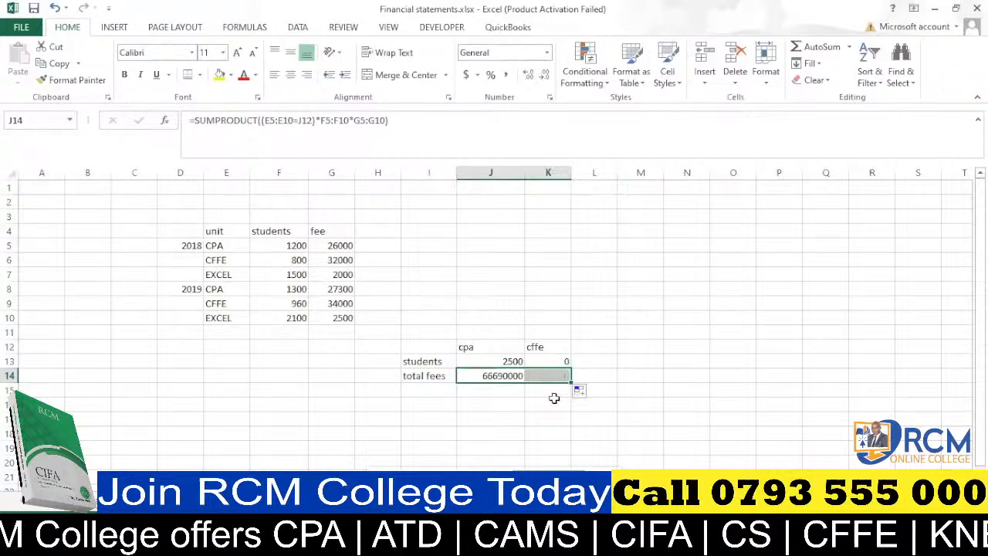
double_click(561, 361)
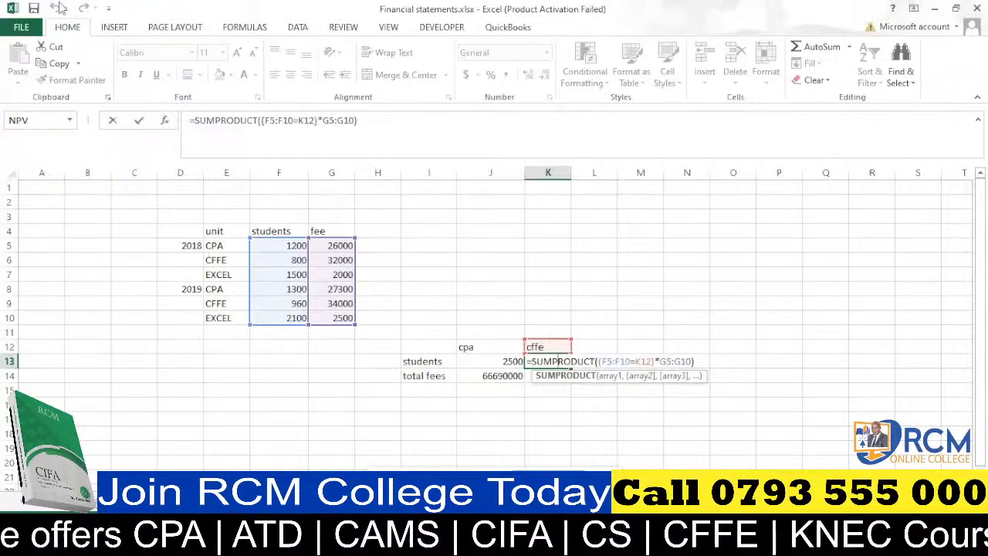
key(Return)
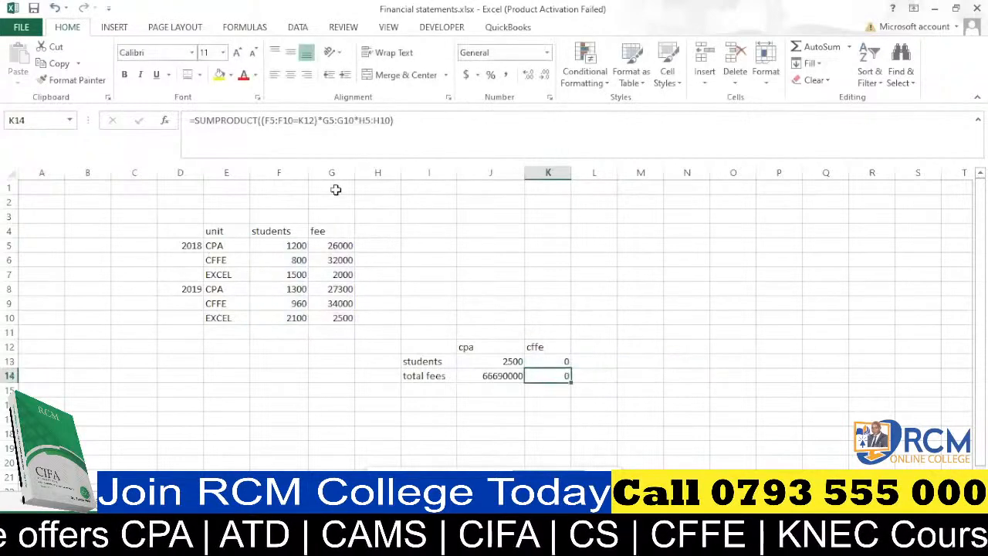
Undo the copied formulas, the K12 unit, the column widening and the total fees row, back to the unit excel in J12
click(54, 8)
click(54, 8)
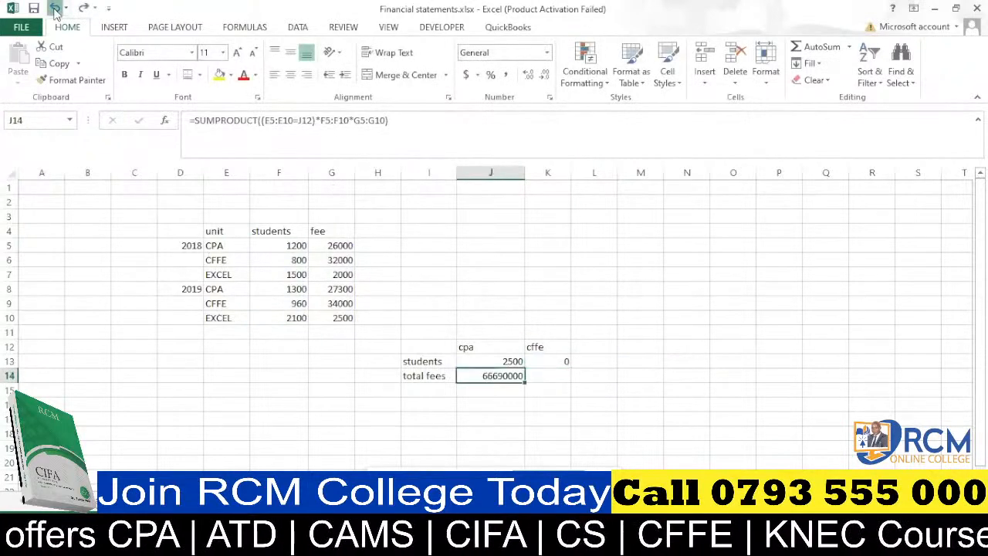
click(54, 8)
click(54, 7)
click(54, 7)
click(54, 8)
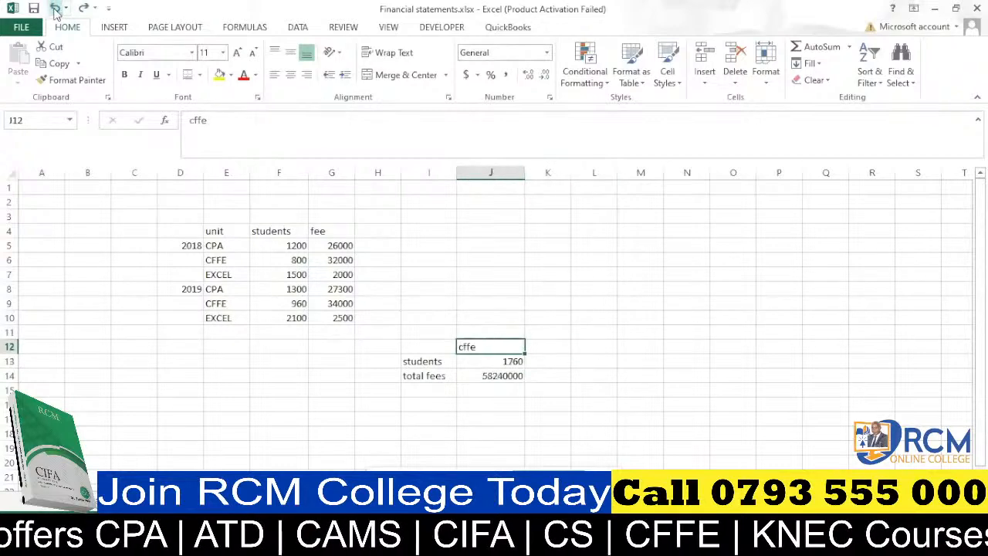
click(54, 7)
click(54, 7)
click(54, 7)
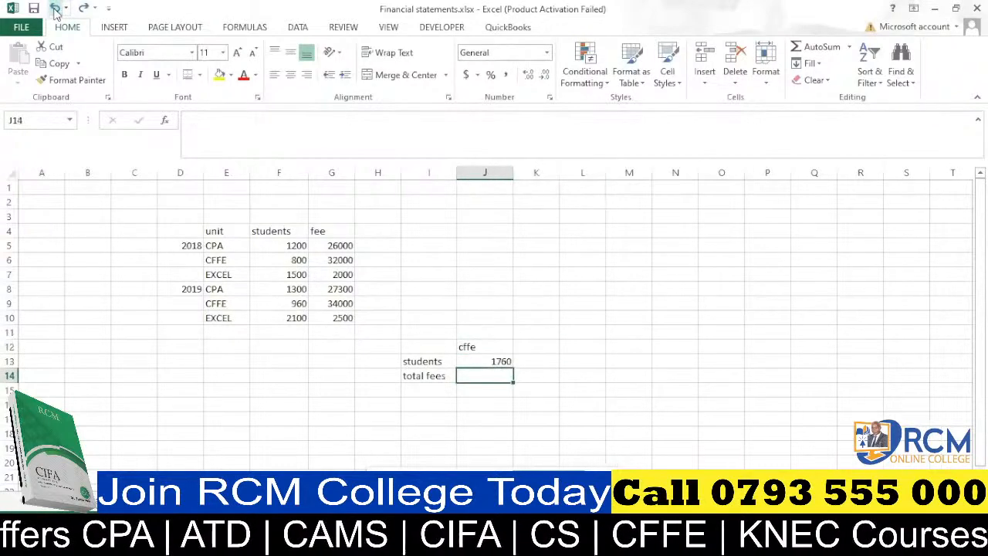
click(54, 8)
click(54, 8)
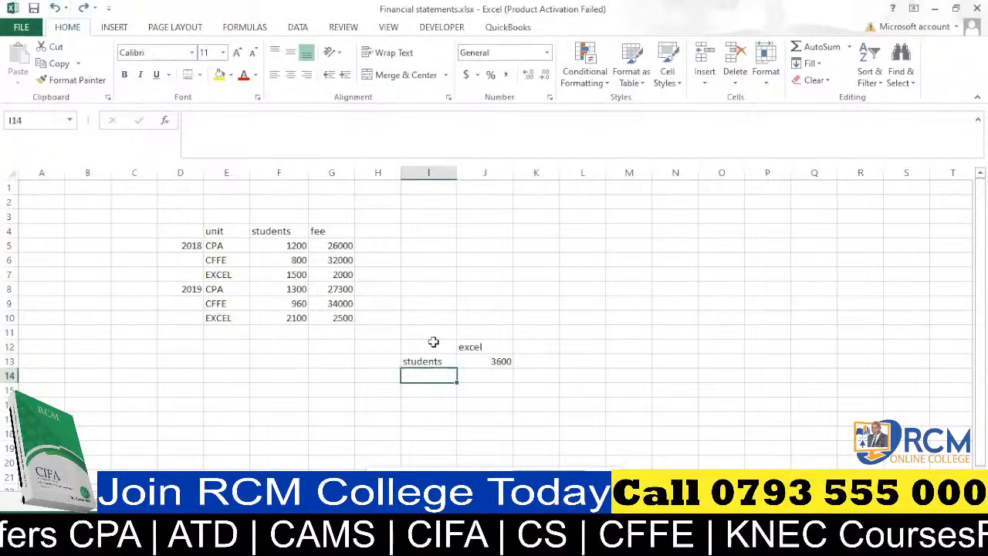
Replace the formula in J13 with a new SUMPRODUCT that compares the absolute range $E$5:$E$10 with the unit in J12
click(495, 364)
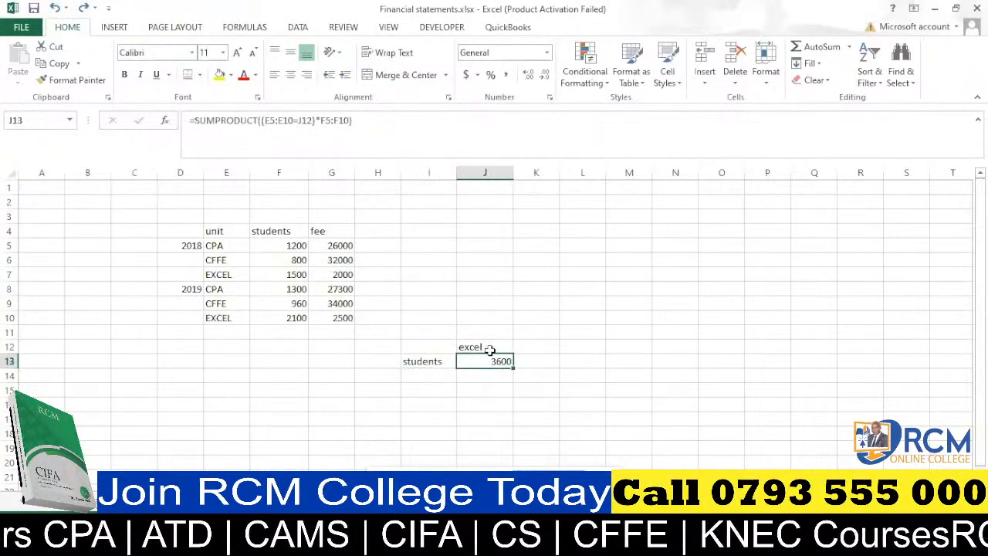
text(=sum)
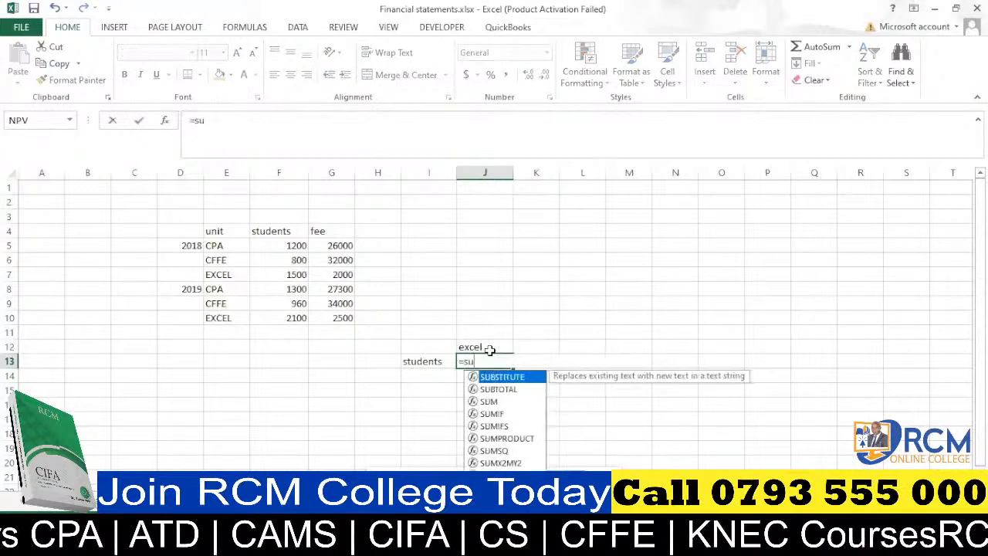
key(Down)
key(Down)
key(Down)
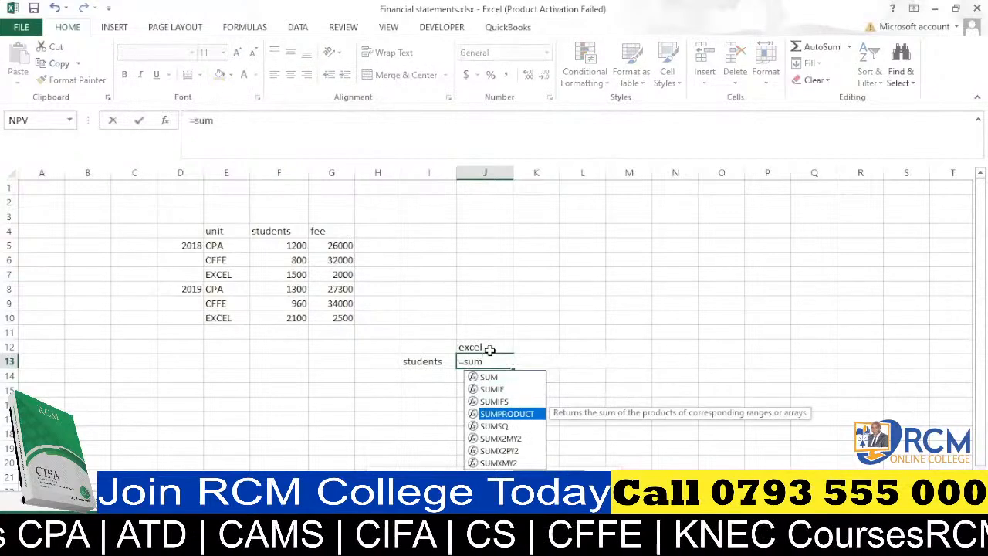
key(Tab)
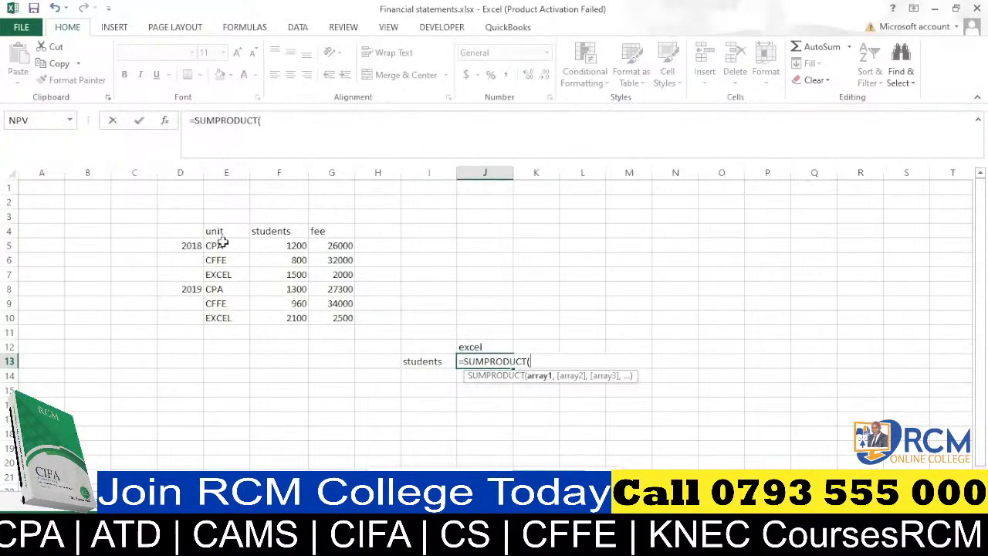
drag(222, 241, 222, 311)
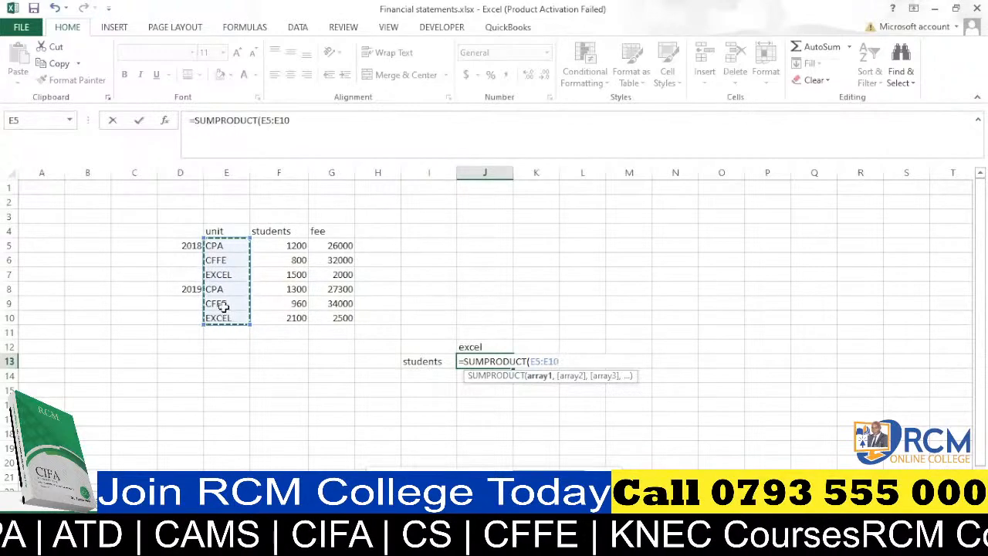
key(F4)
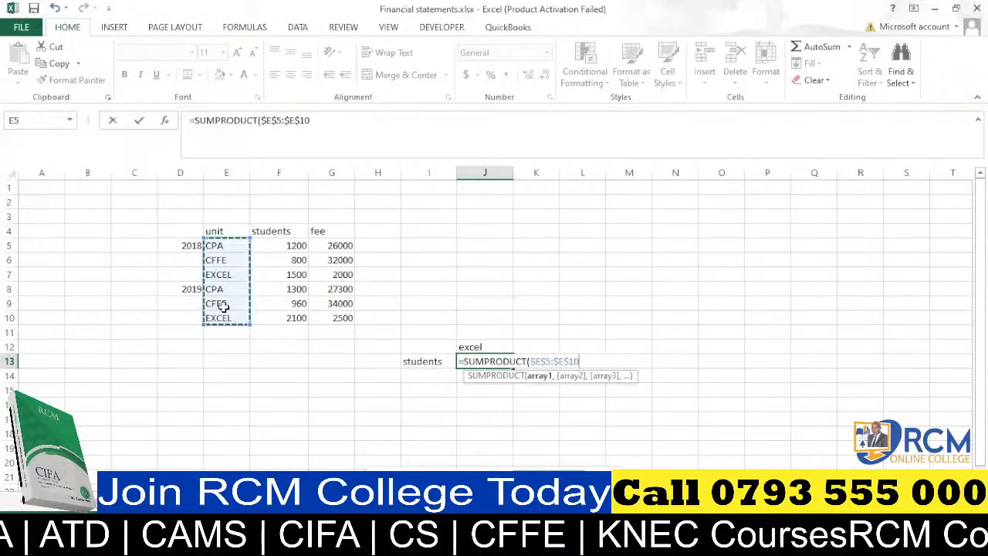
text(=)
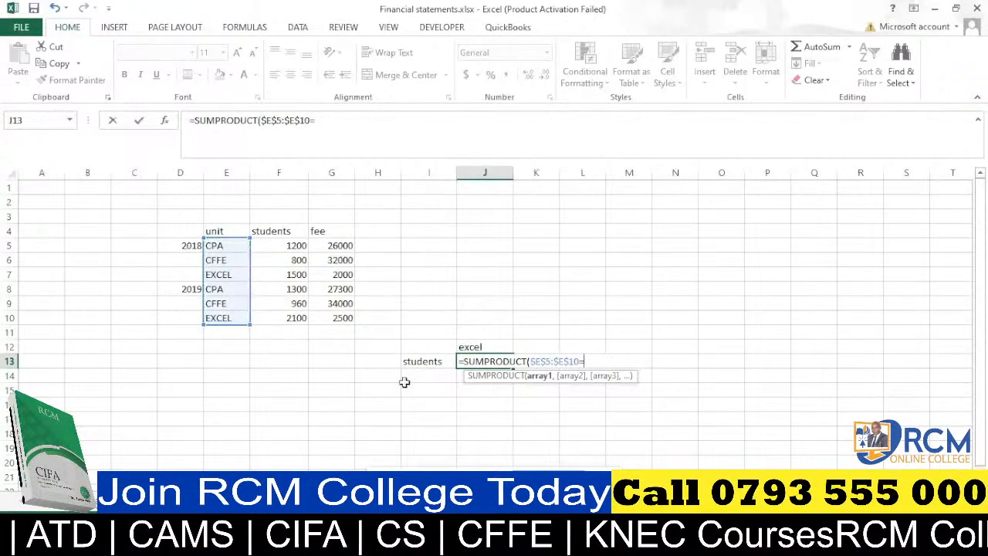
click(479, 347)
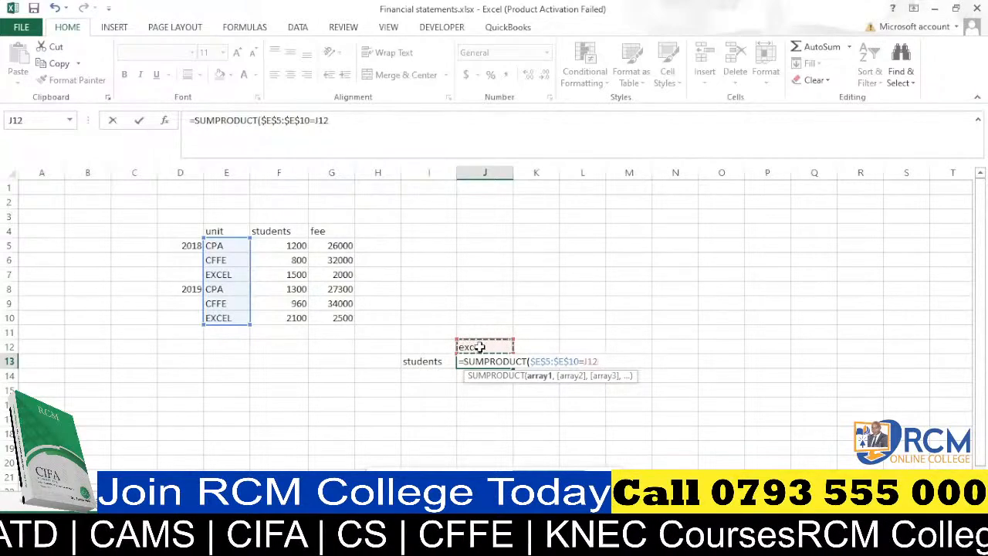
Bracket the comparison in J13 and multiply it by the absolute students range: =SUMPRODUCT(($E$5:$E$10=J12)*$F$5:$F$10)
text())
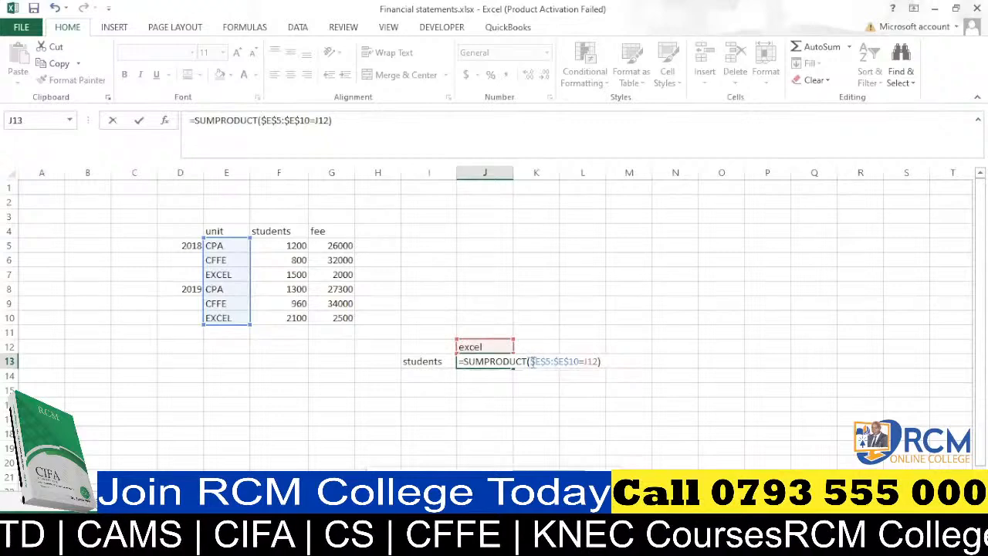
click(529, 361)
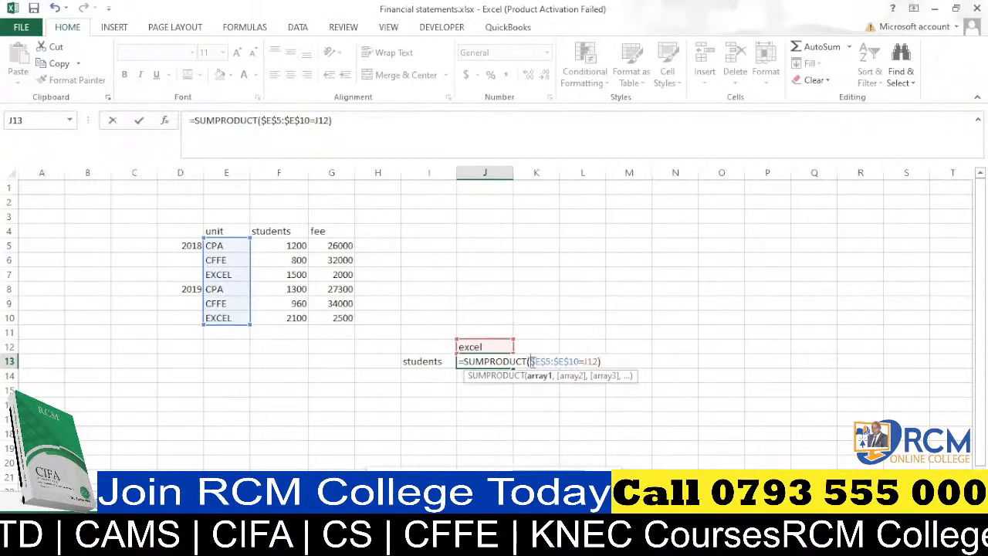
text(()
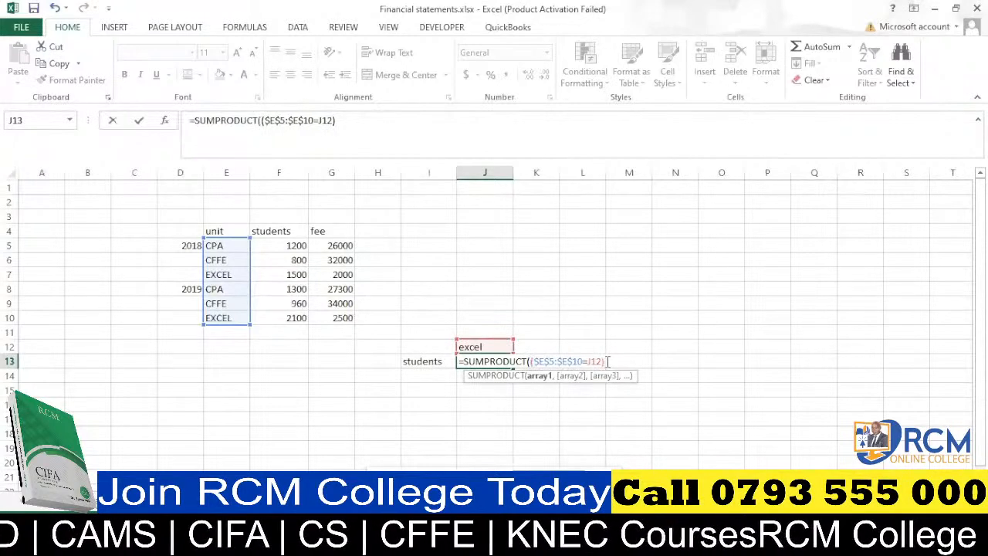
text(*)
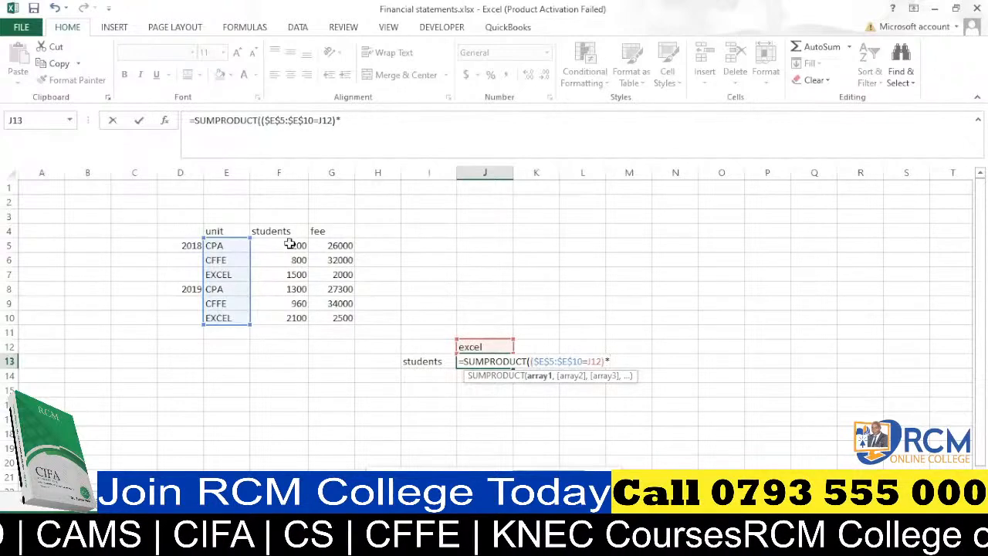
drag(289, 244, 295, 317)
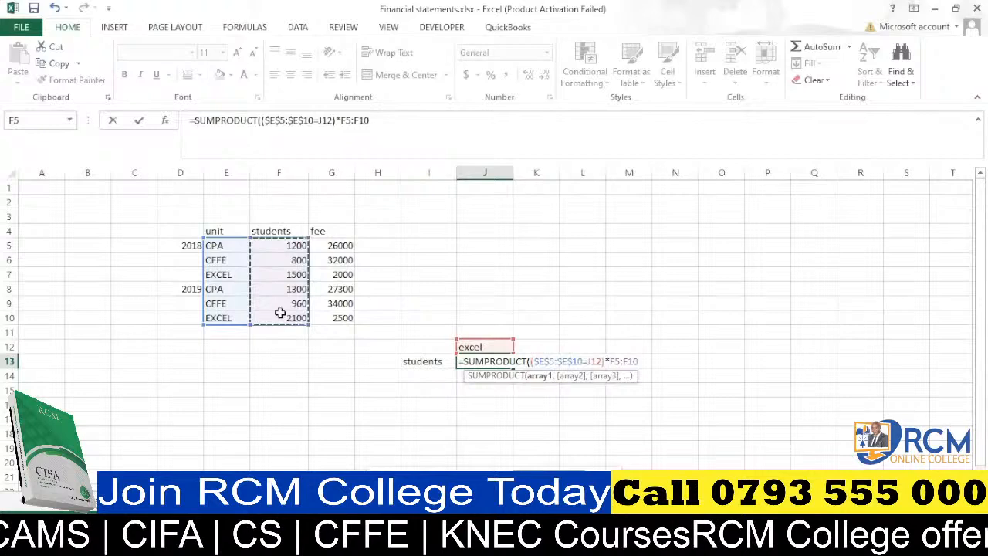
key(F4)
text())
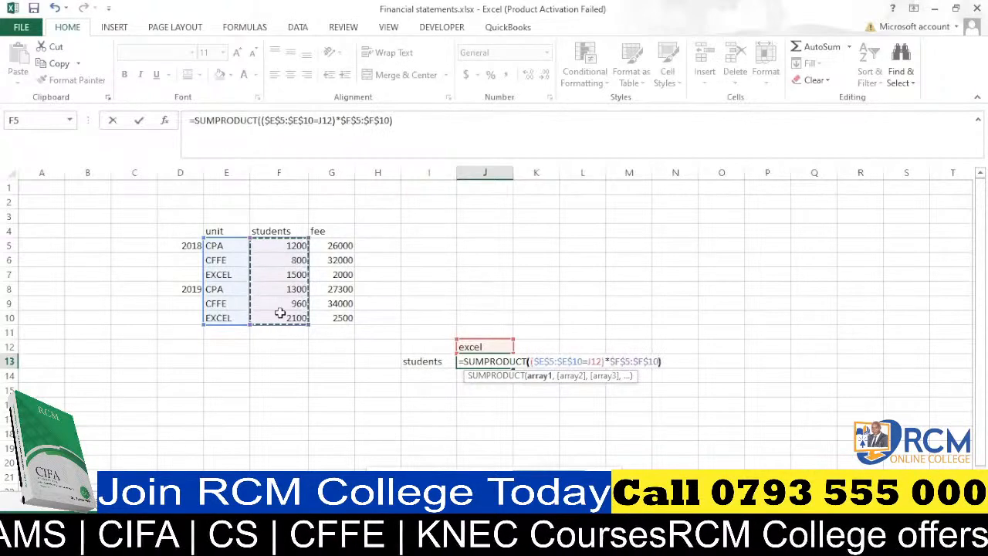
key(Return)
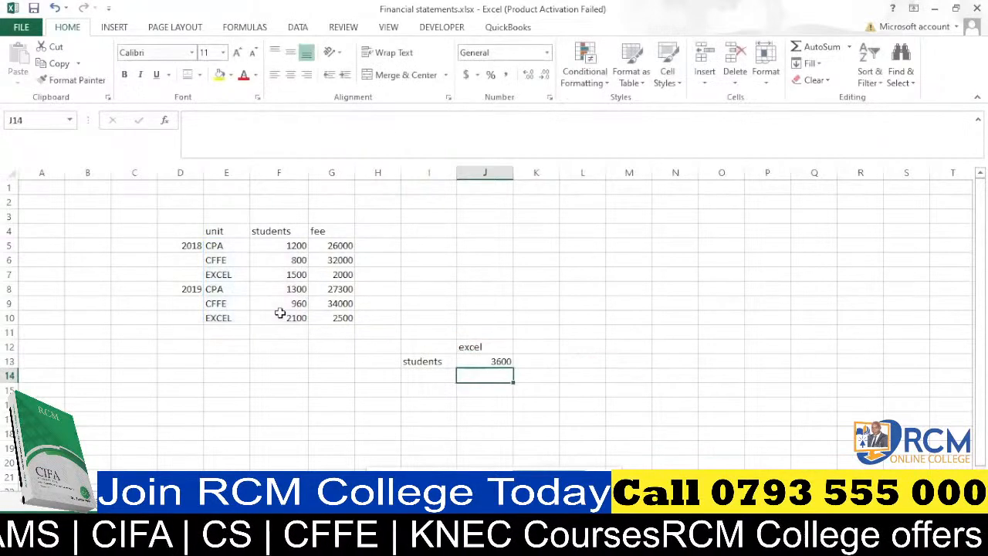
Copy the students formula from J13 across to K13:L13 and enter the units cpa in K12 and excel in L12
click(498, 361)
drag(513, 367, 615, 369)
click(534, 347)
text(cpa)
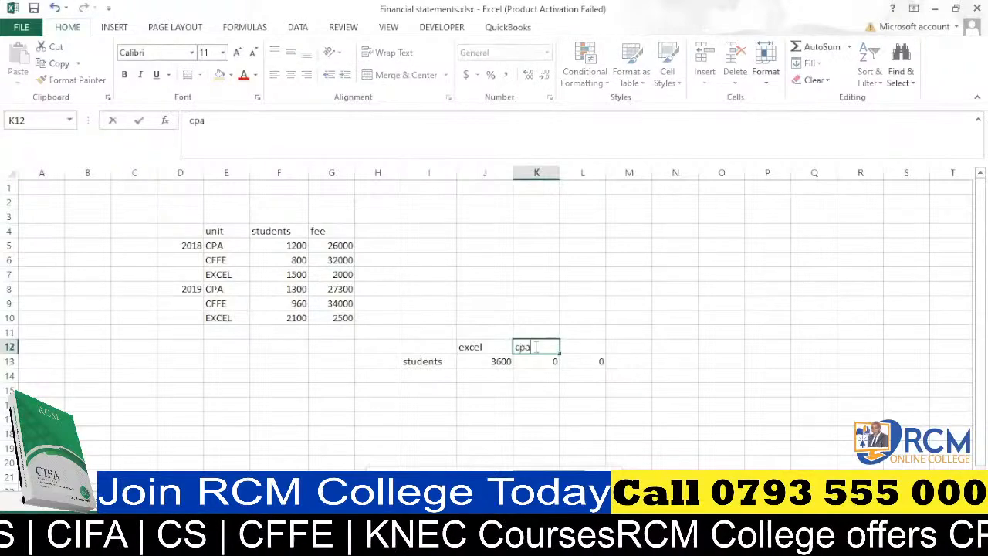
click(536, 302)
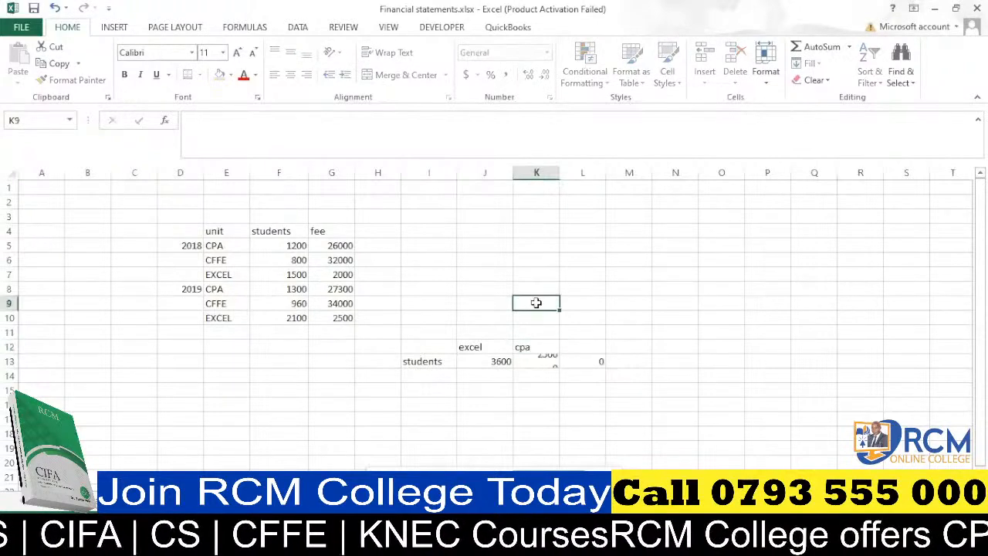
click(580, 346)
text(excel)
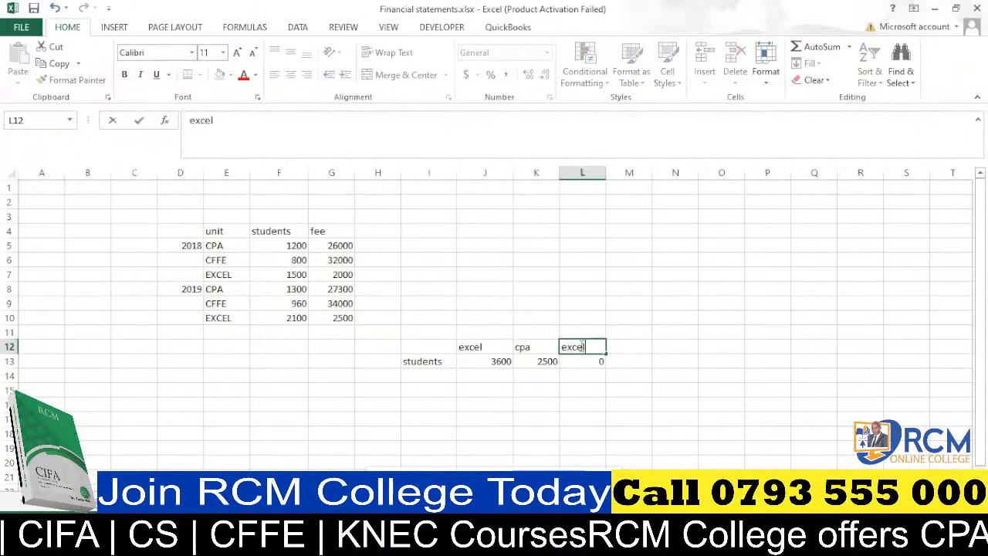
key(Return)
Add the row label fees in I14, below the students label
click(423, 376)
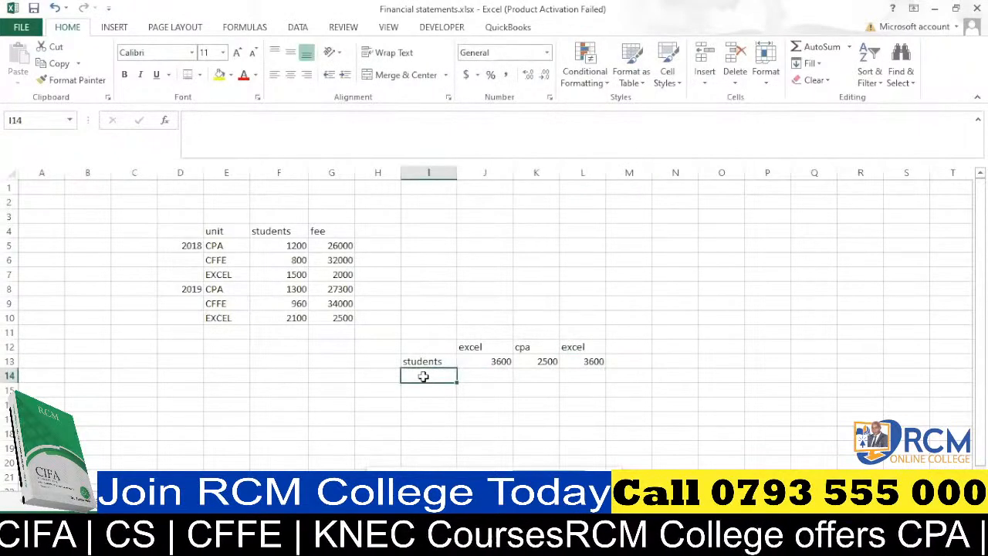
text(fess)
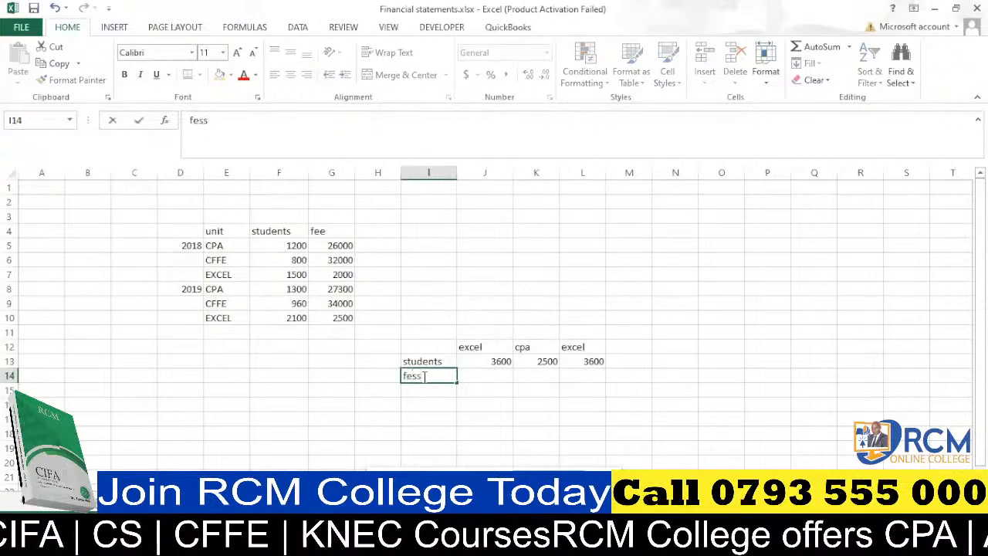
key(BackSpace)
key(BackSpace)
text(es)
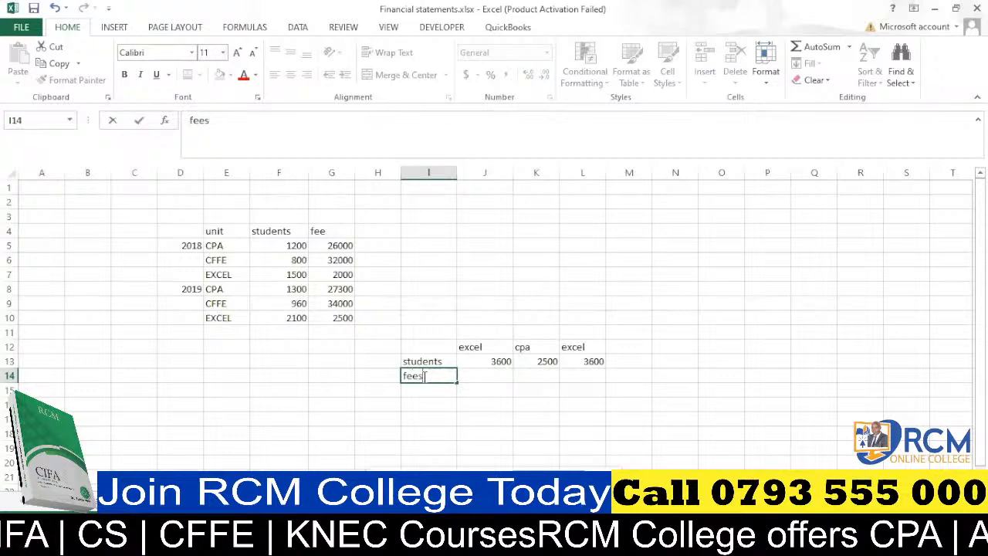
Start a SUMPRODUCT formula in J14 that compares the absolute unit range $E$5:$E$10 with the unit in J12
click(472, 373)
text(=)
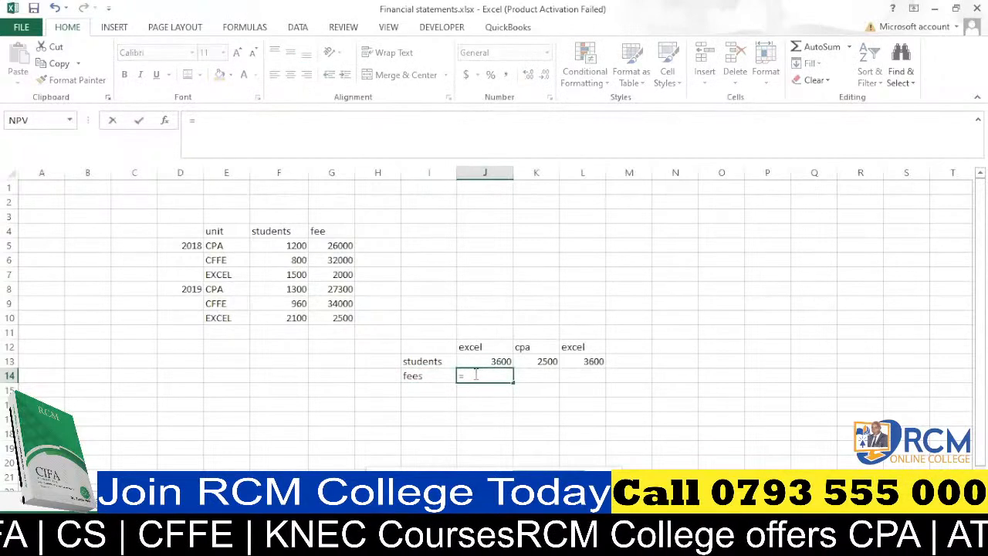
text(su)
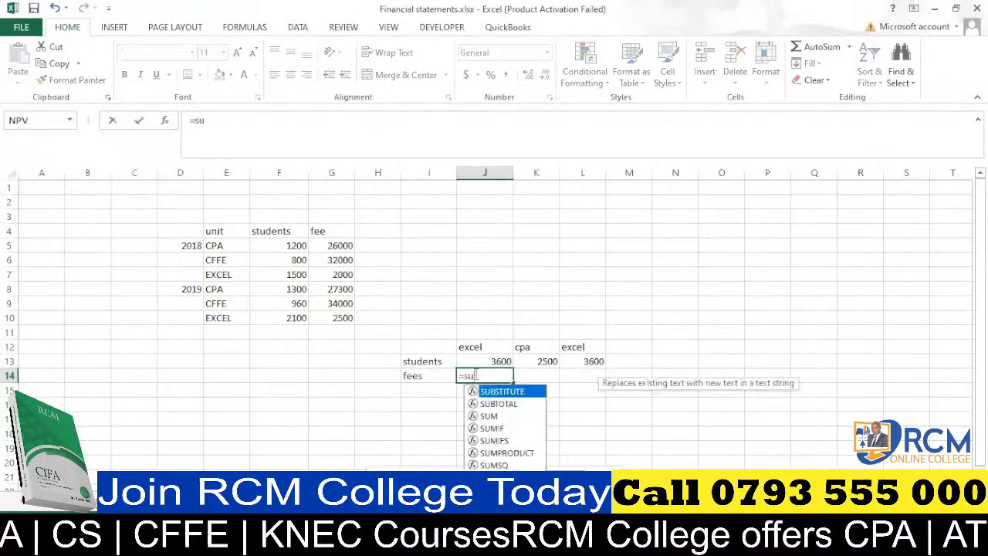
text(mp)
key(Tab)
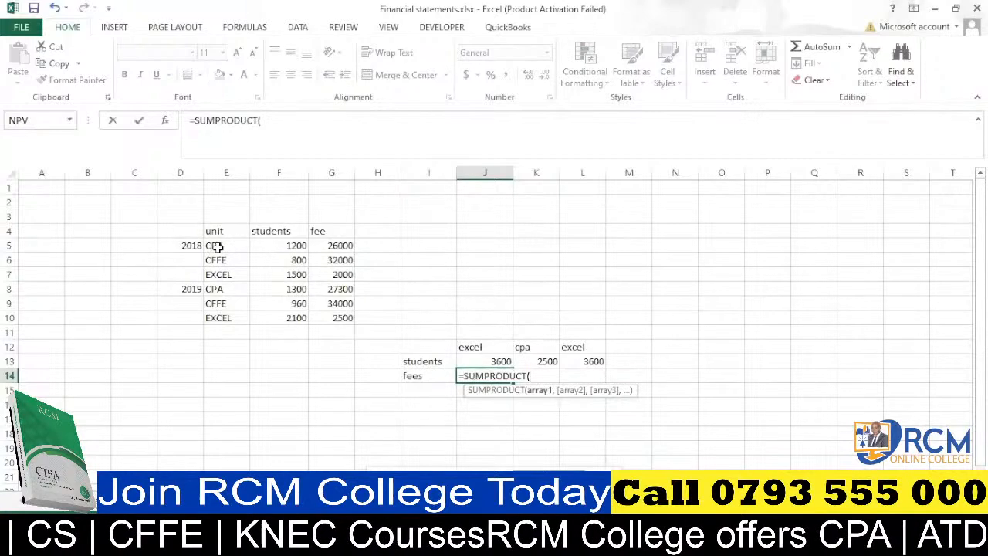
drag(218, 245, 223, 310)
key(F4)
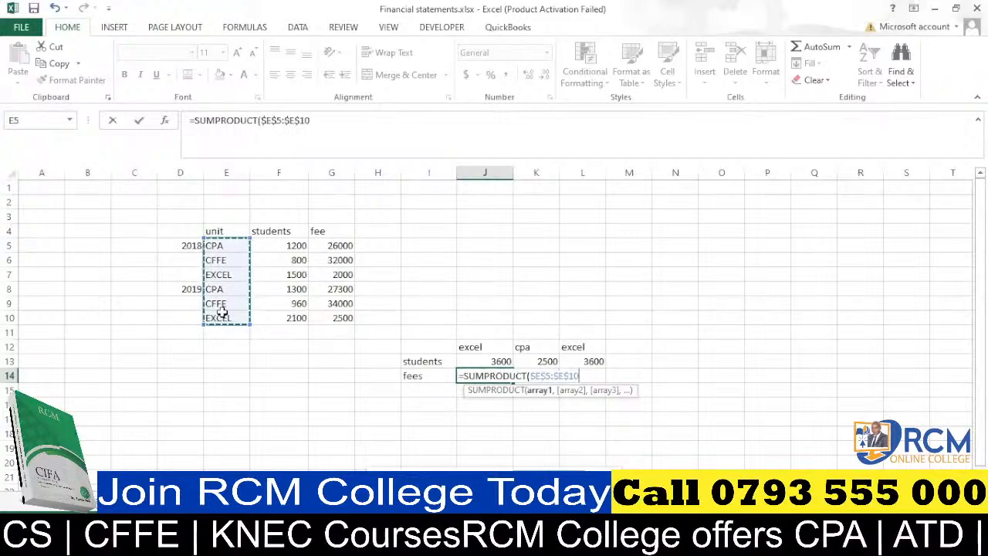
text(=)
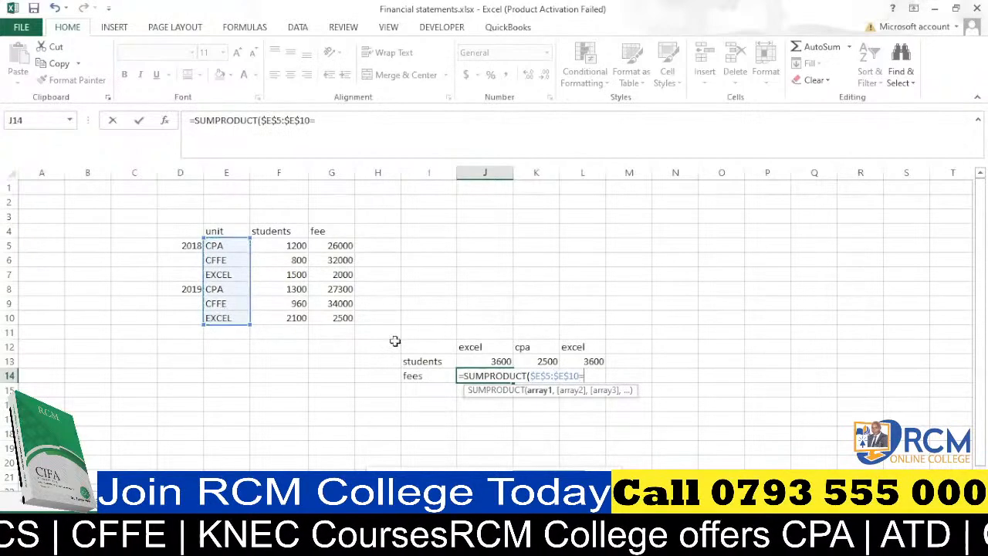
click(470, 346)
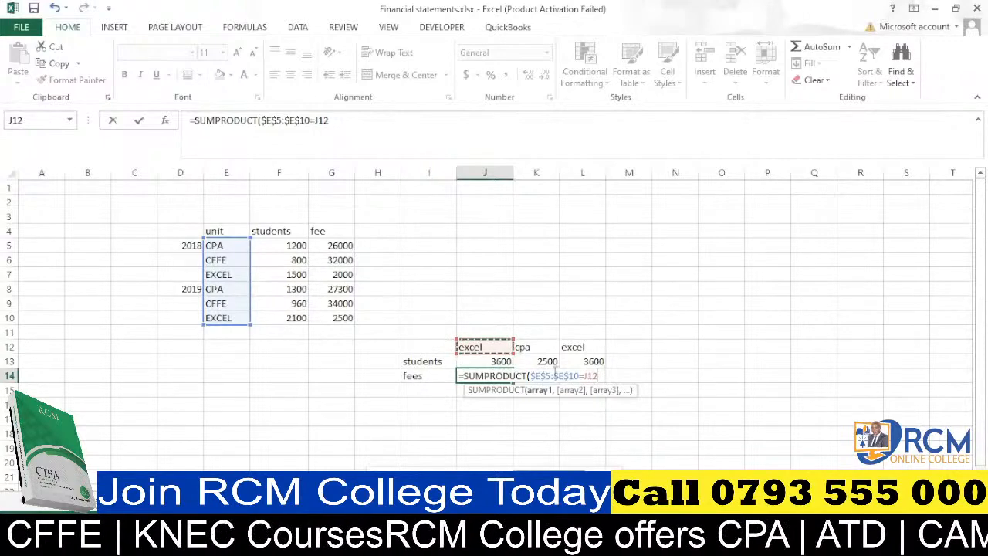
Lock the row of the unit reference in J14 as J$12 and bracket the comparison: ($E$5:$E$10=J$12)
click(588, 376)
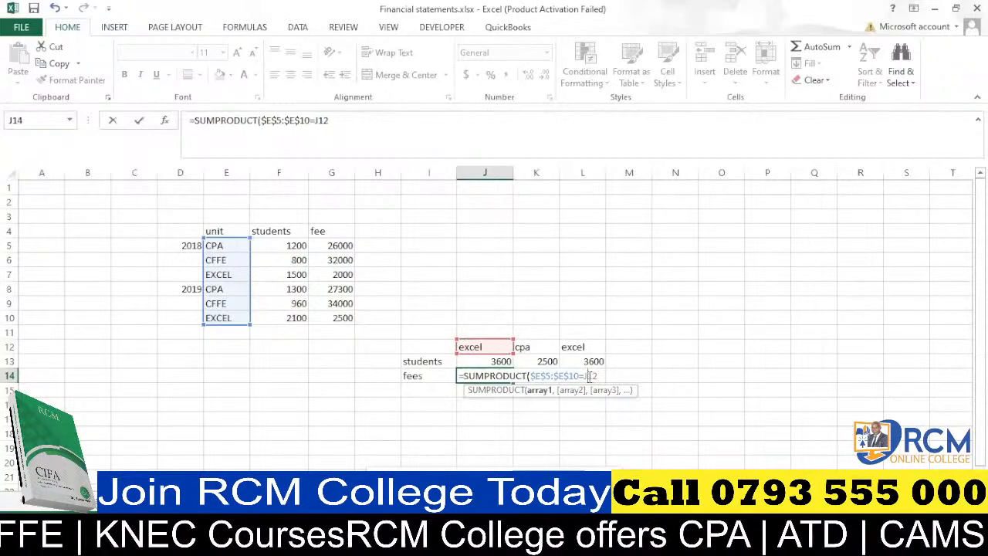
text($12)
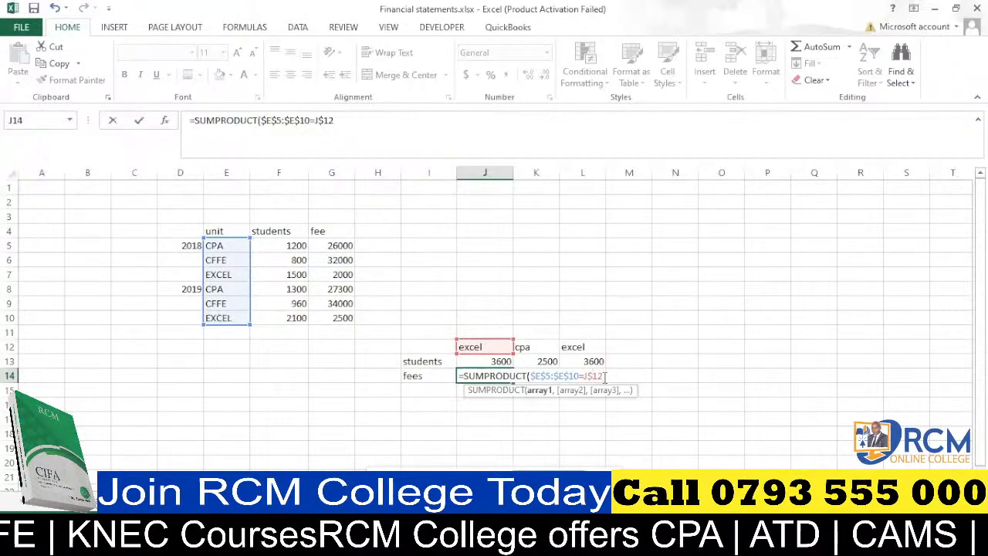
text())
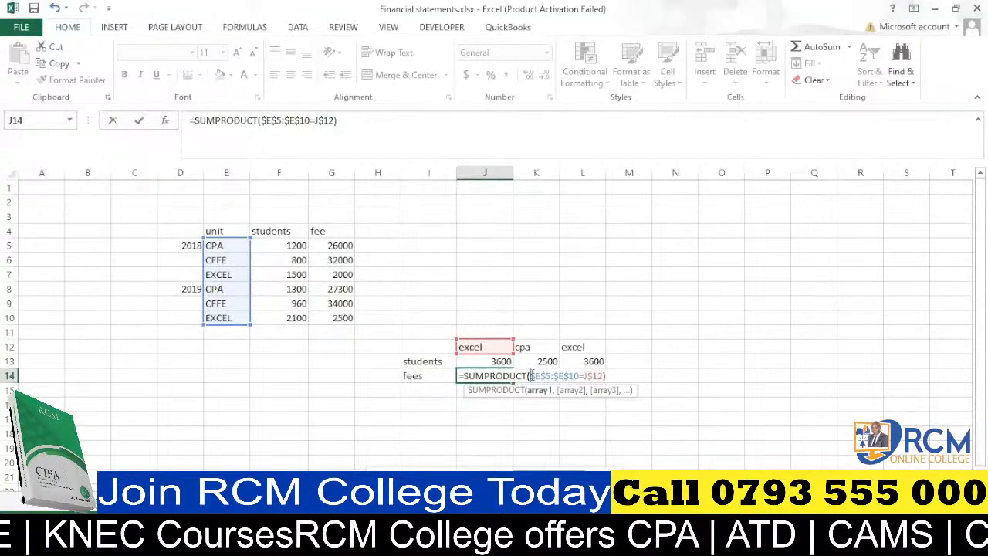
click(531, 375)
text(()
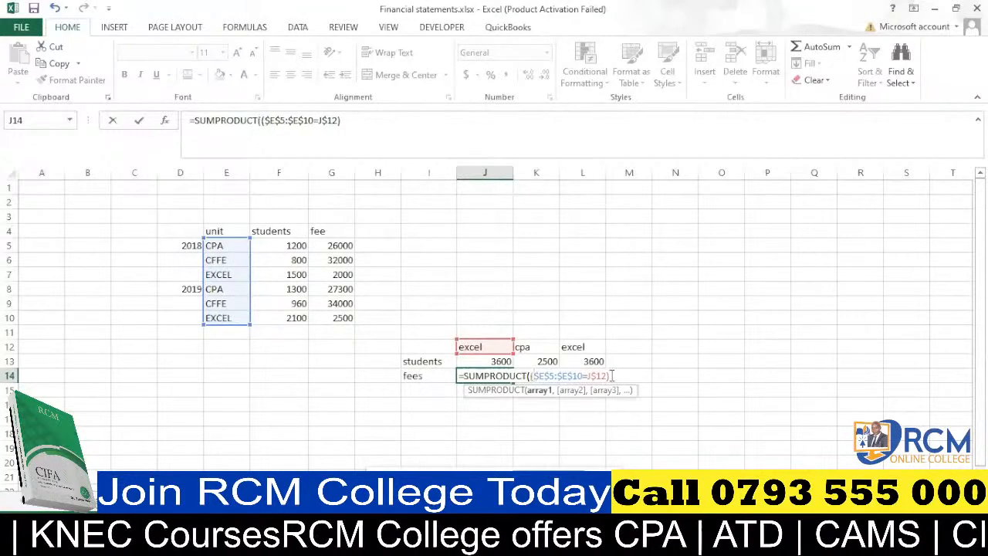
Multiply the comparison by the absolute students and fee ranges to complete J14: =SUMPRODUCT(($E$5:$E$10=J$12)*$F$5:$F$10*$G$5:$G$10)
text(*)
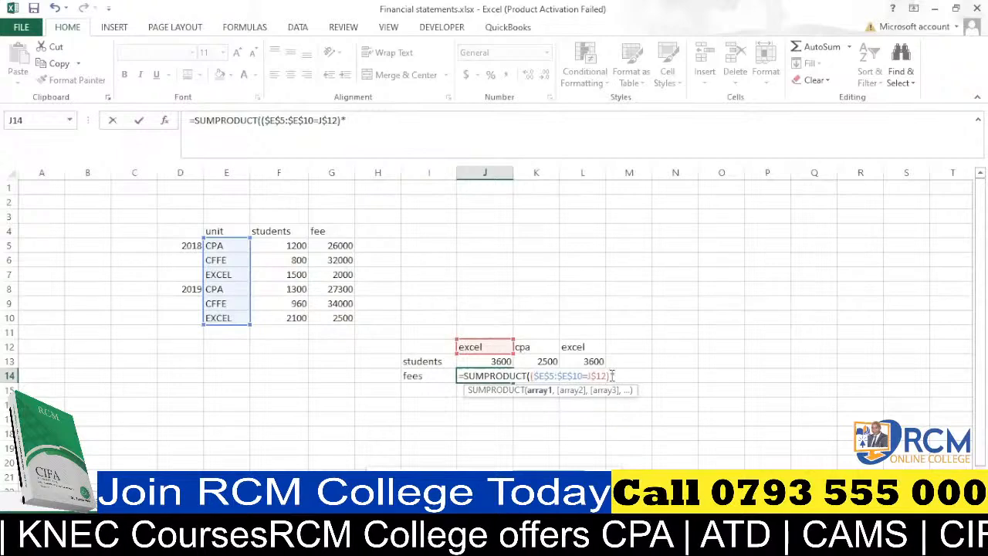
click(279, 249)
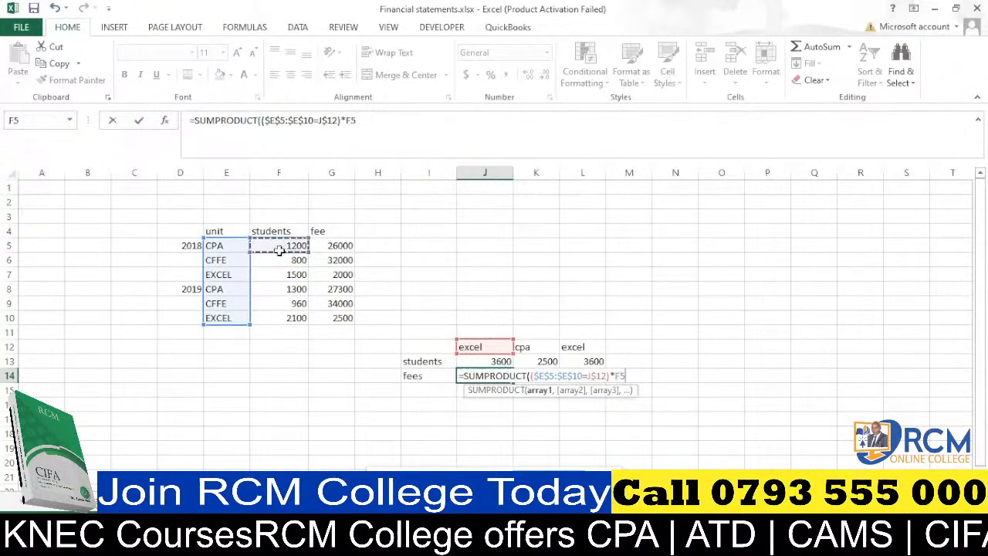
drag(279, 248, 294, 317)
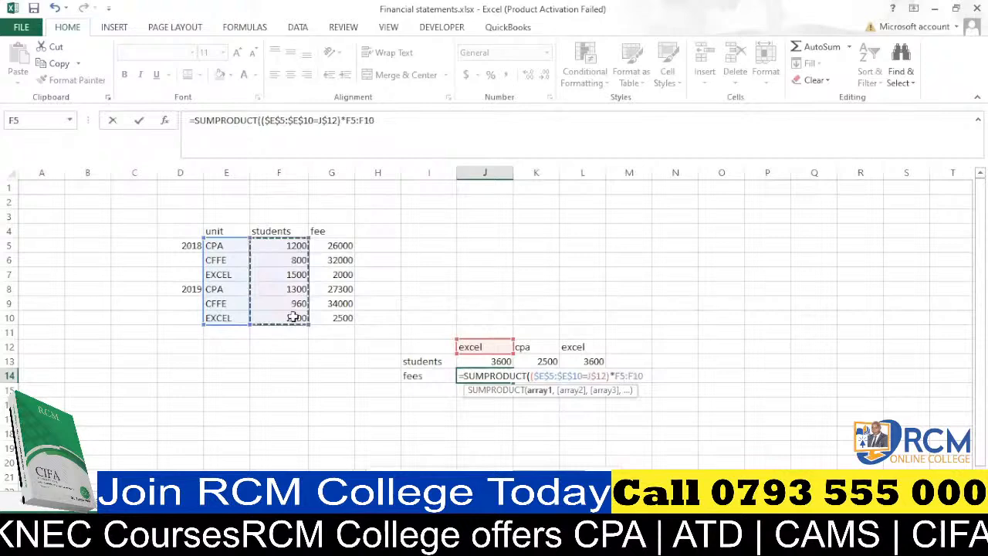
key(F4)
text(*)
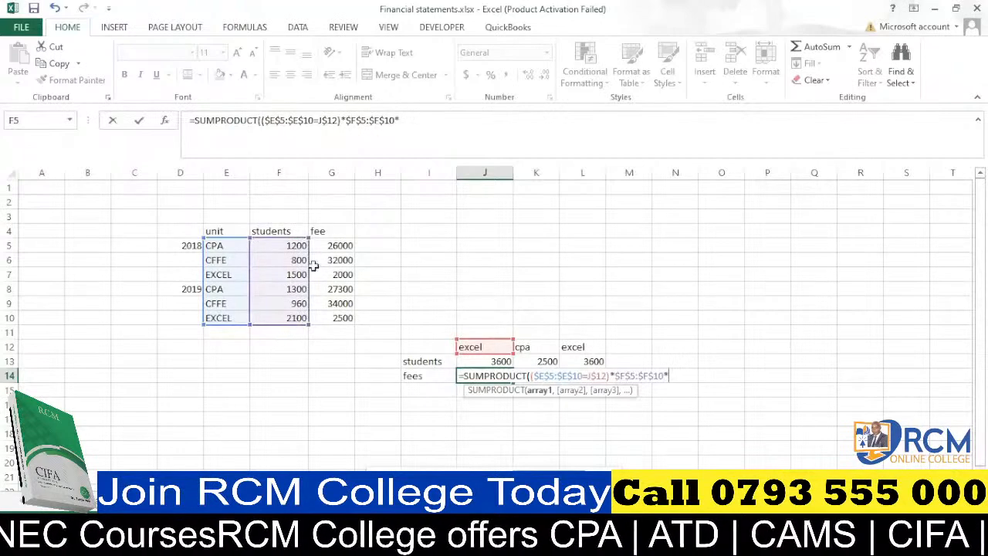
drag(341, 247, 342, 317)
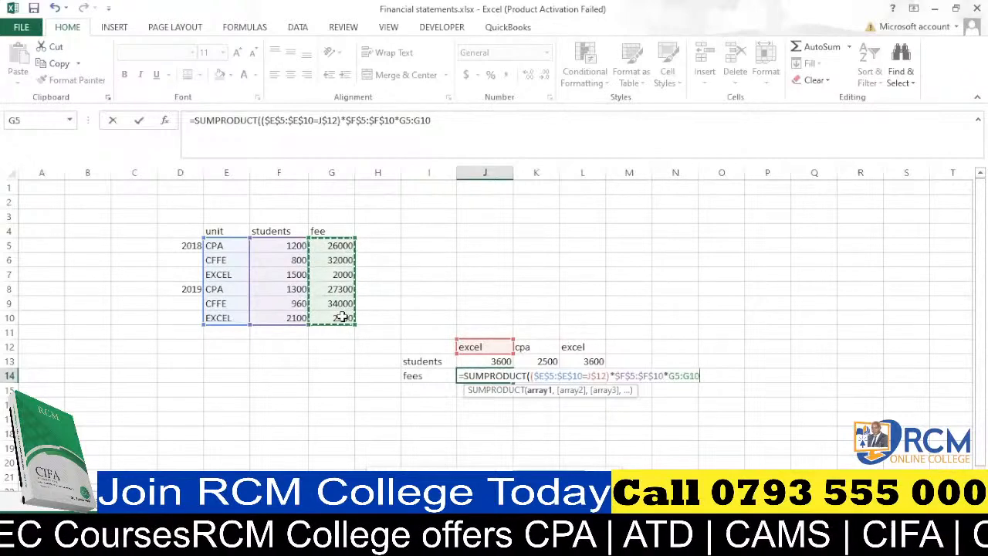
key(F4)
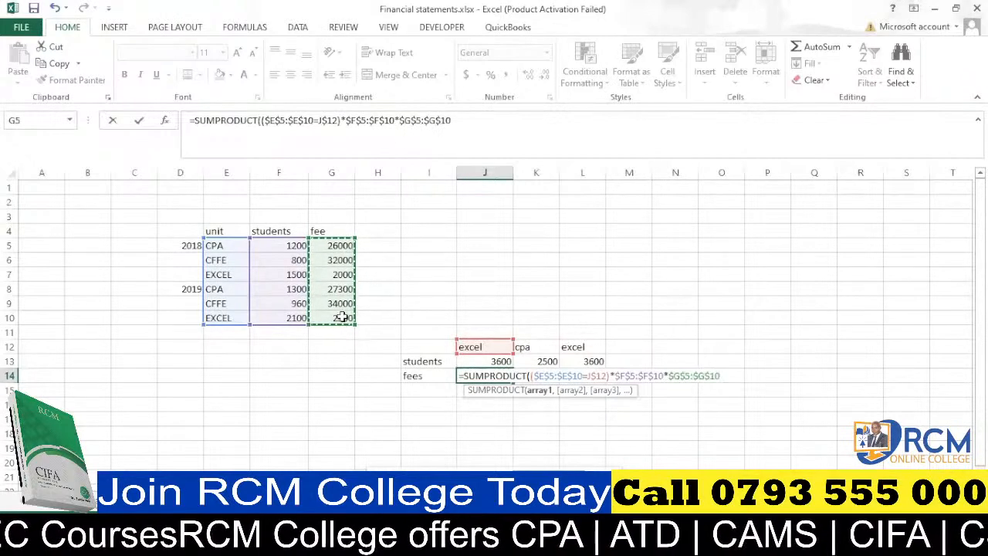
text())
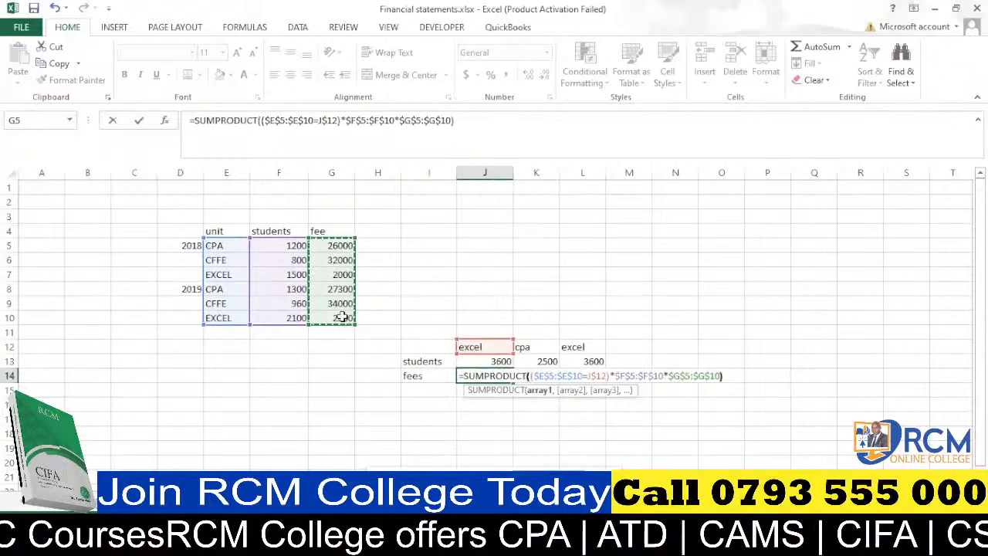
key(Return)
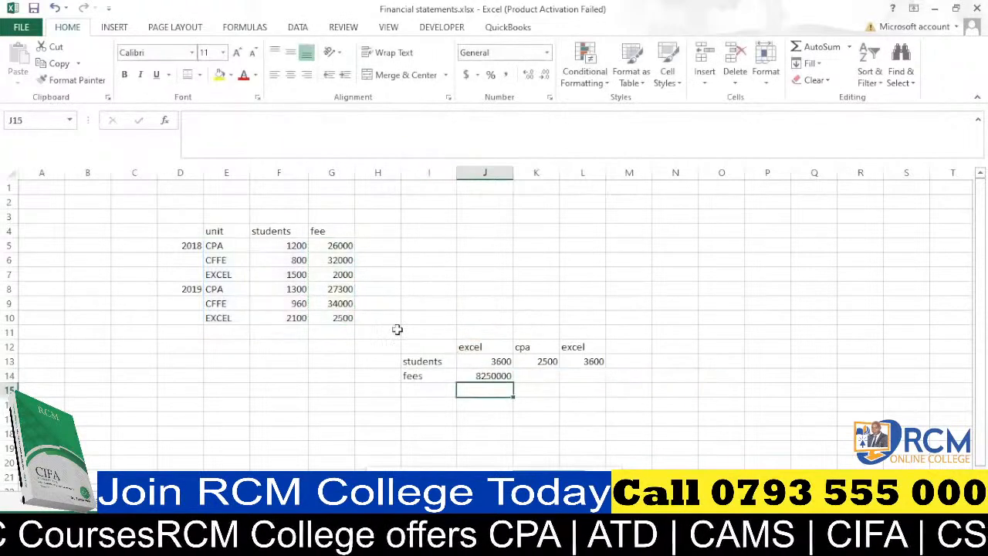
Copy the fees formula from J14 across to K14:L14 and change the unit in J12 to cffe
click(493, 378)
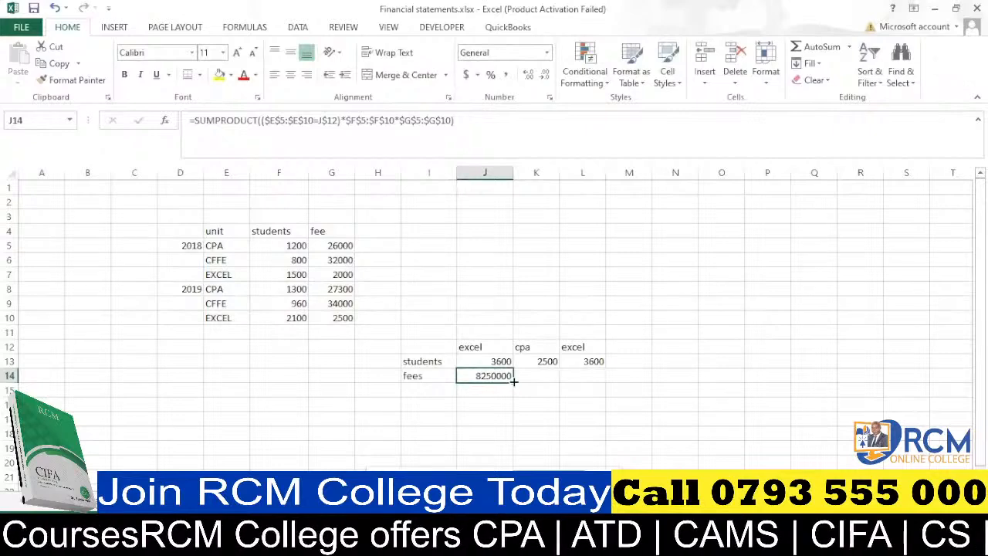
drag(513, 378, 605, 380)
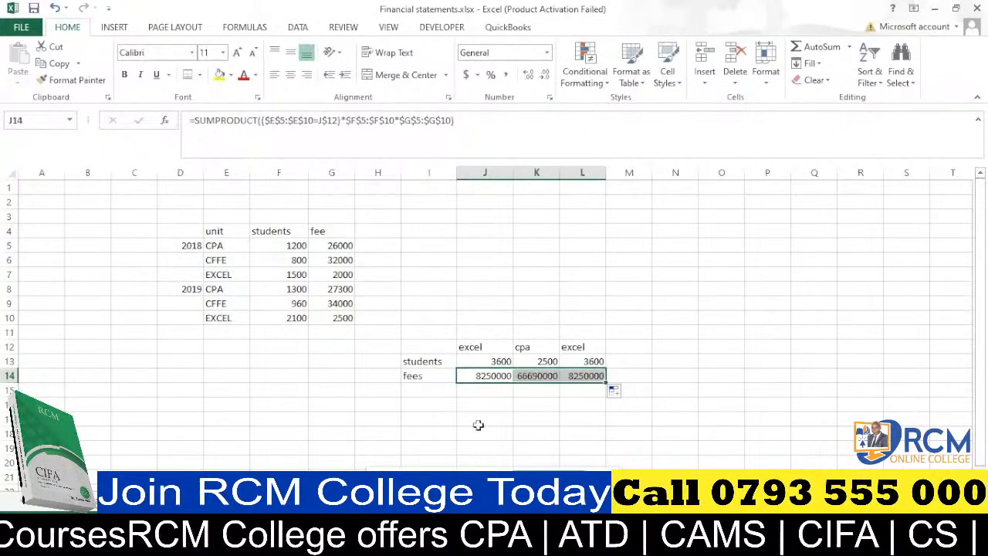
click(474, 346)
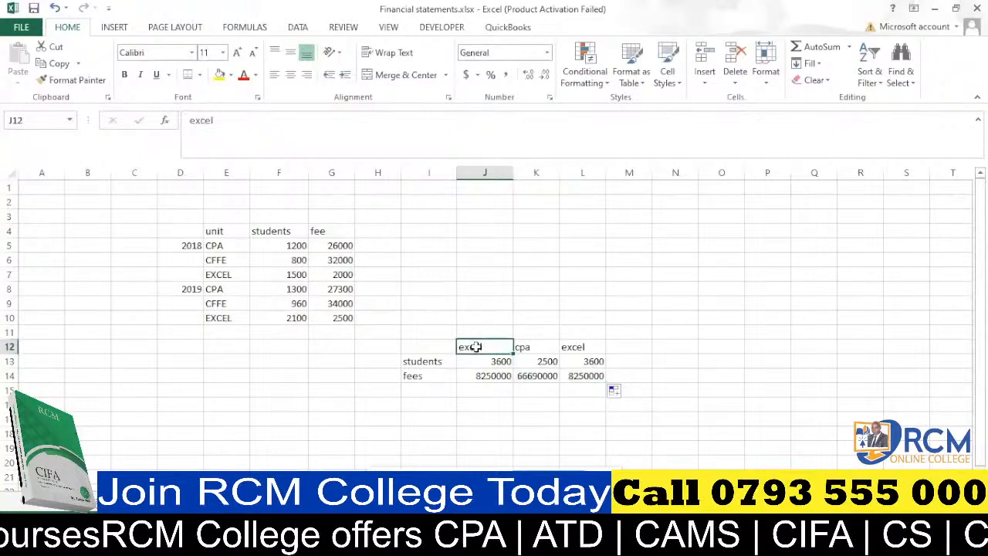
text(cffe)
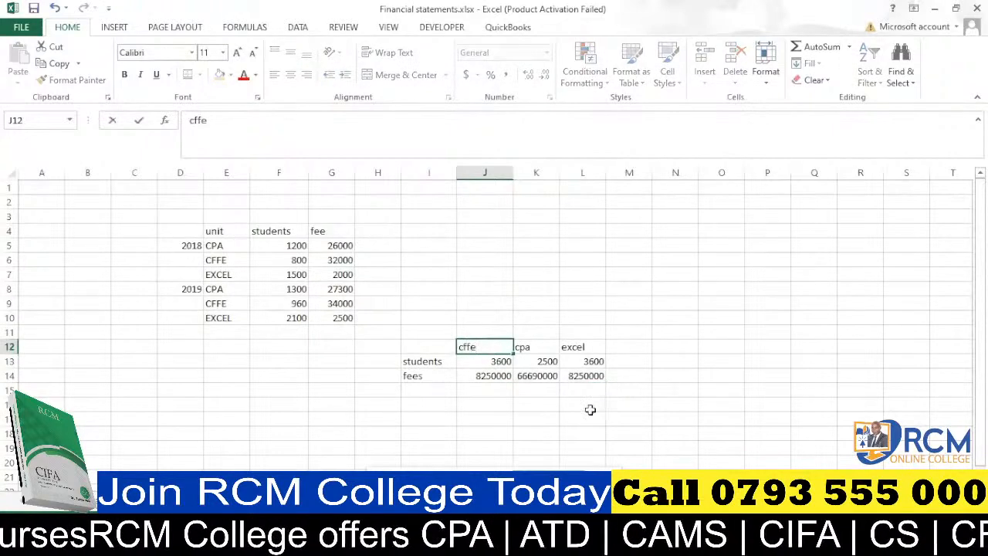
click(595, 400)
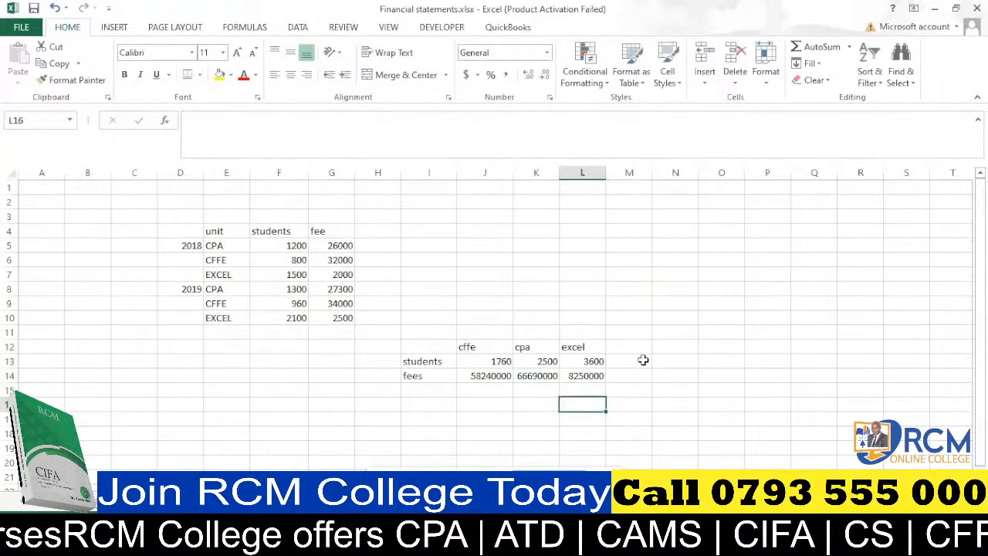
Total the students and fees rows with AutoSum in M13:M14, fit column M to its contents and check the summed range
drag(642, 360, 641, 374)
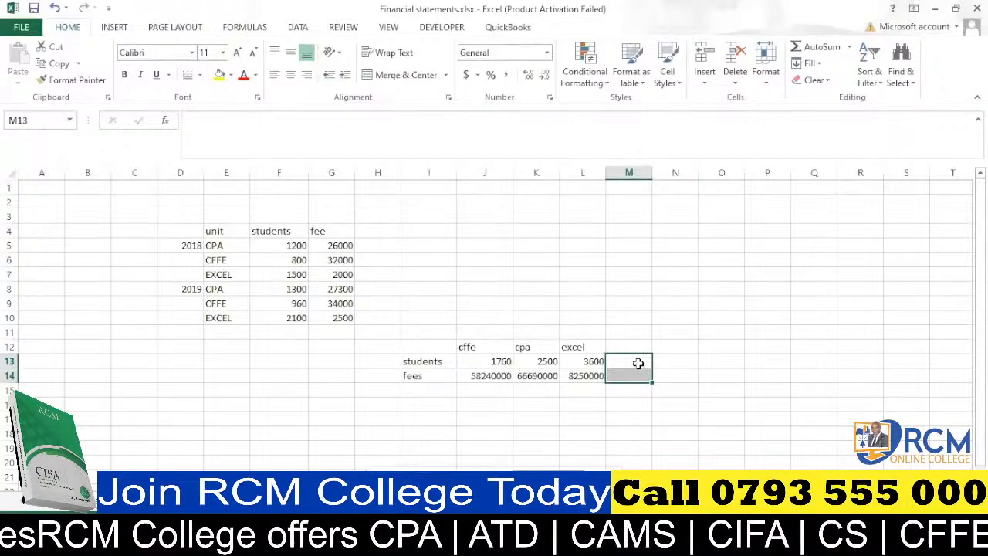
key(alt+equal)
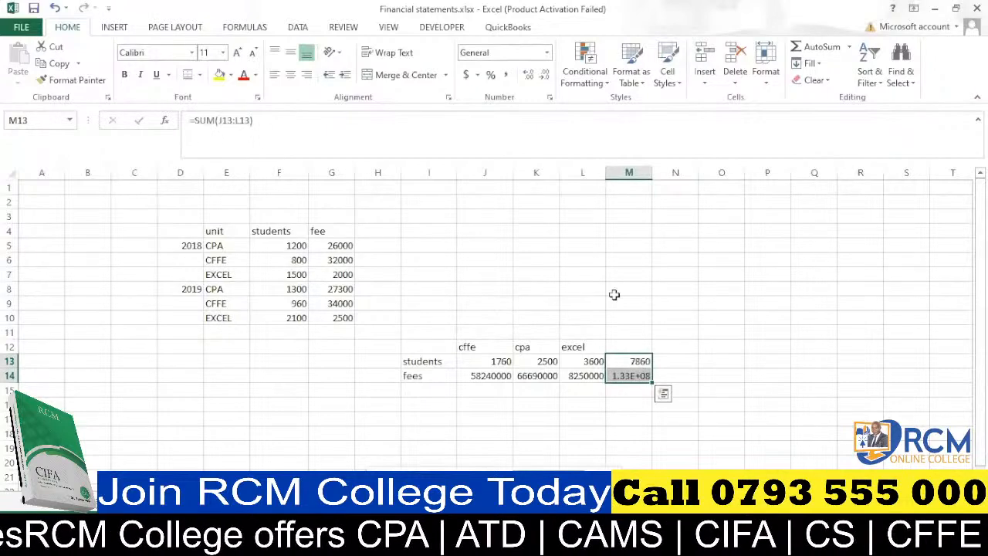
double_click(652, 172)
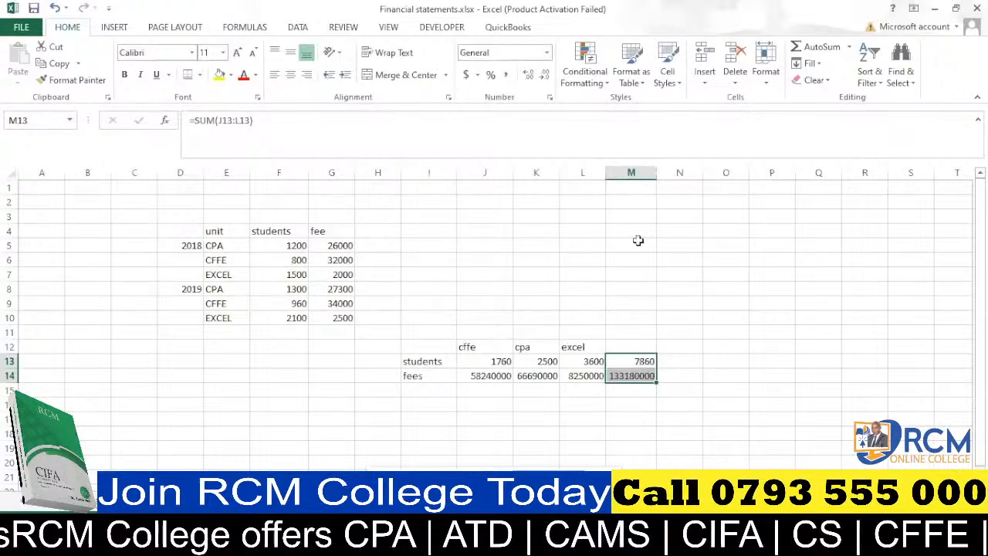
click(645, 362)
double_click(645, 361)
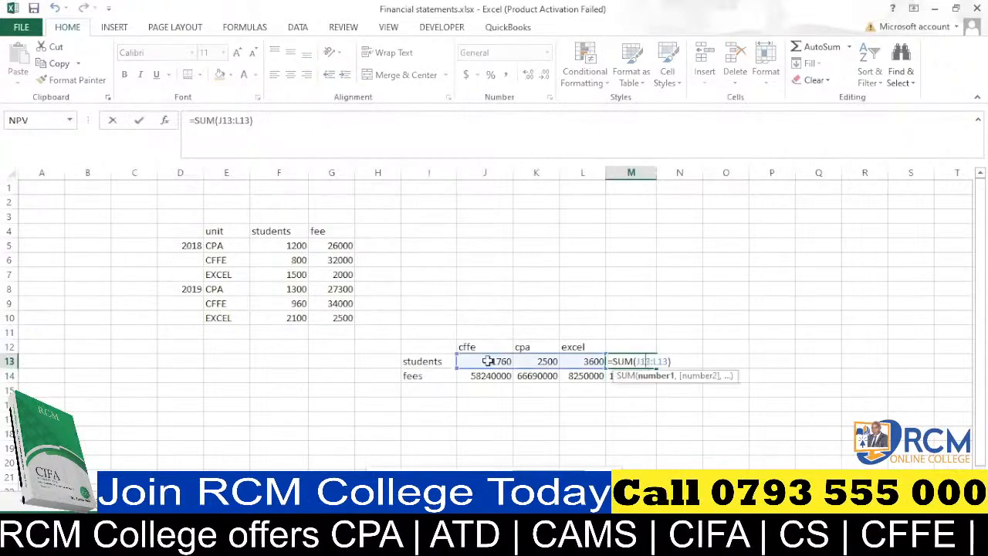
click(635, 375)
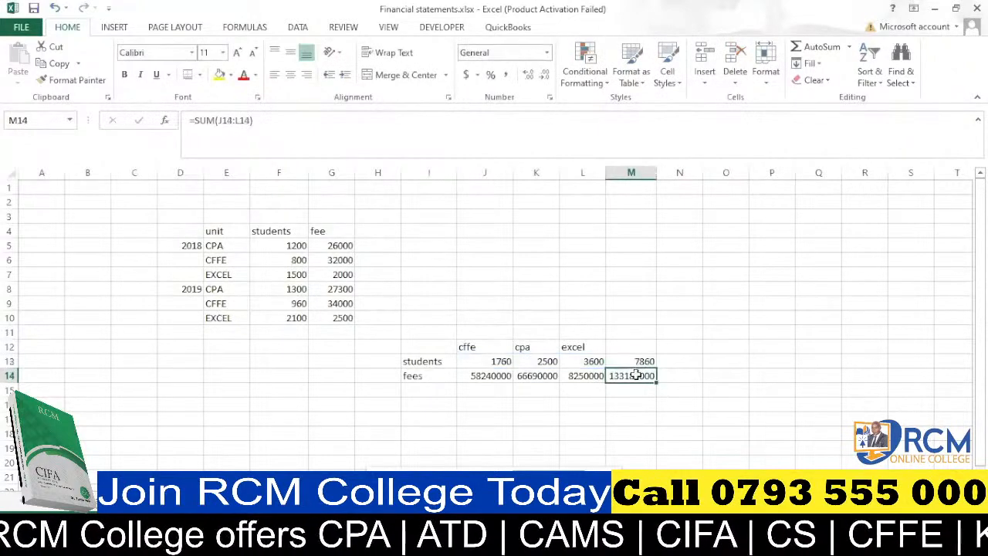
Format J13:M14 with thousands separators and no decimals, and widen column J slightly to fit the fees
drag(498, 361, 631, 375)
click(507, 75)
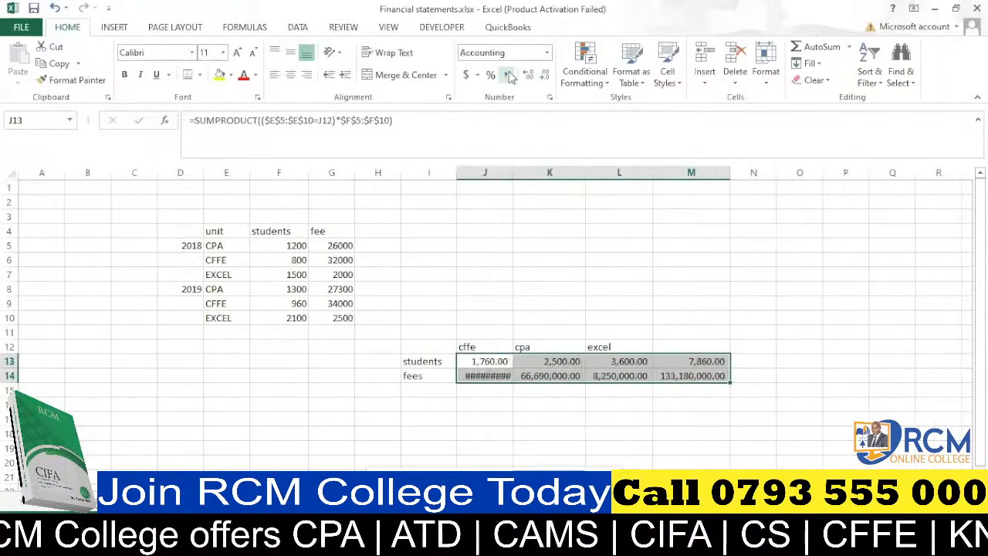
click(544, 75)
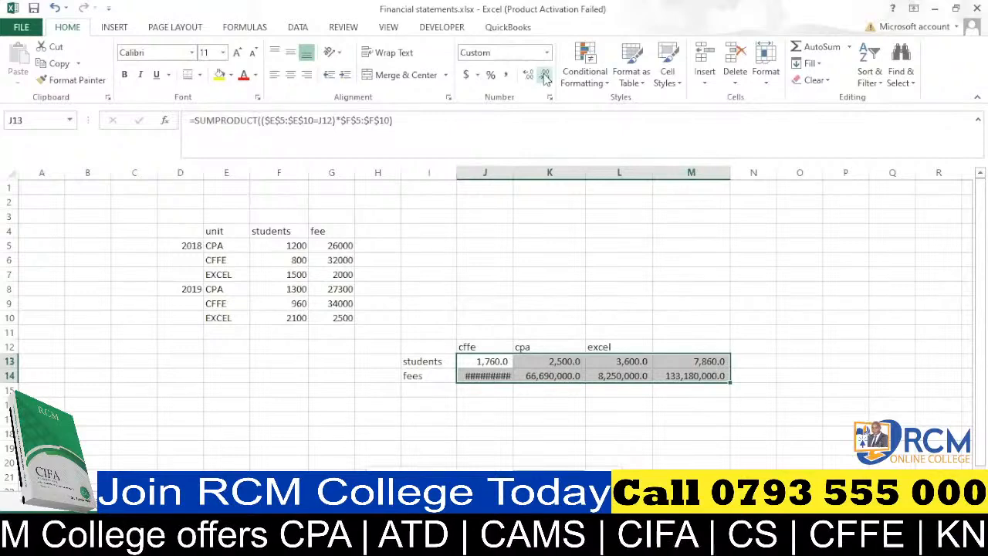
click(544, 75)
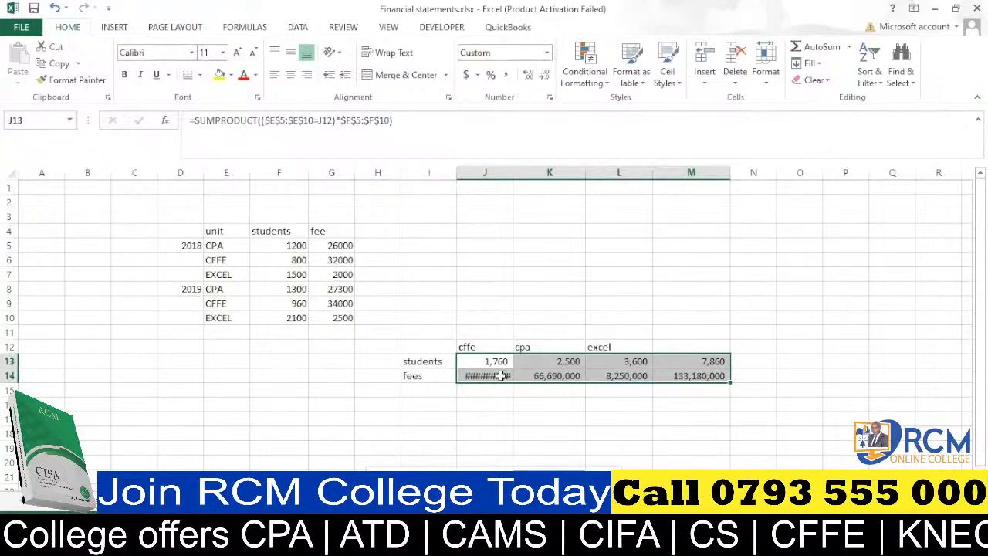
drag(515, 173, 517, 172)
click(525, 393)
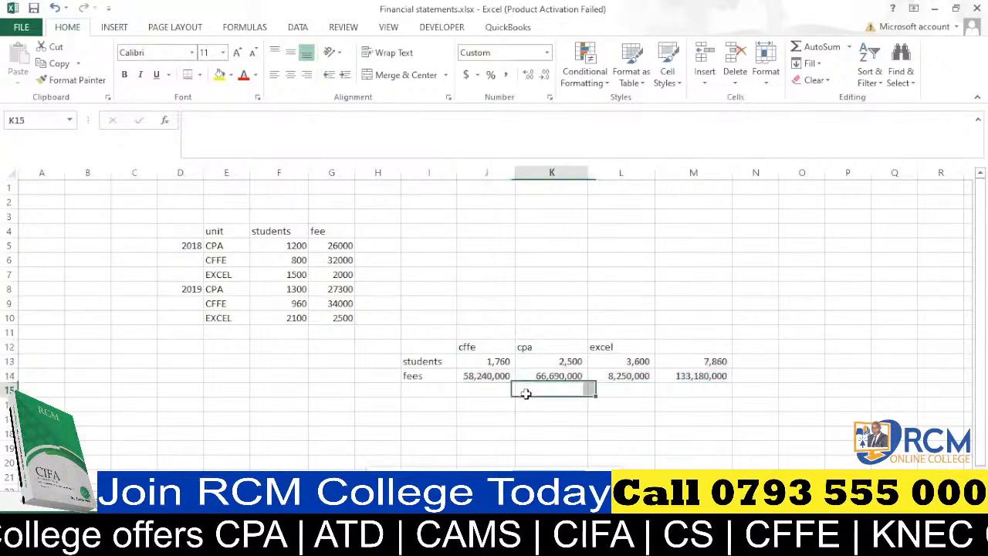